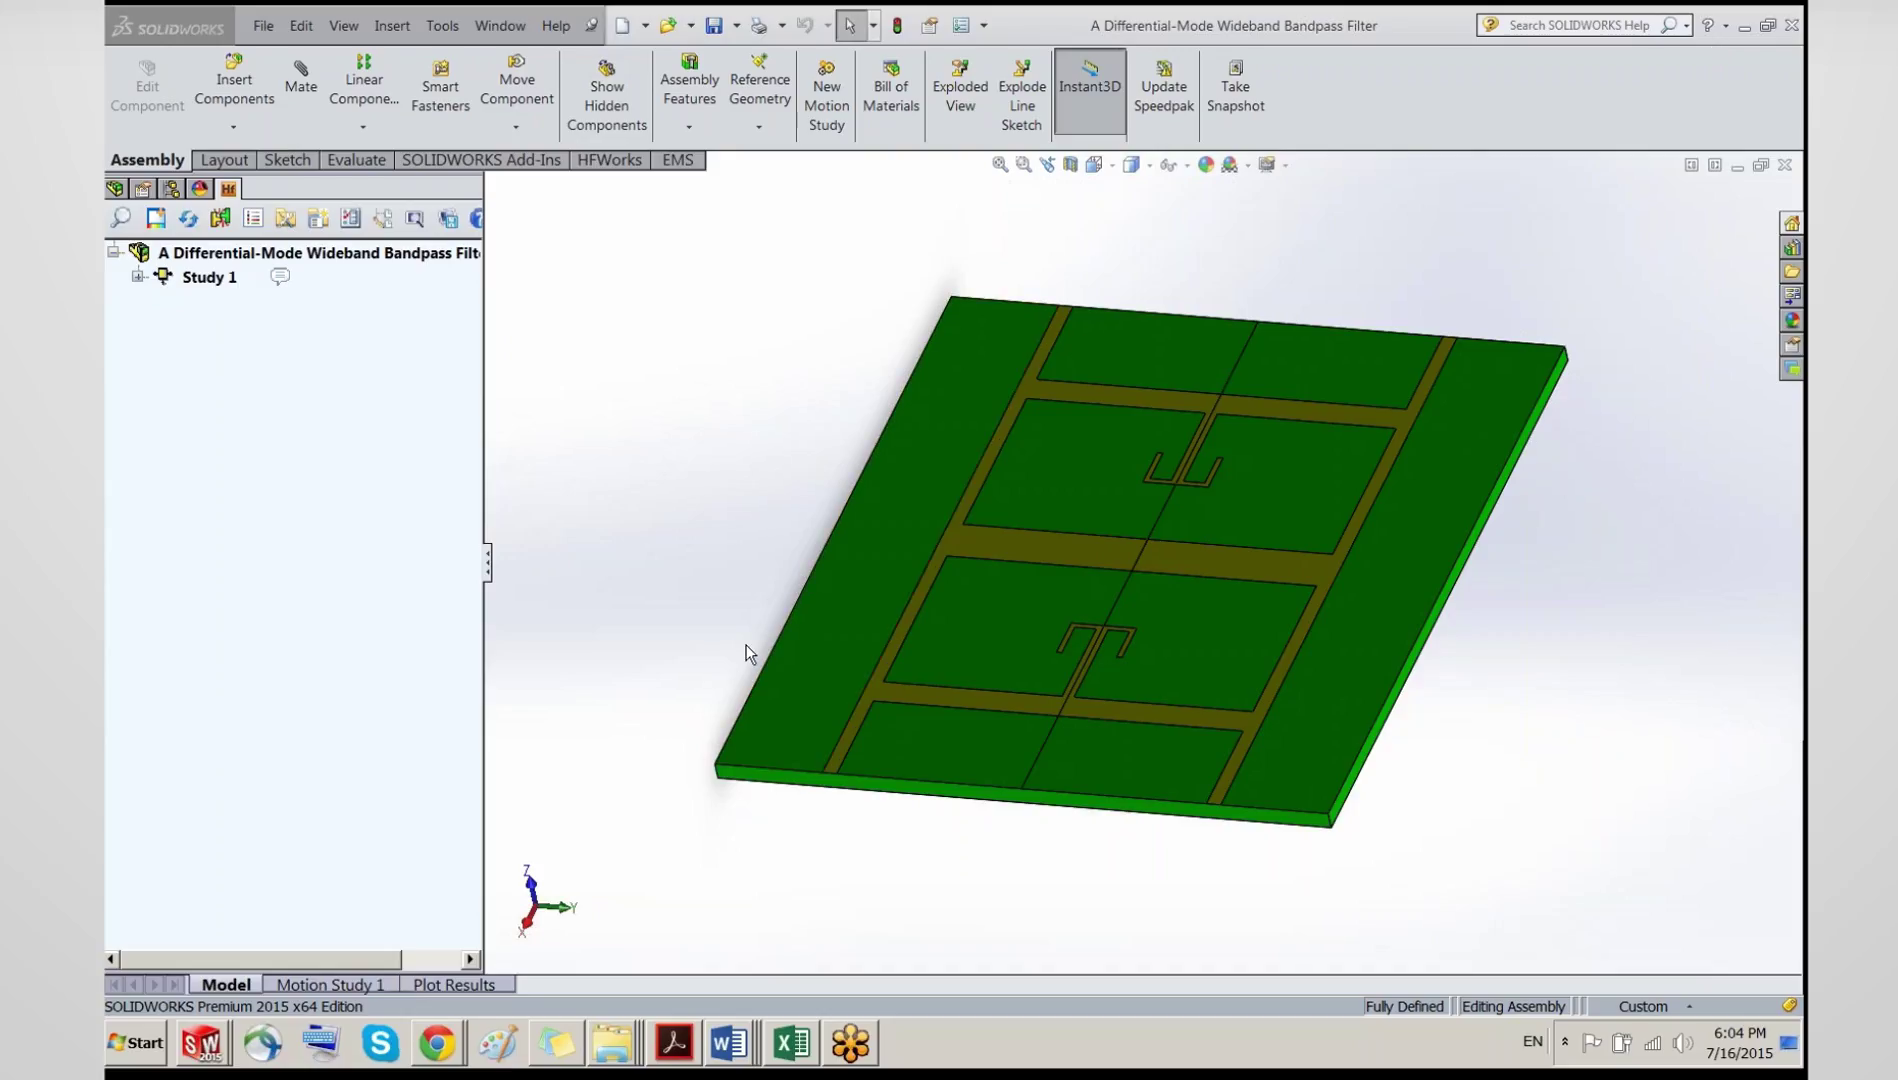
Step: Switch to Adobe Acrobat Reader and examine the bandpass filter paper's fabricated prototype photo, S-parameter plots and title page
left_click(686, 1052)
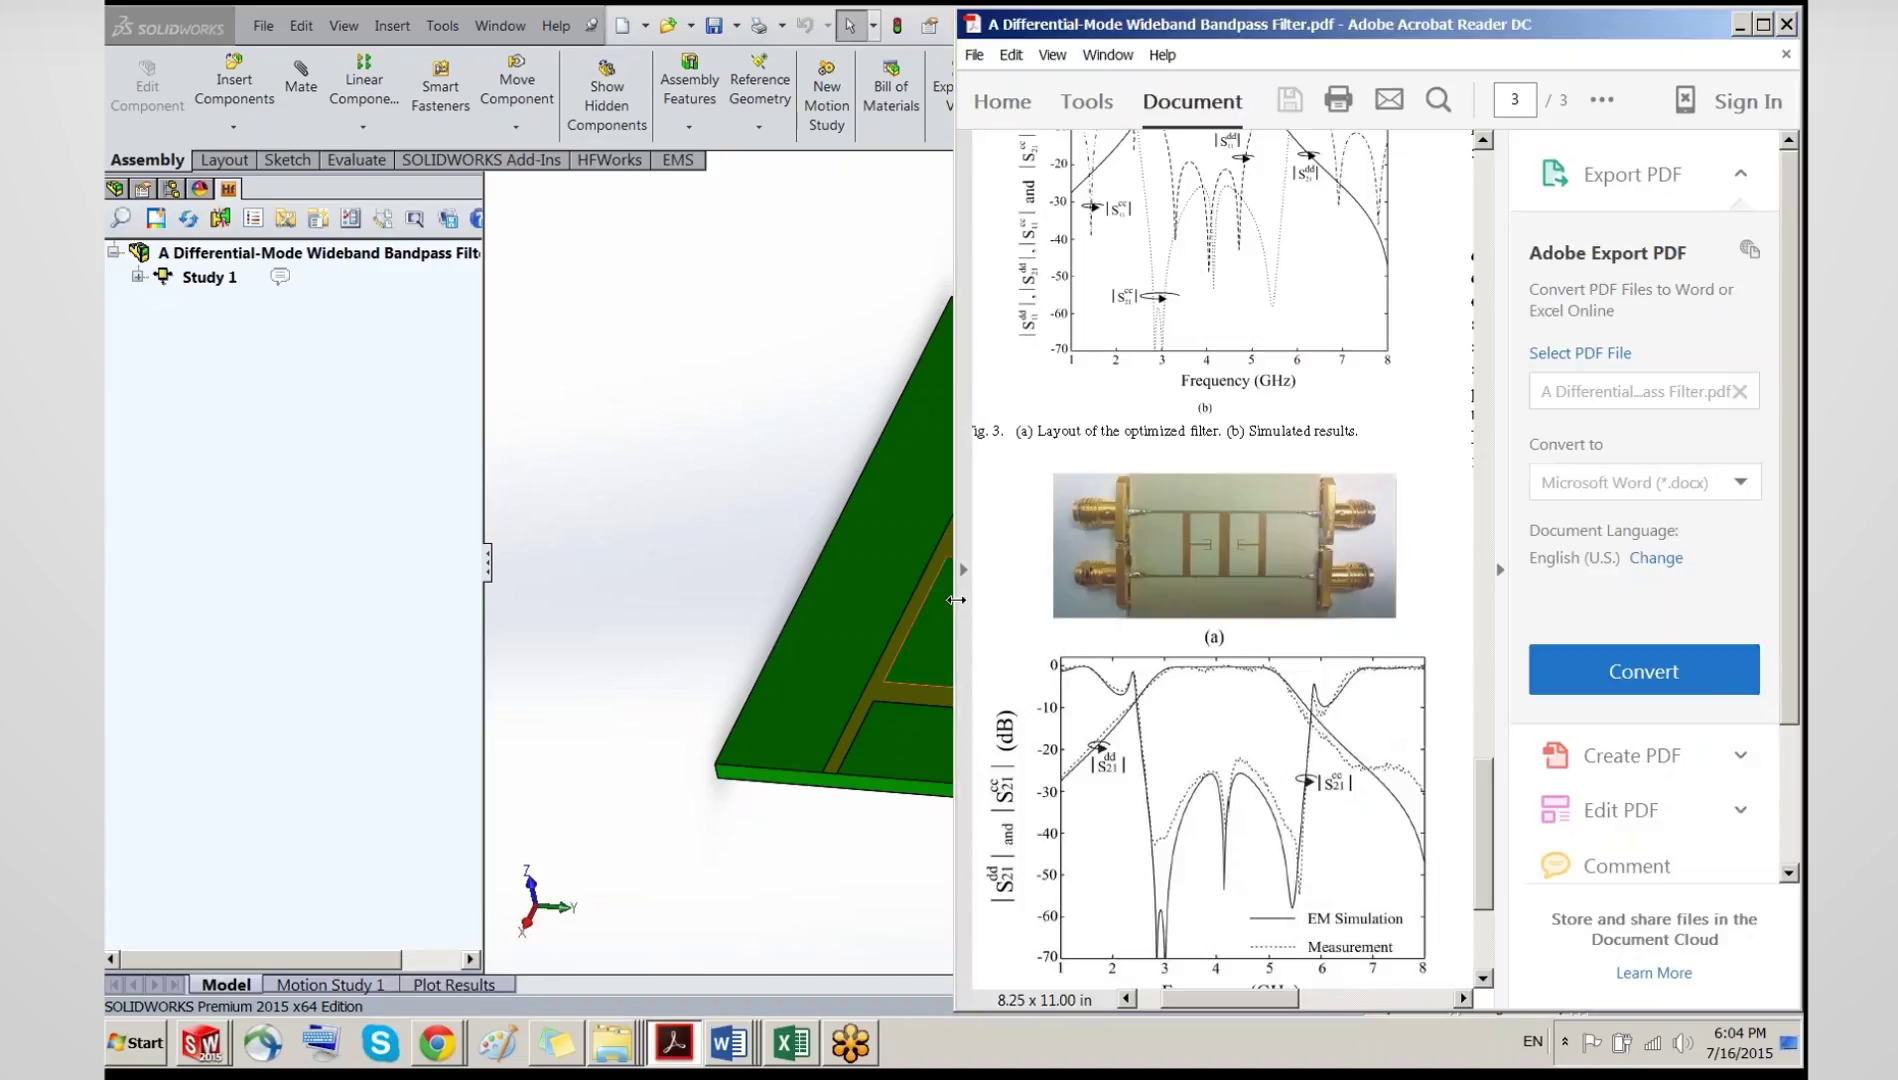
left_click_drag(957, 599, 497, 604)
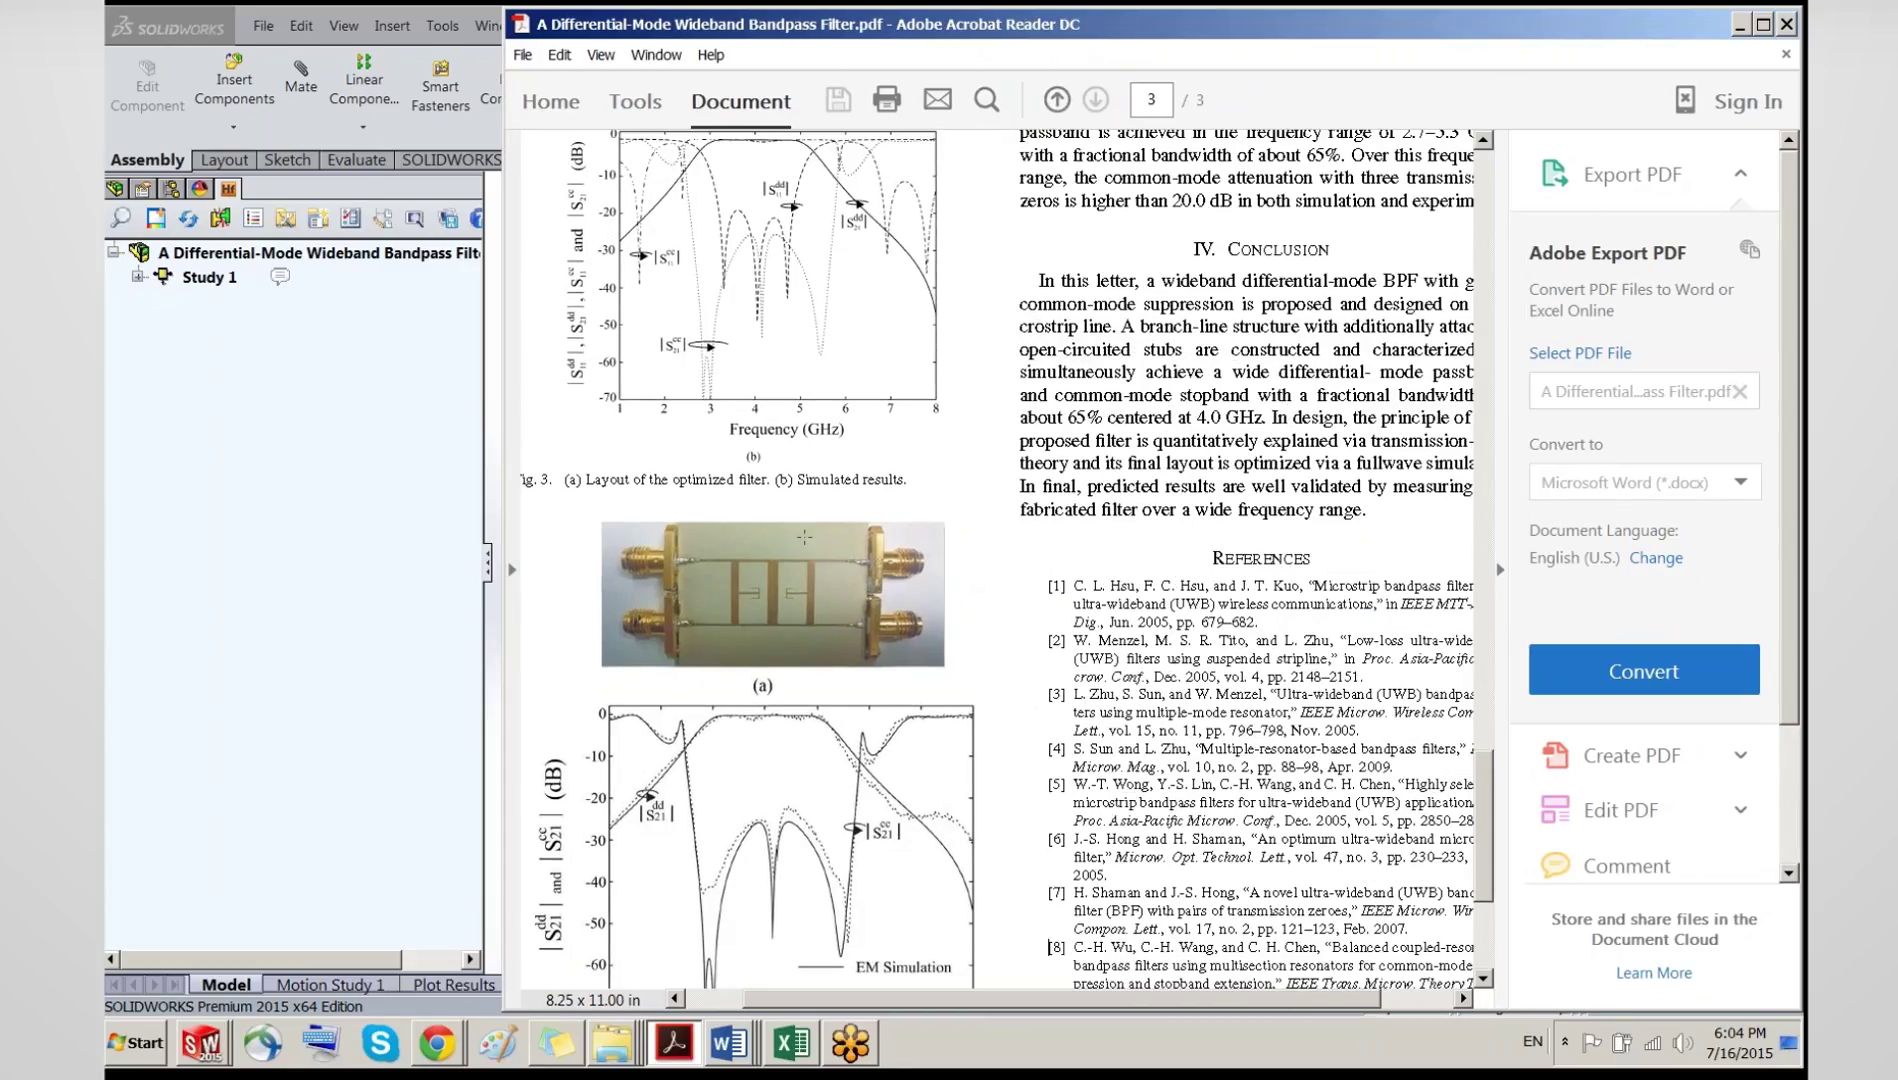
scroll(804, 537, "down", 1)
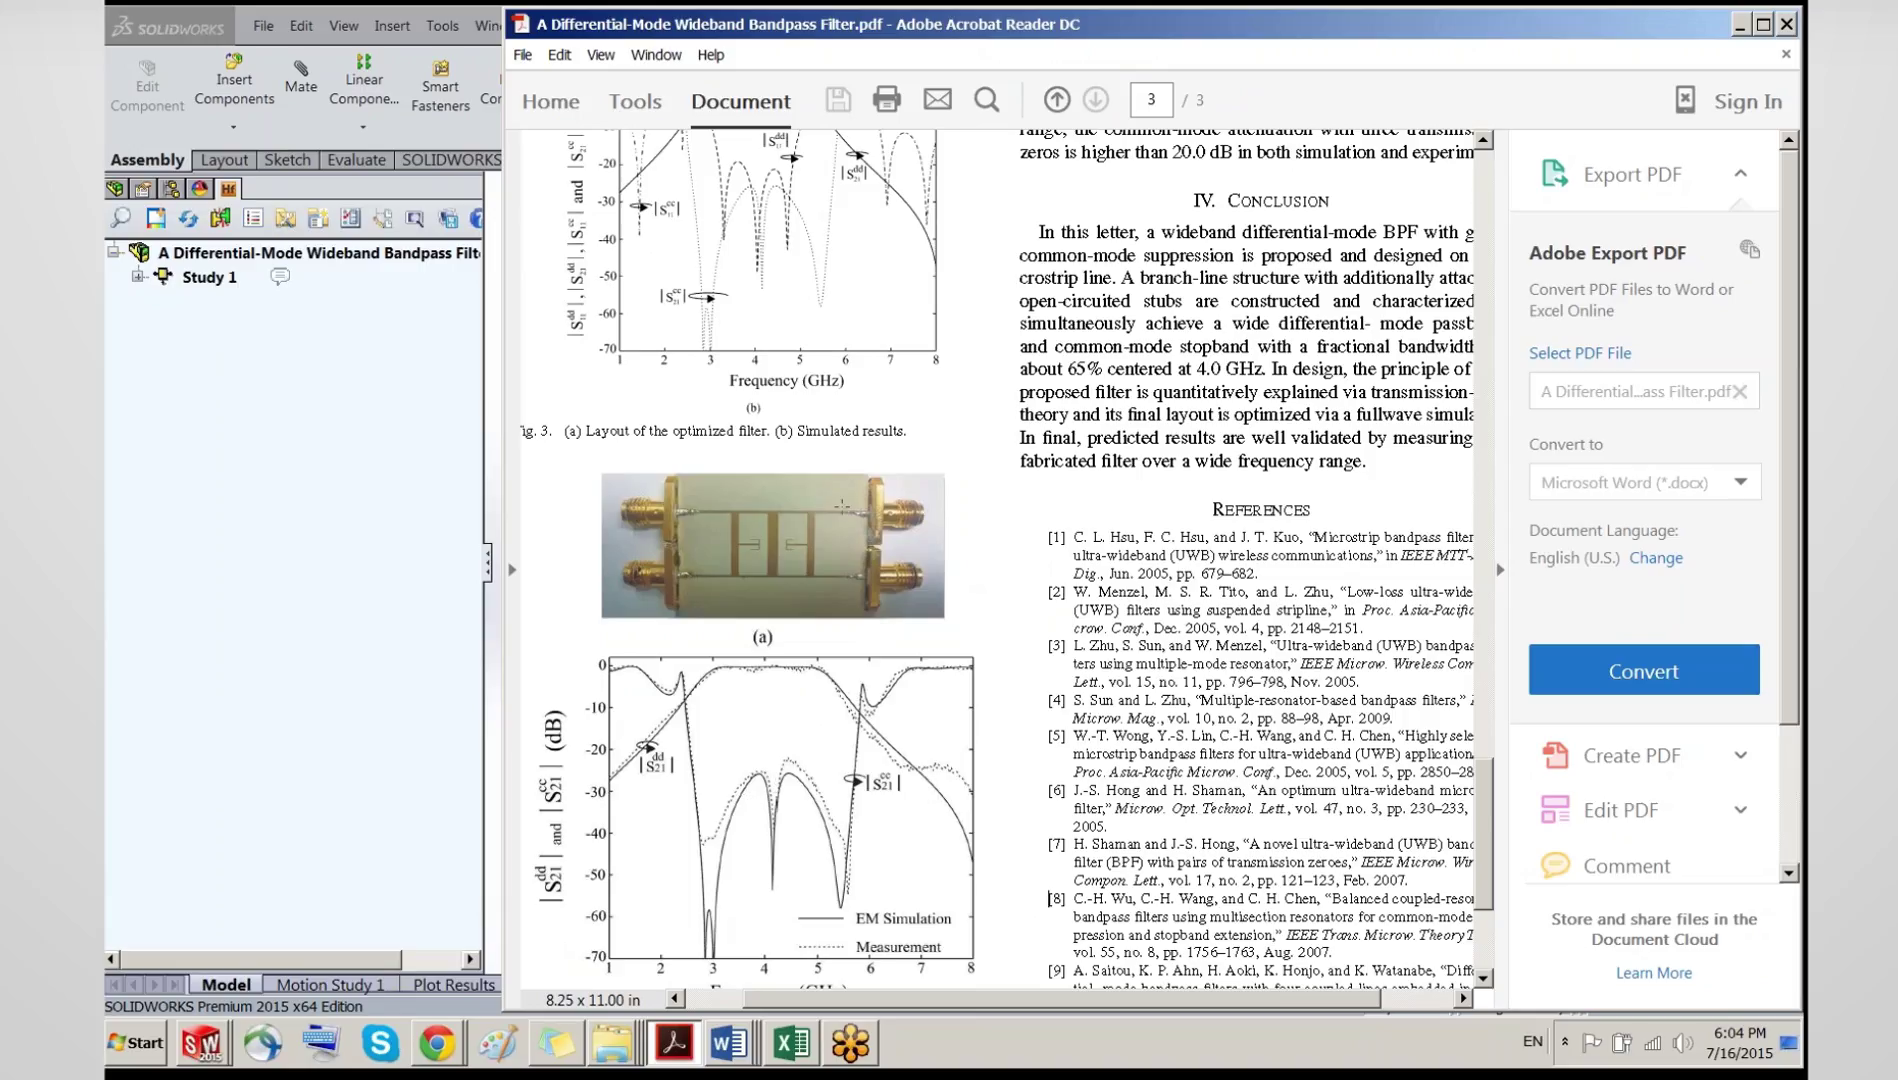
scroll(826, 623, "up", 1)
scroll(891, 283, "up", 1)
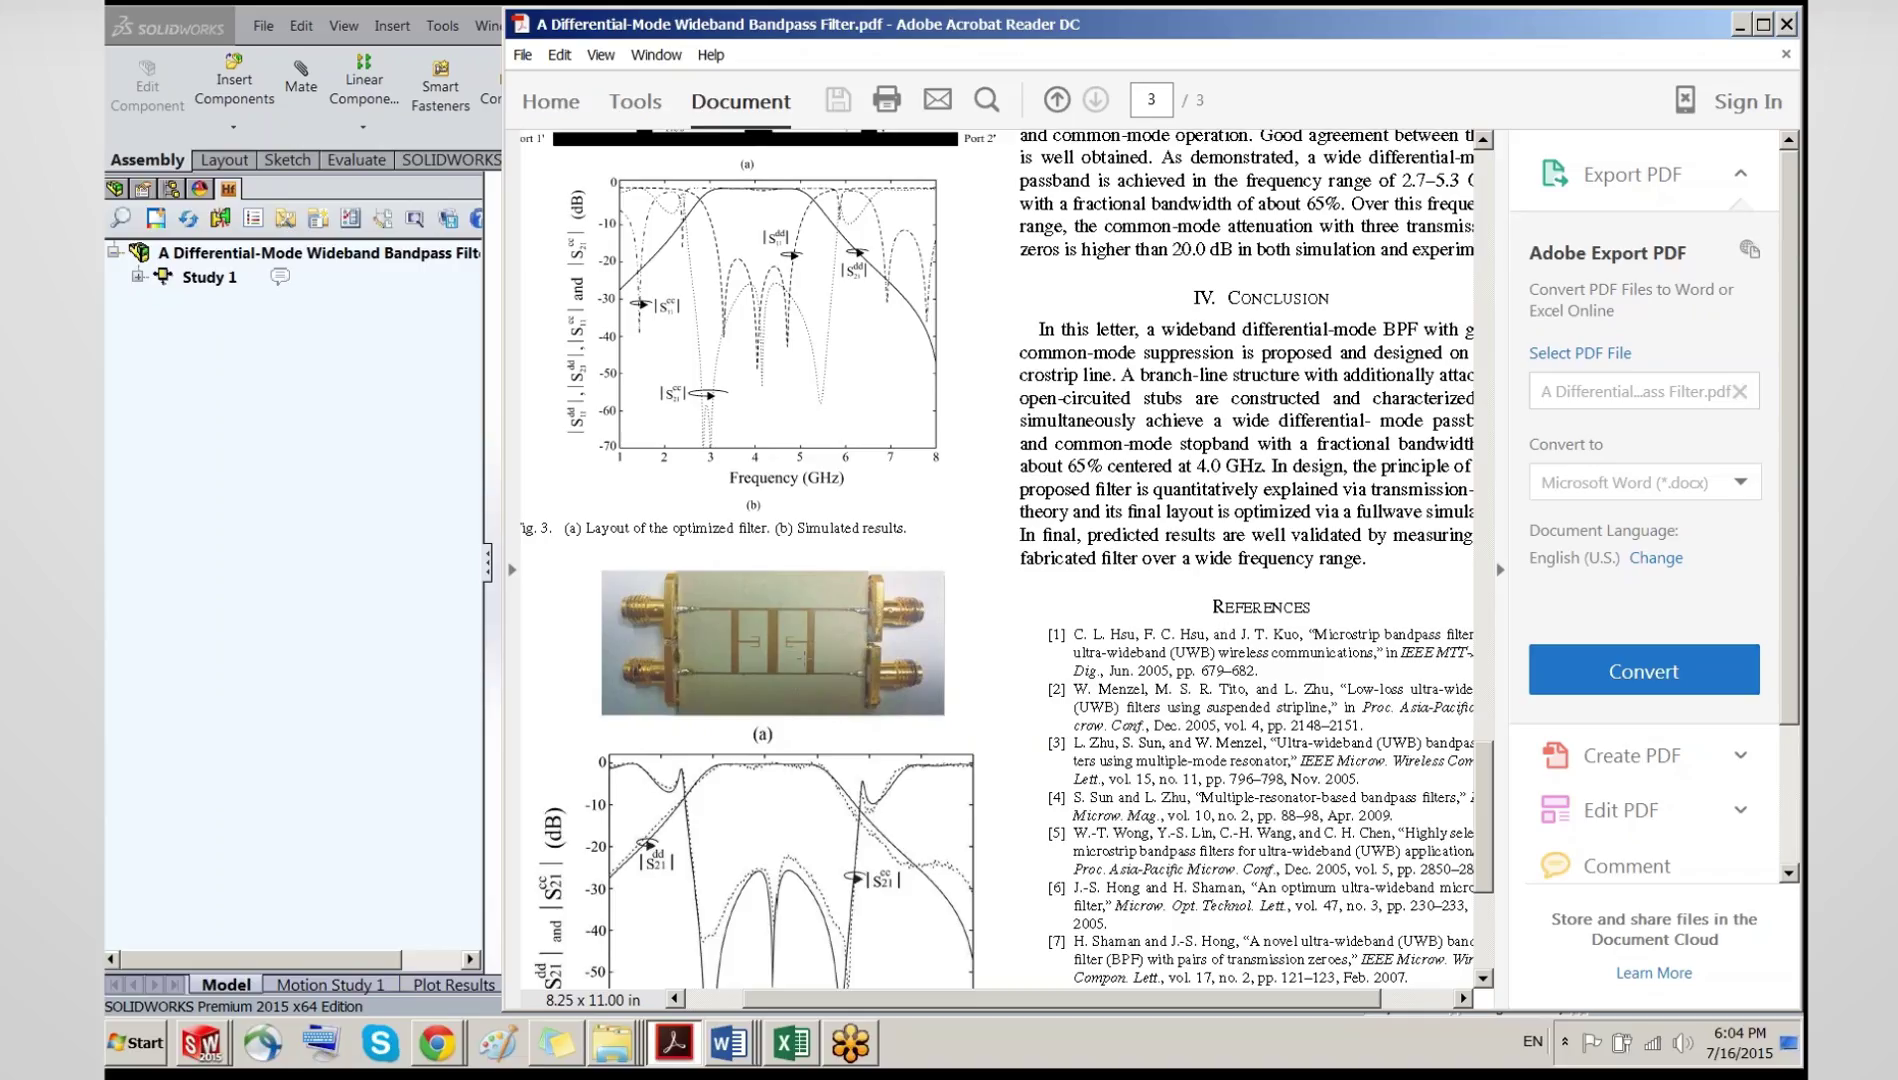
scroll(801, 656, "up", 1)
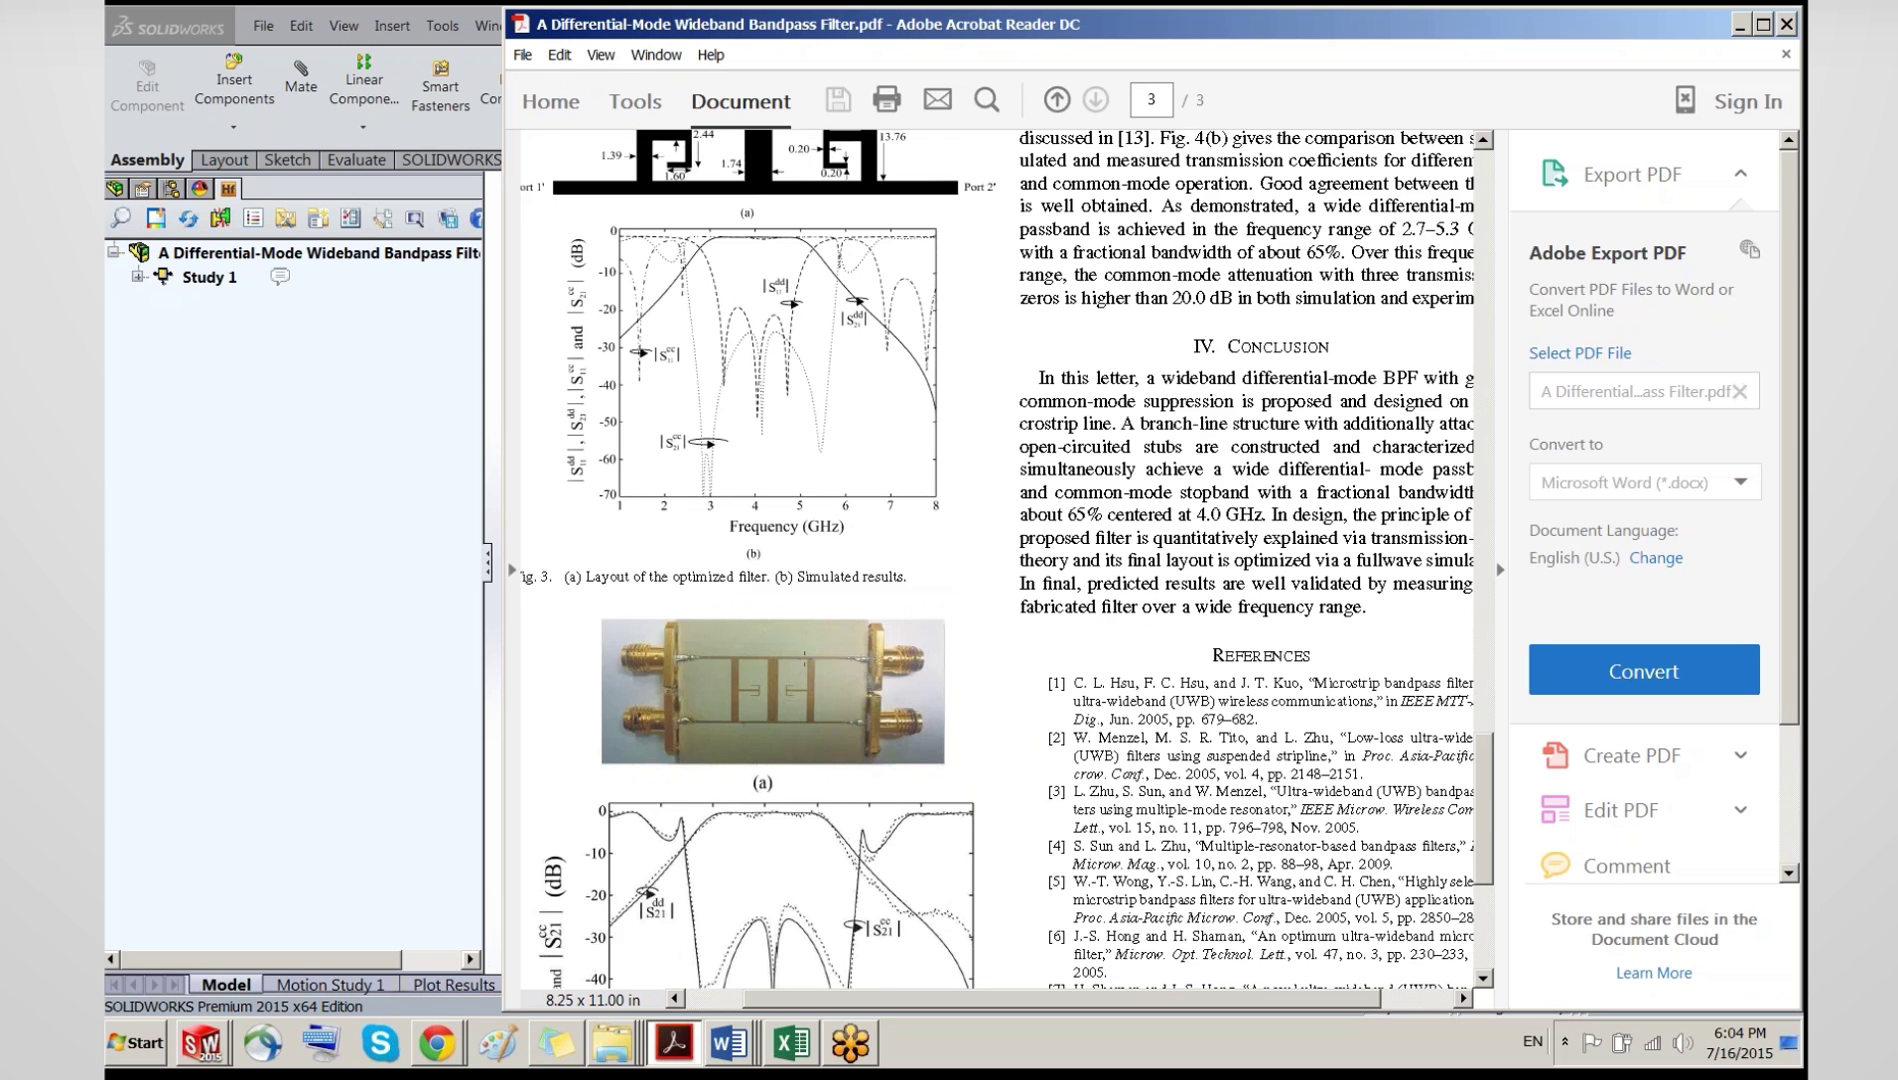
scroll(801, 656, "up", 15)
scroll(997, 557, "up", 18)
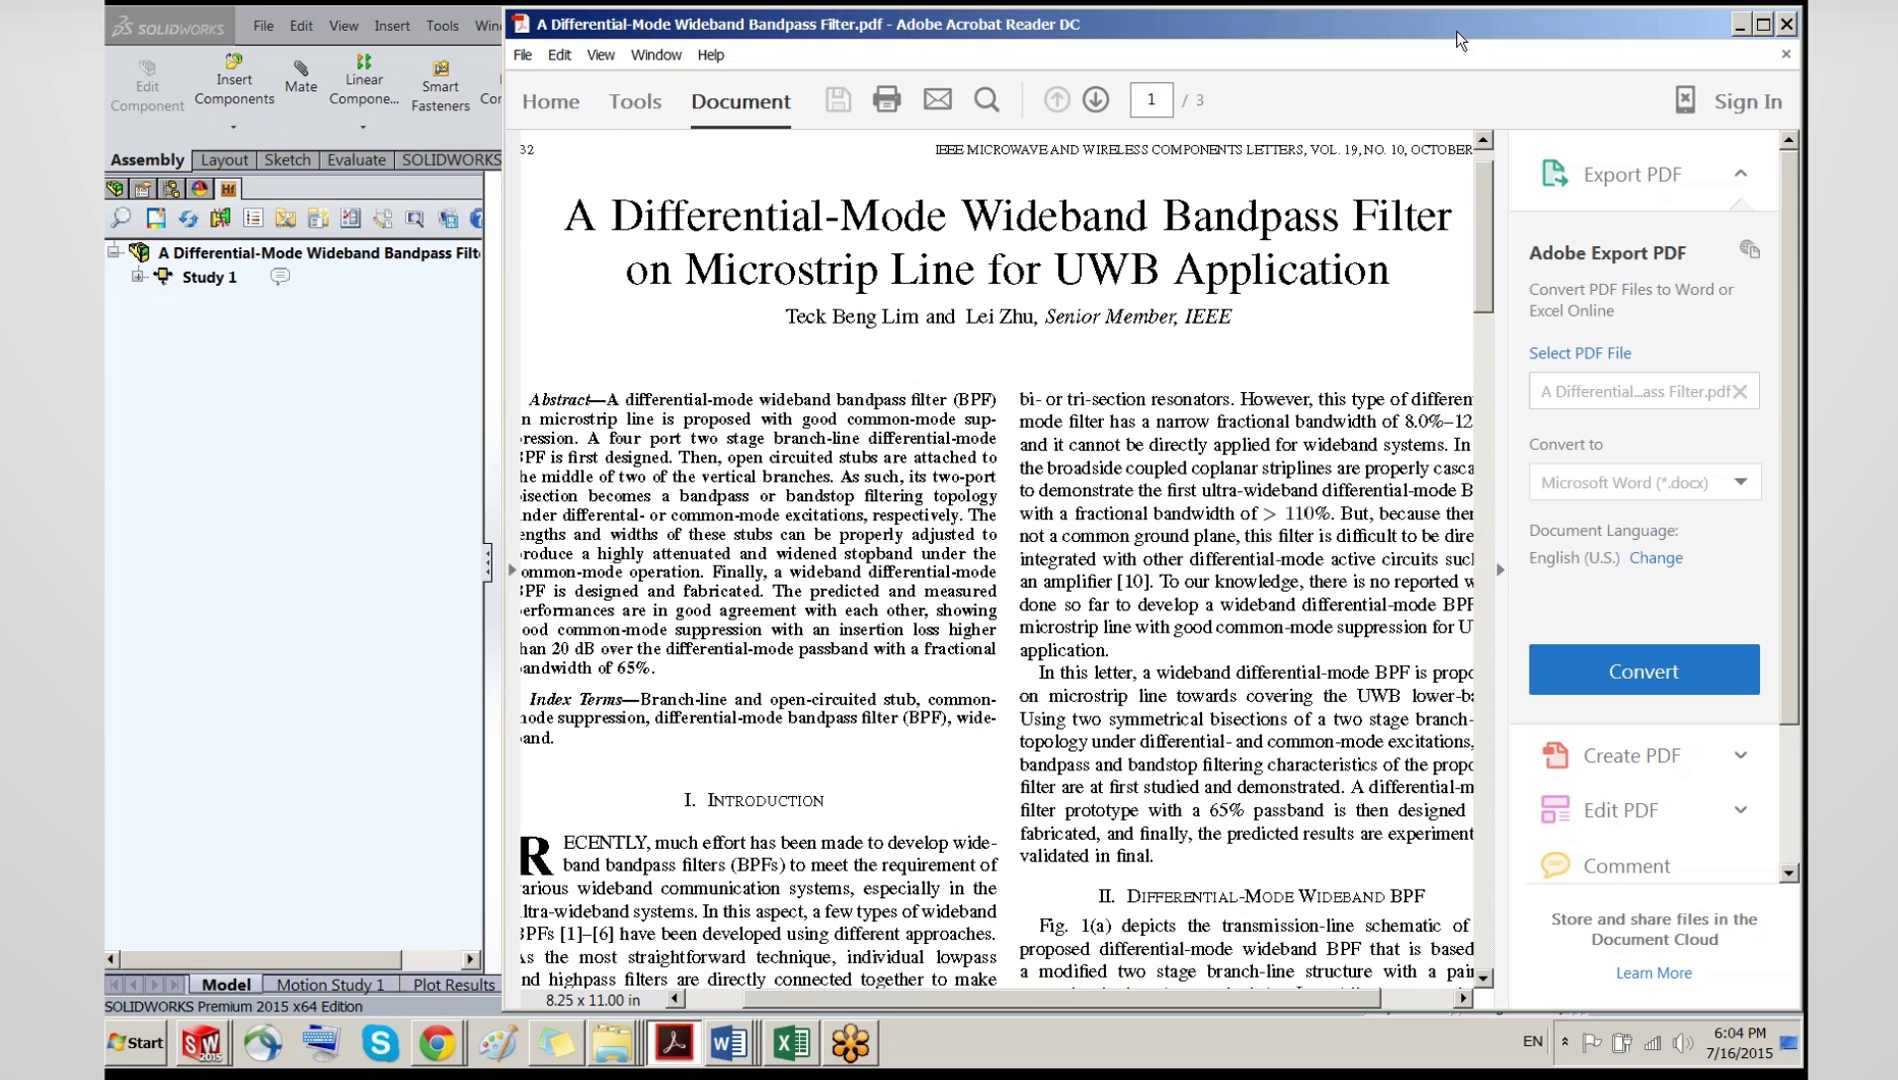
Step: Hide the PDF tools pane to read the paper's full first page, and return to SOLIDWORKS
left_click_drag(1456, 32, 1172, 43)
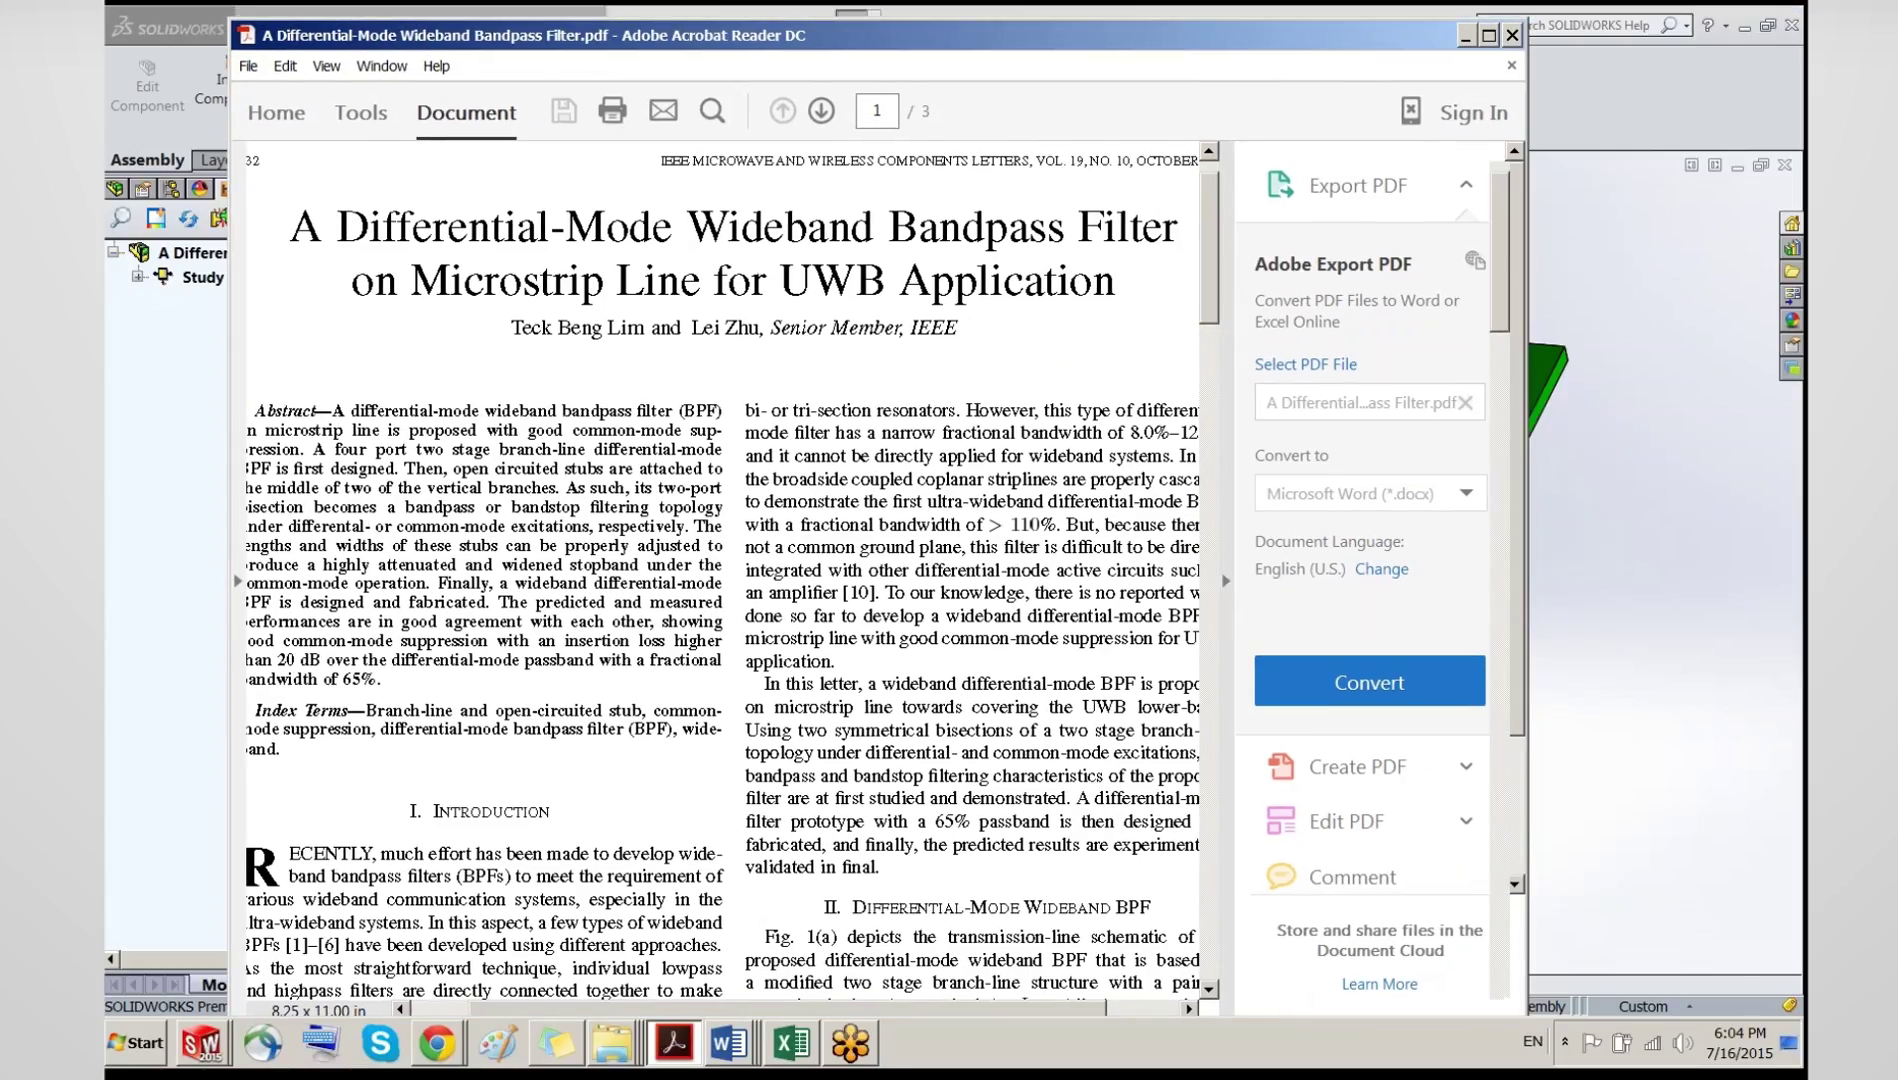
left_click(1228, 584)
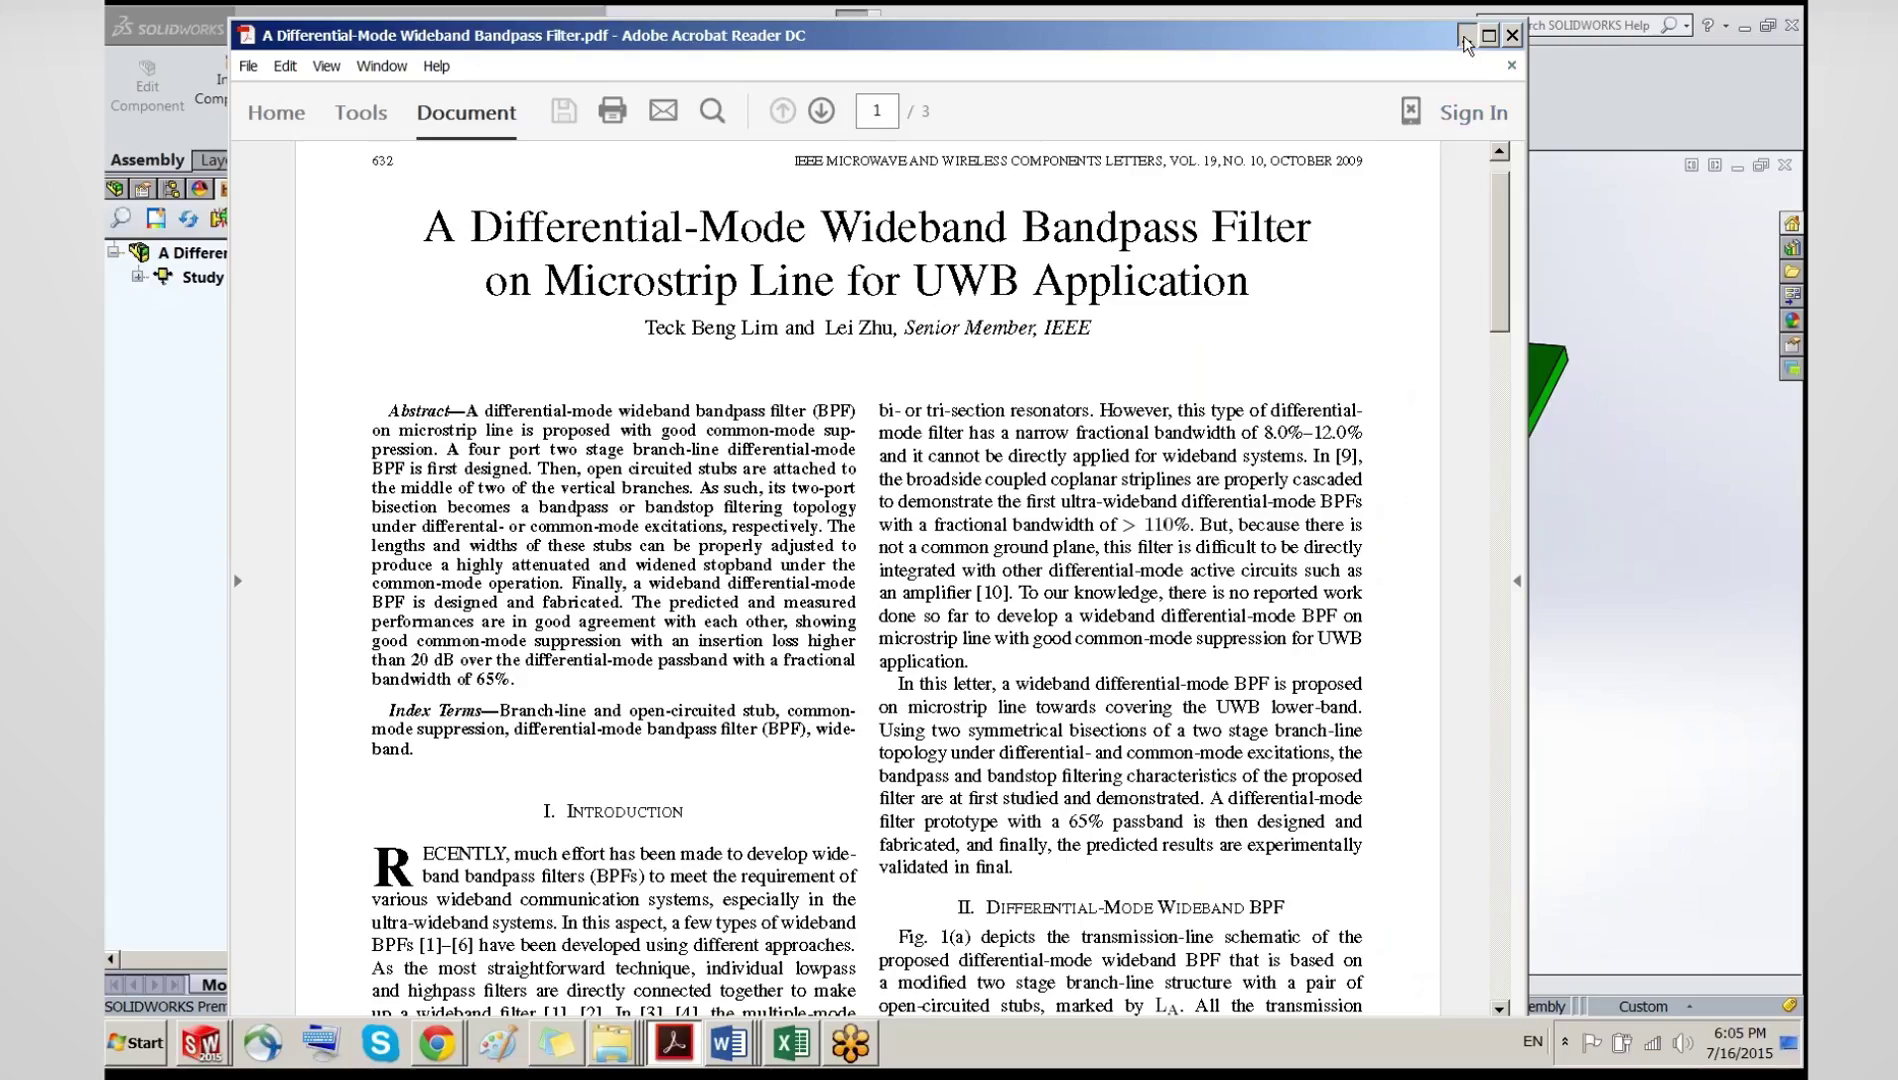
key("alt+Tab")
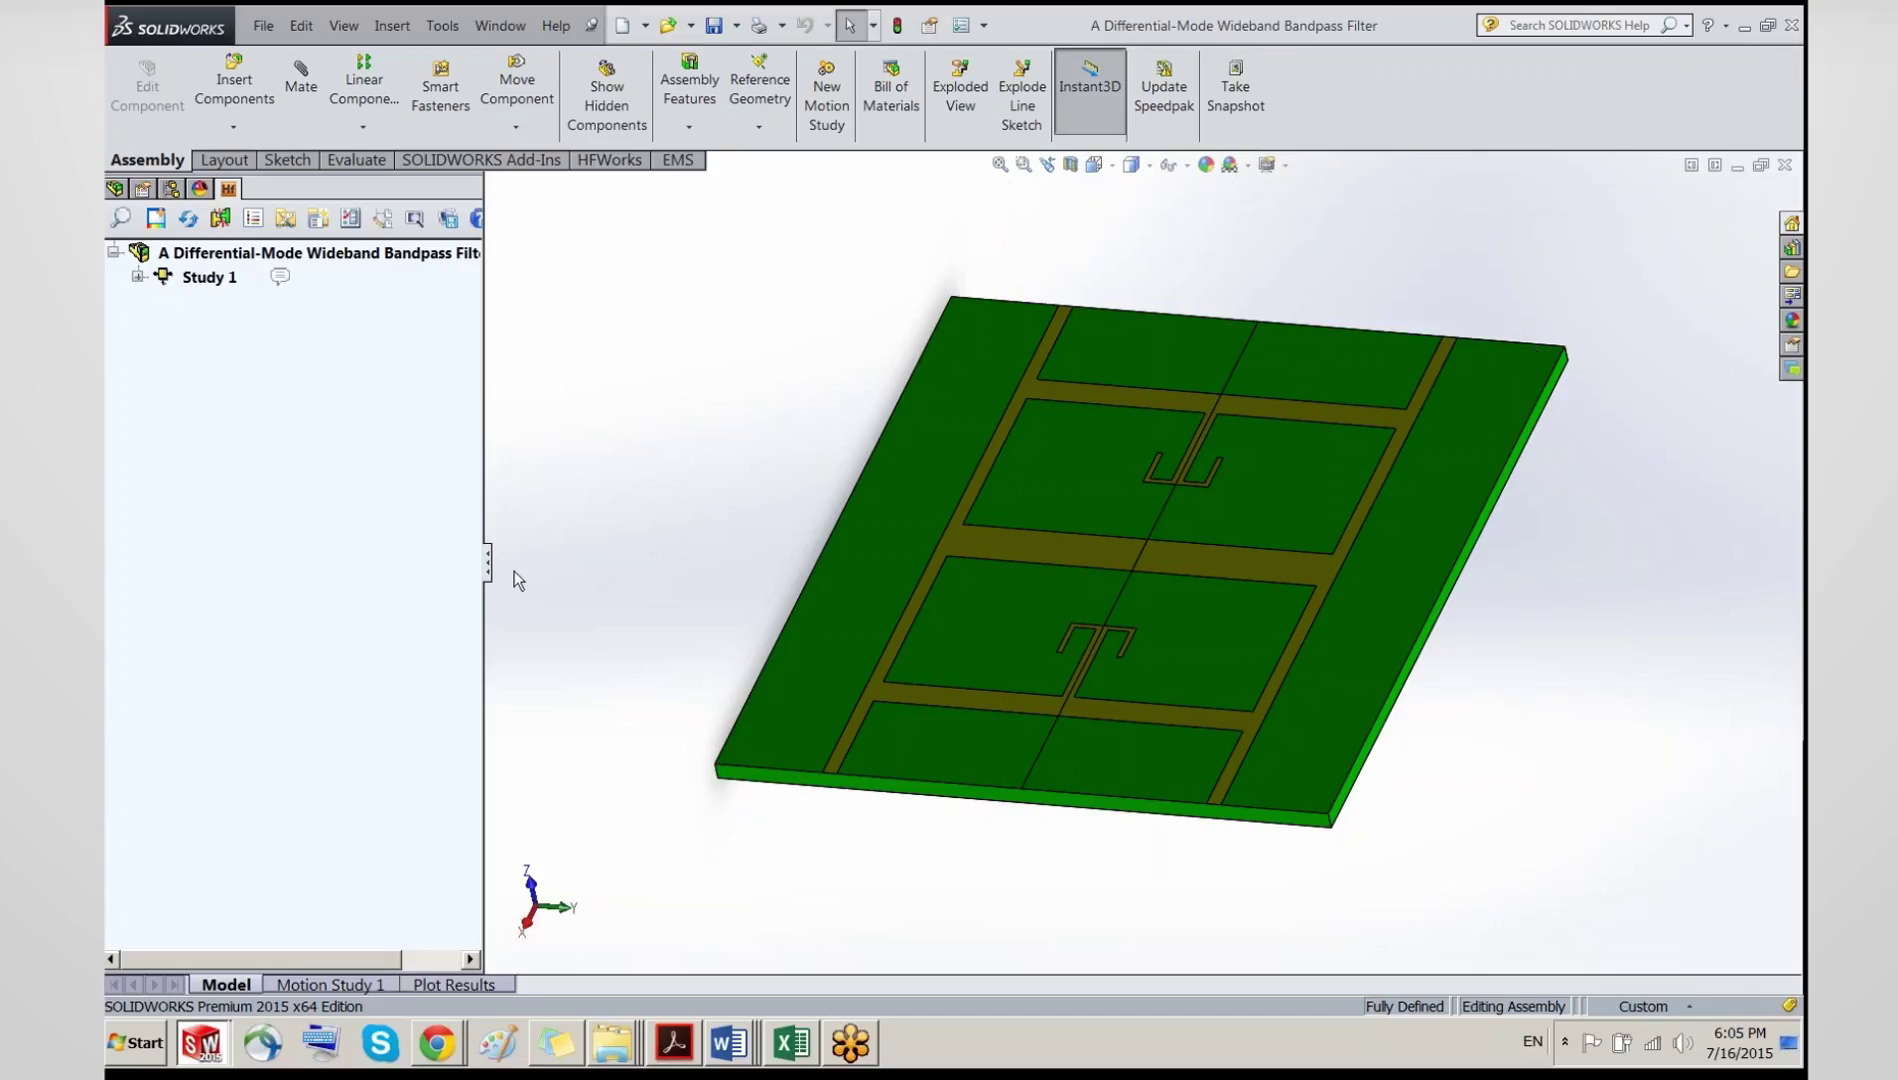
Step: Display the assembly's feature tree and widen its pane to fit longer component names
left_click(115, 190)
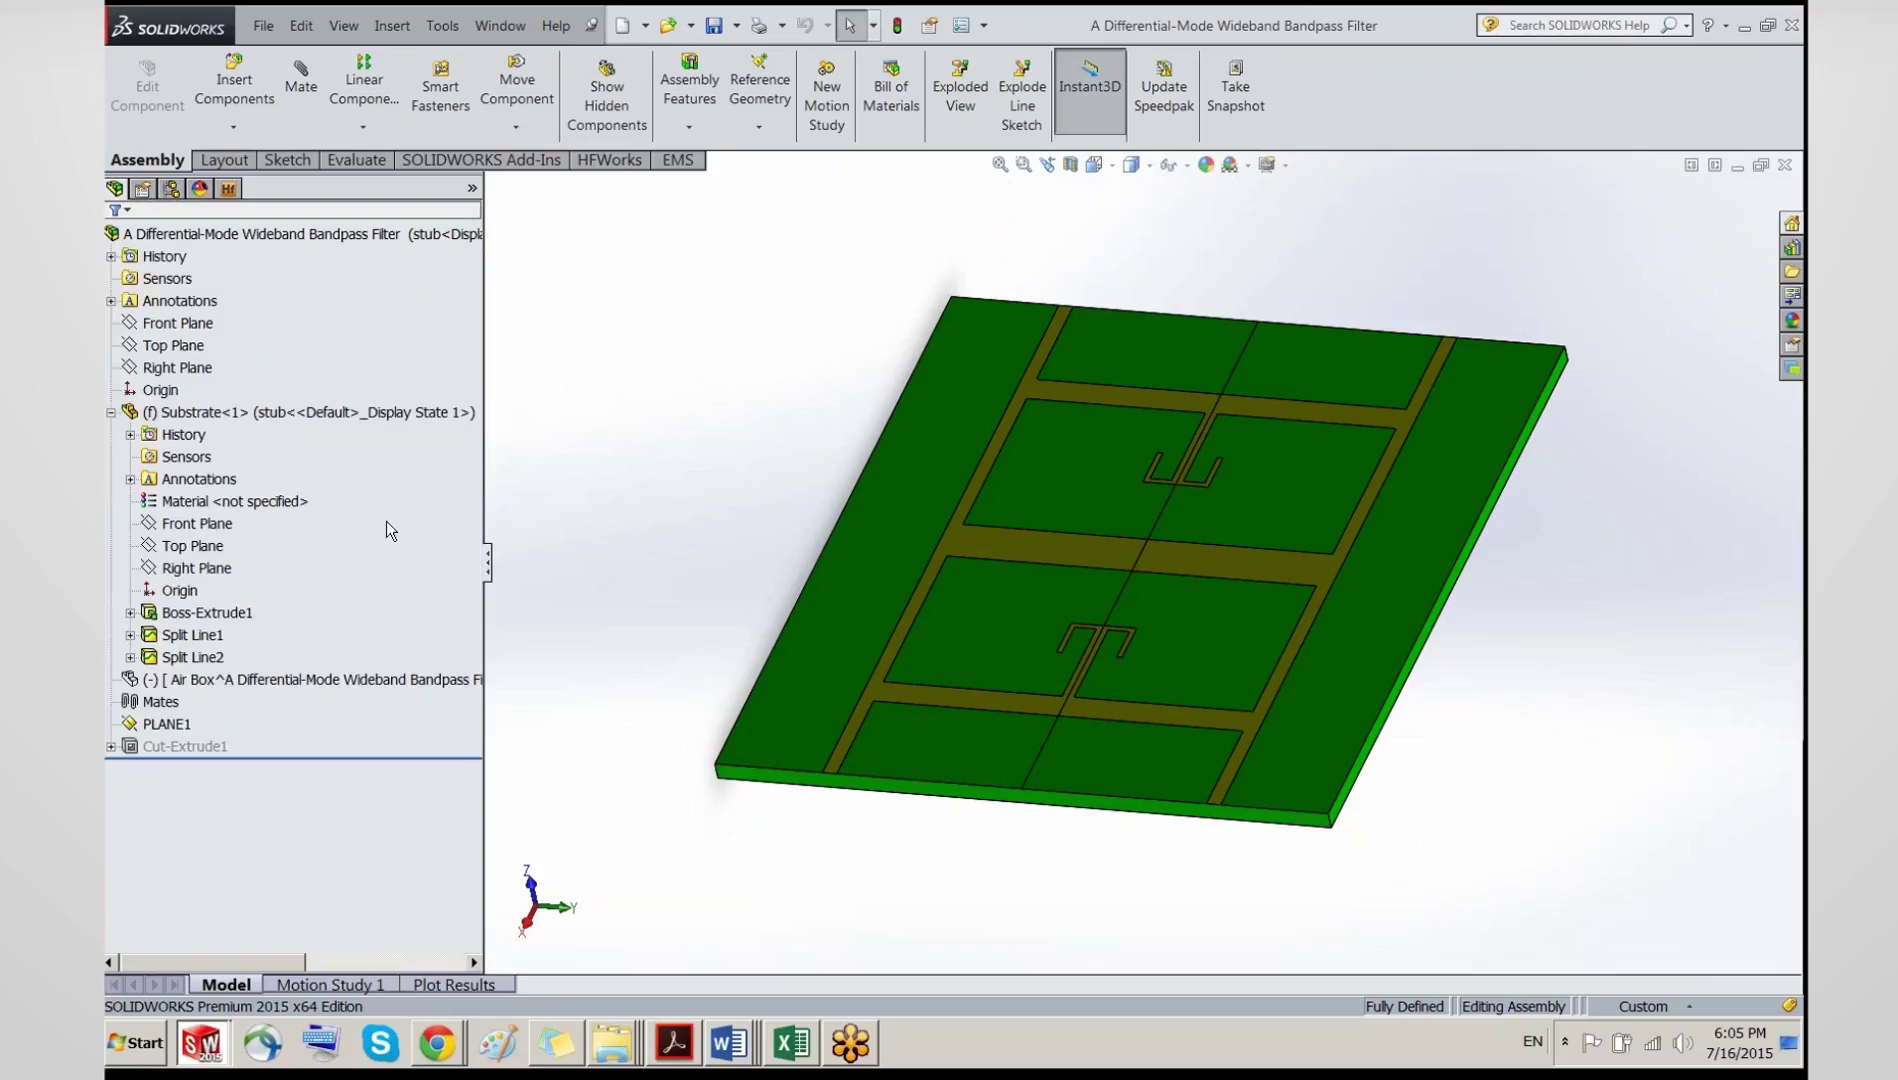
left_click(201, 339)
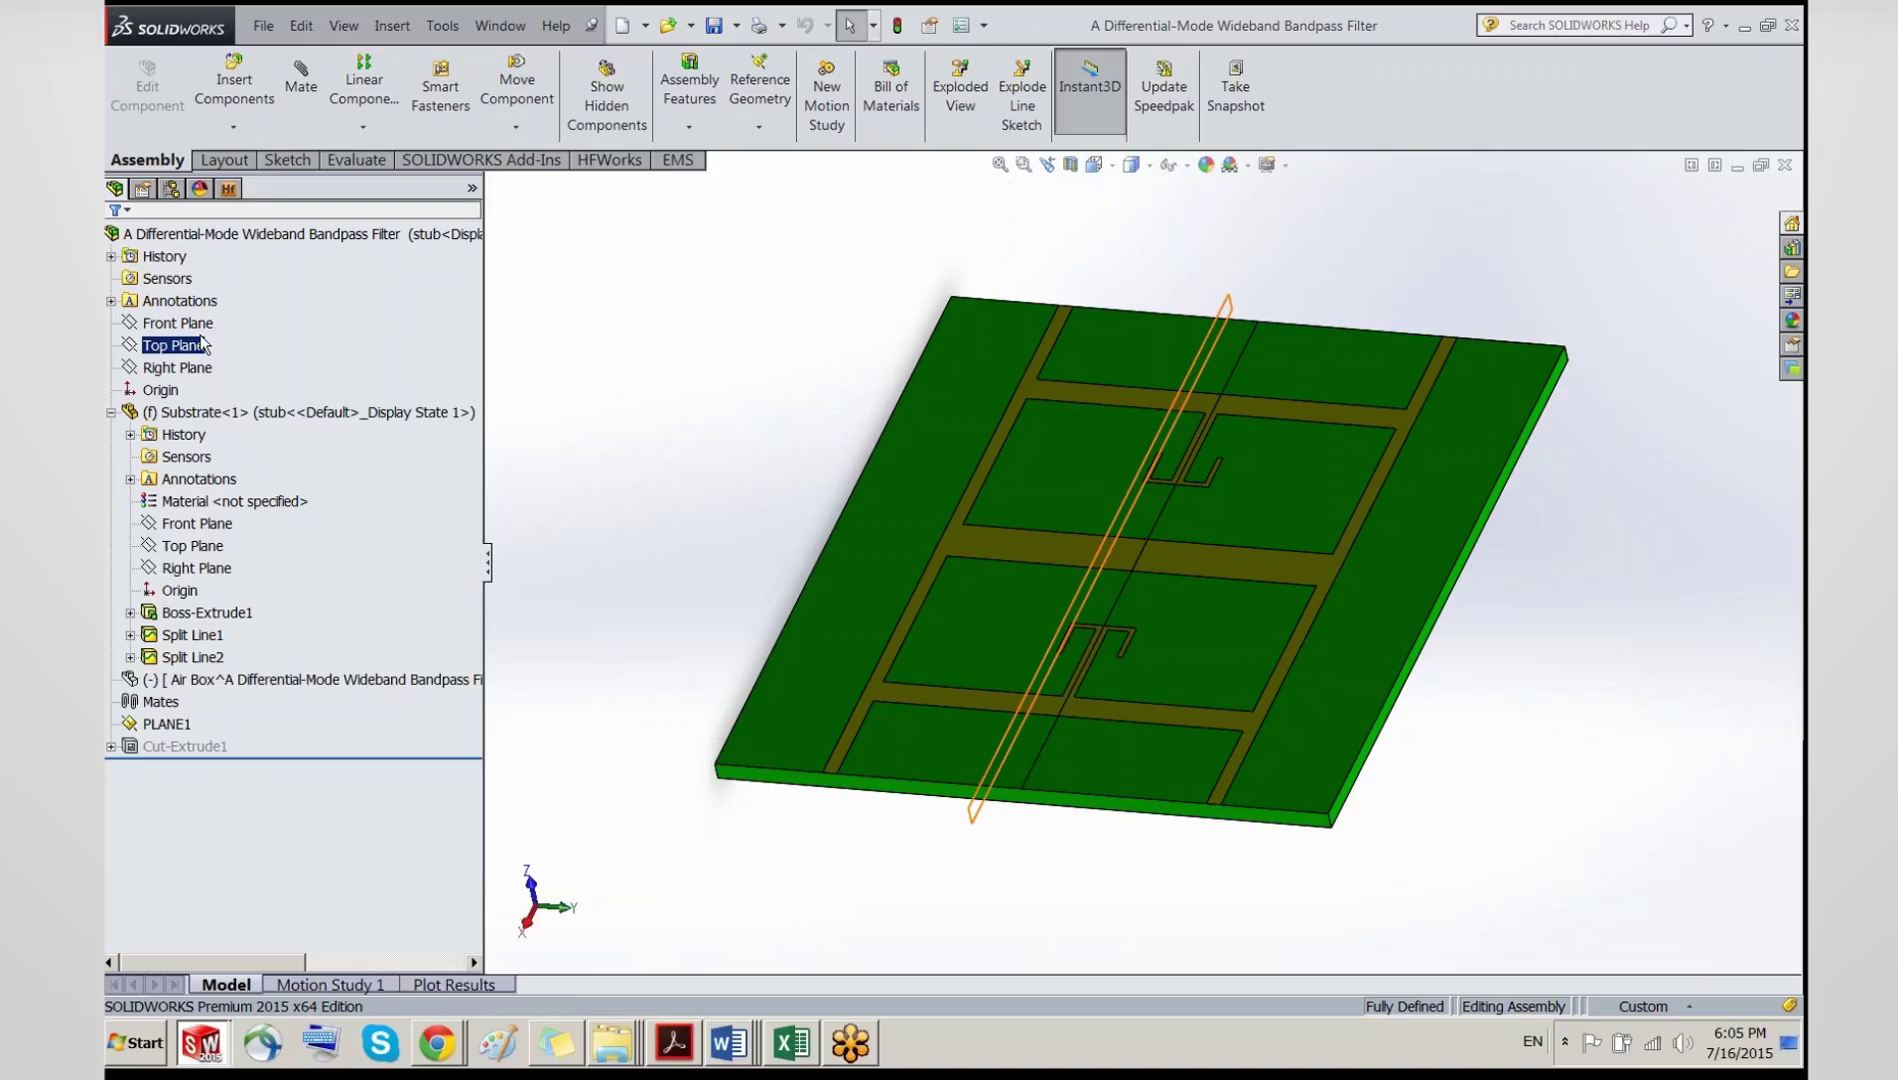
key("Escape")
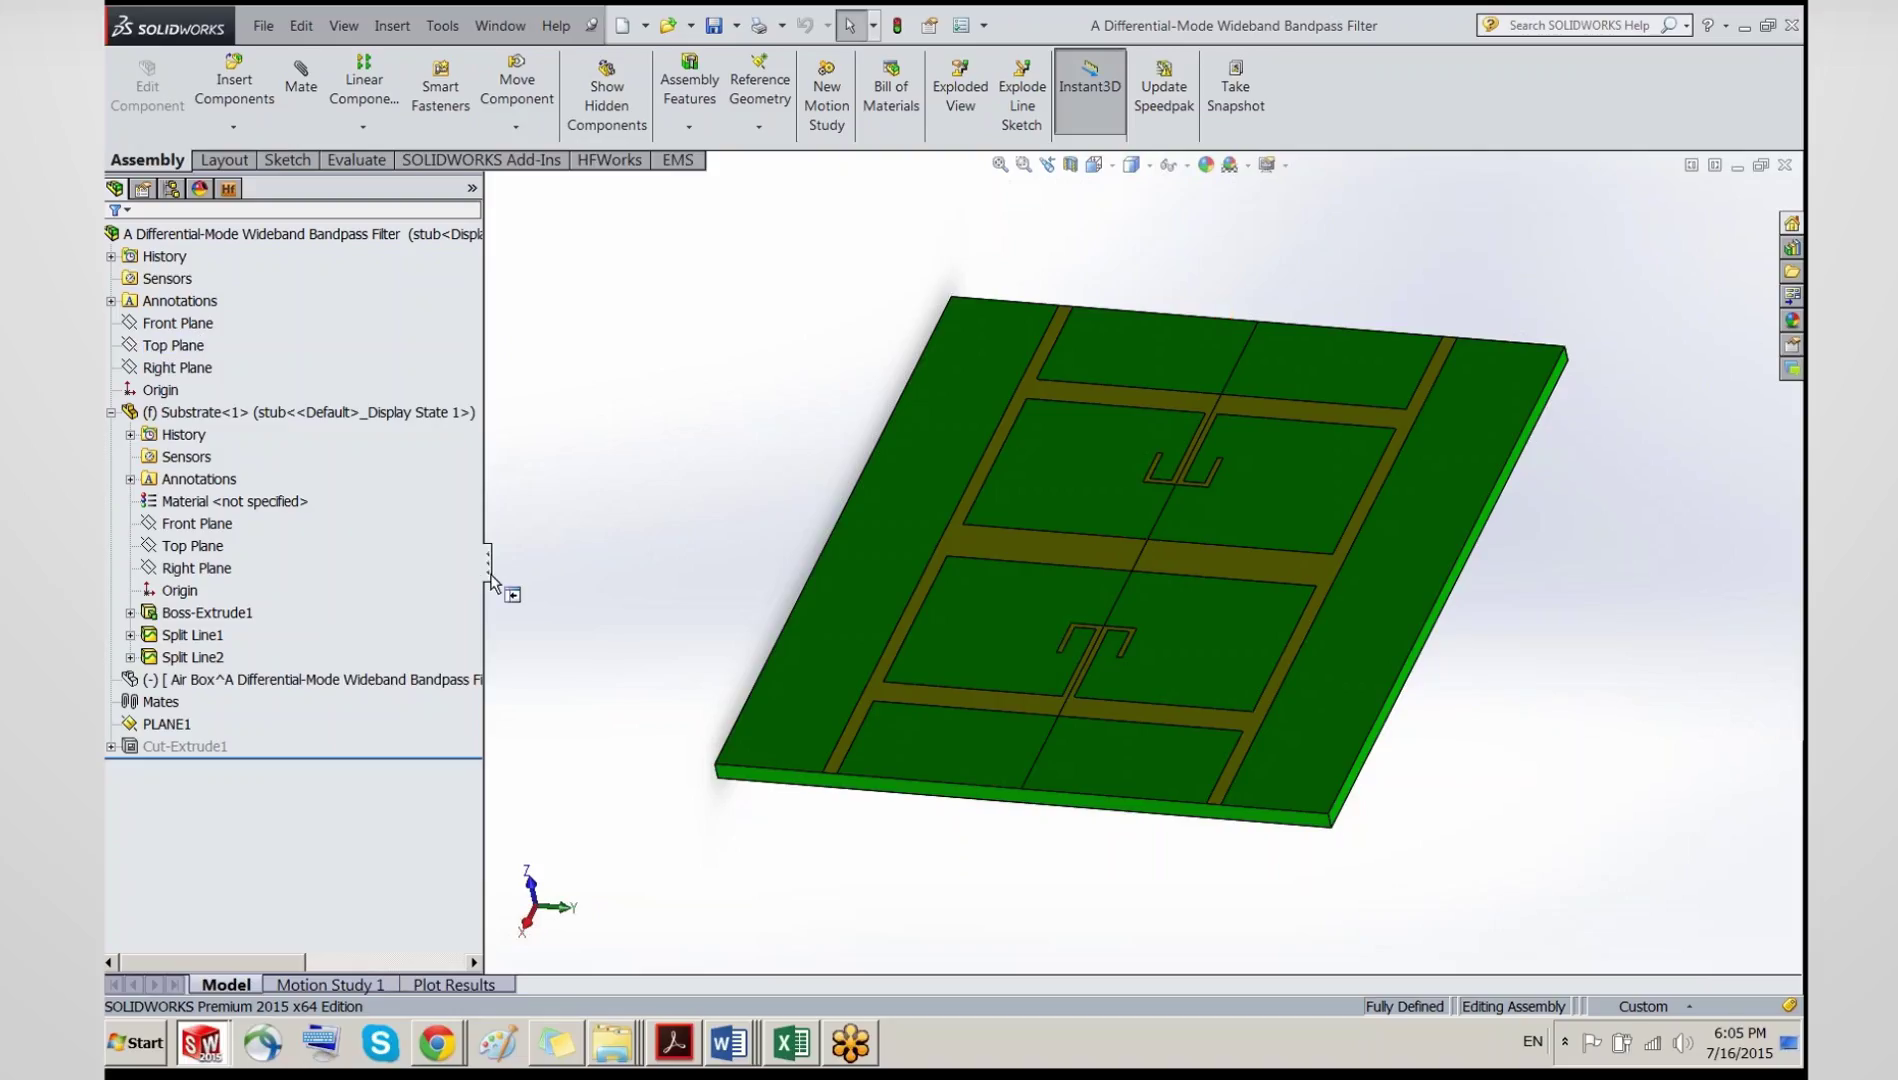
left_click_drag(488, 582, 534, 570)
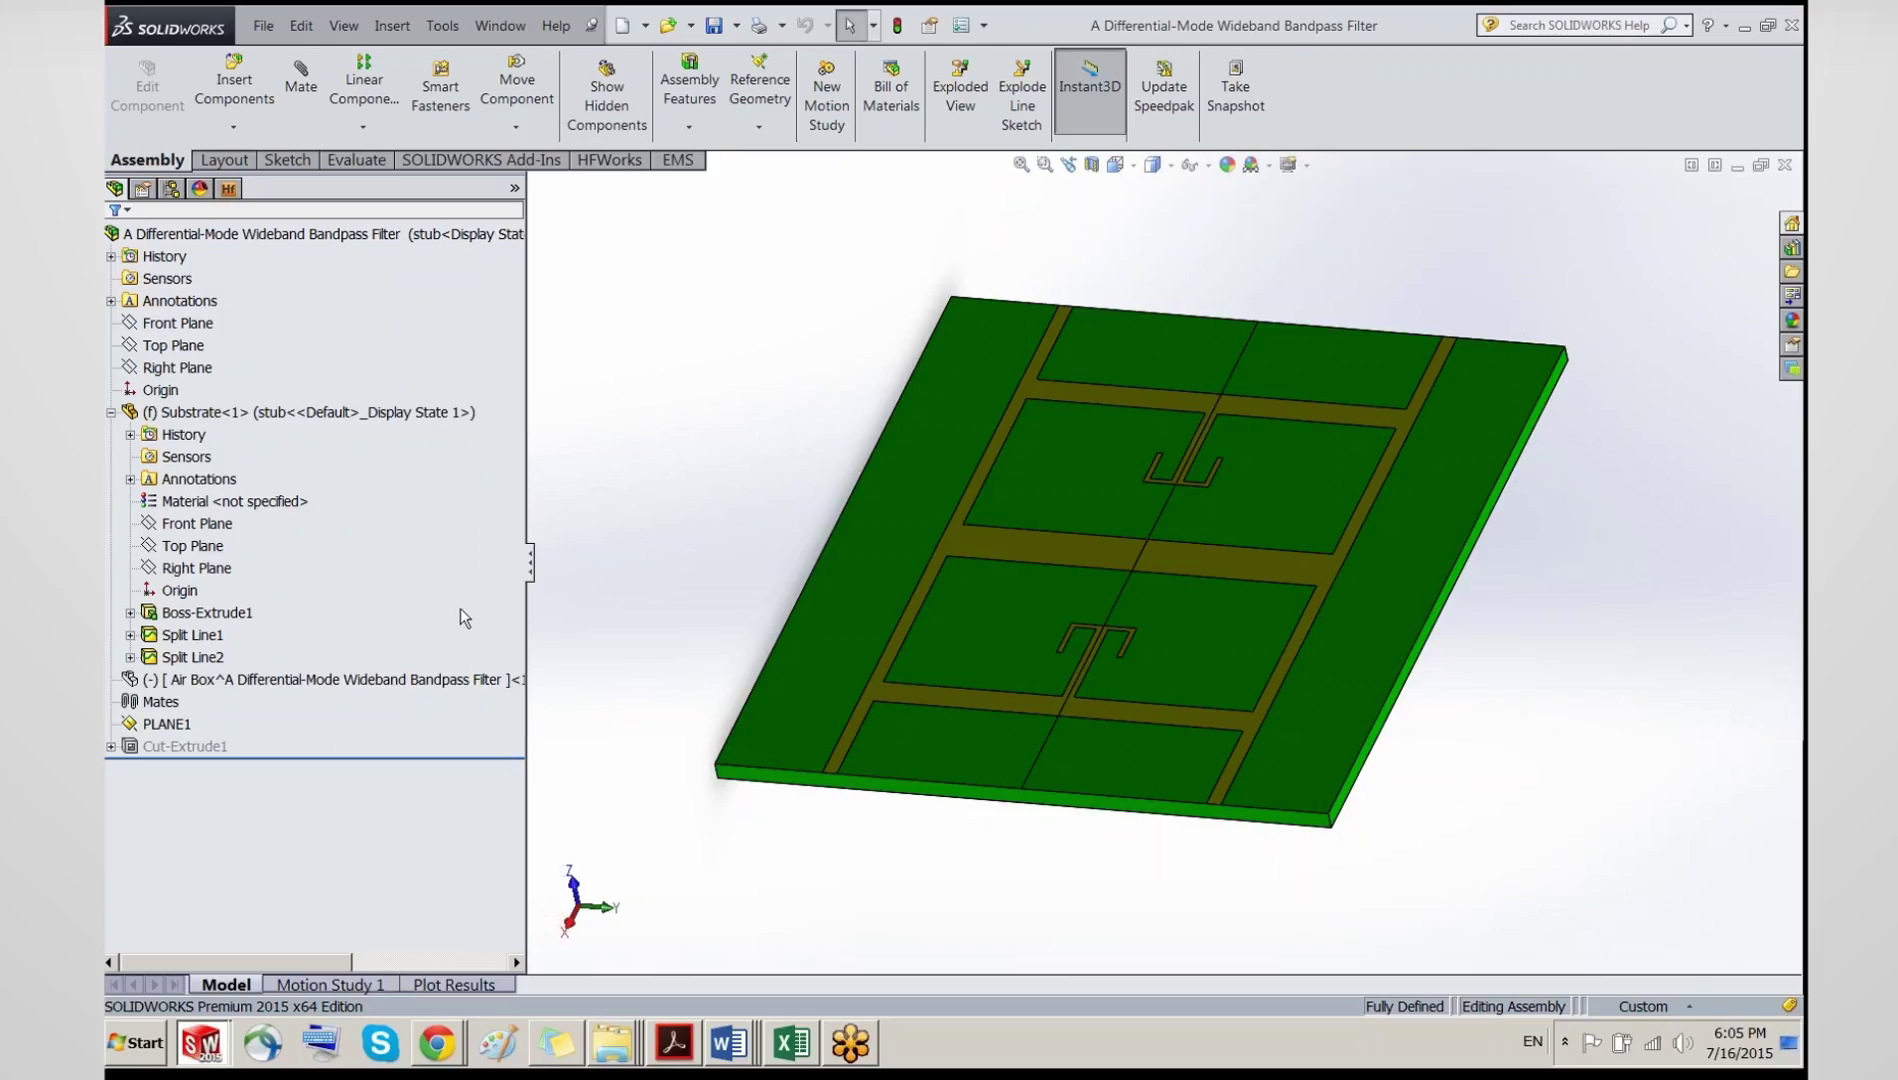
left_click(229, 190)
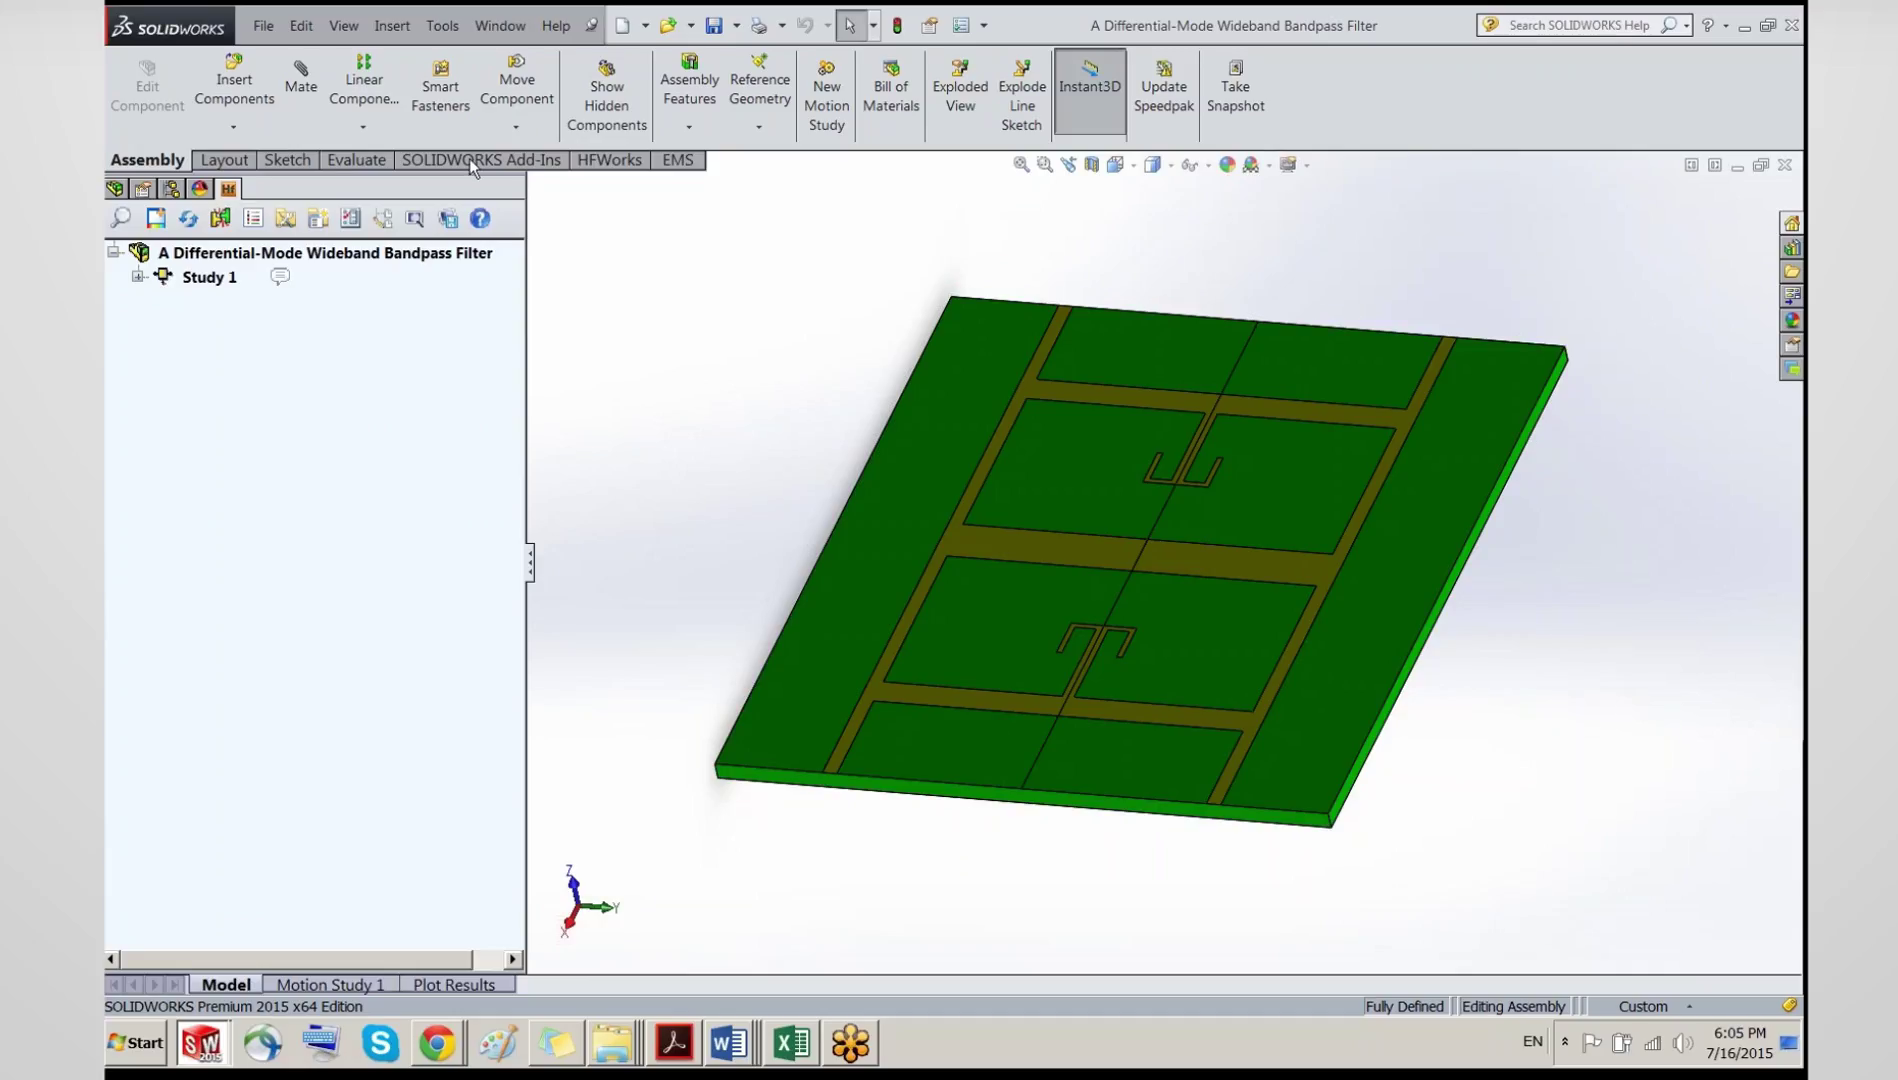
left_click(442, 25)
mouse_move(458, 150)
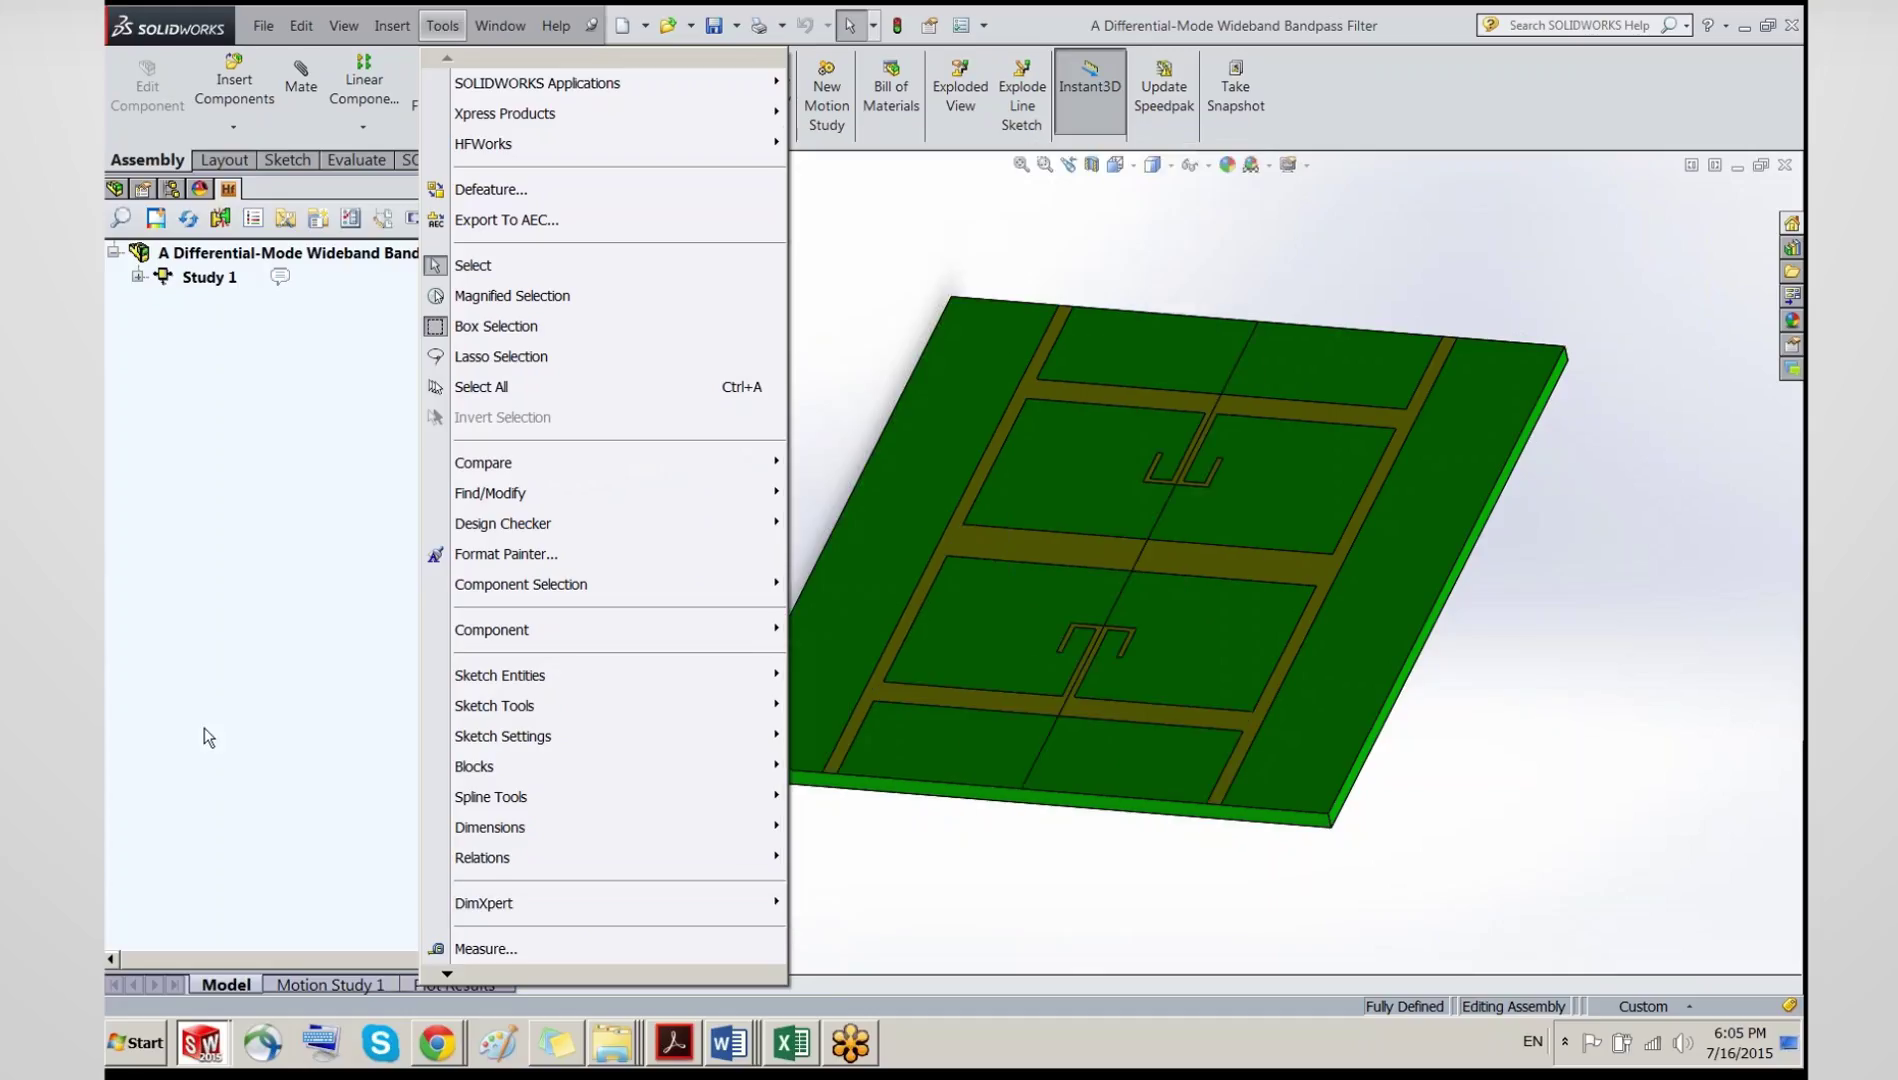
left_click(209, 718)
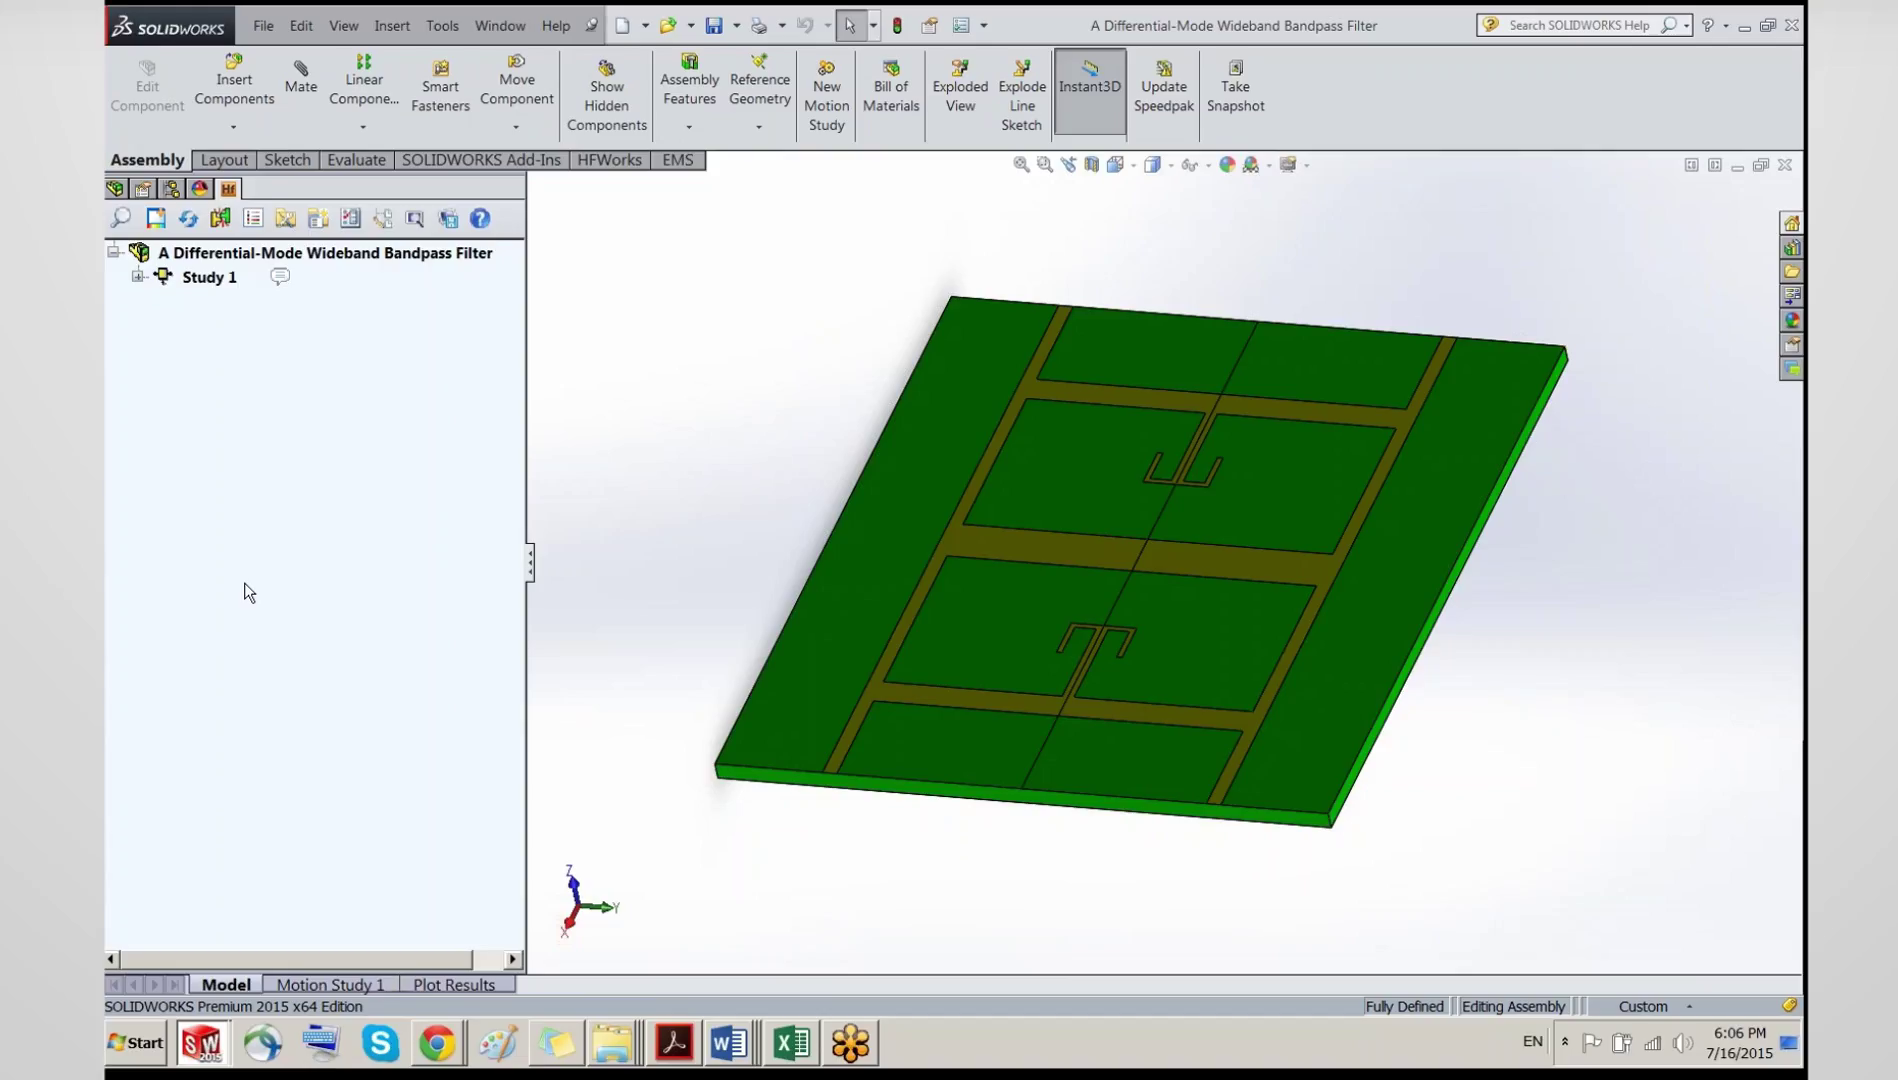
Step: Collapse the Substrate in the feature tree, show the Air Box component to examine its volume above the board, and hide it again
left_click(115, 188)
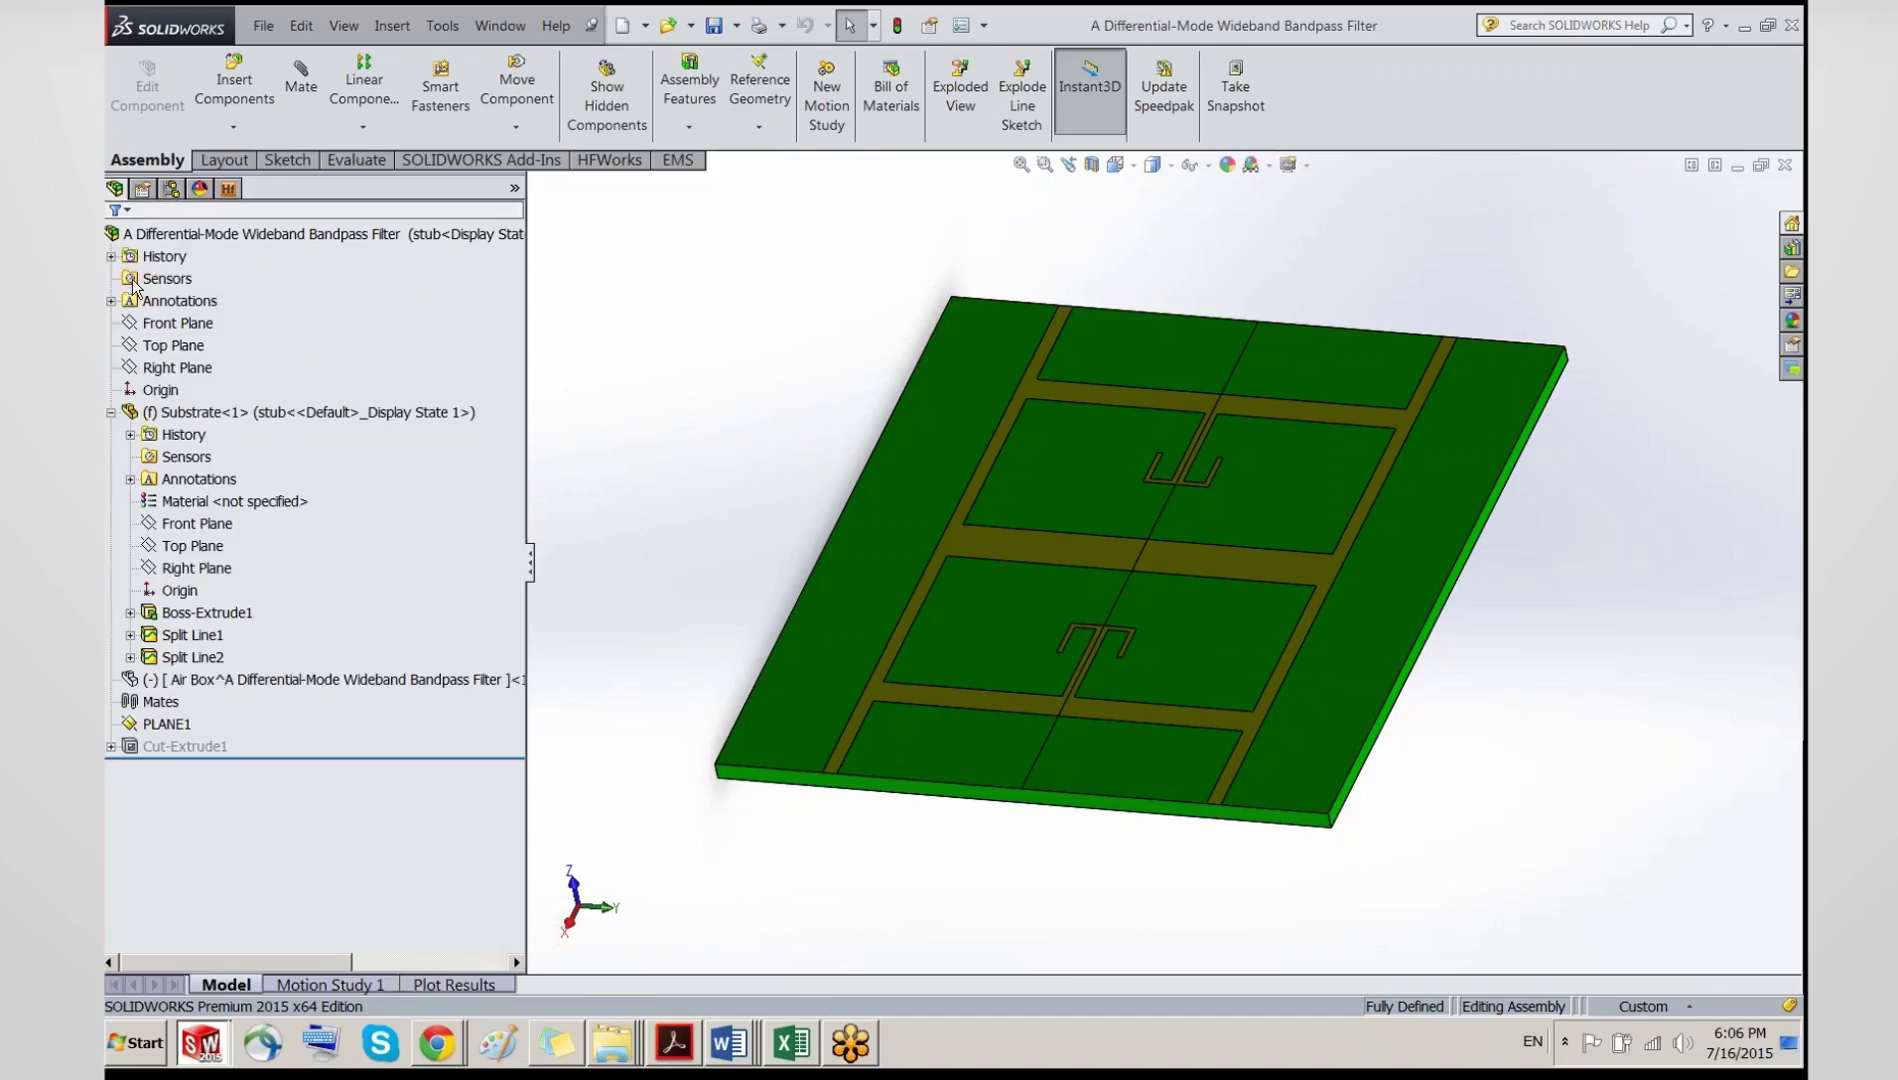
left_click(111, 412)
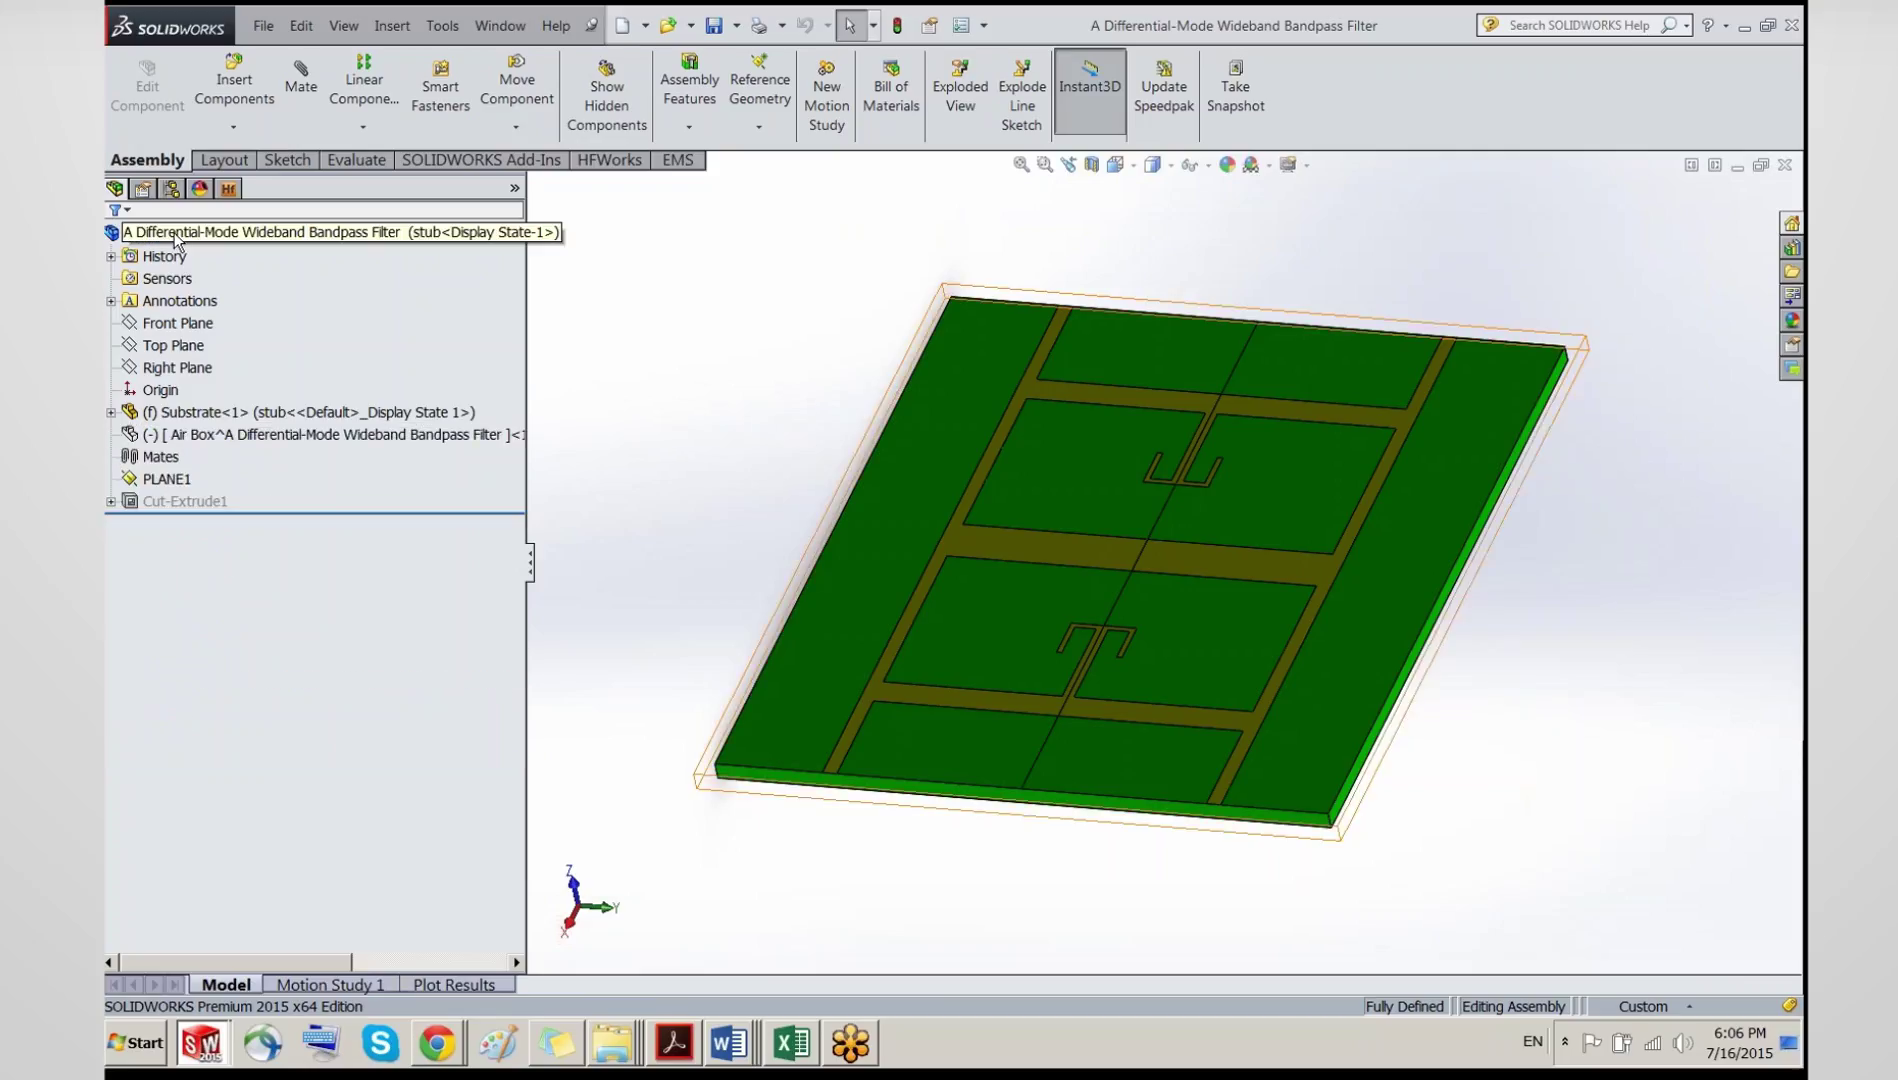
left_click(357, 238)
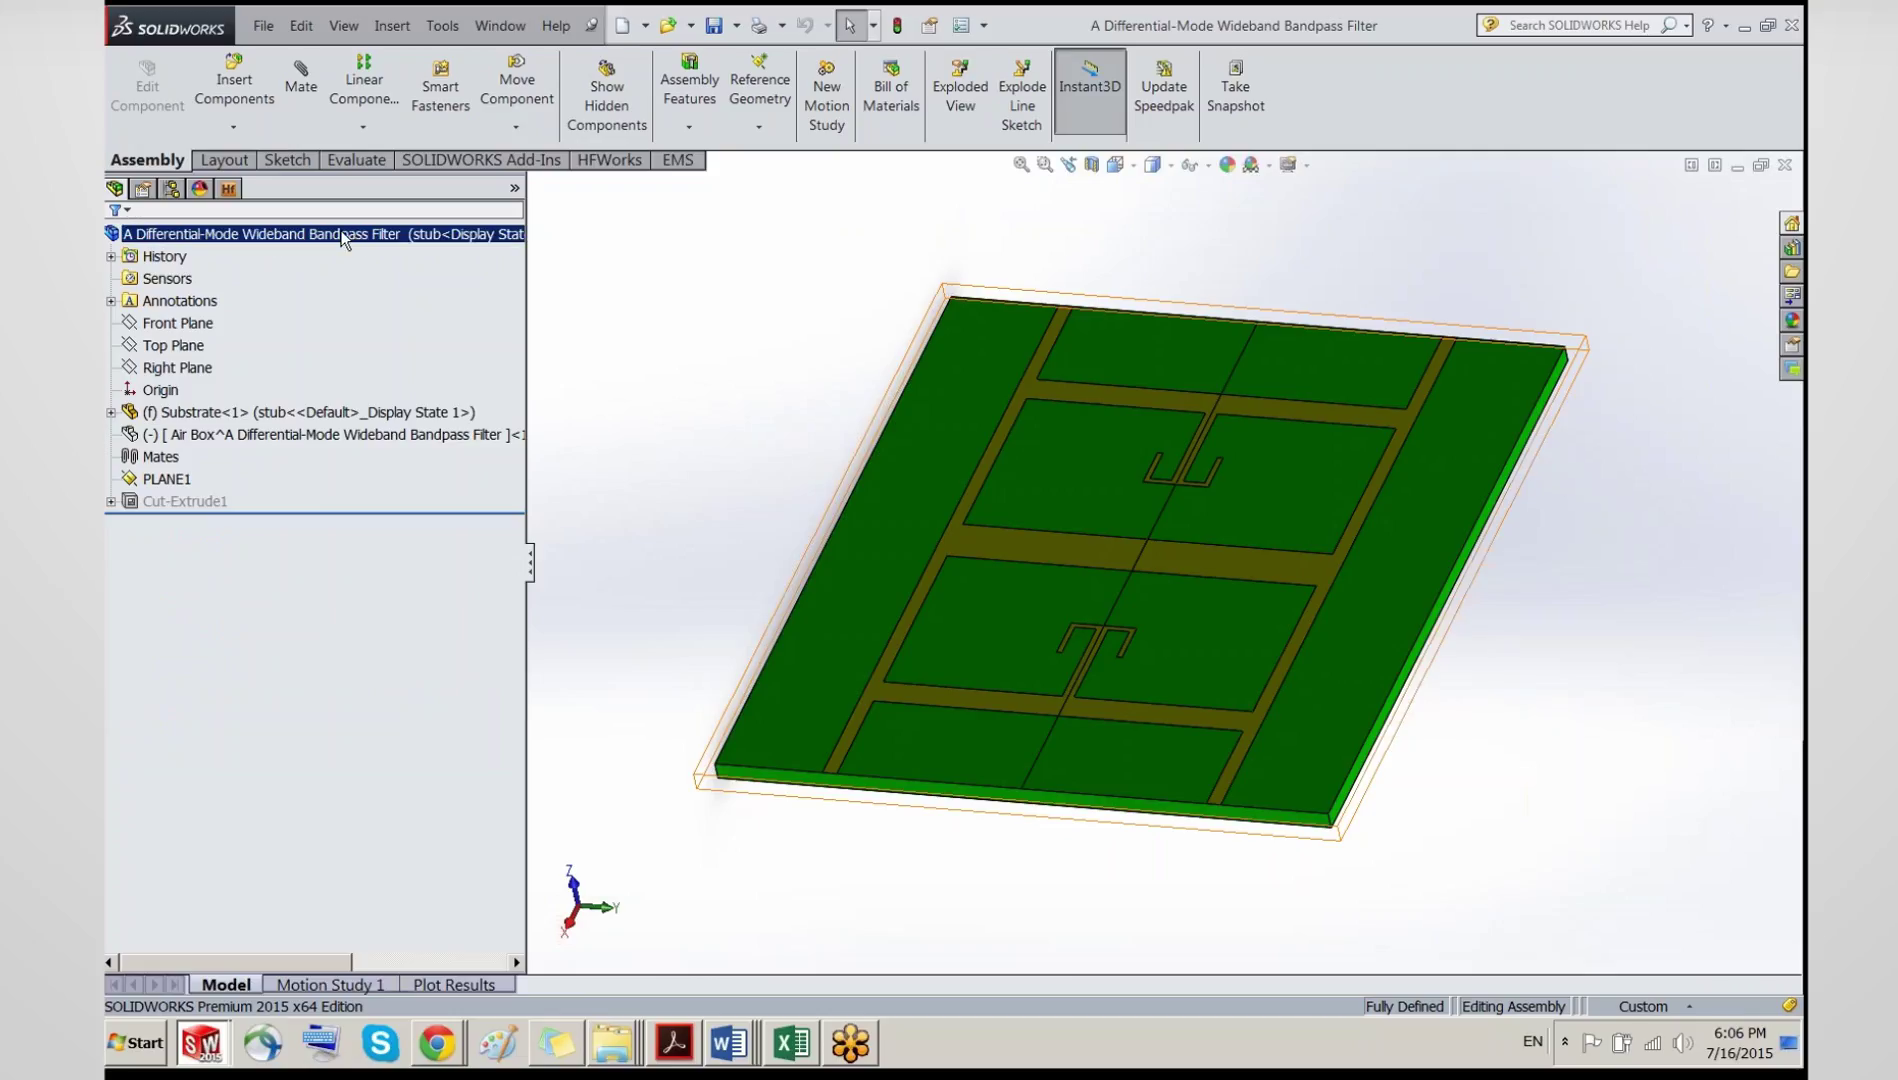
left_click(274, 413)
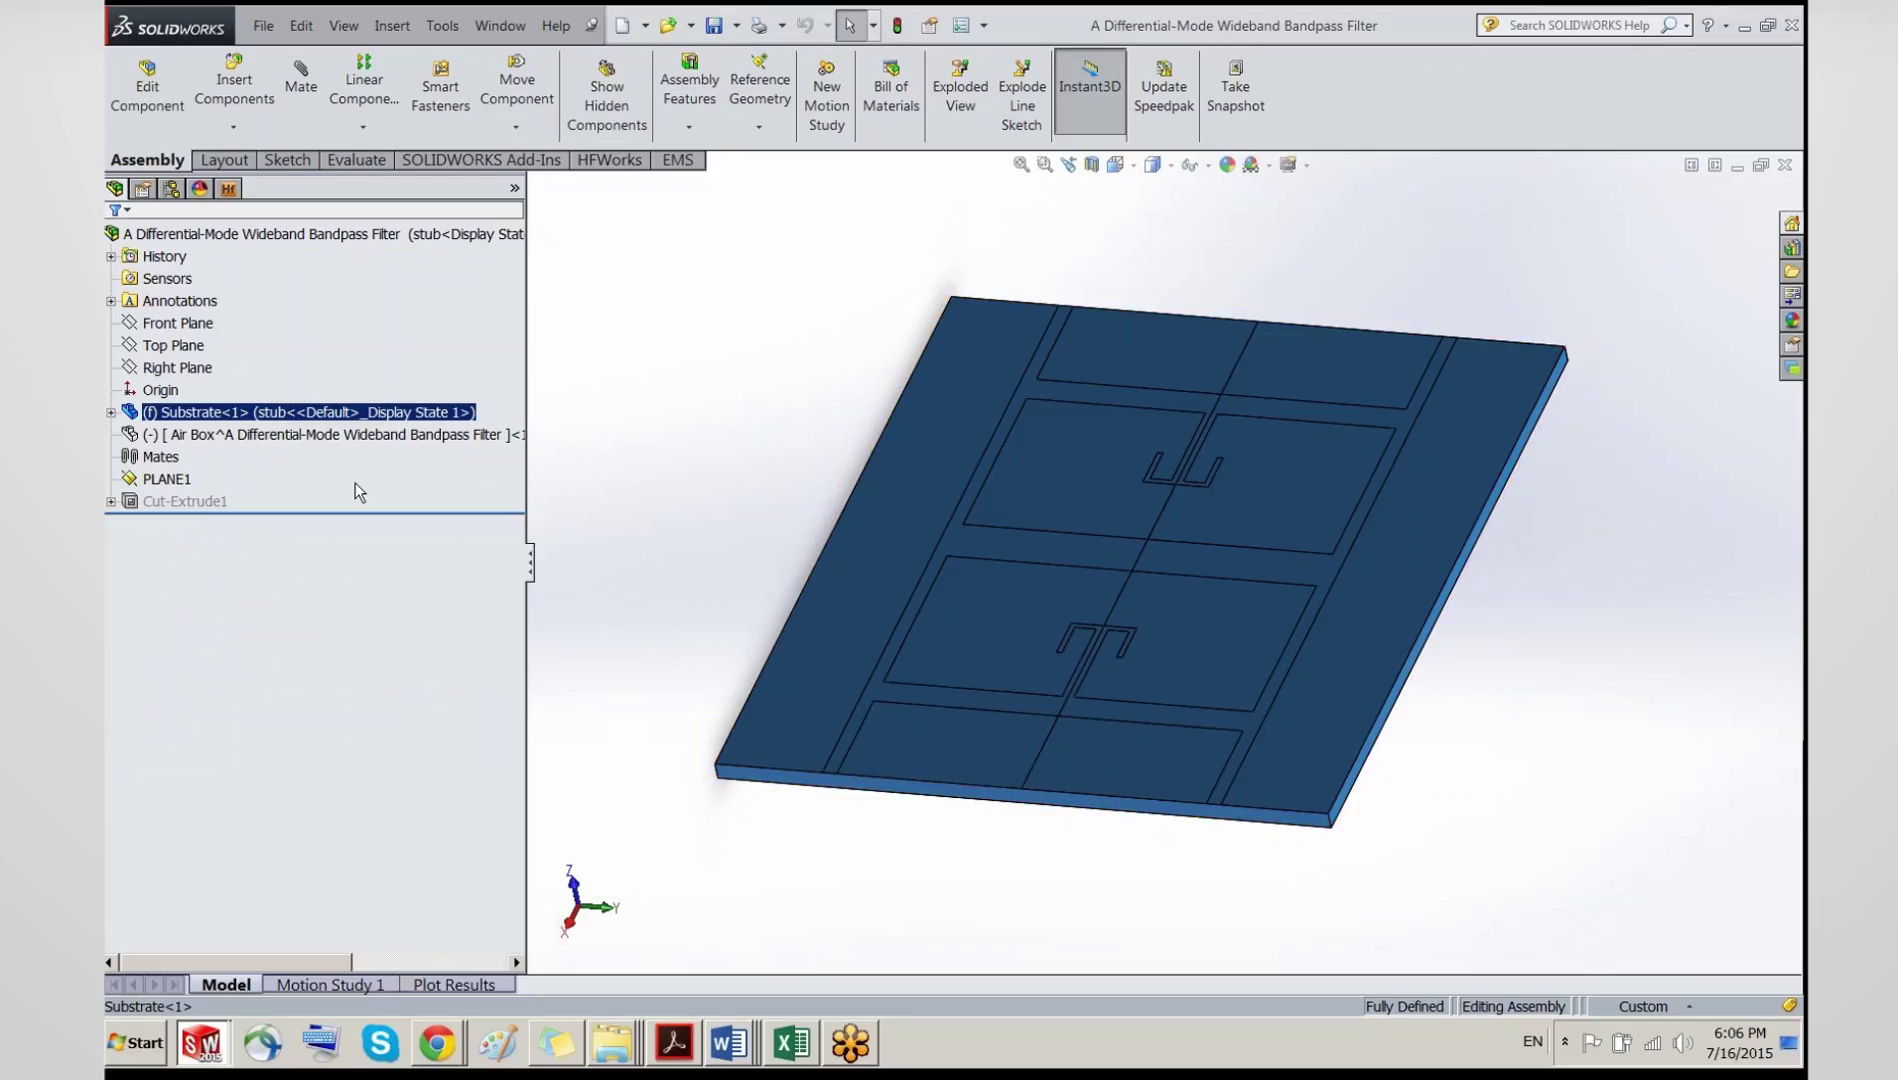
right_click(351, 431)
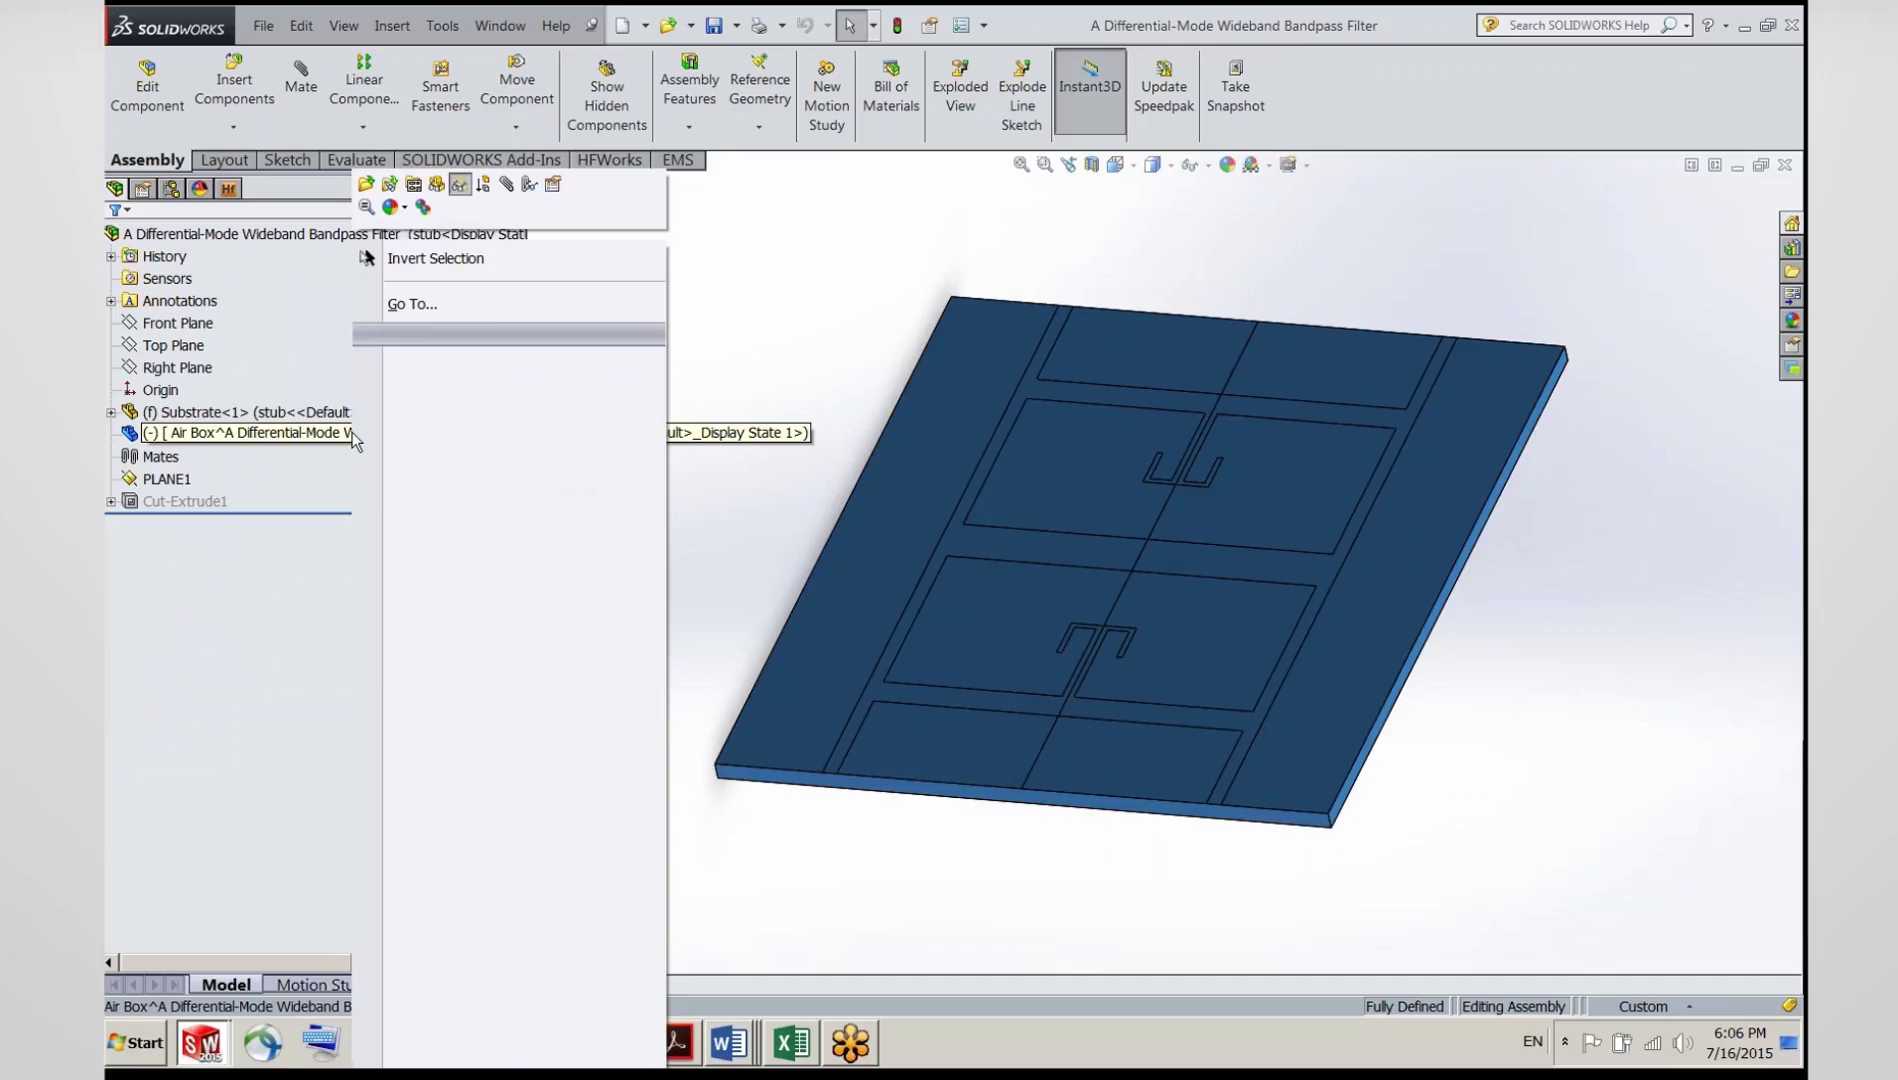
left_click(444, 191)
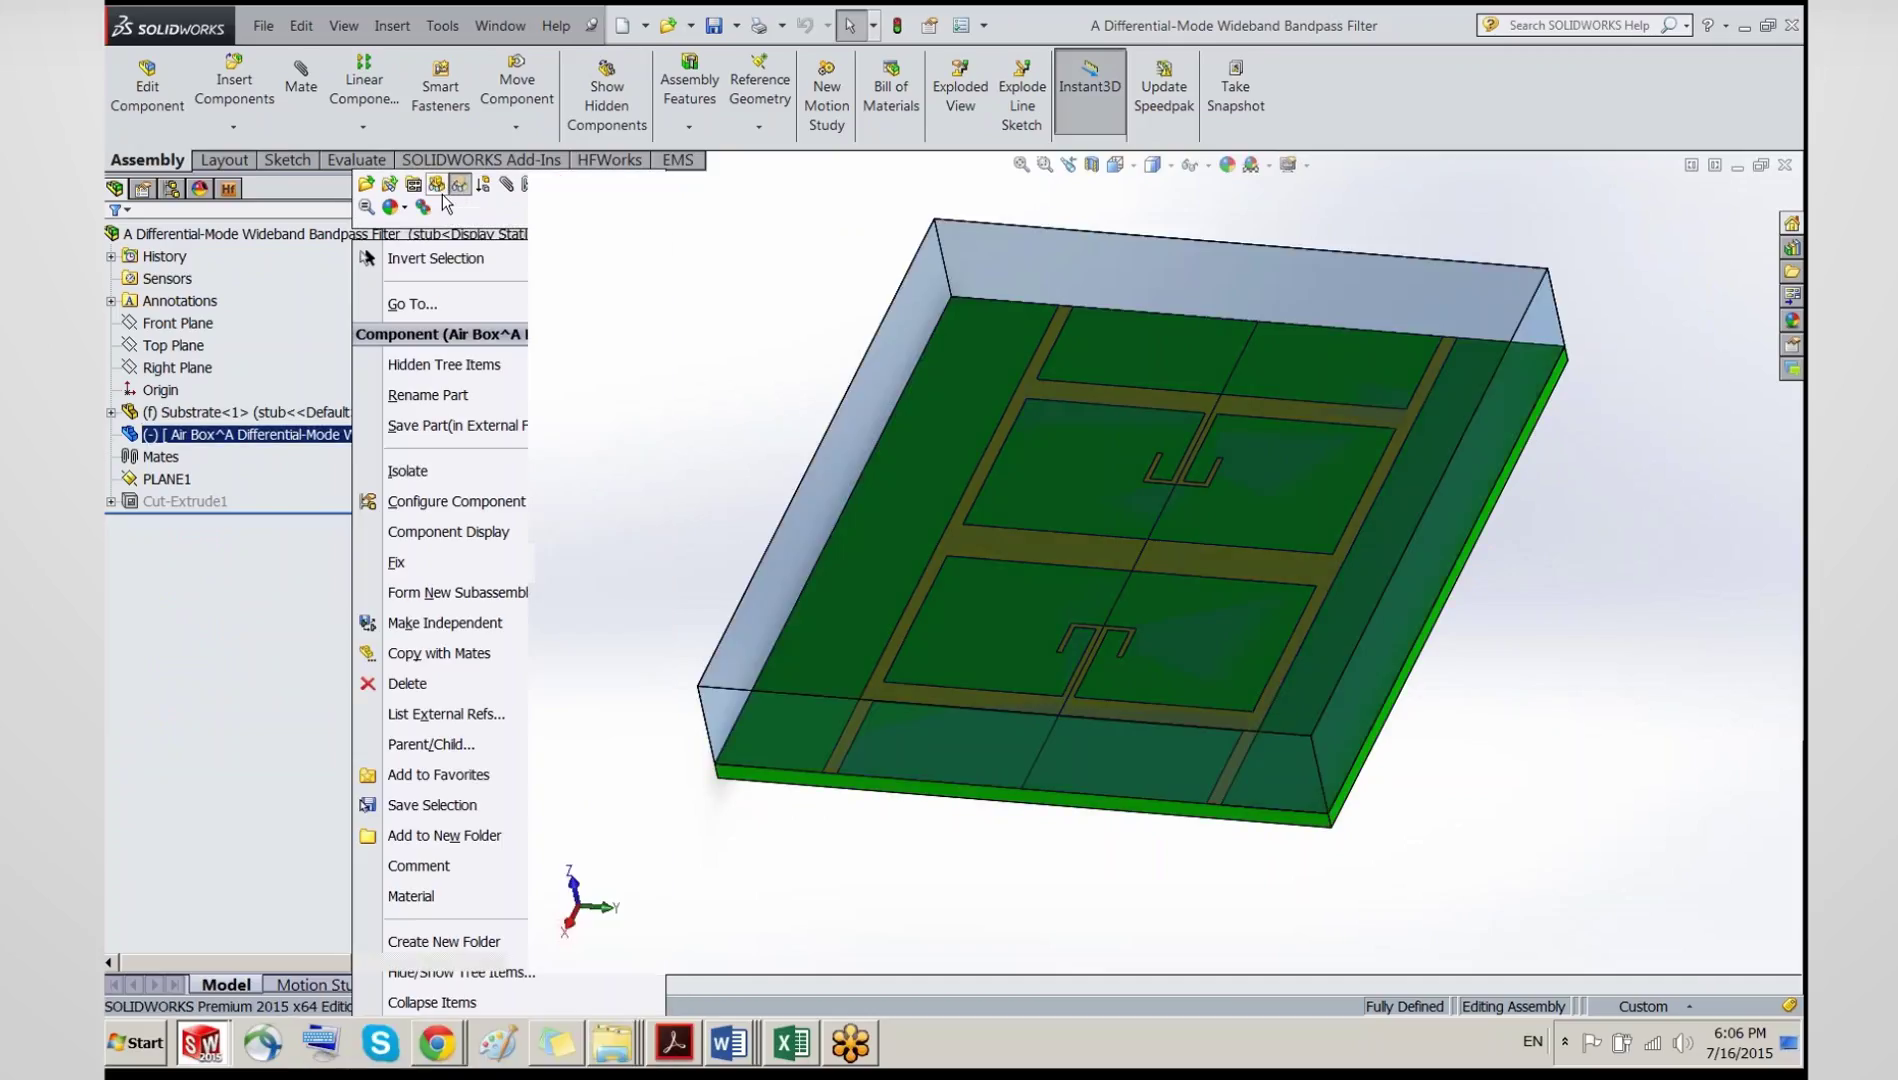
middle_click_drag(600, 450, 580, 336)
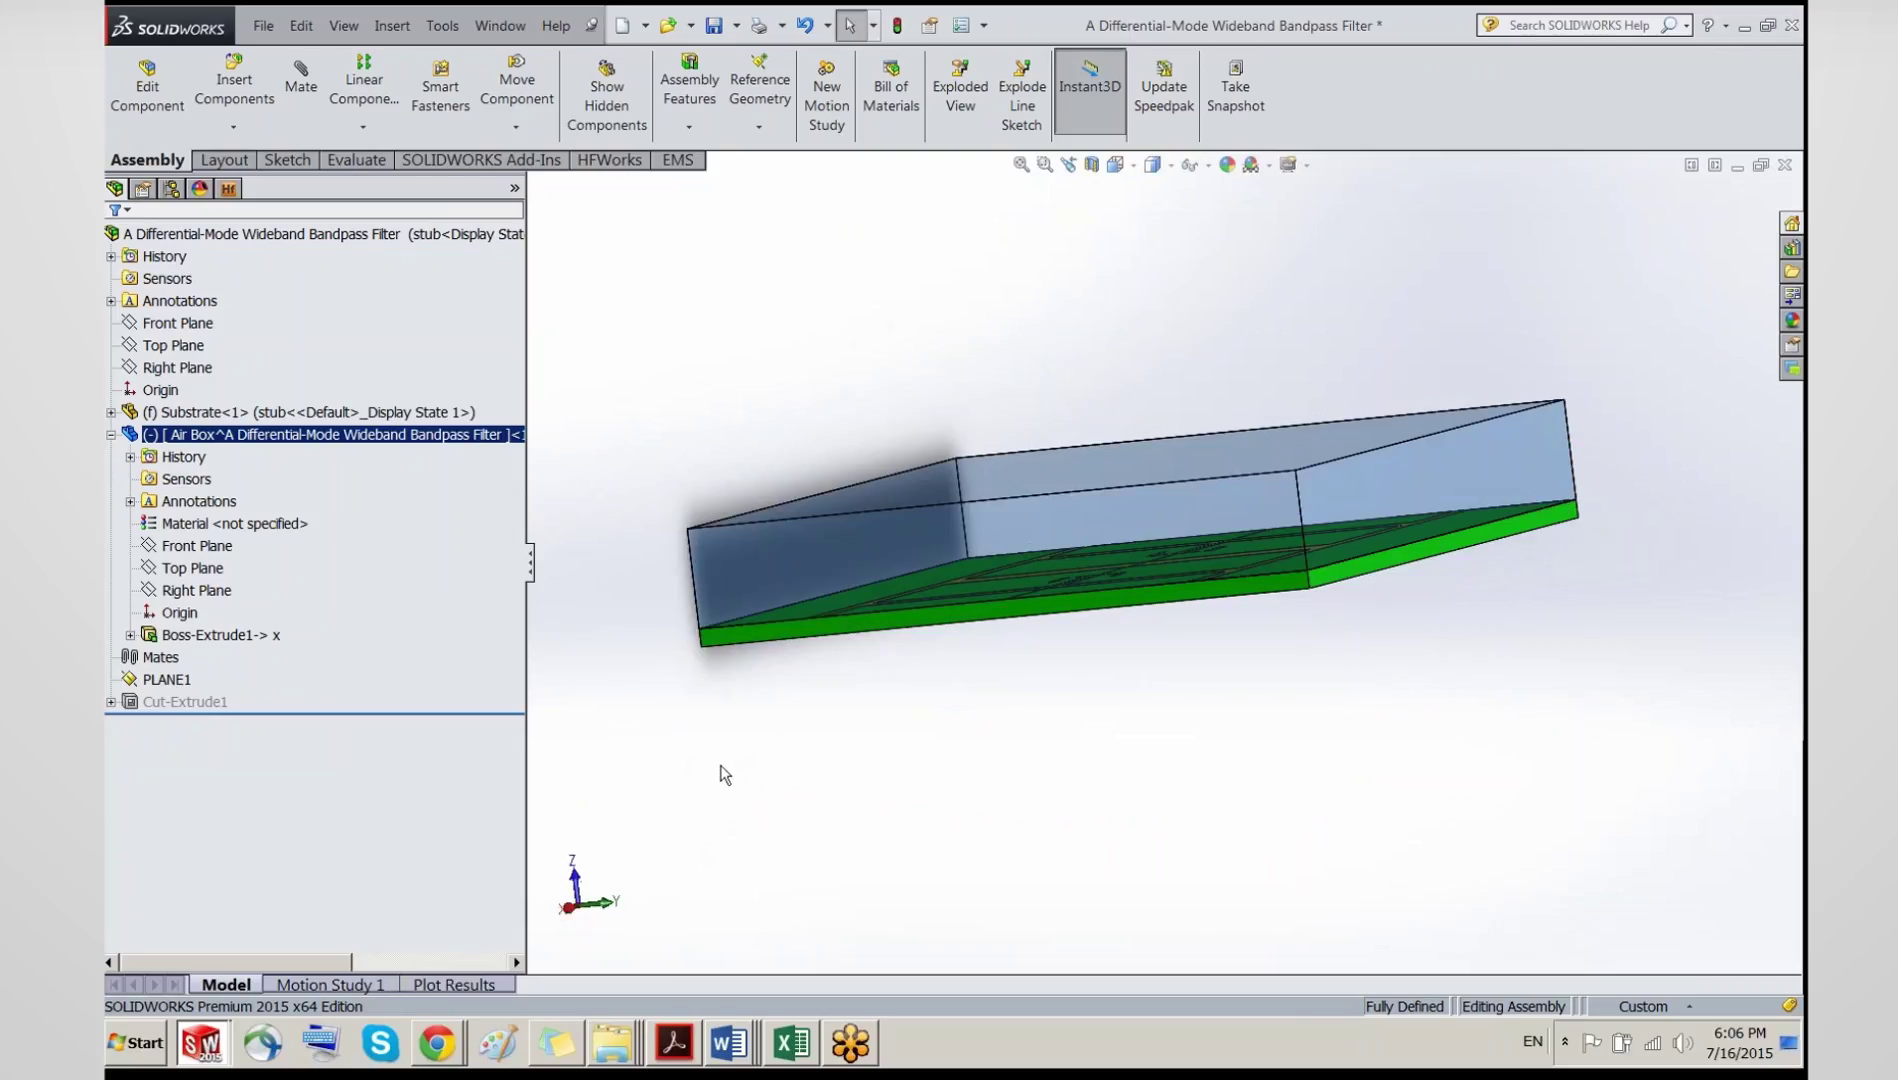
middle_click_drag(720, 771, 675, 887)
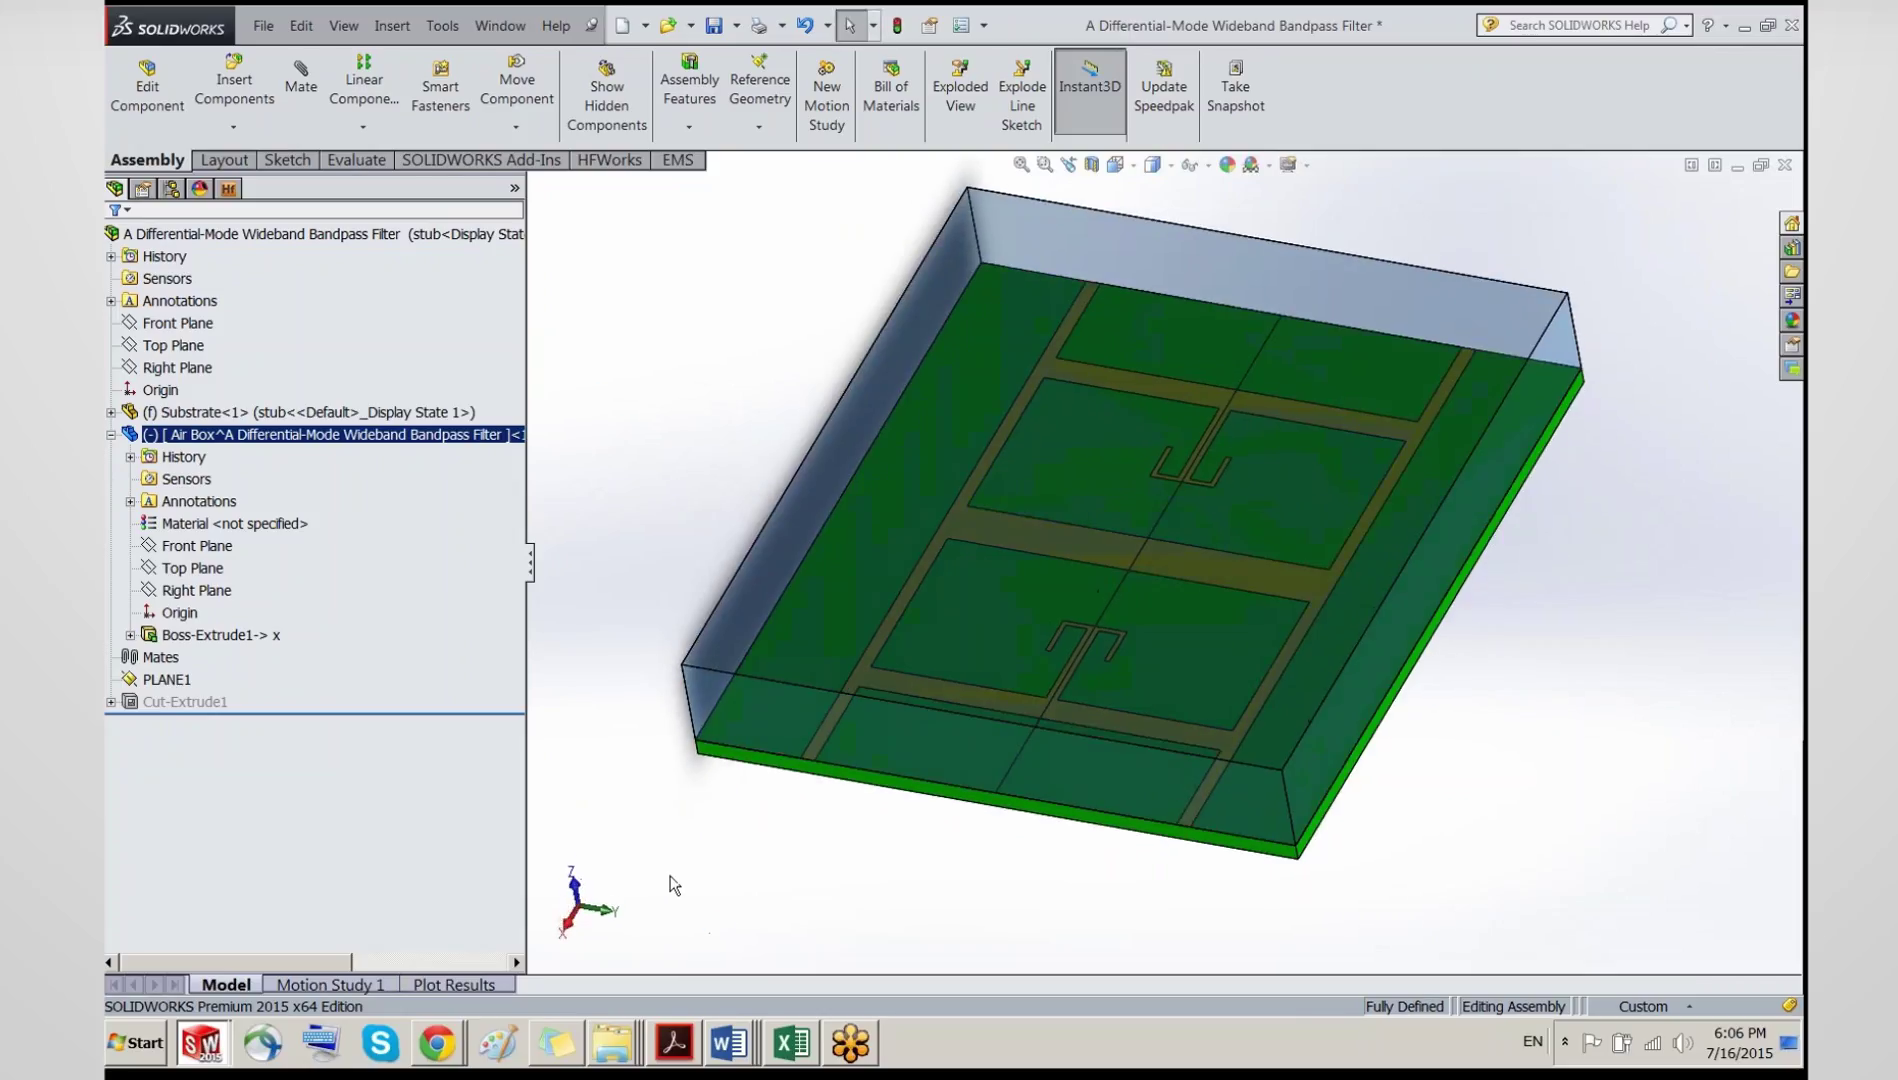
right_click(144, 434)
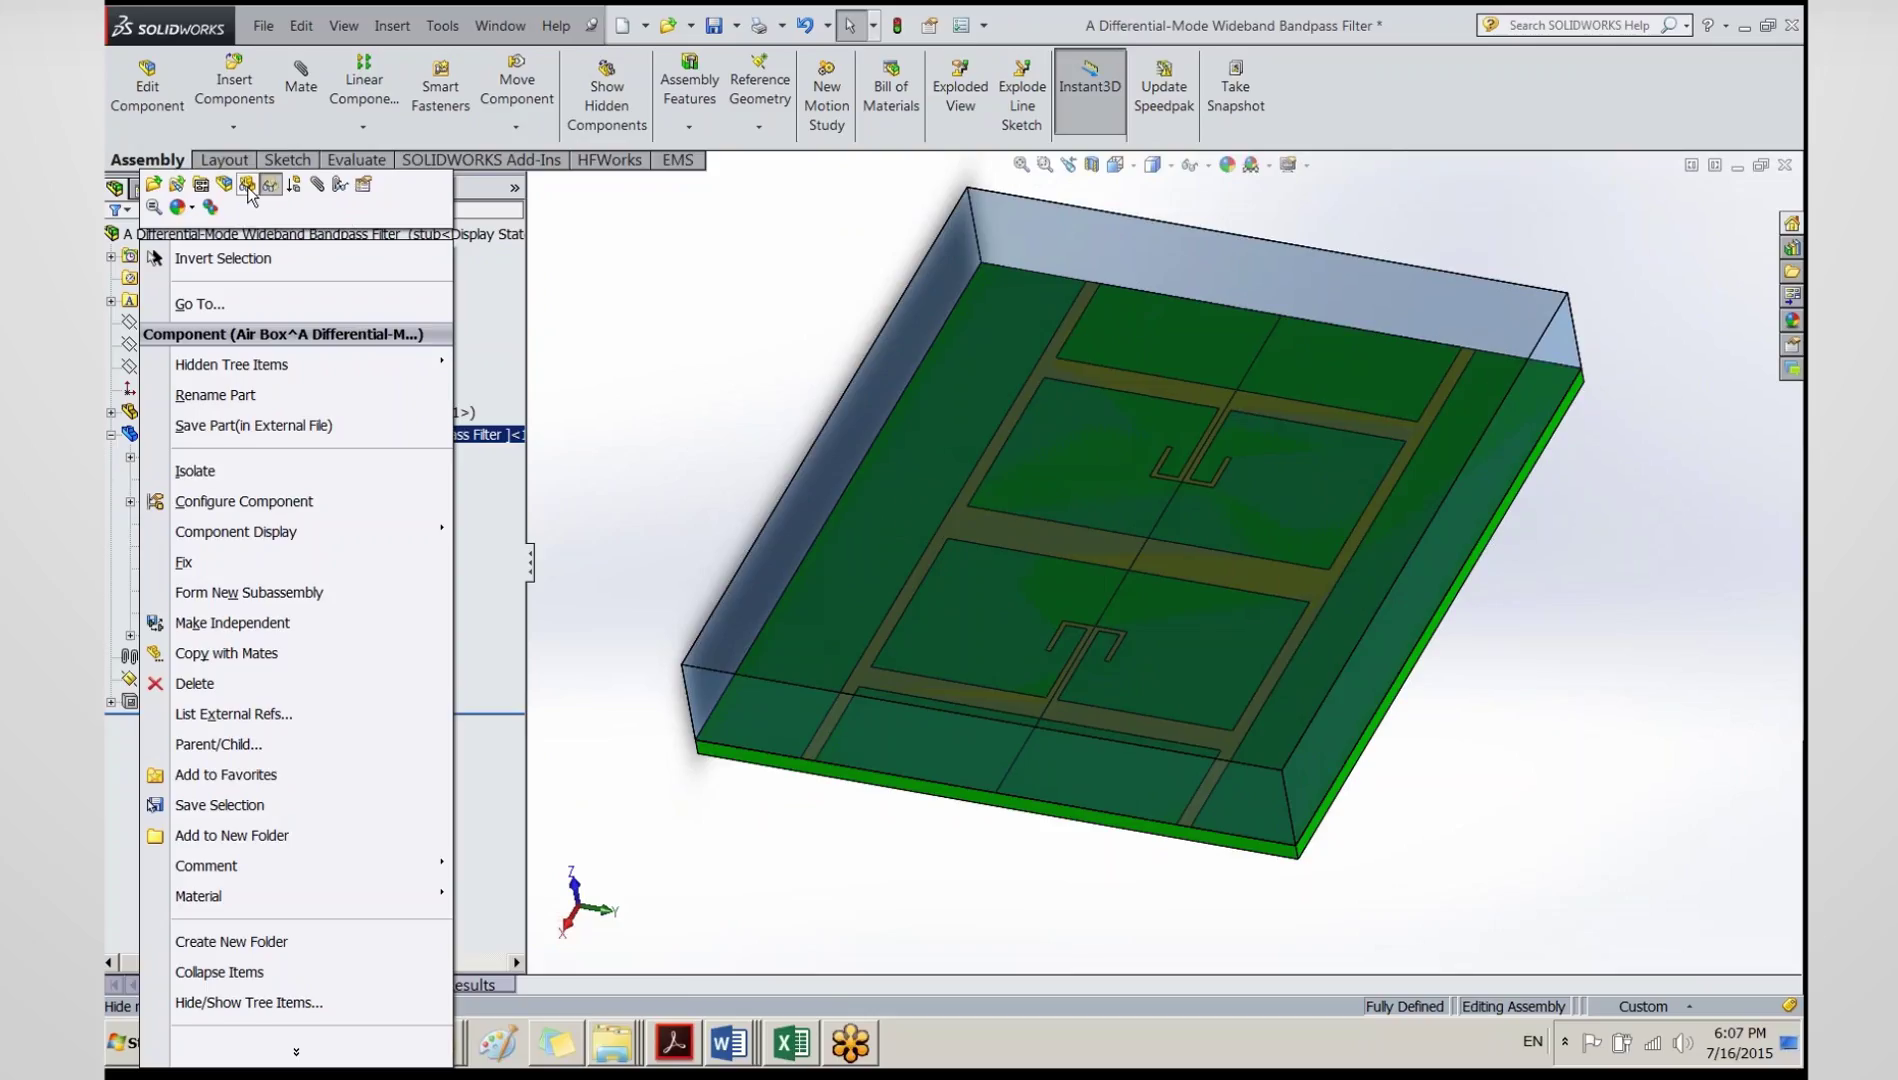
left_click(247, 188)
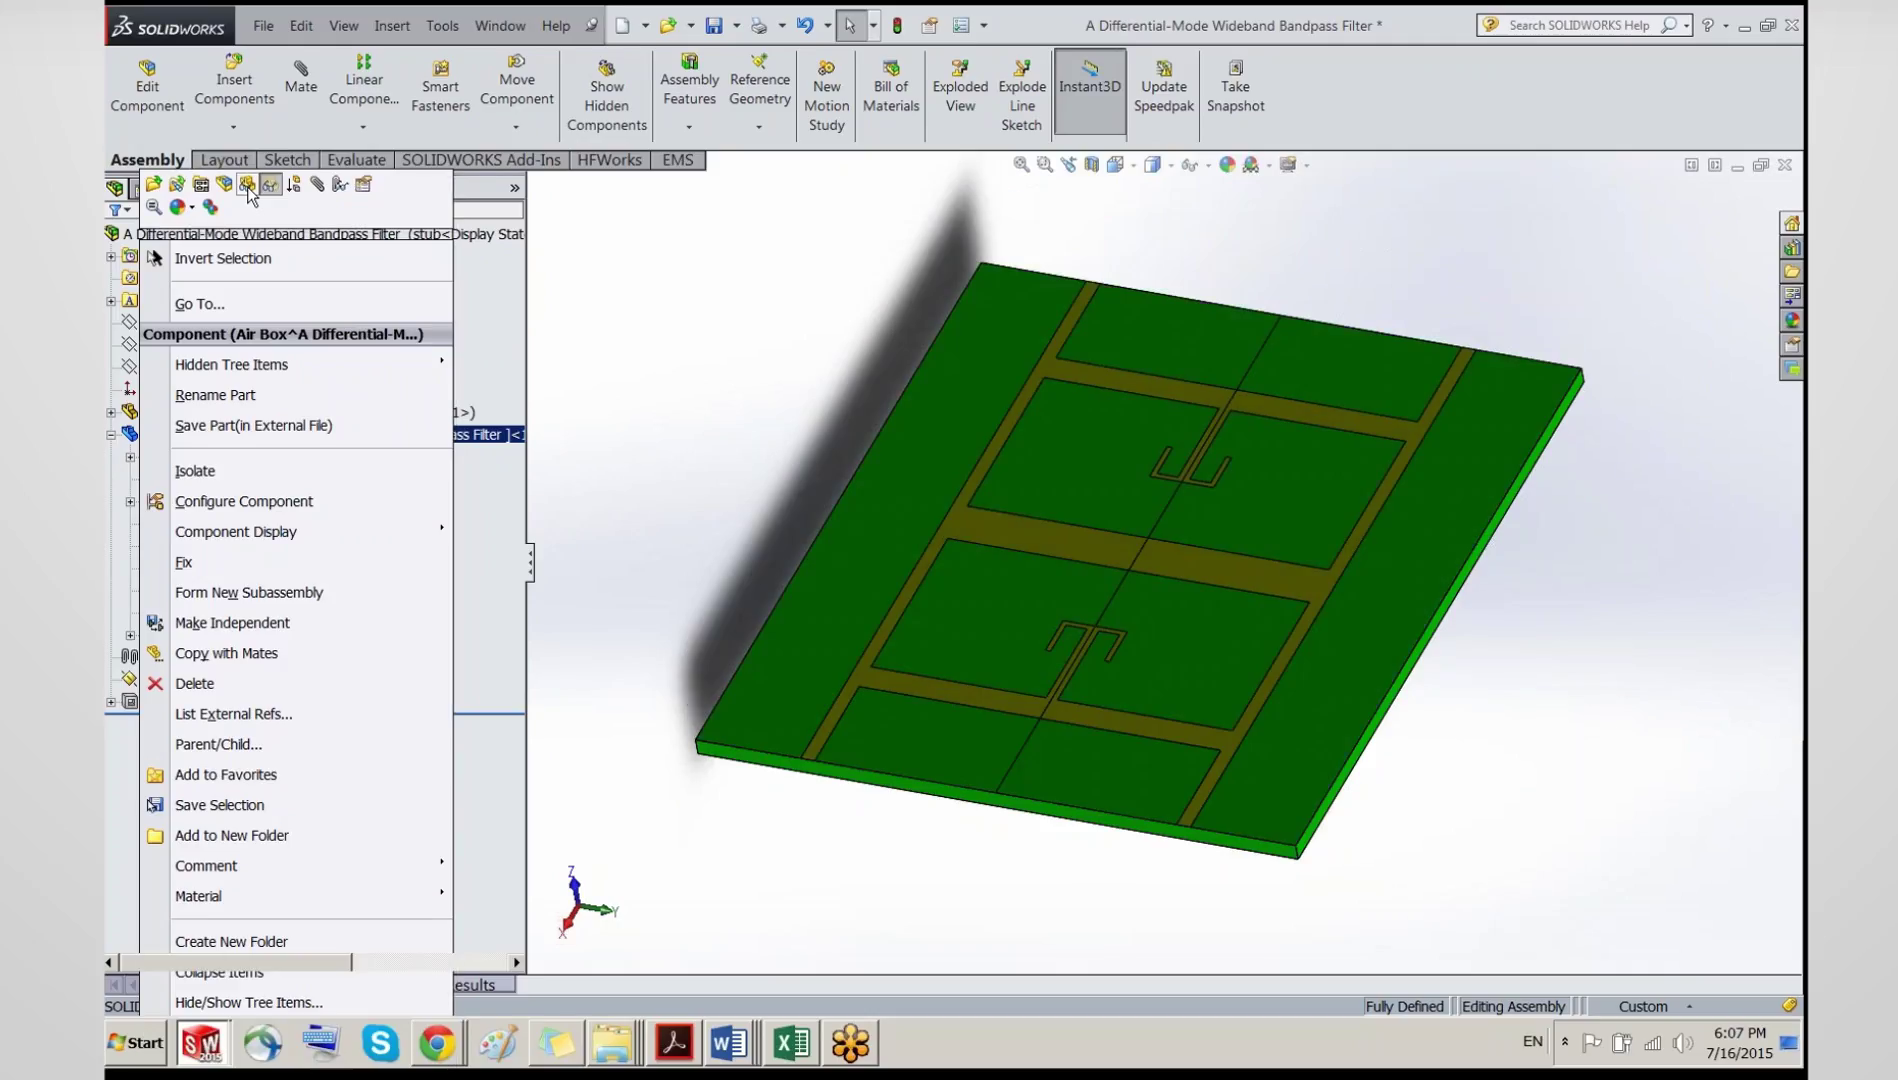
Step: Start a new HFWorks study for the filter assembly and name it "filter 1"
left_click(229, 188)
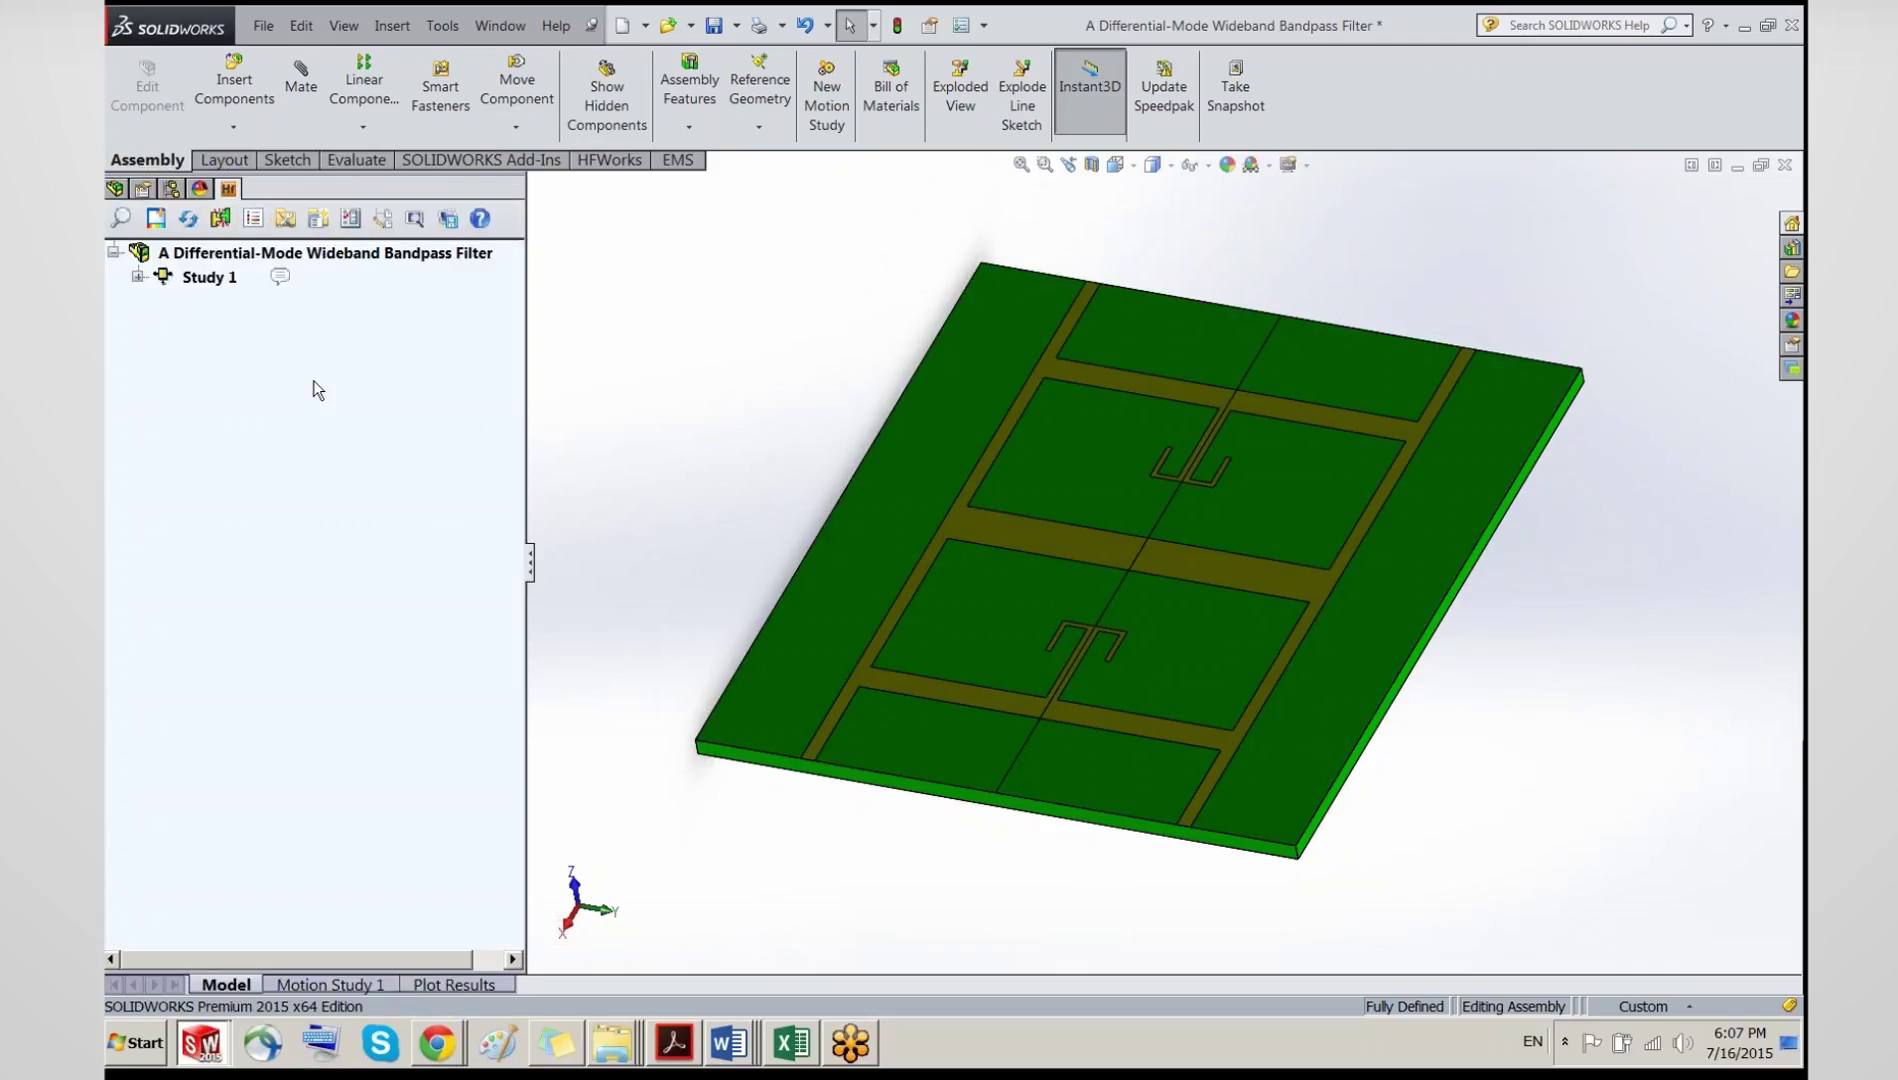
left_click(164, 256)
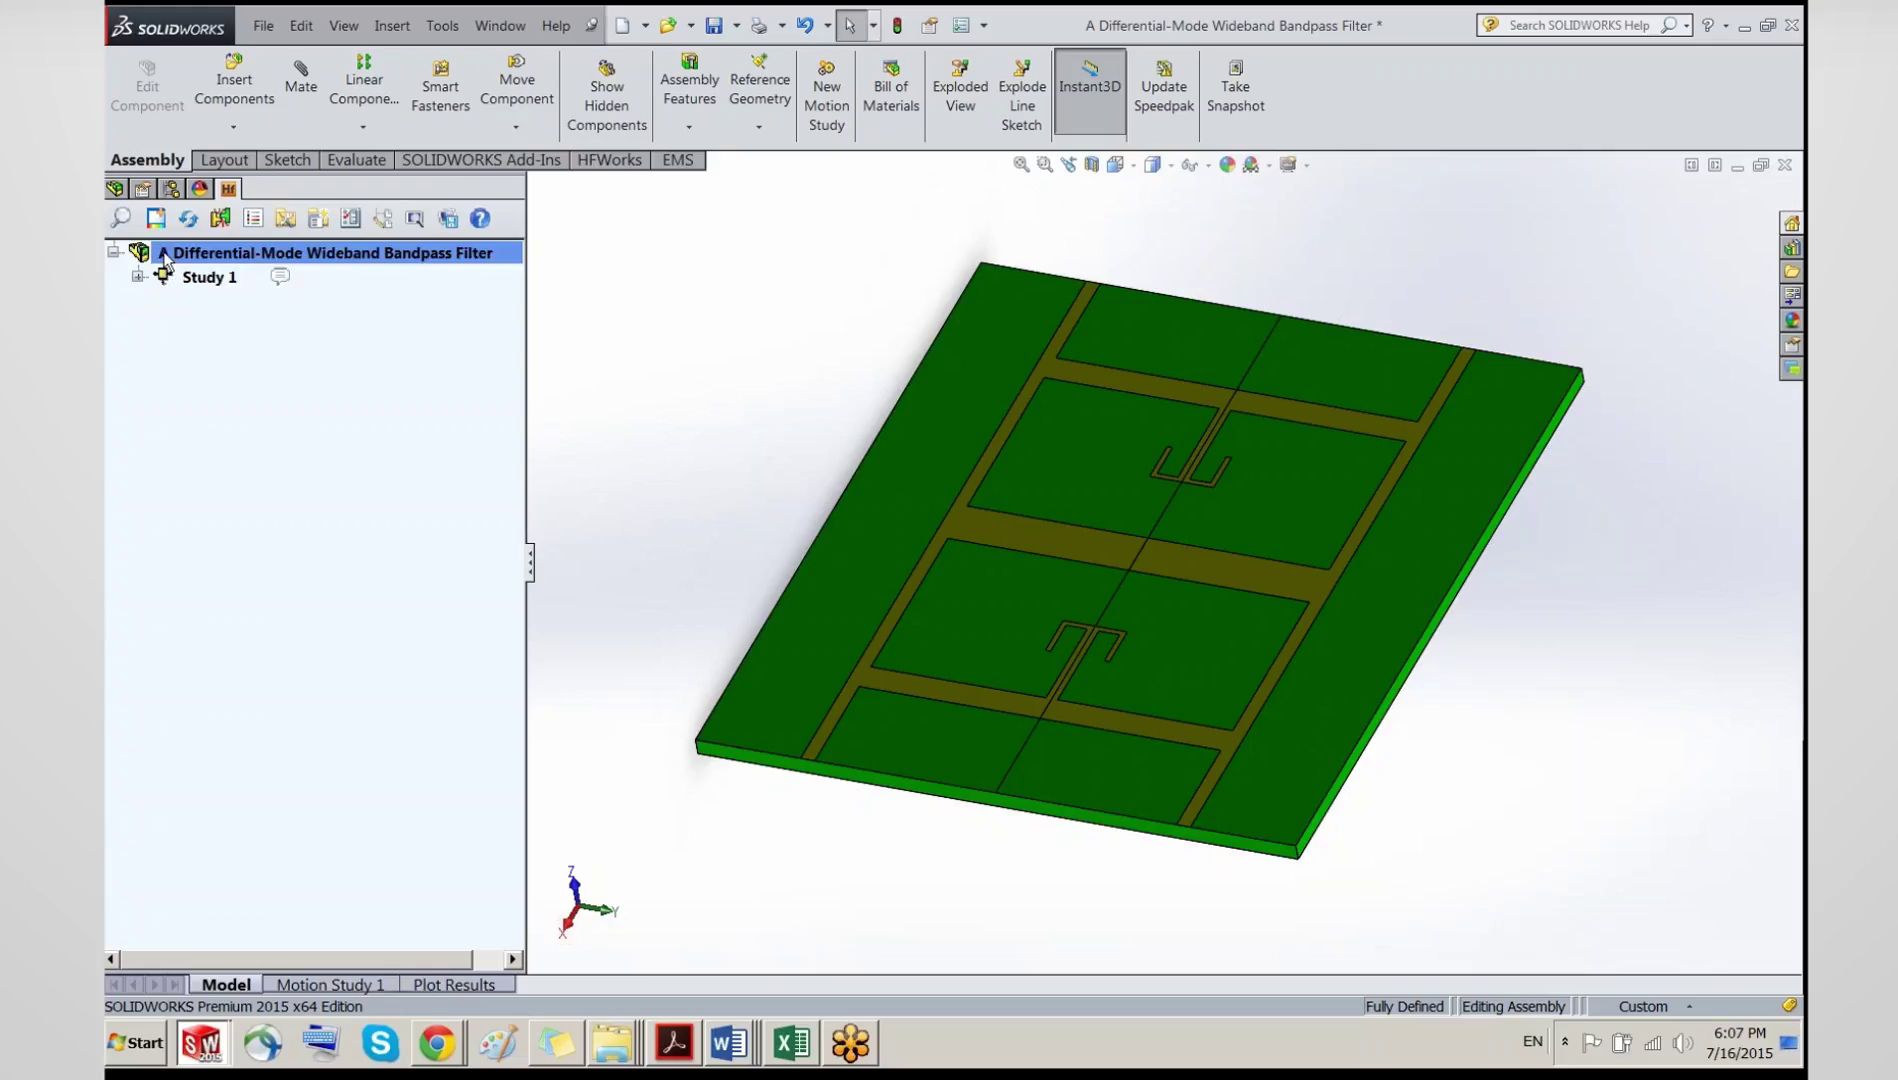
right_click(164, 258)
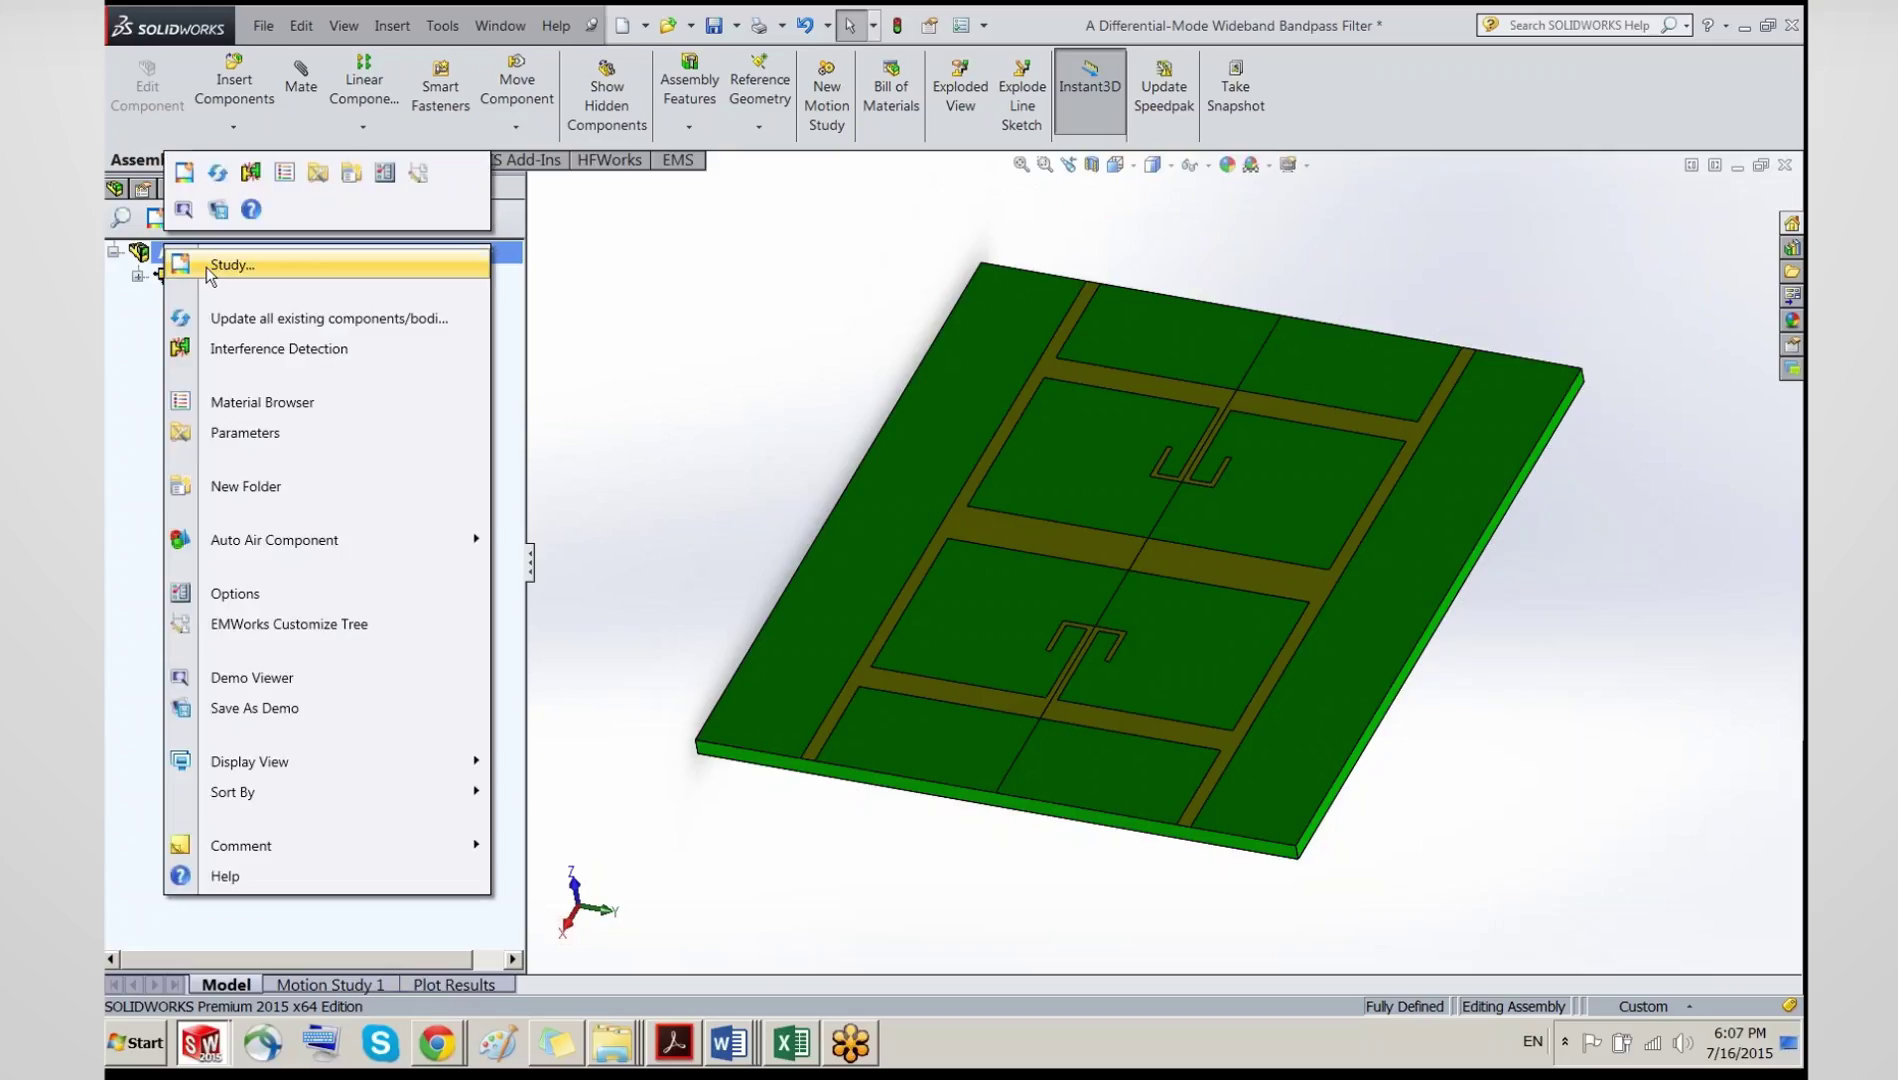
left_click(206, 265)
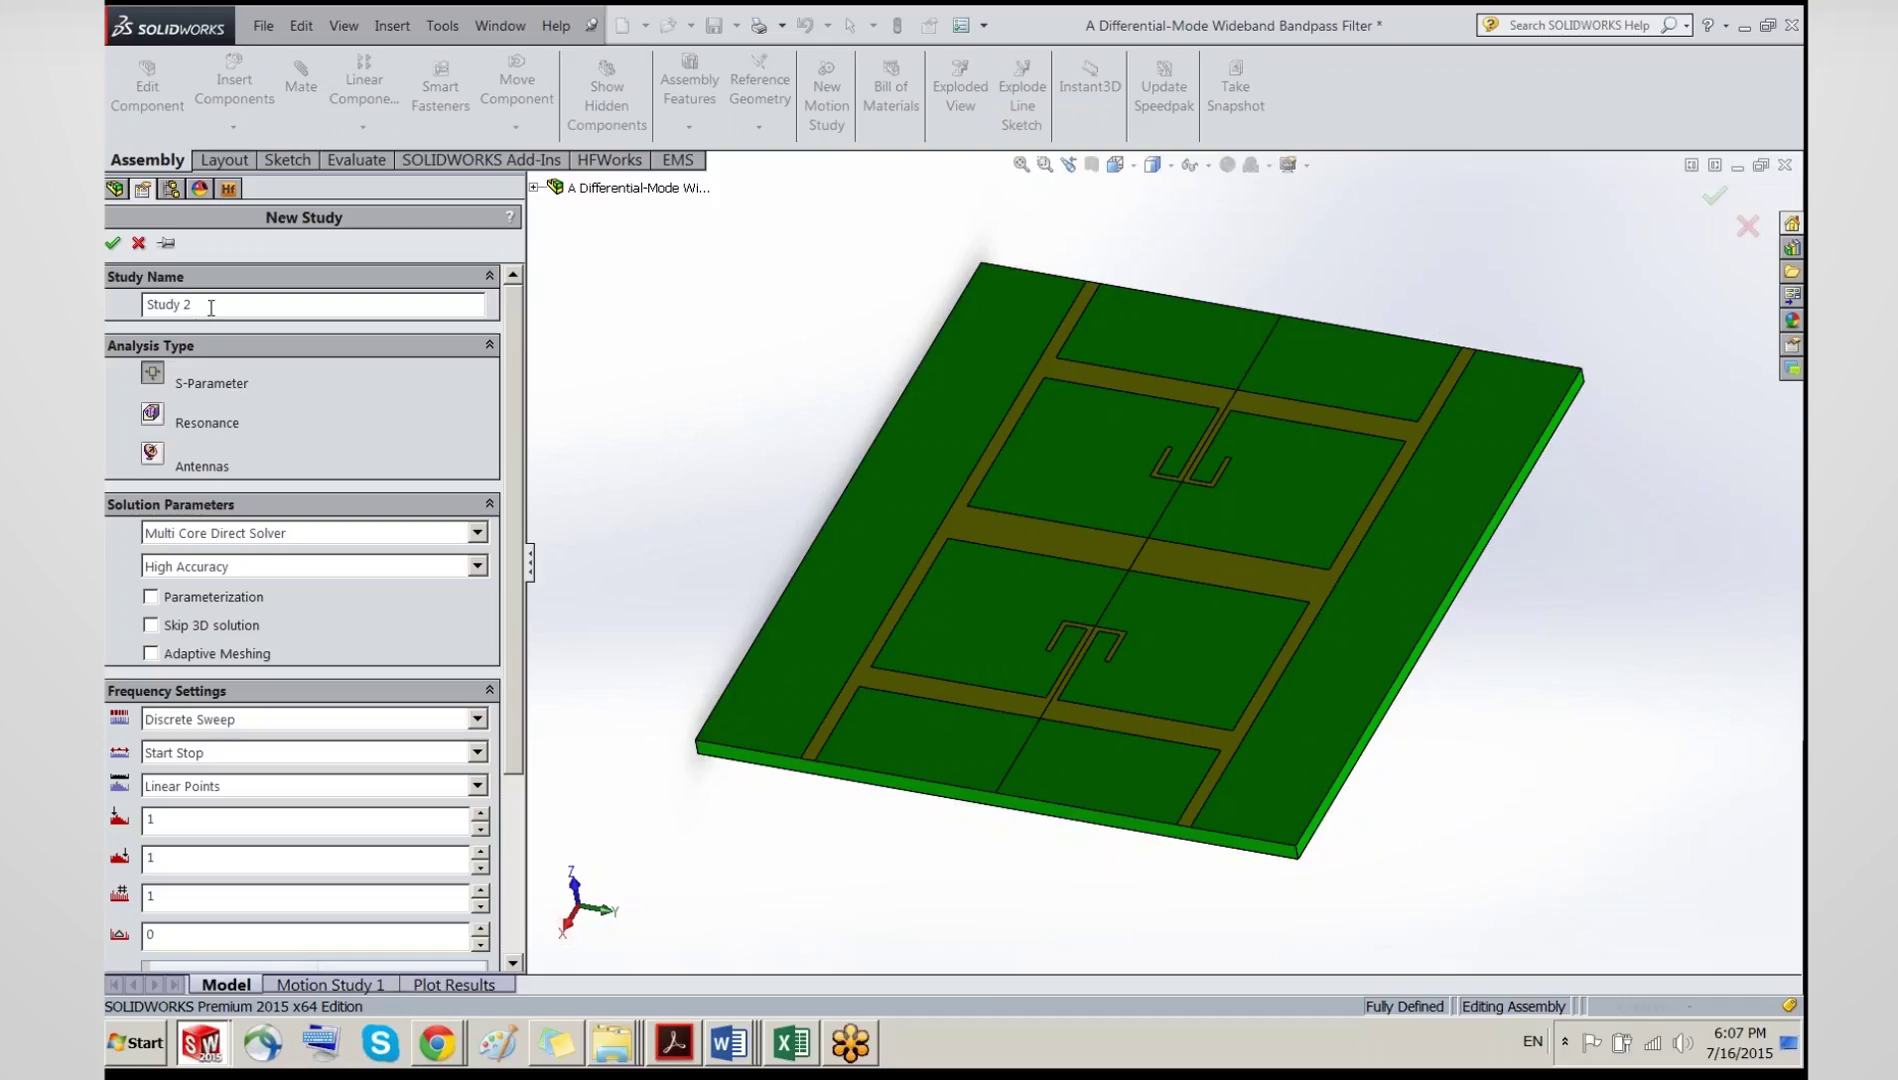
left_click_drag(192, 304, 146, 305)
type("filter 1")
Step: Set the solution parameters to Multi Core Direct Solver with Normal Accuracy, leaving adaptive meshing off
left_click(250, 541)
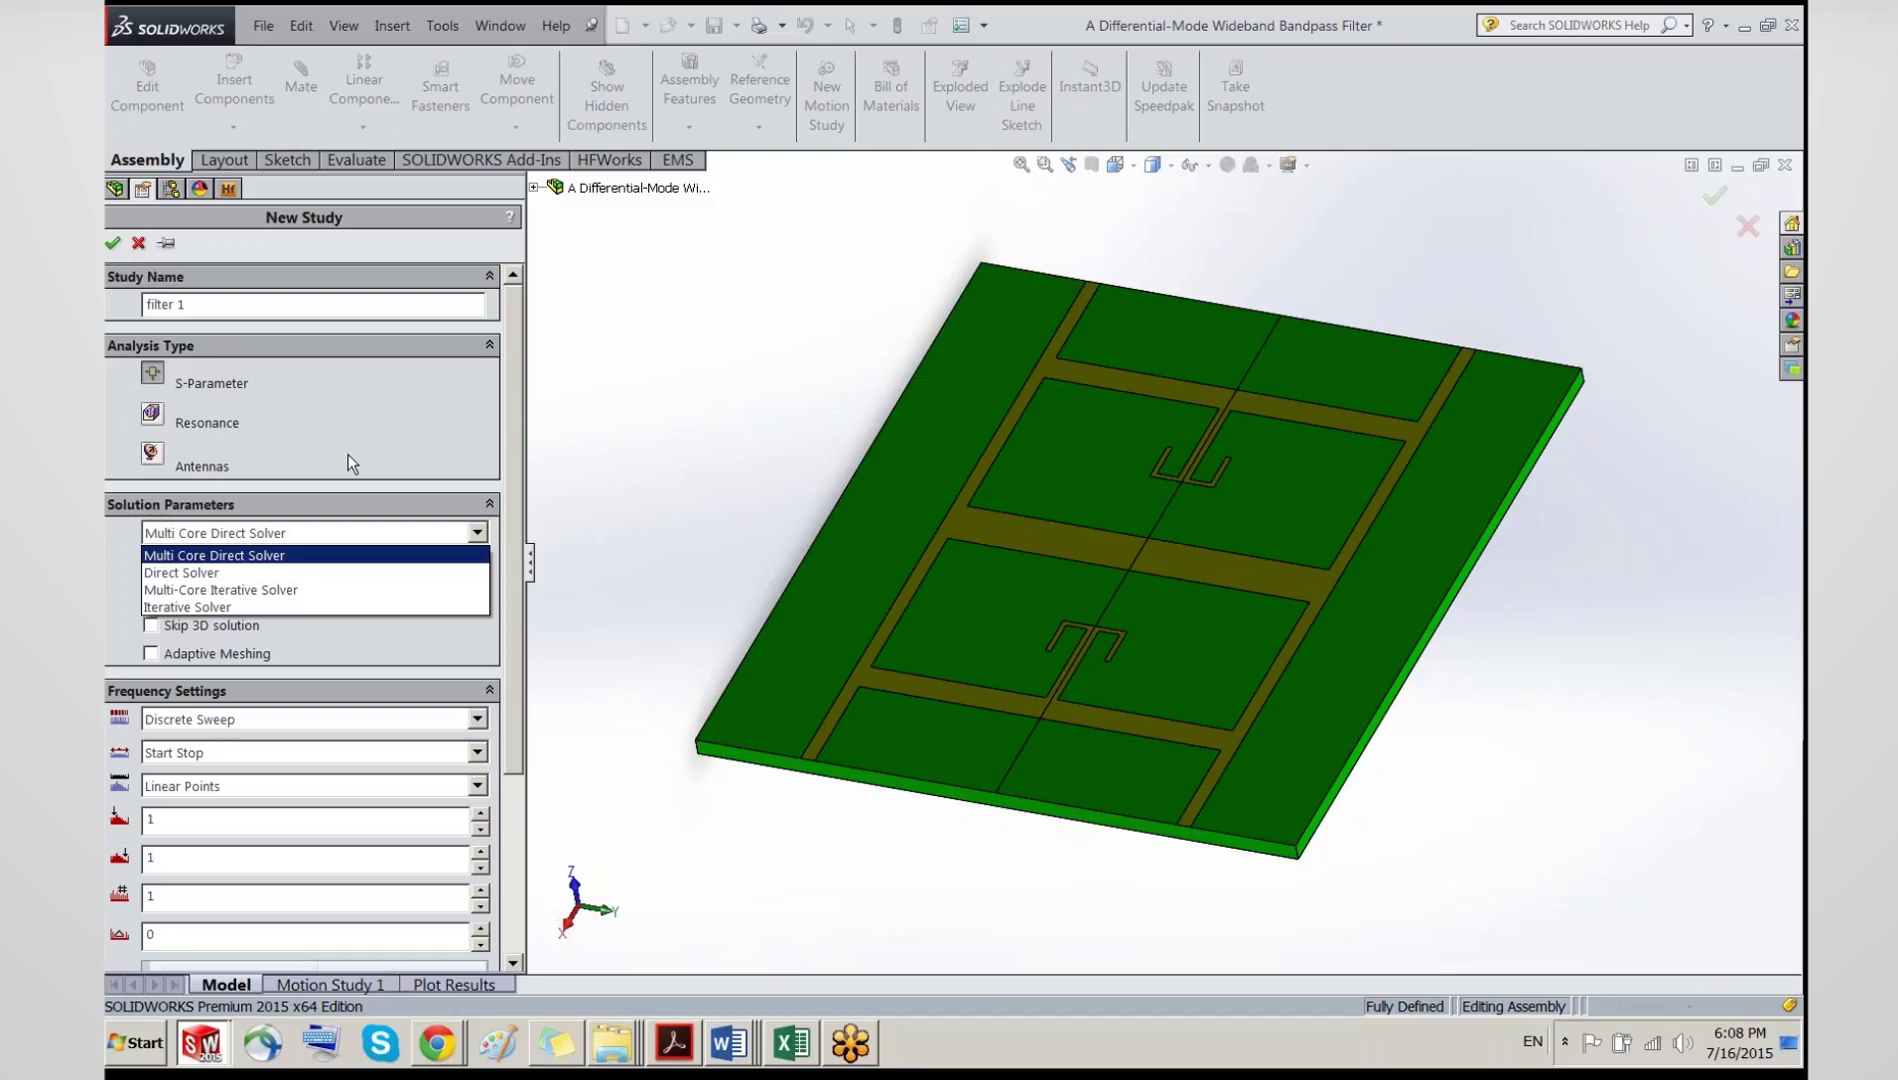
left_click(397, 480)
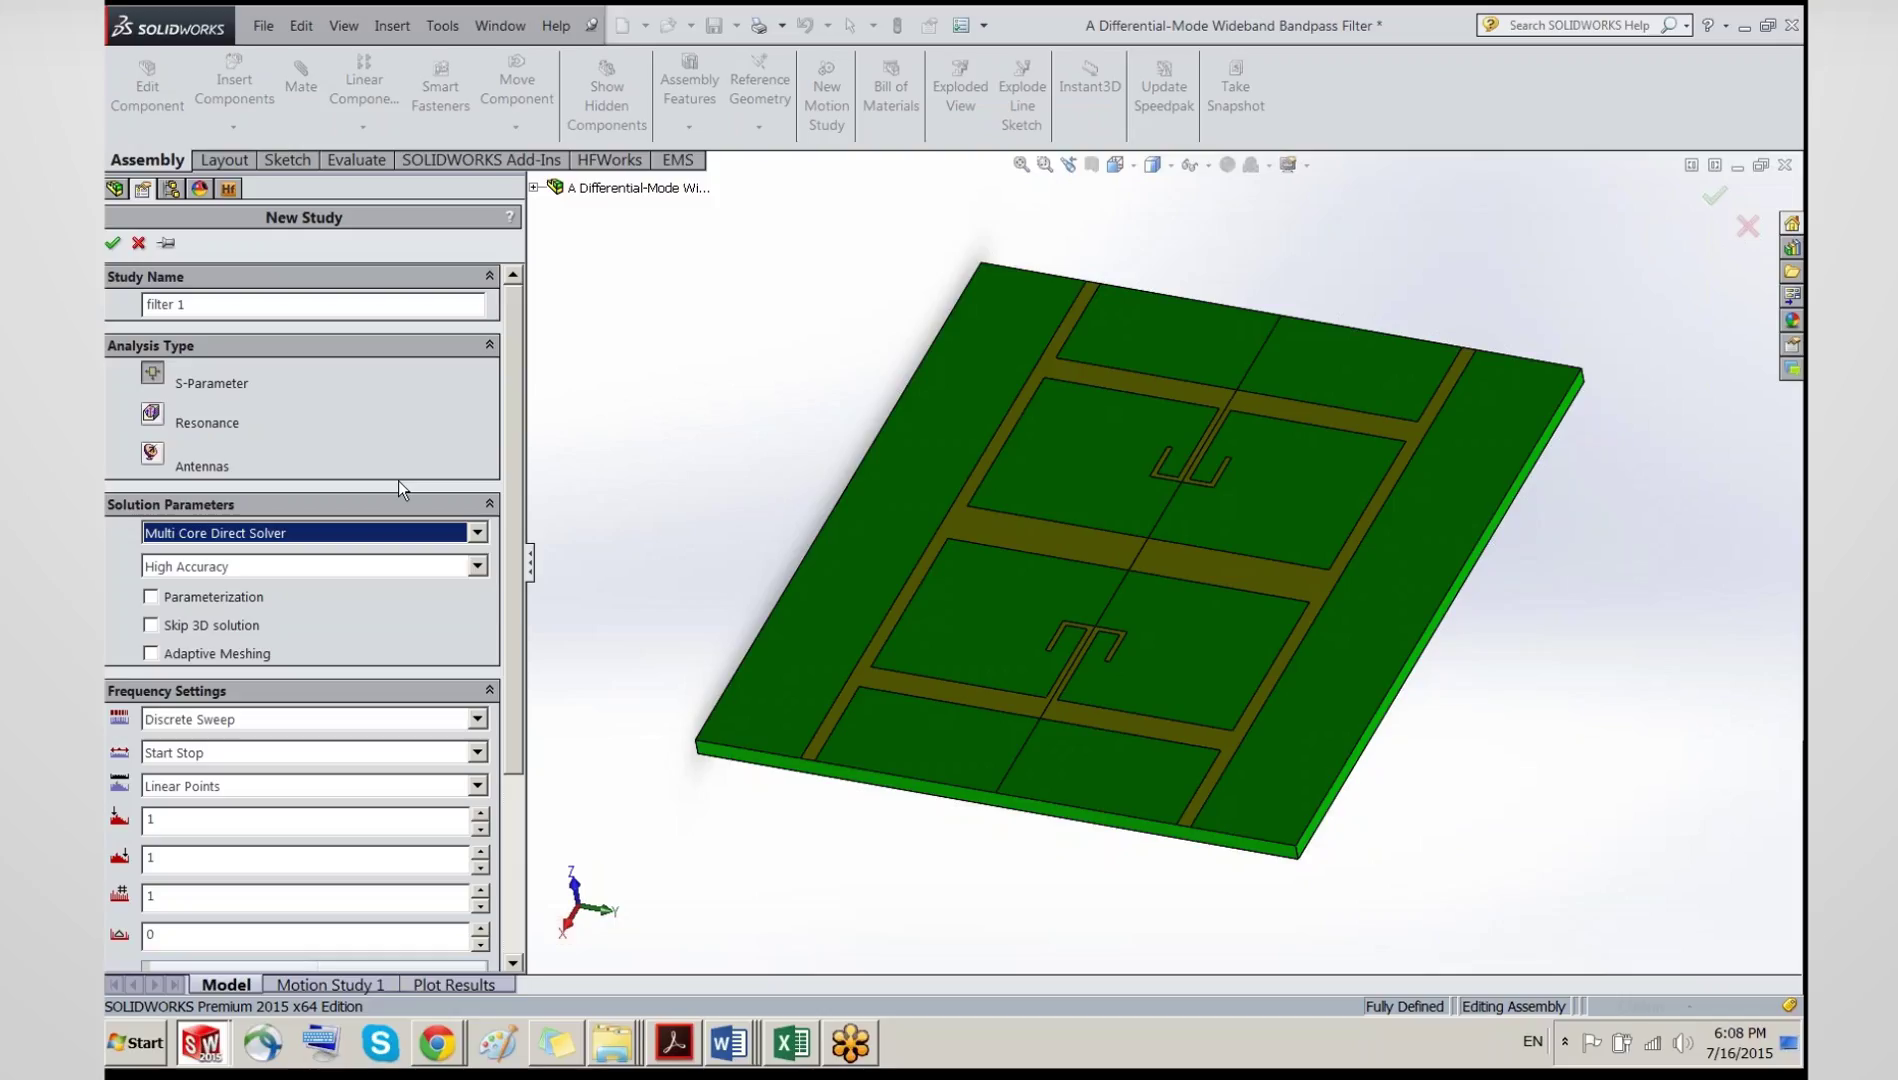
left_click(478, 566)
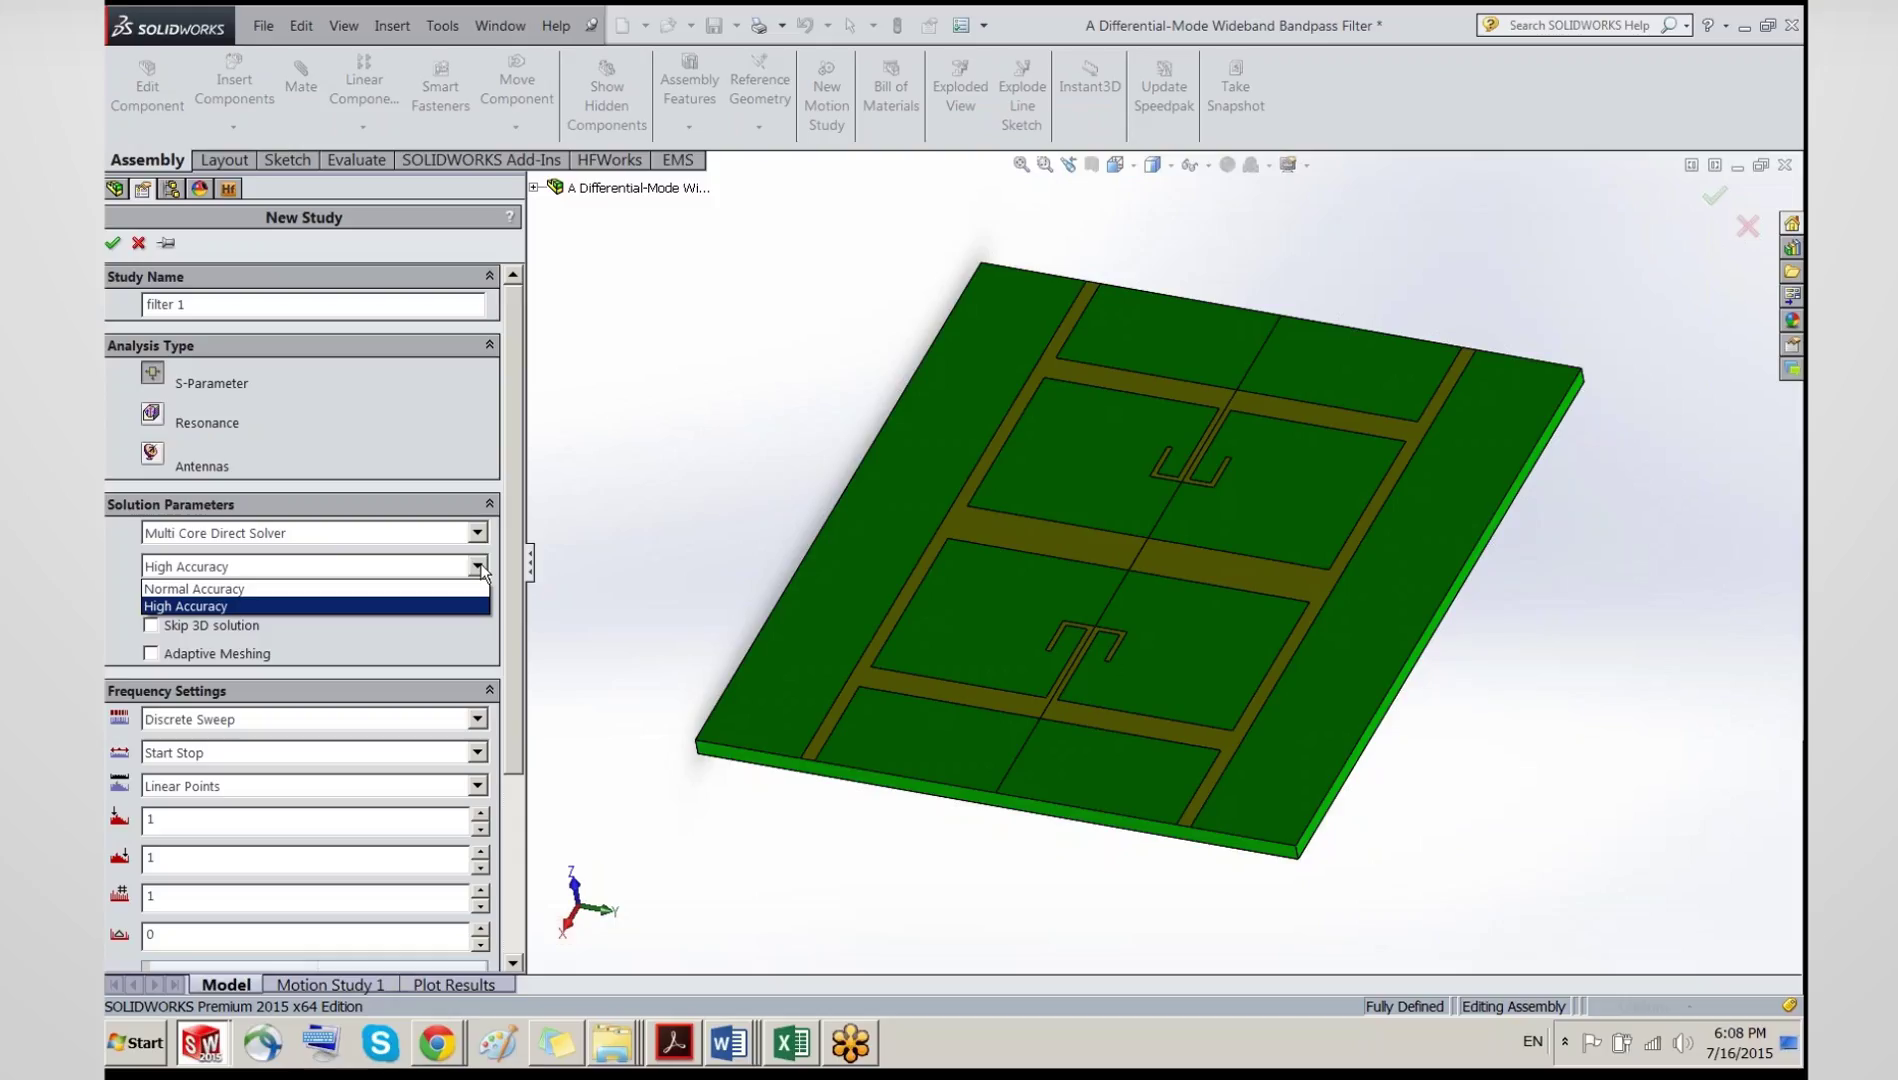
left_click(365, 582)
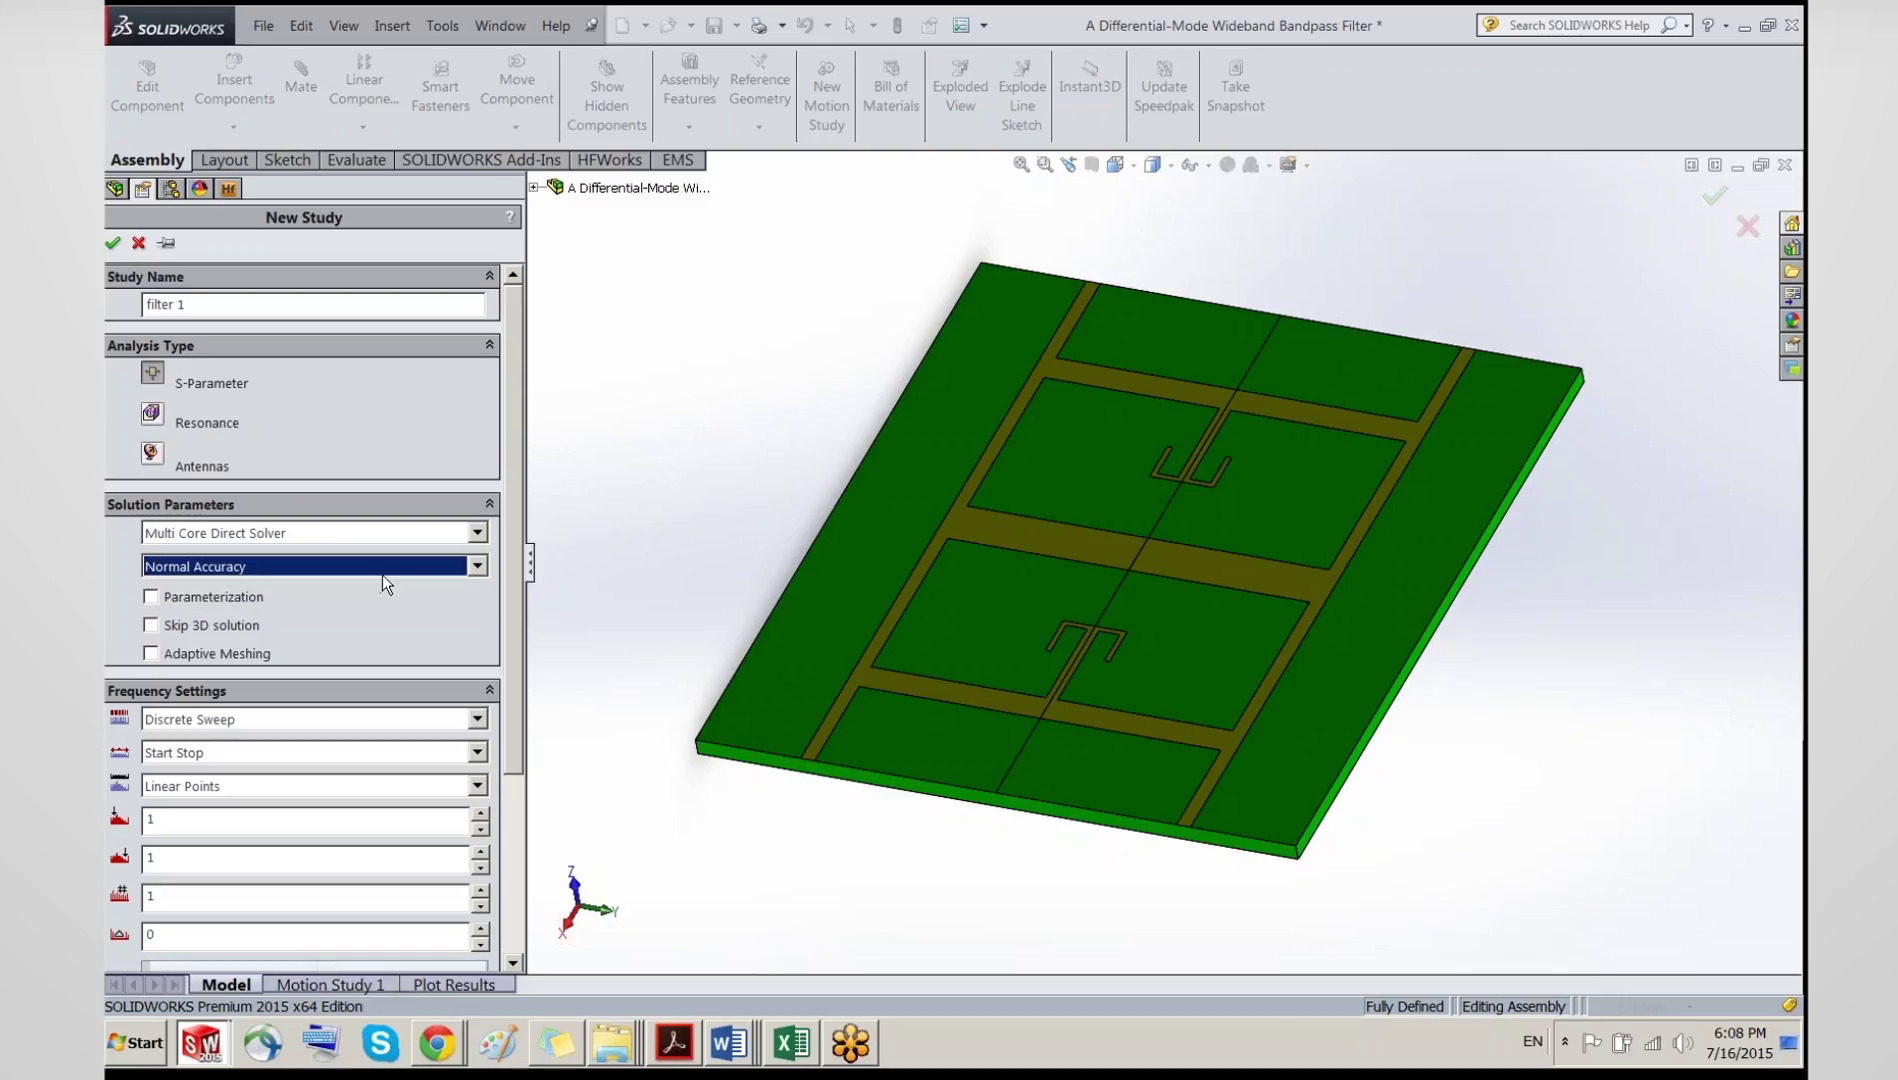
left_click(391, 566)
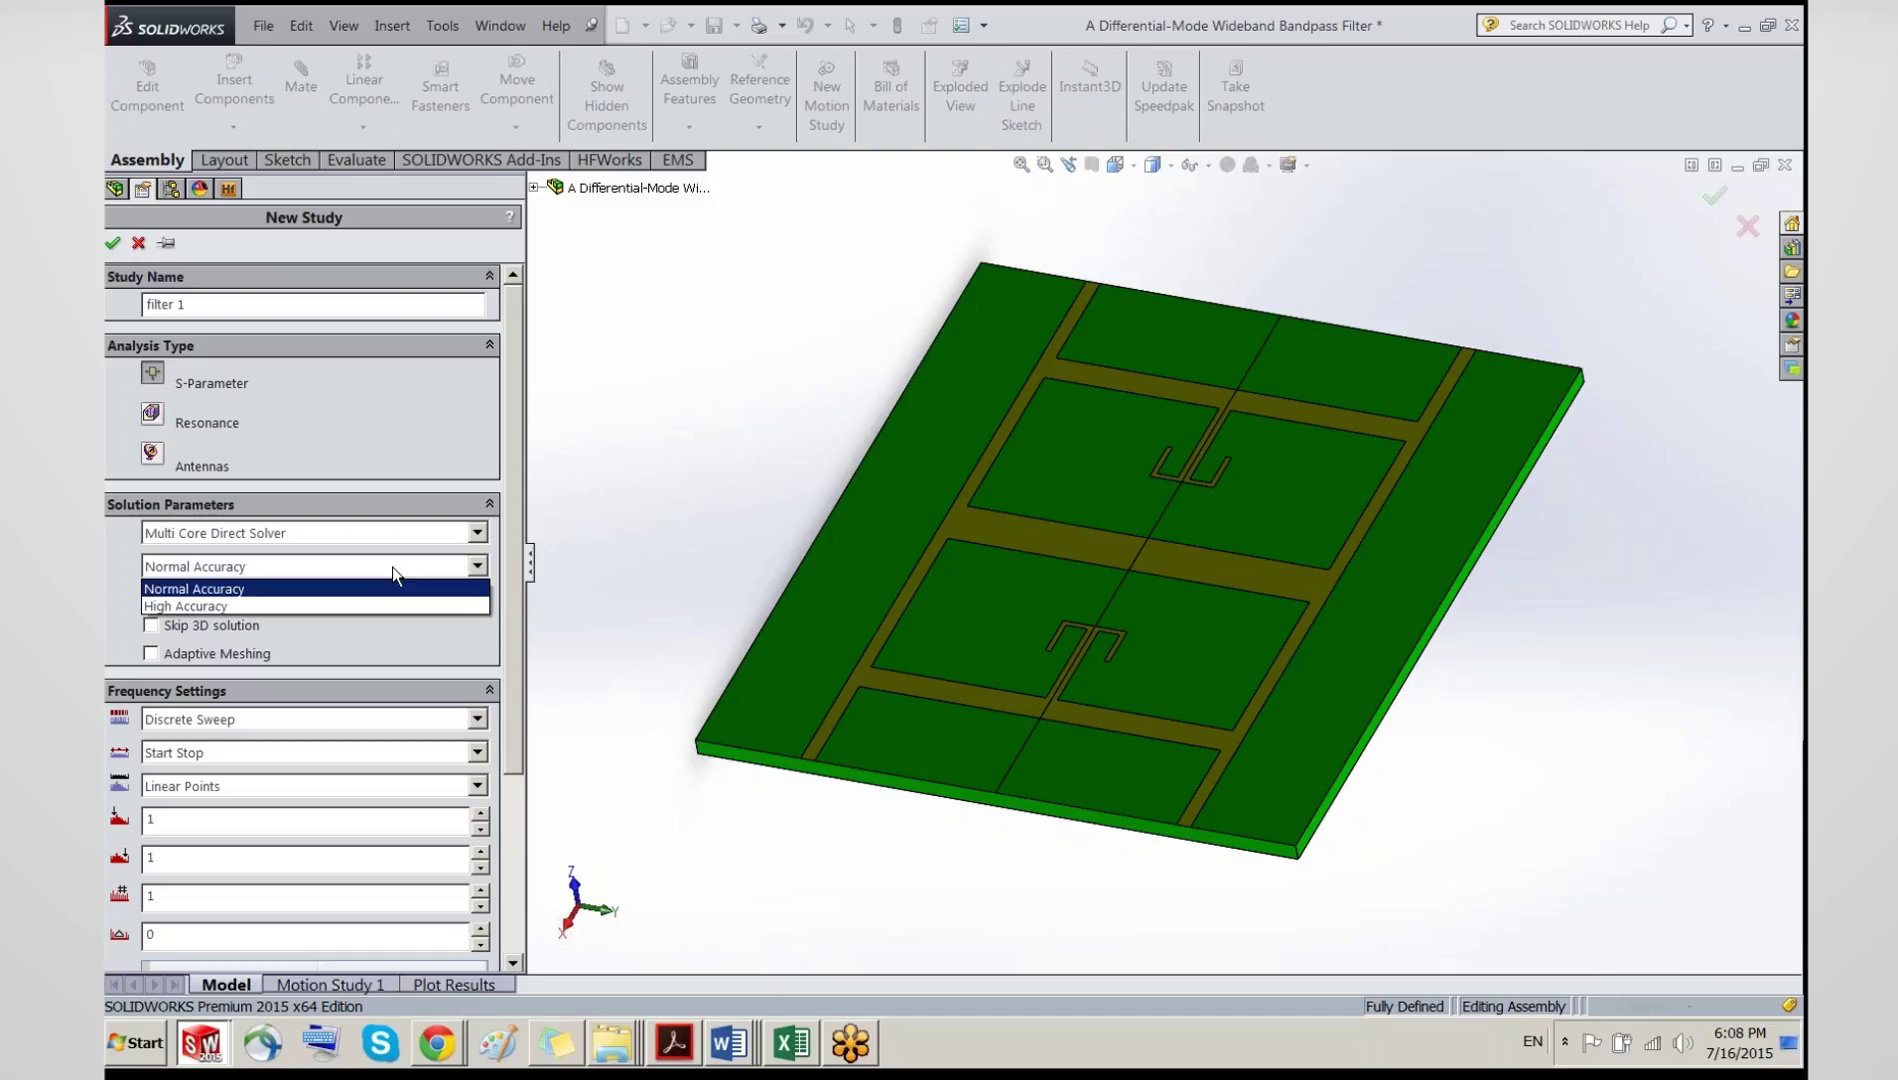
left_click(119, 544)
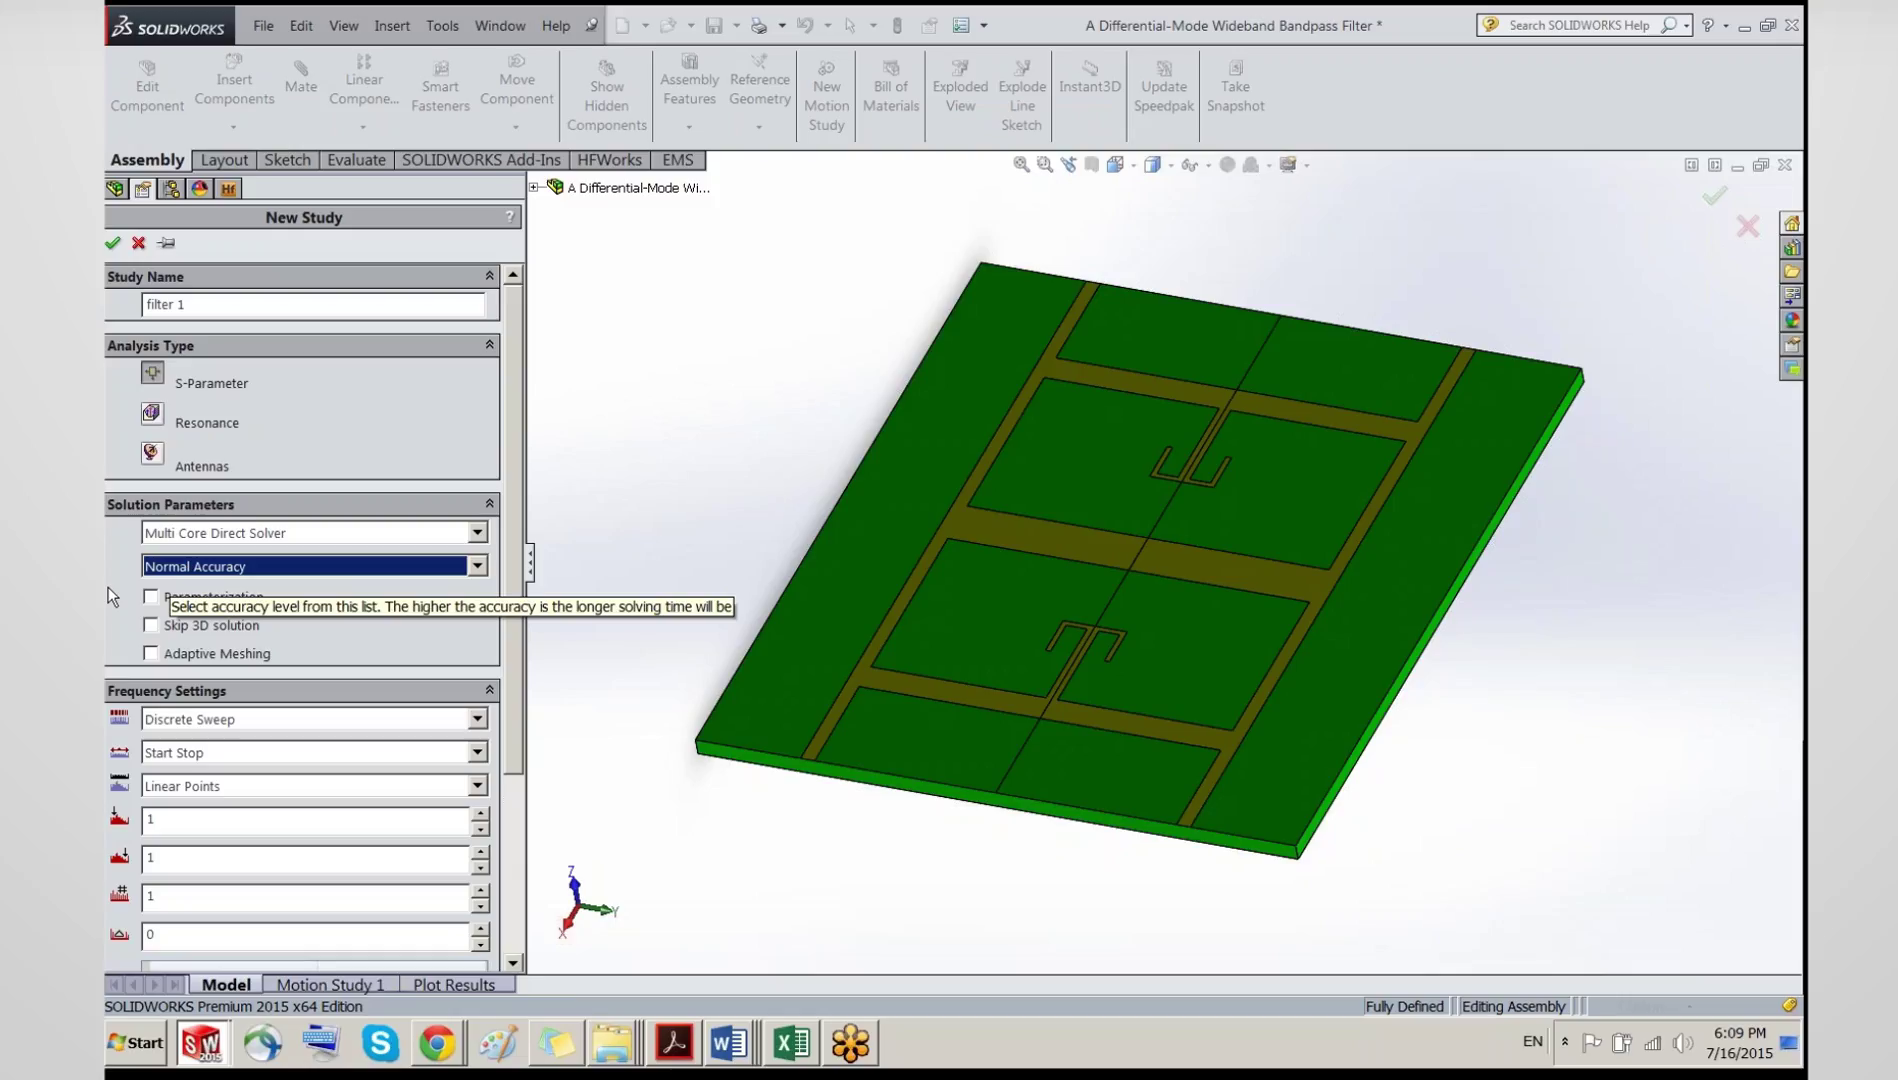
left_click(150, 655)
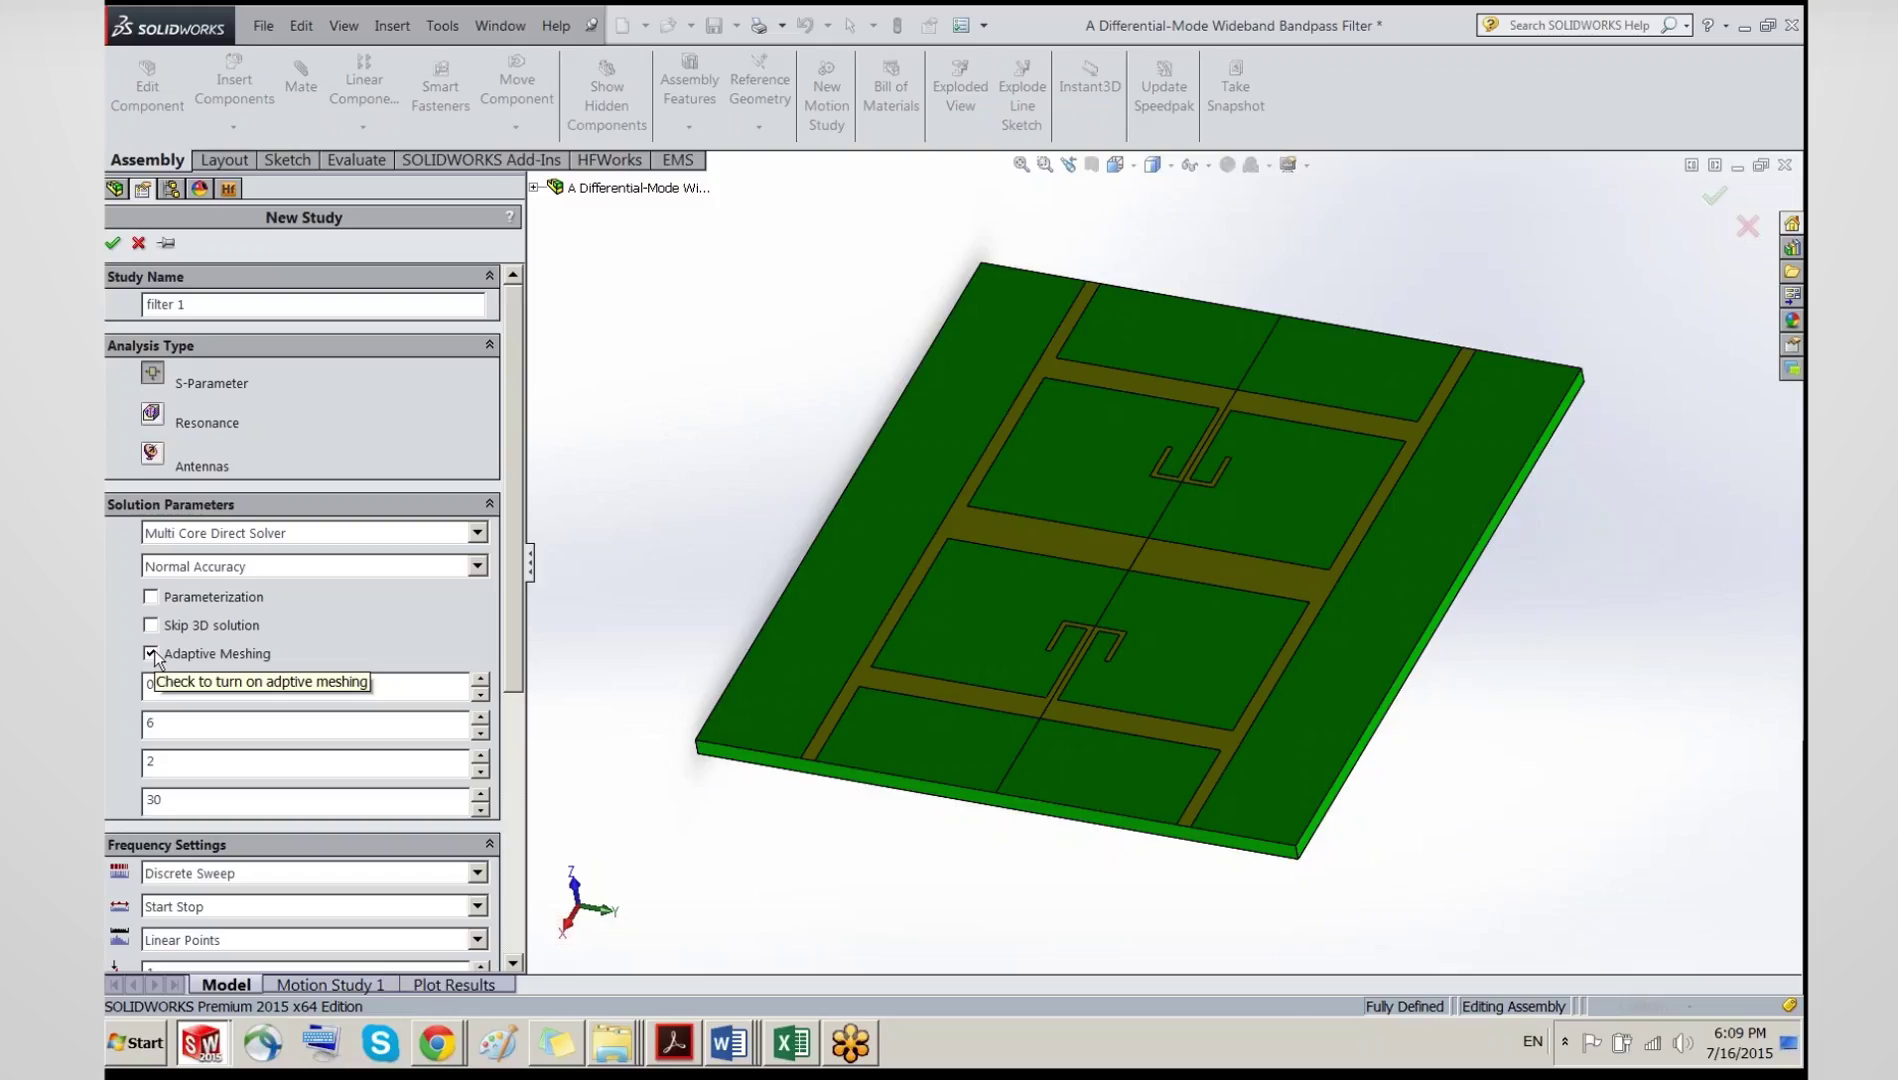
left_click(151, 654)
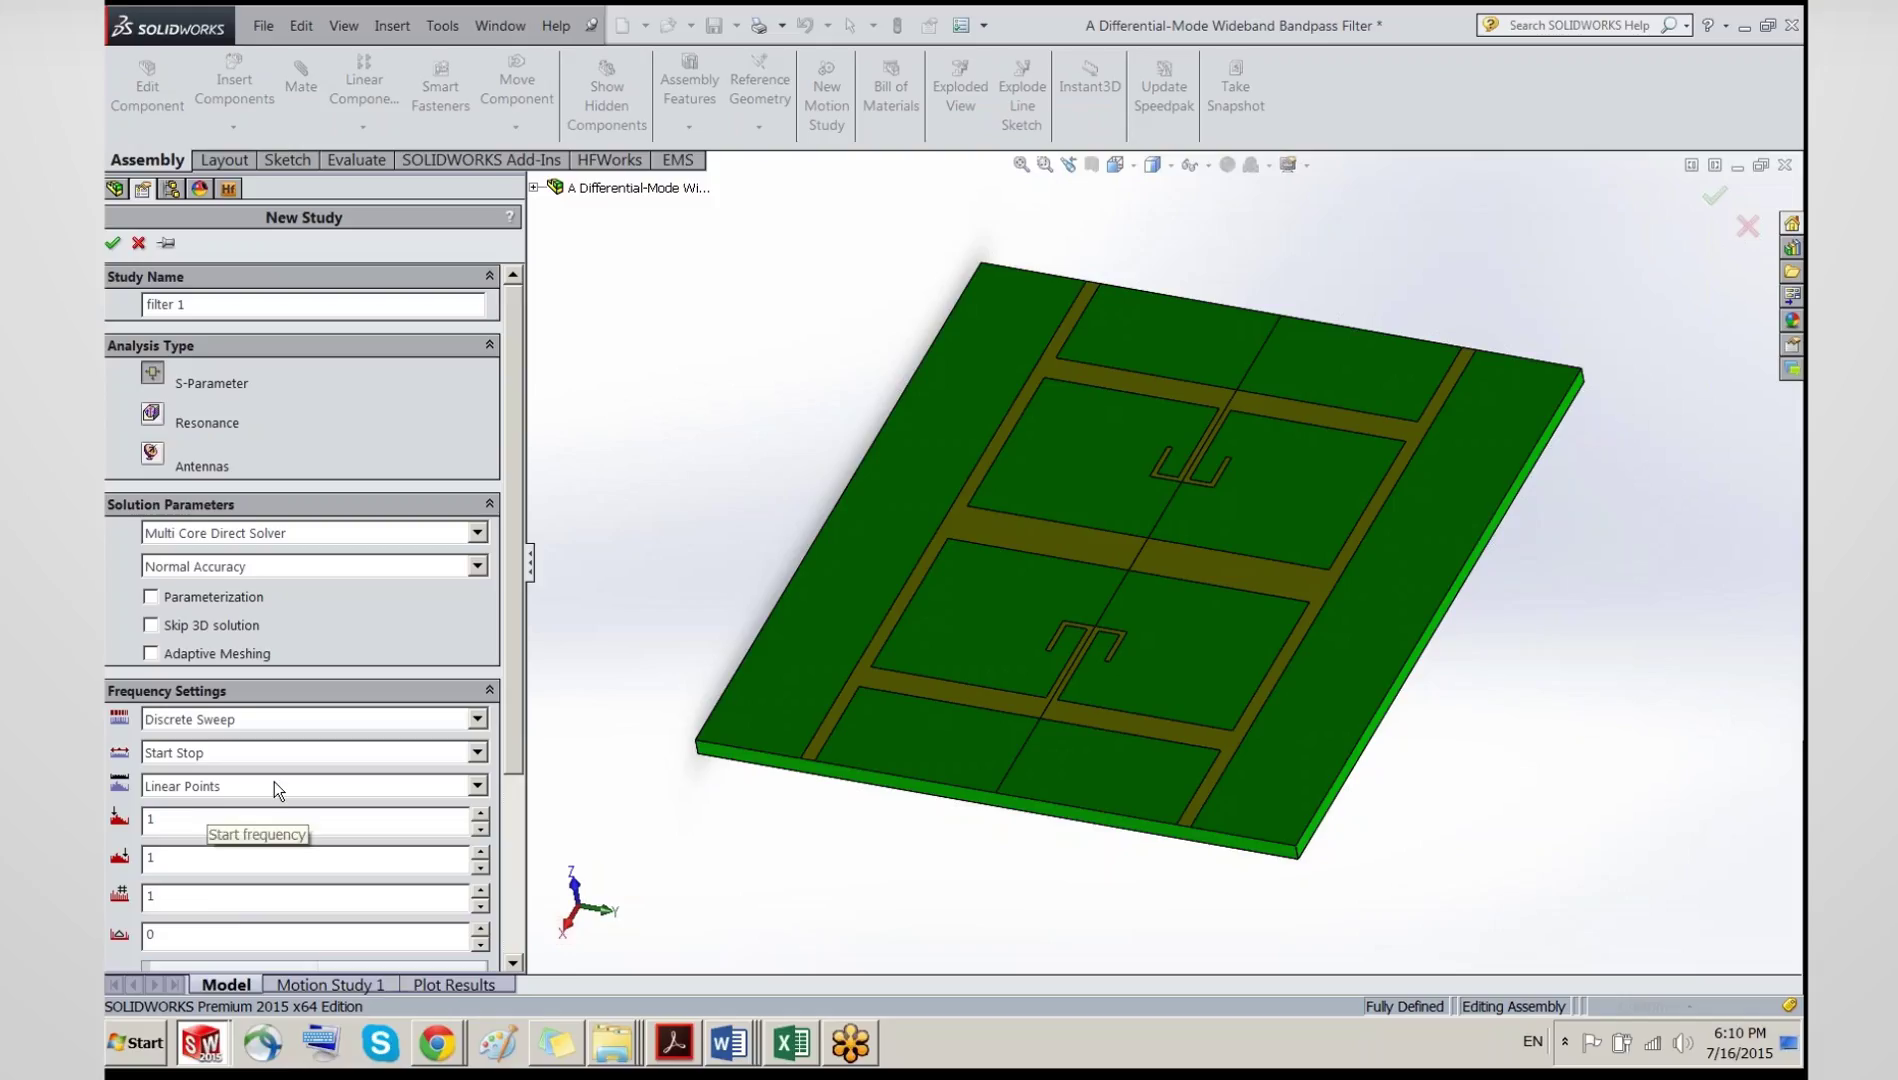
Step: Set the frequency sweep type to Fast Sweep and keep the distribution as Linear Points
scroll(274, 781, "down", 3)
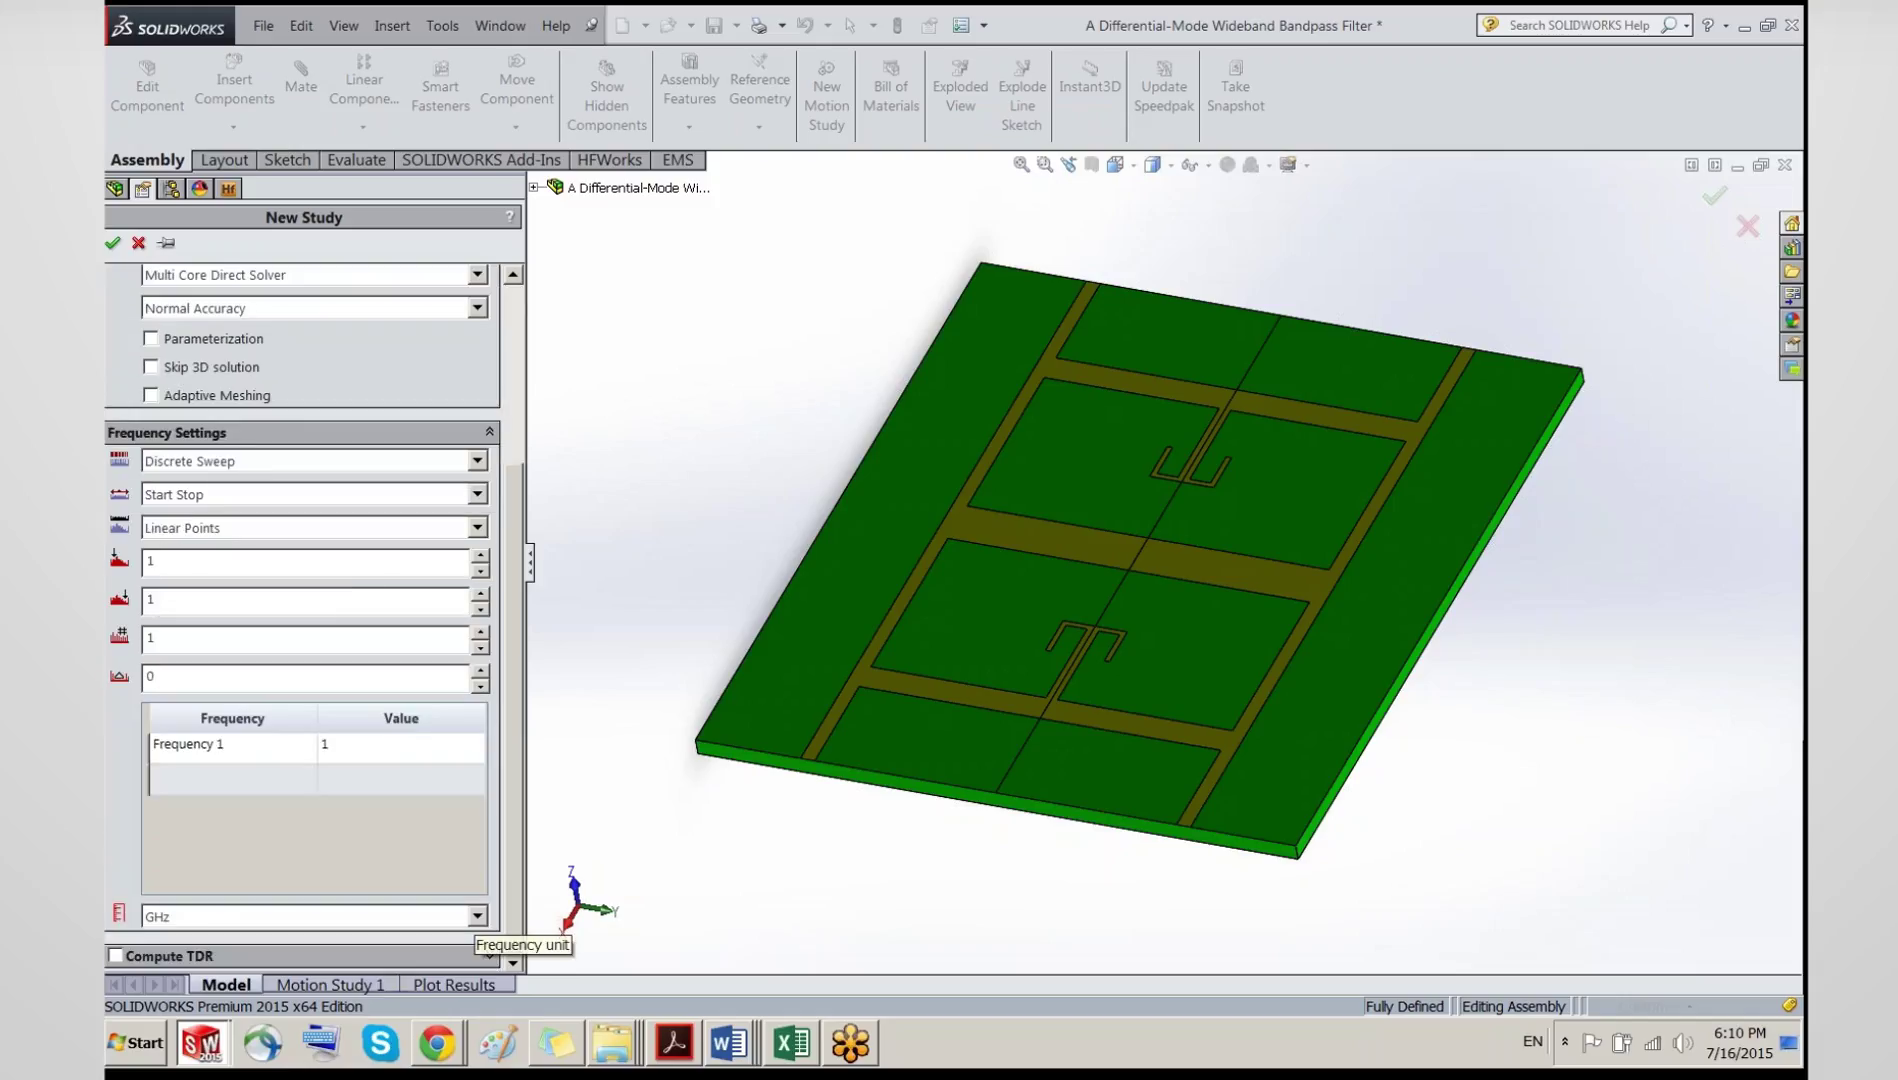
left_click(280, 463)
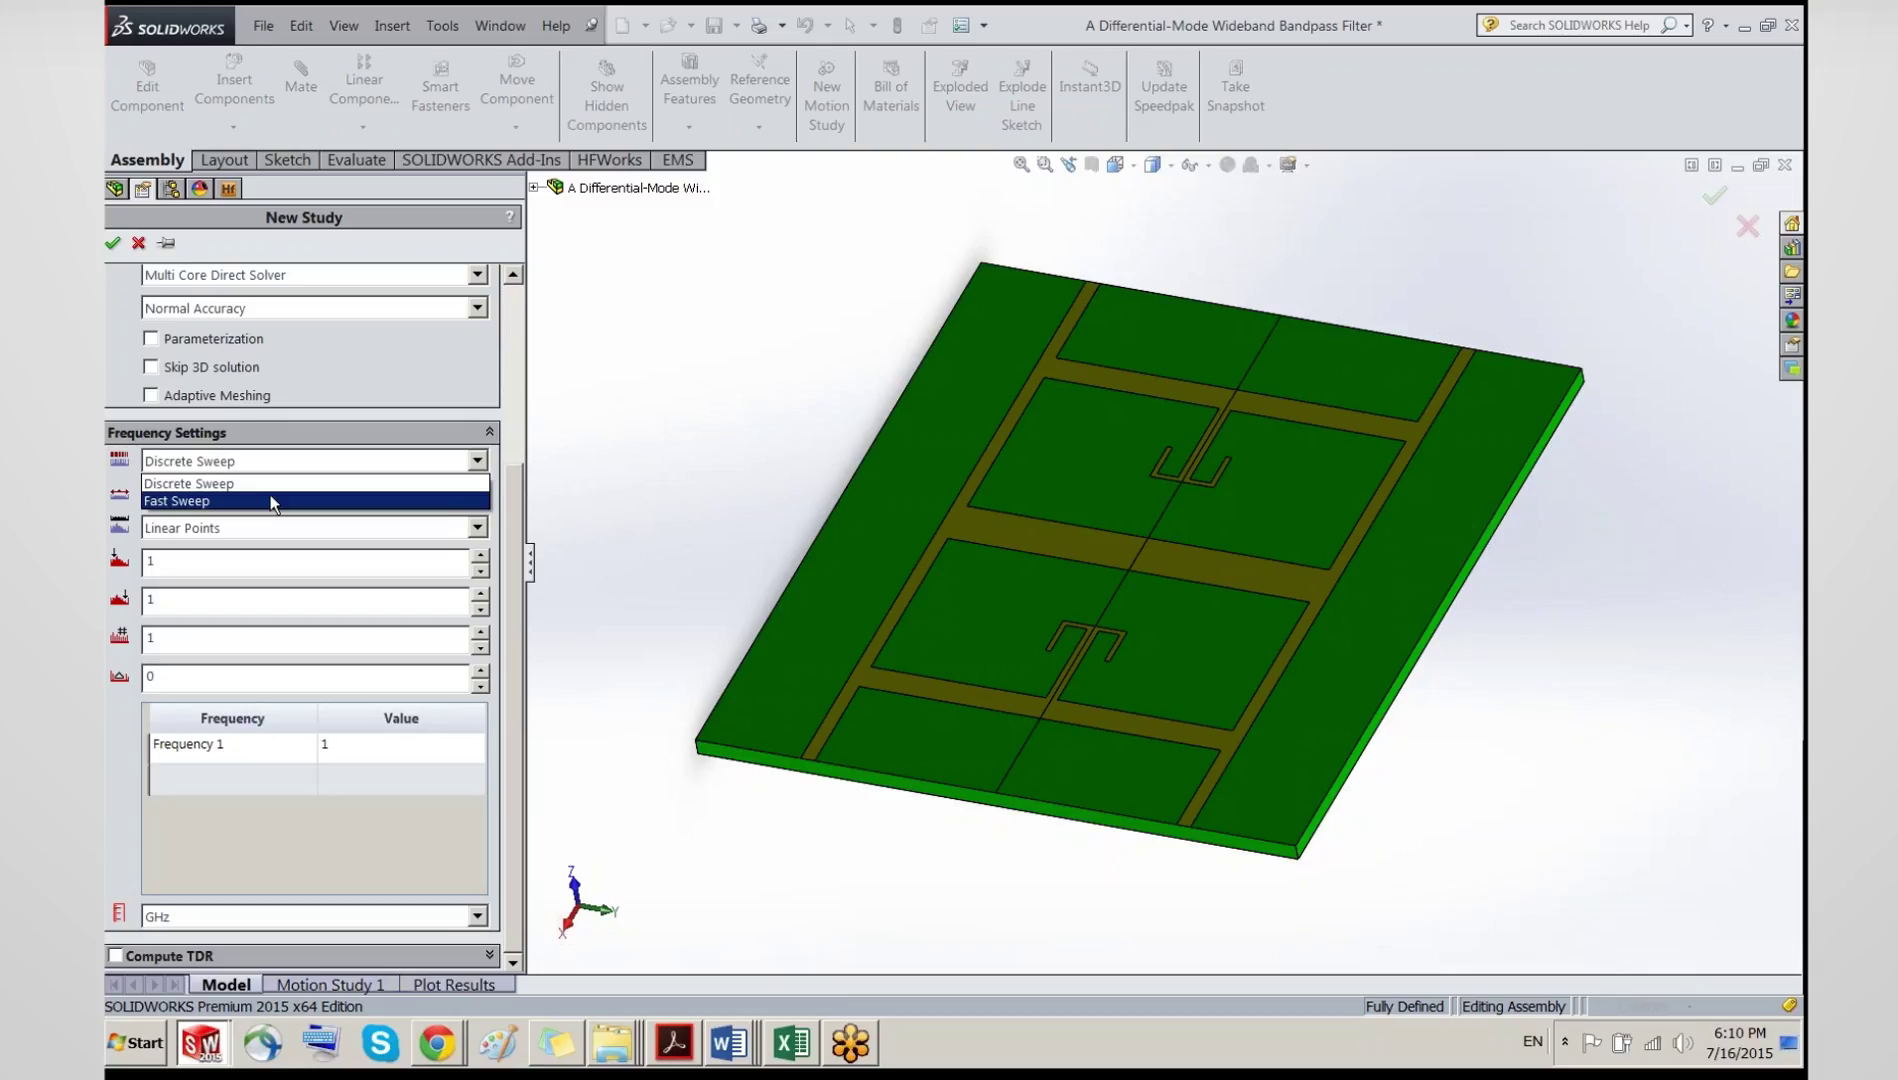
left_click(271, 502)
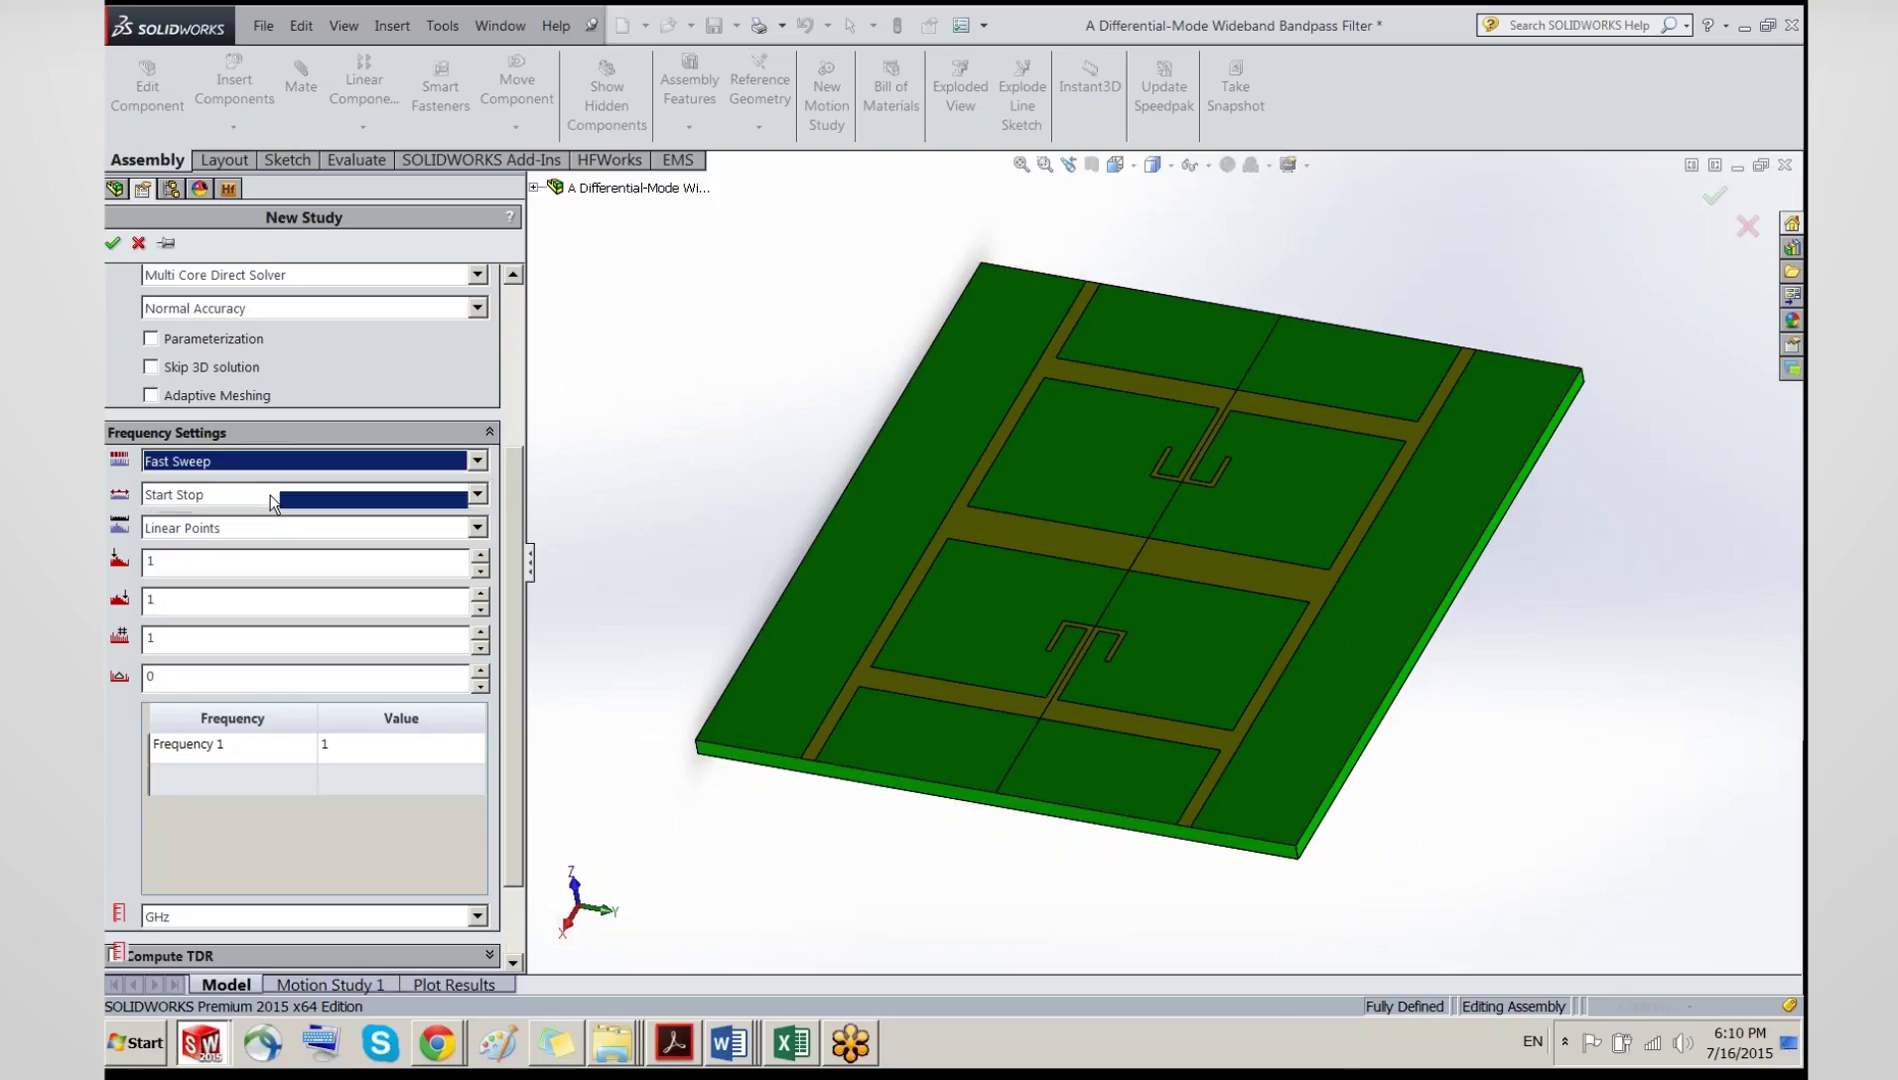
left_click(291, 527)
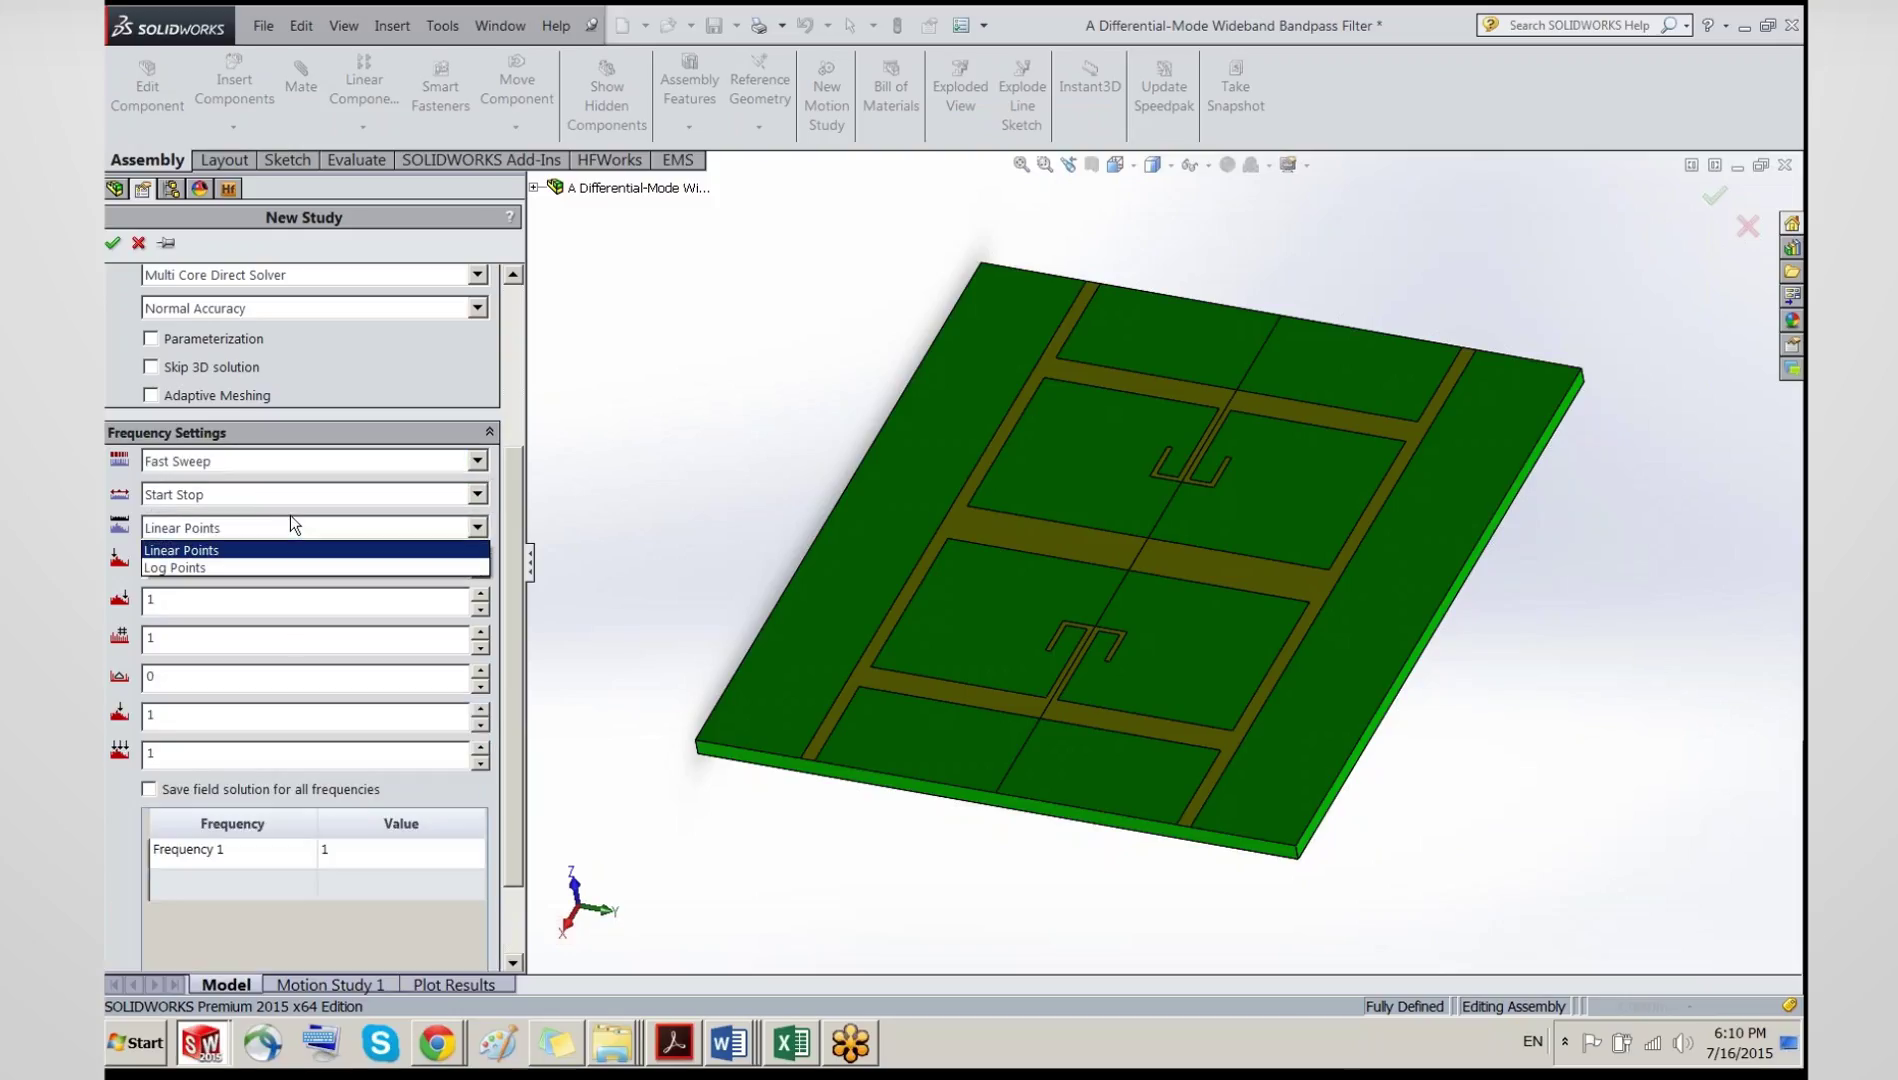
left_click(250, 550)
Step: Define the sweep from 1 to 10 GHz with 101 frequency points
left_click(246, 566)
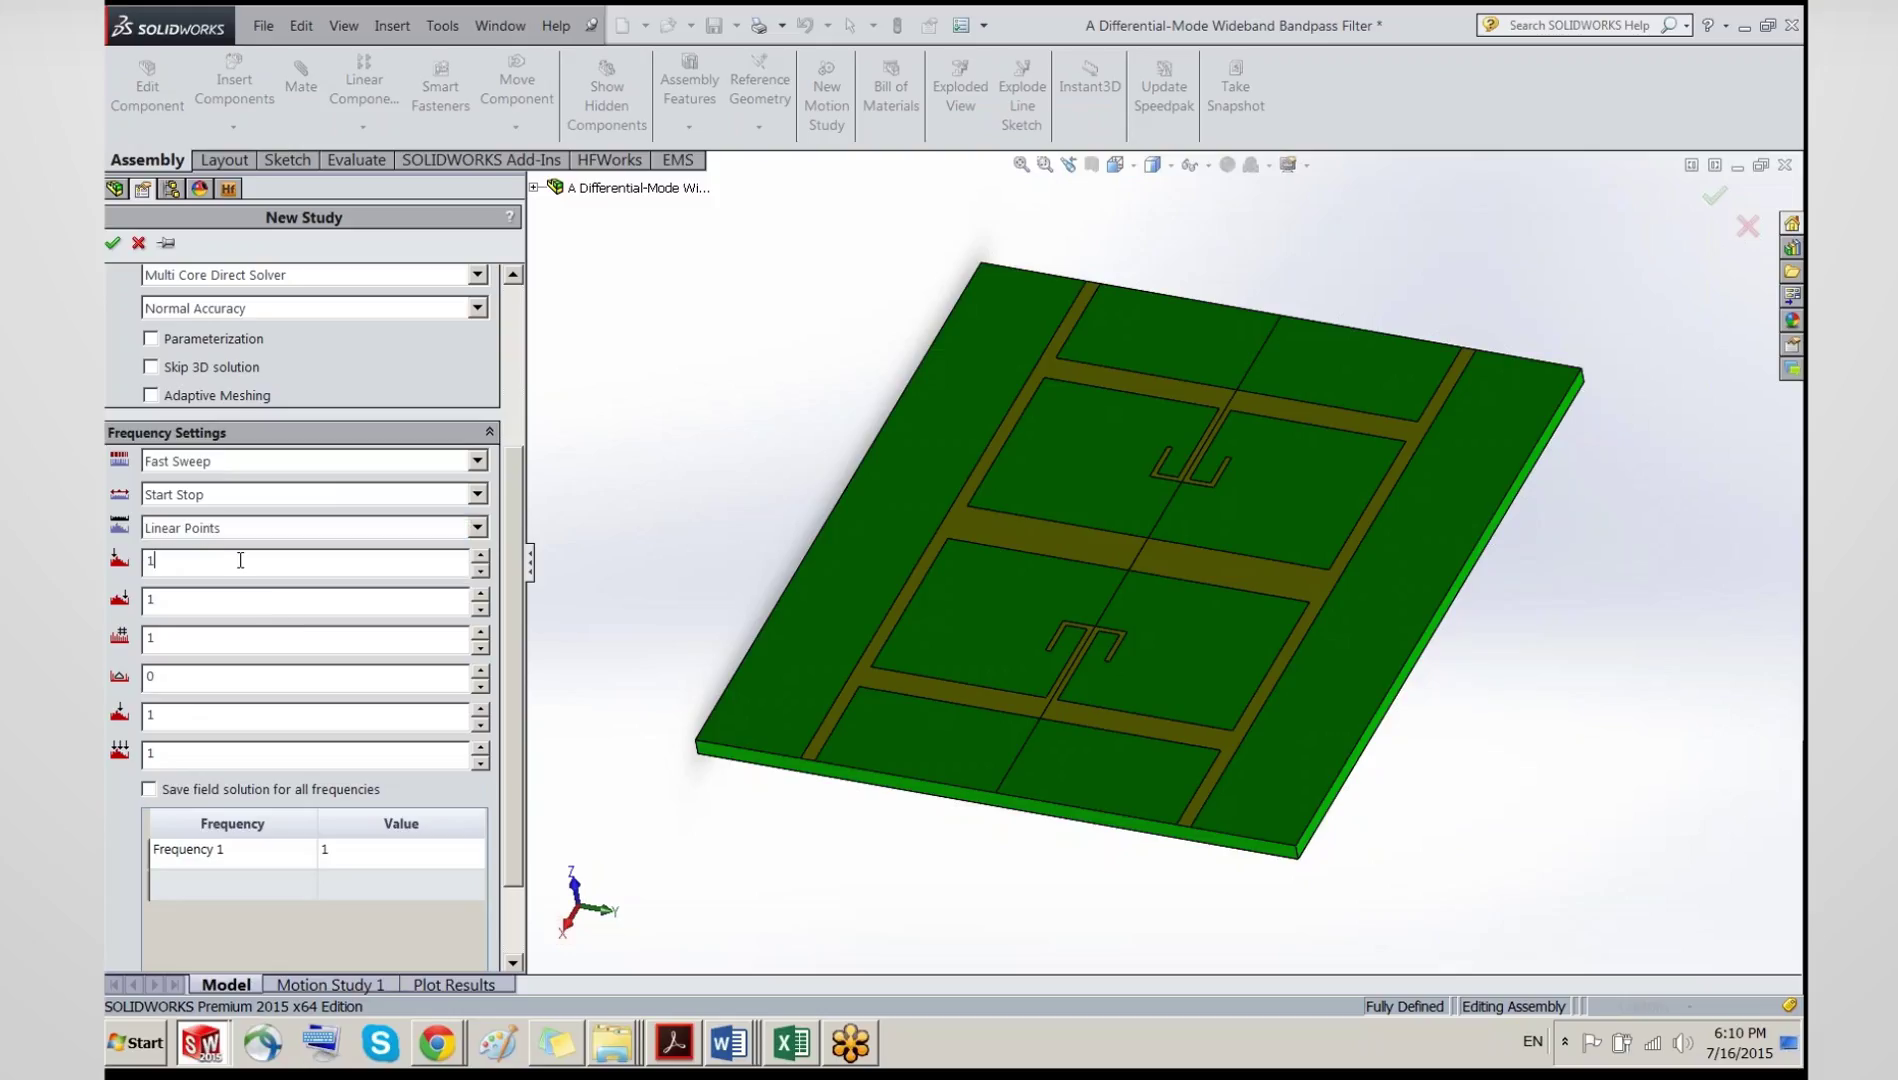
left_click(236, 598)
double_click(236, 598)
type("10")
double_click(227, 645)
type("101")
left_click(224, 716)
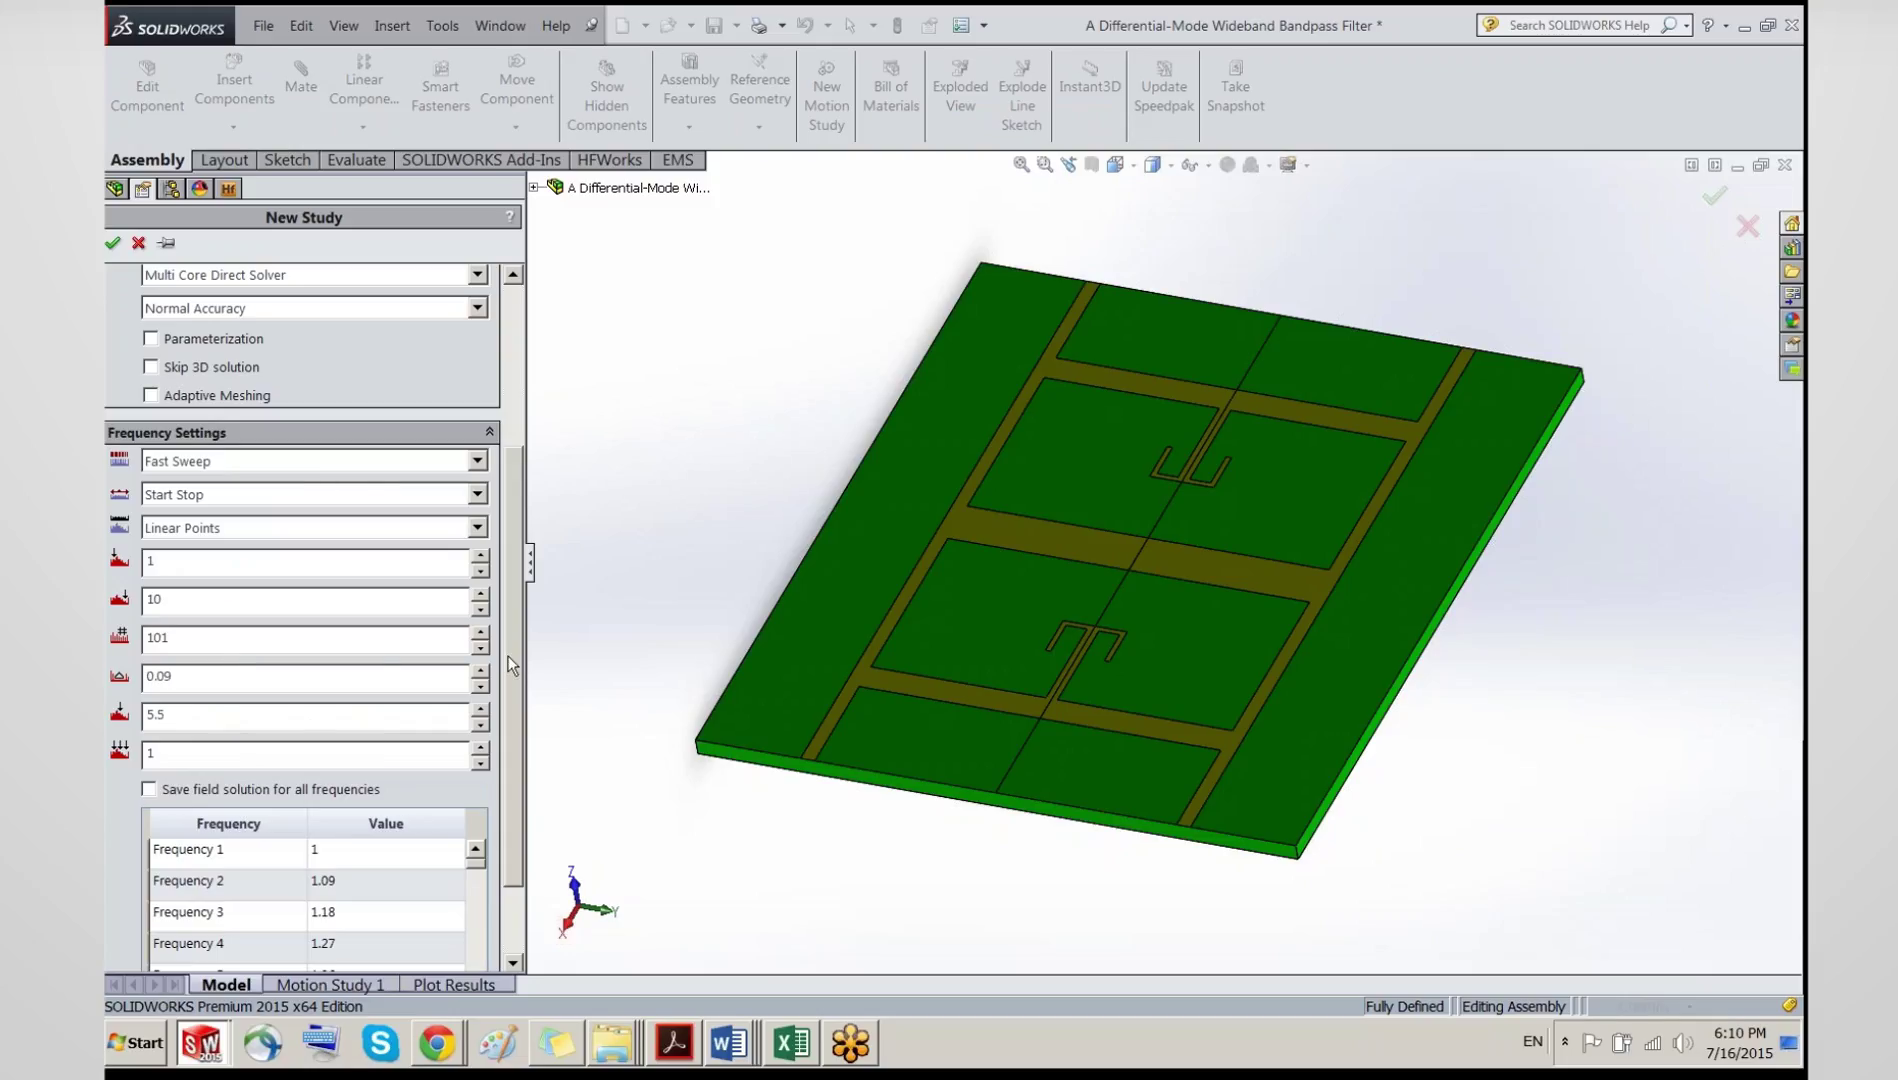
Step: Change the third frequency in the sweep list to 1.2 GHz and create the study
scroll(509, 655, "down", 3)
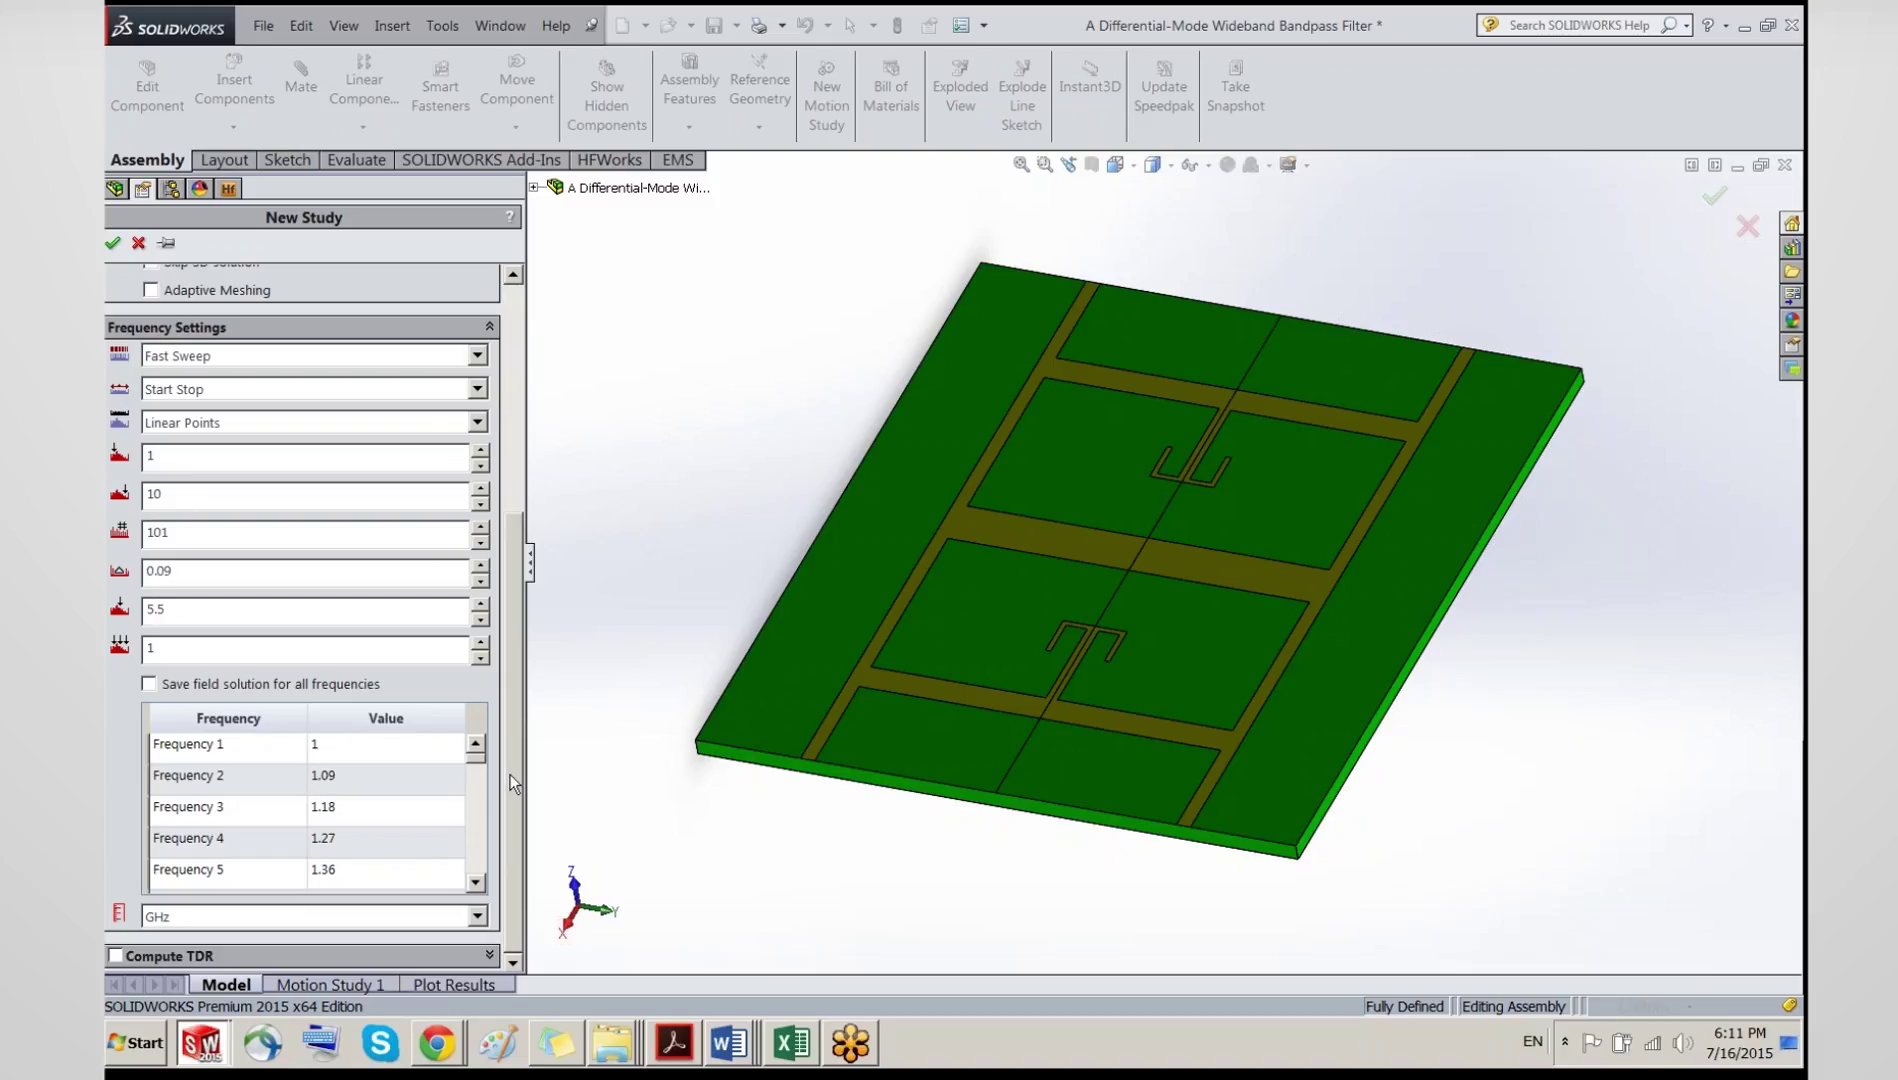
left_click(376, 787)
key("Down")
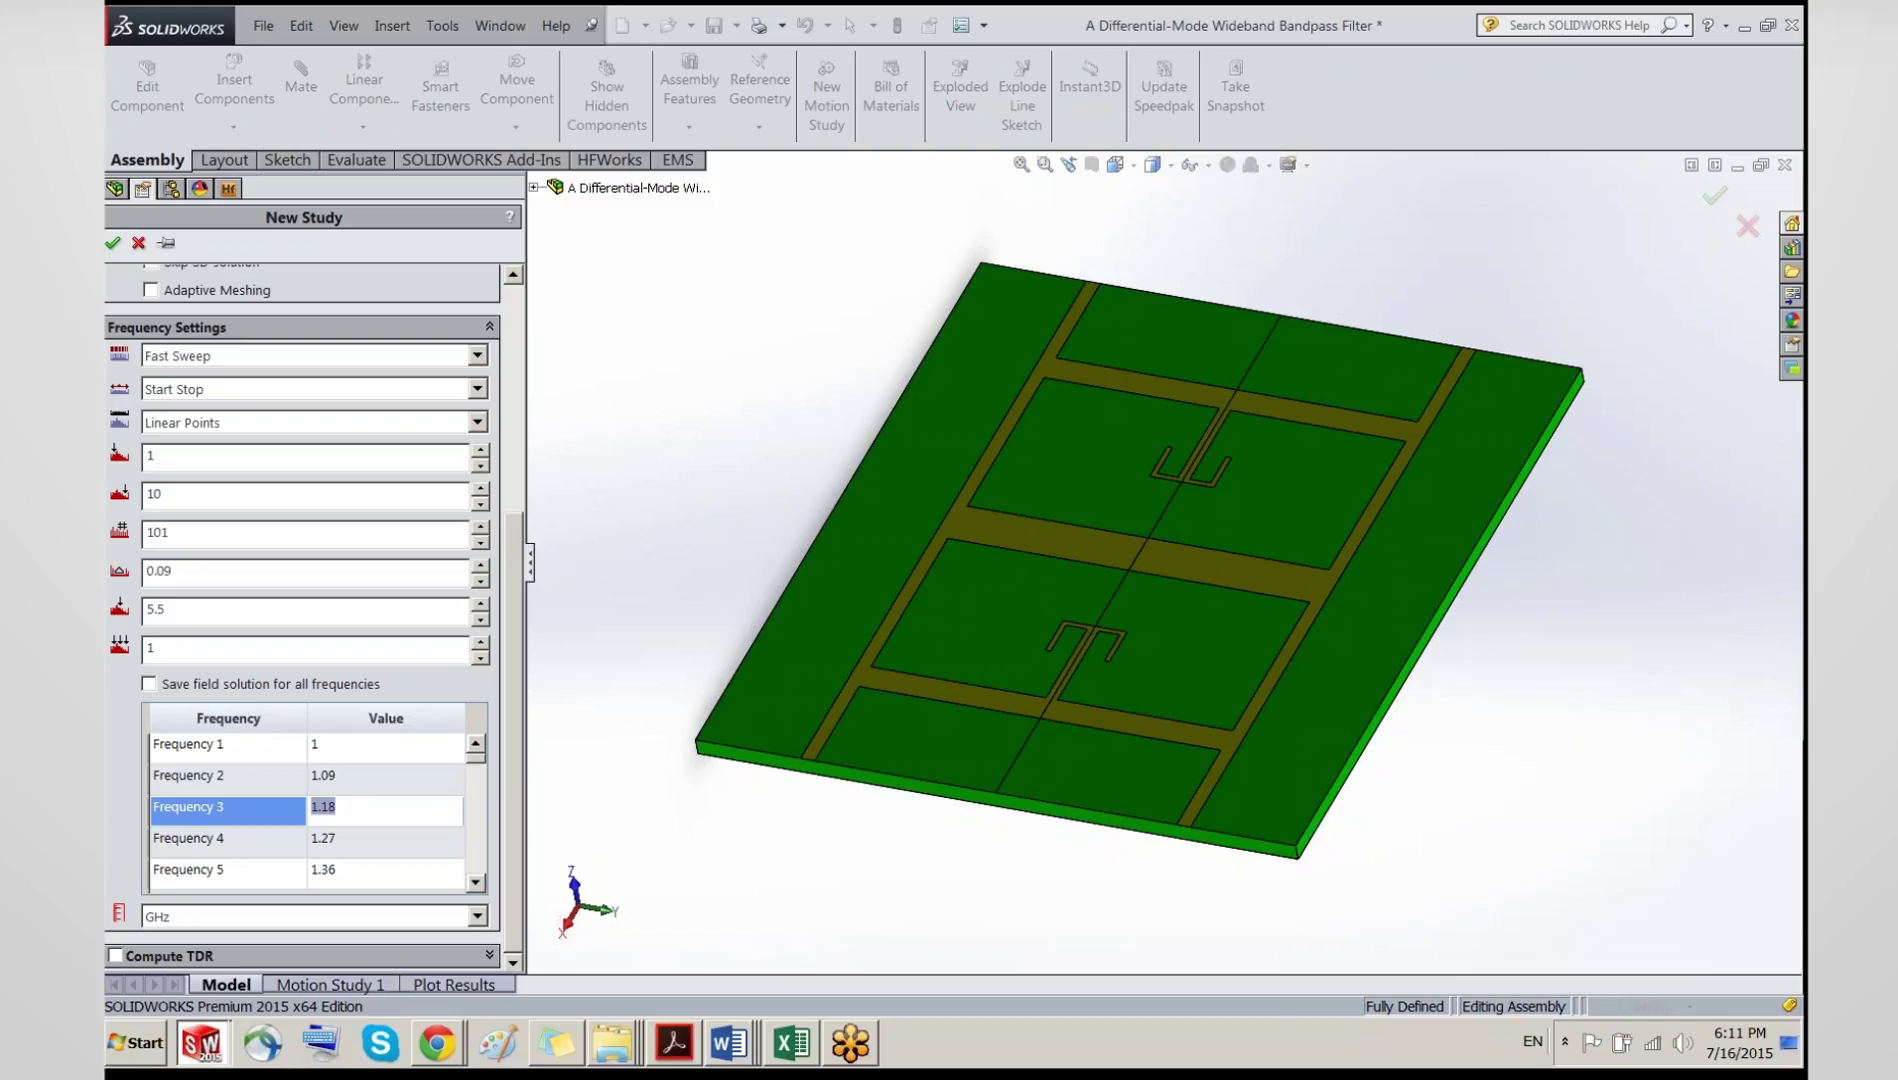
type("1.2")
left_click(391, 866)
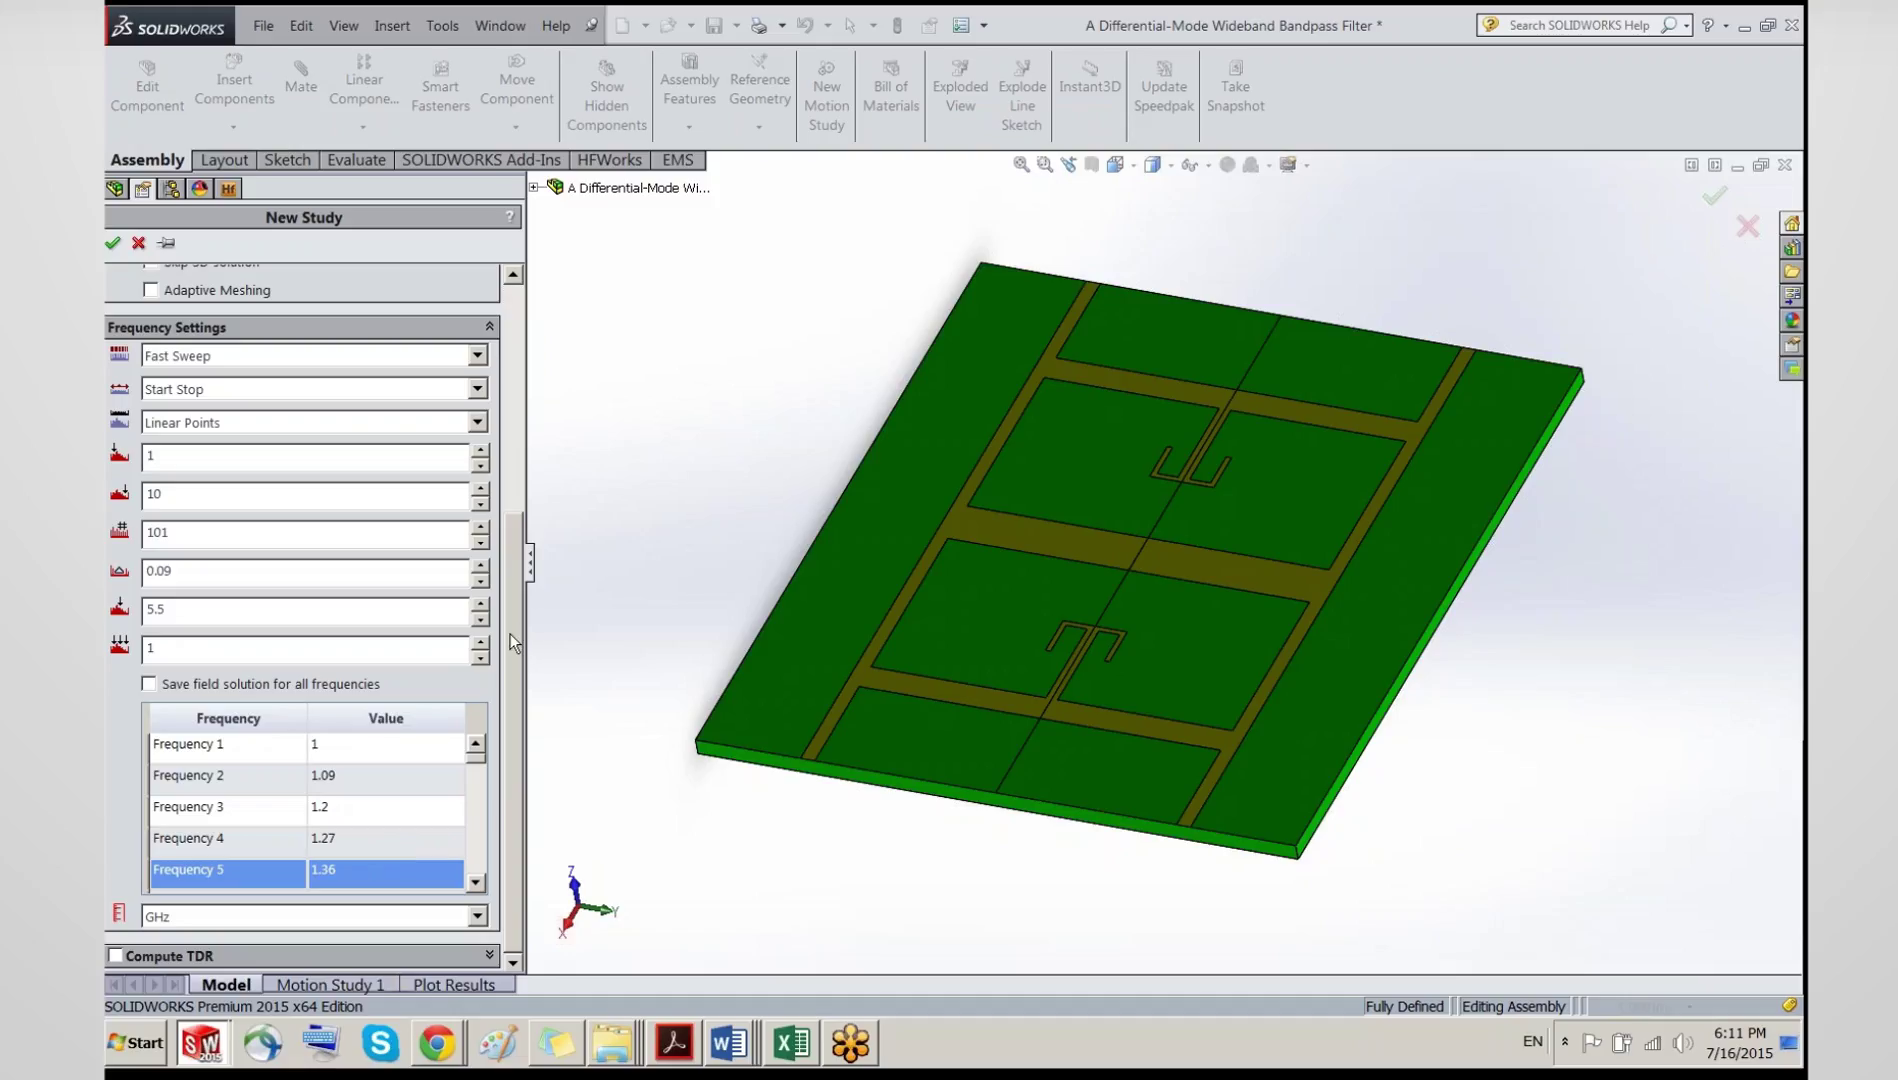
scroll(510, 633, "up", 5)
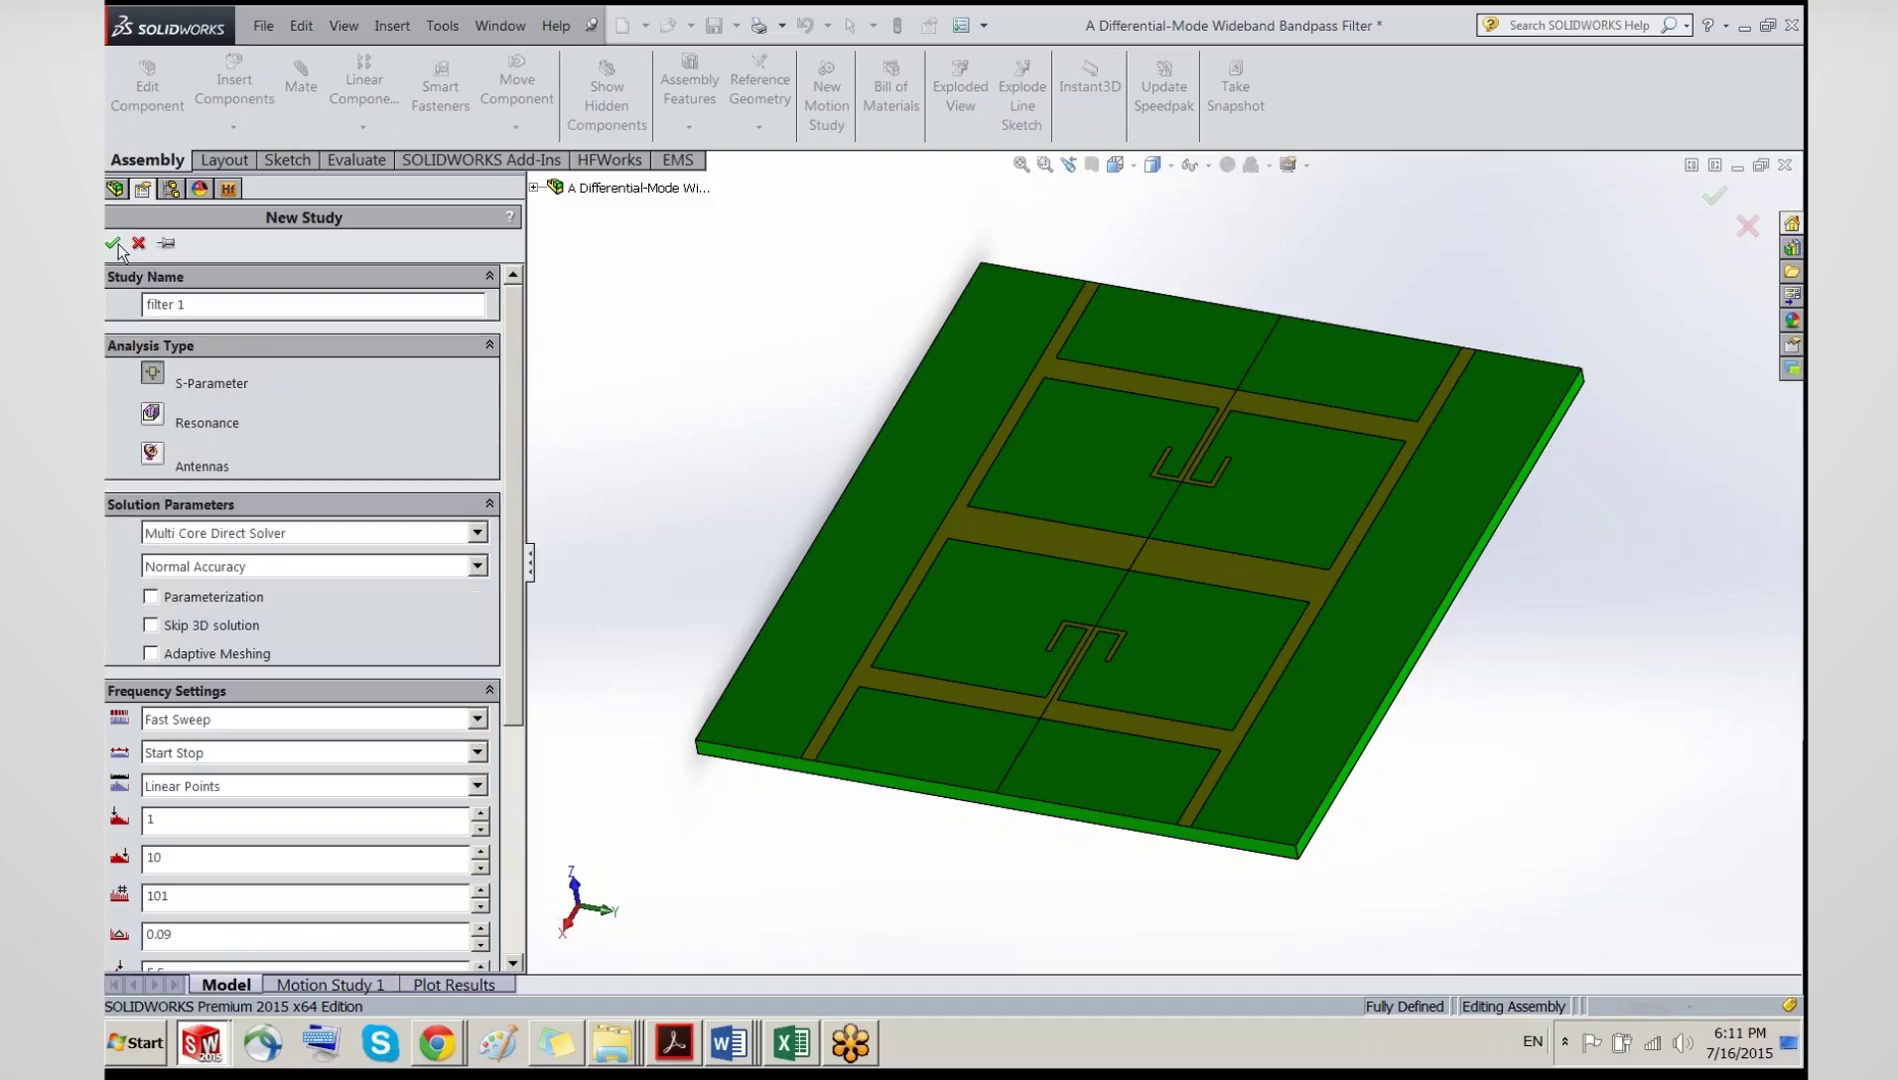
left_click(113, 243)
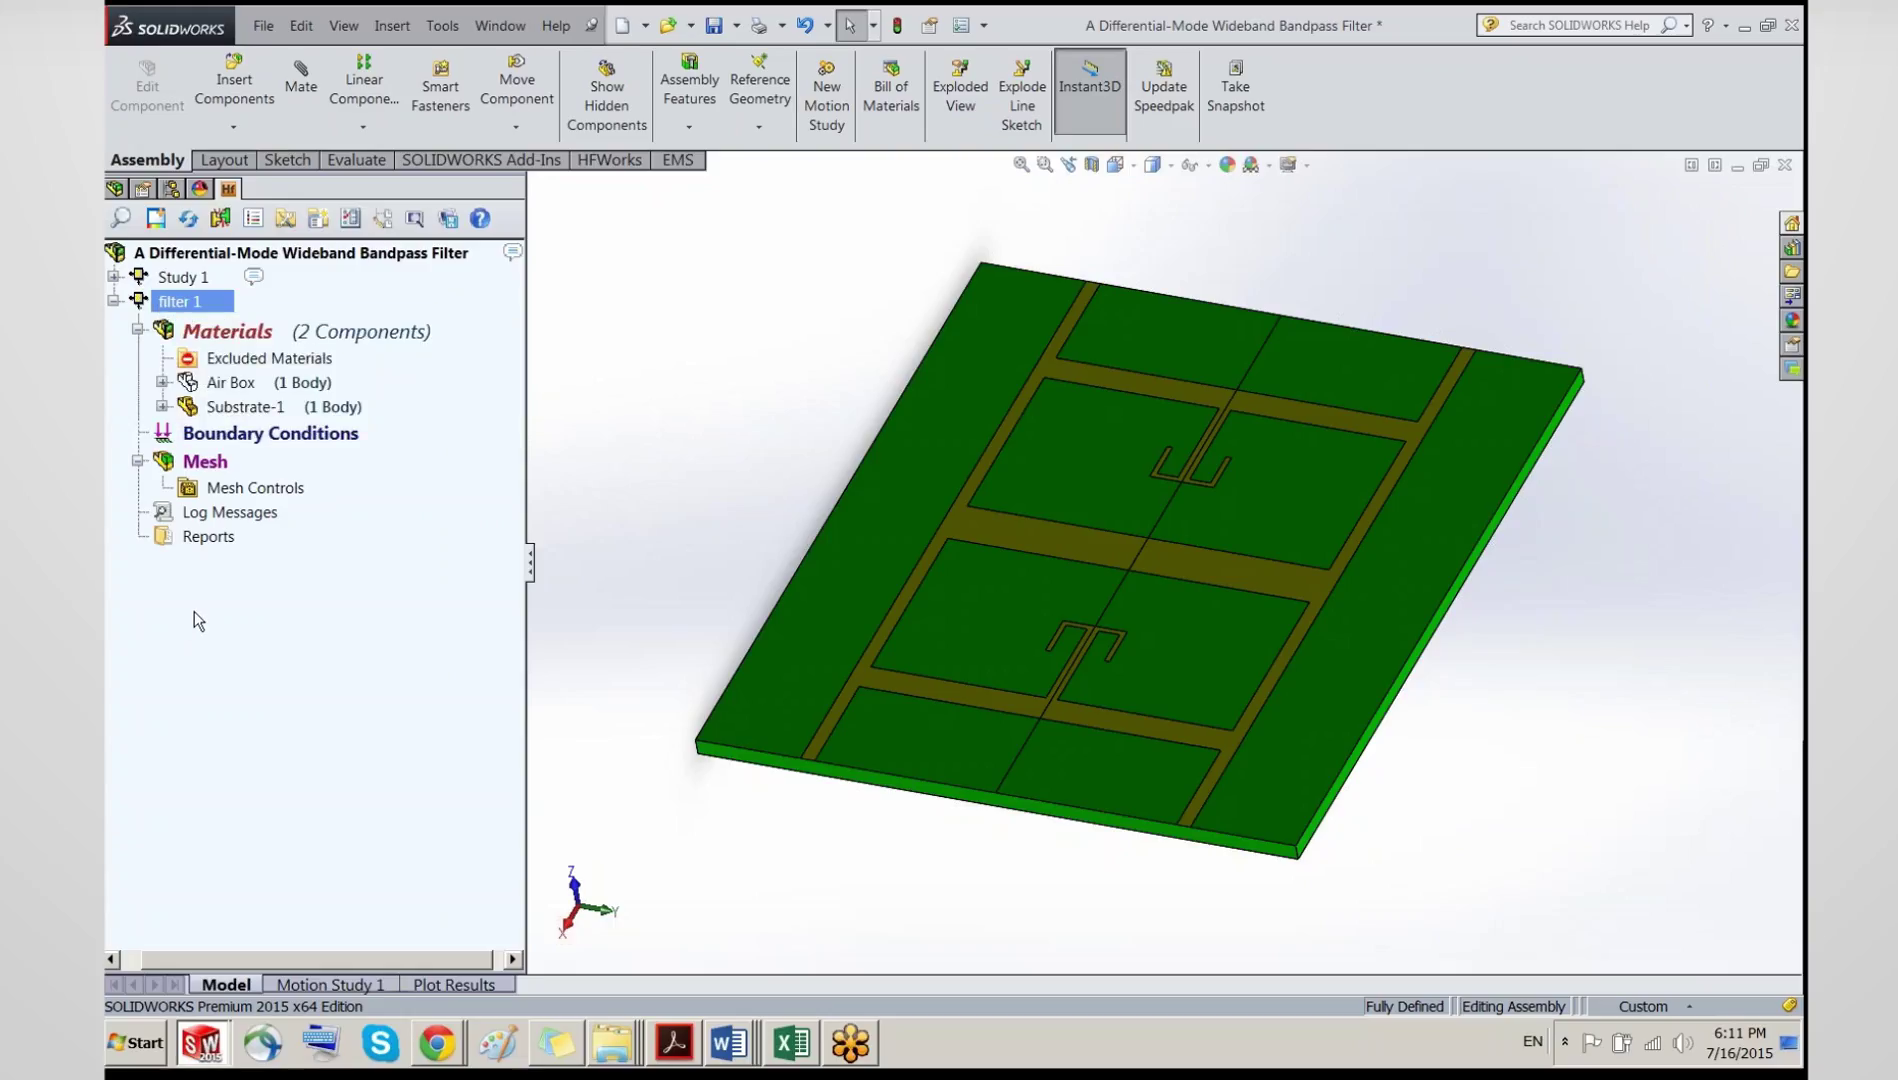
Step: Open the material browser for Substrate-1 in the filter 1 study, using the HFW Materials database
left_click(138, 331)
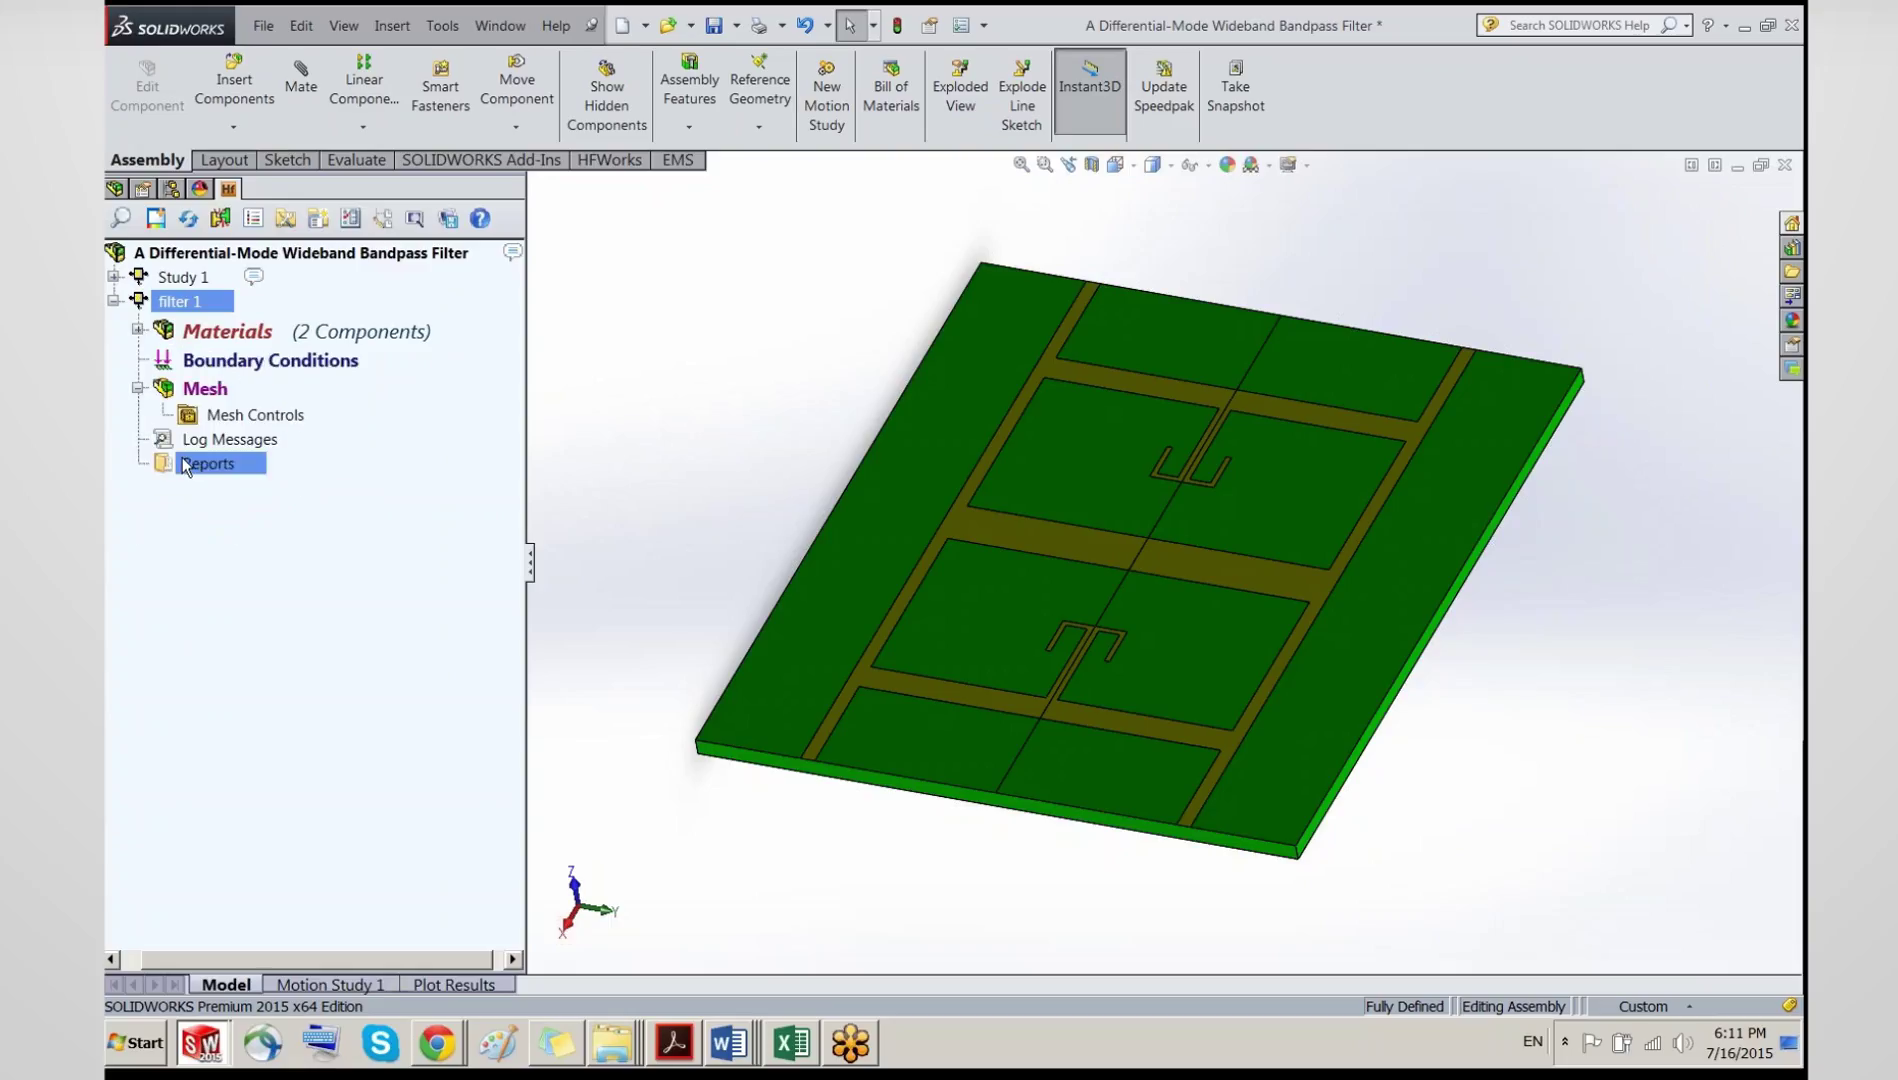
left_click(144, 330)
left_click(228, 410)
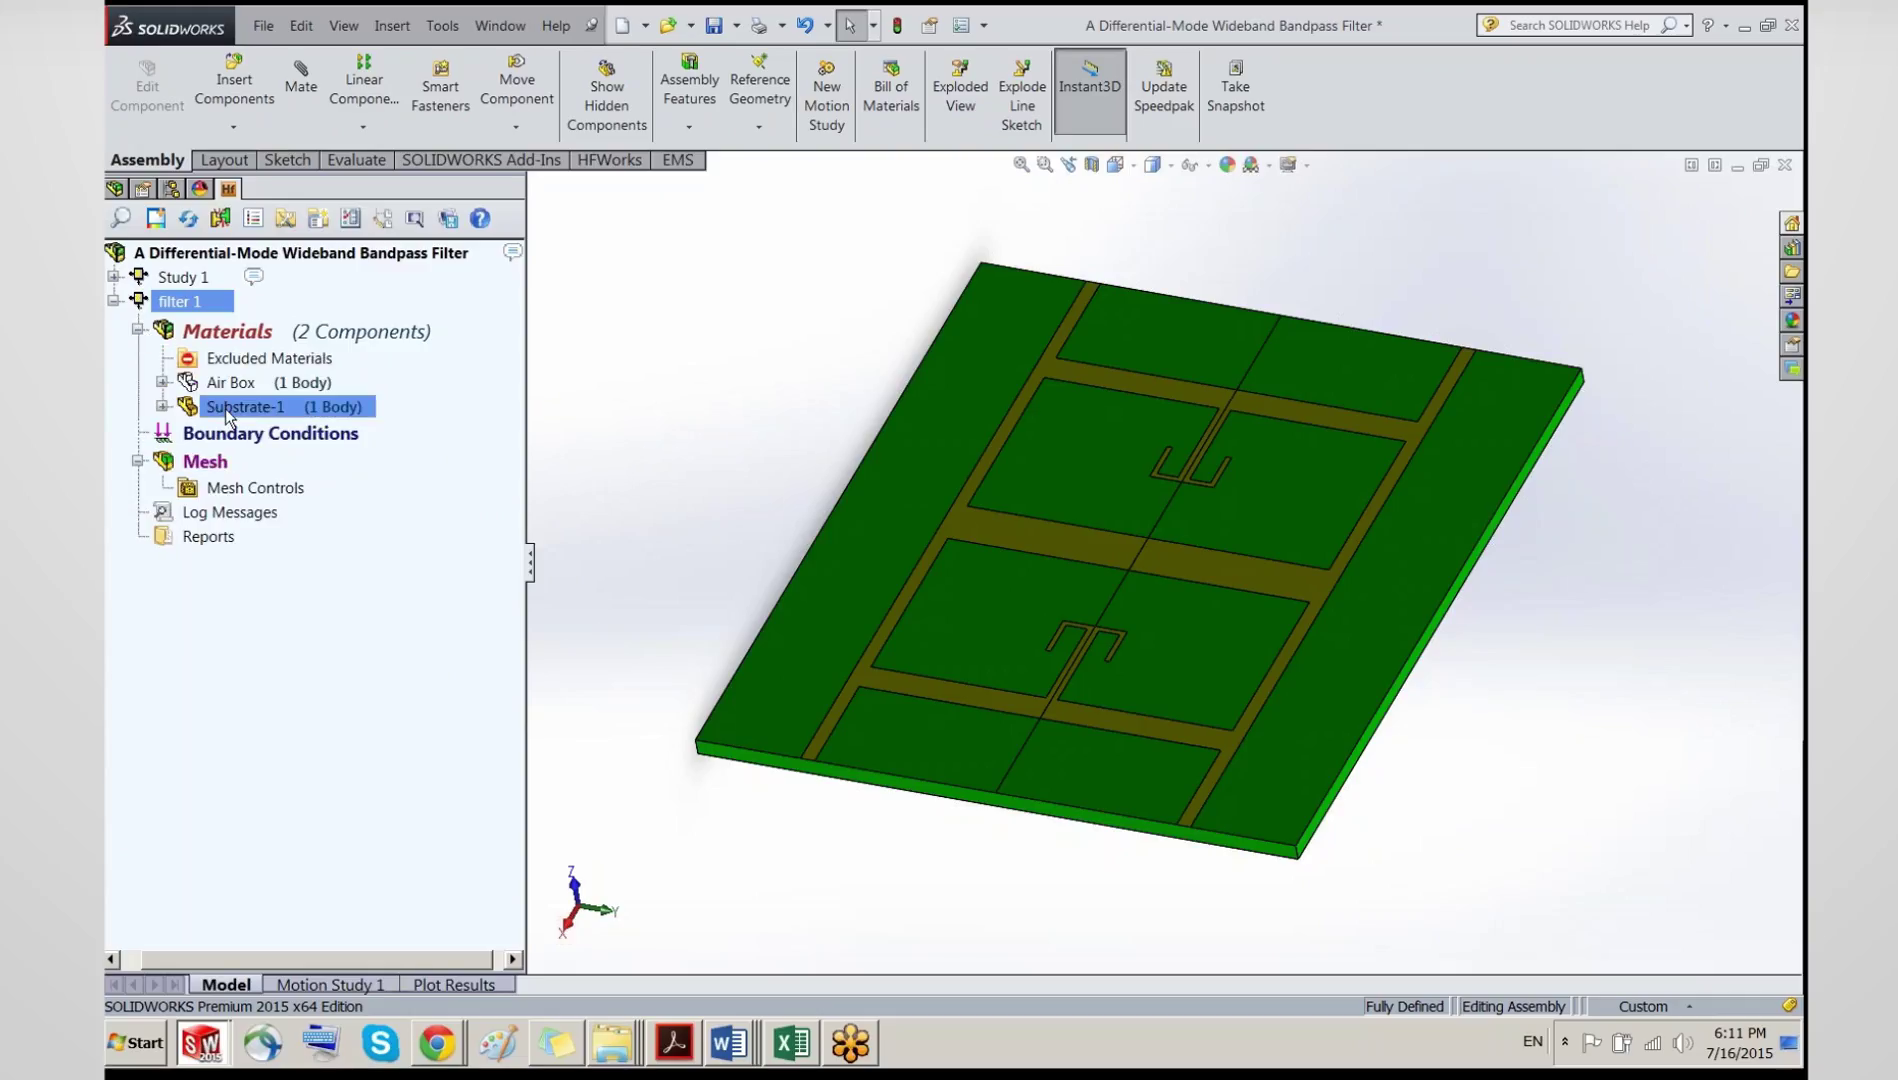
left_click(228, 388)
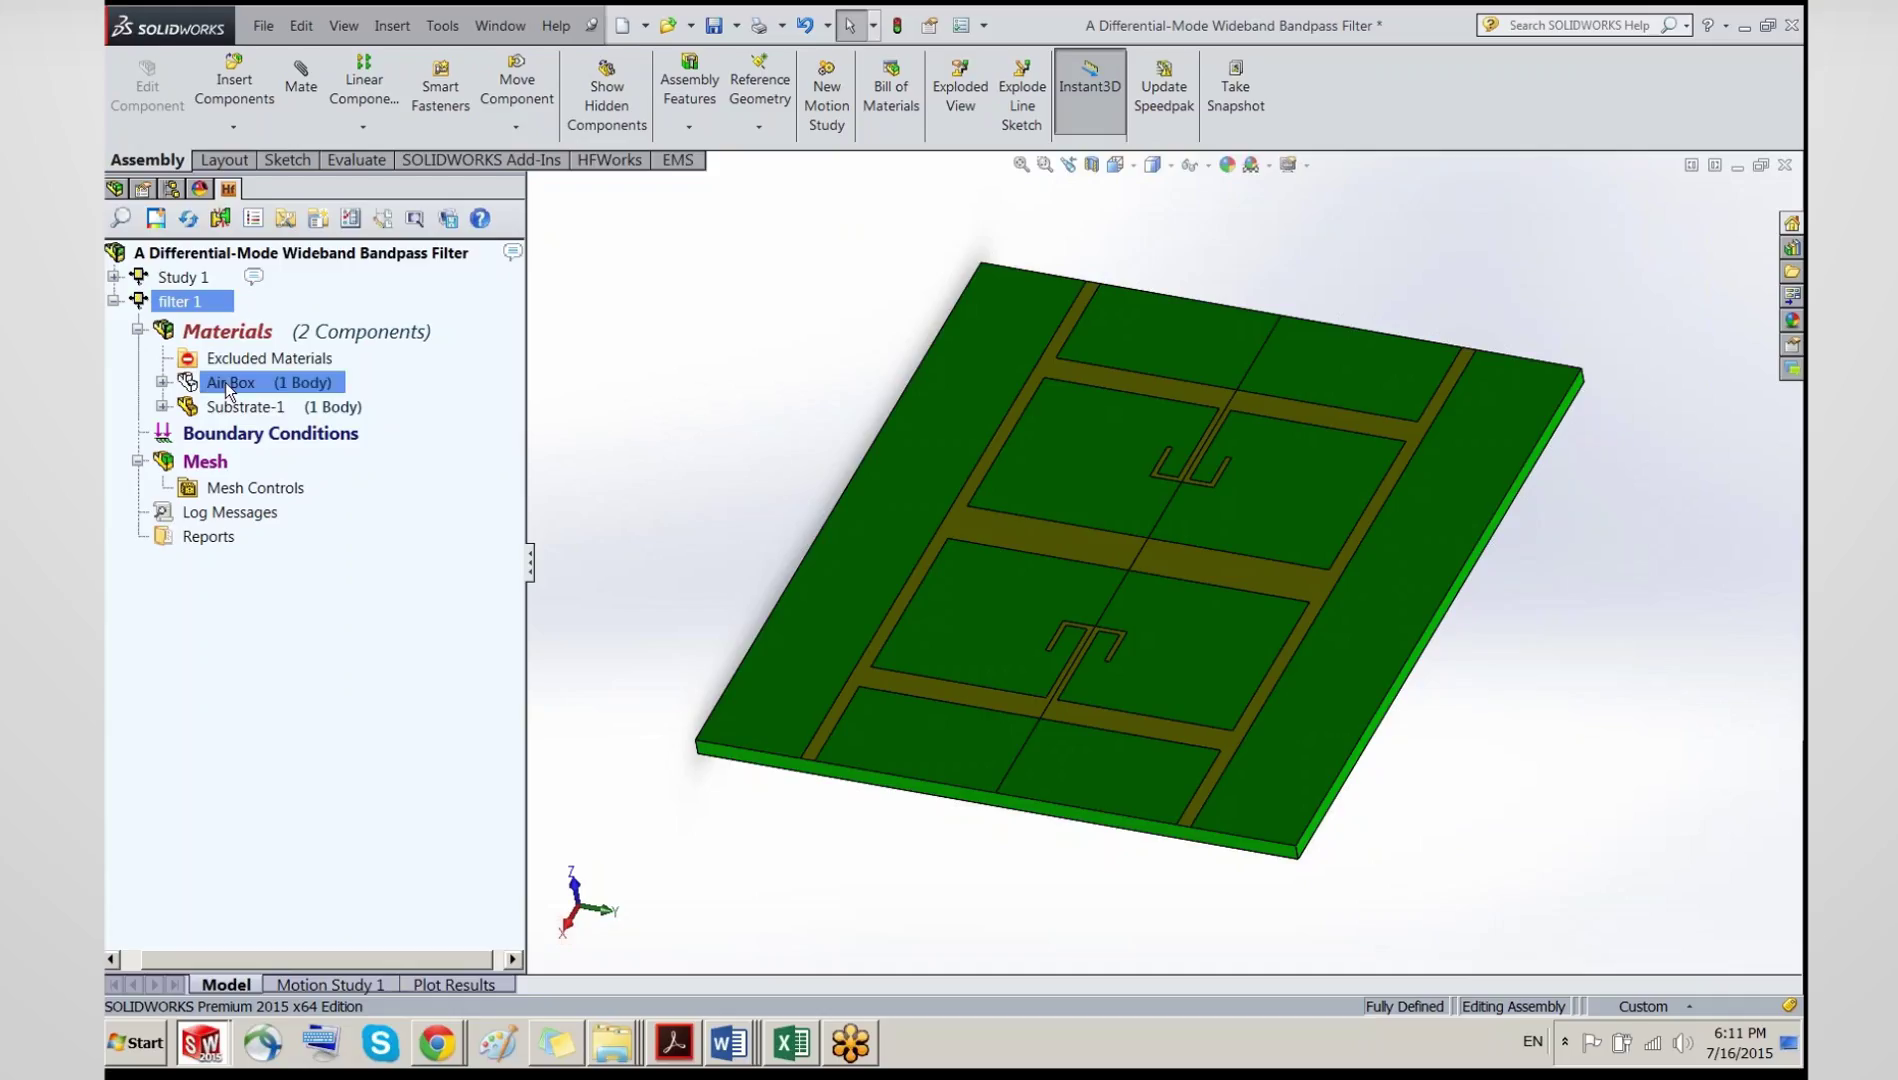
left_click(227, 412)
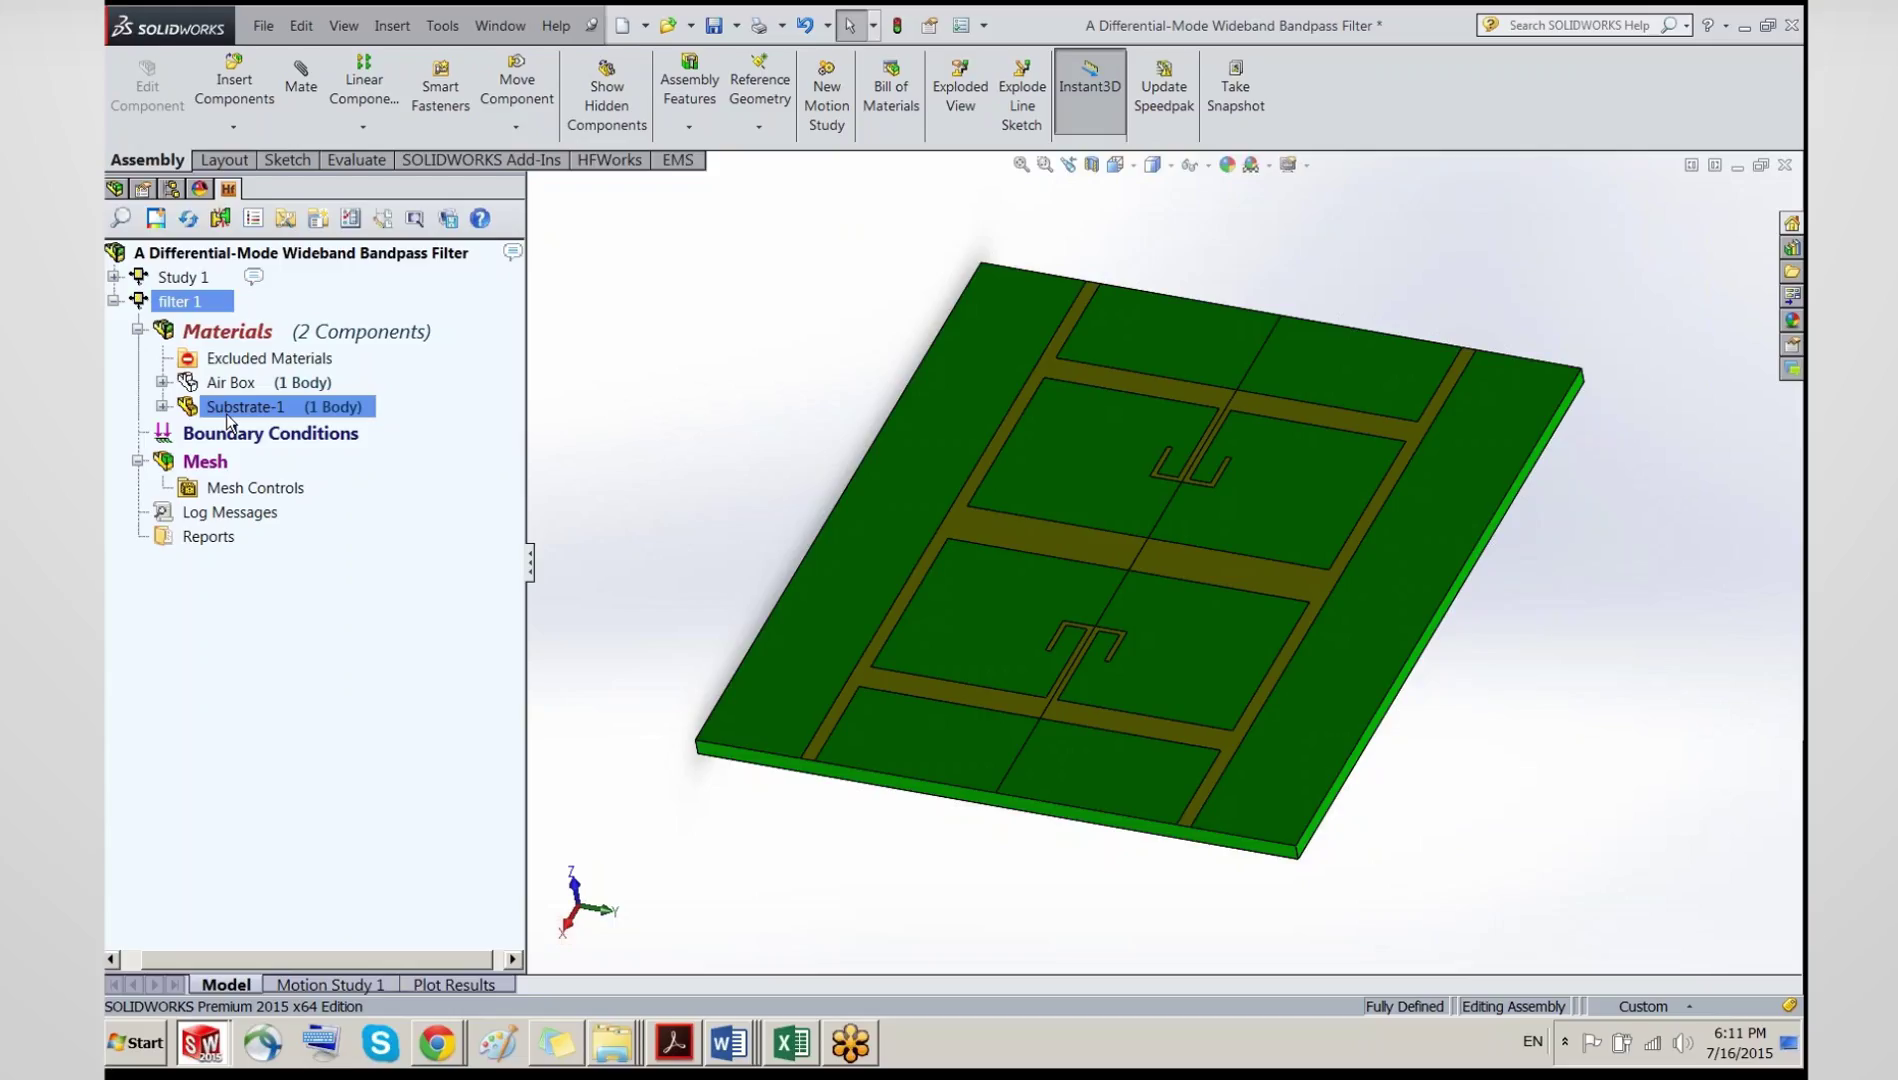
right_click(228, 420)
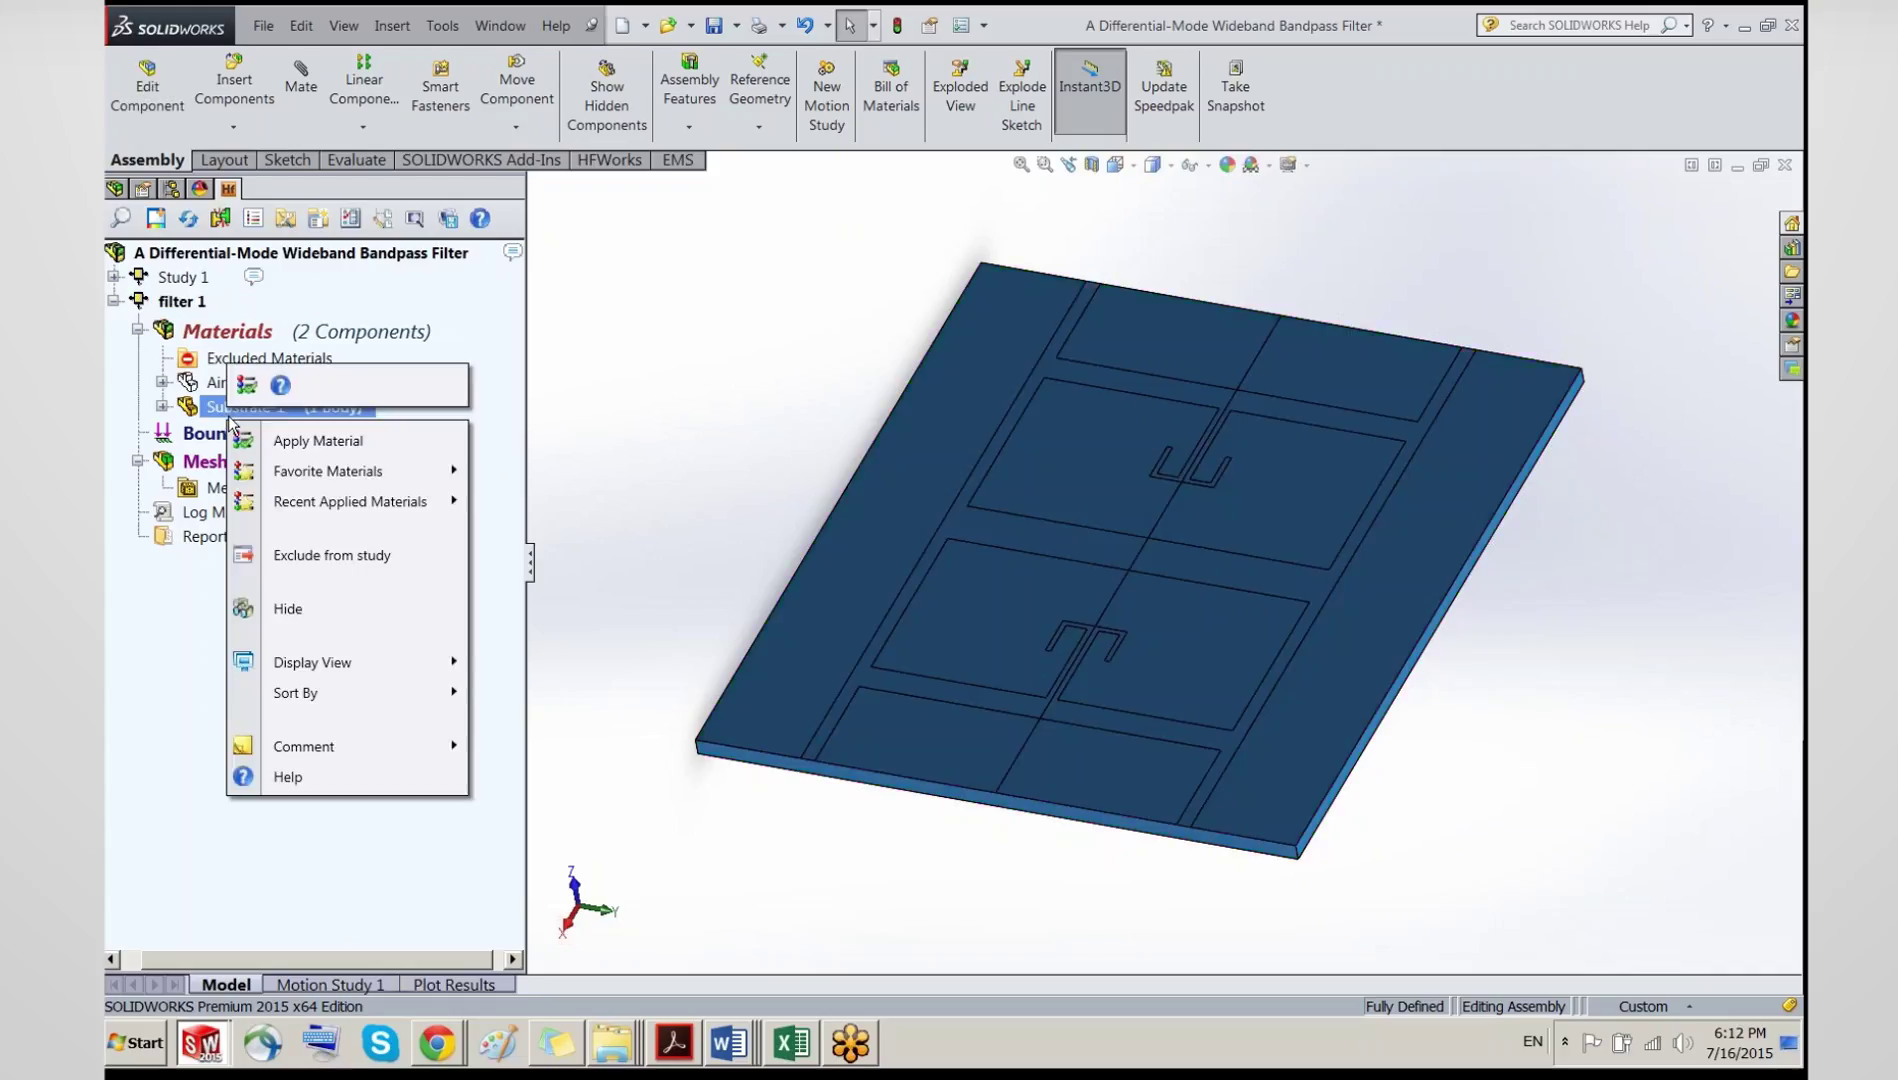
mouse_move(270, 470)
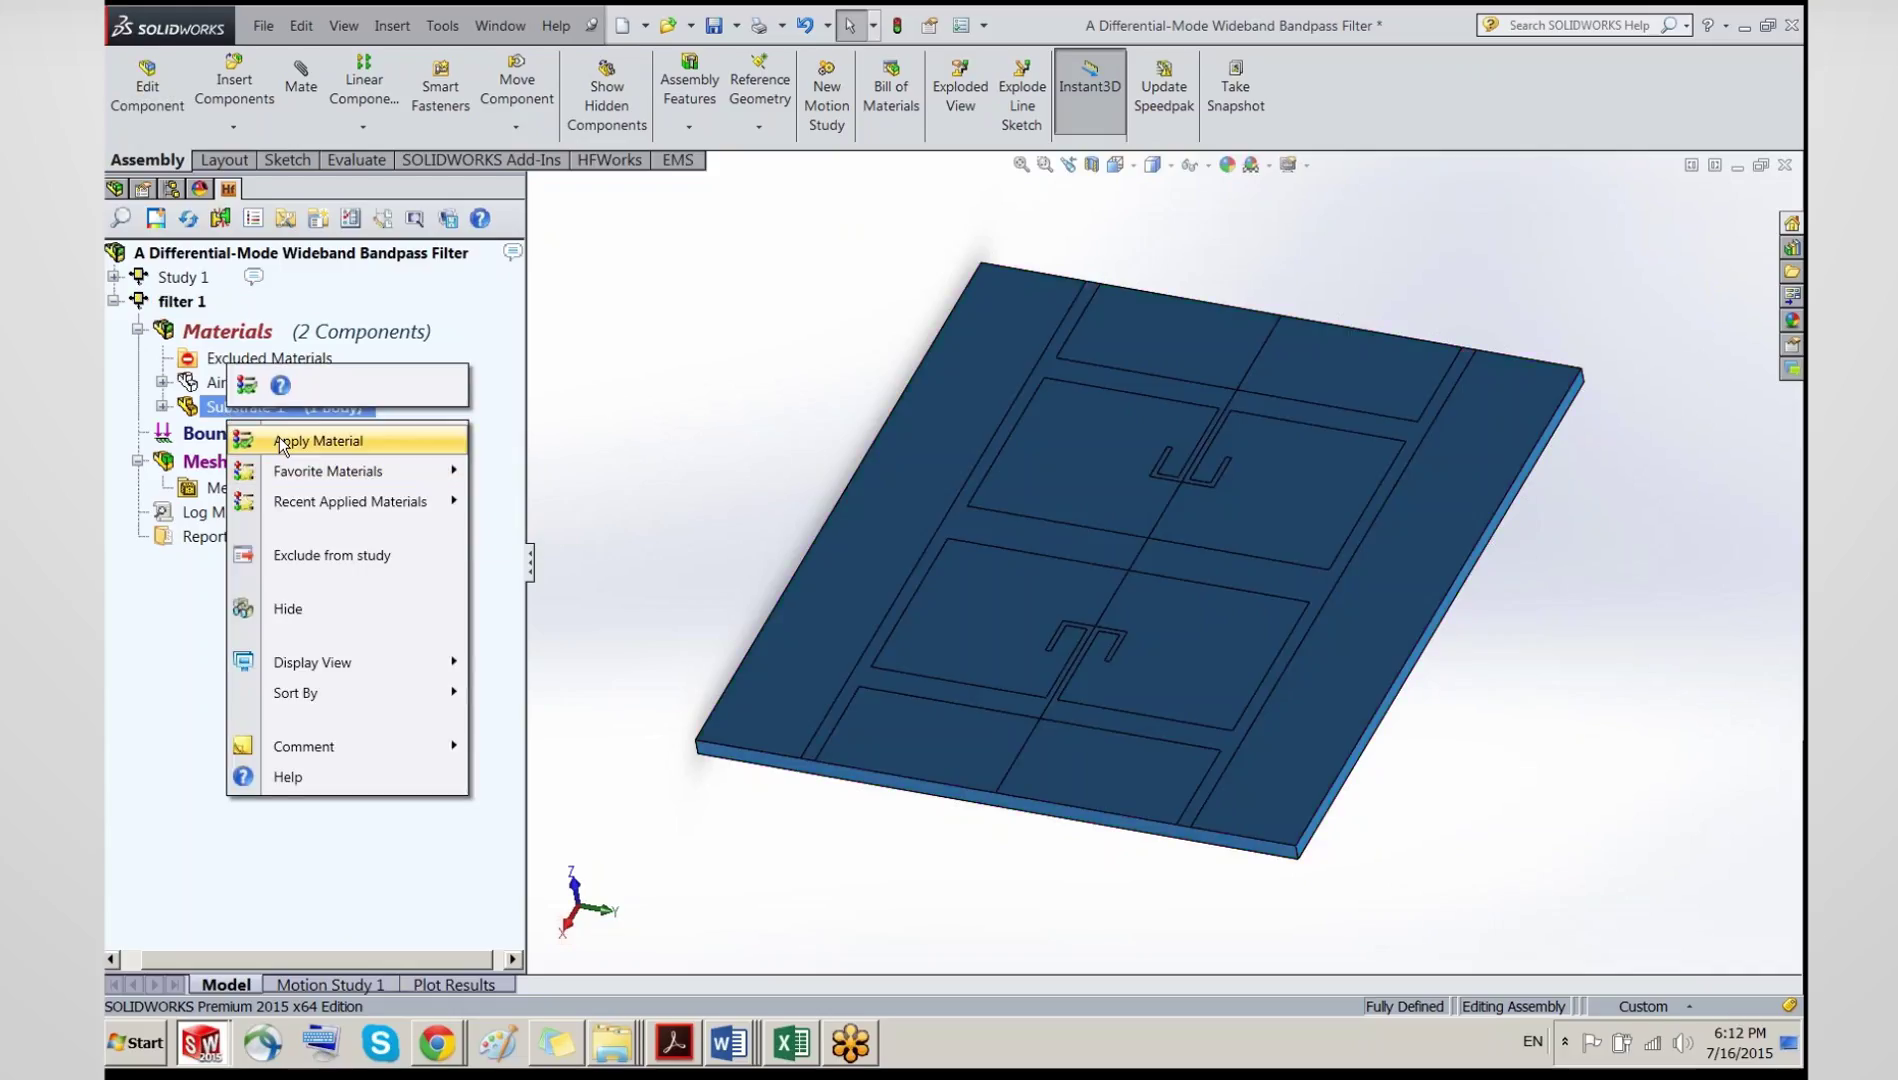
left_click(279, 437)
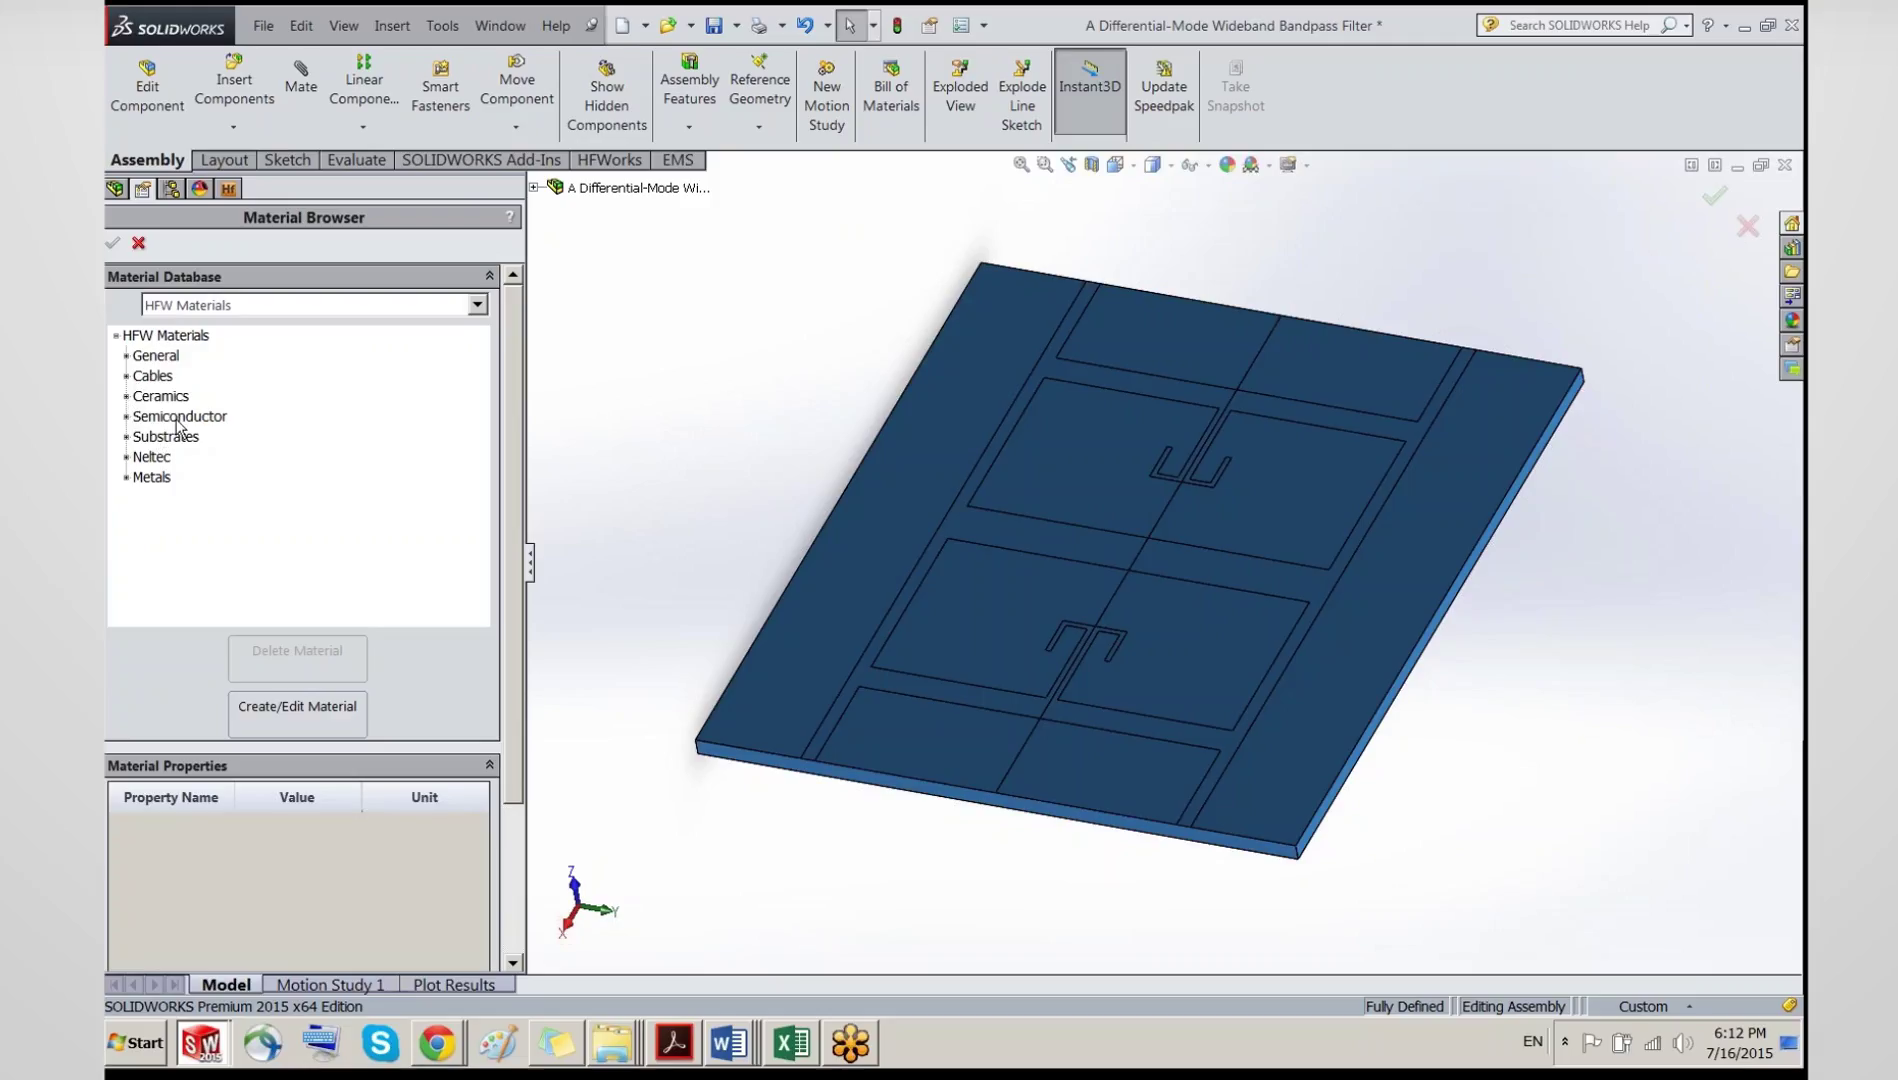
left_click(477, 307)
left_click(477, 307)
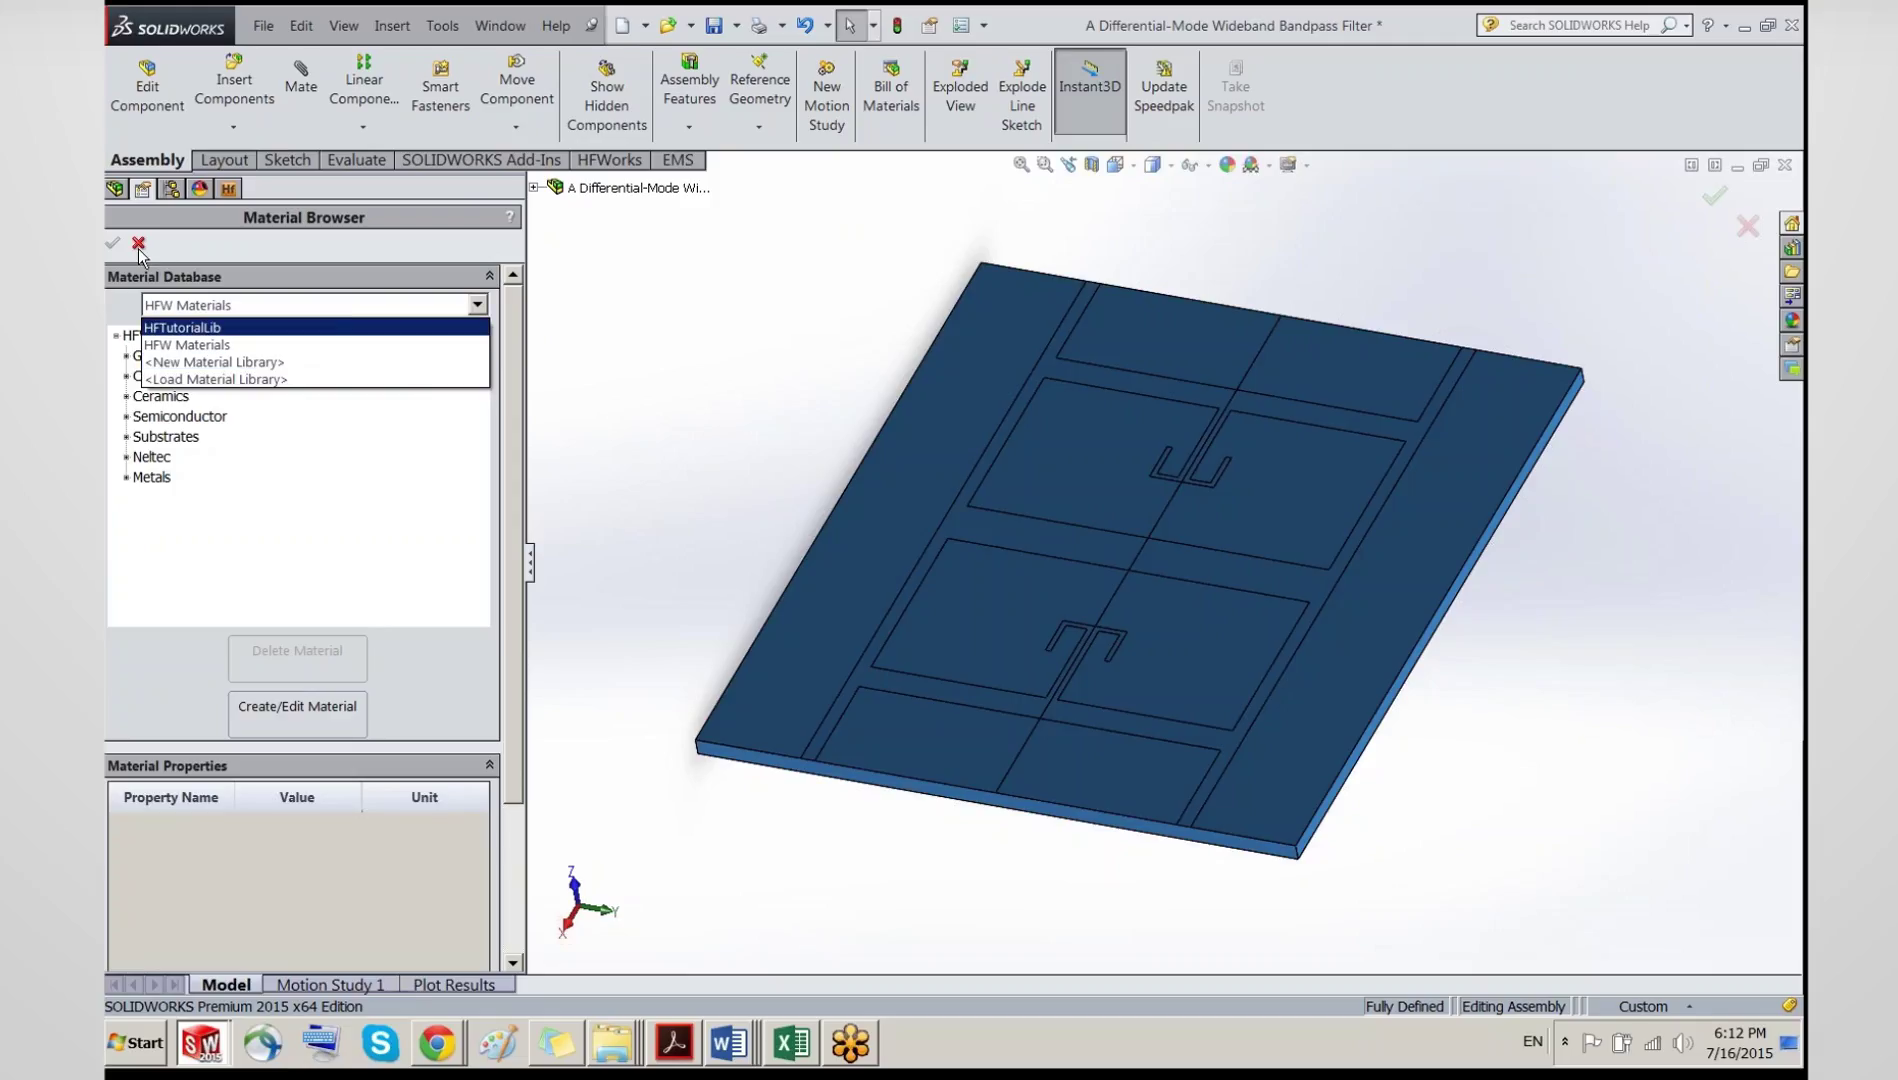
key("Down")
key("Return")
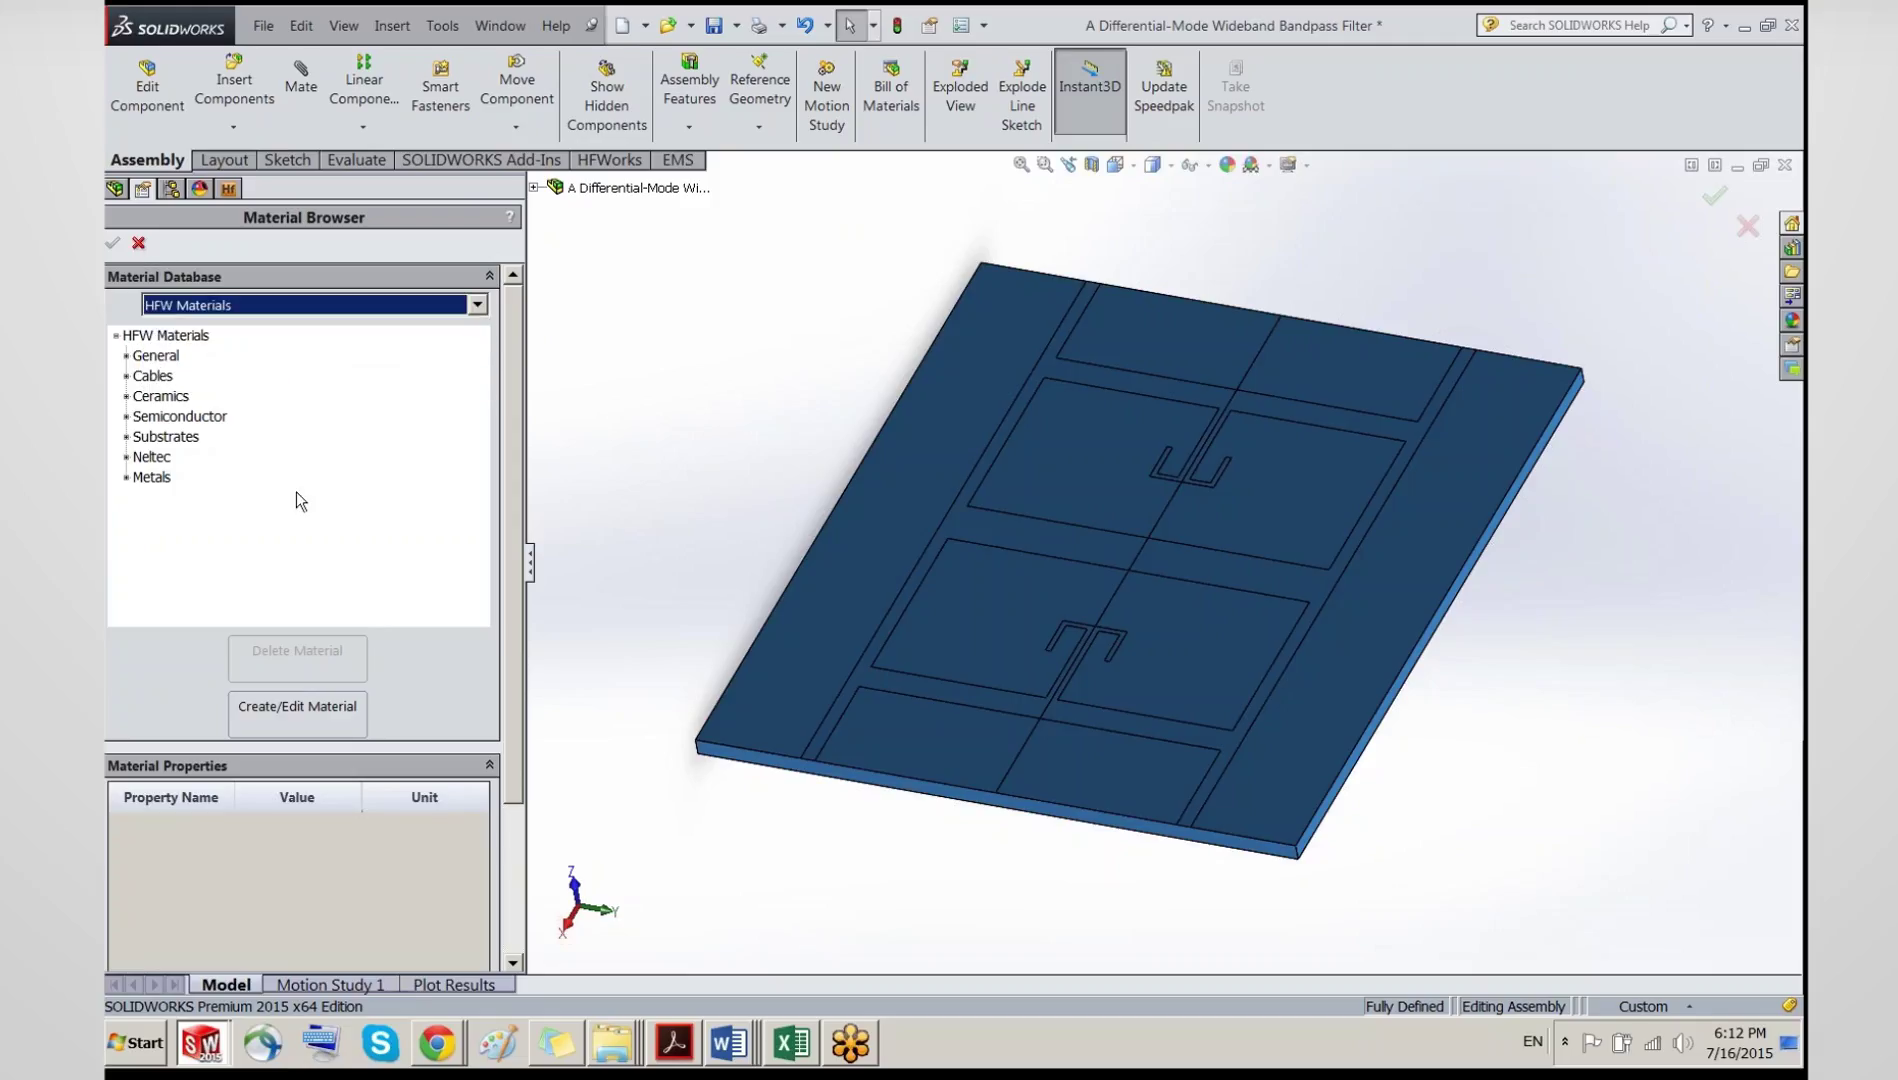
Step: Apply Duroid 5870 from the Rogers Corp. substrates to Substrate-1 and check its material properties
left_click(126, 437)
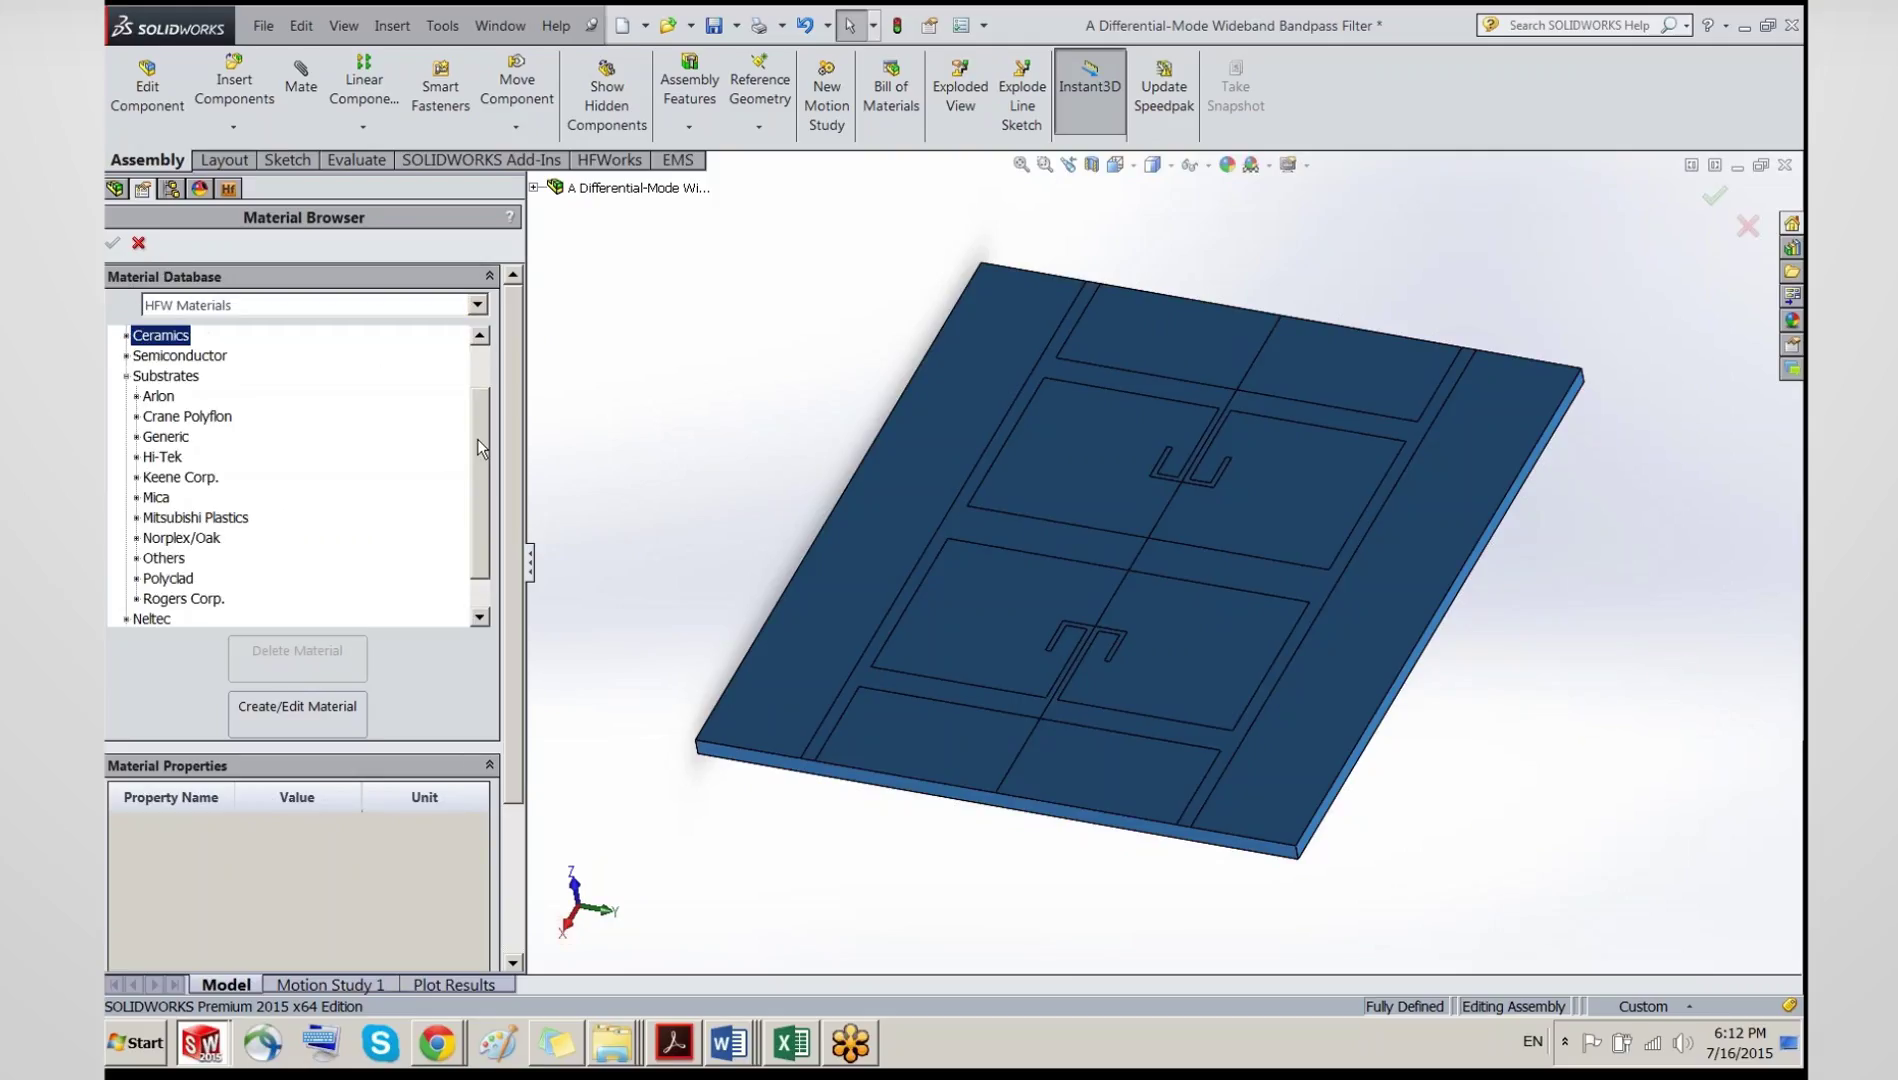
scroll(477, 443, "down", 1)
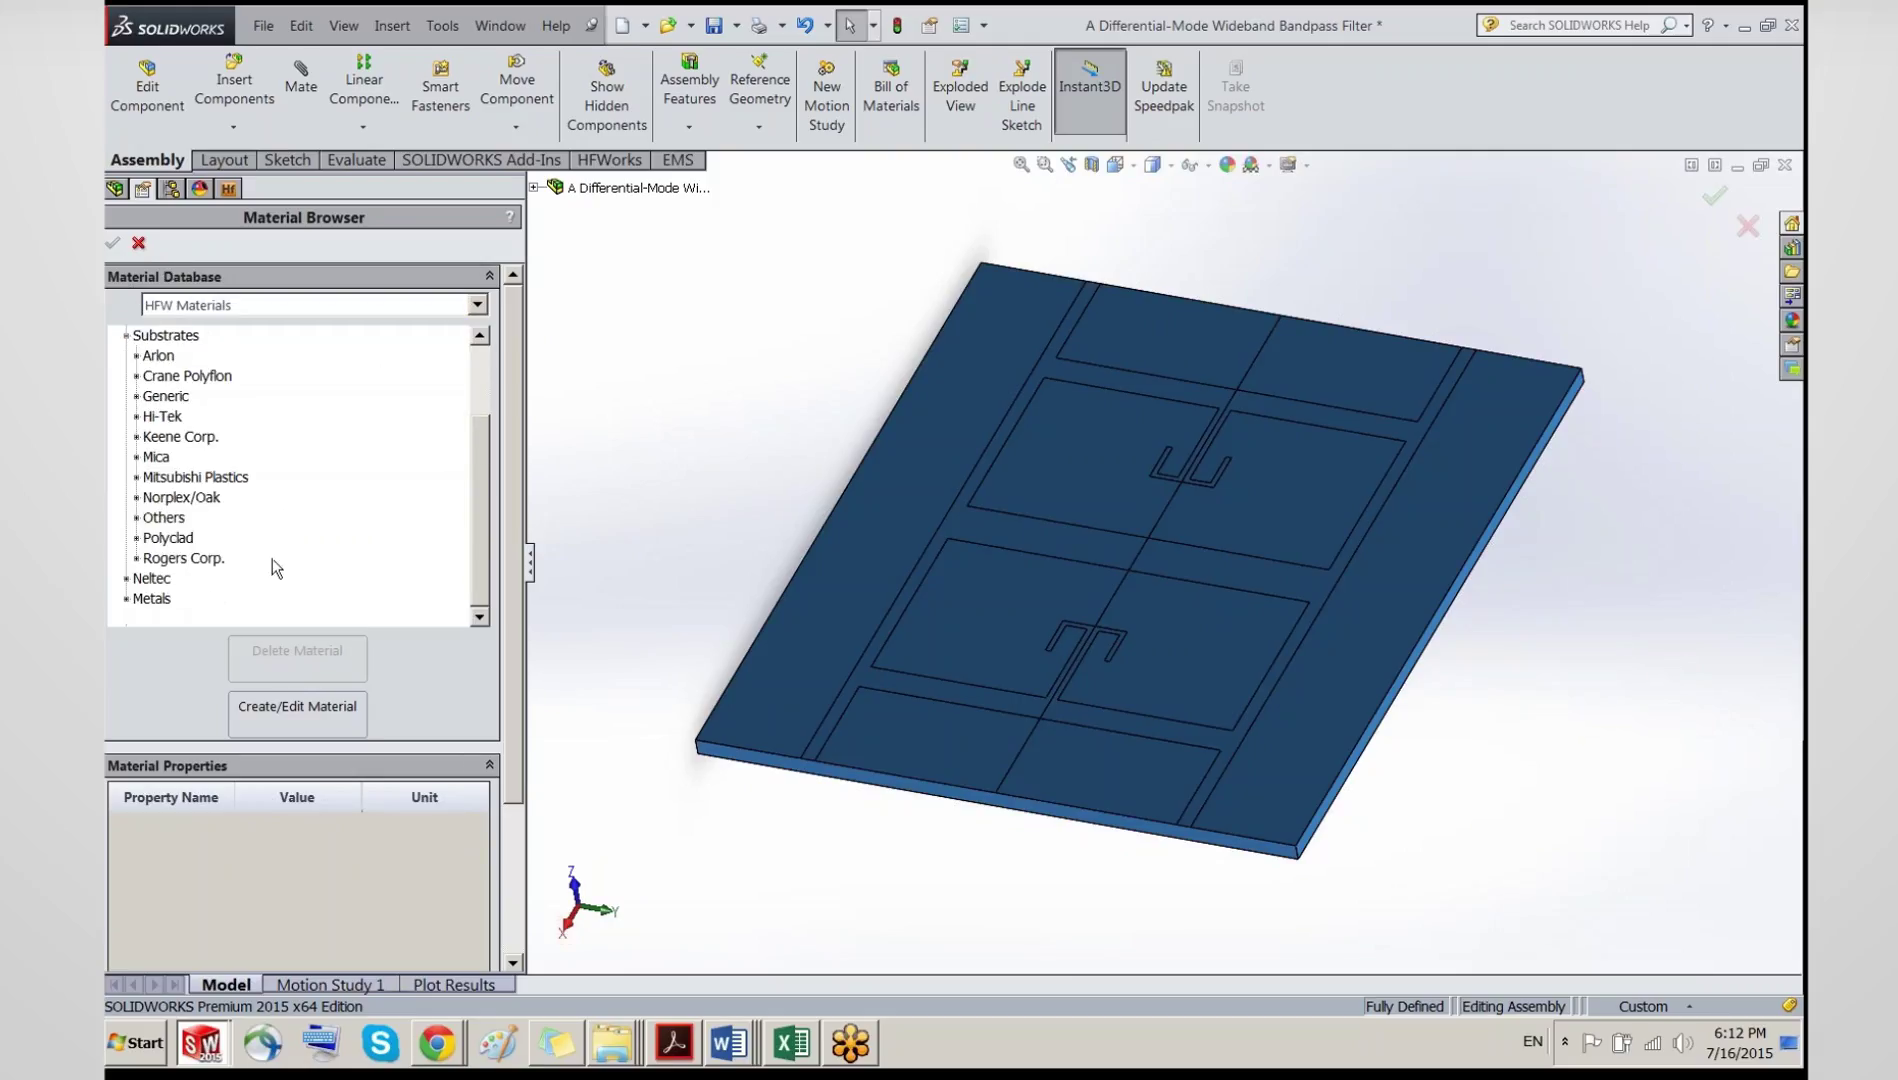
left_click(136, 558)
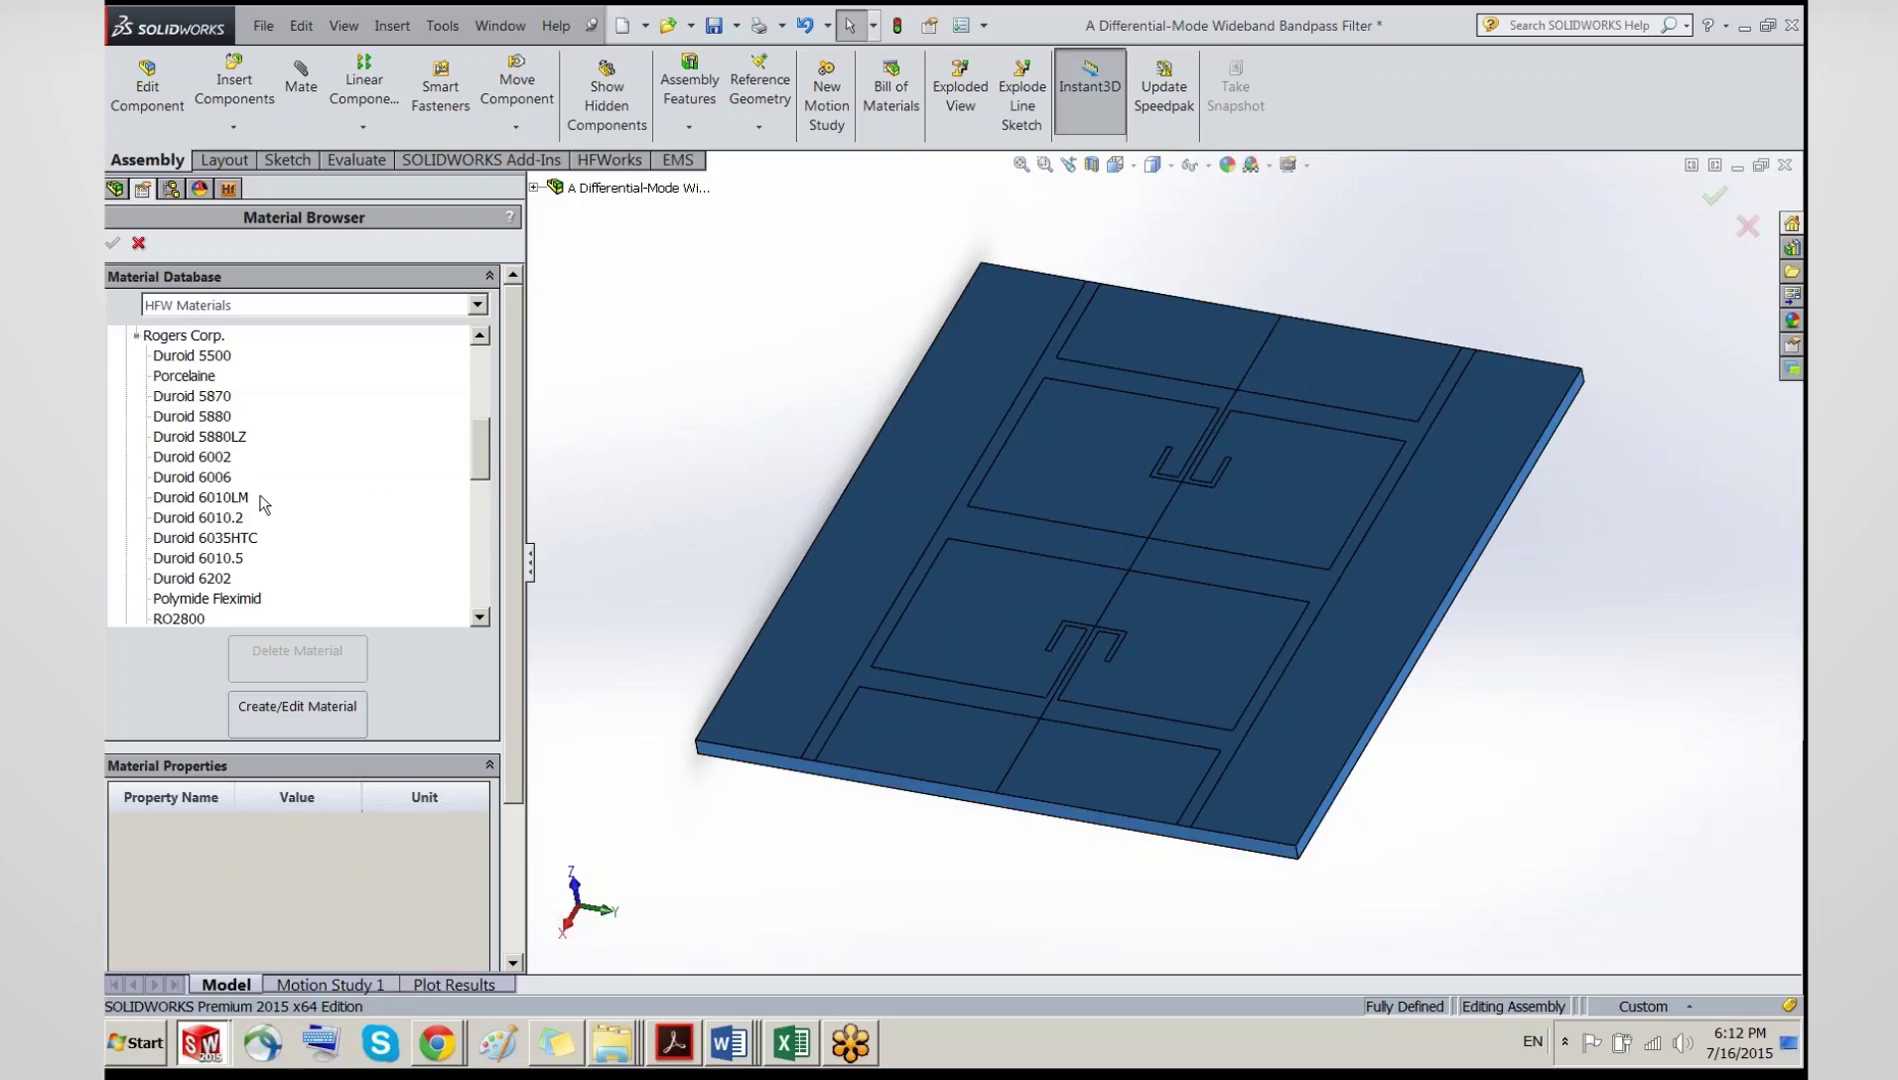
left_click(167, 400)
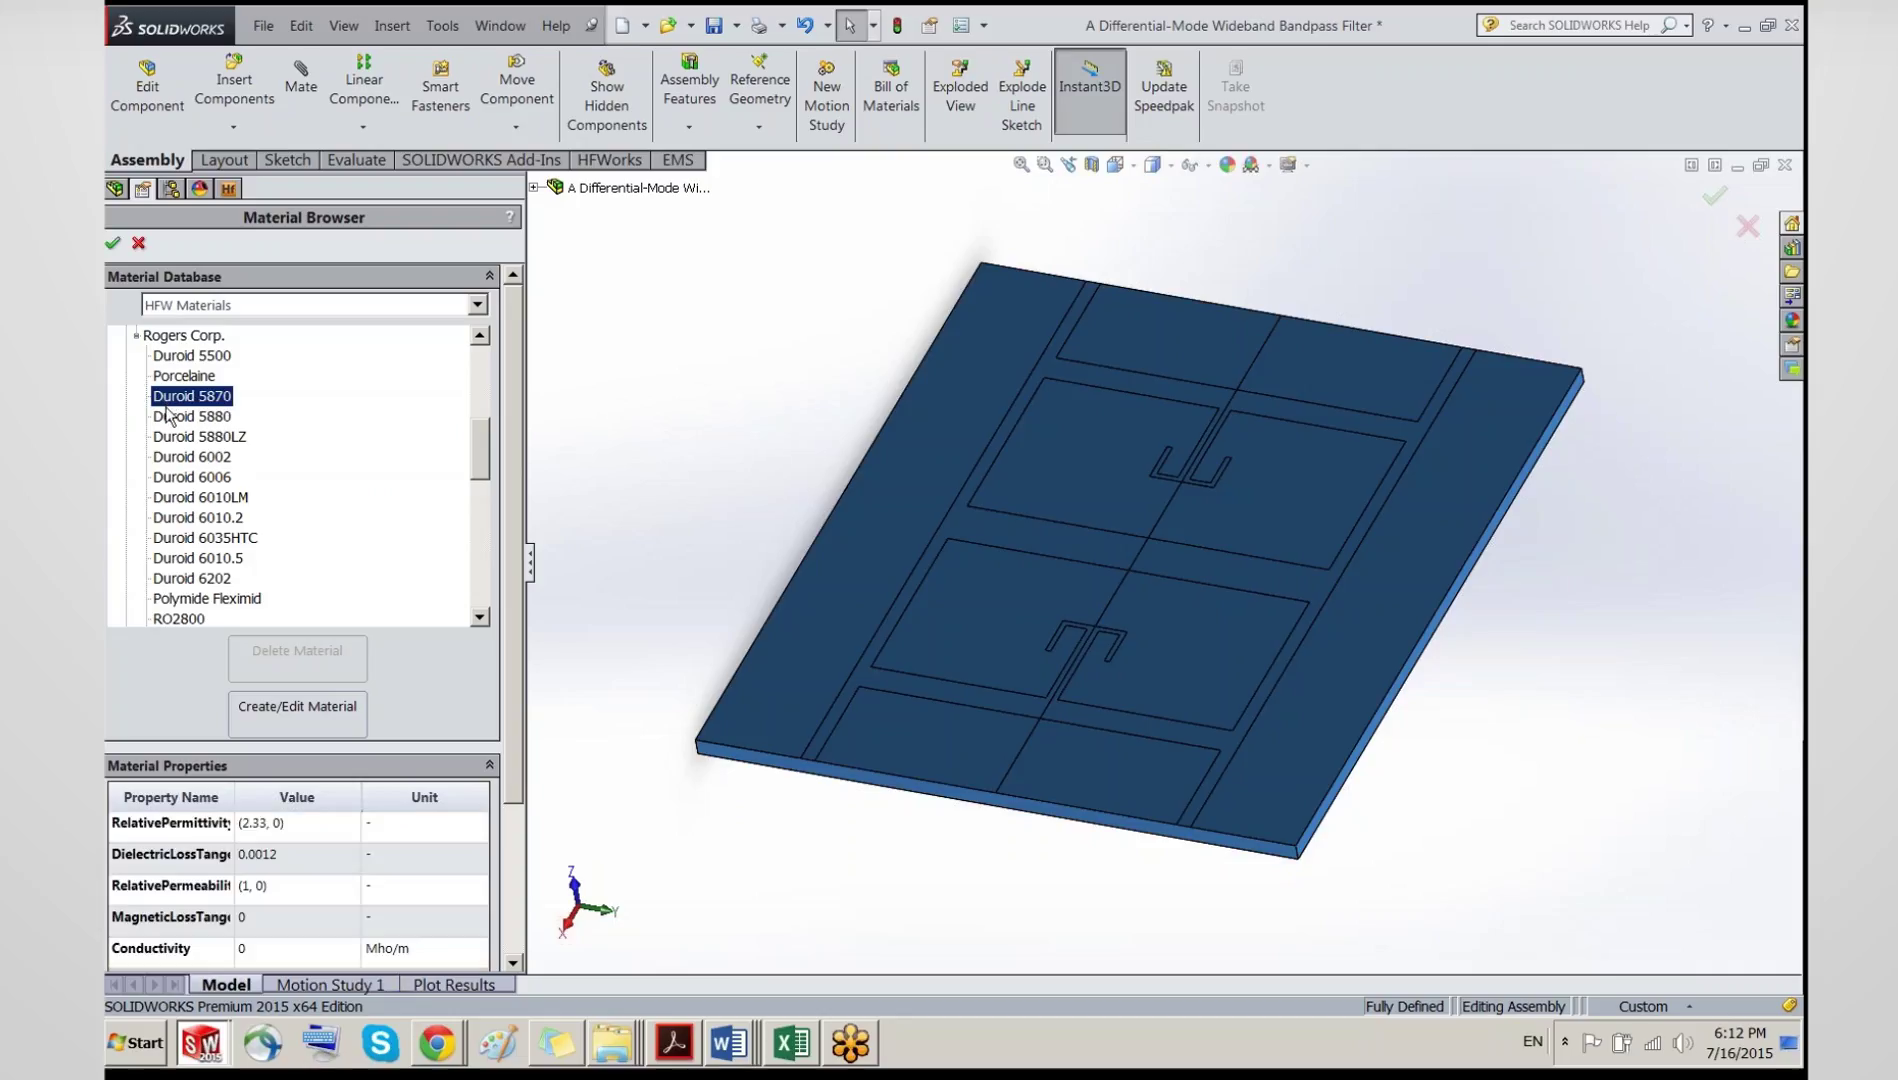
left_click(515, 500)
scroll(518, 762, "down", 3)
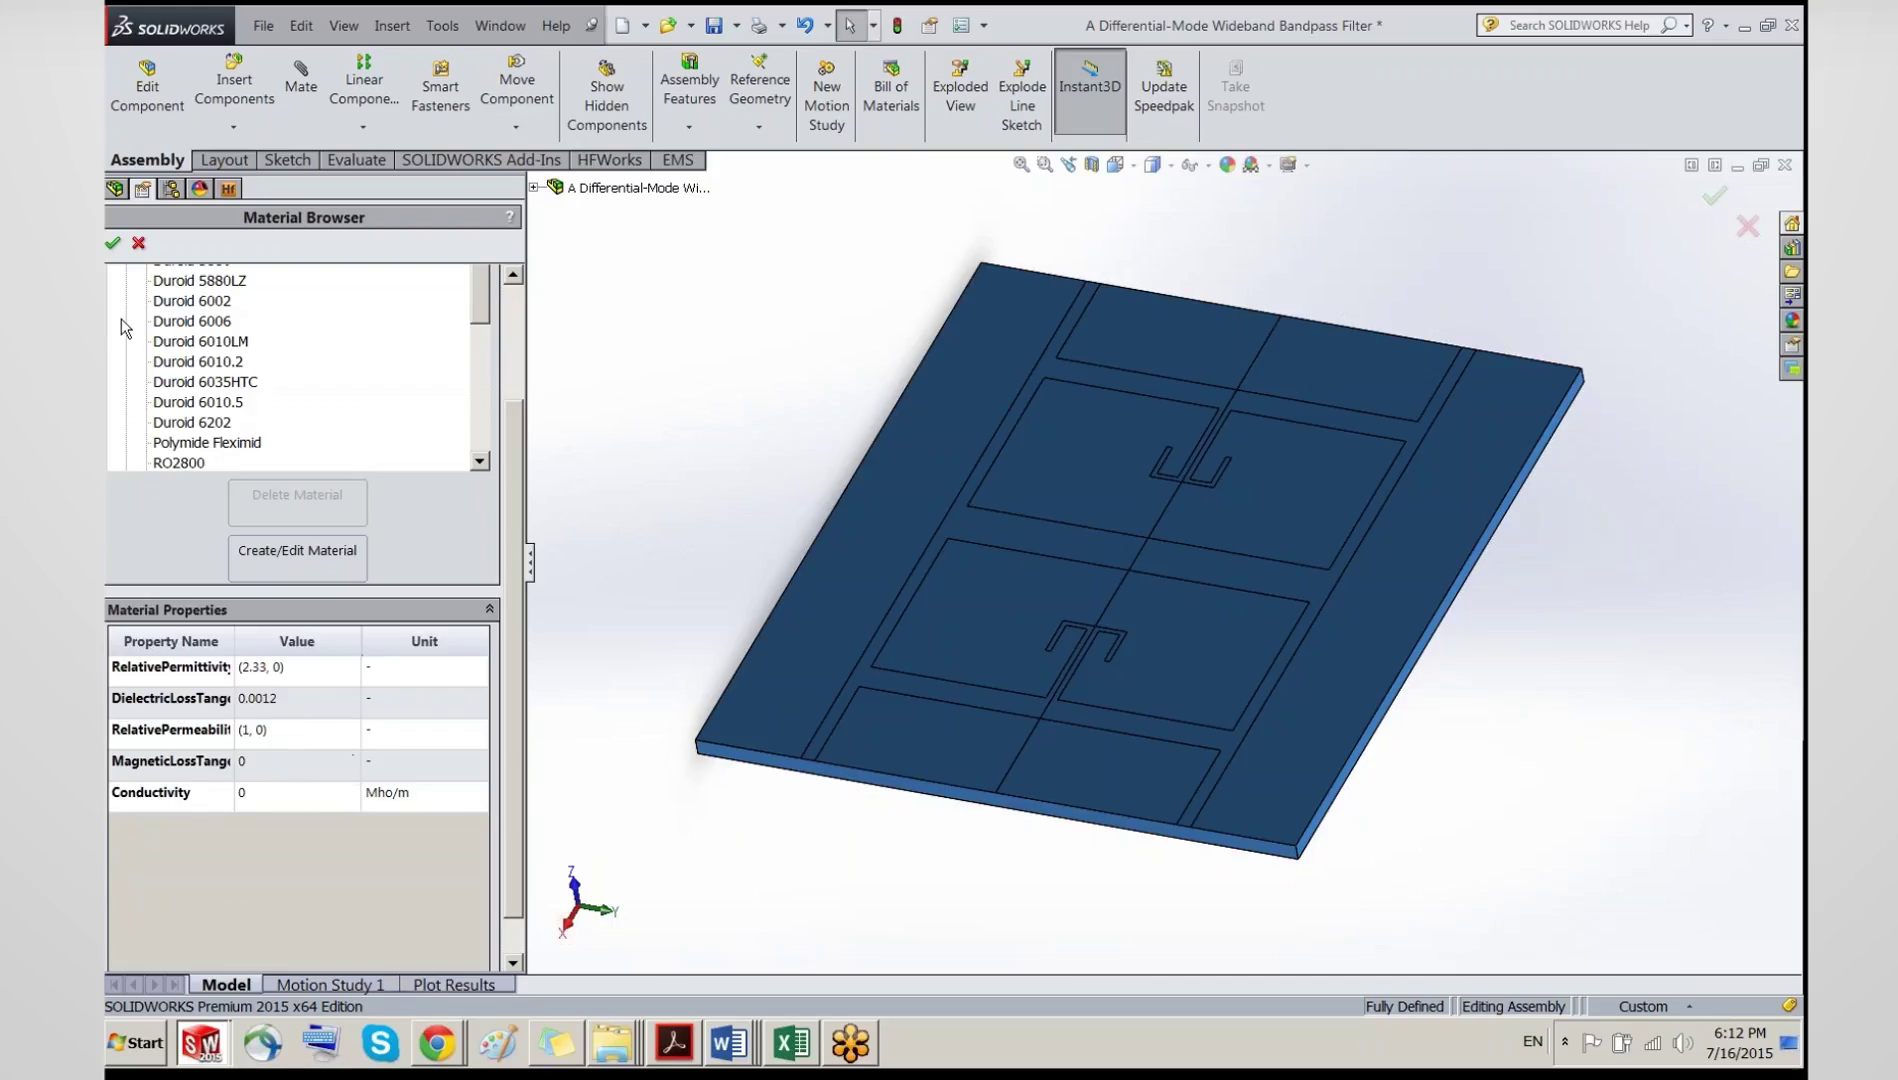
left_click(114, 244)
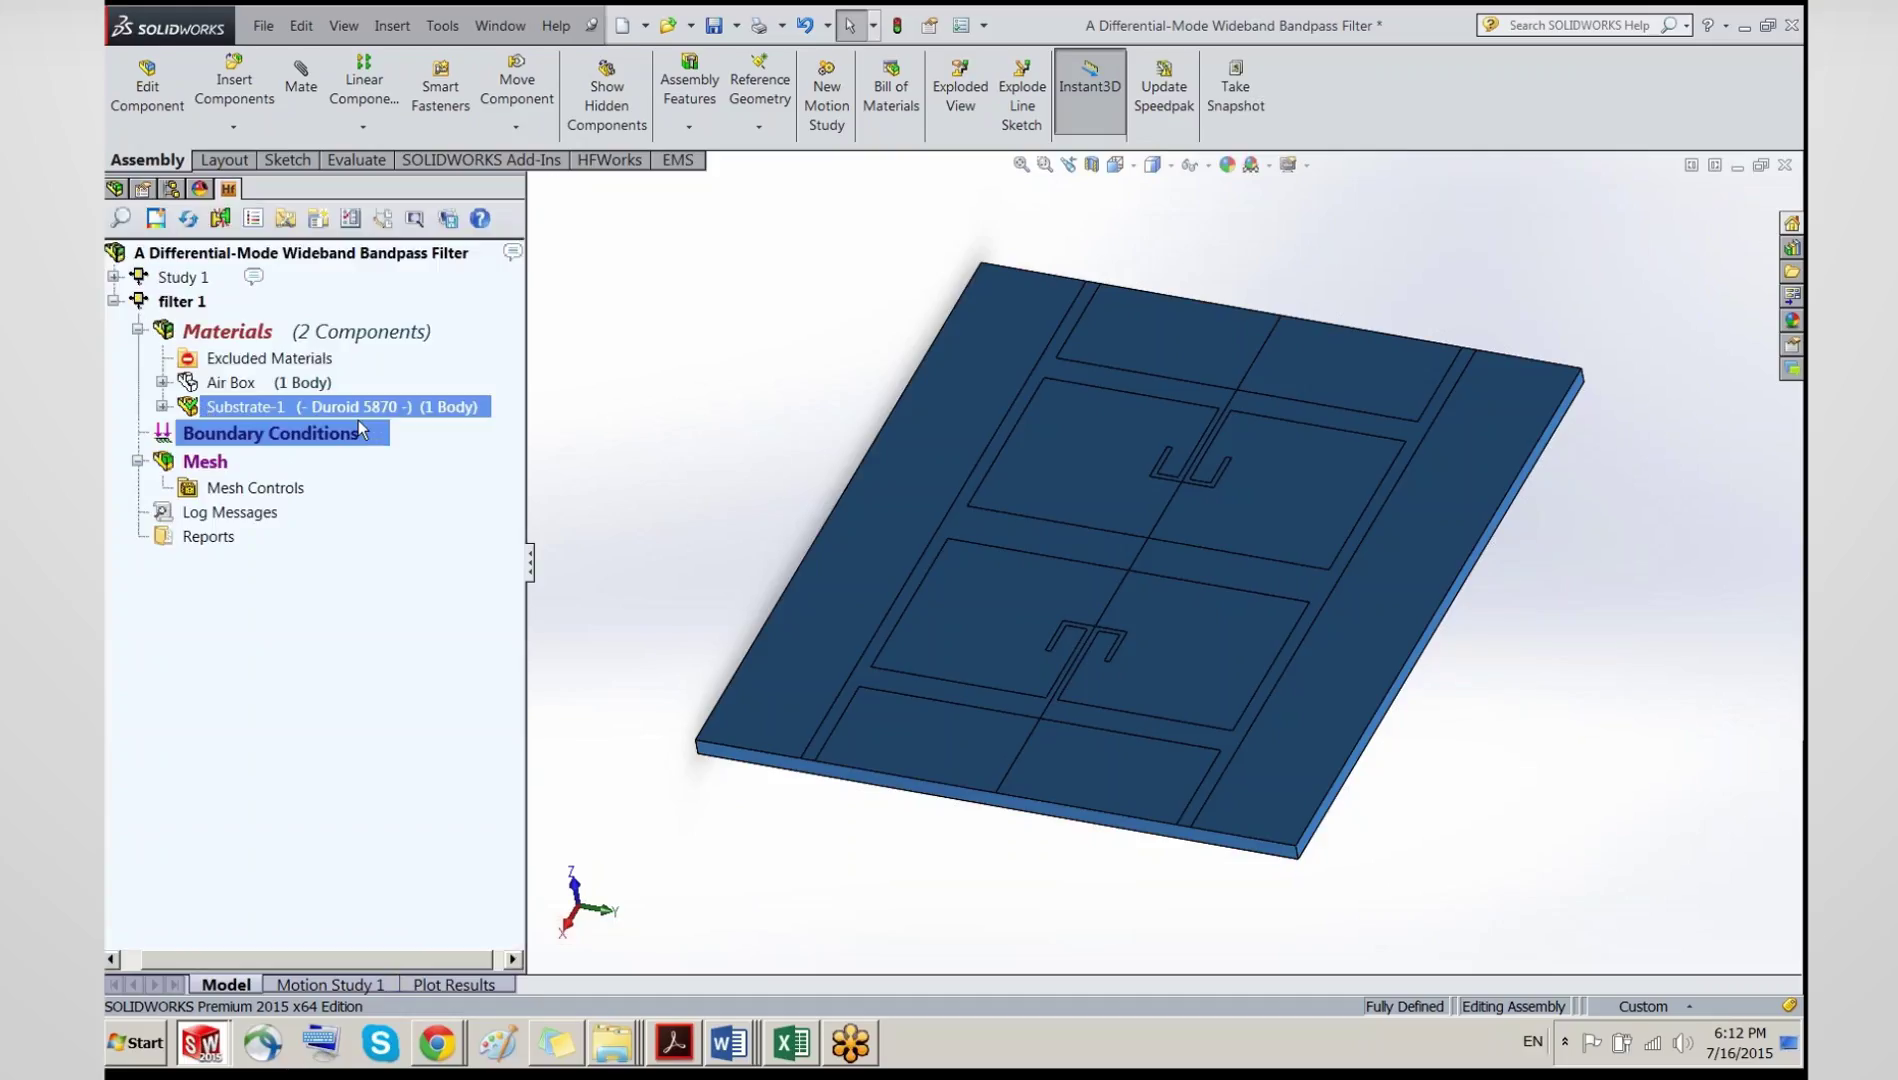
mouse_move(377, 416)
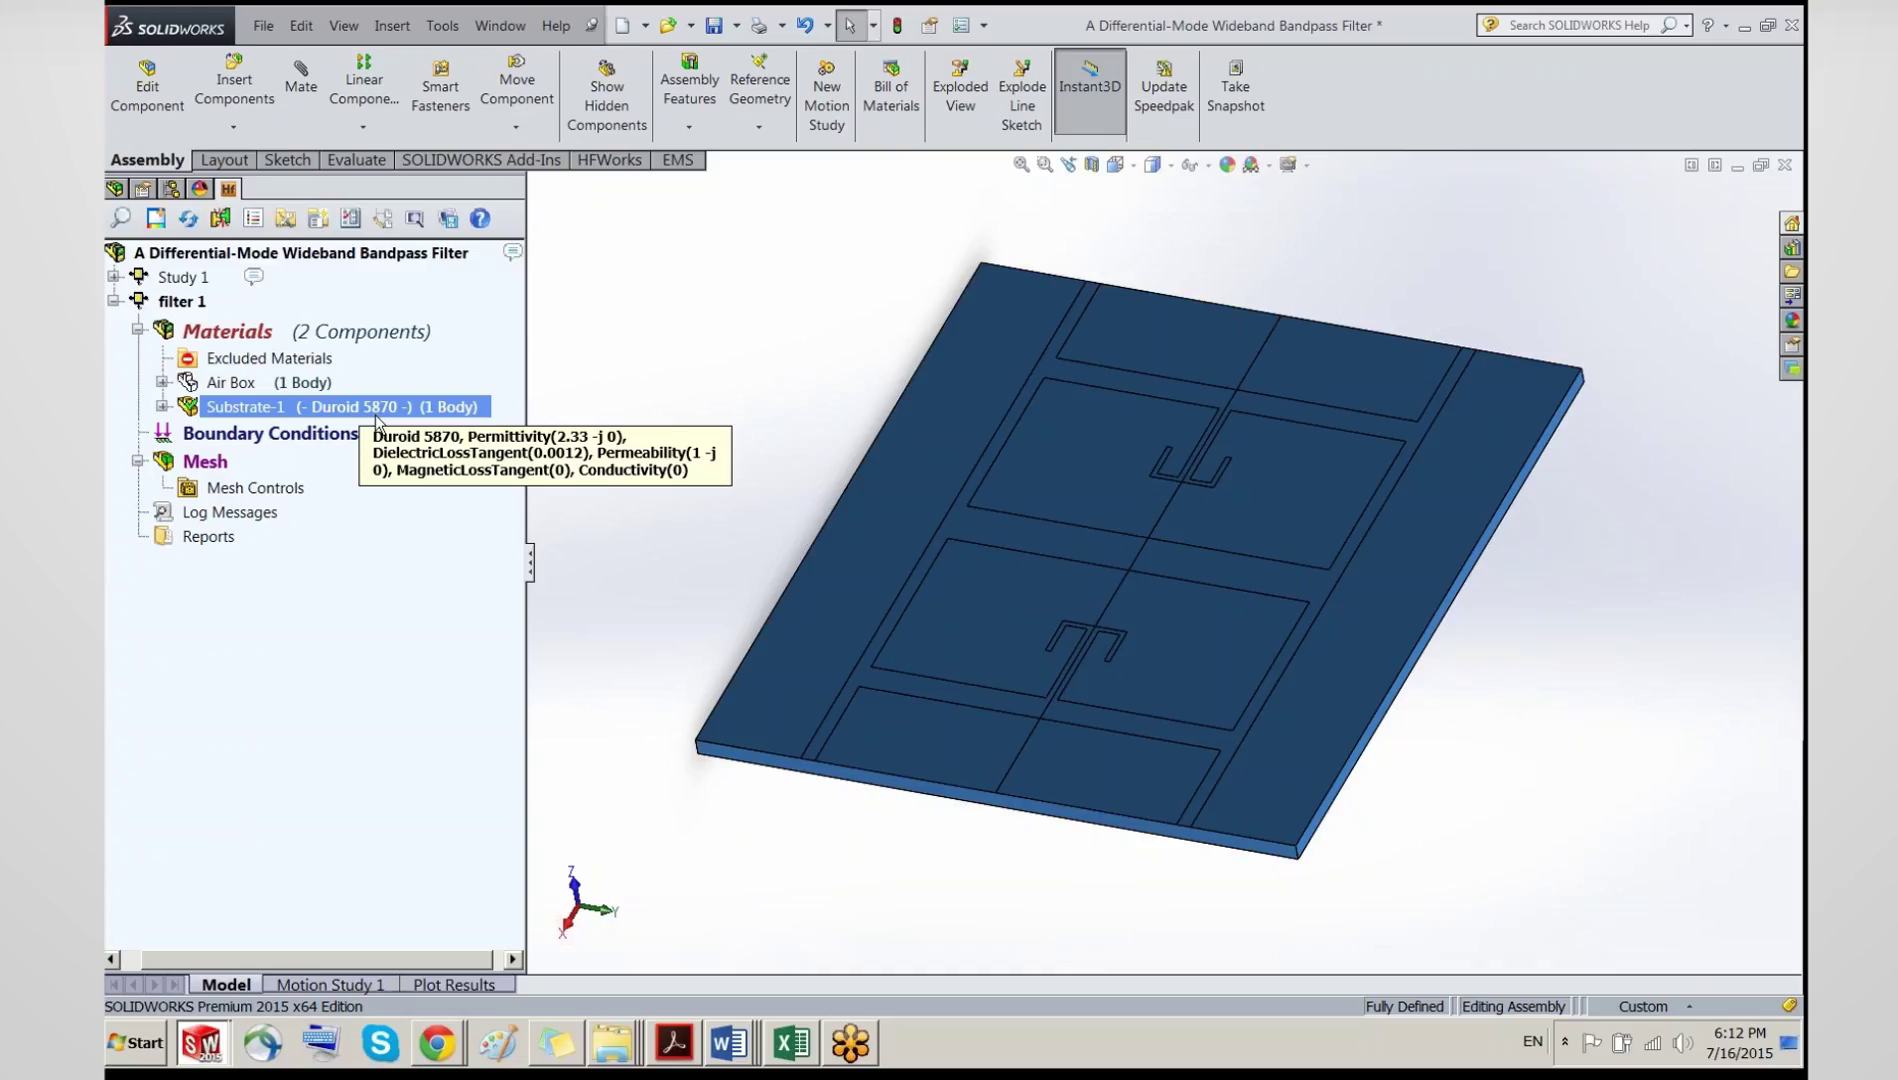
Step: Assign Air from the favorite materials to the Air Box body
right_click(297, 380)
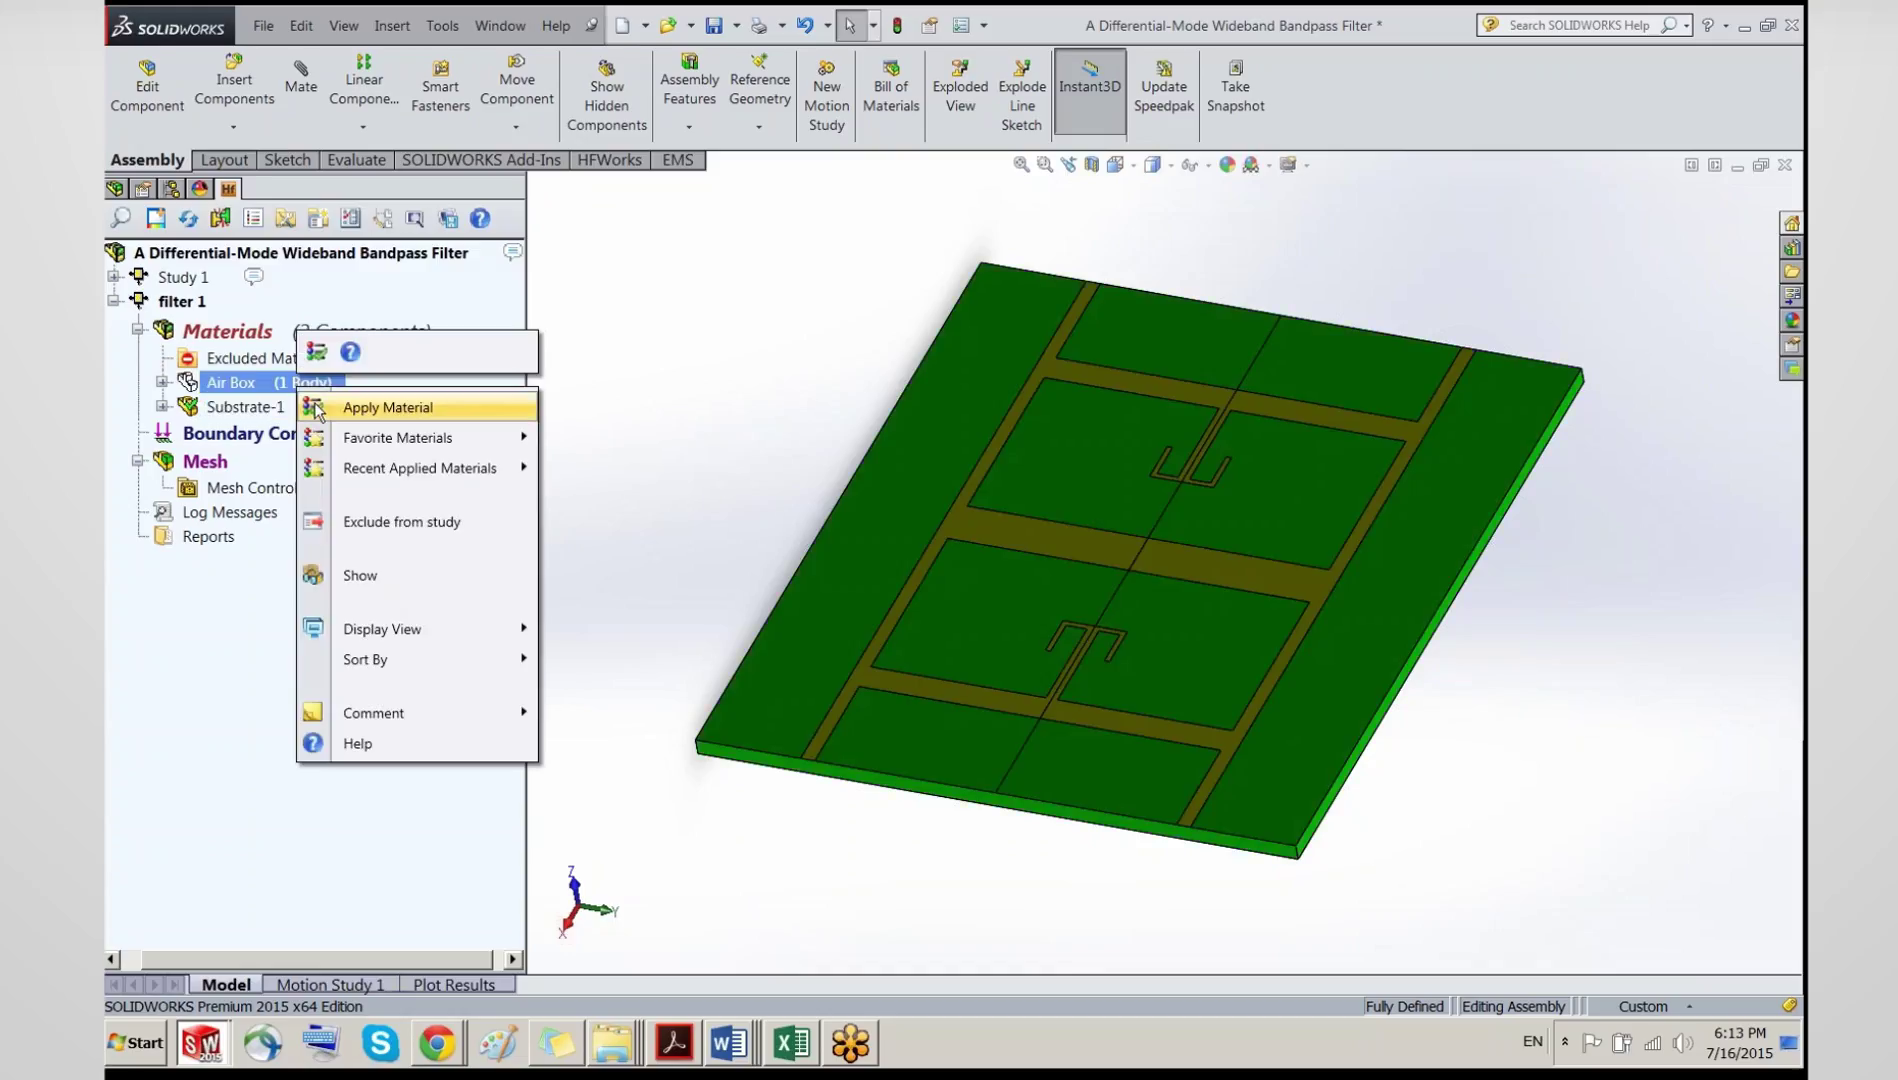
mouse_move(450, 440)
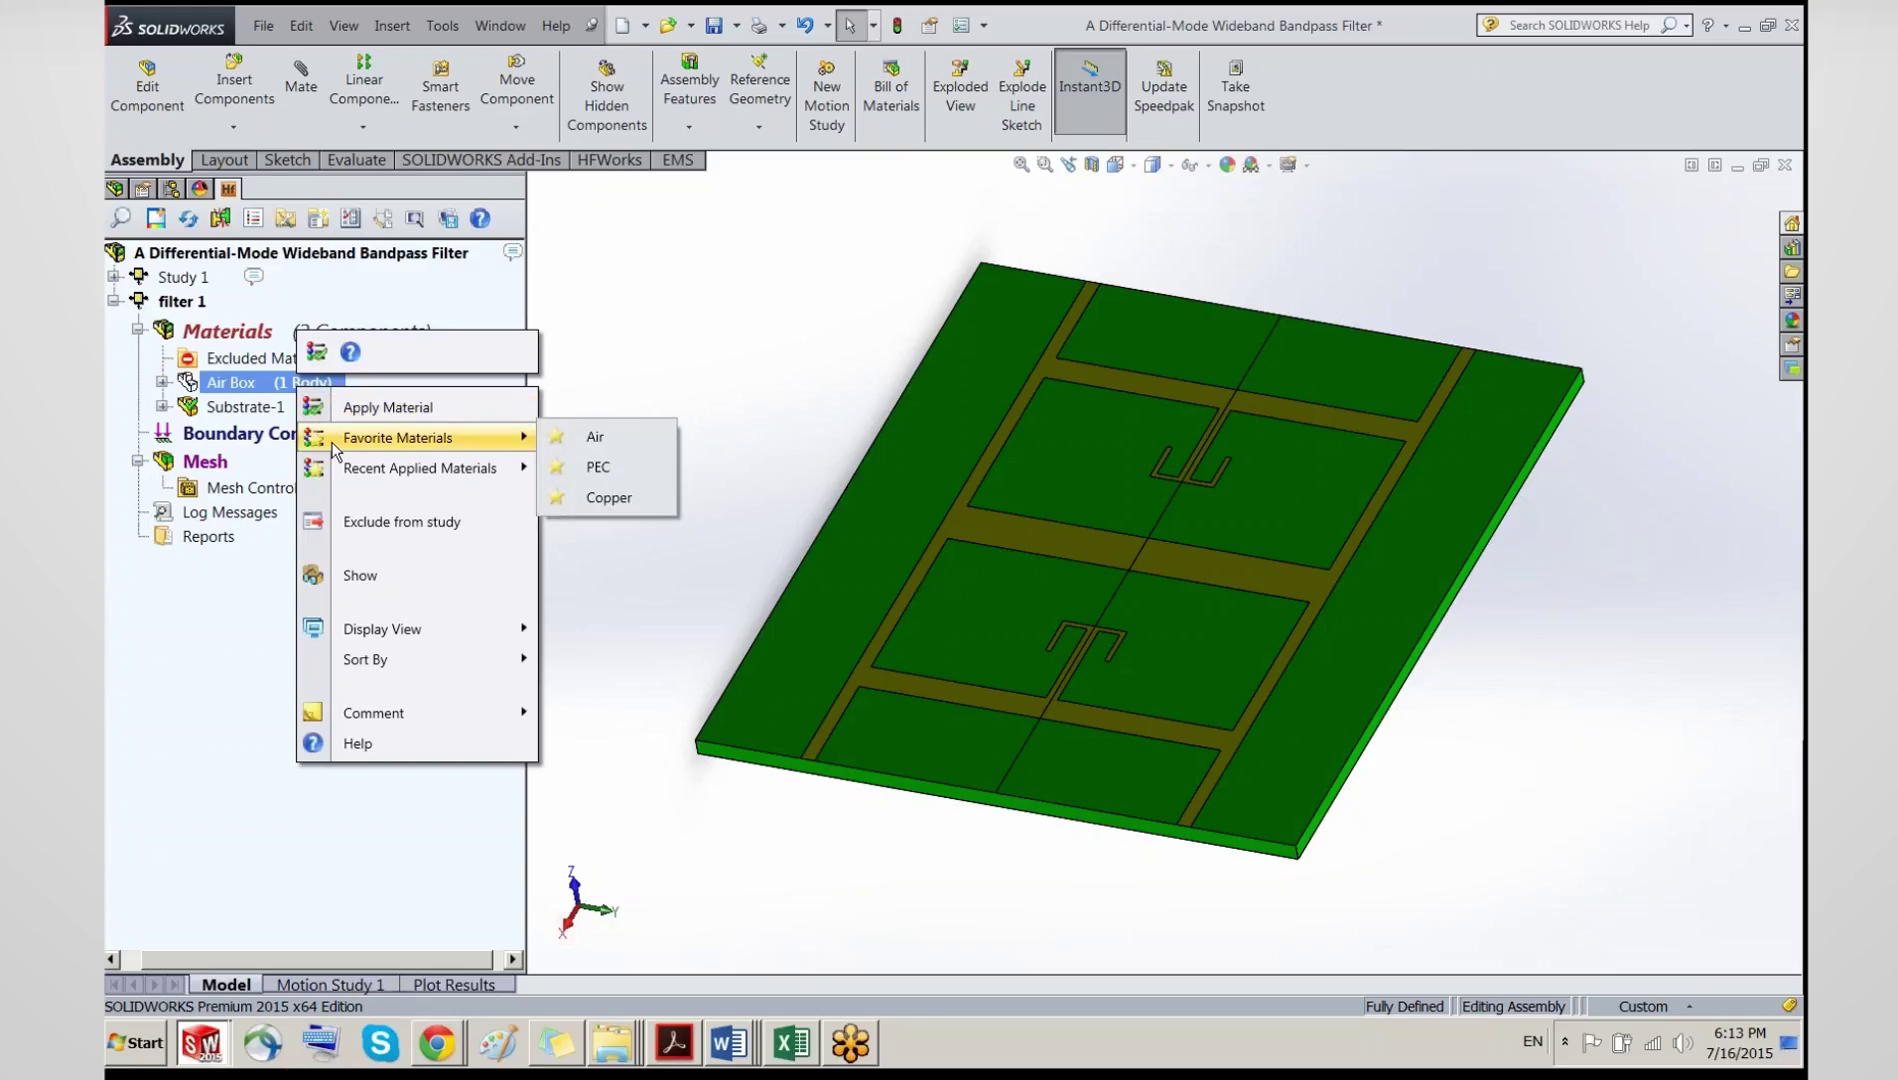
left_click(608, 439)
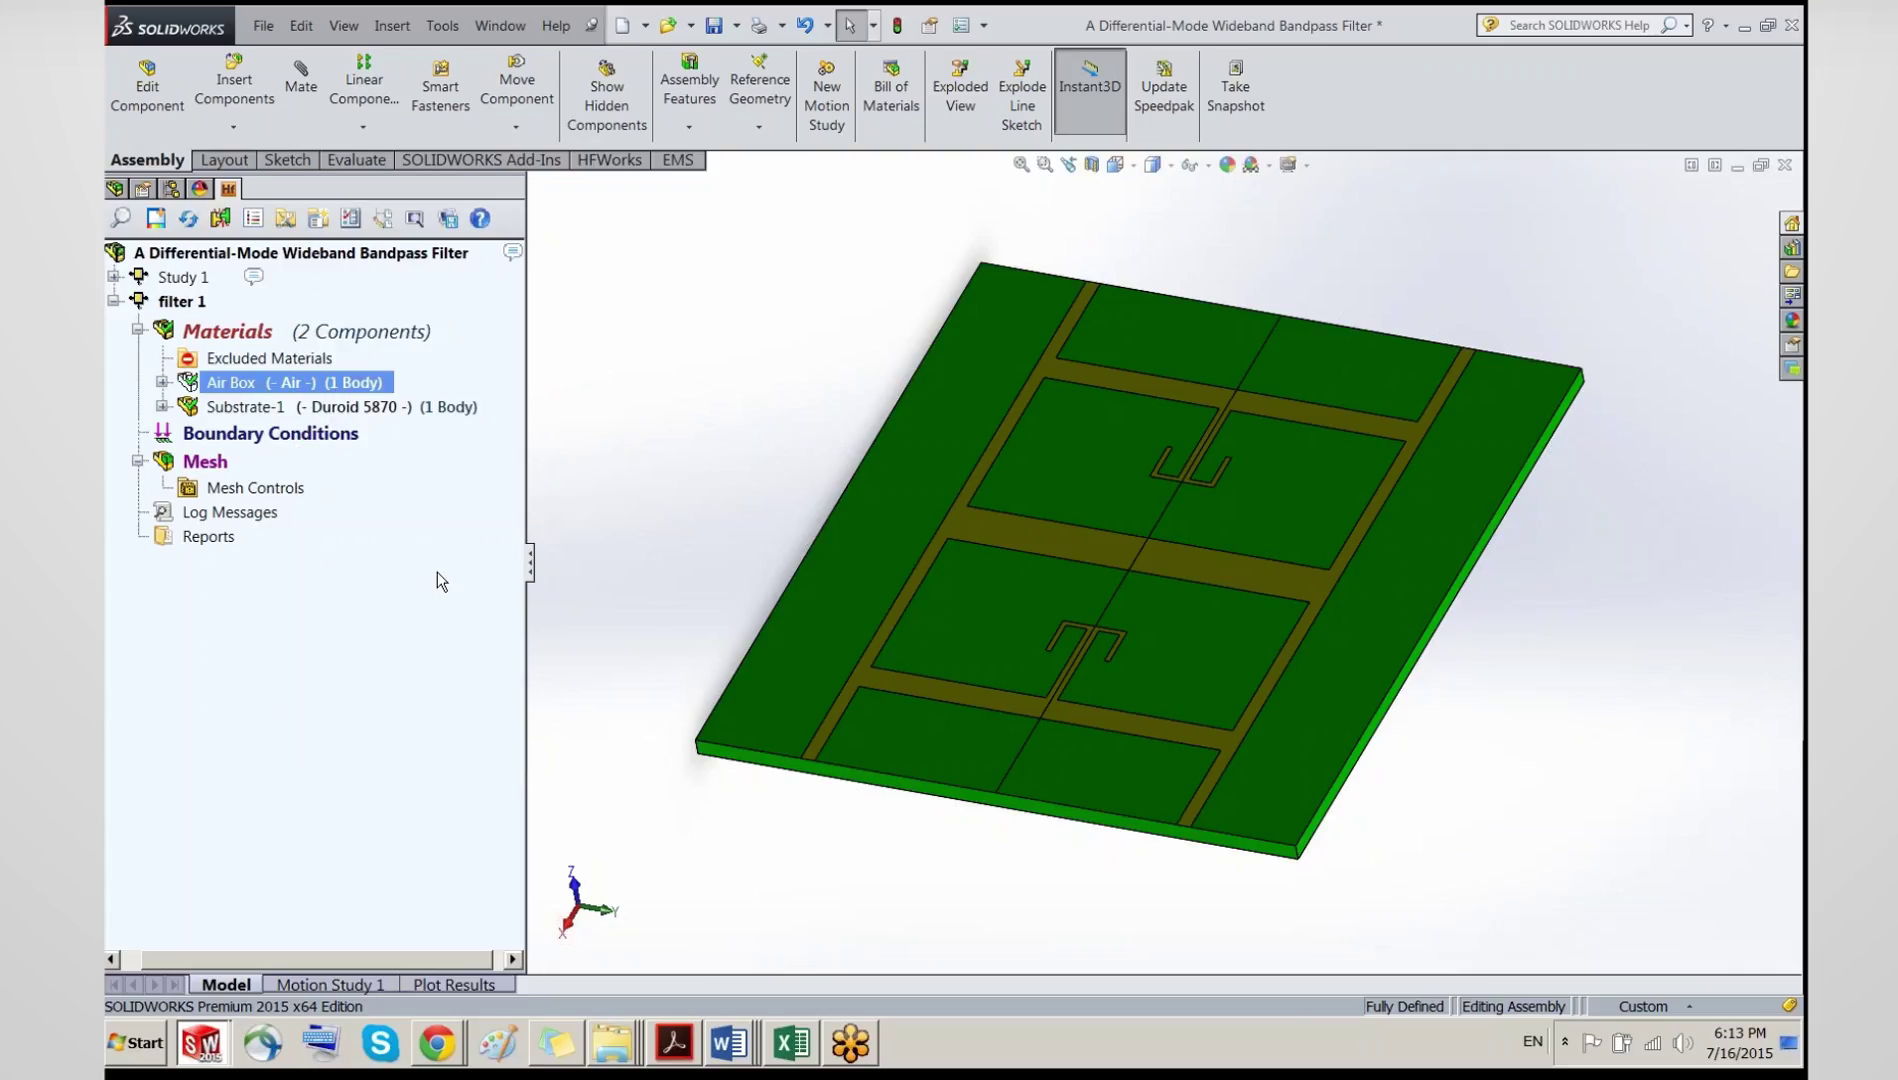
left_click(138, 329)
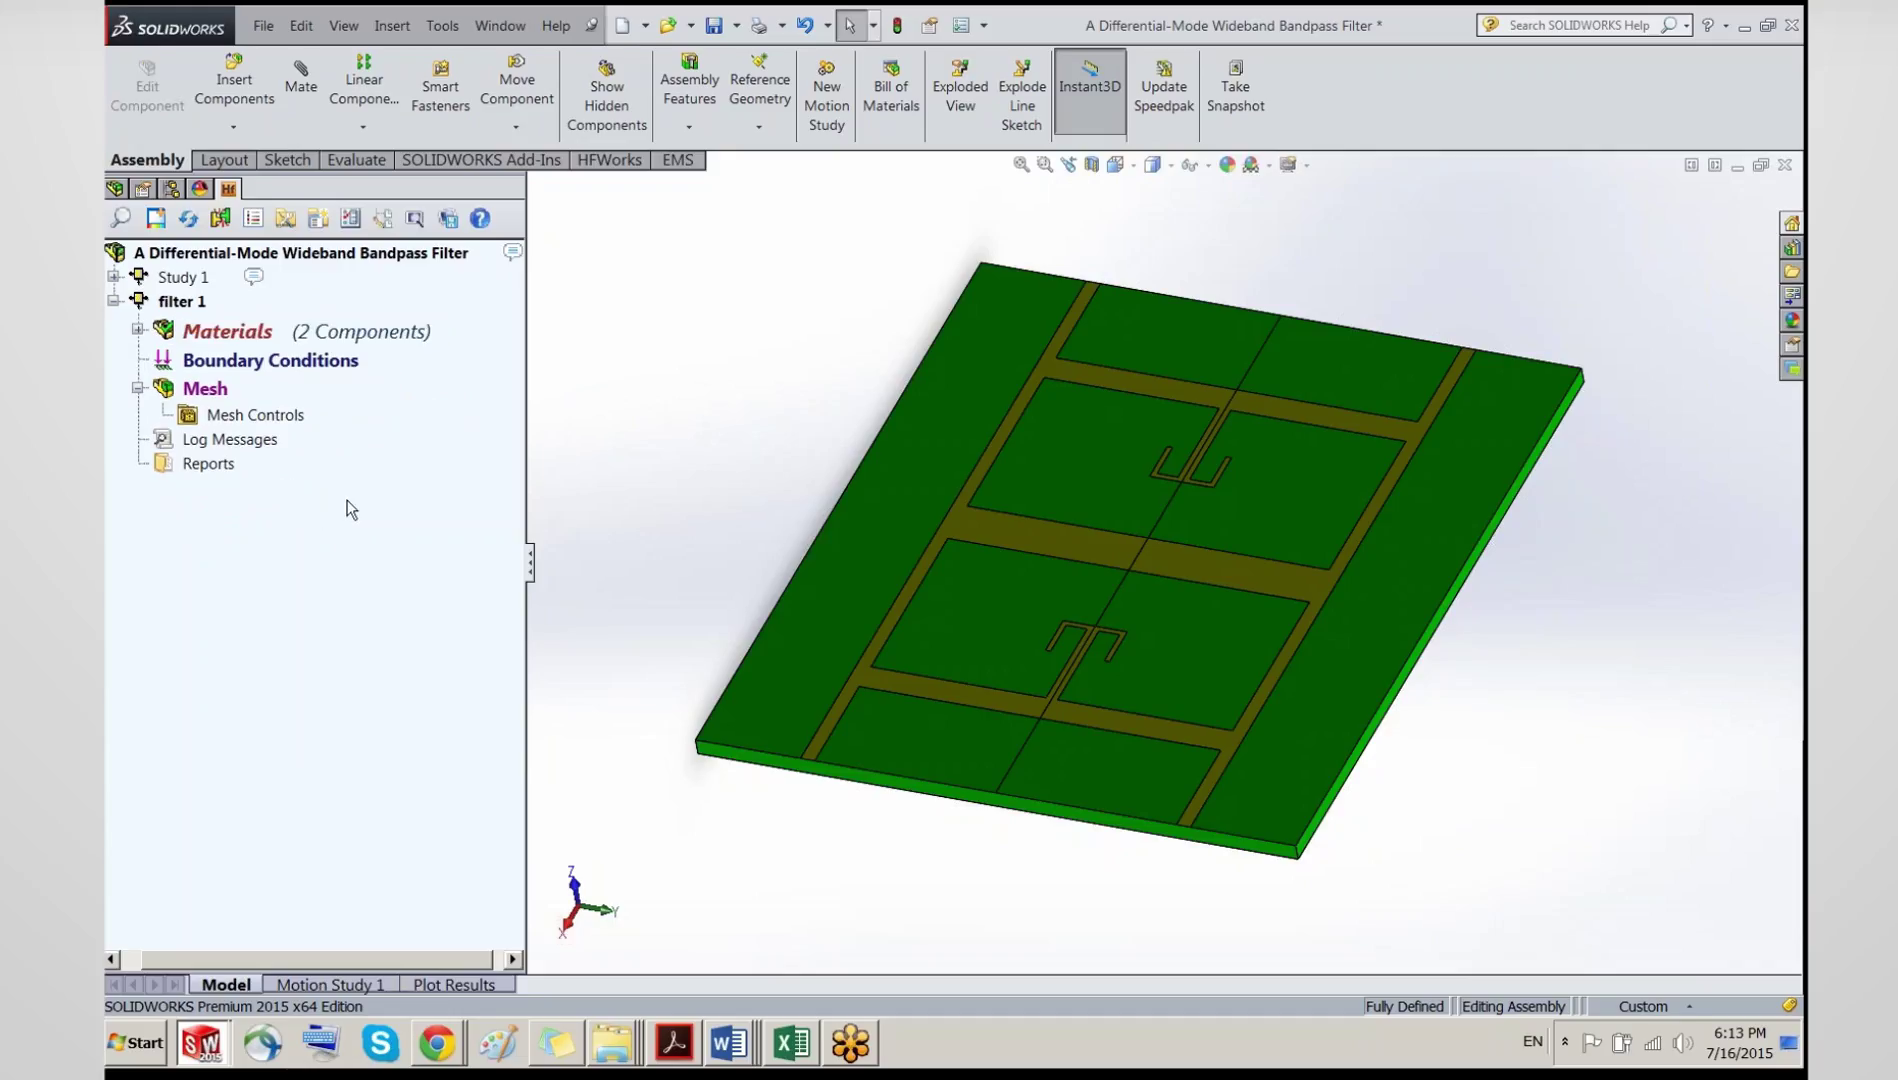
left_click(138, 329)
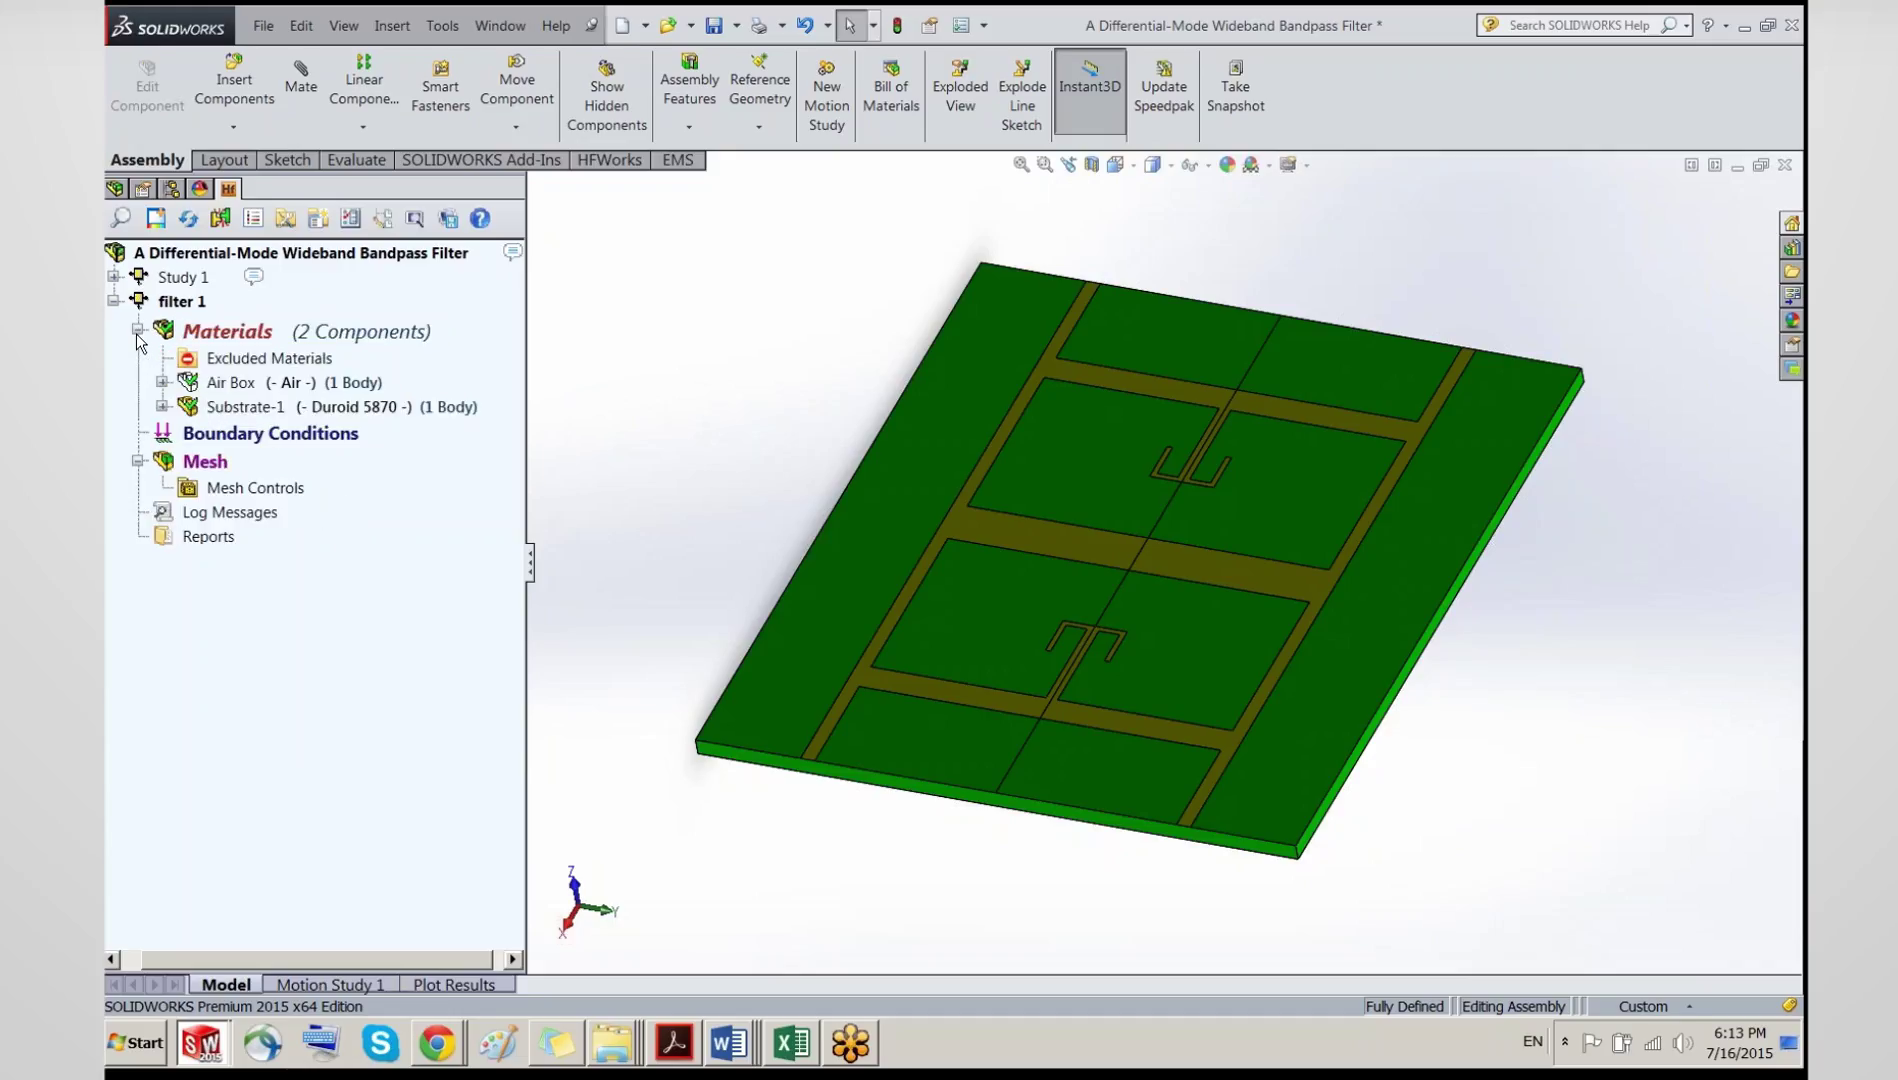
Step: Show the Air Box body above the substrate in the model
left_click(228, 383)
right_click(228, 383)
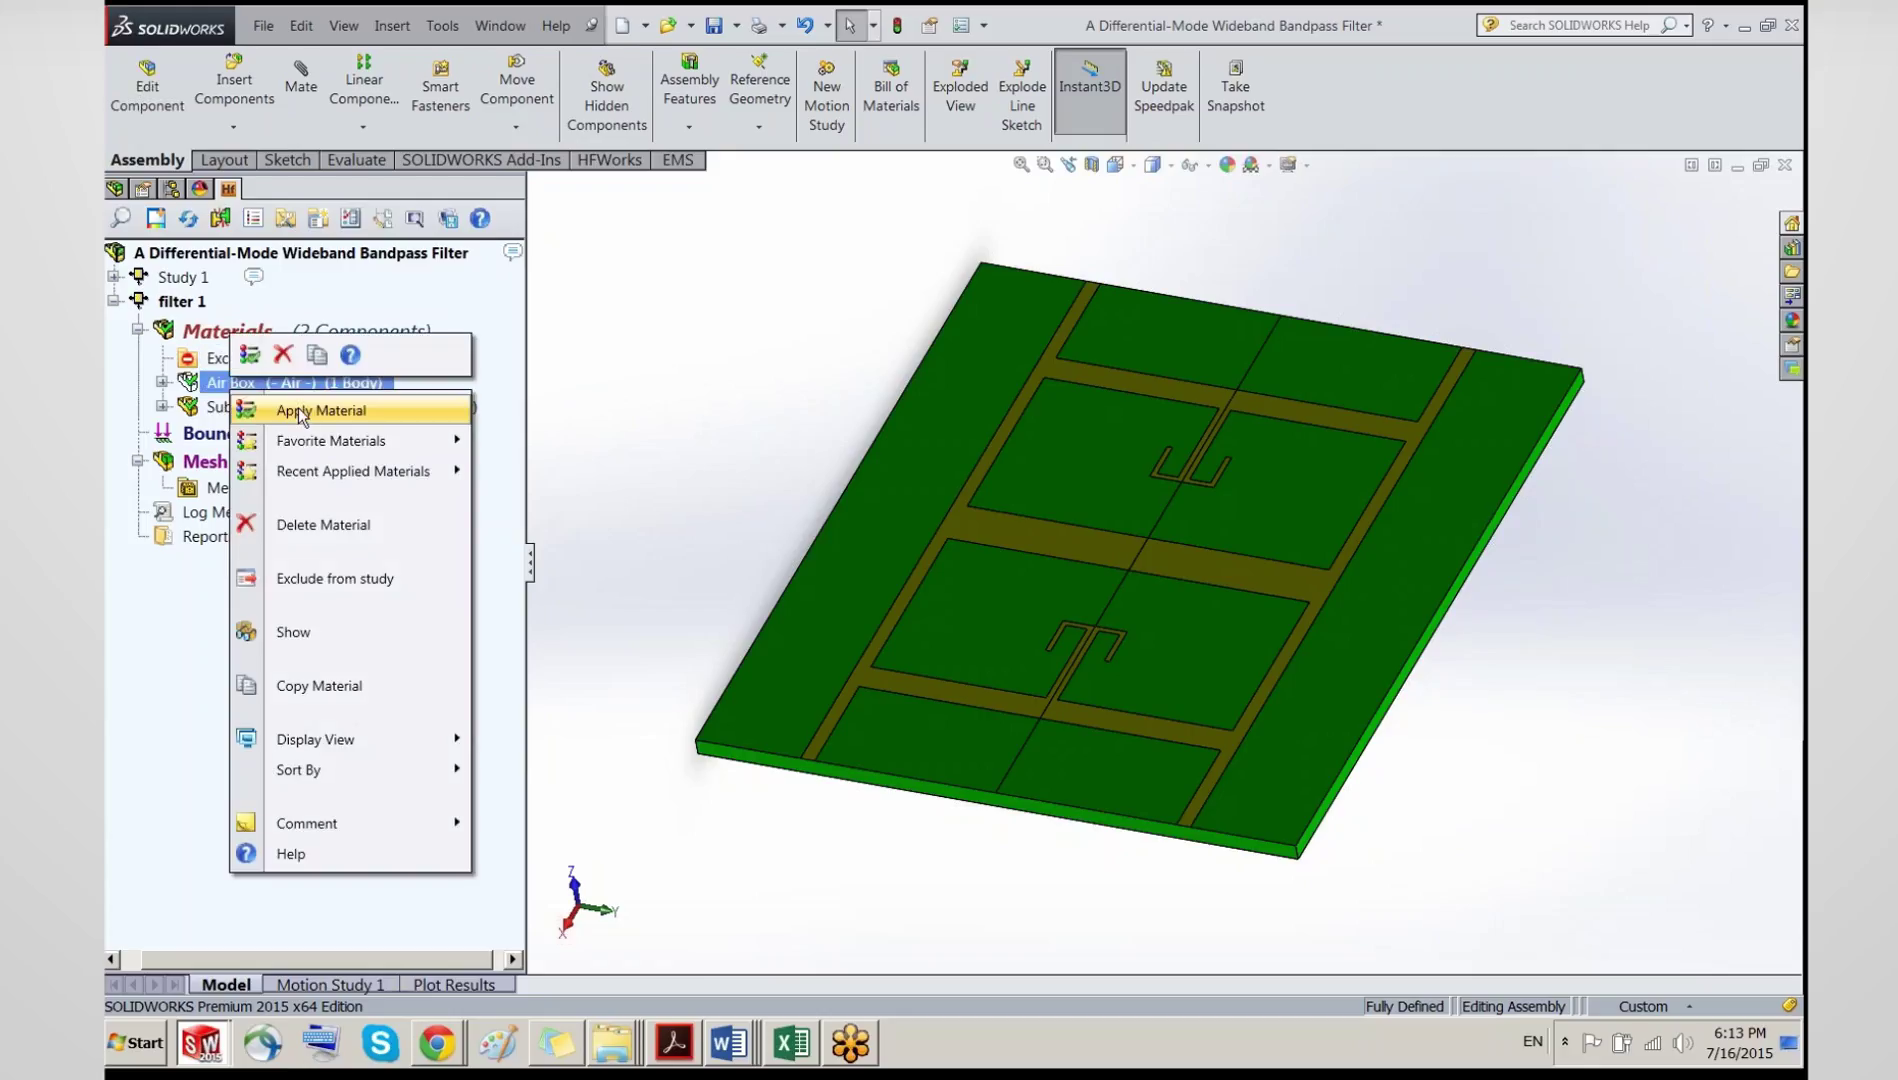
left_click(188, 385)
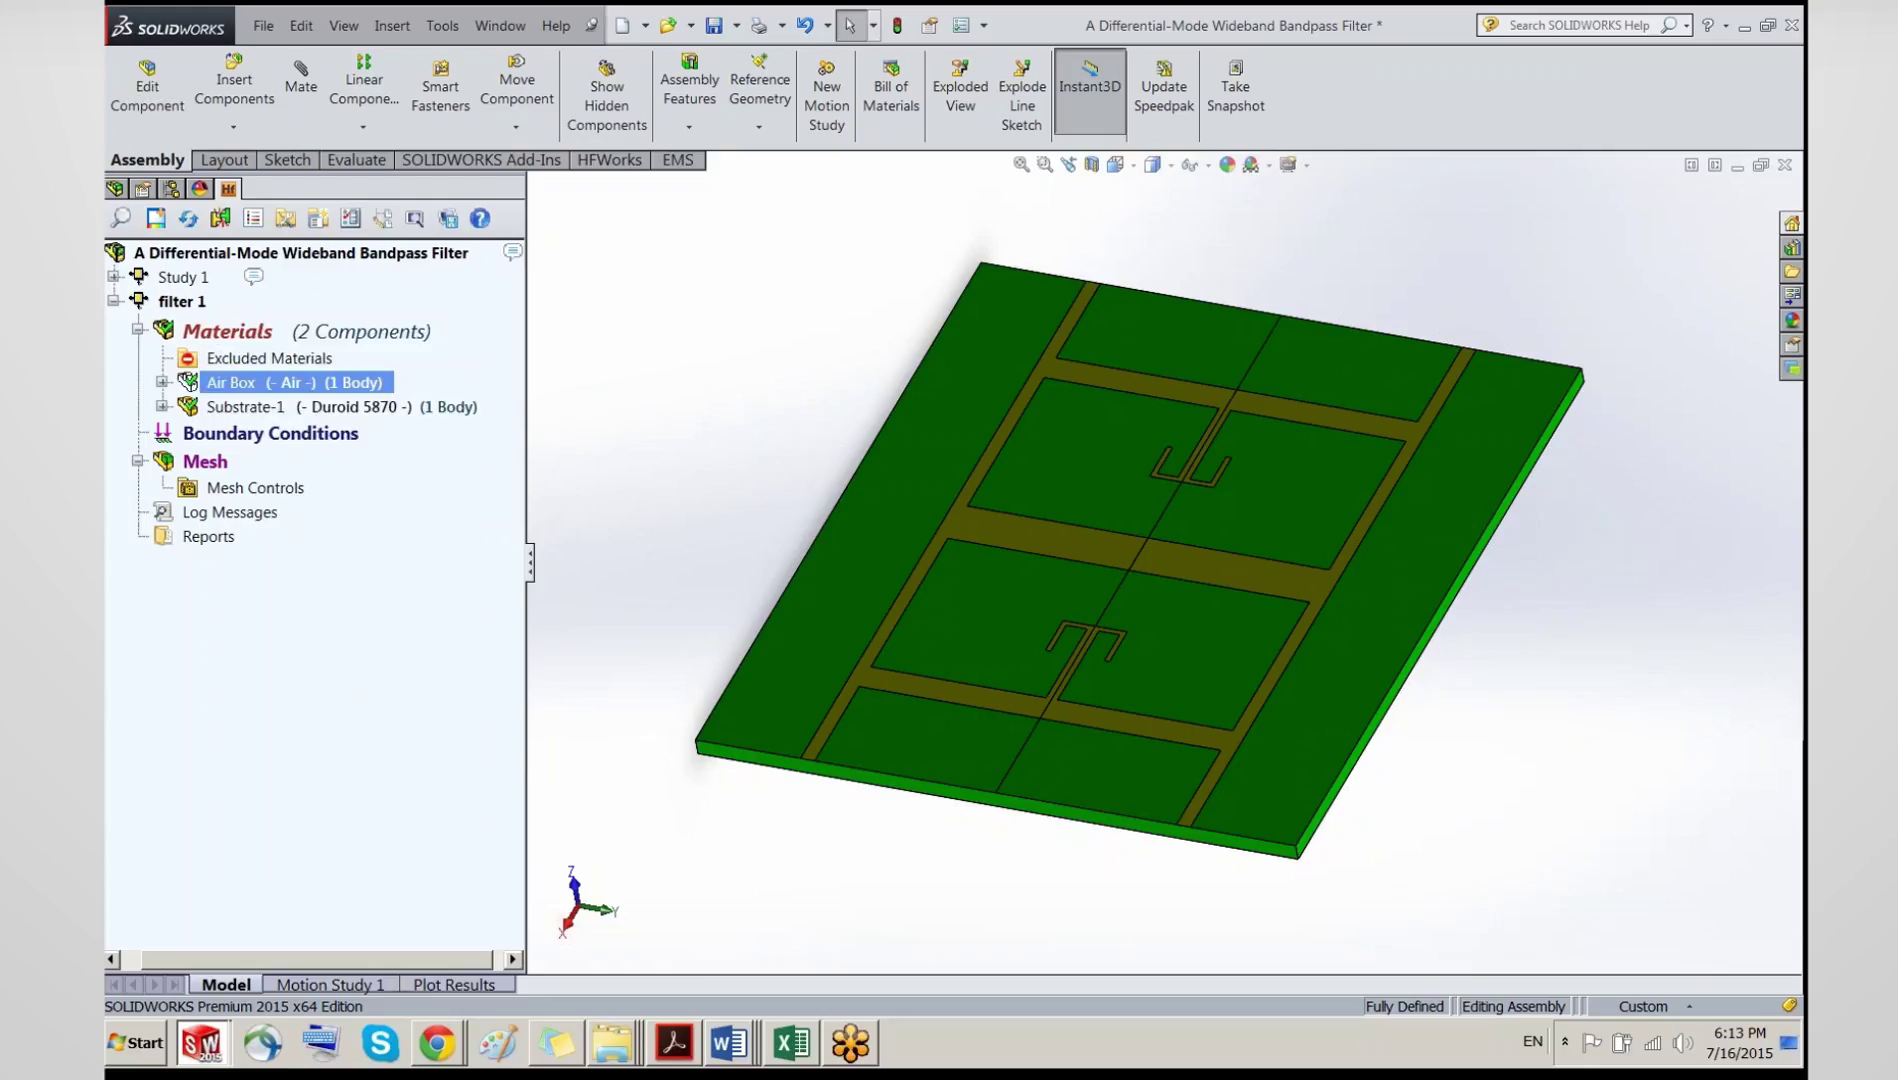
middle_click_drag(640, 340, 650, 270)
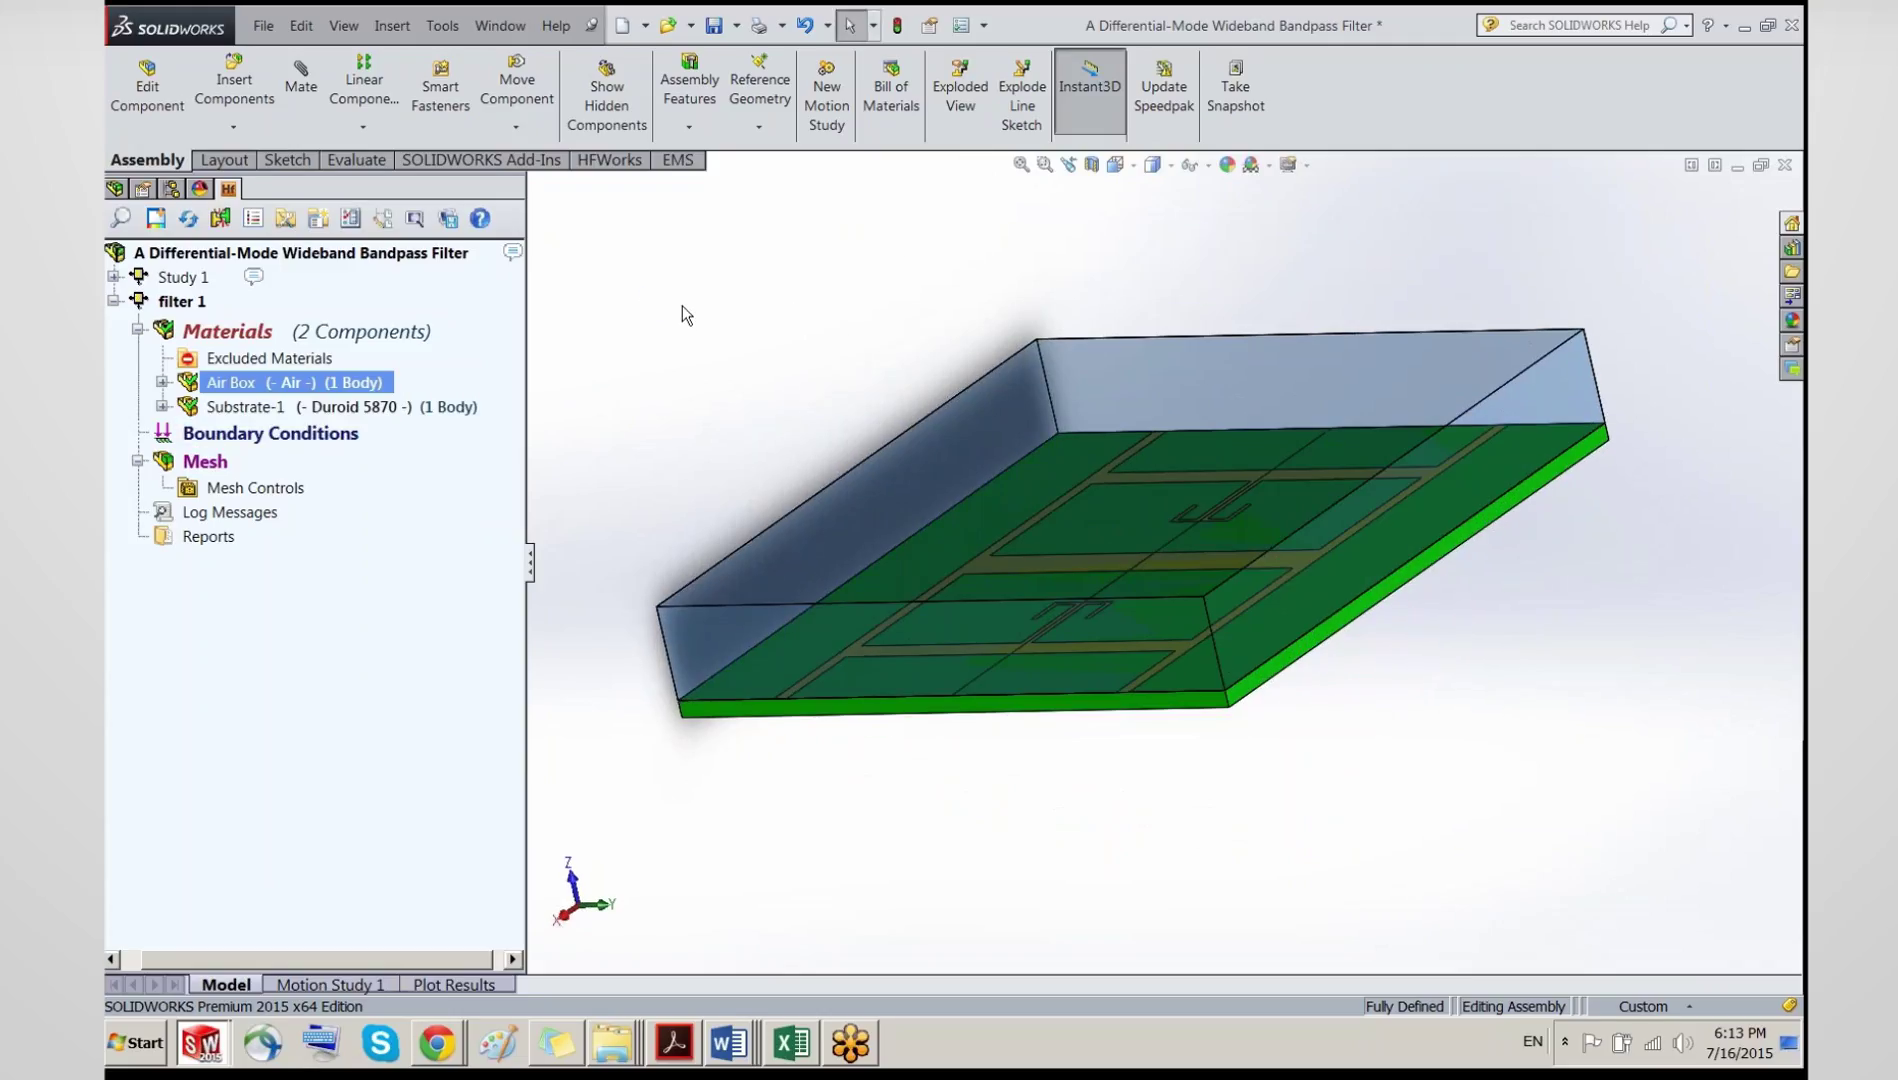
left_click(682, 305)
middle_click_drag(796, 304, 1234, 581)
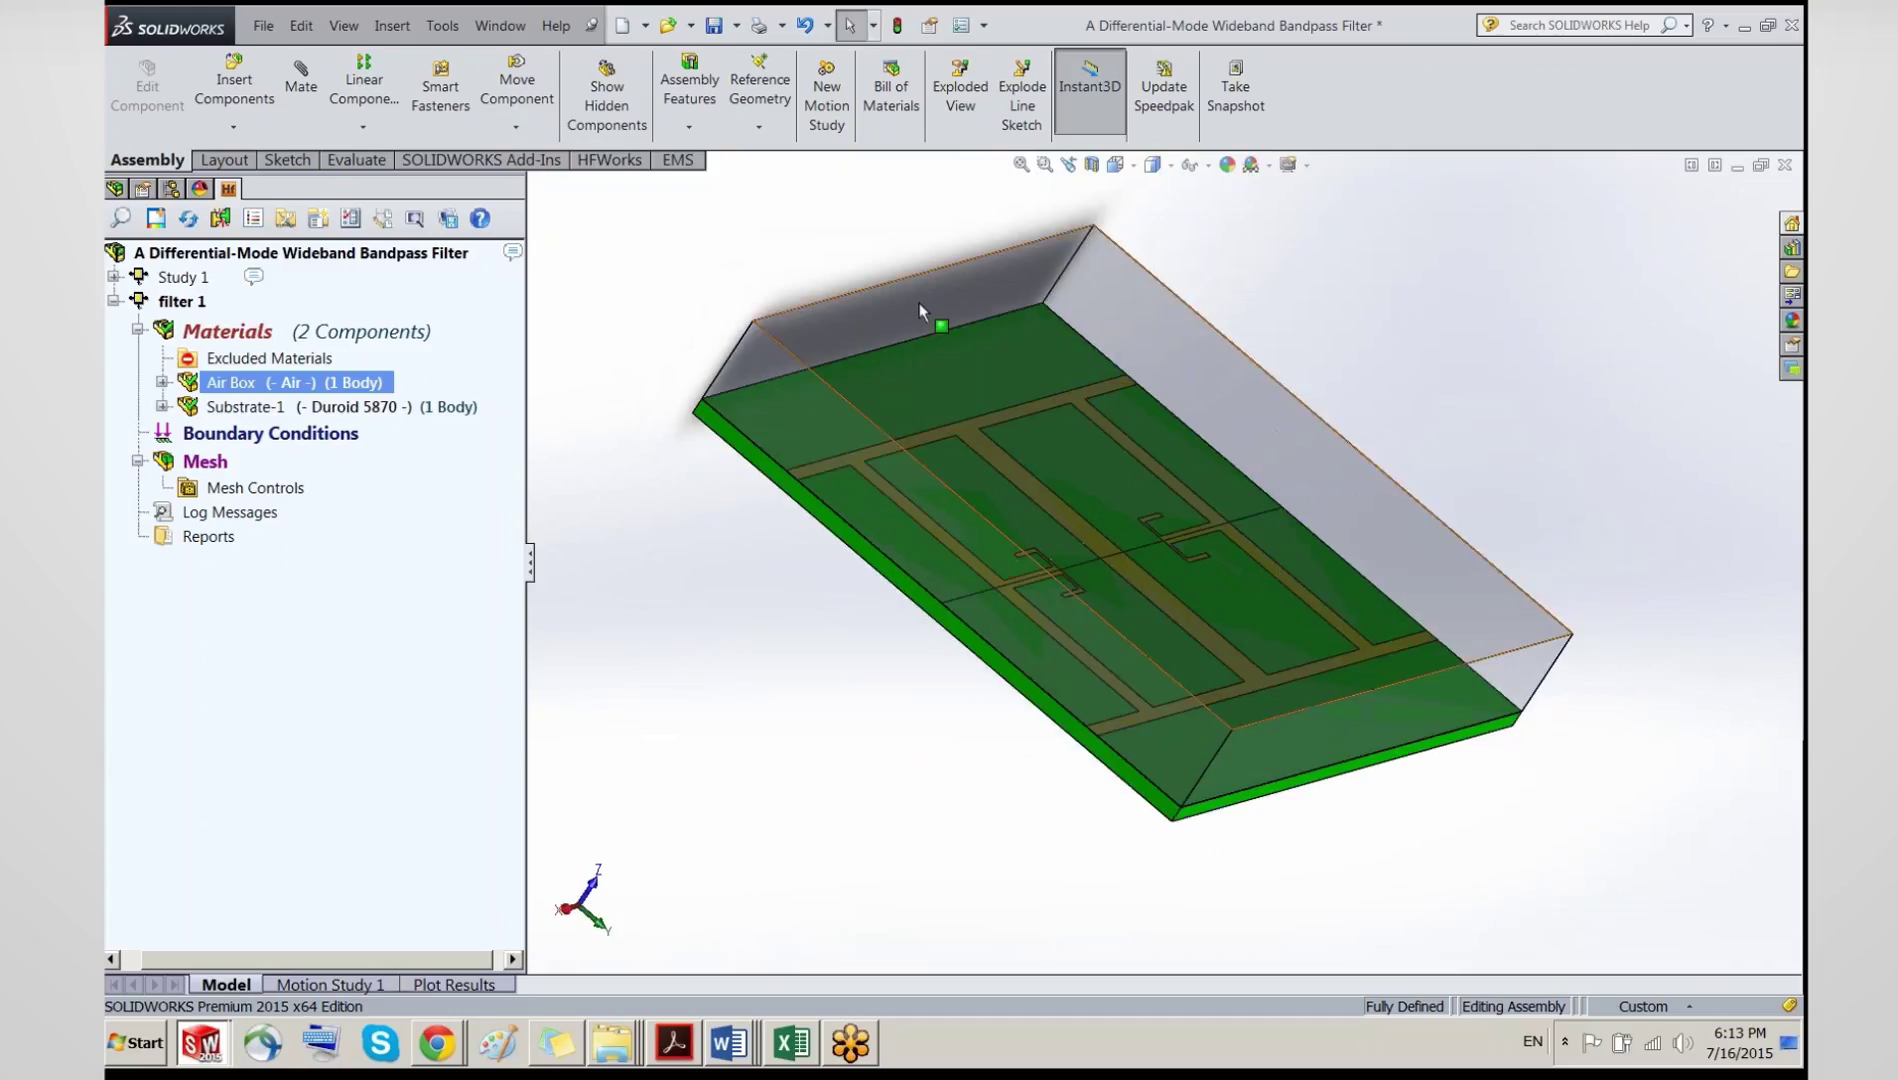
Step: Examine the boundary condition types and the adjoining substrate and air box end faces that make up the first port
left_click(240, 438)
right_click(240, 442)
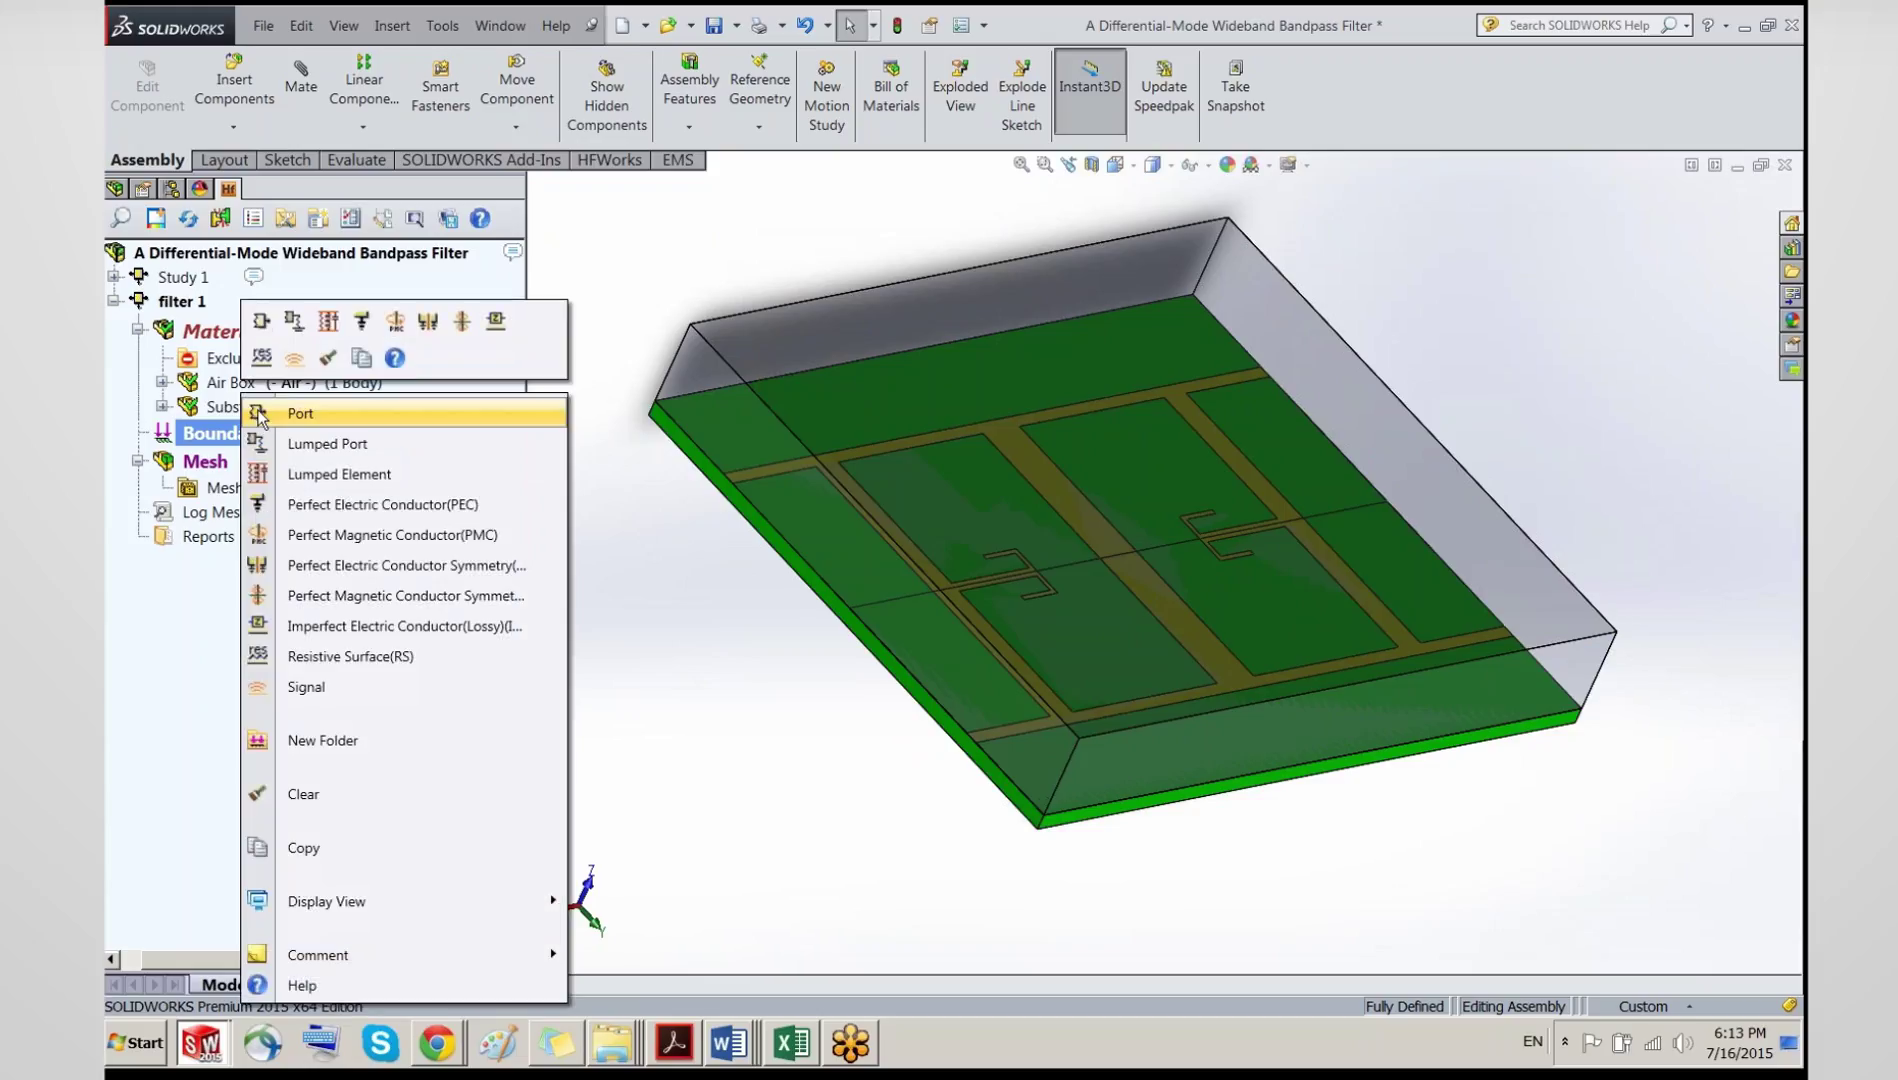
left_click(611, 664)
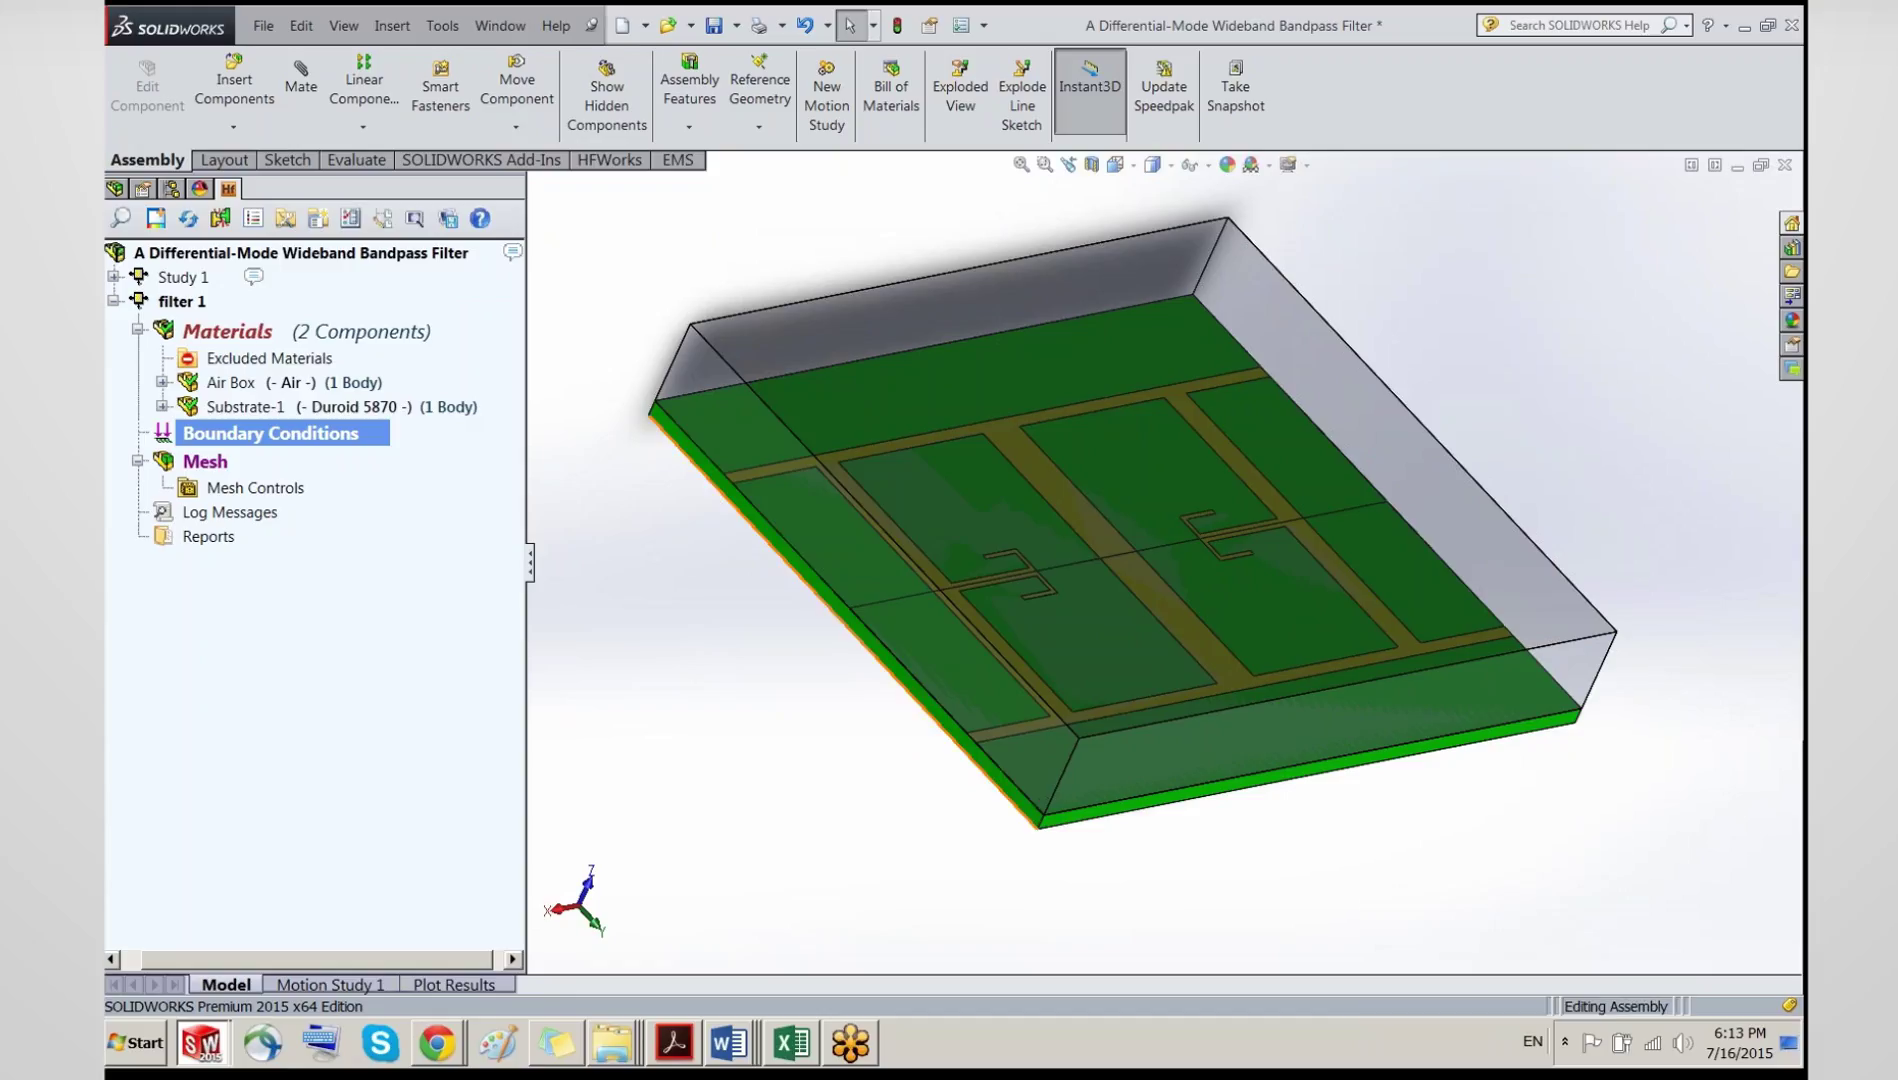
left_click(755, 518)
left_click(753, 513)
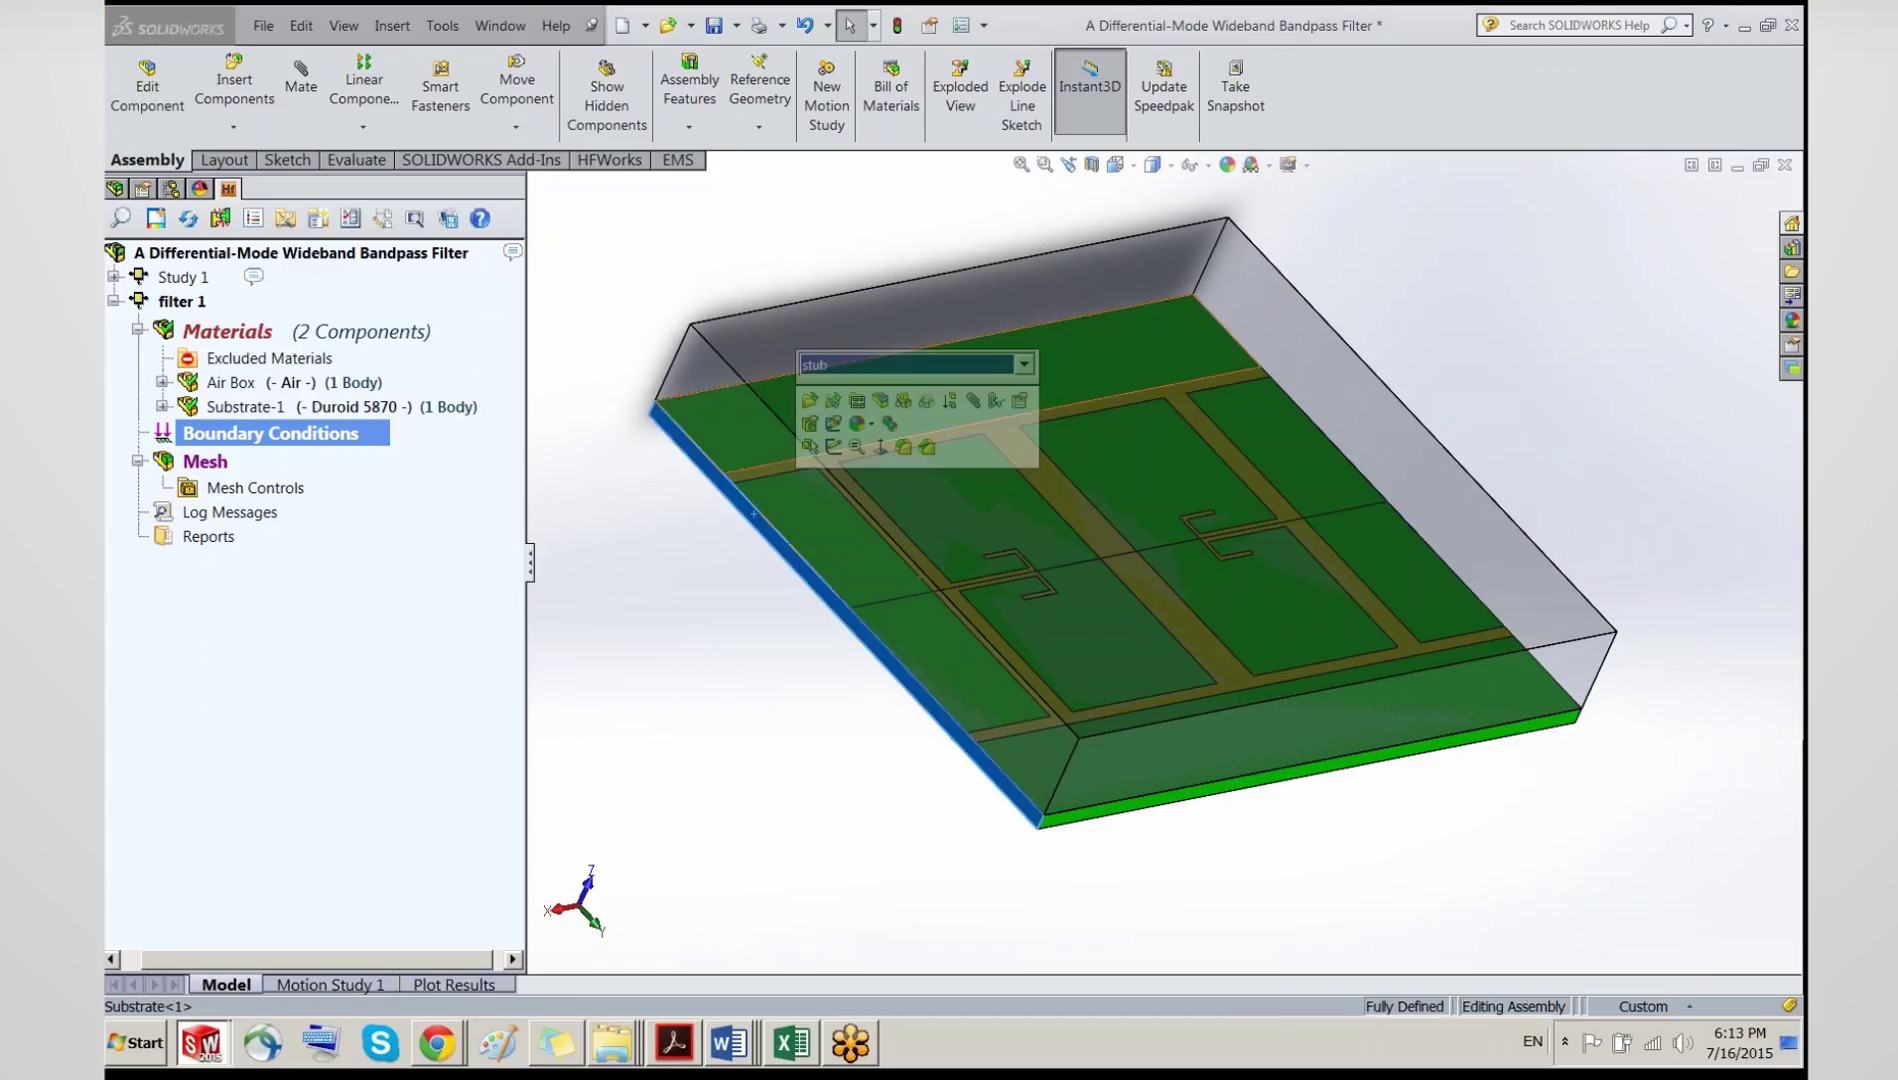
left_click(702, 388)
left_click(696, 459)
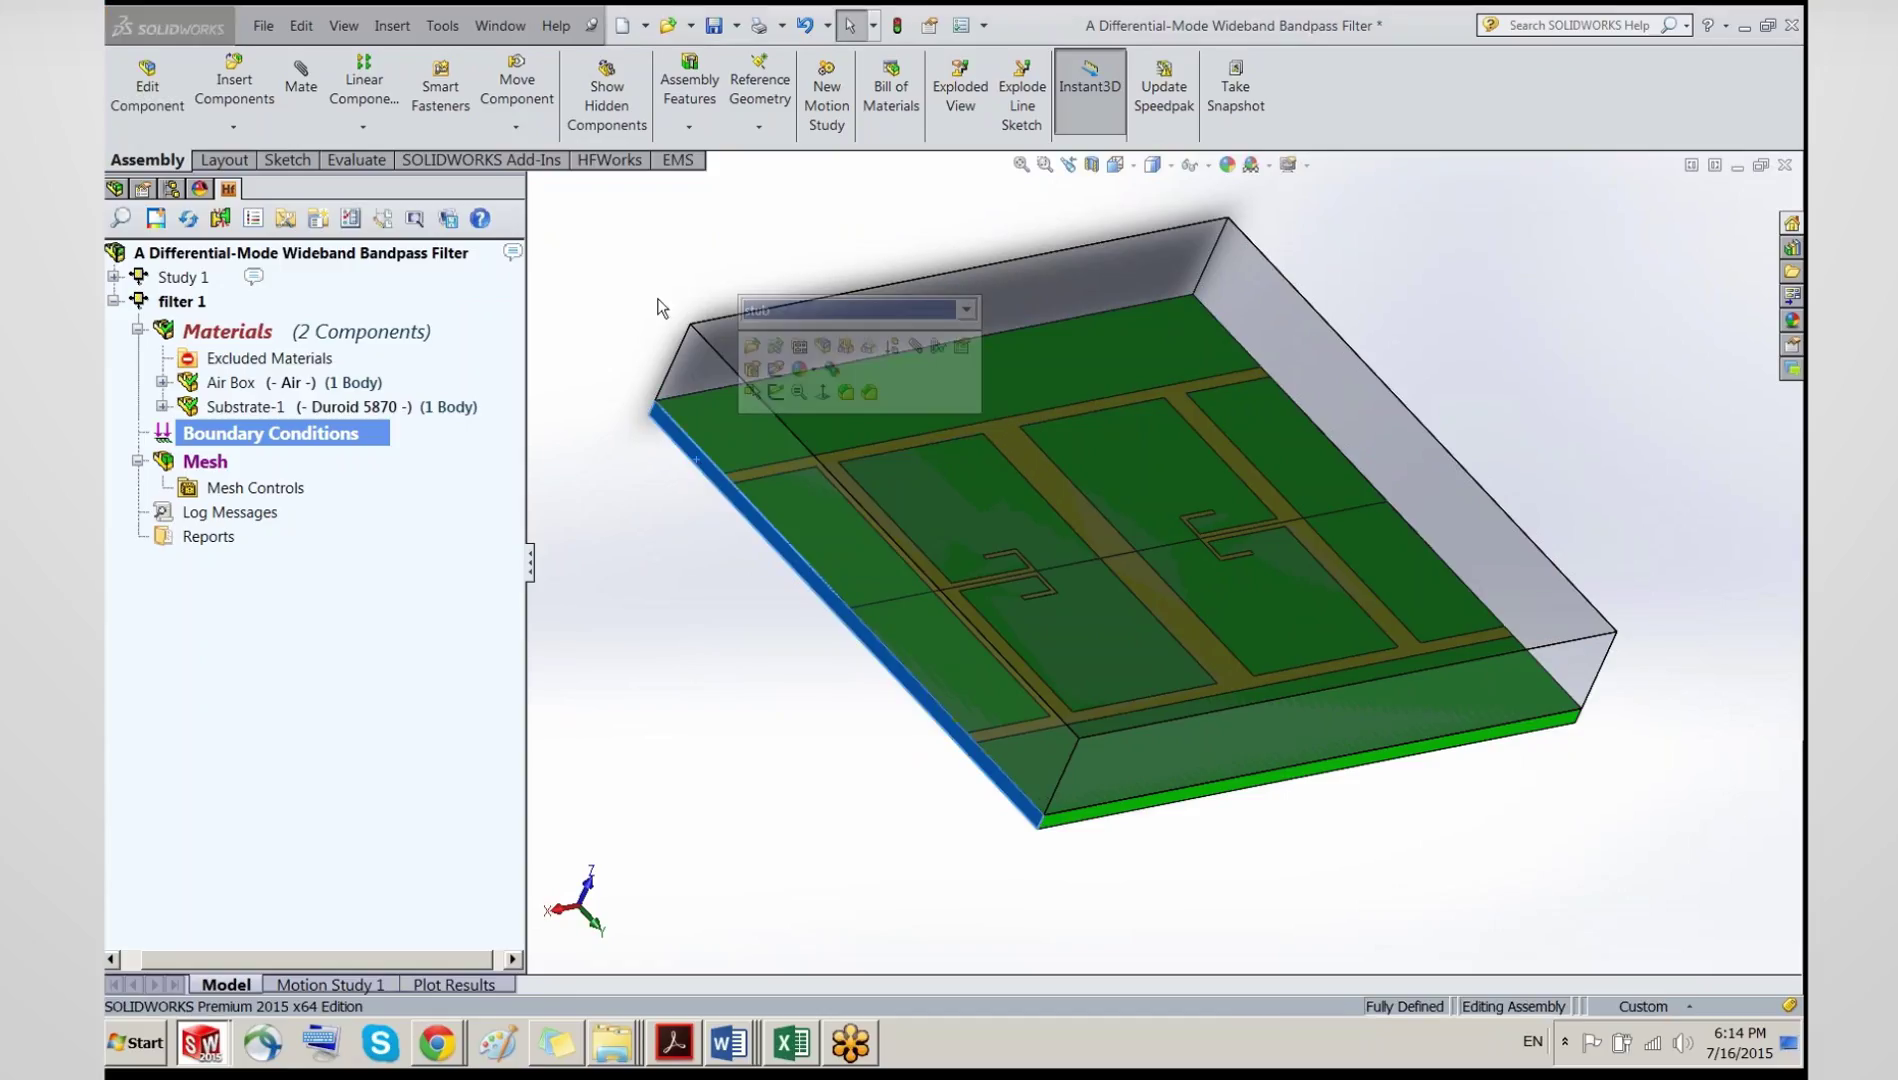
left_click(698, 350)
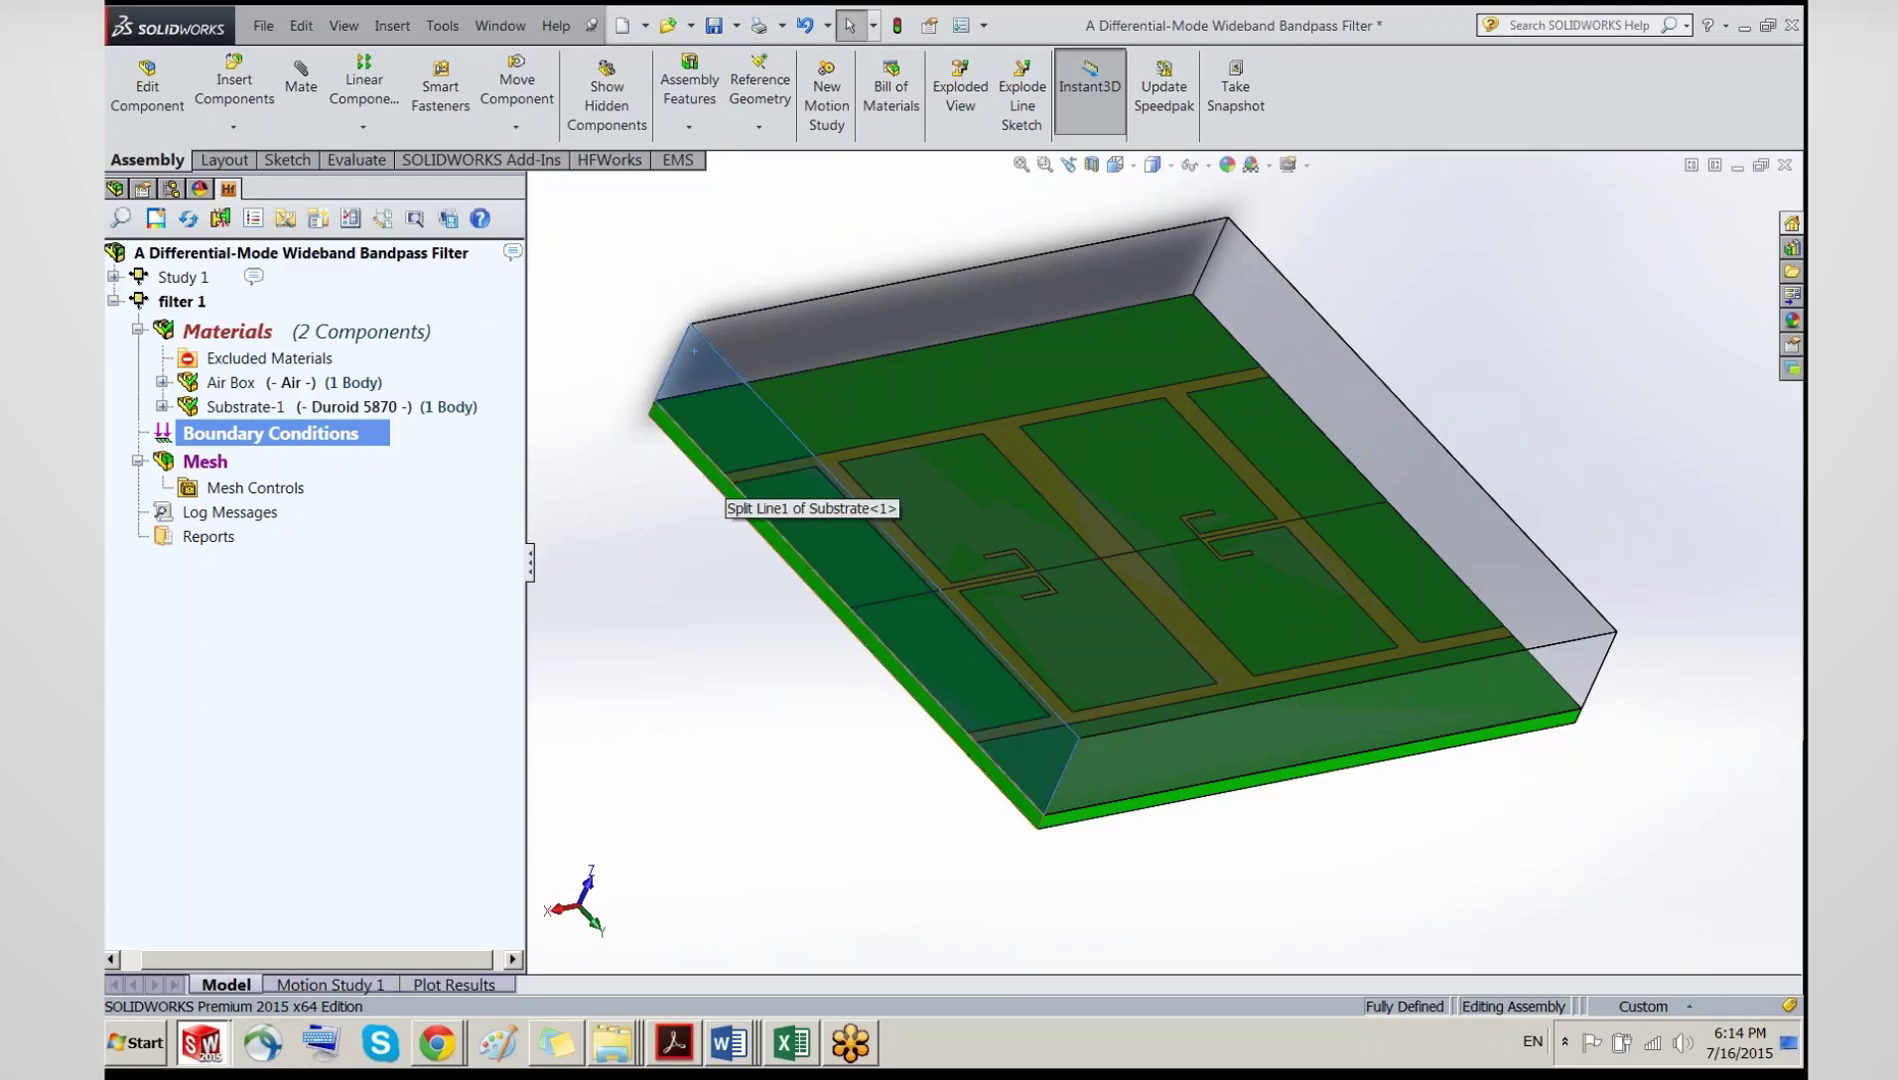
left_click(707, 470)
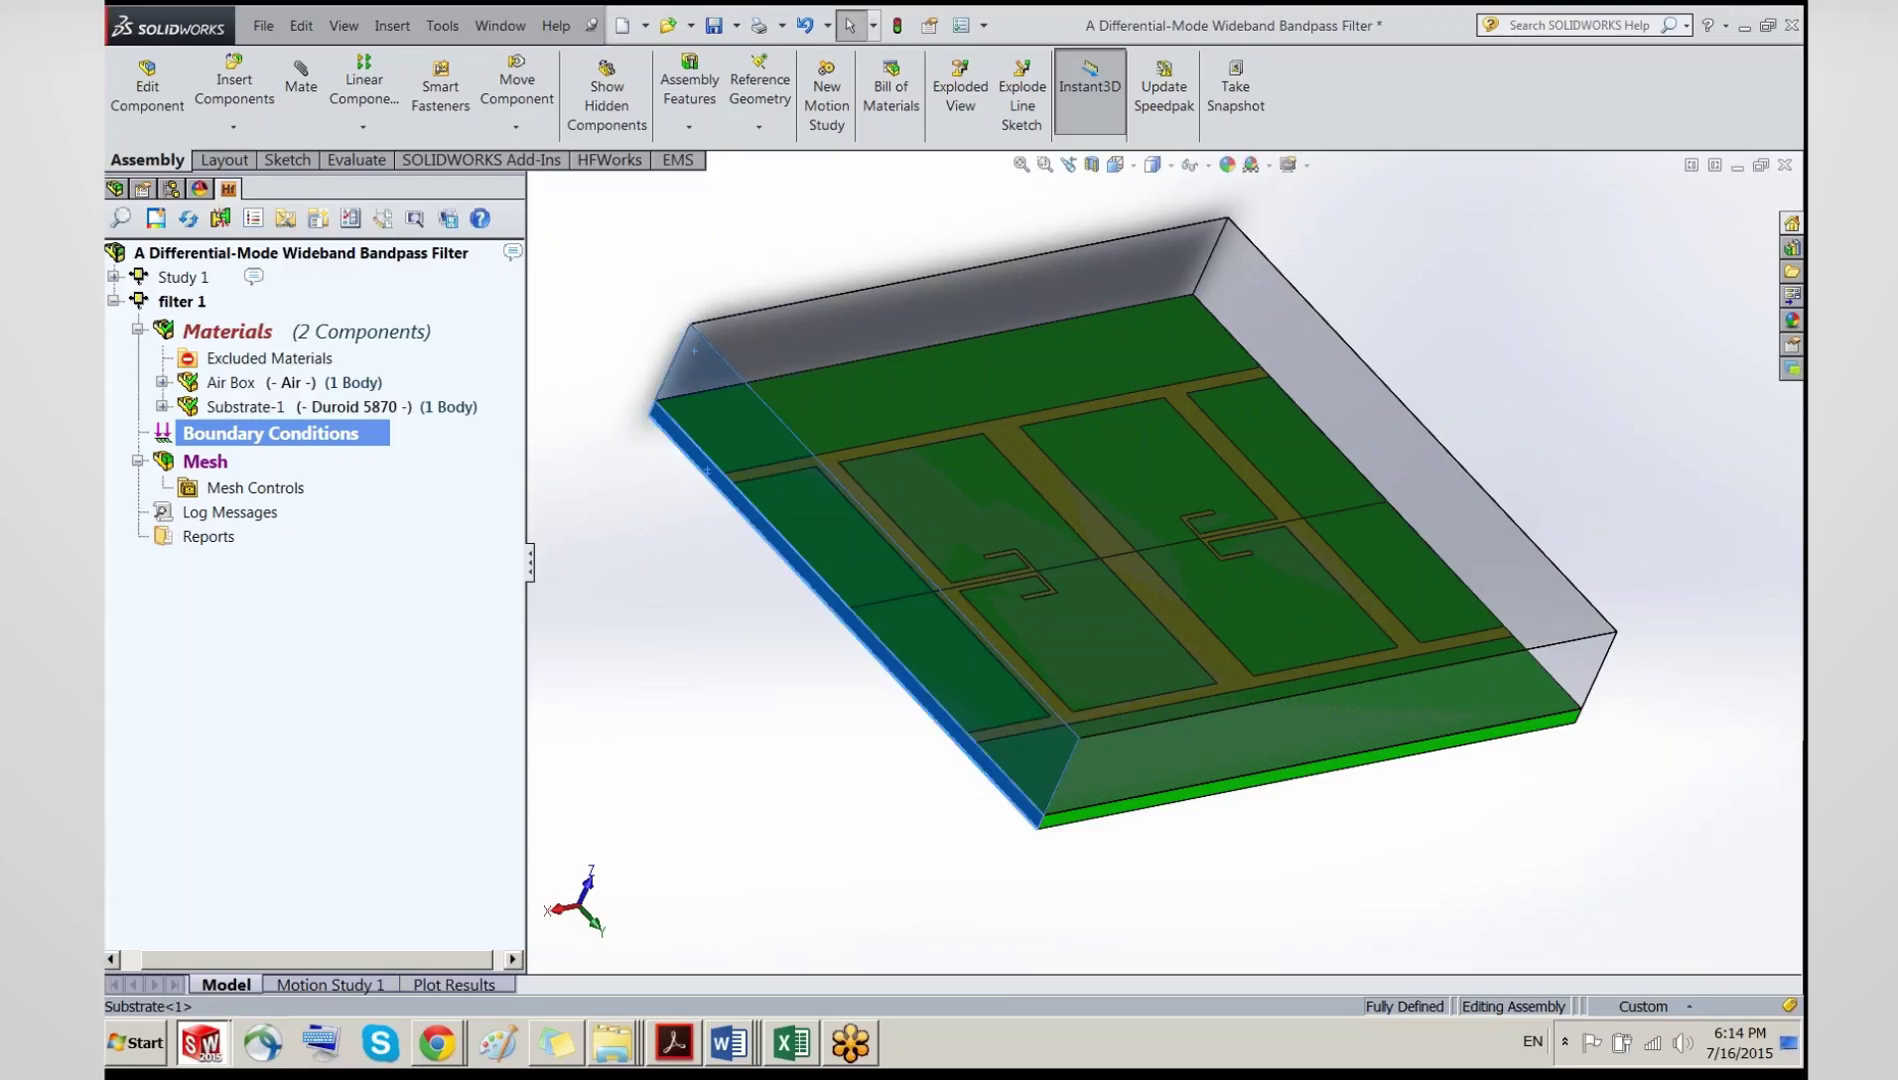
middle_click_drag(1128, 808, 650, 600)
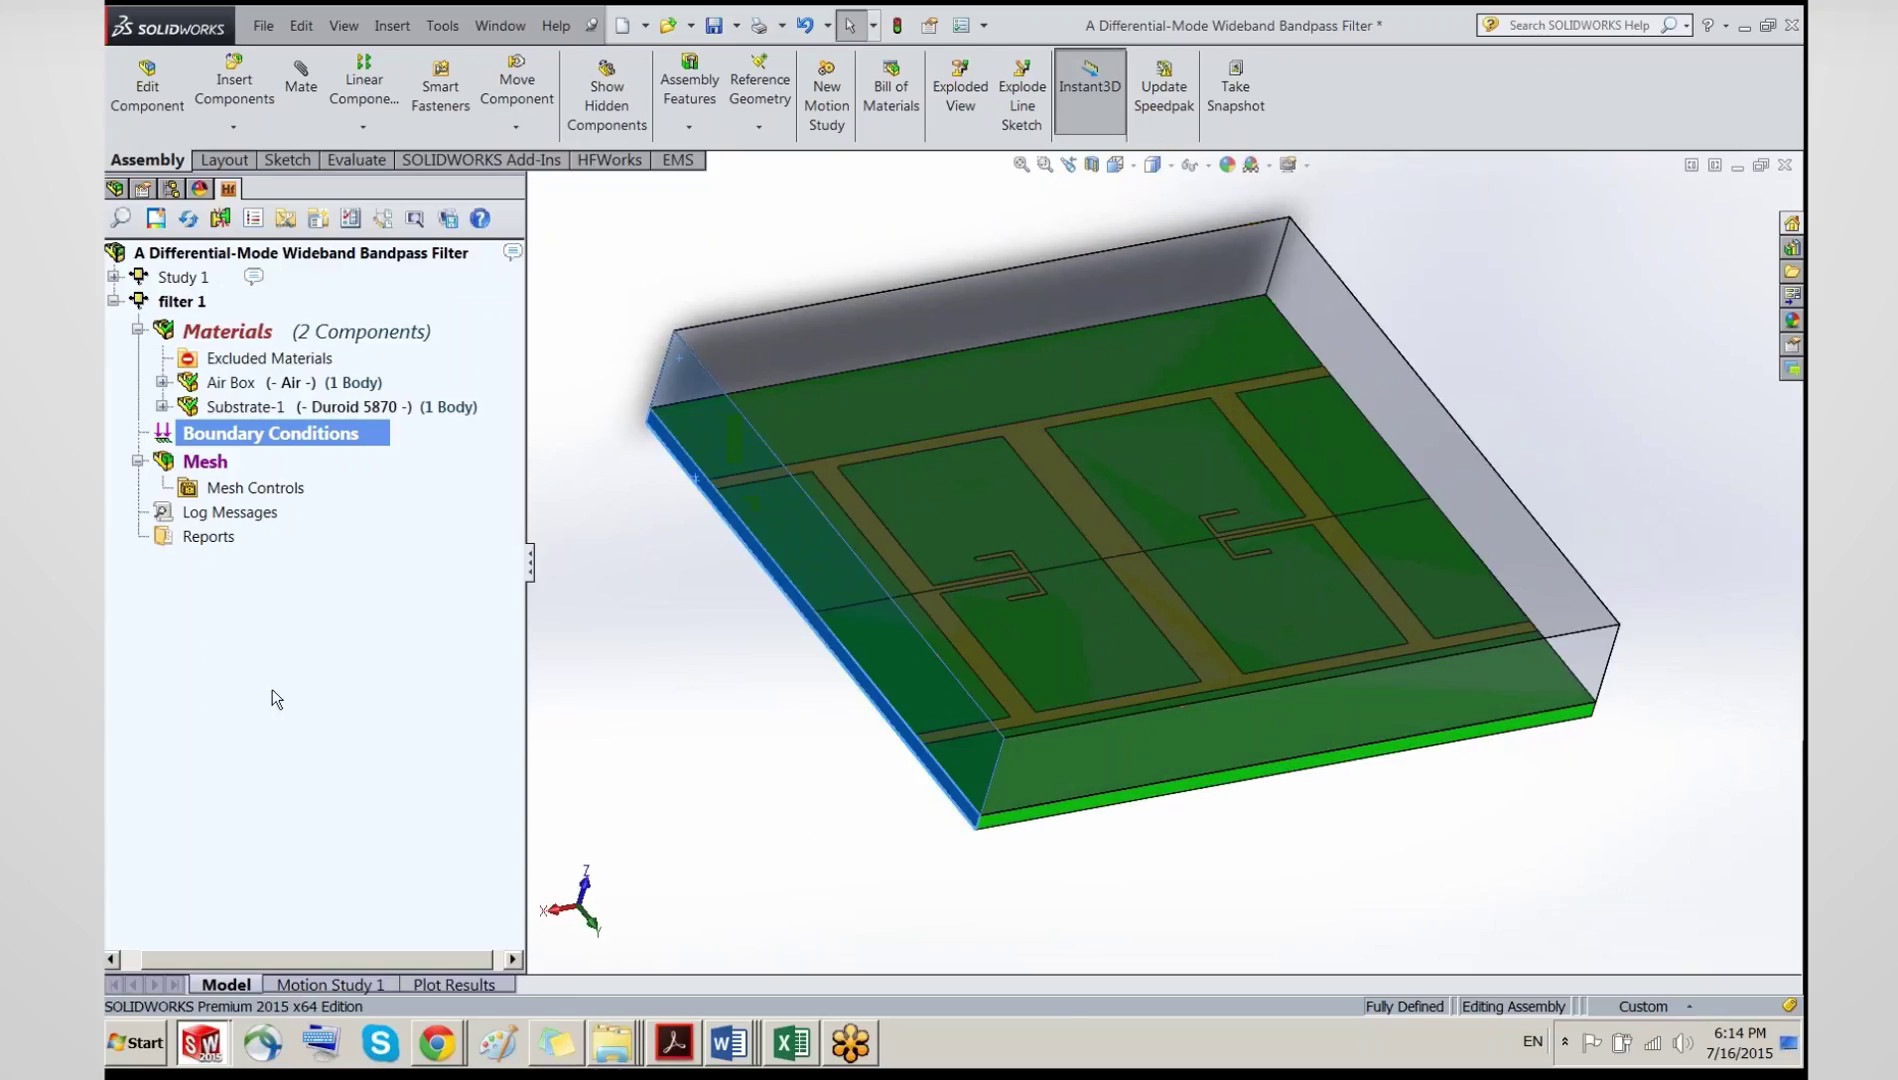
left_click(645, 598)
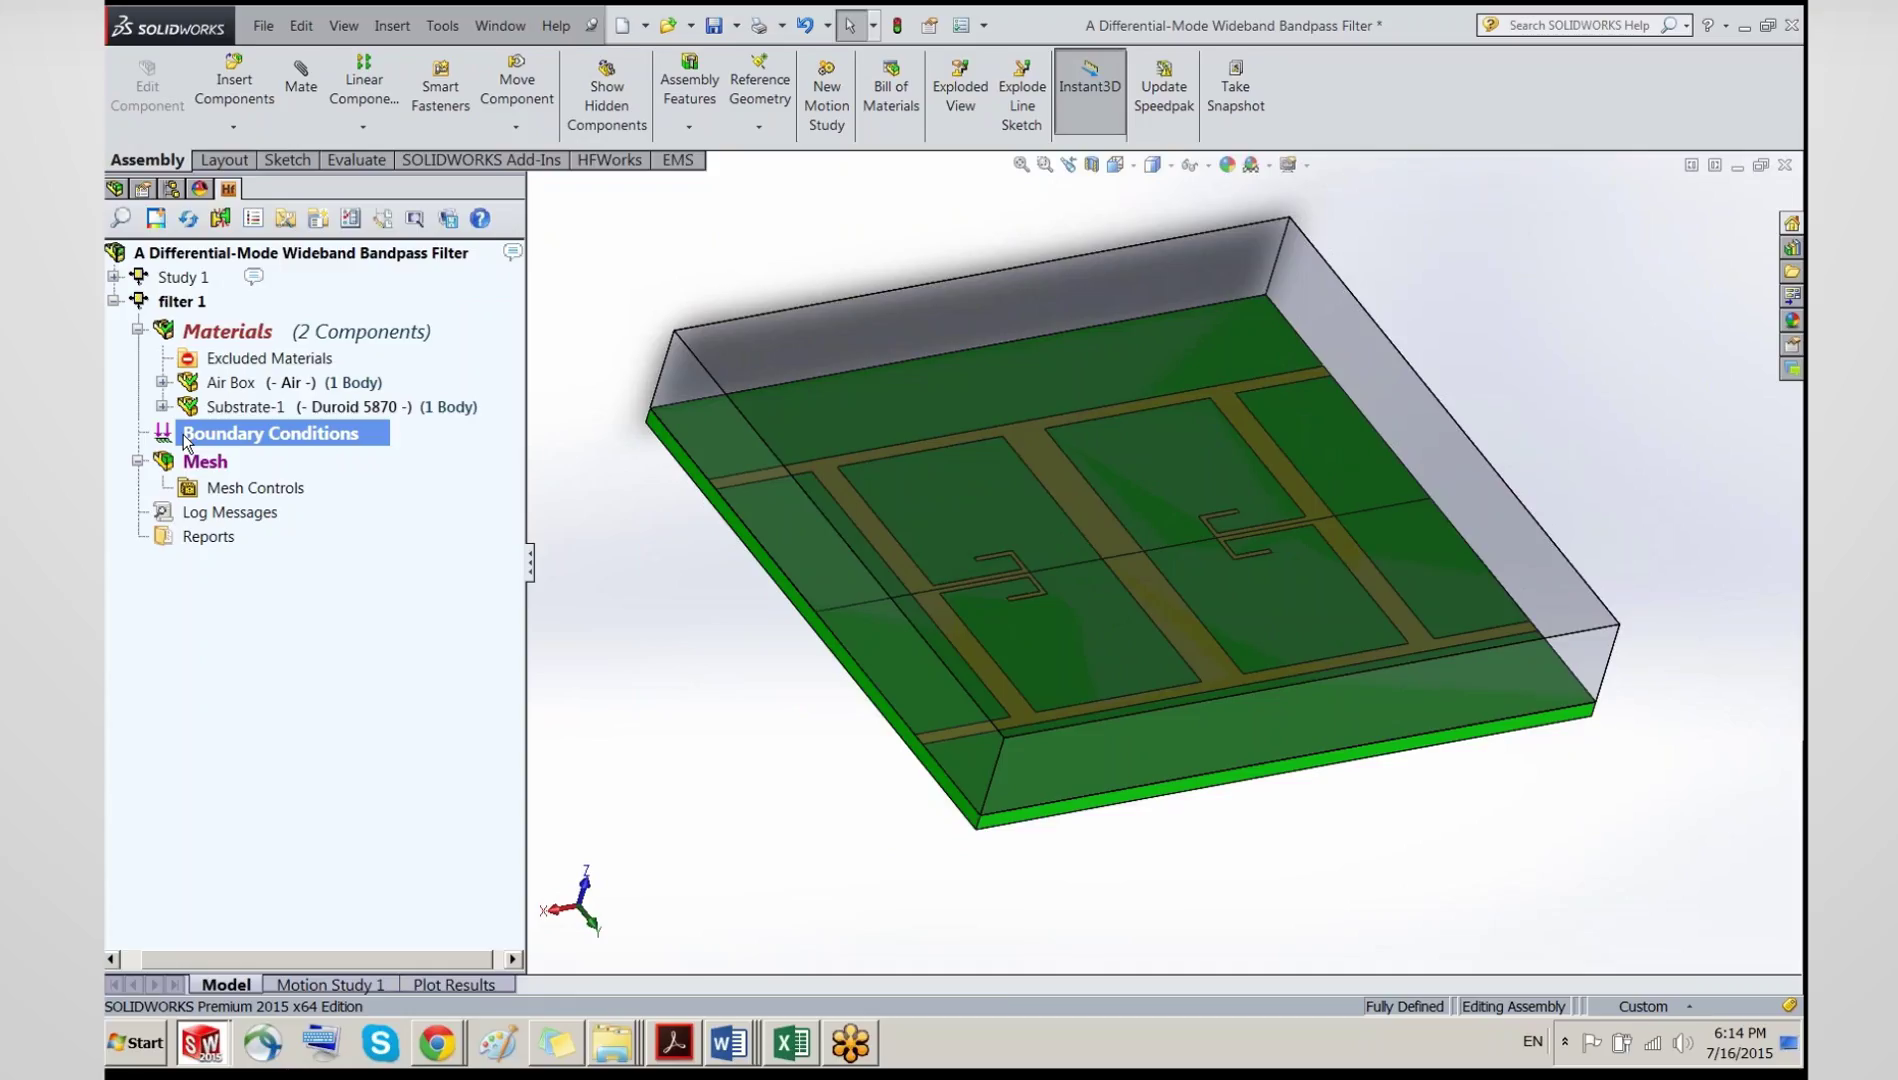
Step: Create Port - 1 as a differential port on the adjoining end faces of the substrate and air box, checking its preview
right_click(185, 440)
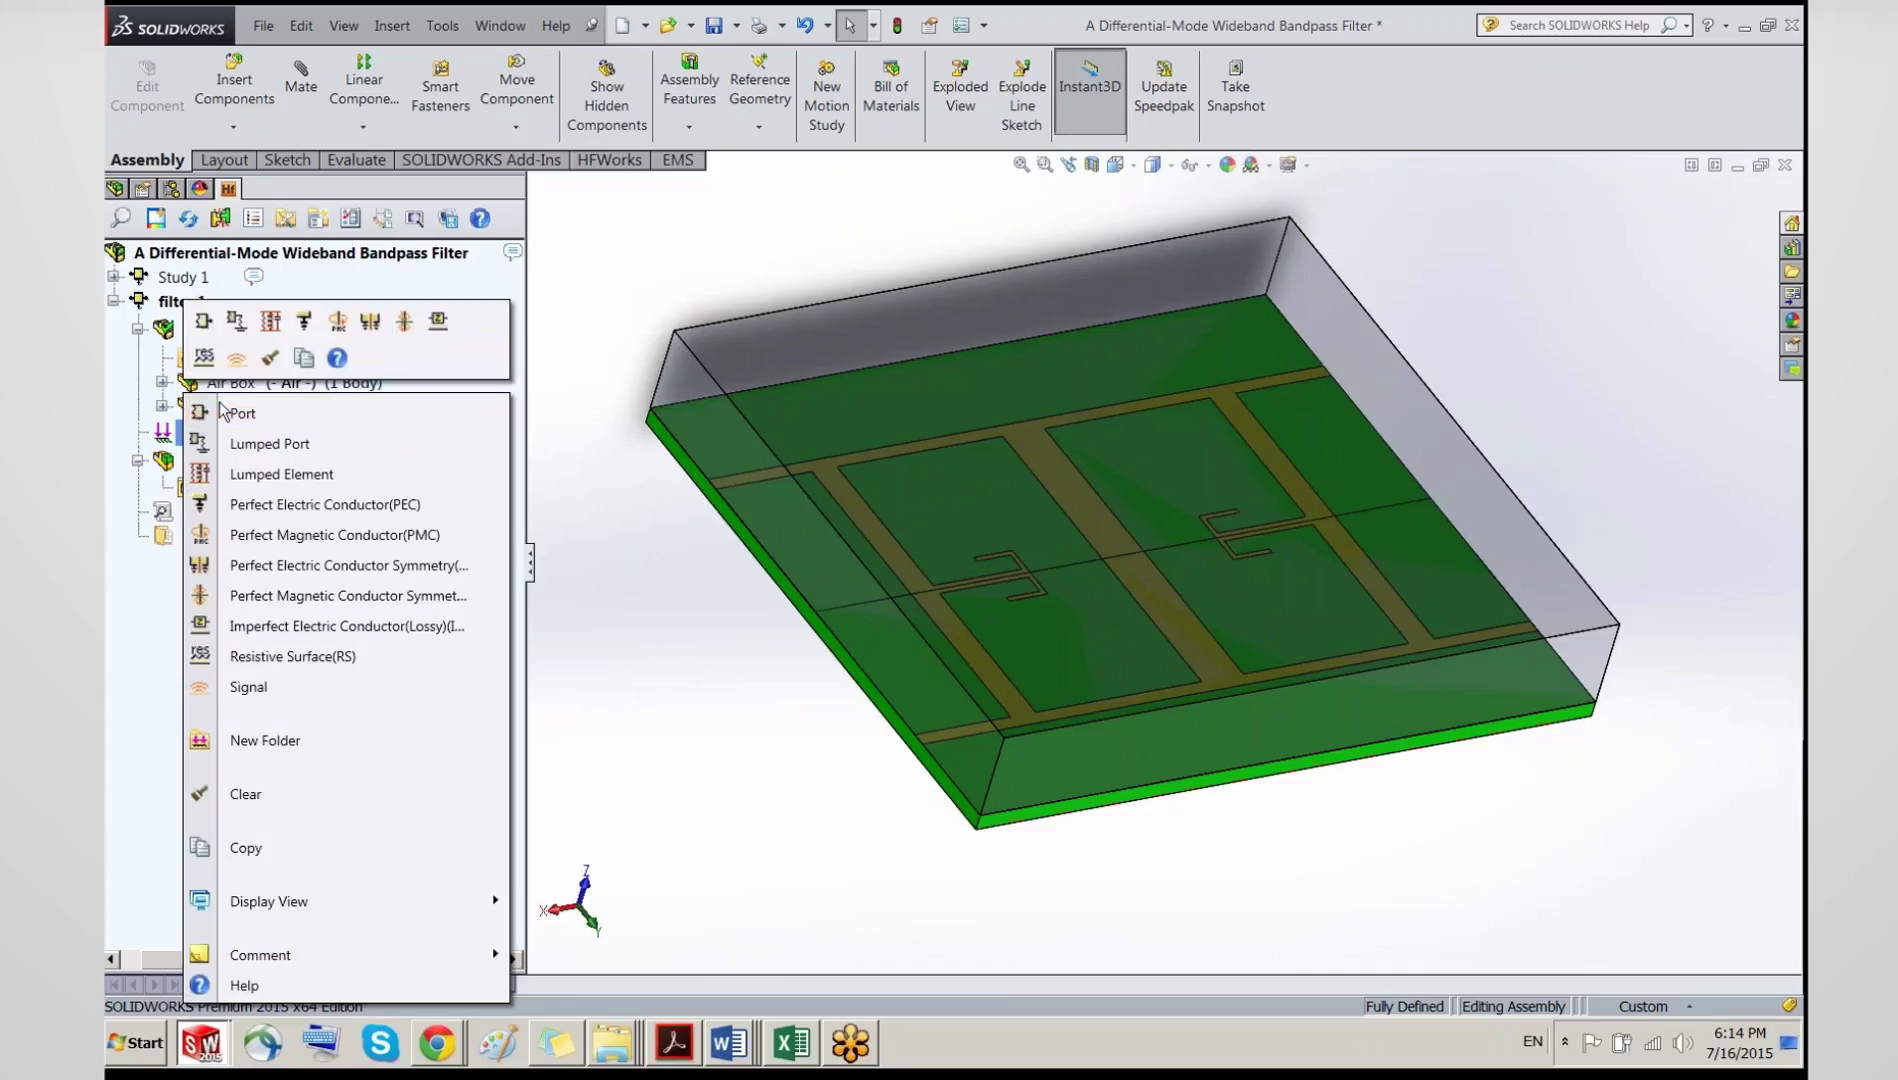
left_click(222, 412)
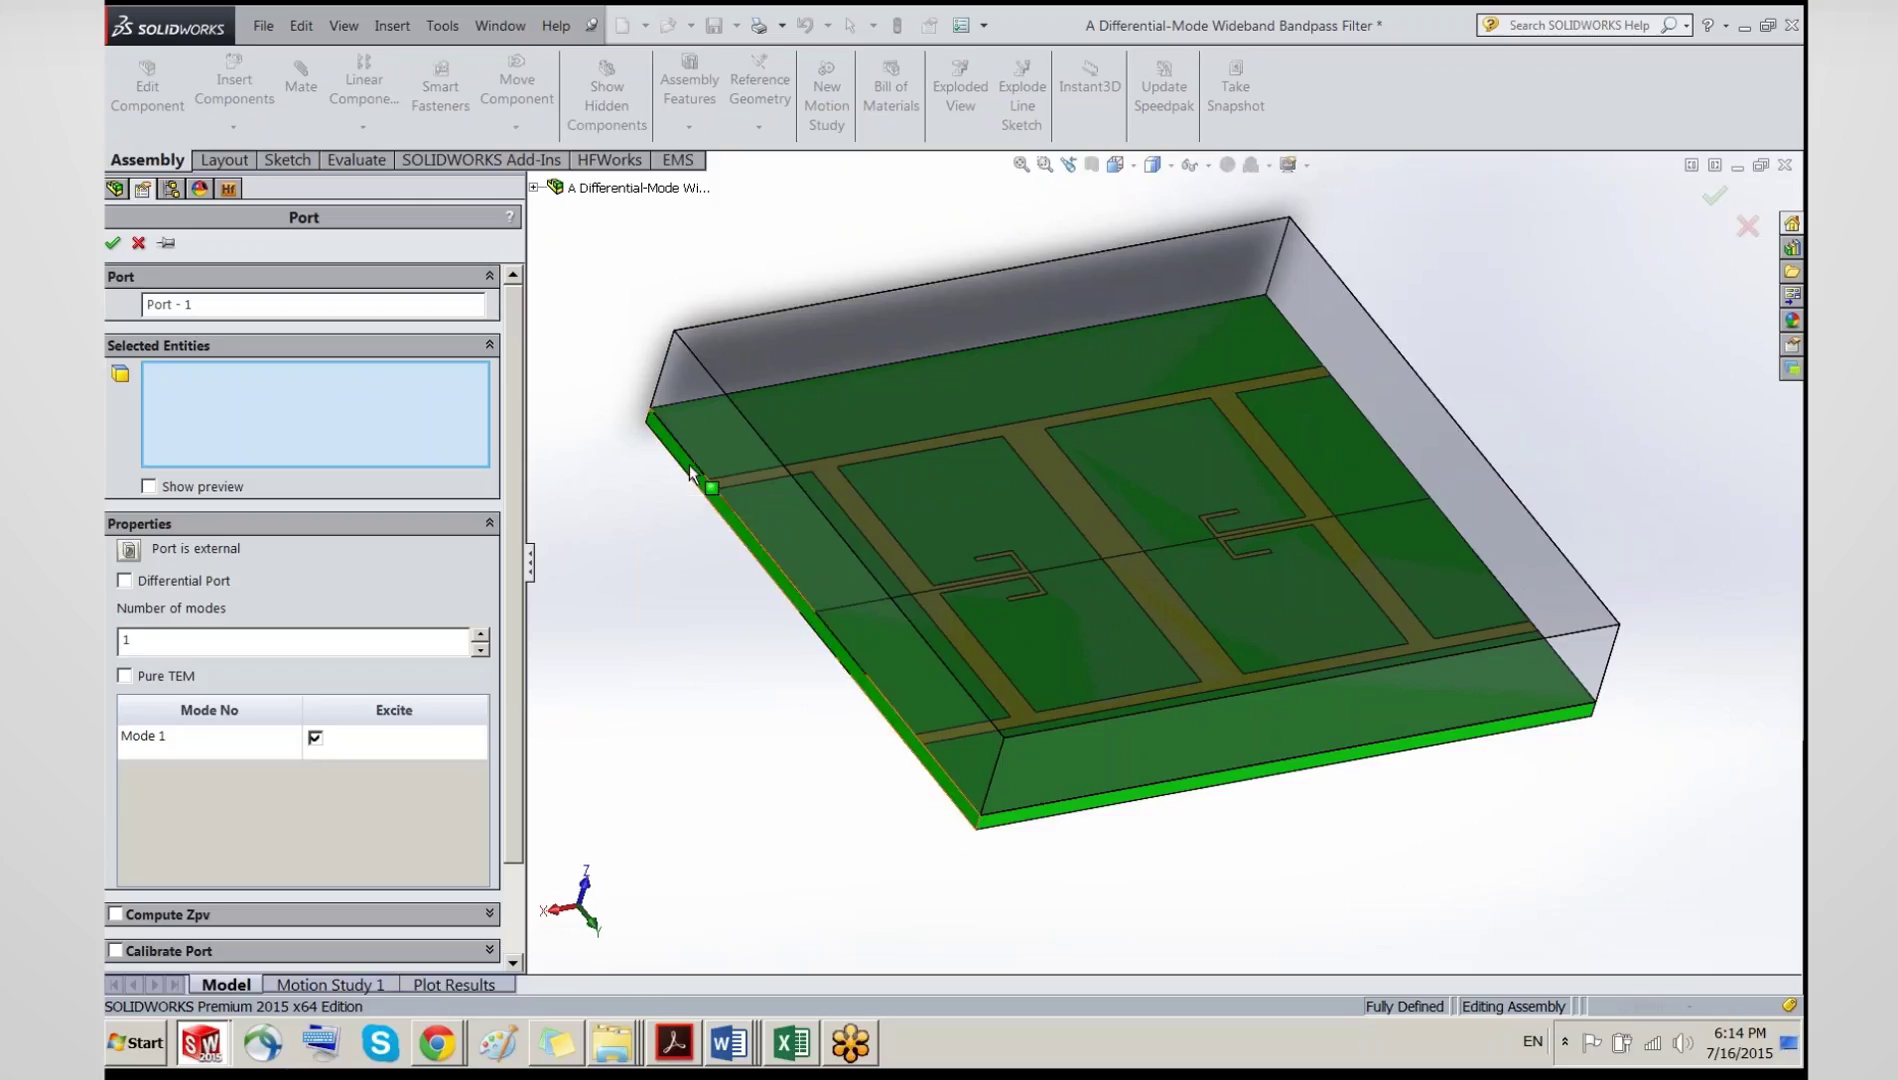
left_click(690, 472)
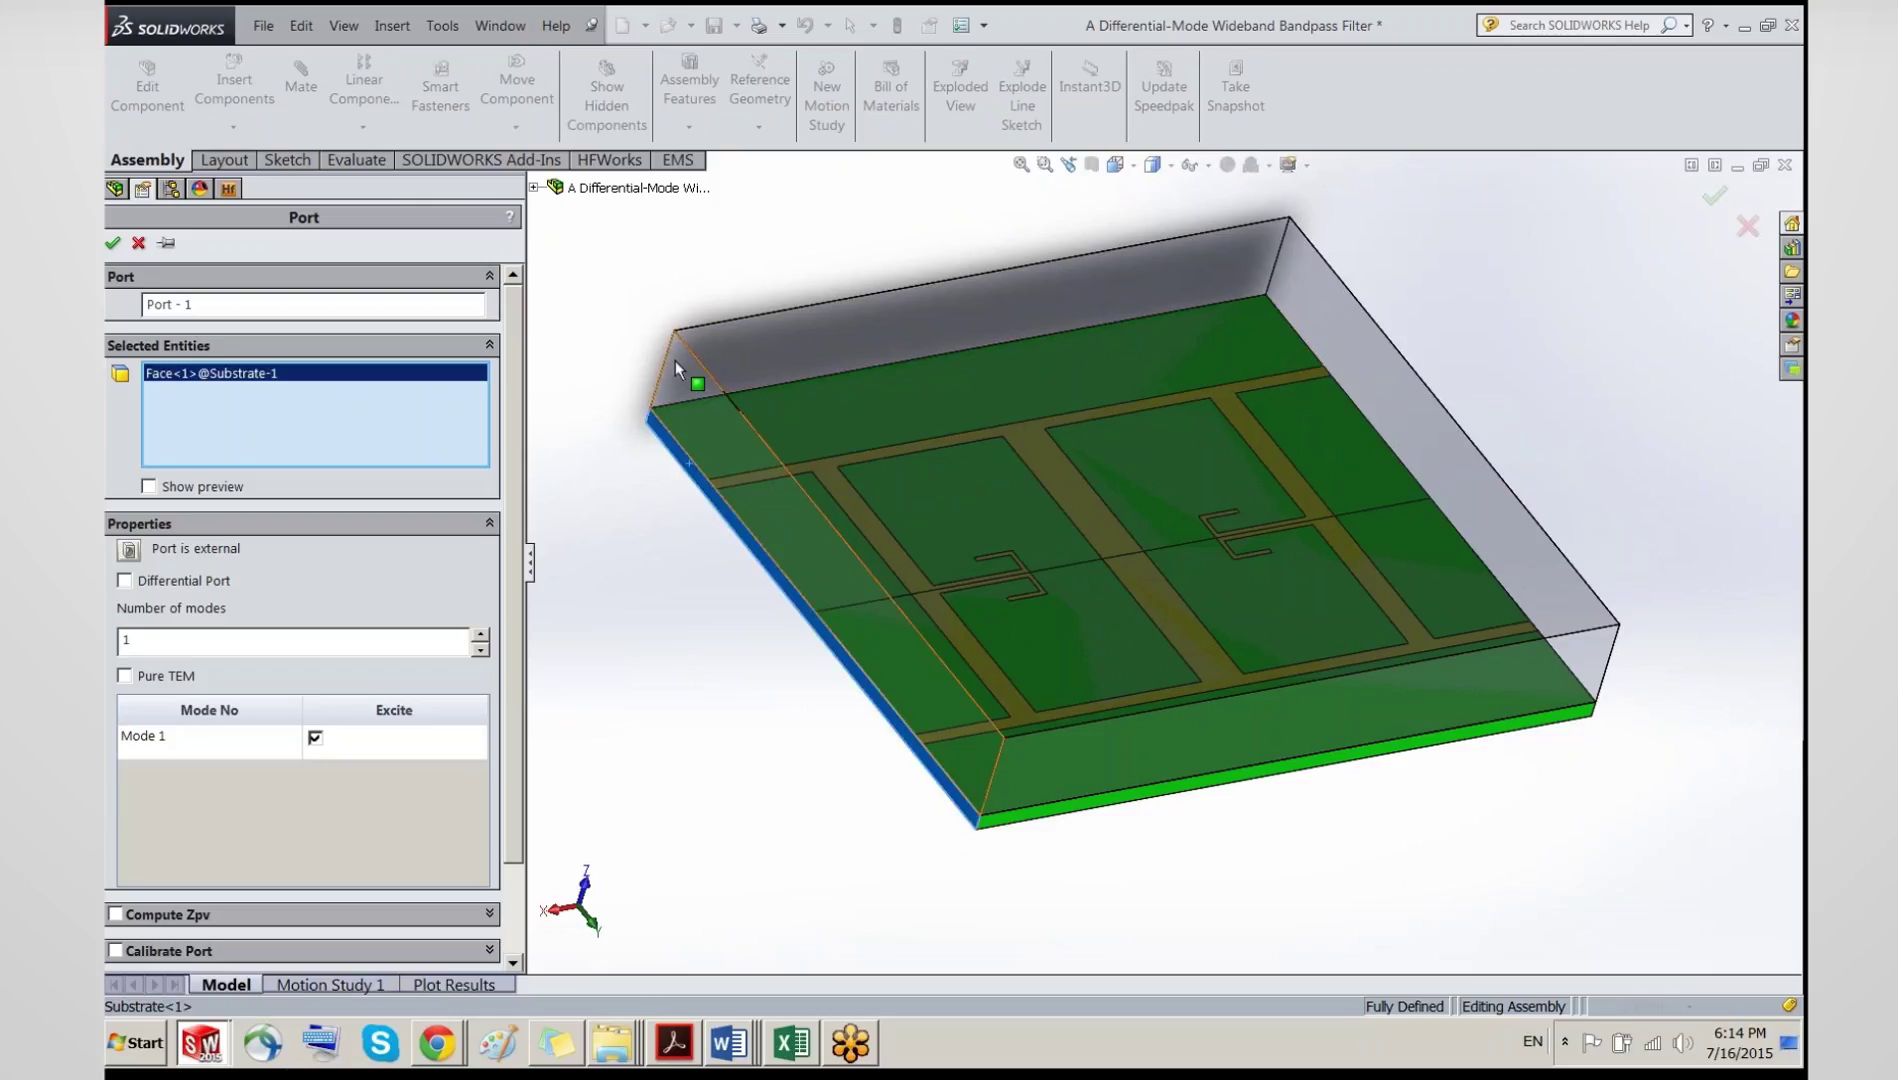
left_click(675, 360)
left_click(145, 482)
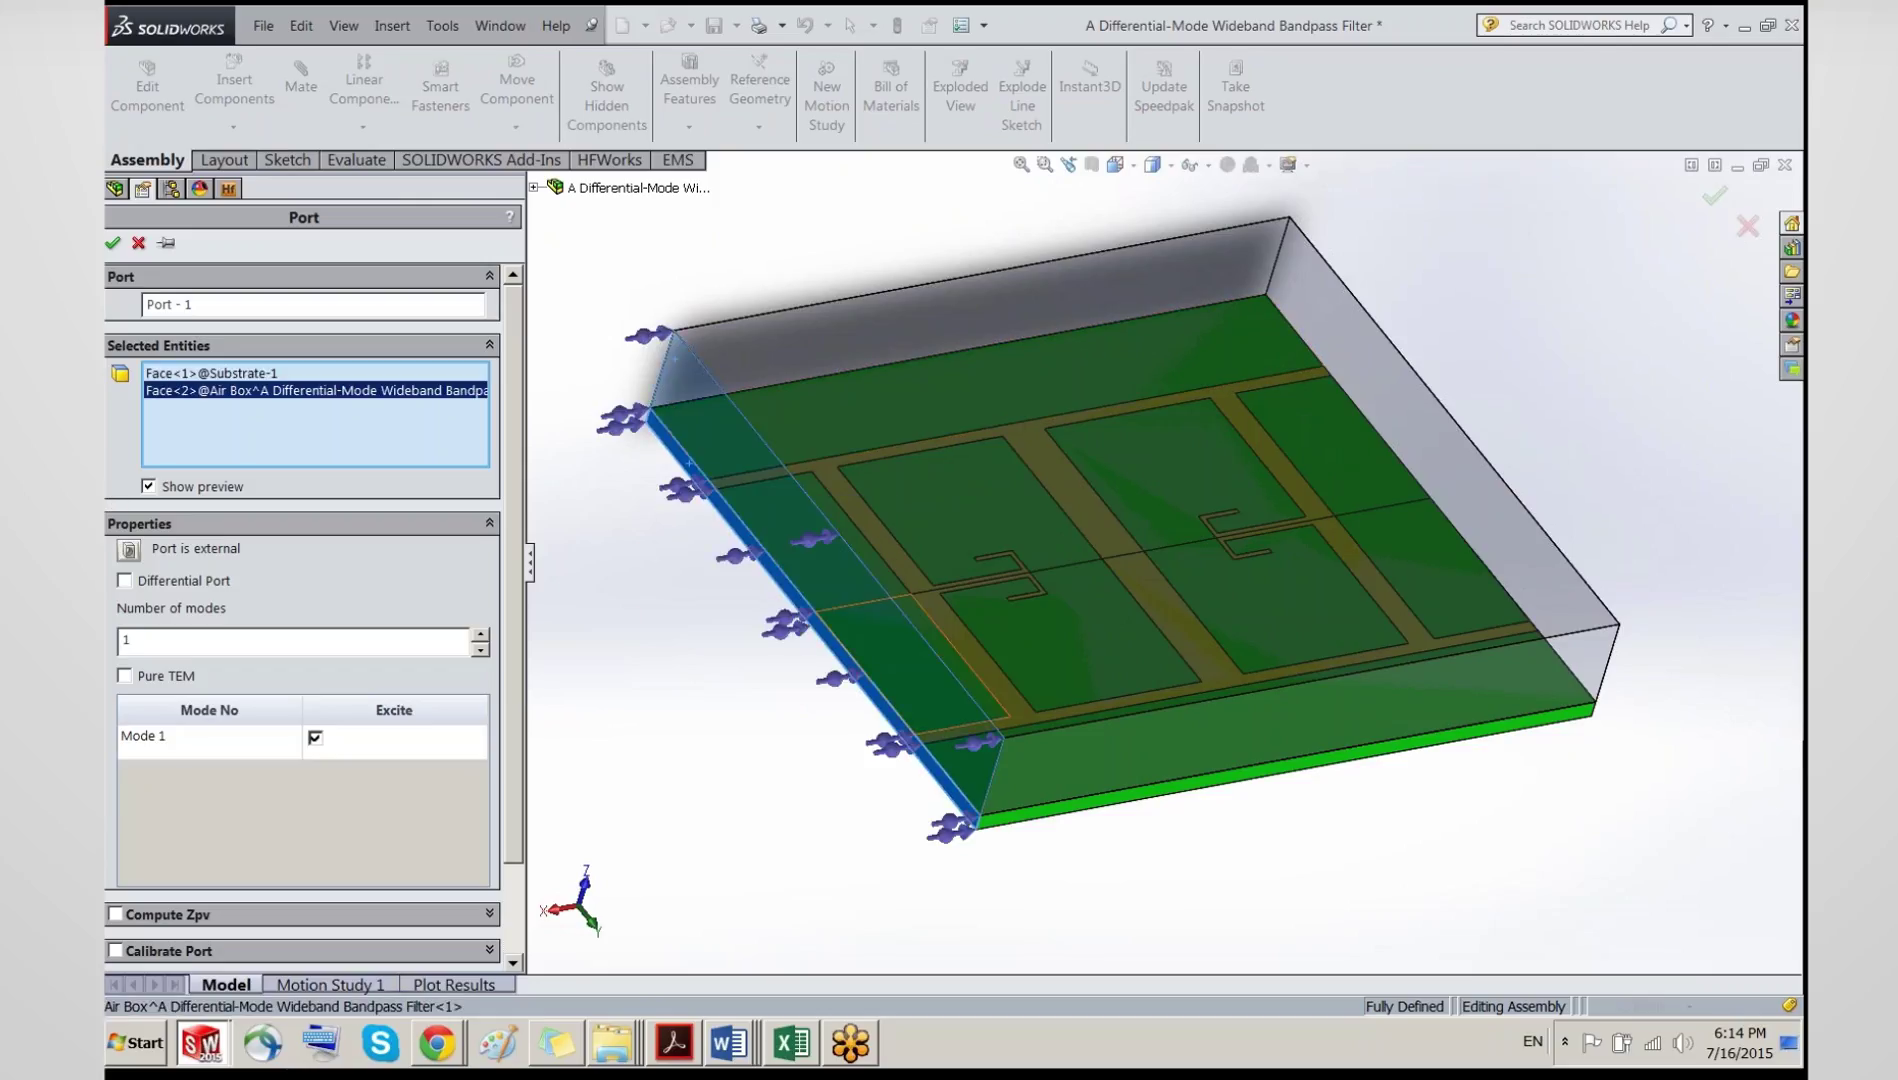
middle_click_drag(1108, 774, 1002, 645)
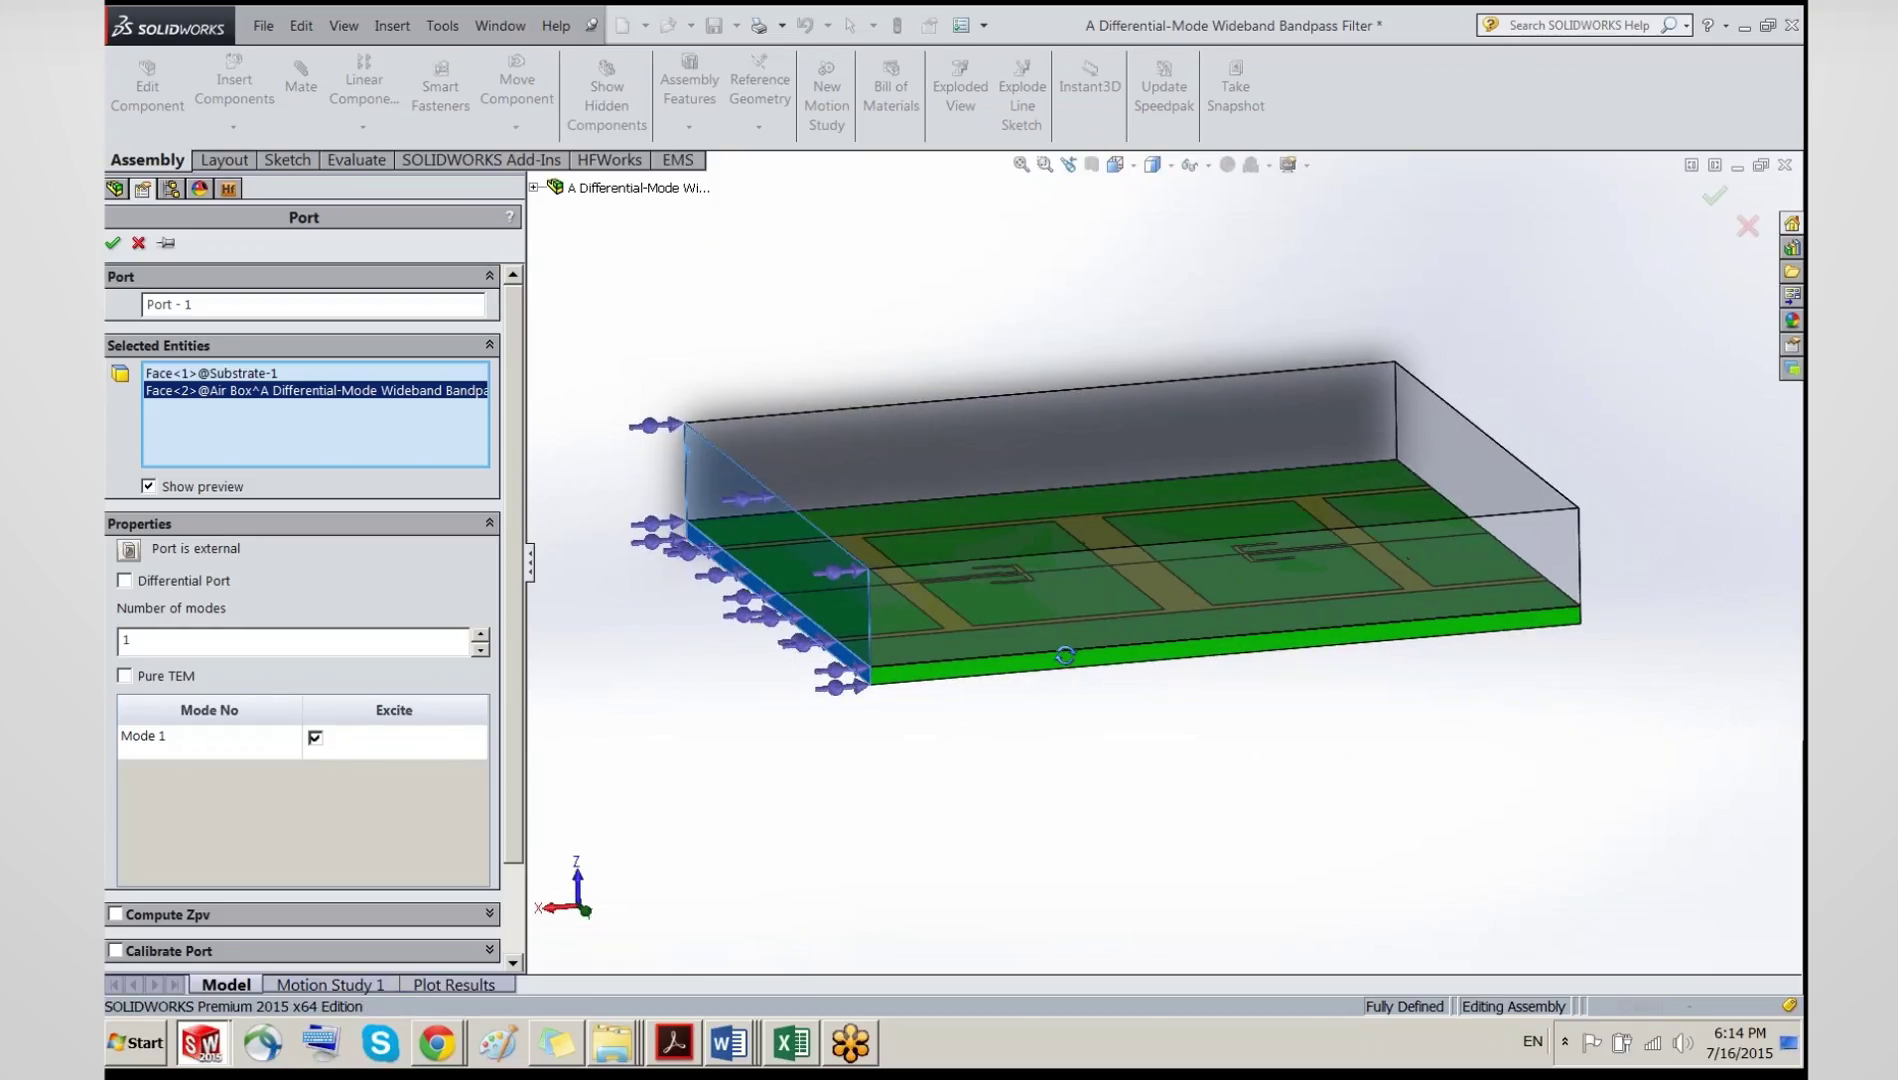
left_click(148, 484)
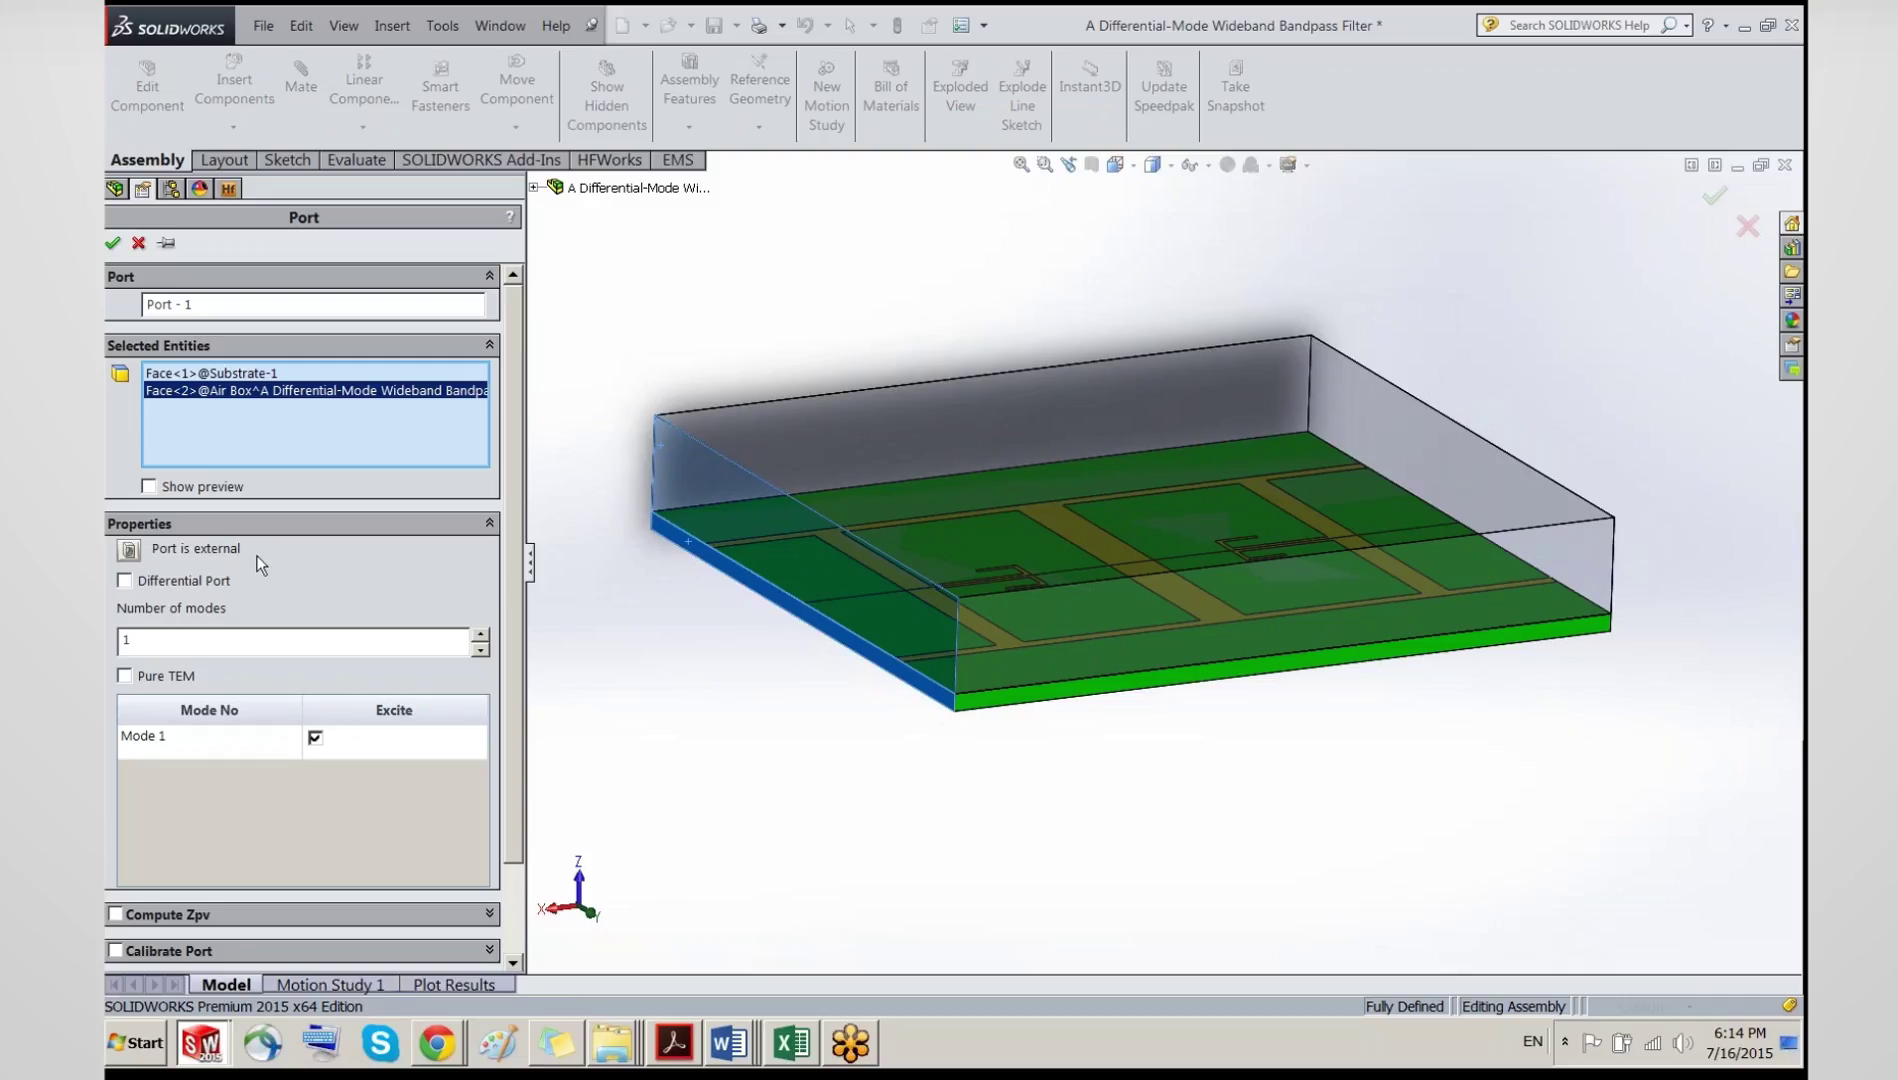
left_click(123, 581)
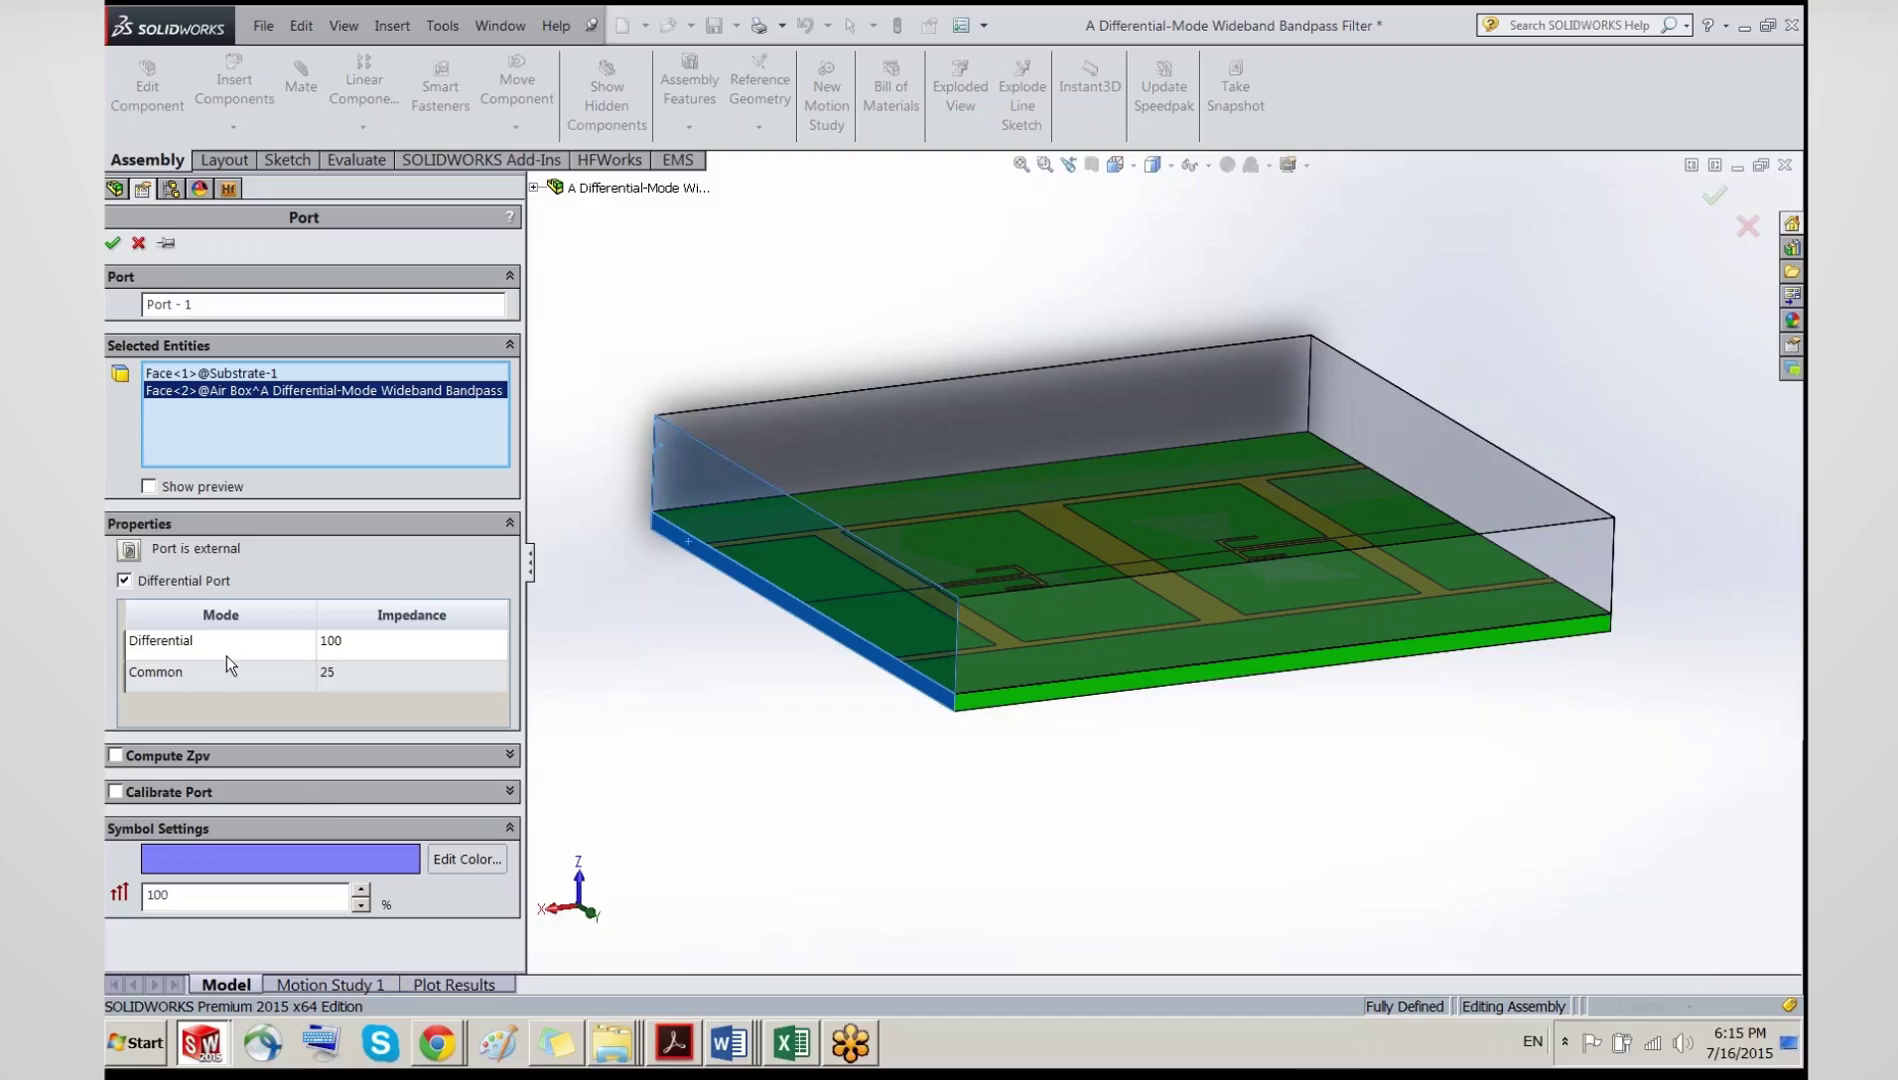
left_click(112, 244)
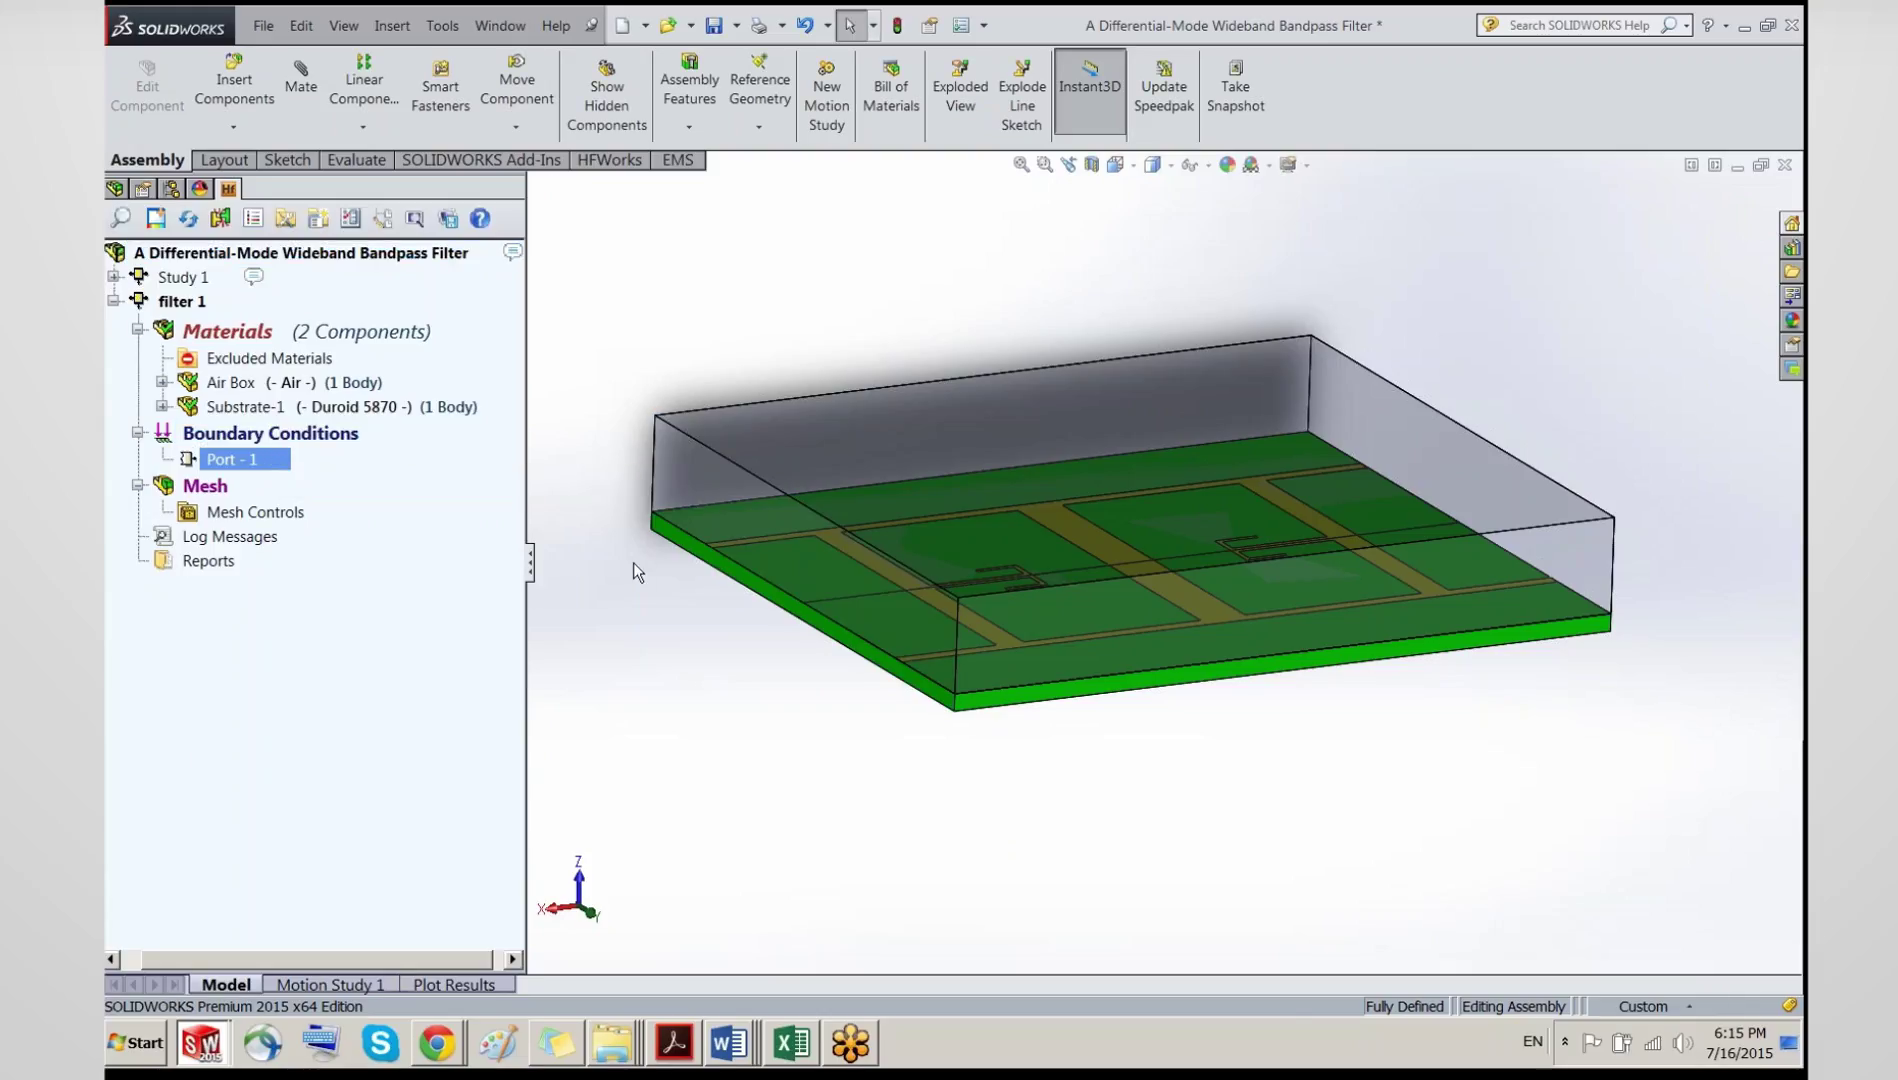
Step: Create Port - 2 as a differential port on the substrate and air box faces at the opposite end of the filter
left_click(262, 434)
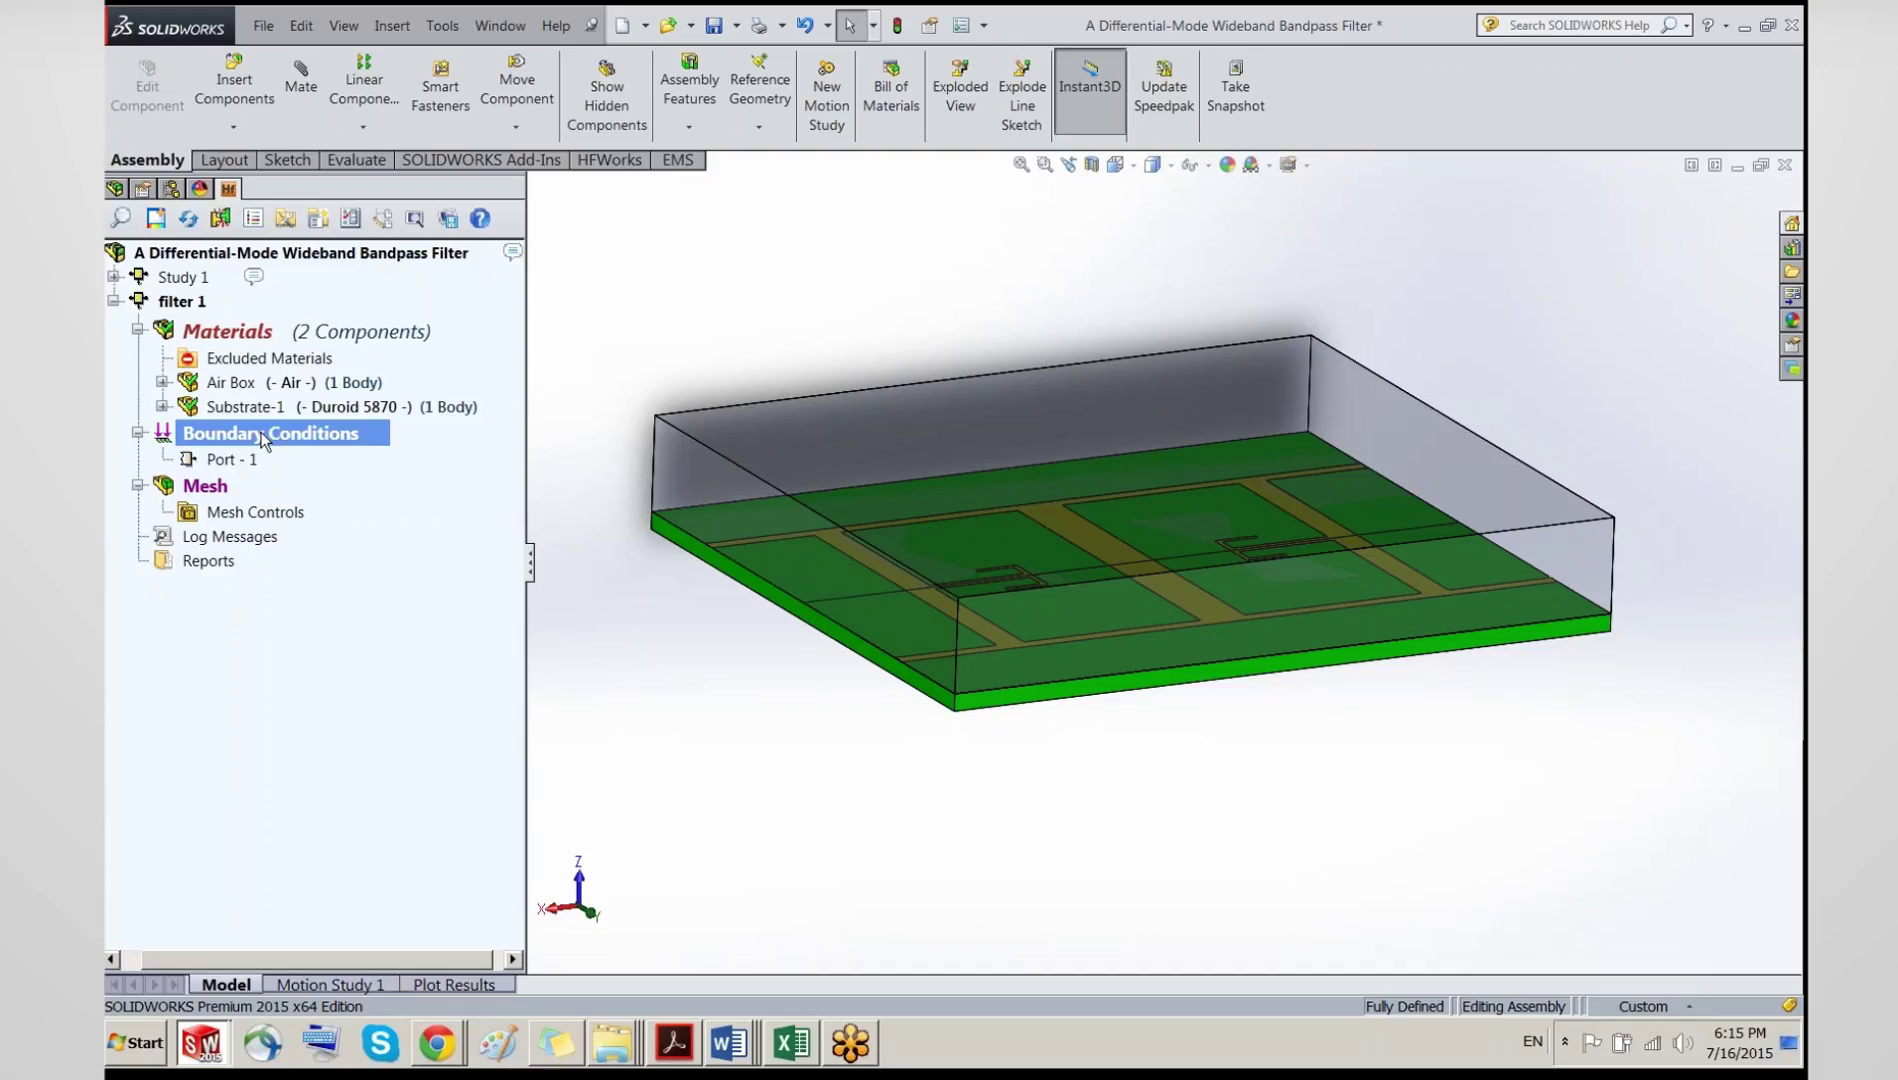
right_click(261, 431)
left_click(295, 326)
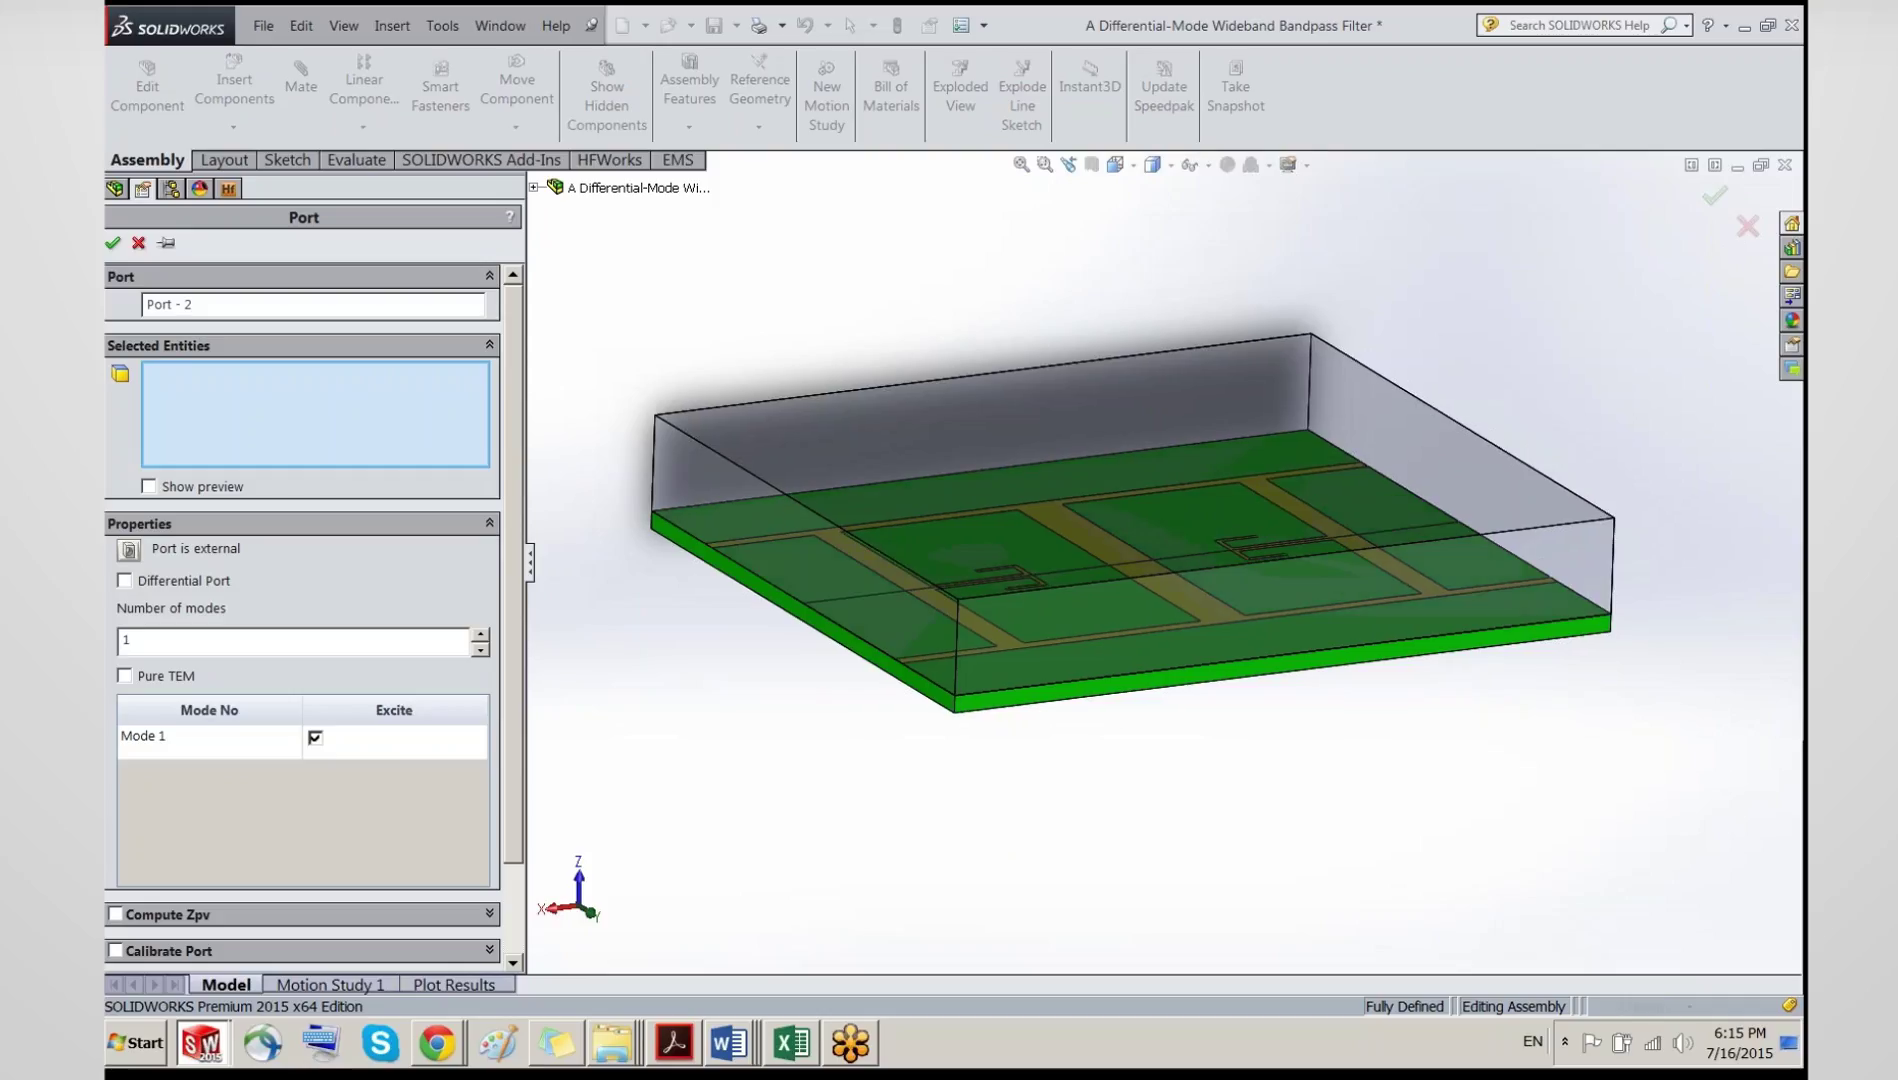
middle_click_drag(1714, 597, 1426, 603)
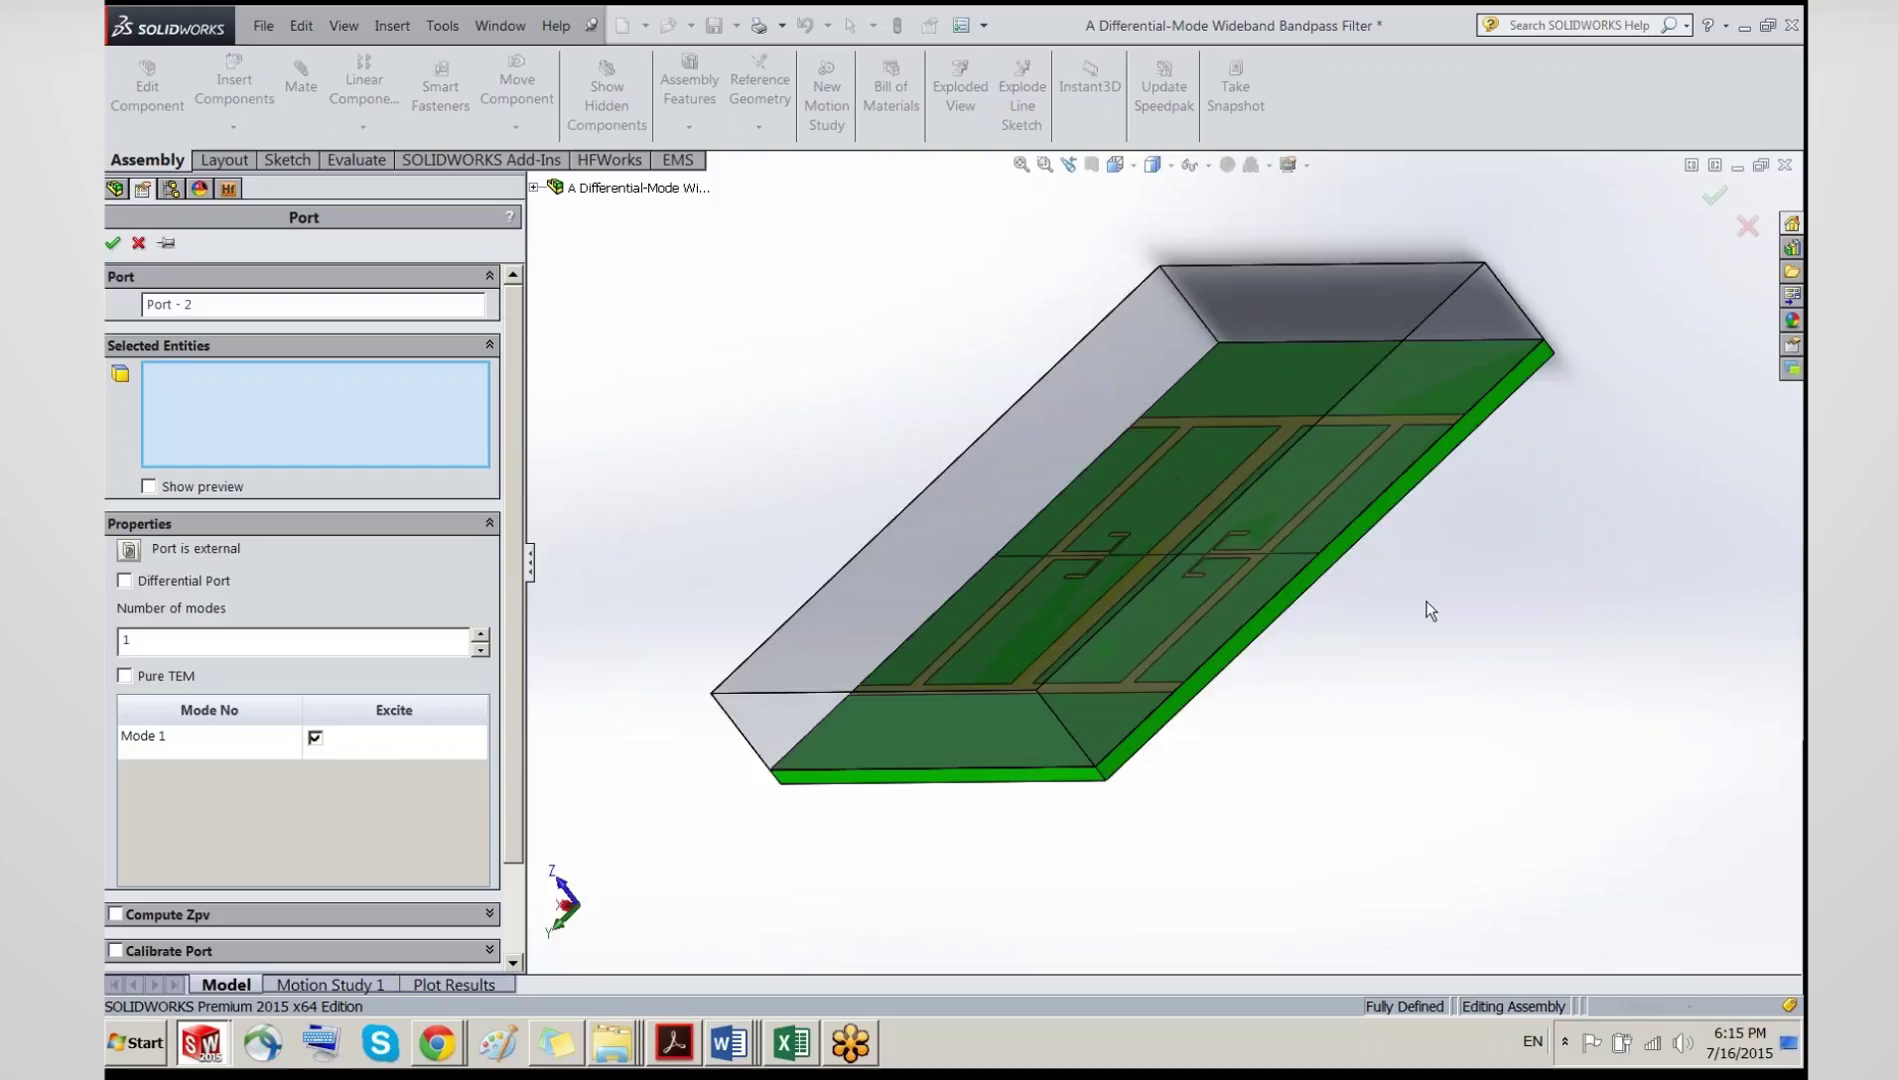
left_click(1333, 560)
left_click(1481, 286)
left_click(149, 486)
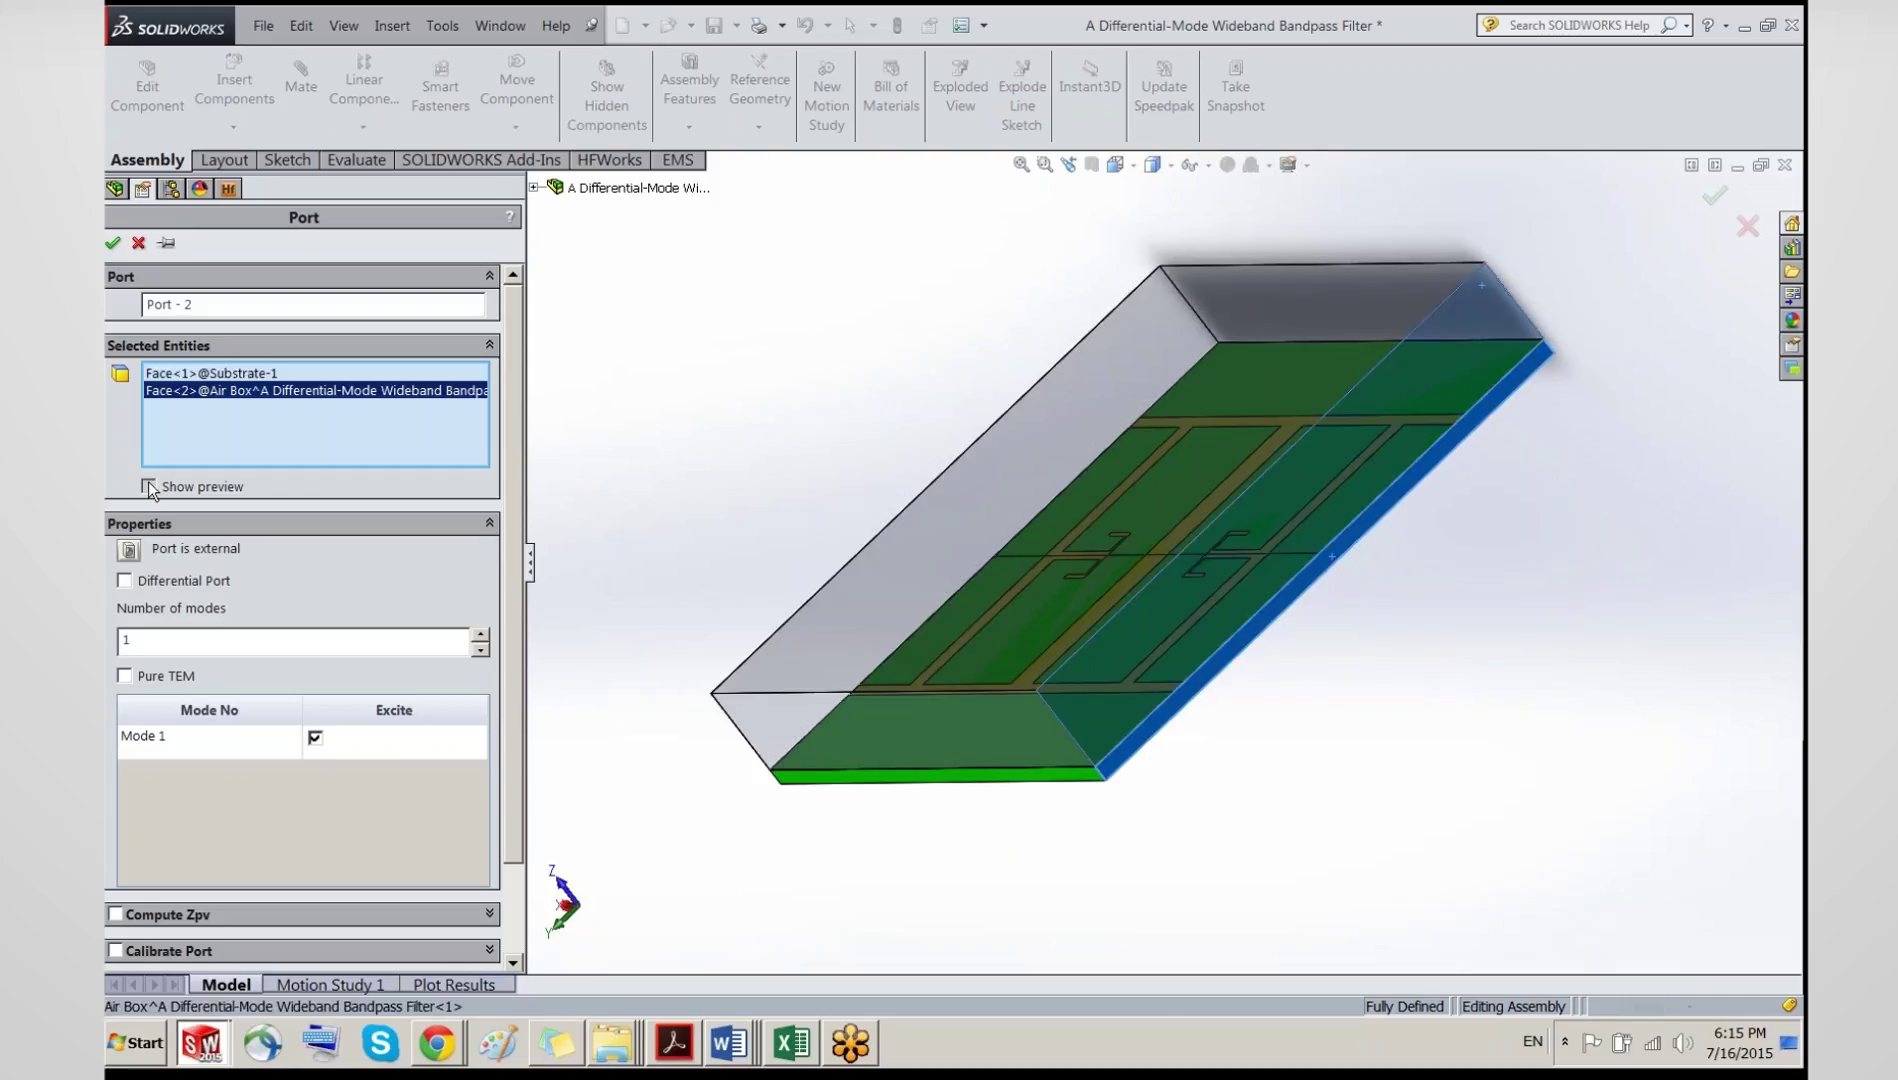
middle_click_drag(669, 535, 535, 888)
left_click(149, 486)
left_click(124, 580)
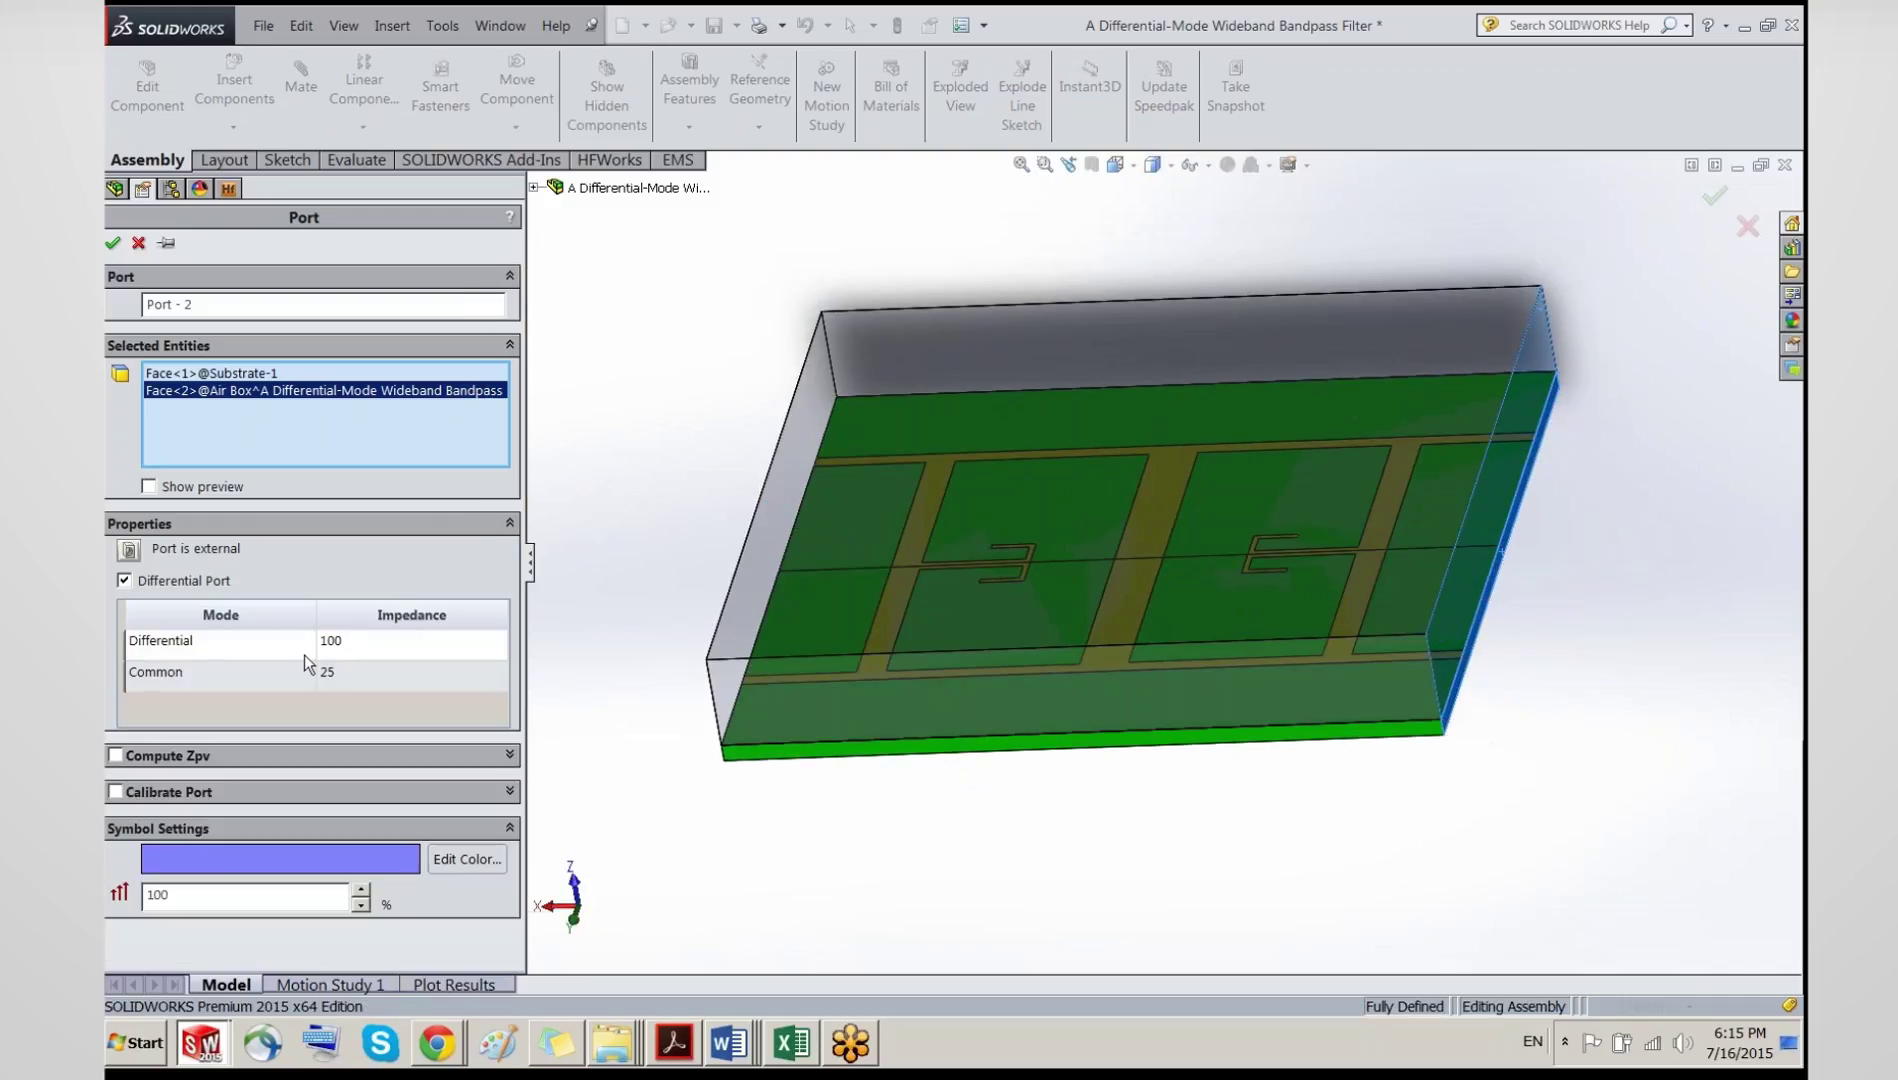
left_click(112, 244)
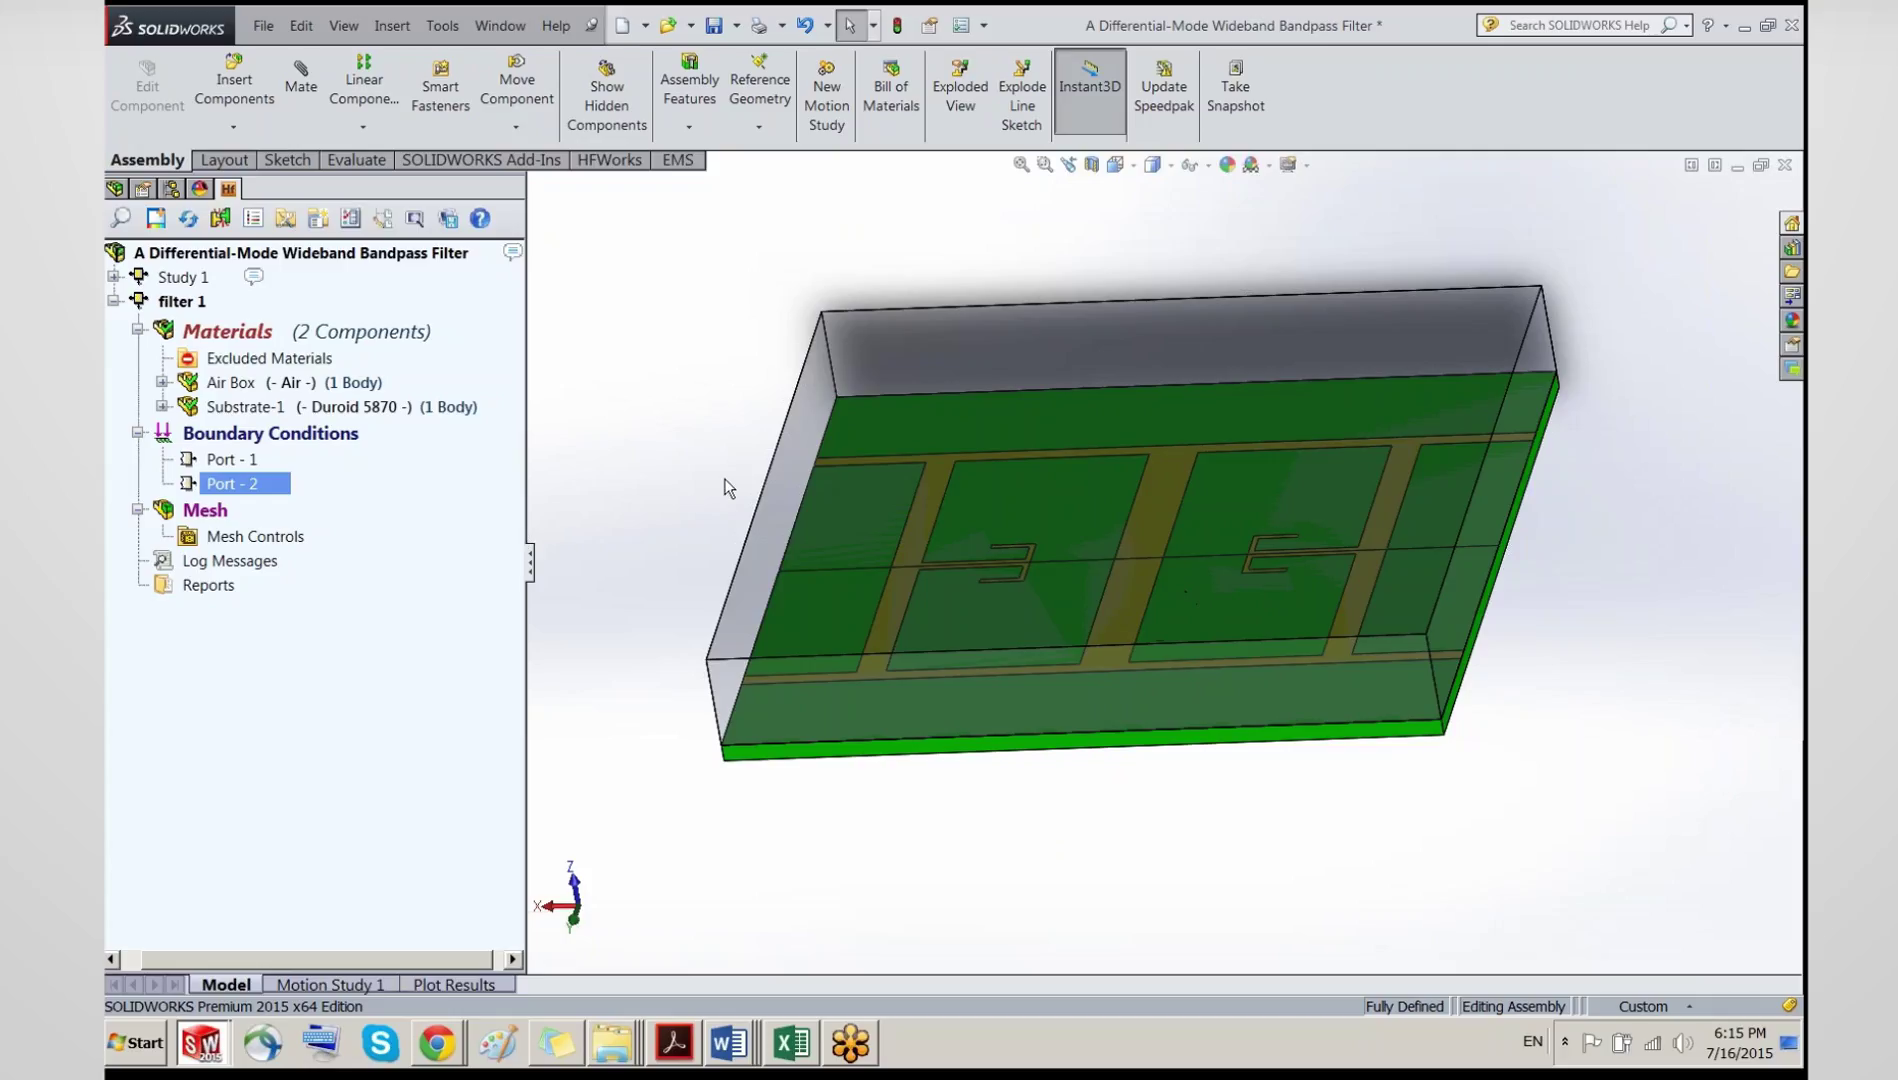
Step: Rename the Port - 1 boundary condition as Entry
middle_click_drag(726, 487, 691, 460)
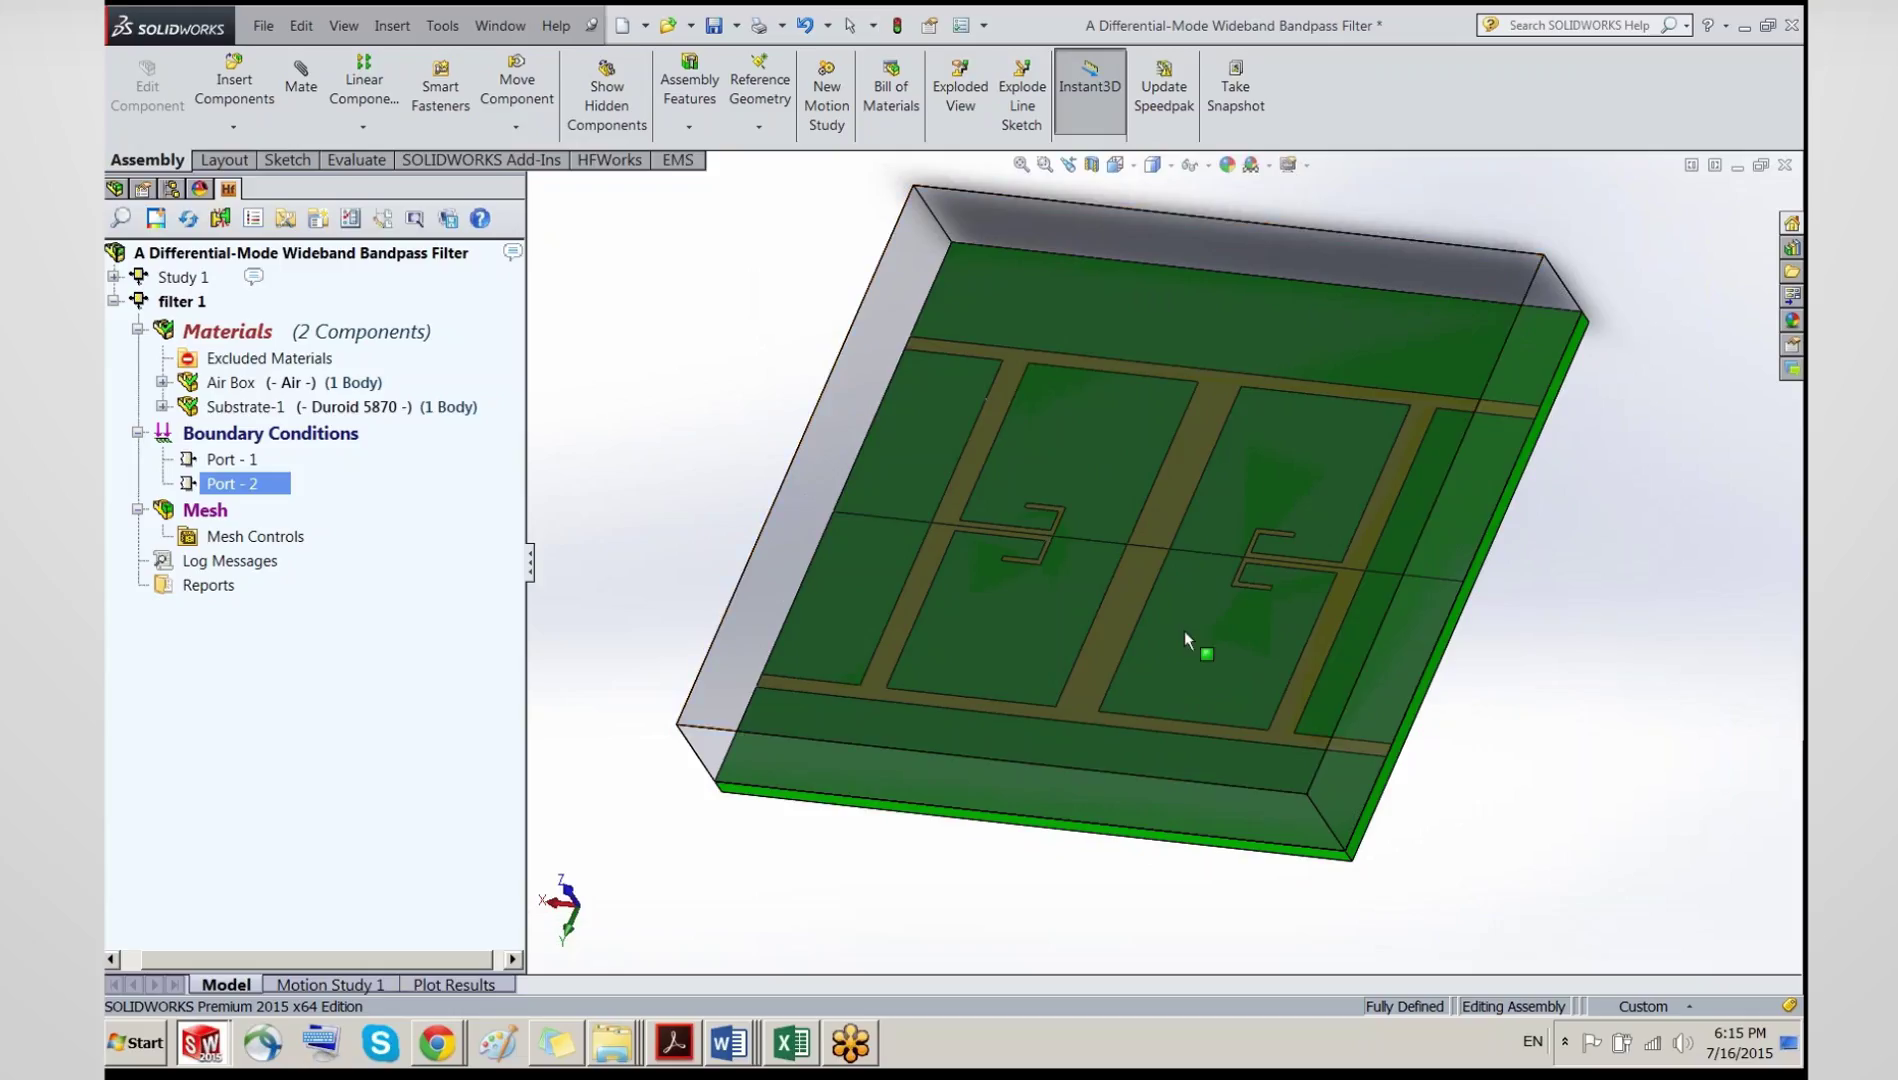
mouse_move(1183, 630)
middle_mouse_down()
mouse_move(1186, 457)
mouse_move(1160, 640)
middle_mouse_up()
left_click(230, 459)
right_click(222, 461)
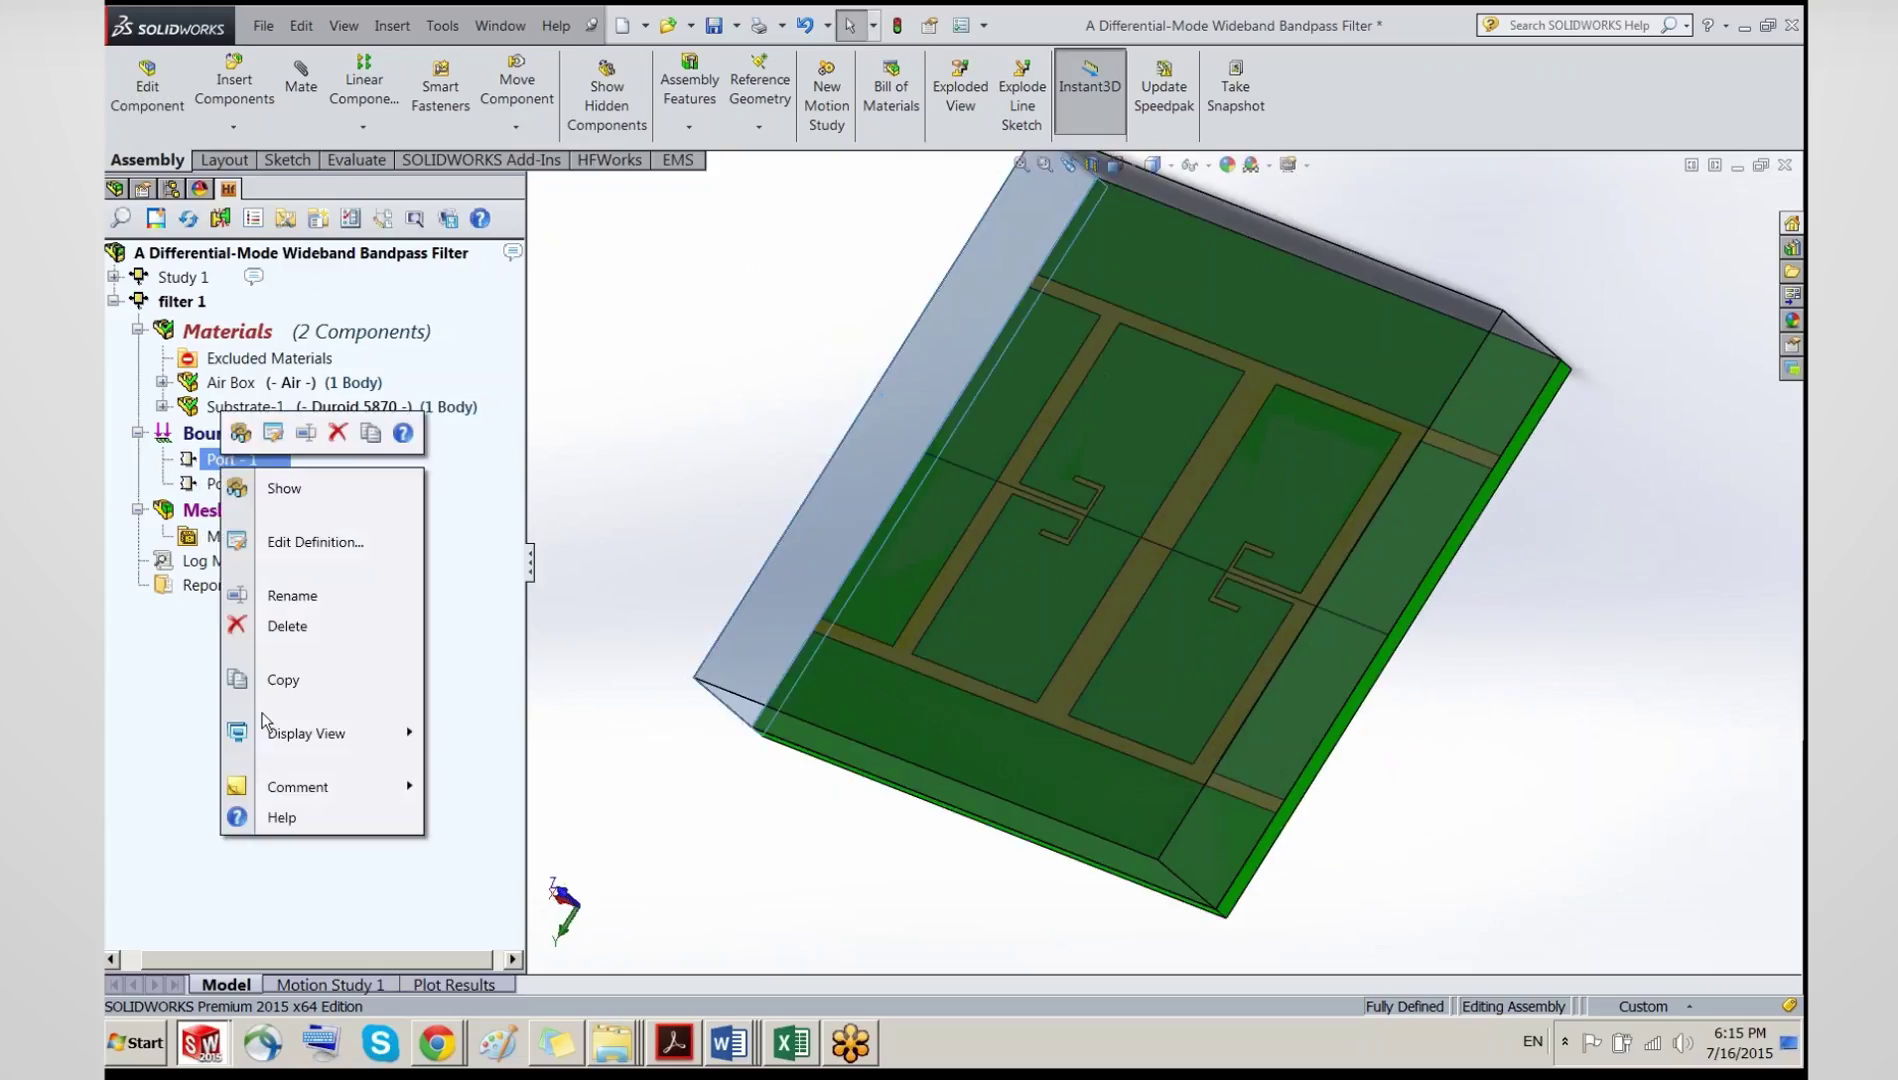
left_click(301, 595)
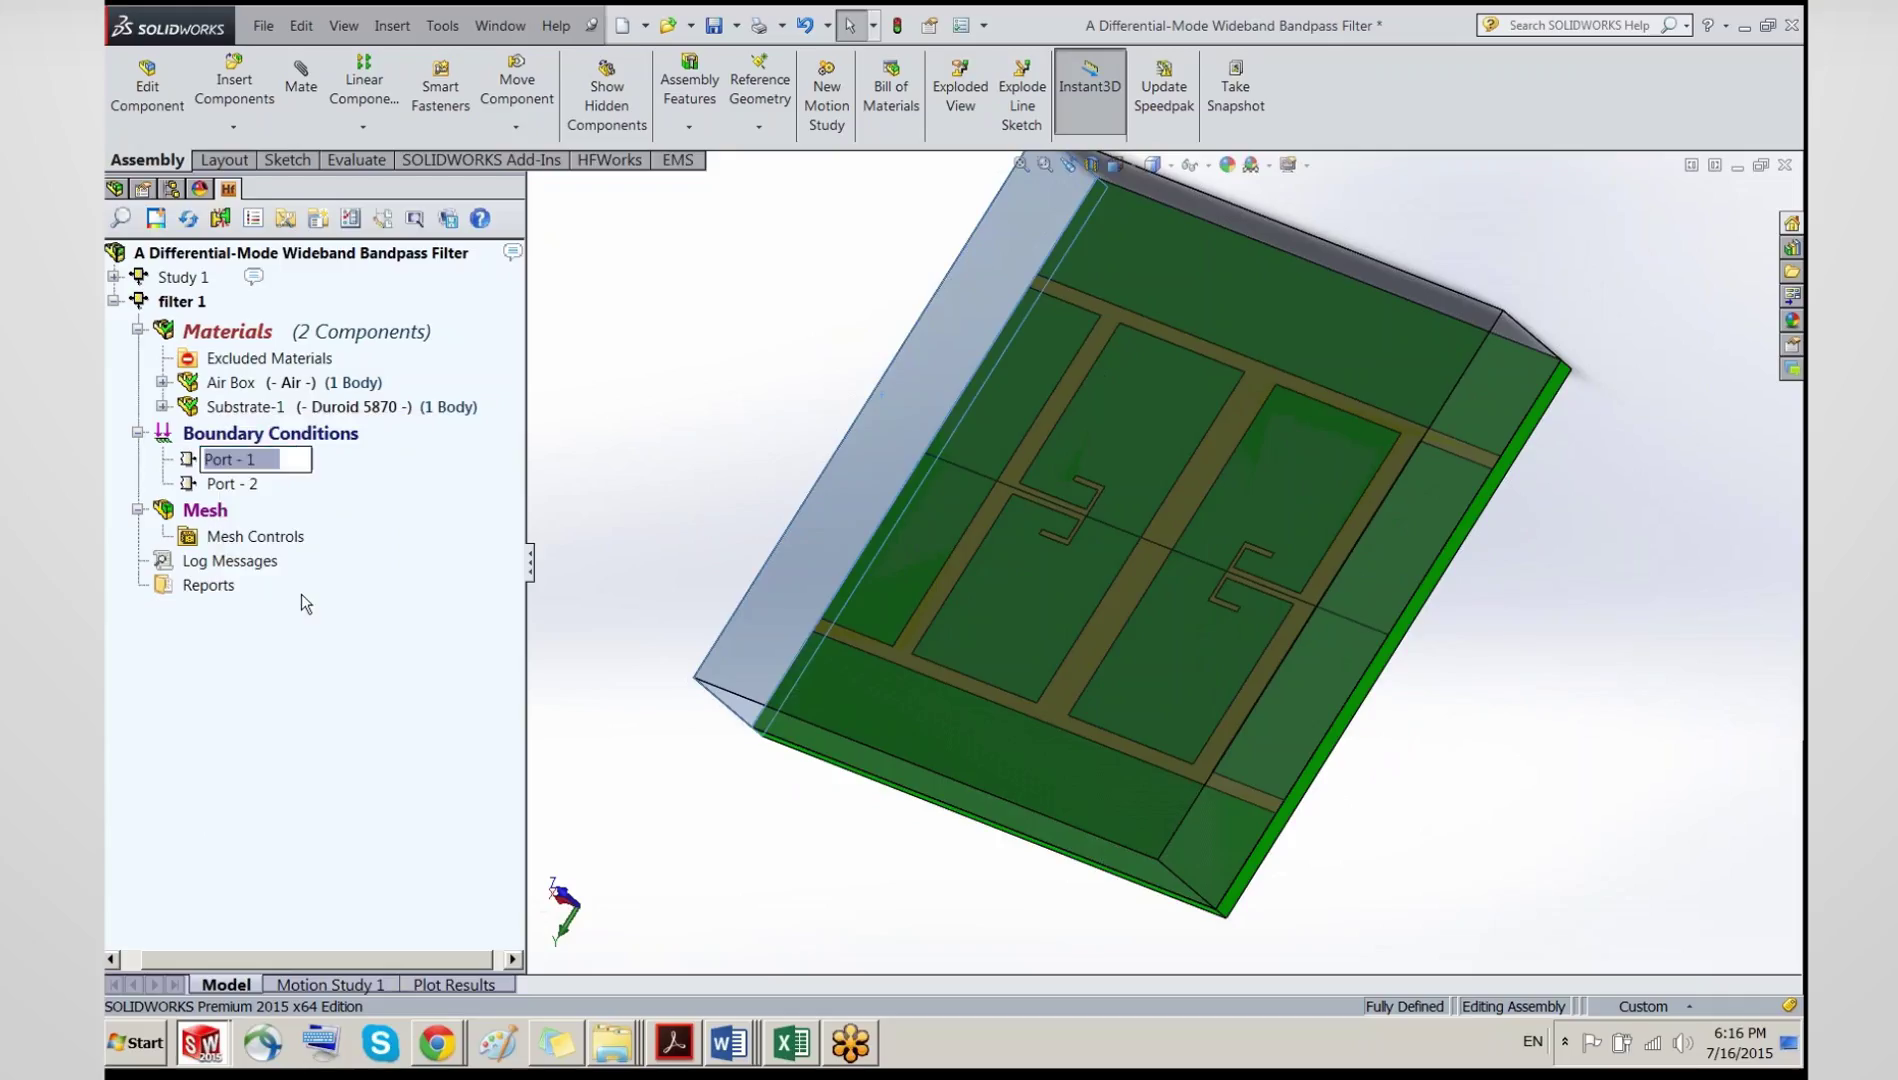
type("Entry")
key("Return")
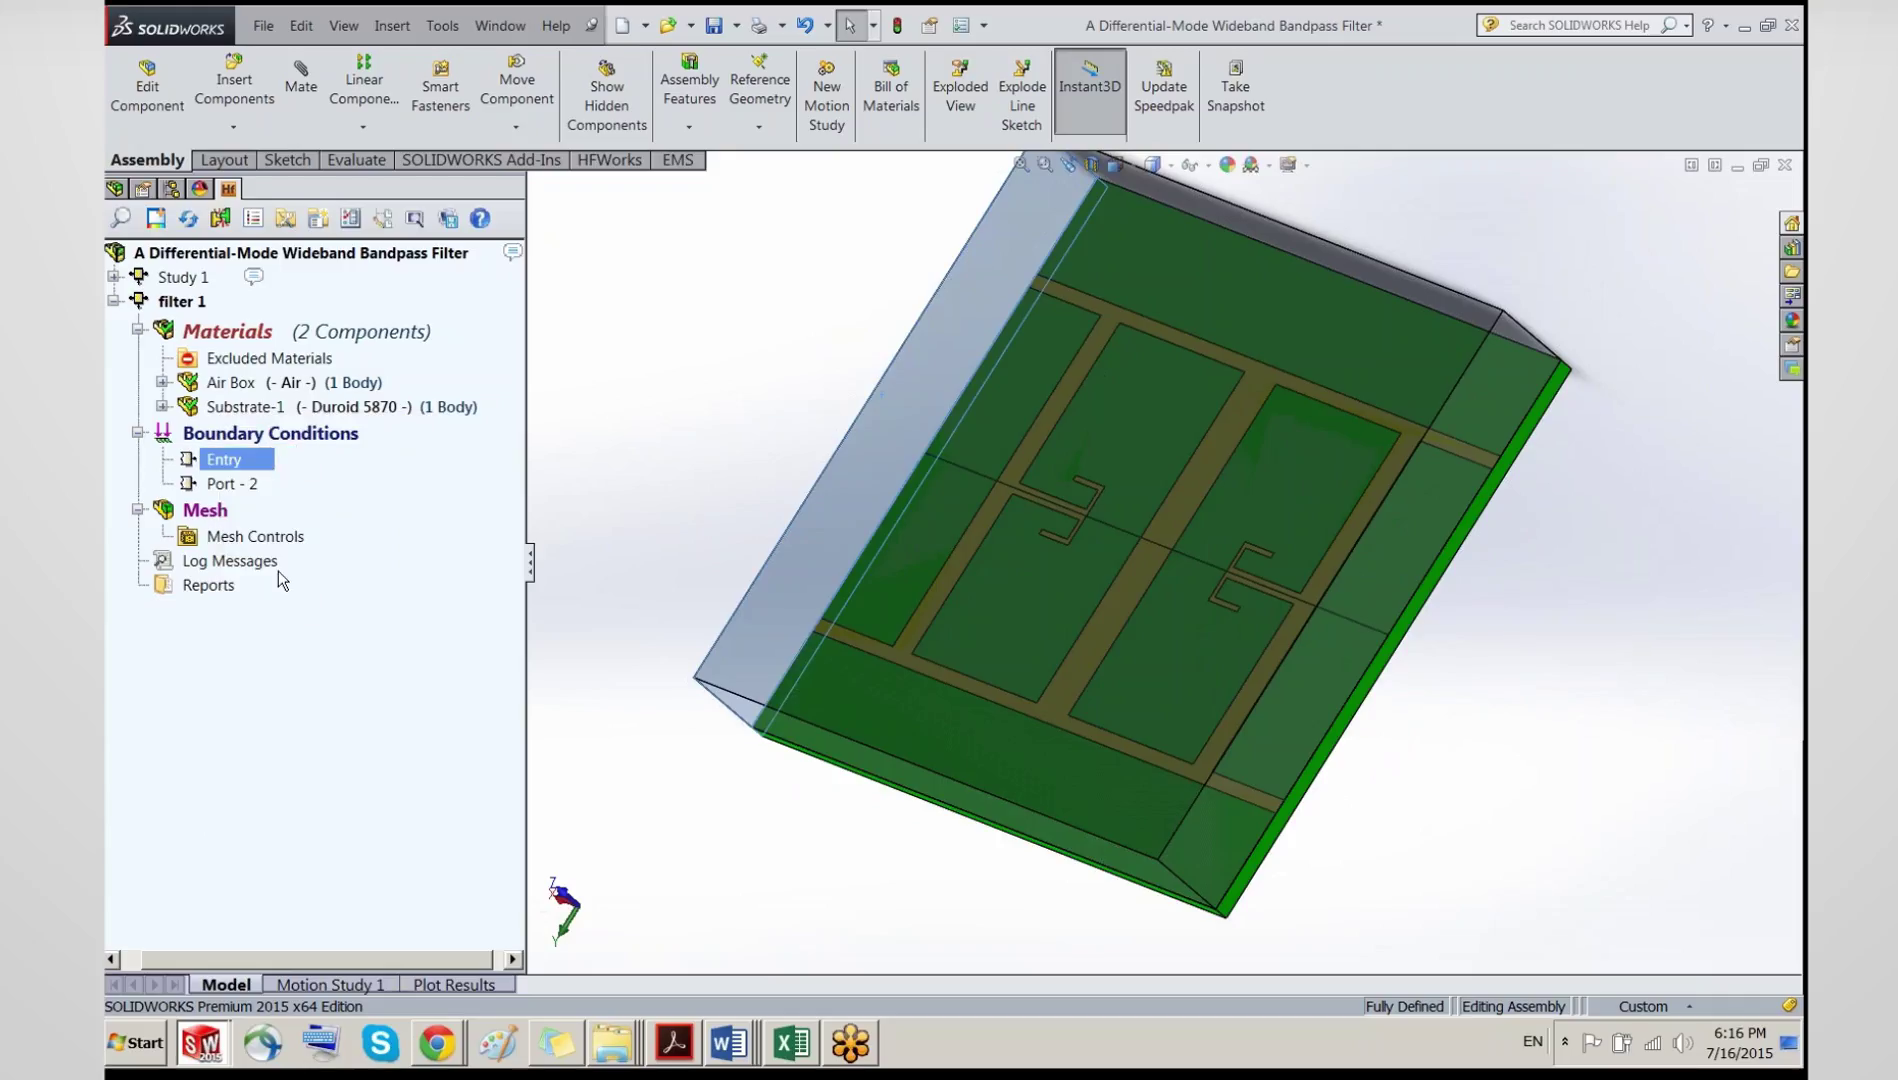
Step: Hide the Air Box component in the filter 1 study to expose the substrate
left_click(258, 484, "ctrl")
middle_click_drag(738, 498, 555, 614)
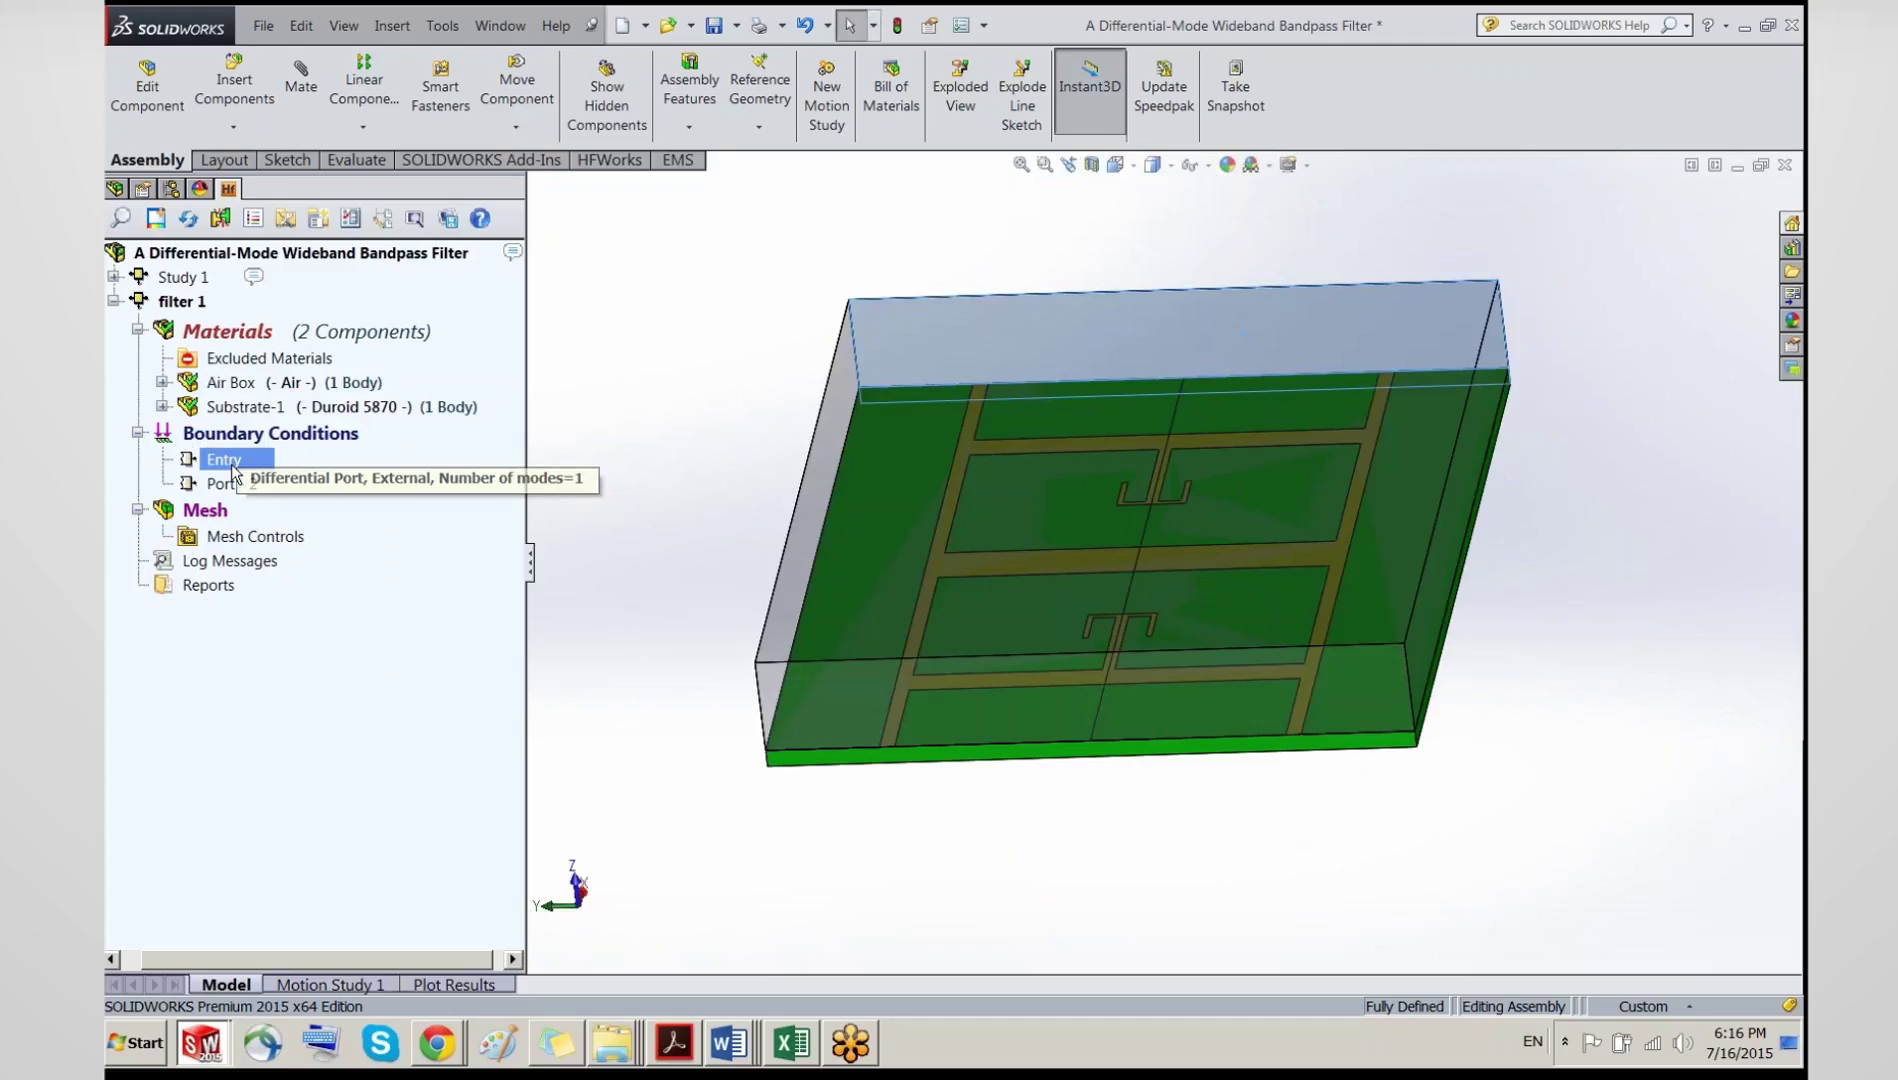
left_click(670, 584)
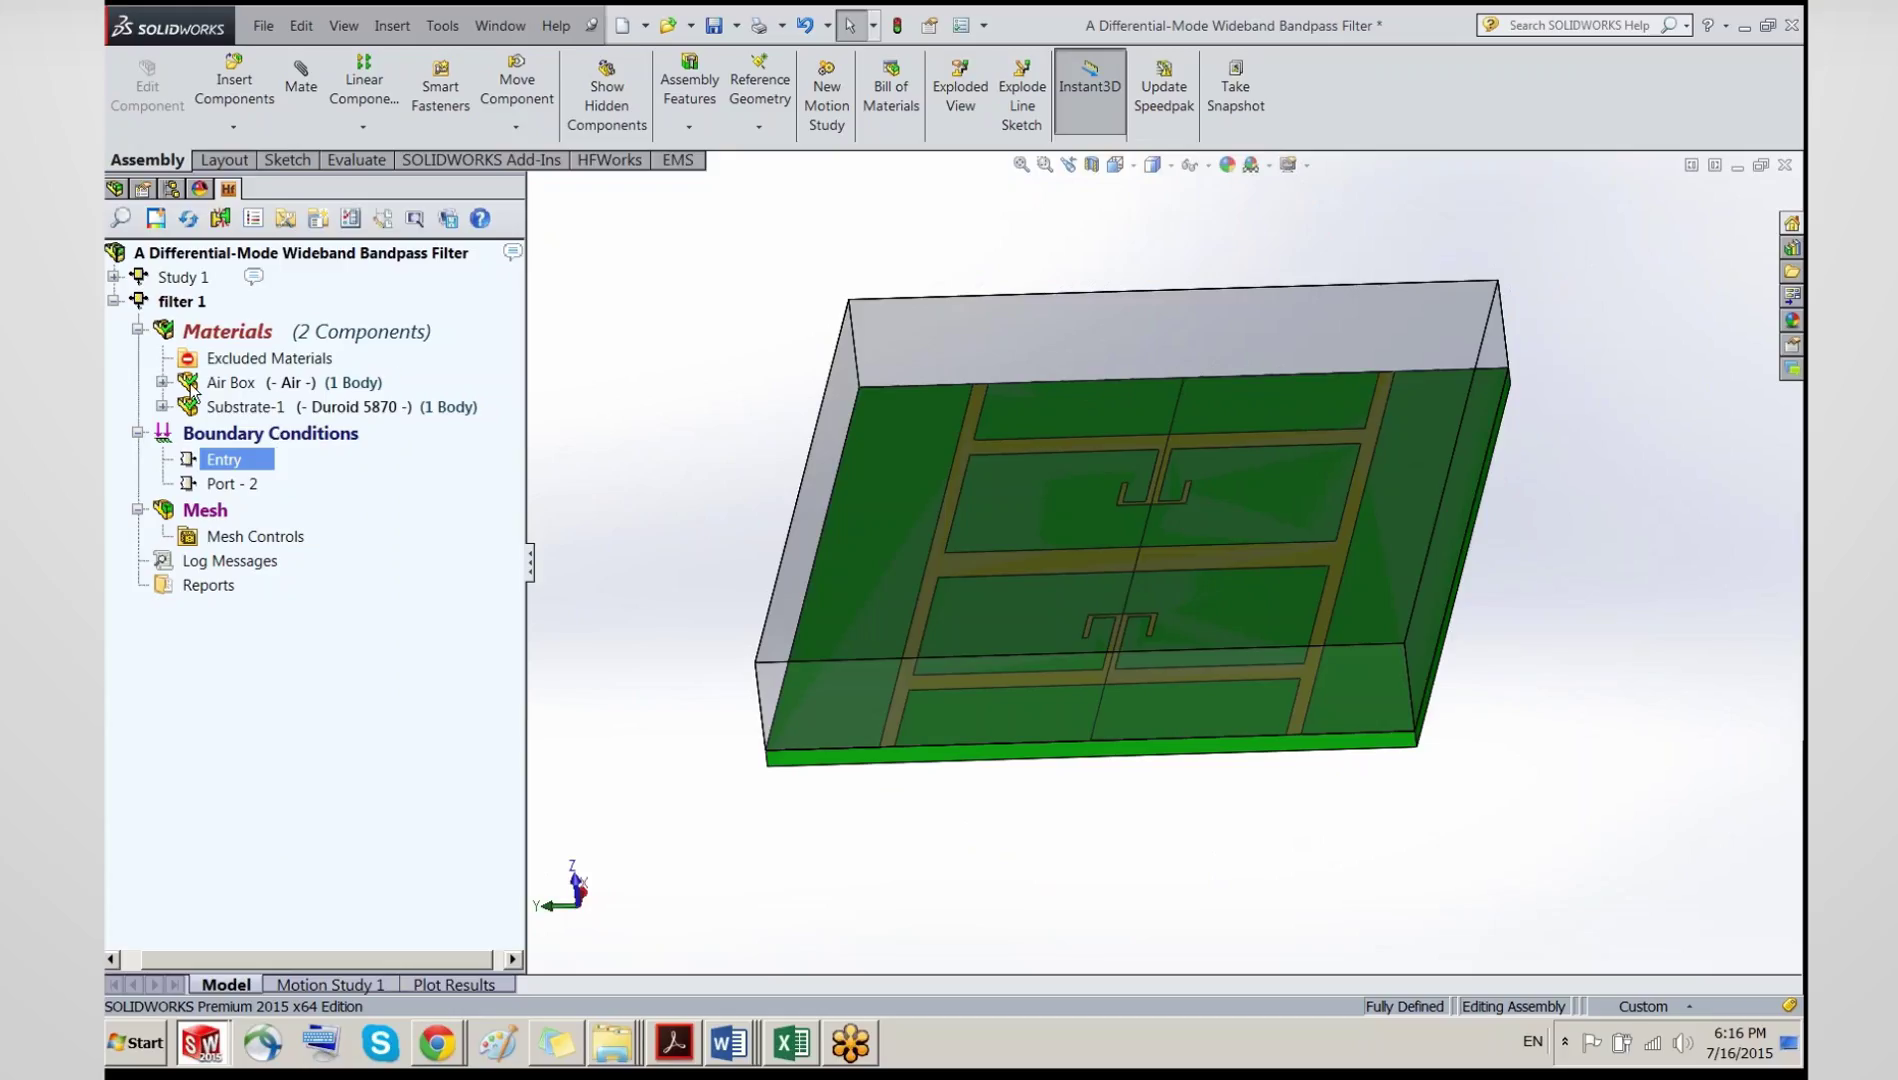
left_click(225, 386)
right_click(225, 388)
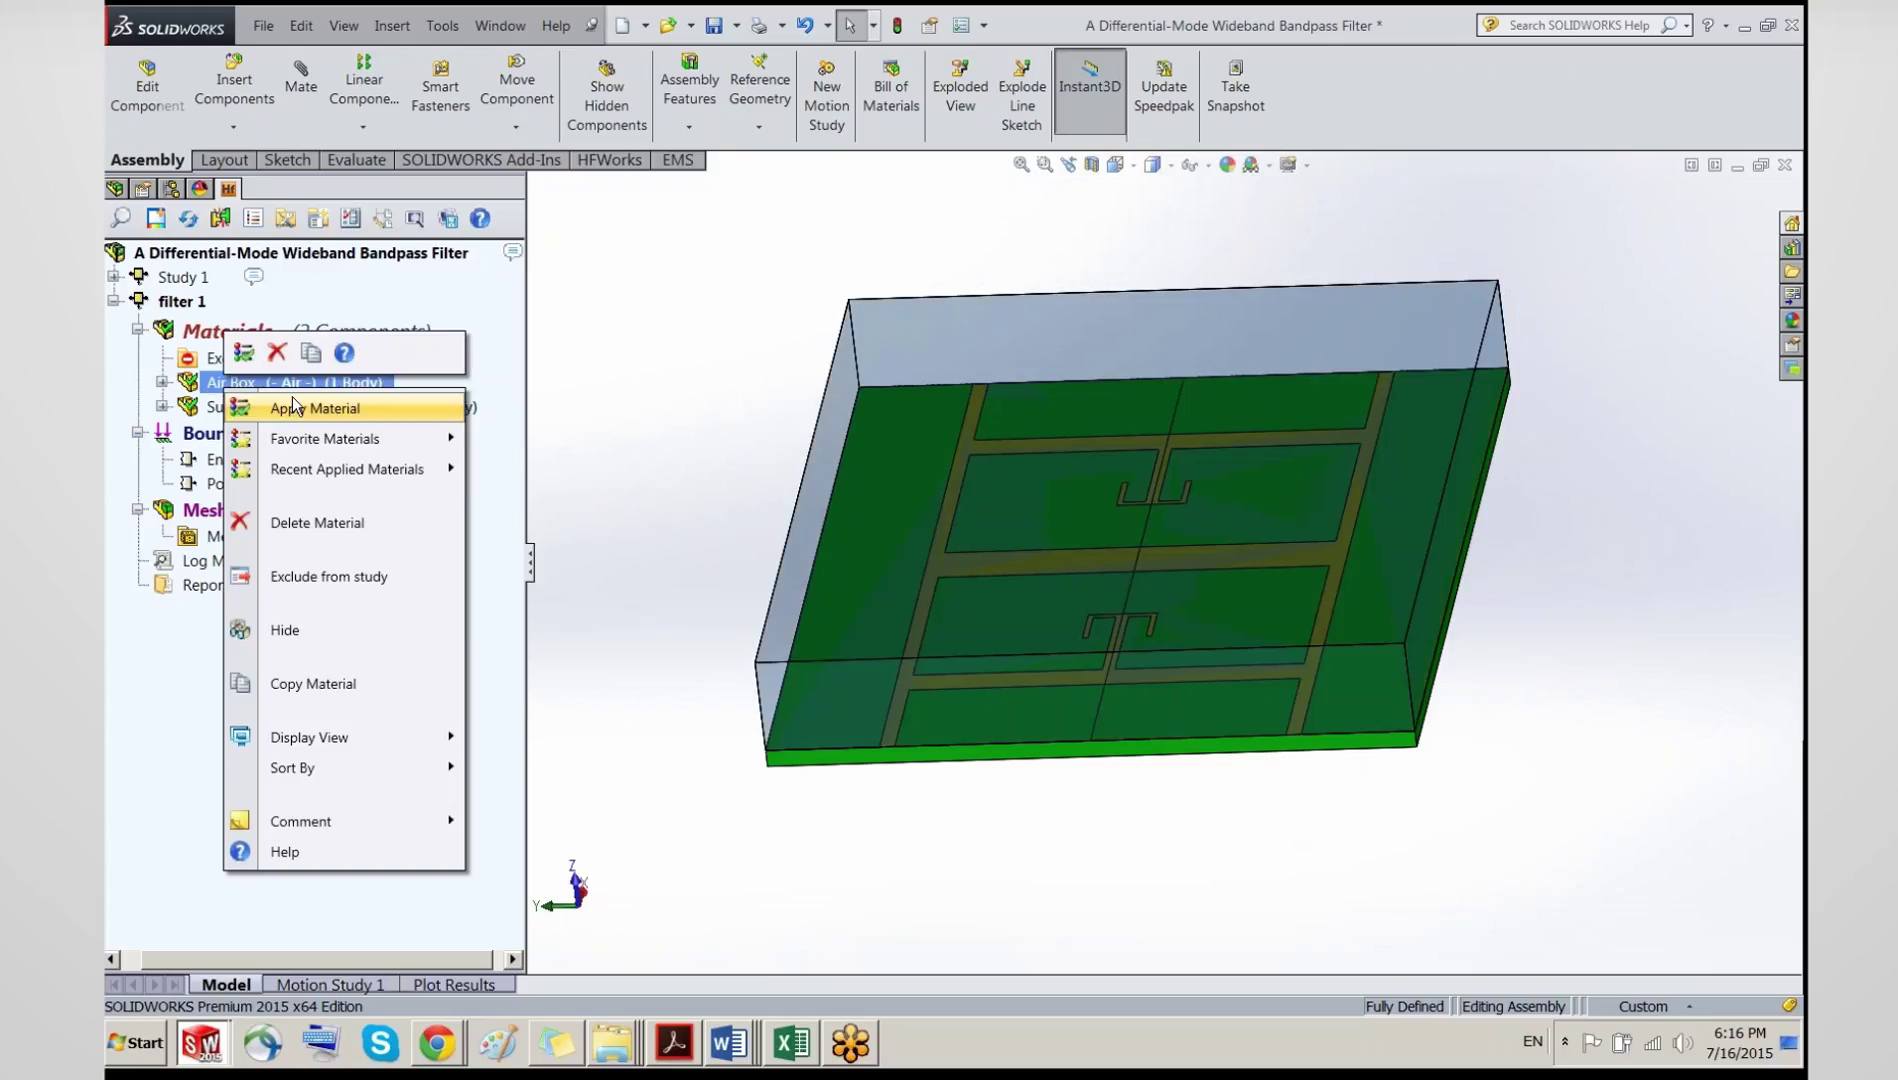
left_click(287, 630)
Step: Apply a Perfect Electric Conductor boundary condition to the underside face of the substrate, checking its symbol preview
middle_click_drag(610, 543, 600, 480)
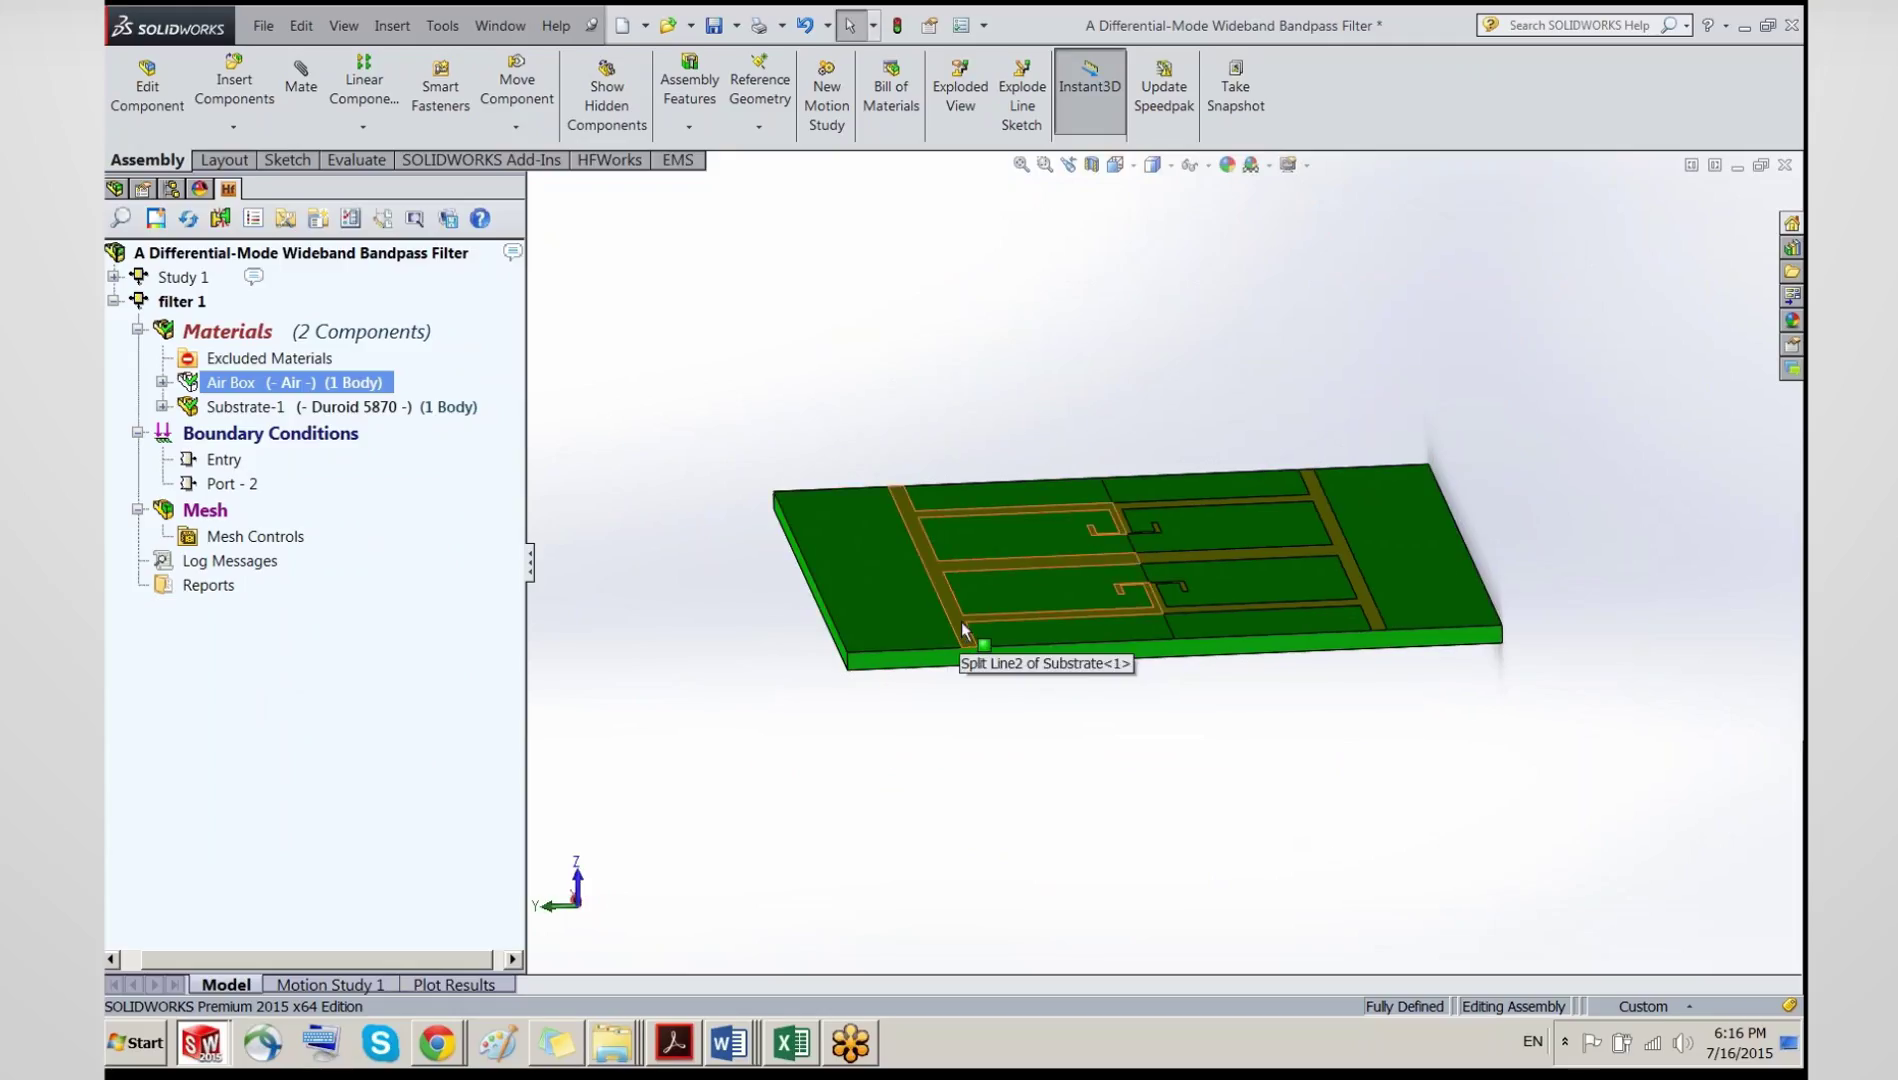
middle_click_drag(940, 707, 918, 597)
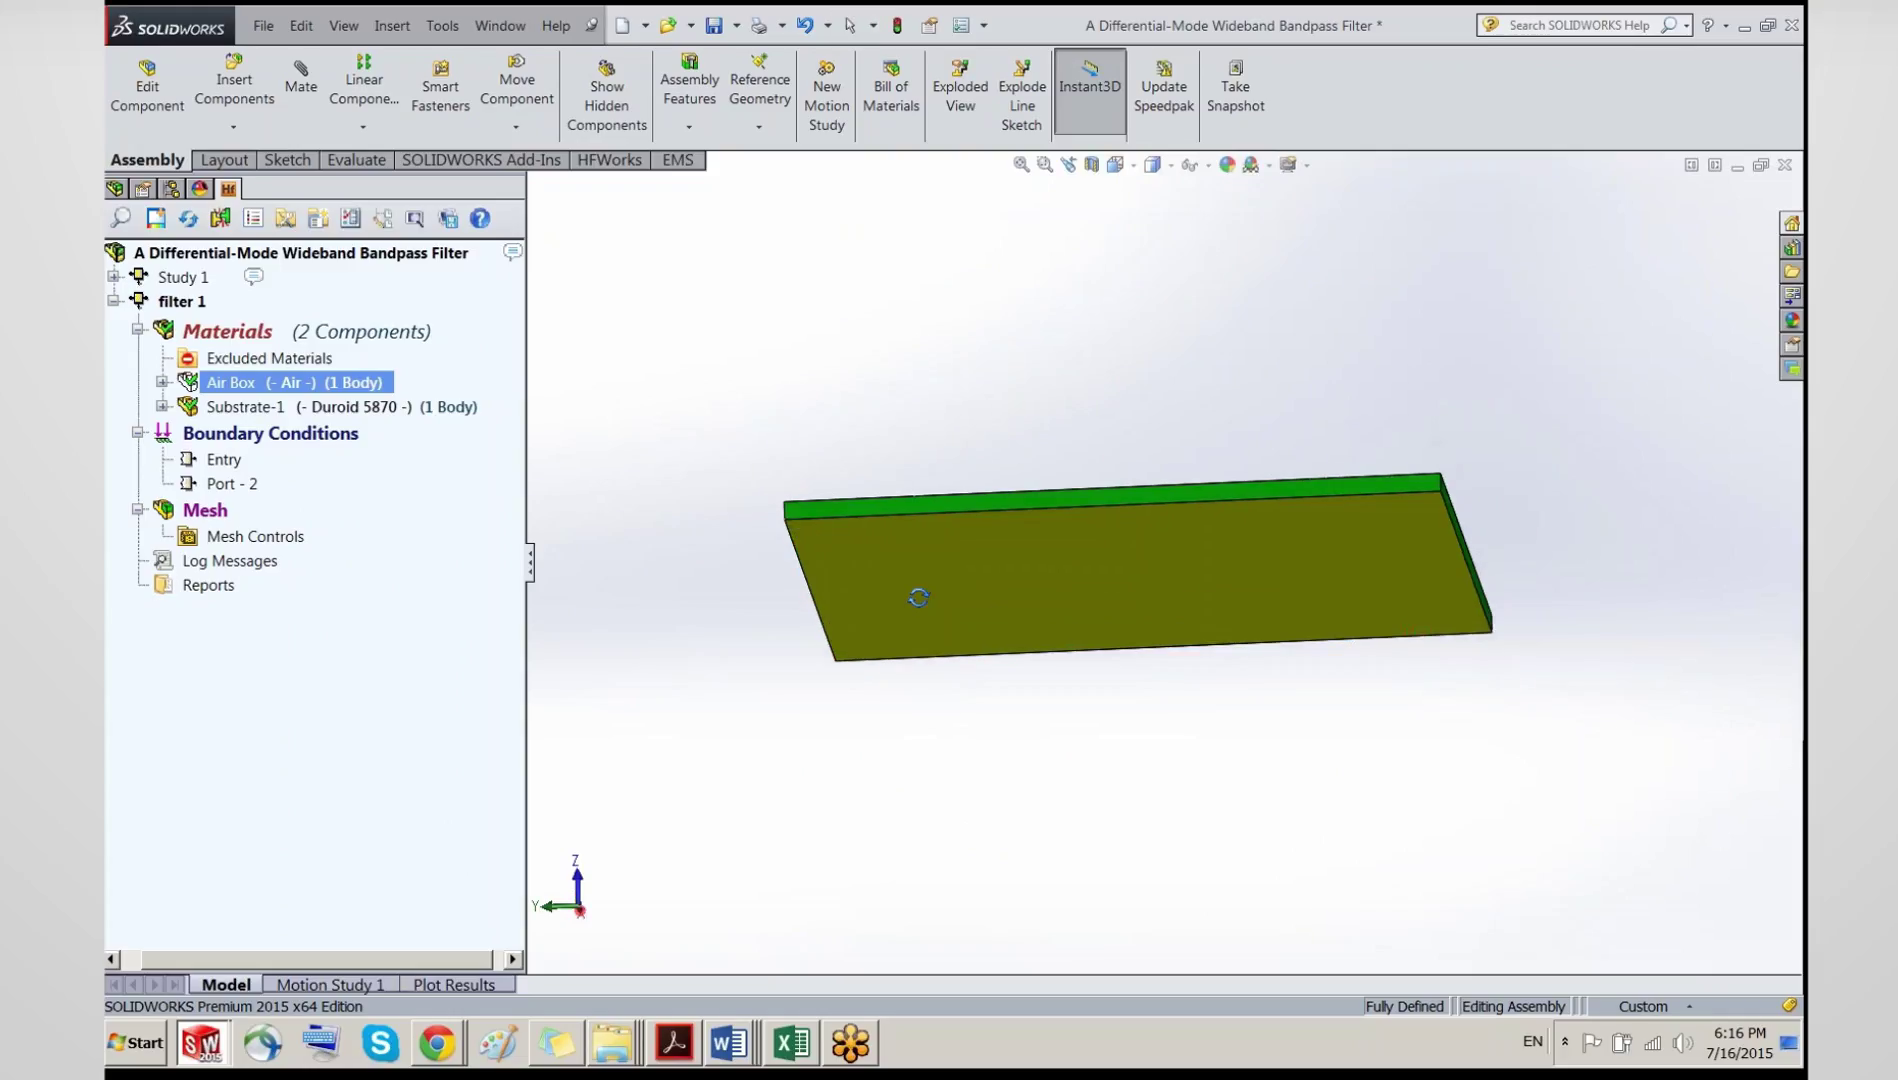
right_click(239, 443)
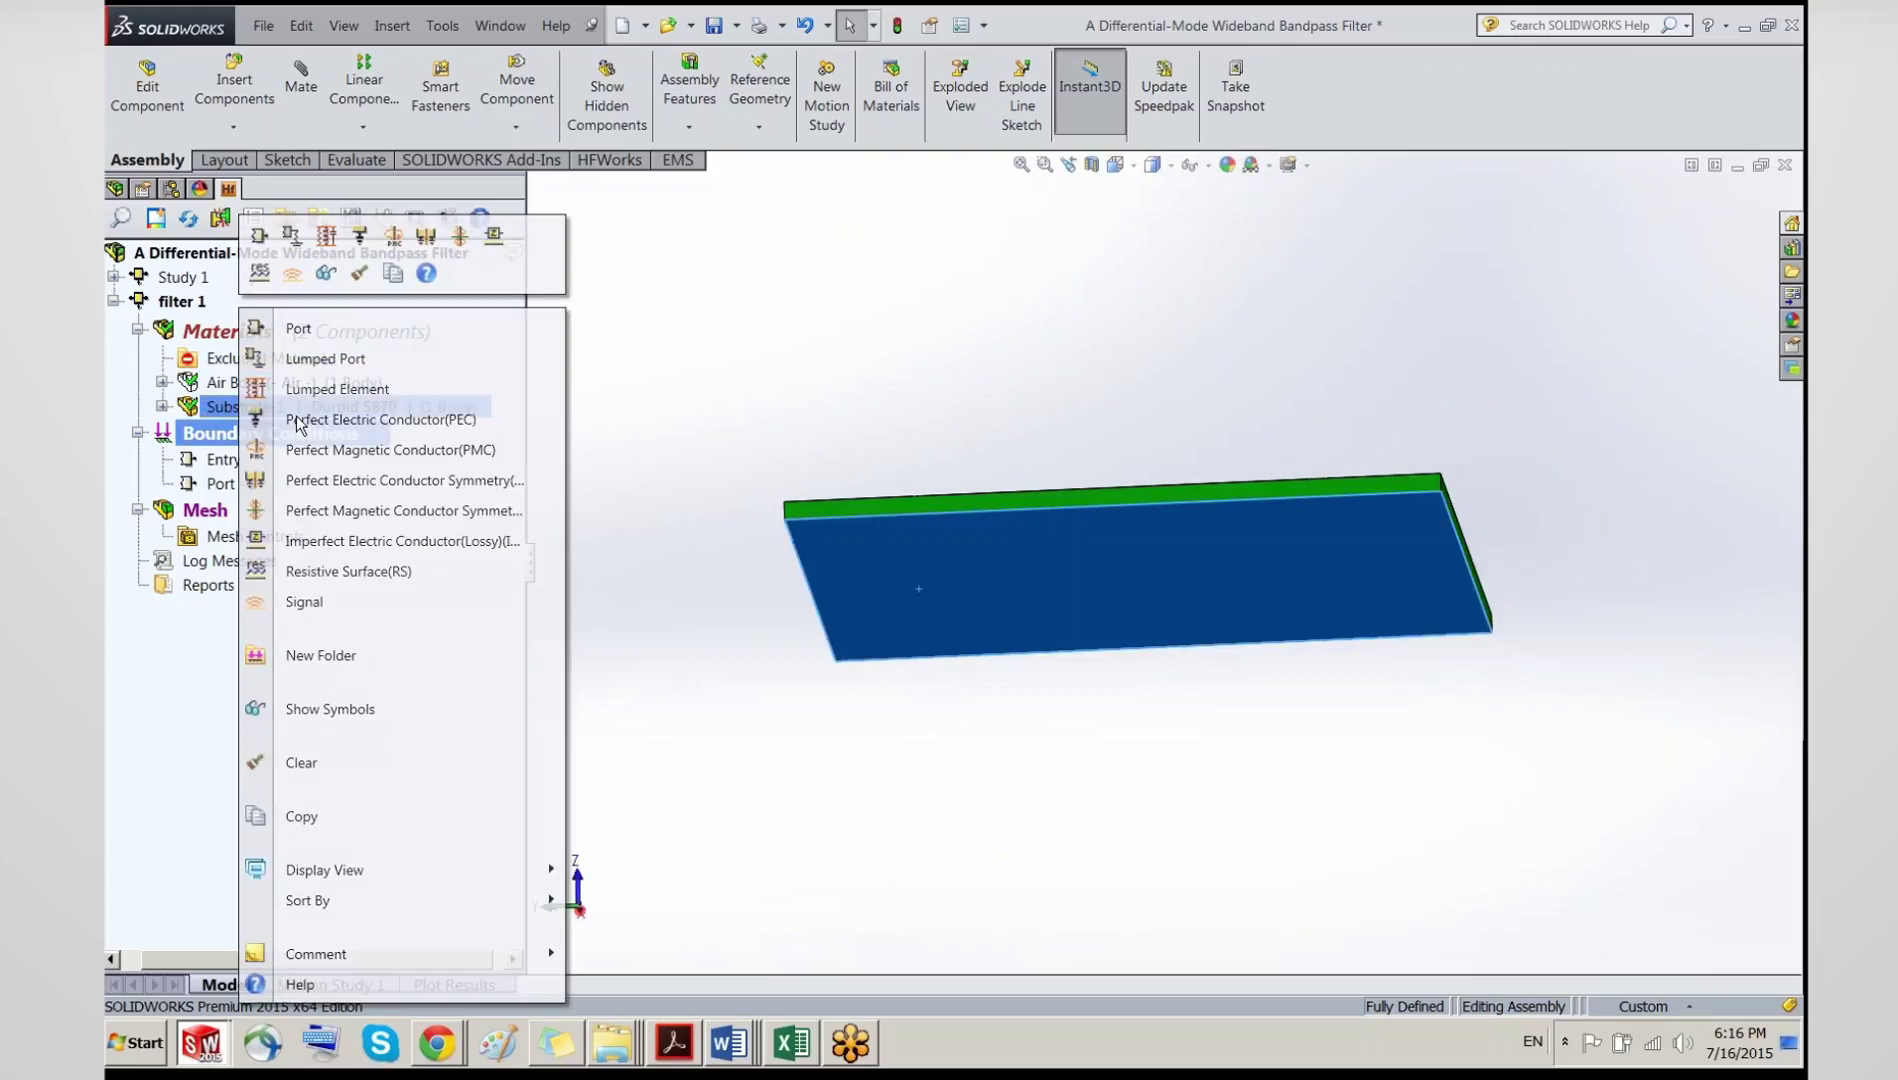
left_click(297, 421)
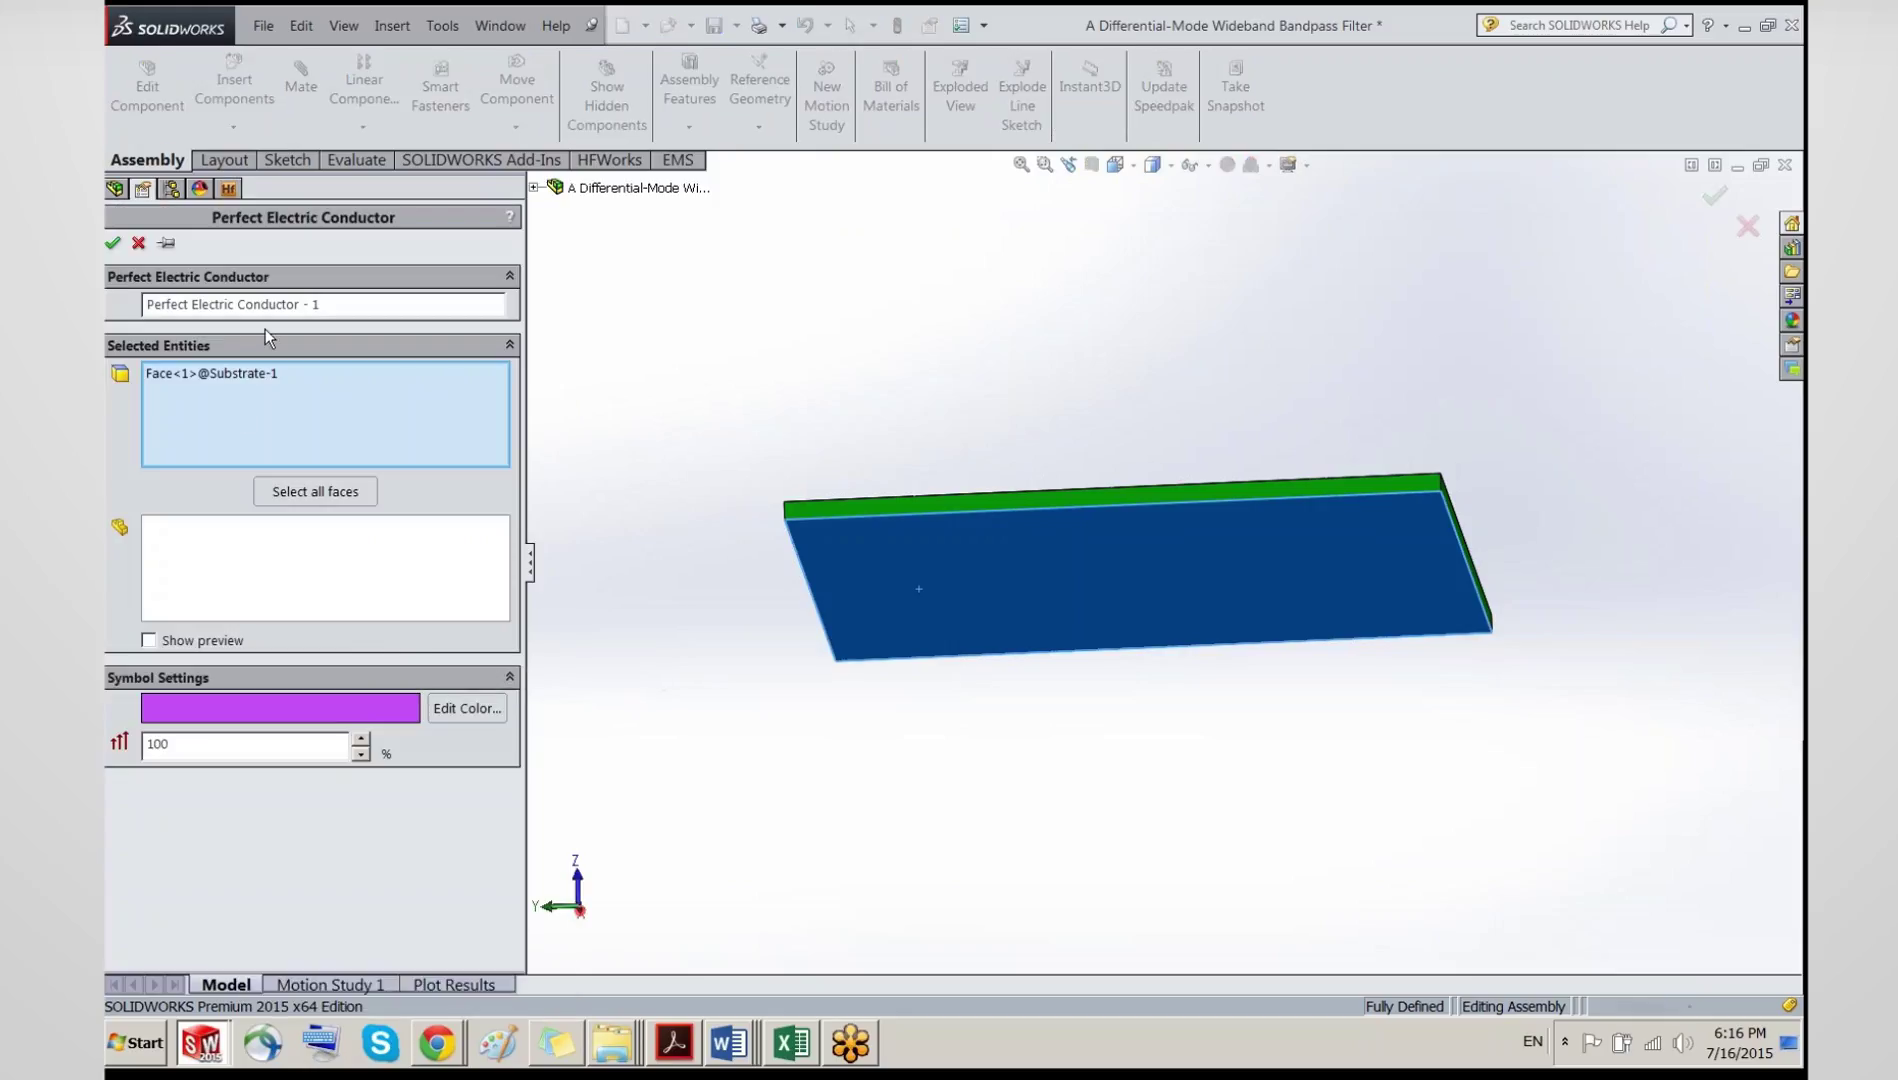
left_click(151, 641)
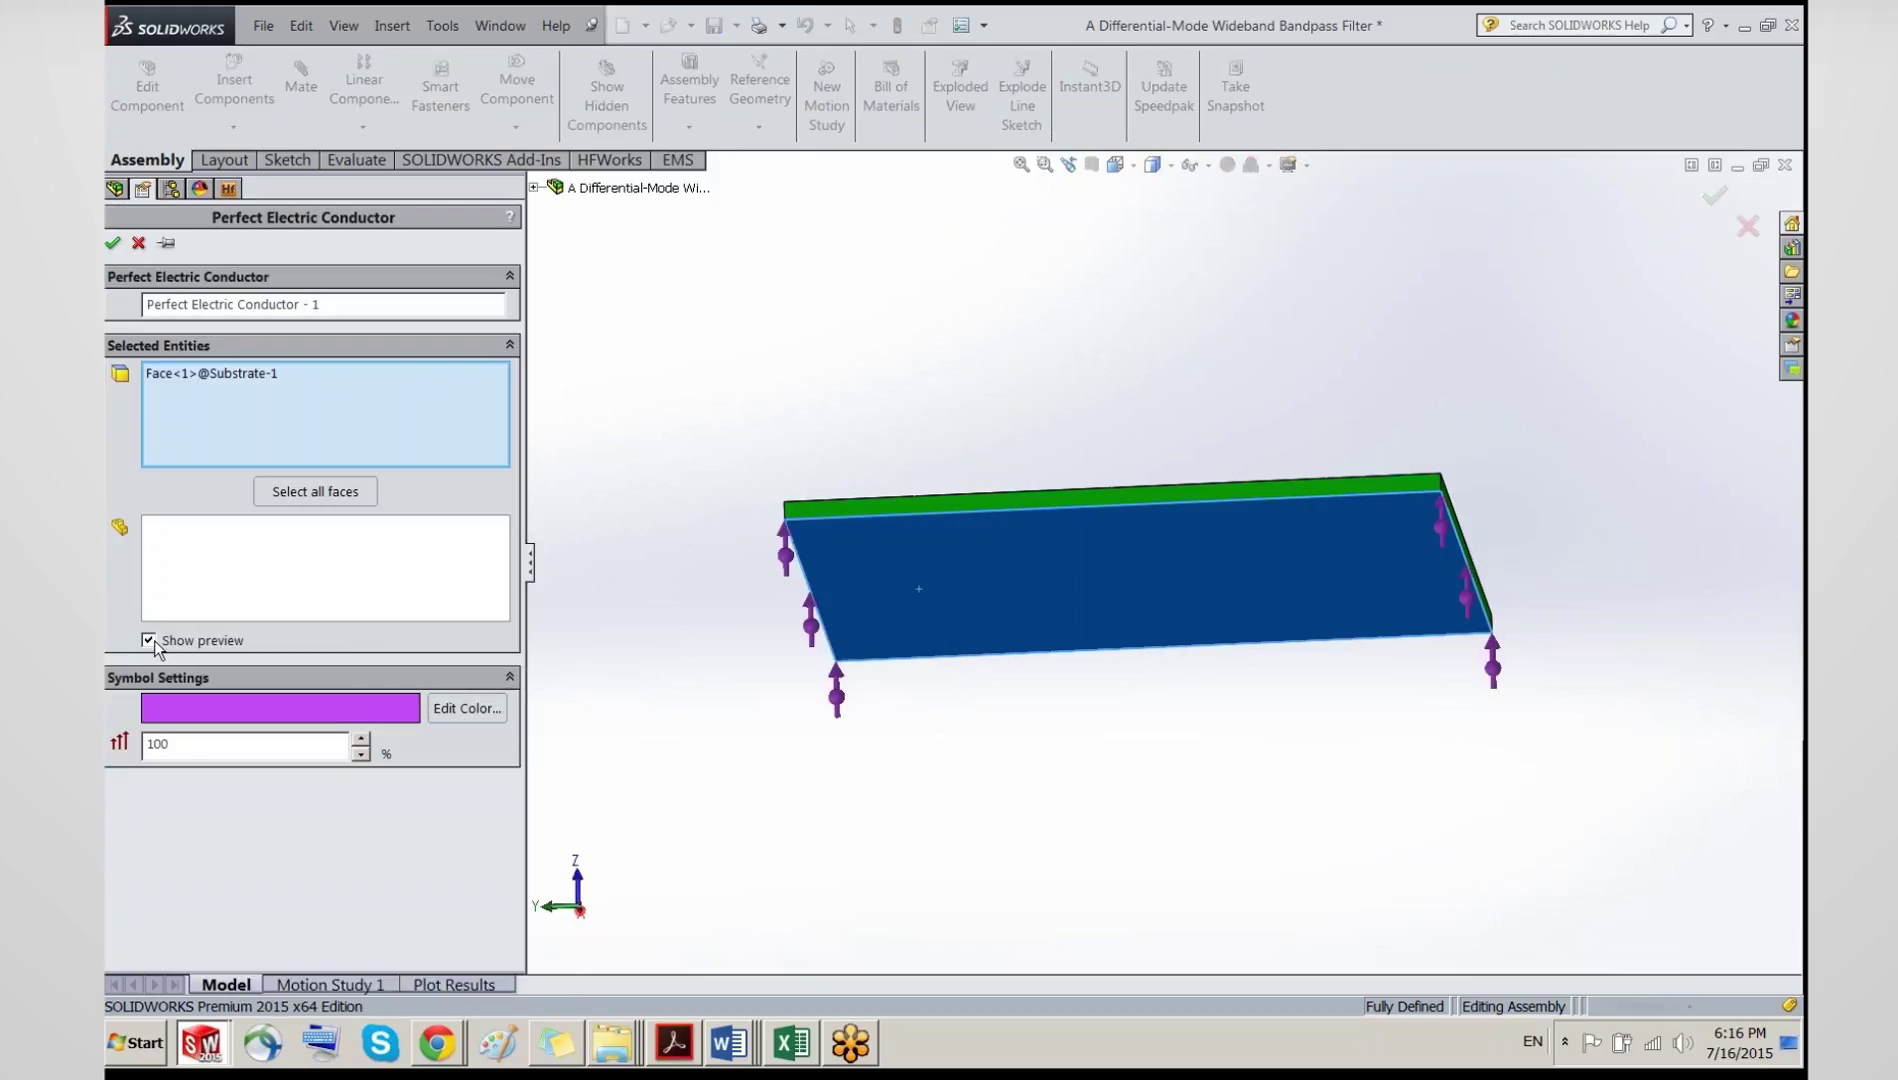
middle_click_drag(850, 543, 860, 587)
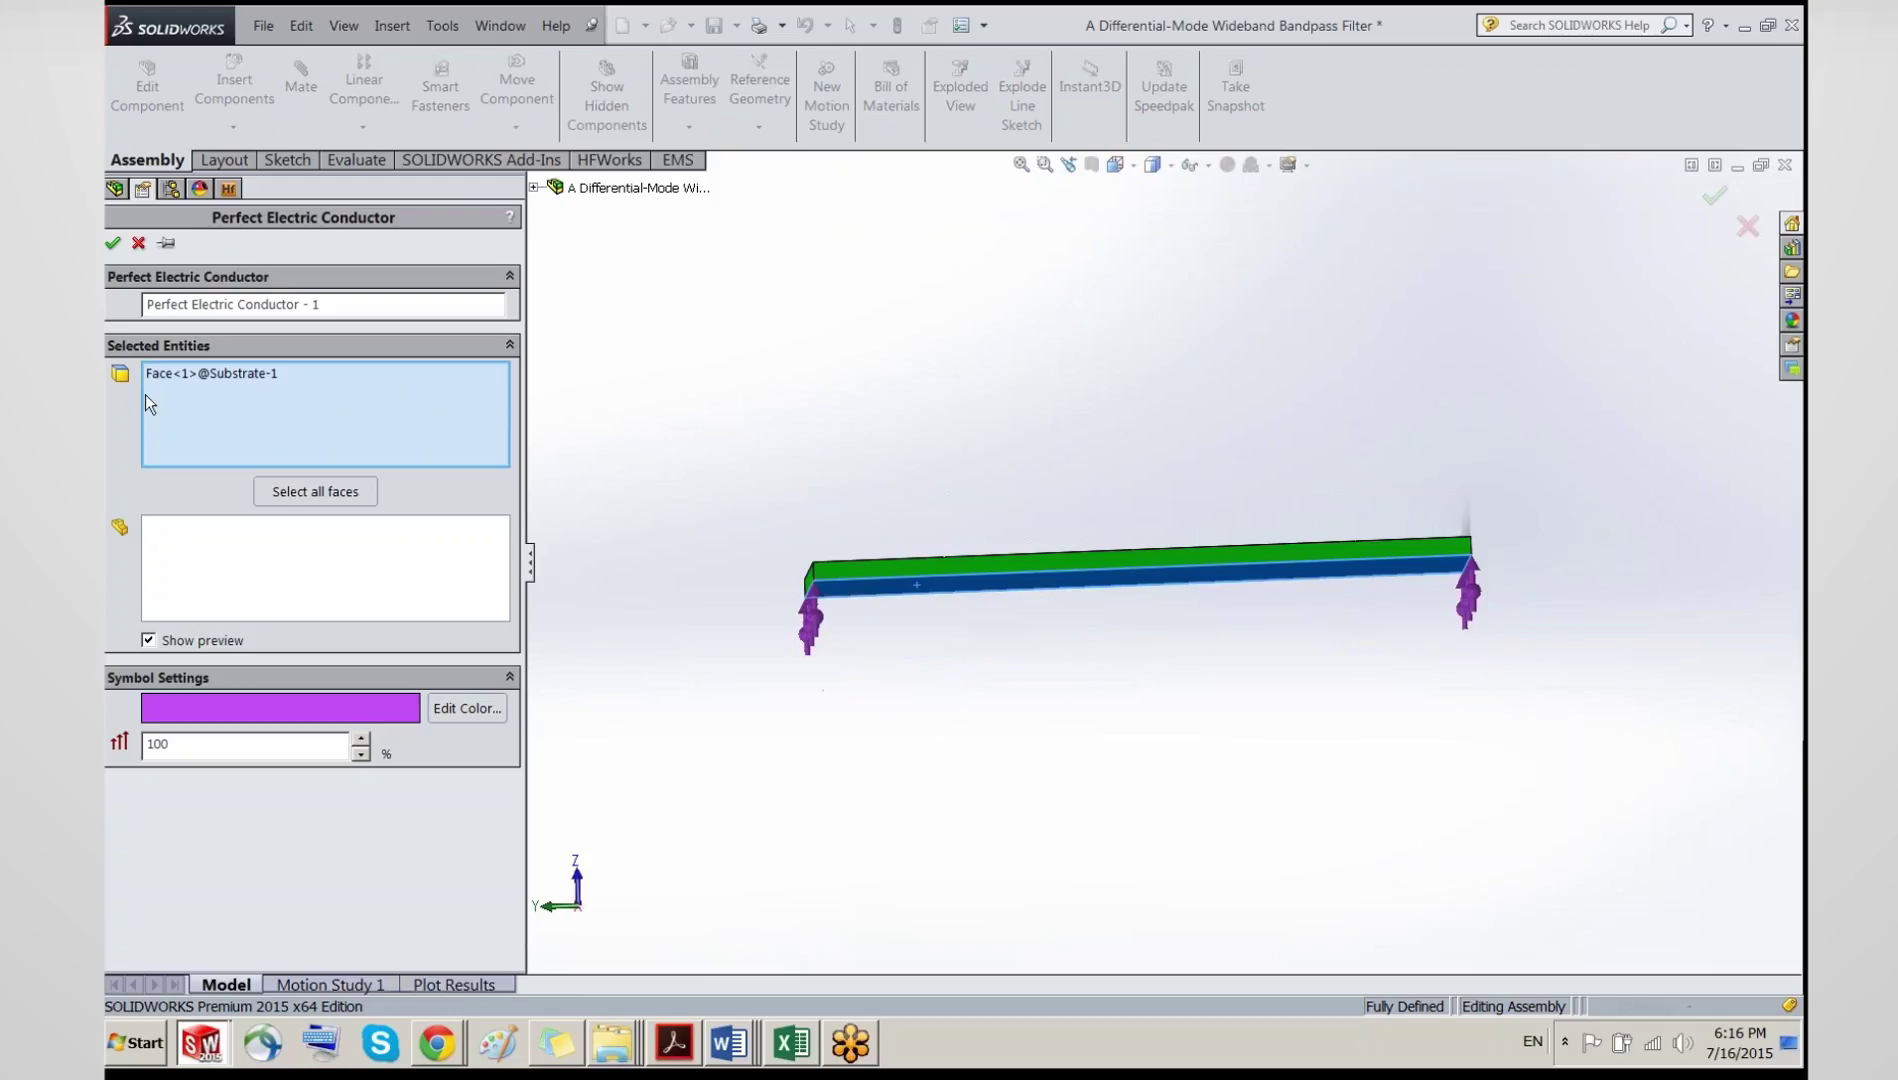
left_click(149, 640)
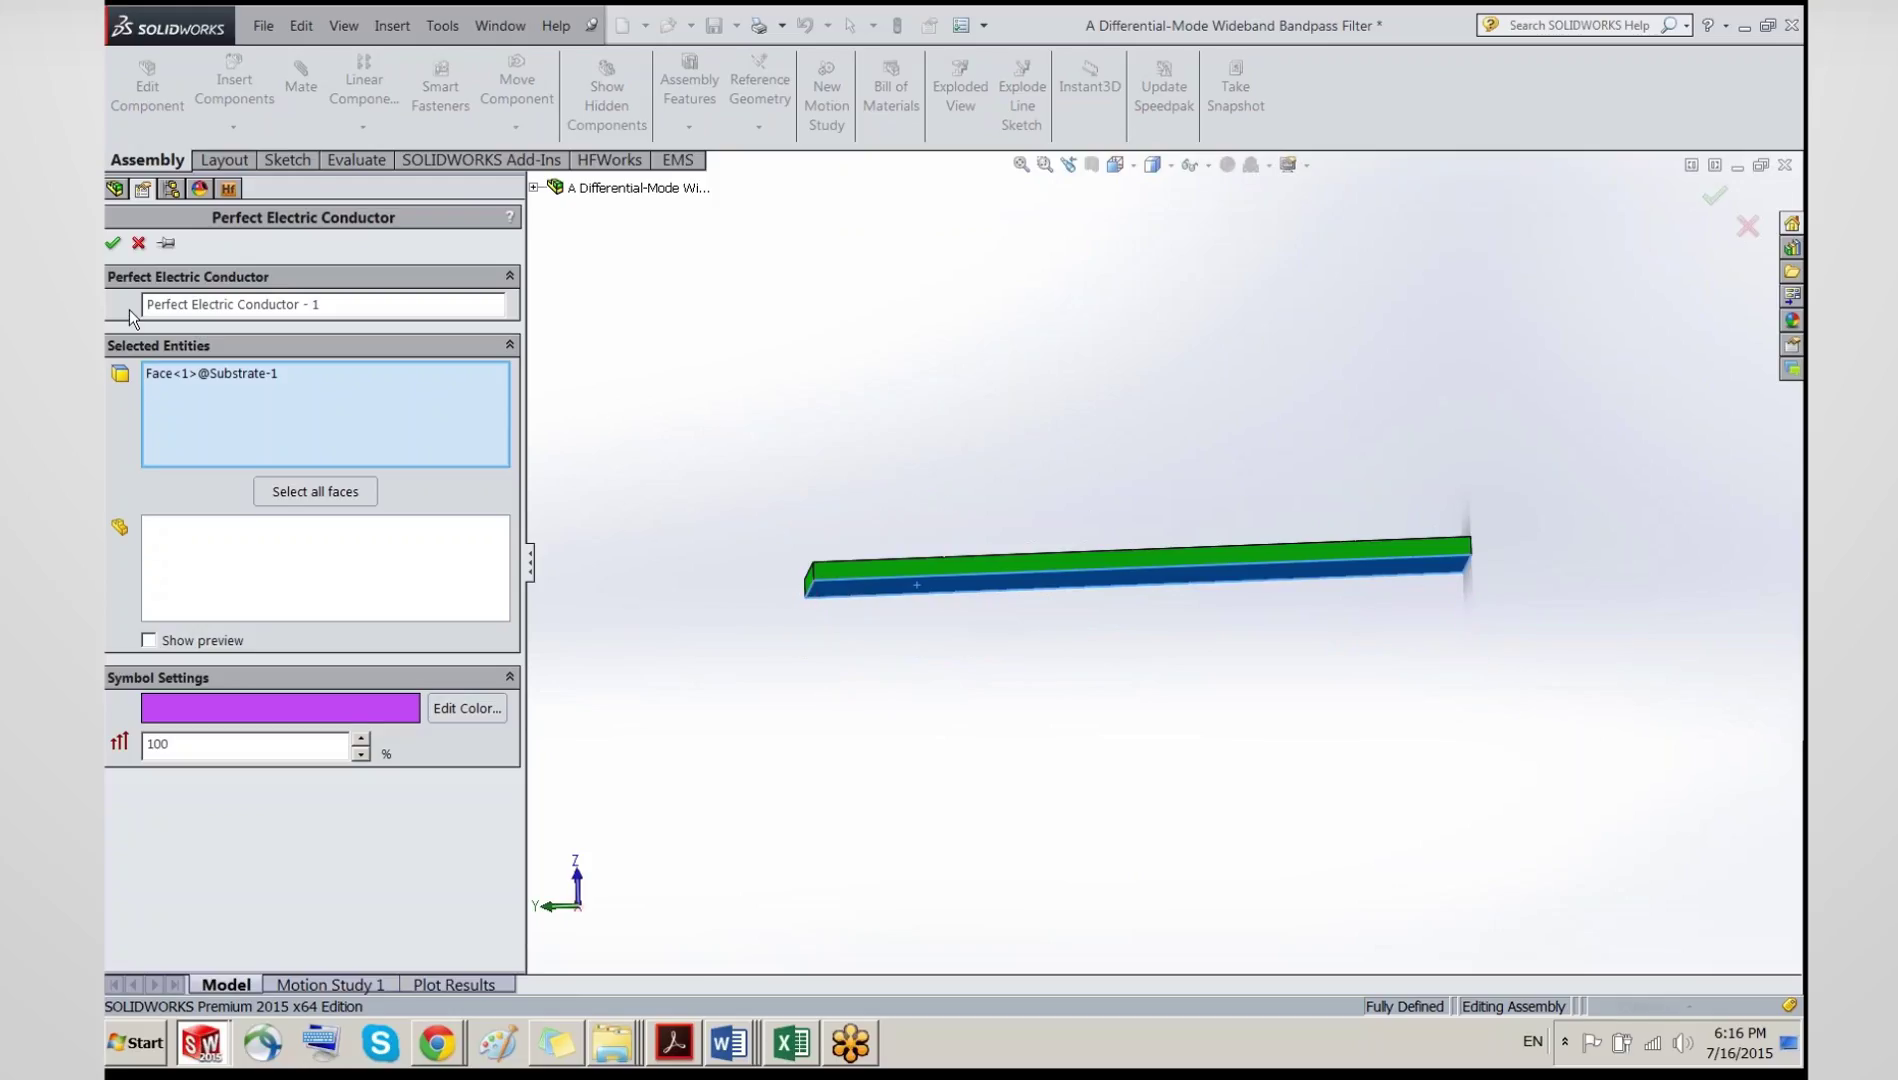
left_click(113, 244)
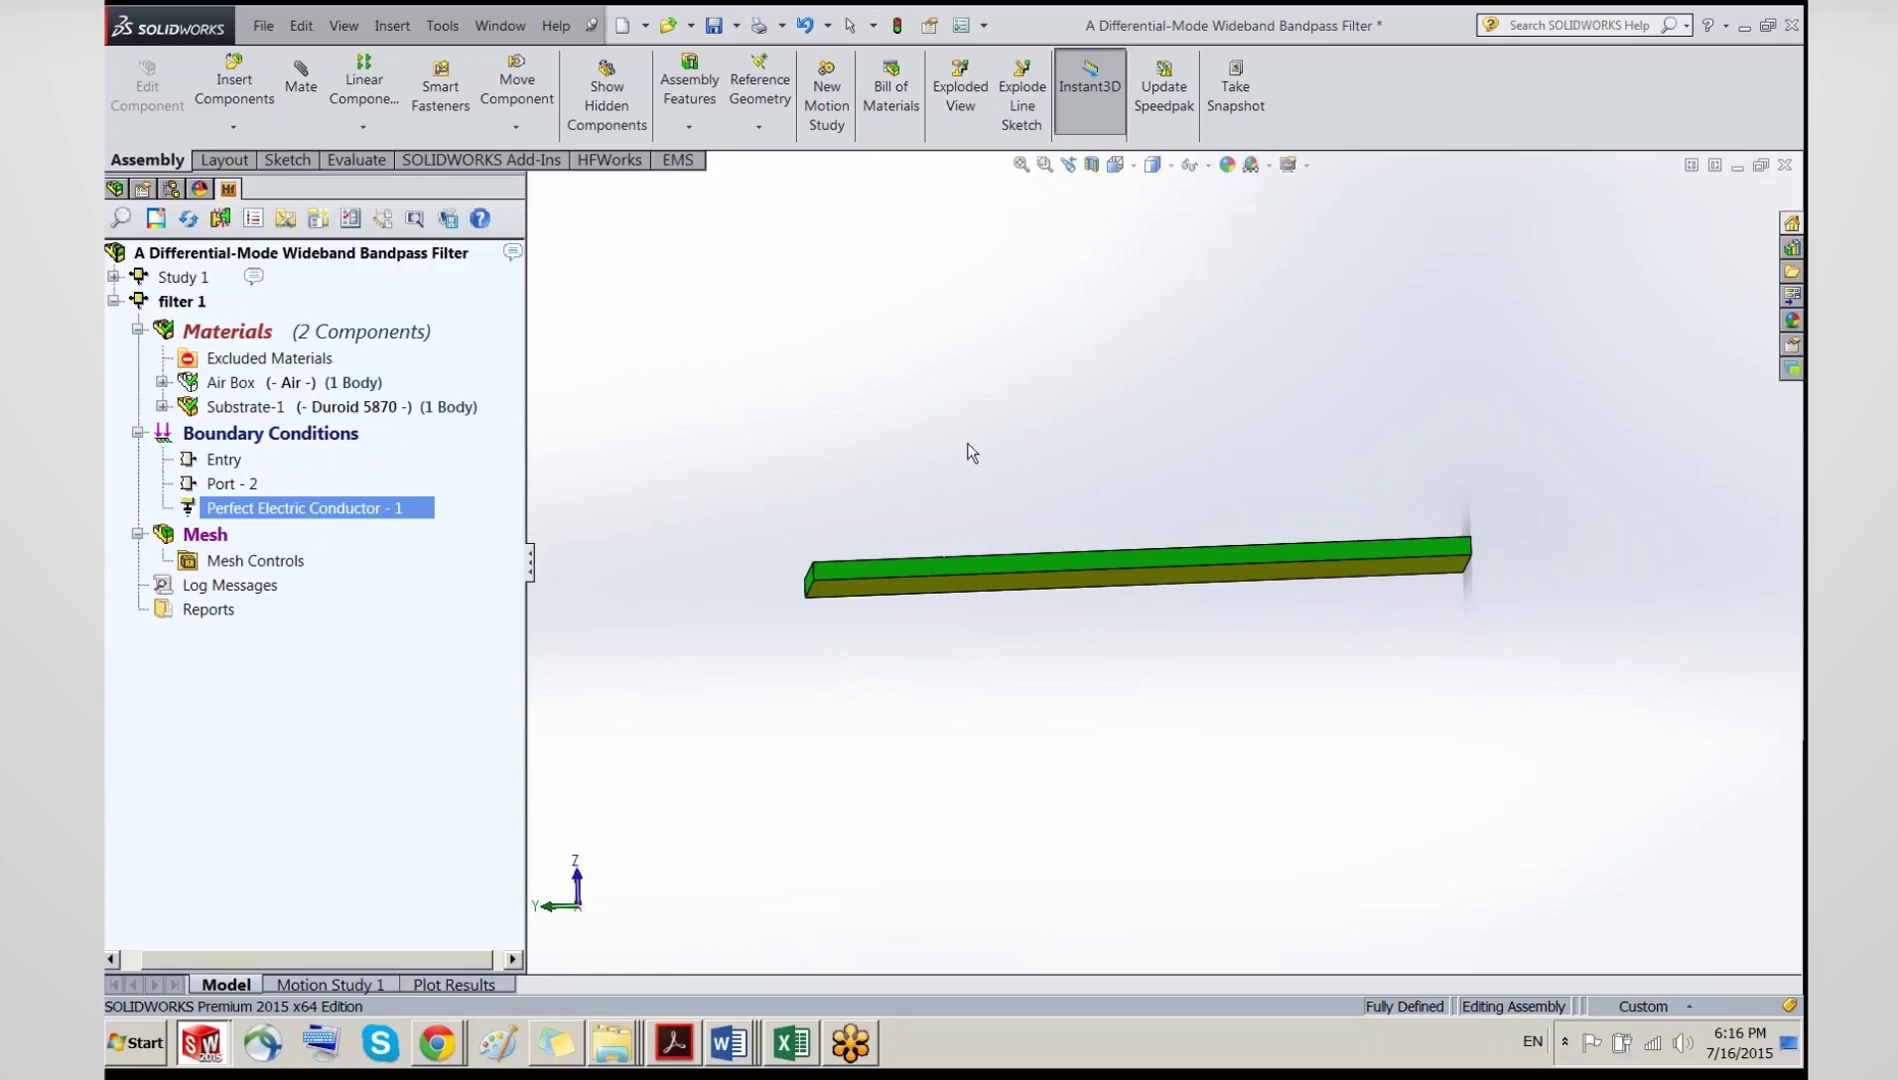
Step: Create a Signal boundary condition named positive with a voltage of 1 on the trace face on the substrate's negative-Y side
middle_click_drag(970, 452, 1255, 660)
left_click(1263, 664)
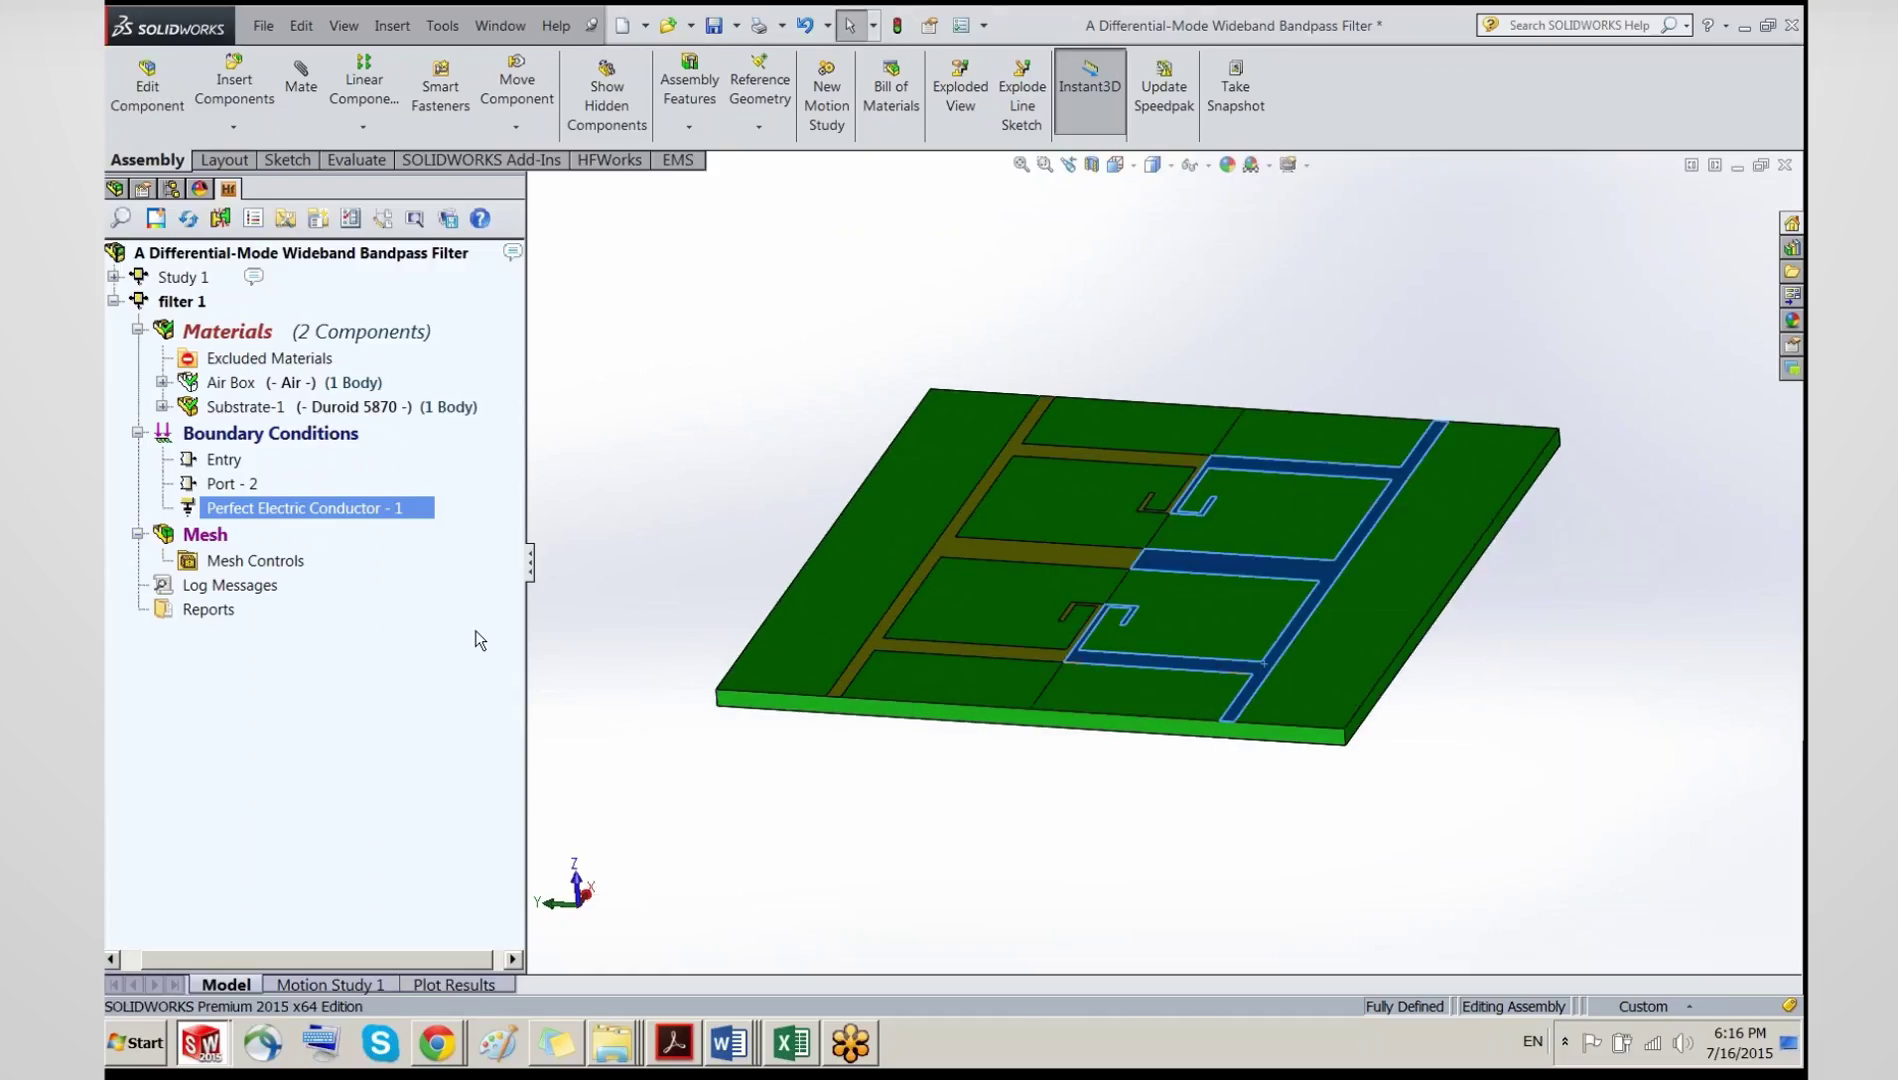
left_click(187, 439)
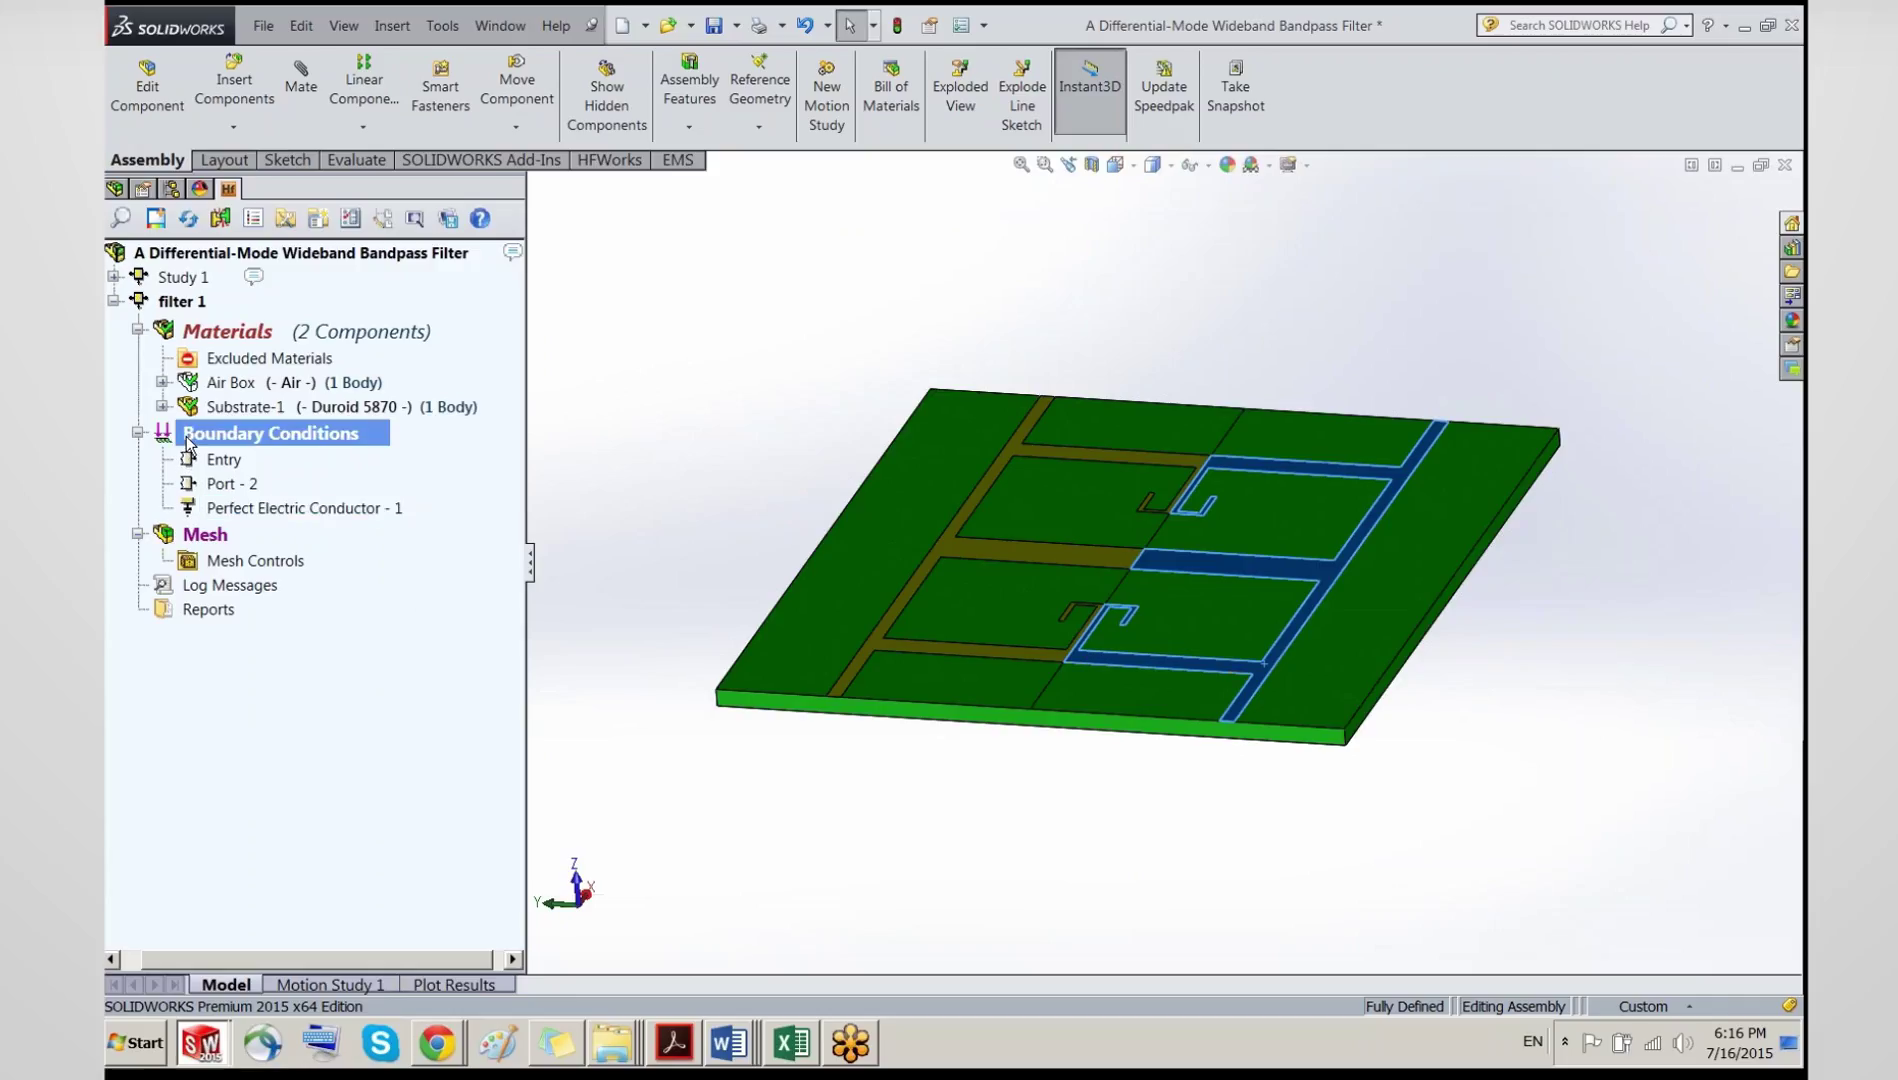
right_click(187, 442)
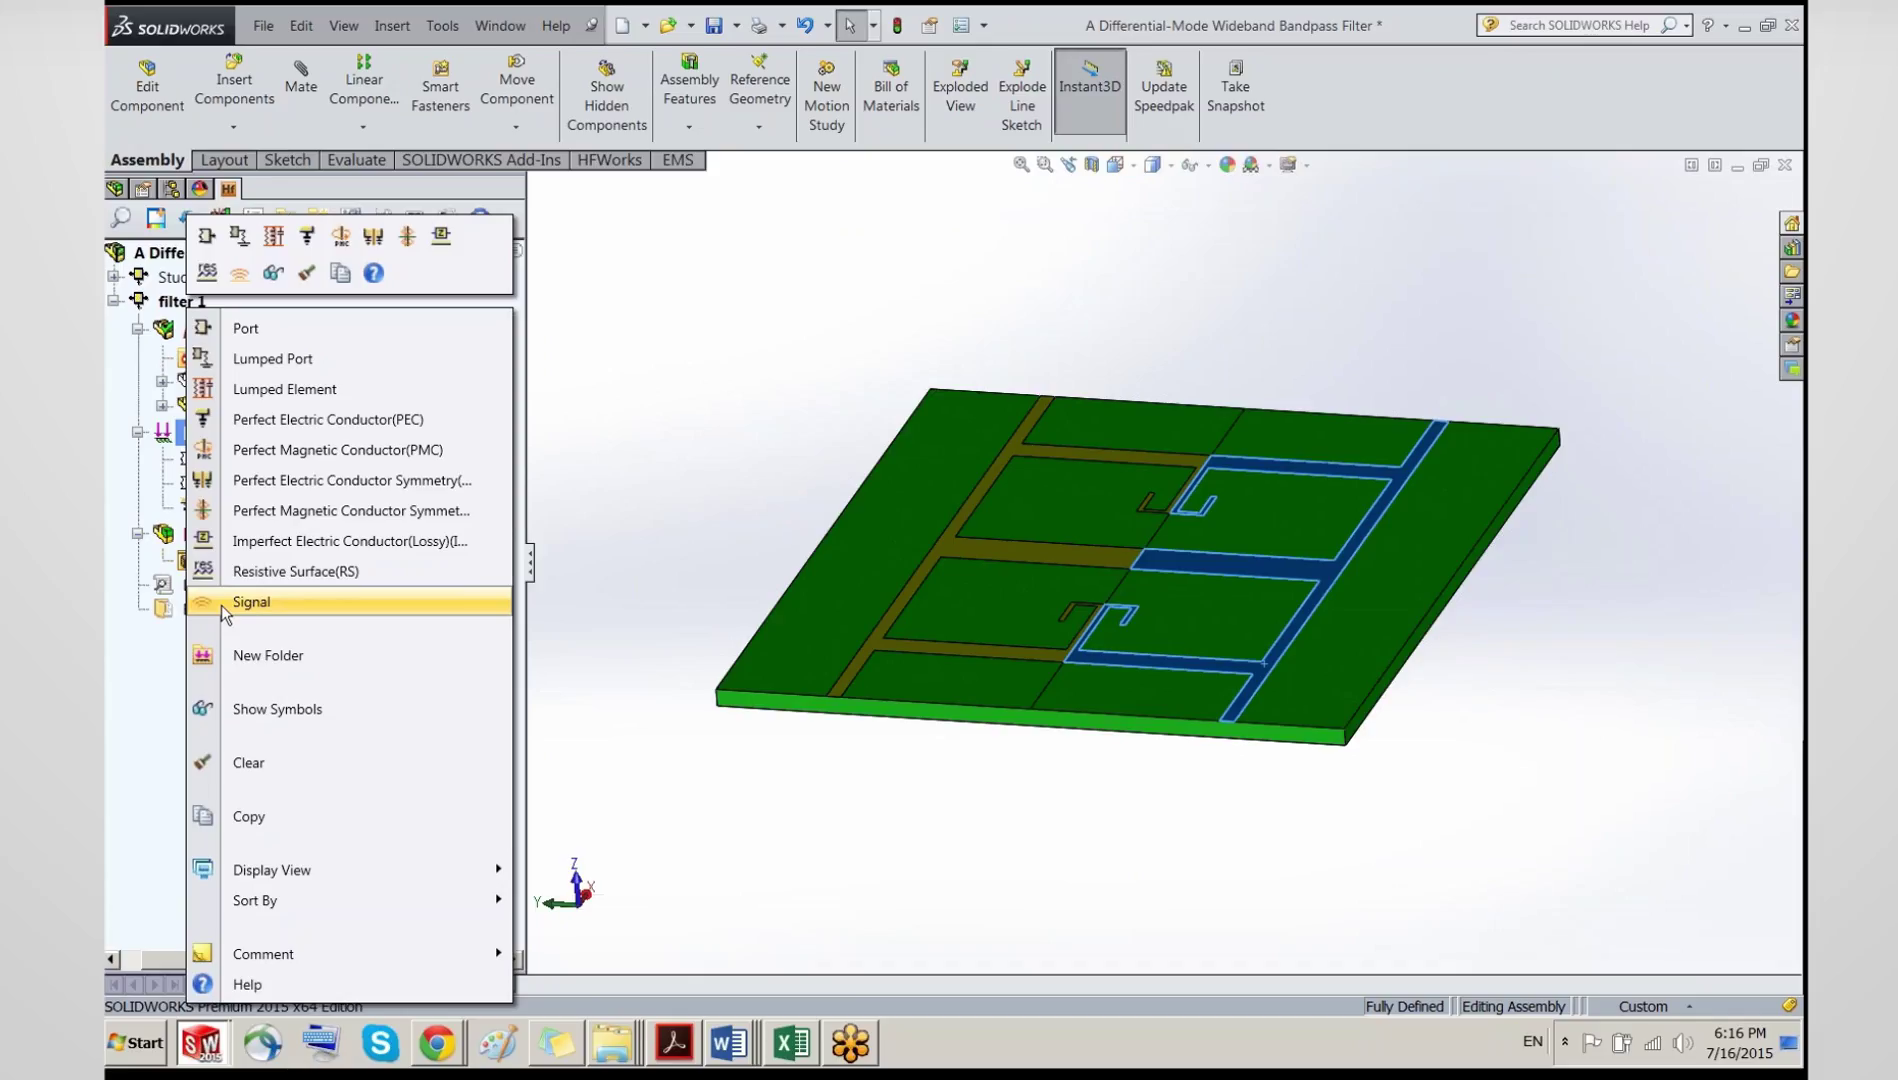
left_click(240, 601)
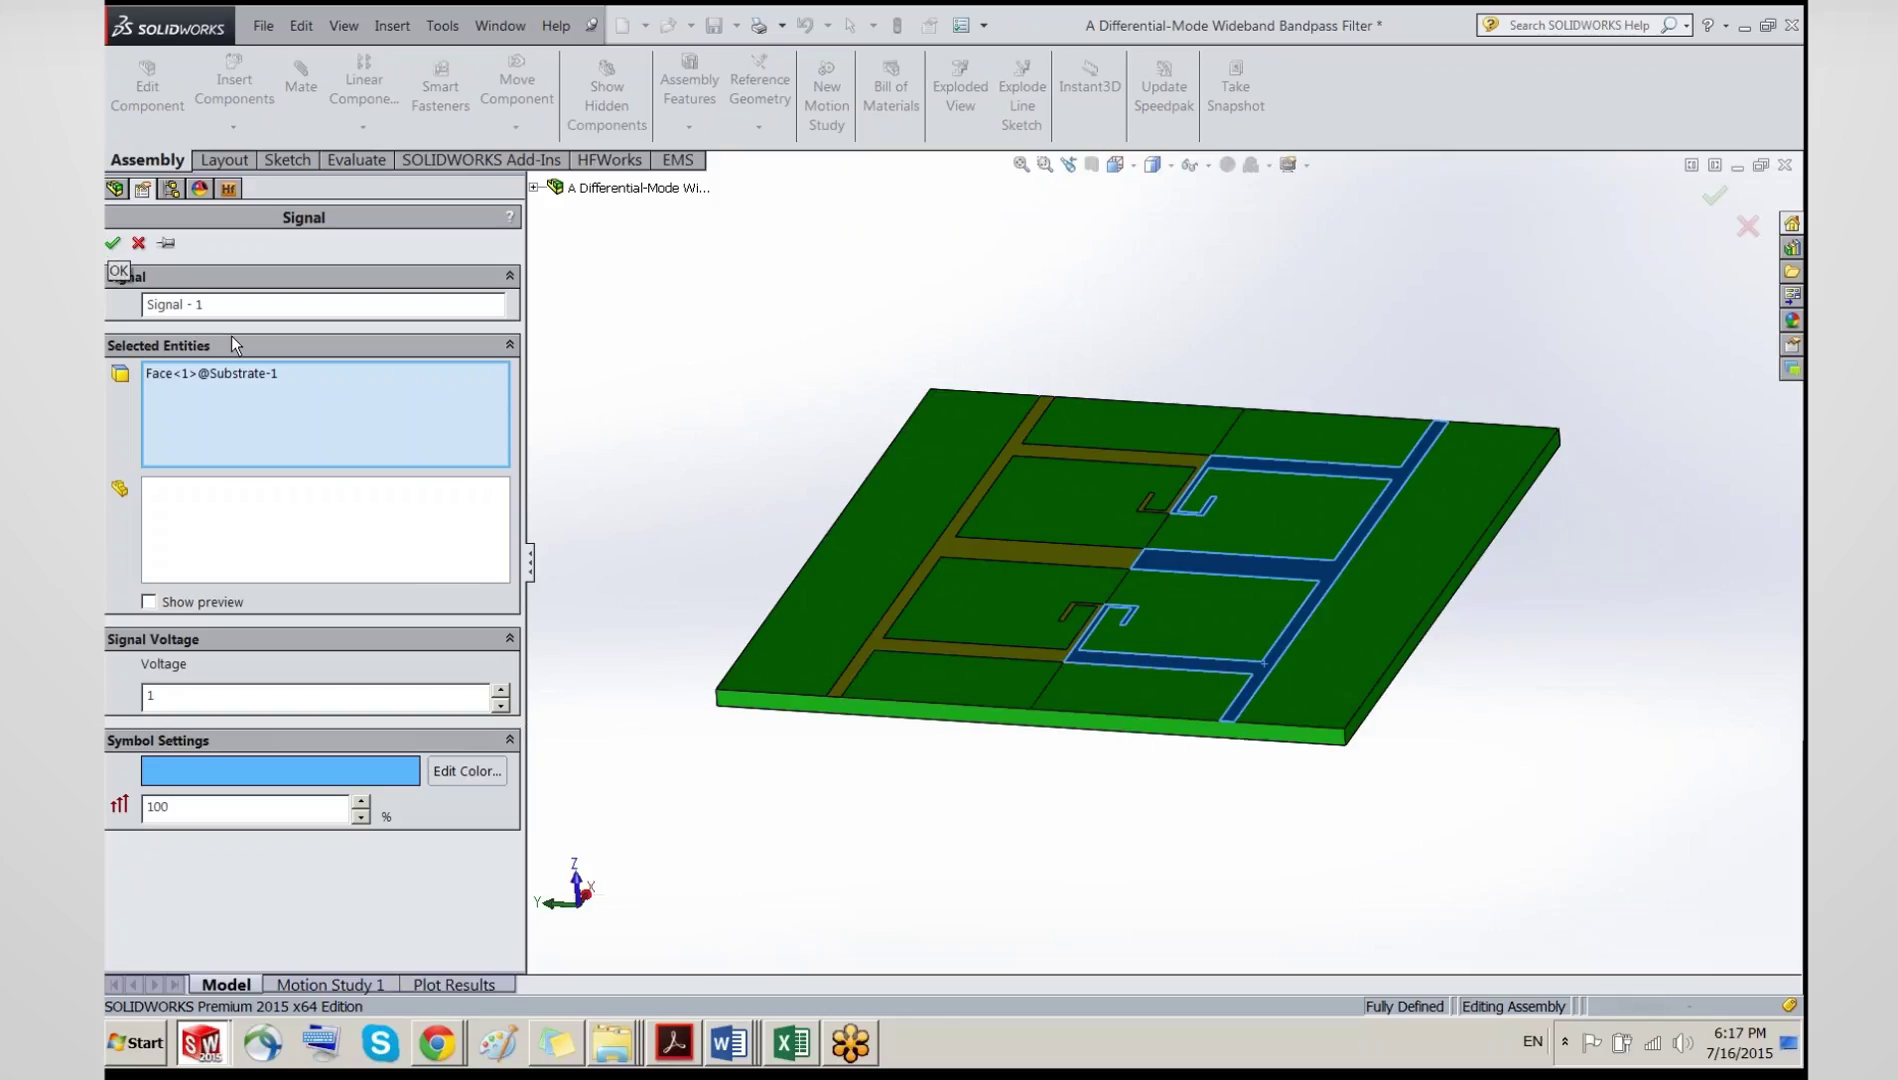
left_click(238, 300)
key("BackSpace")
type("positive")
left_click(112, 242)
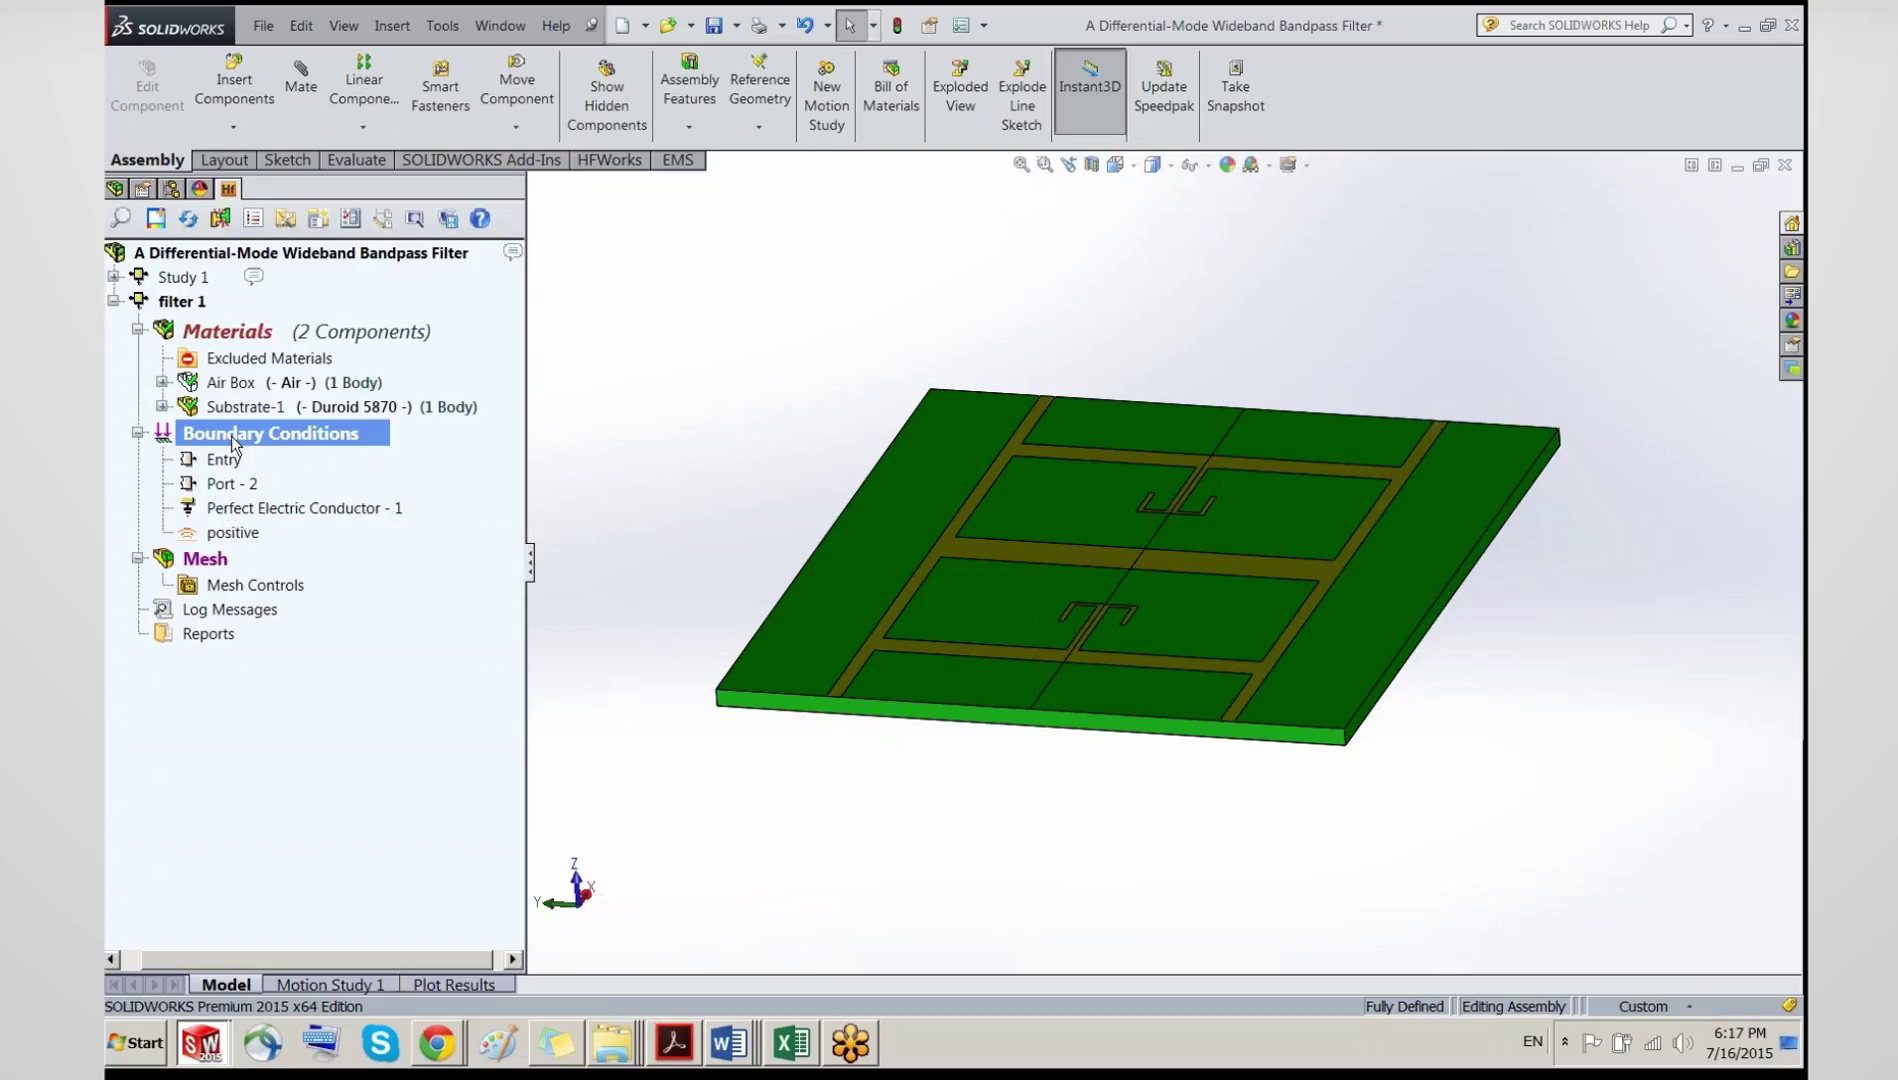
Step: Create a second Signal boundary condition named Negative with a voltage of -1 on the trace face on the positive-Y side
right_click(231, 436)
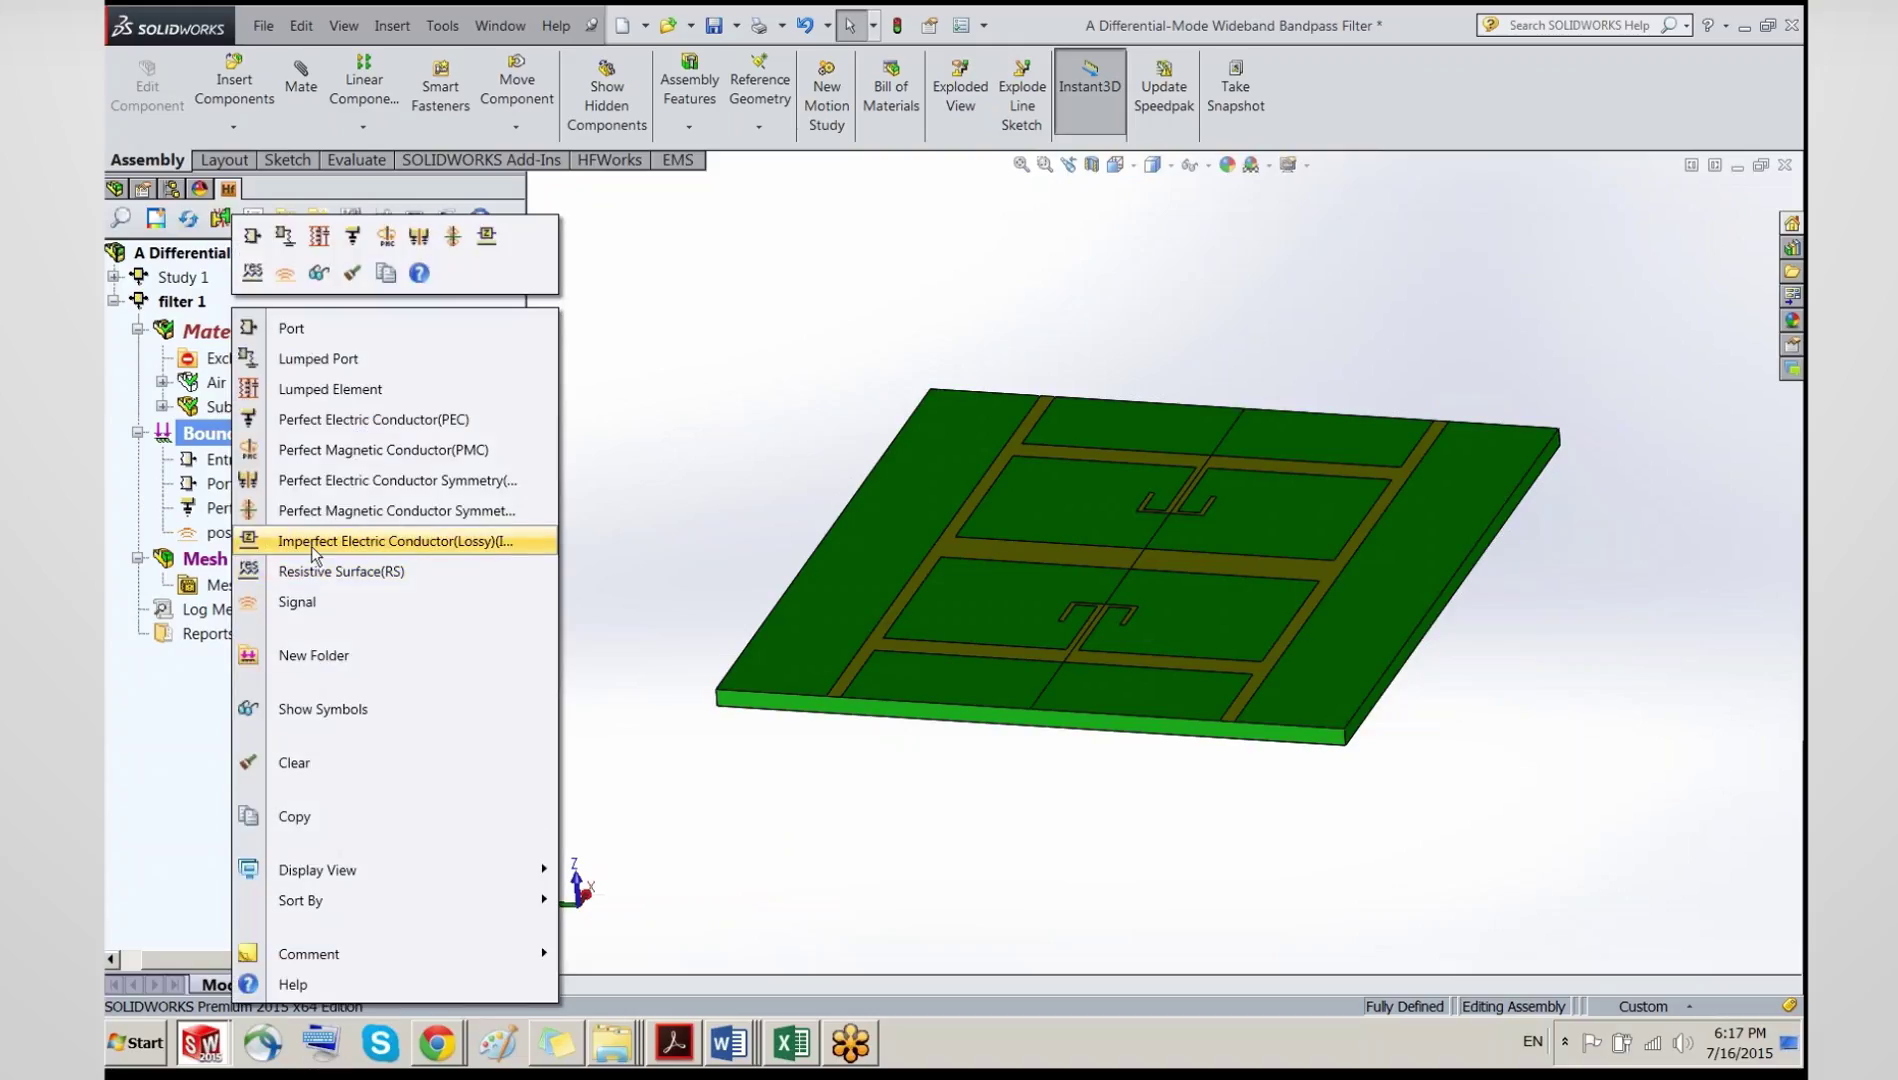
left_click(333, 601)
type("Negatov")
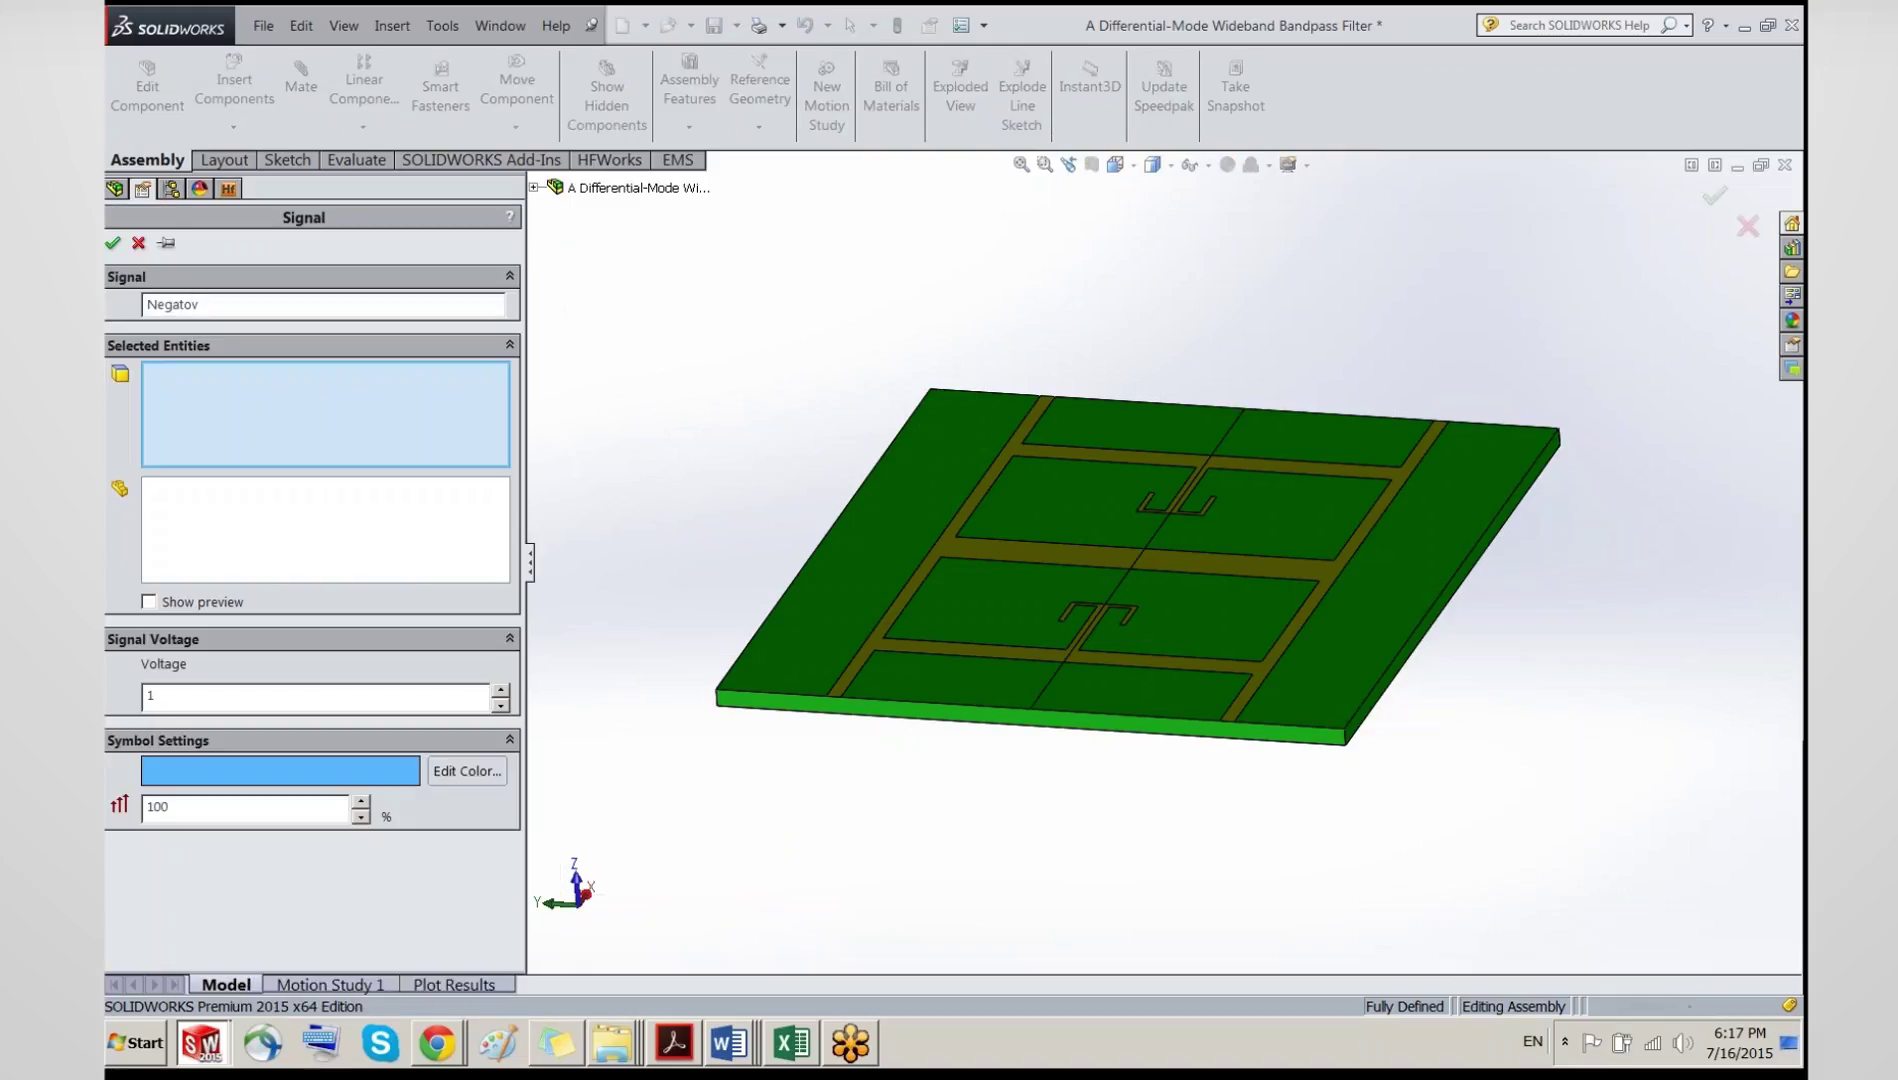
key("BackSpace")
key("BackSpace")
type("ive")
left_click(152, 703)
left_click(876, 646)
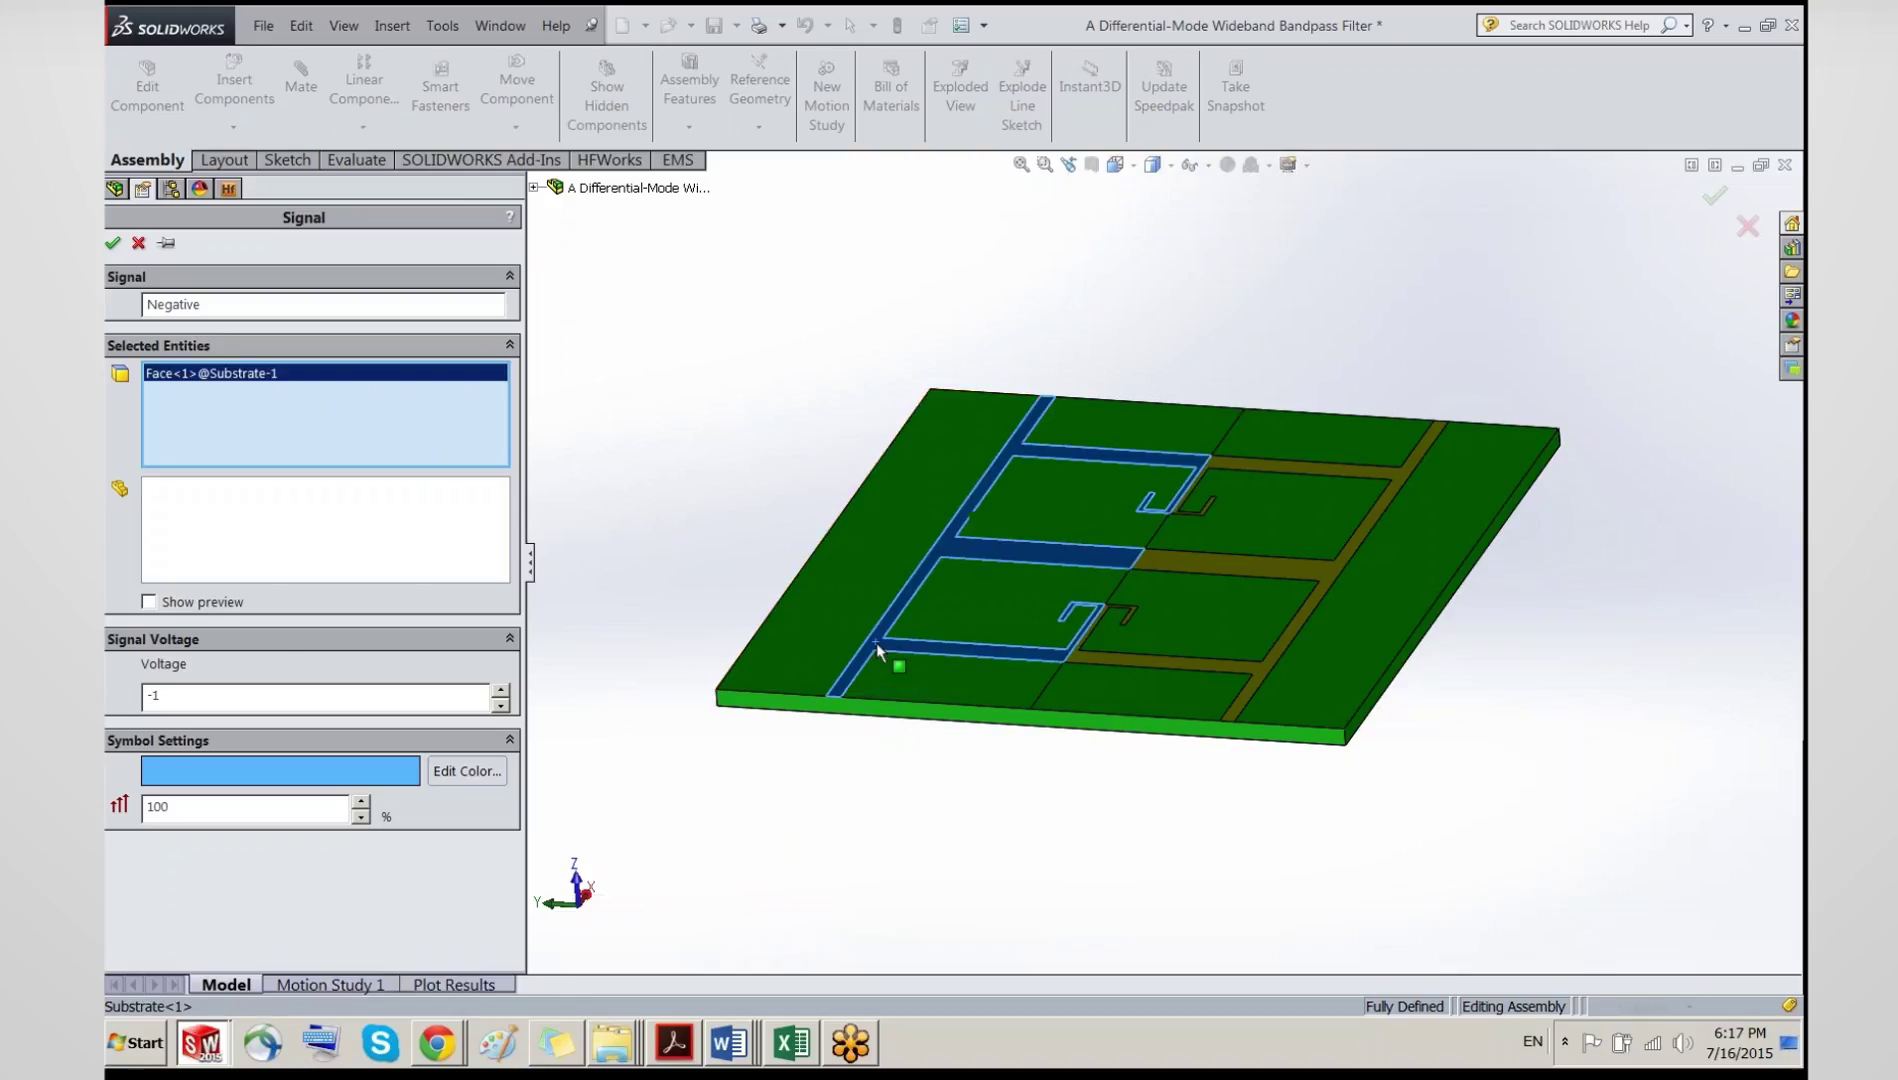
left_click(113, 244)
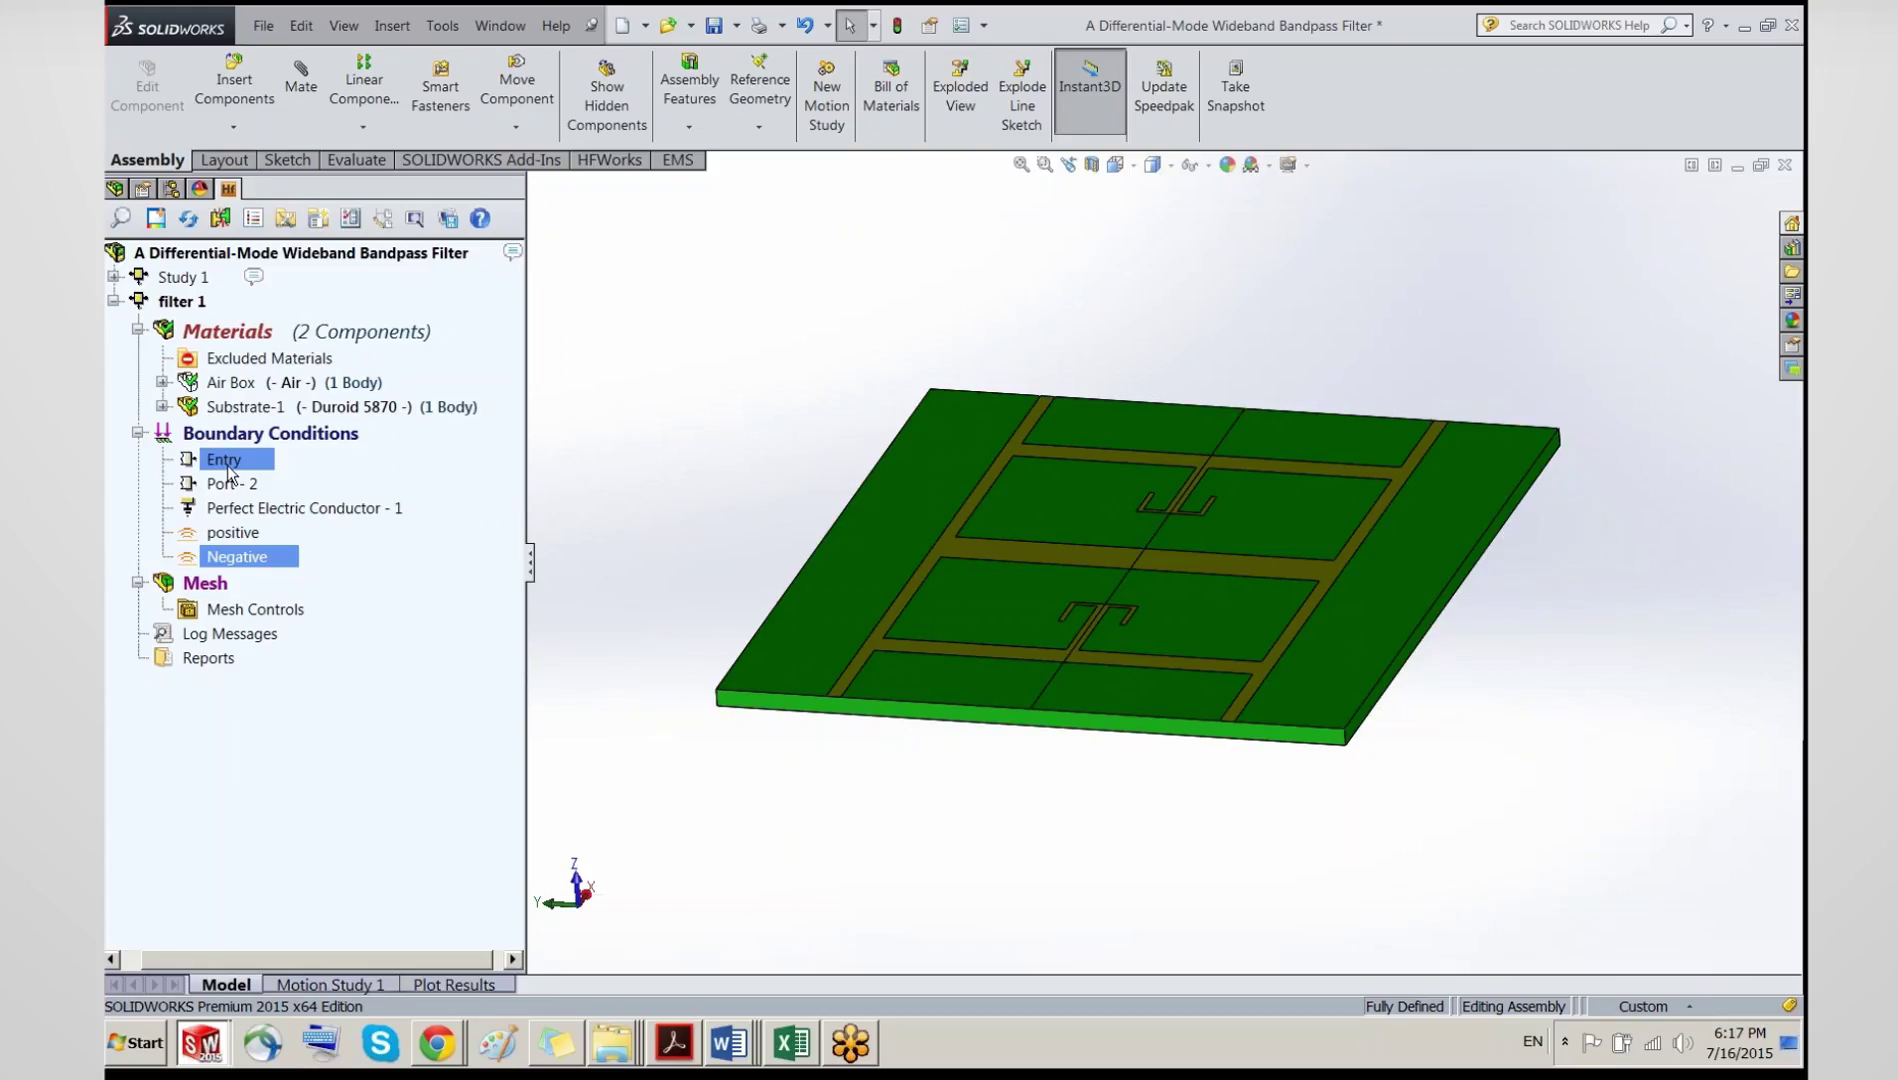
Step: Start a mesh control on both signal trace faces of the substrate and extract their edges
right_click(227, 586)
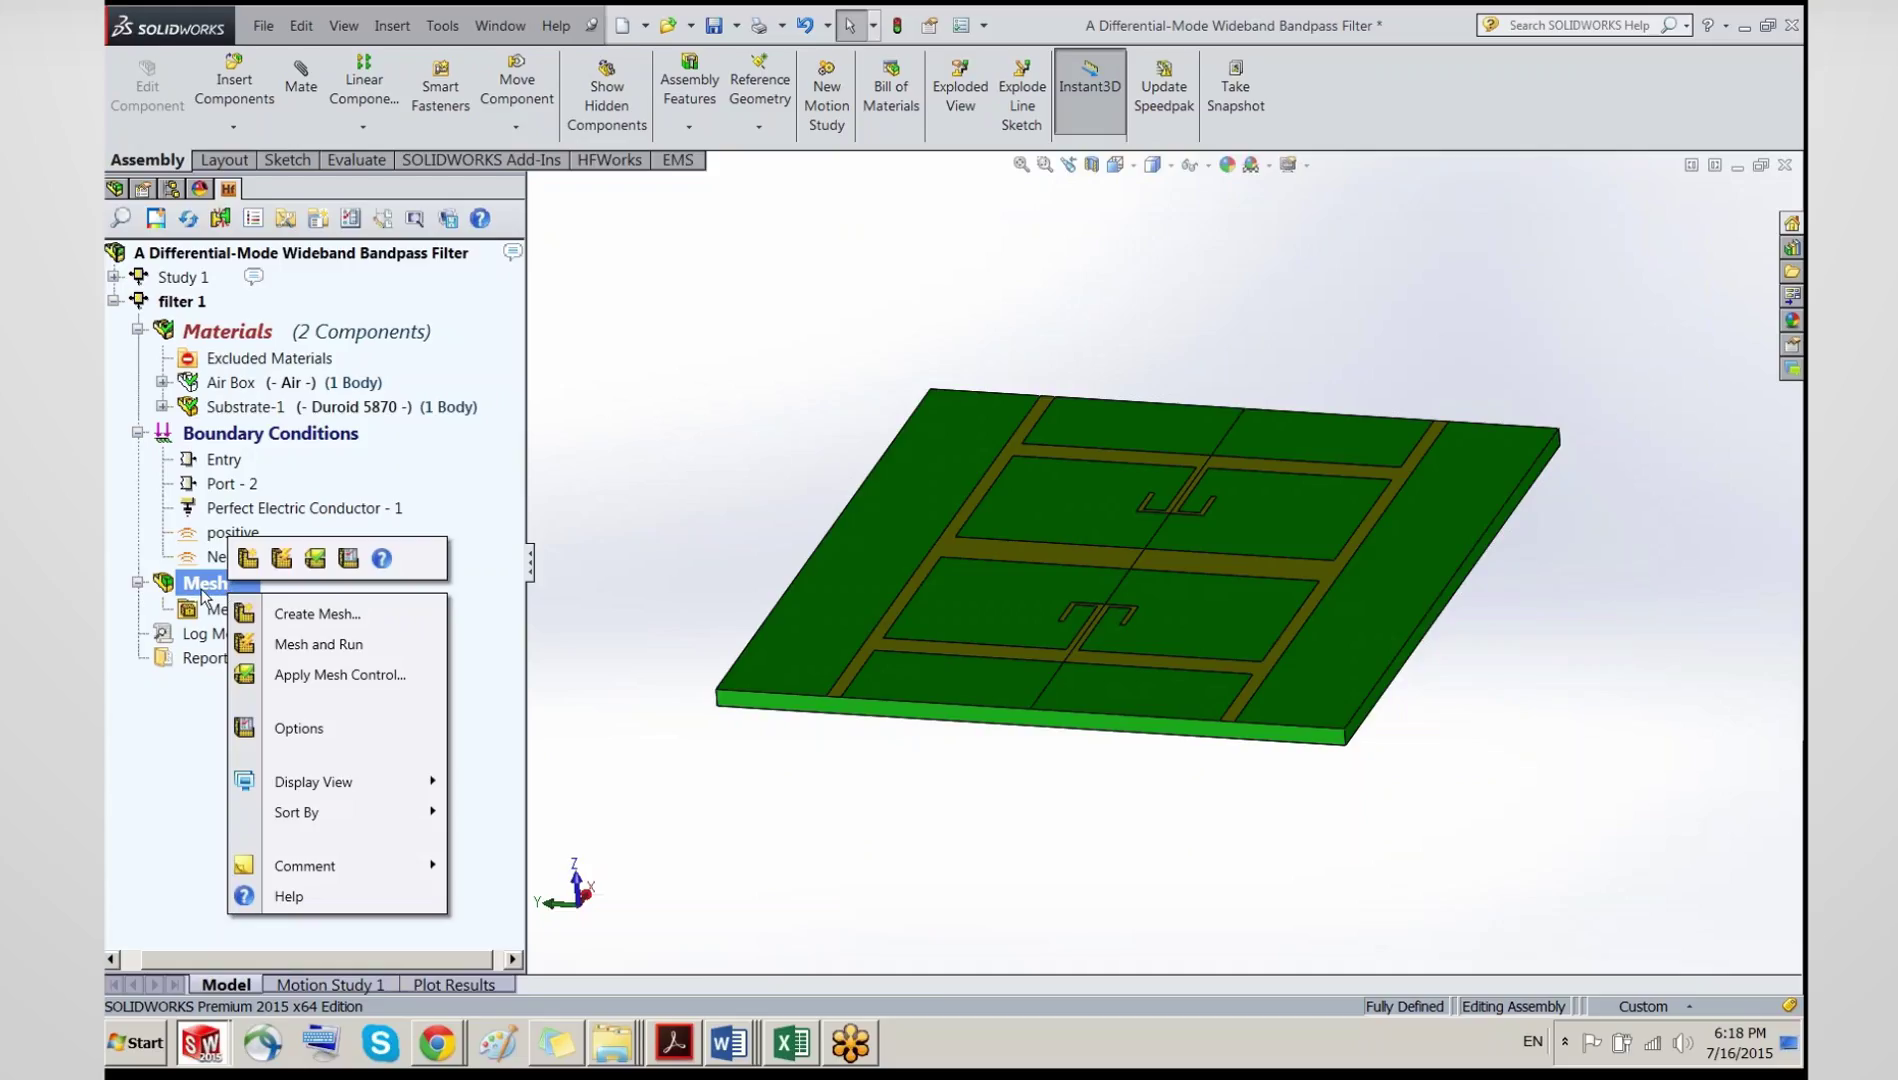
left_click(271, 677)
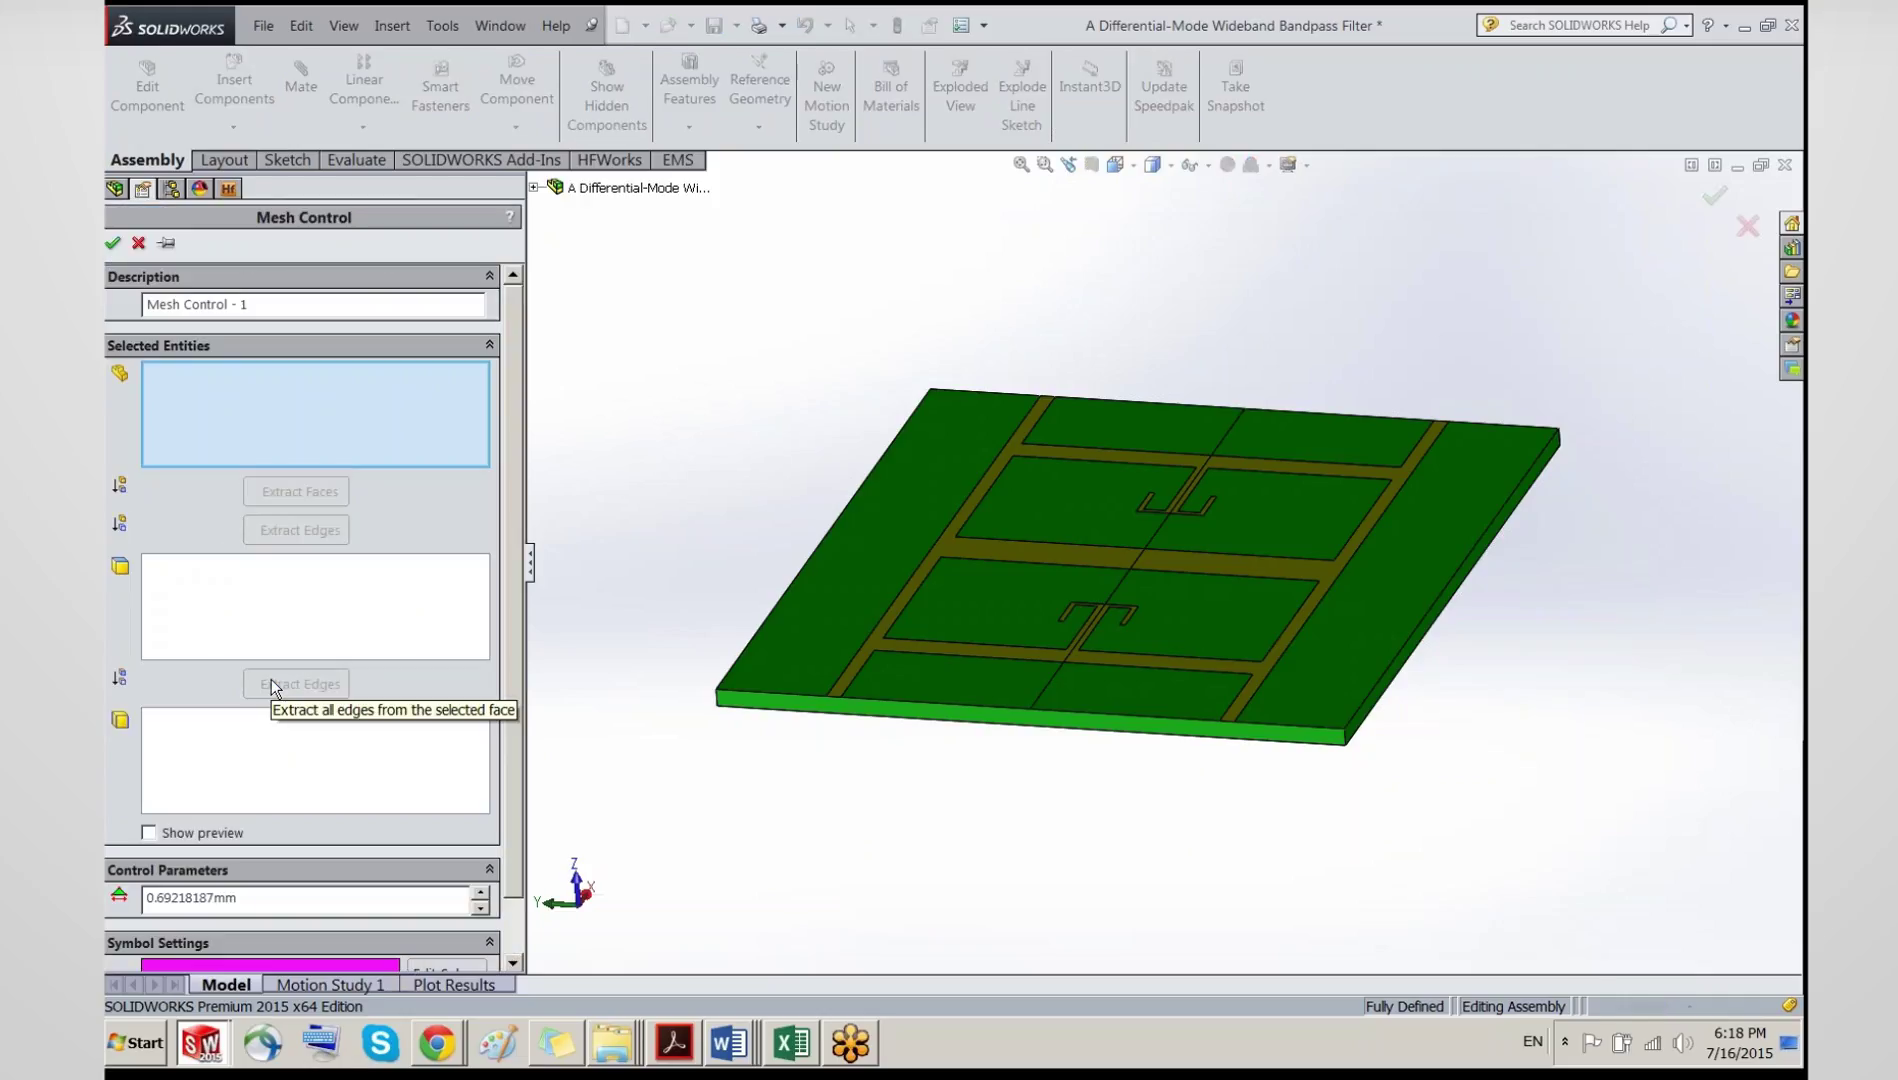
left_click(367, 628)
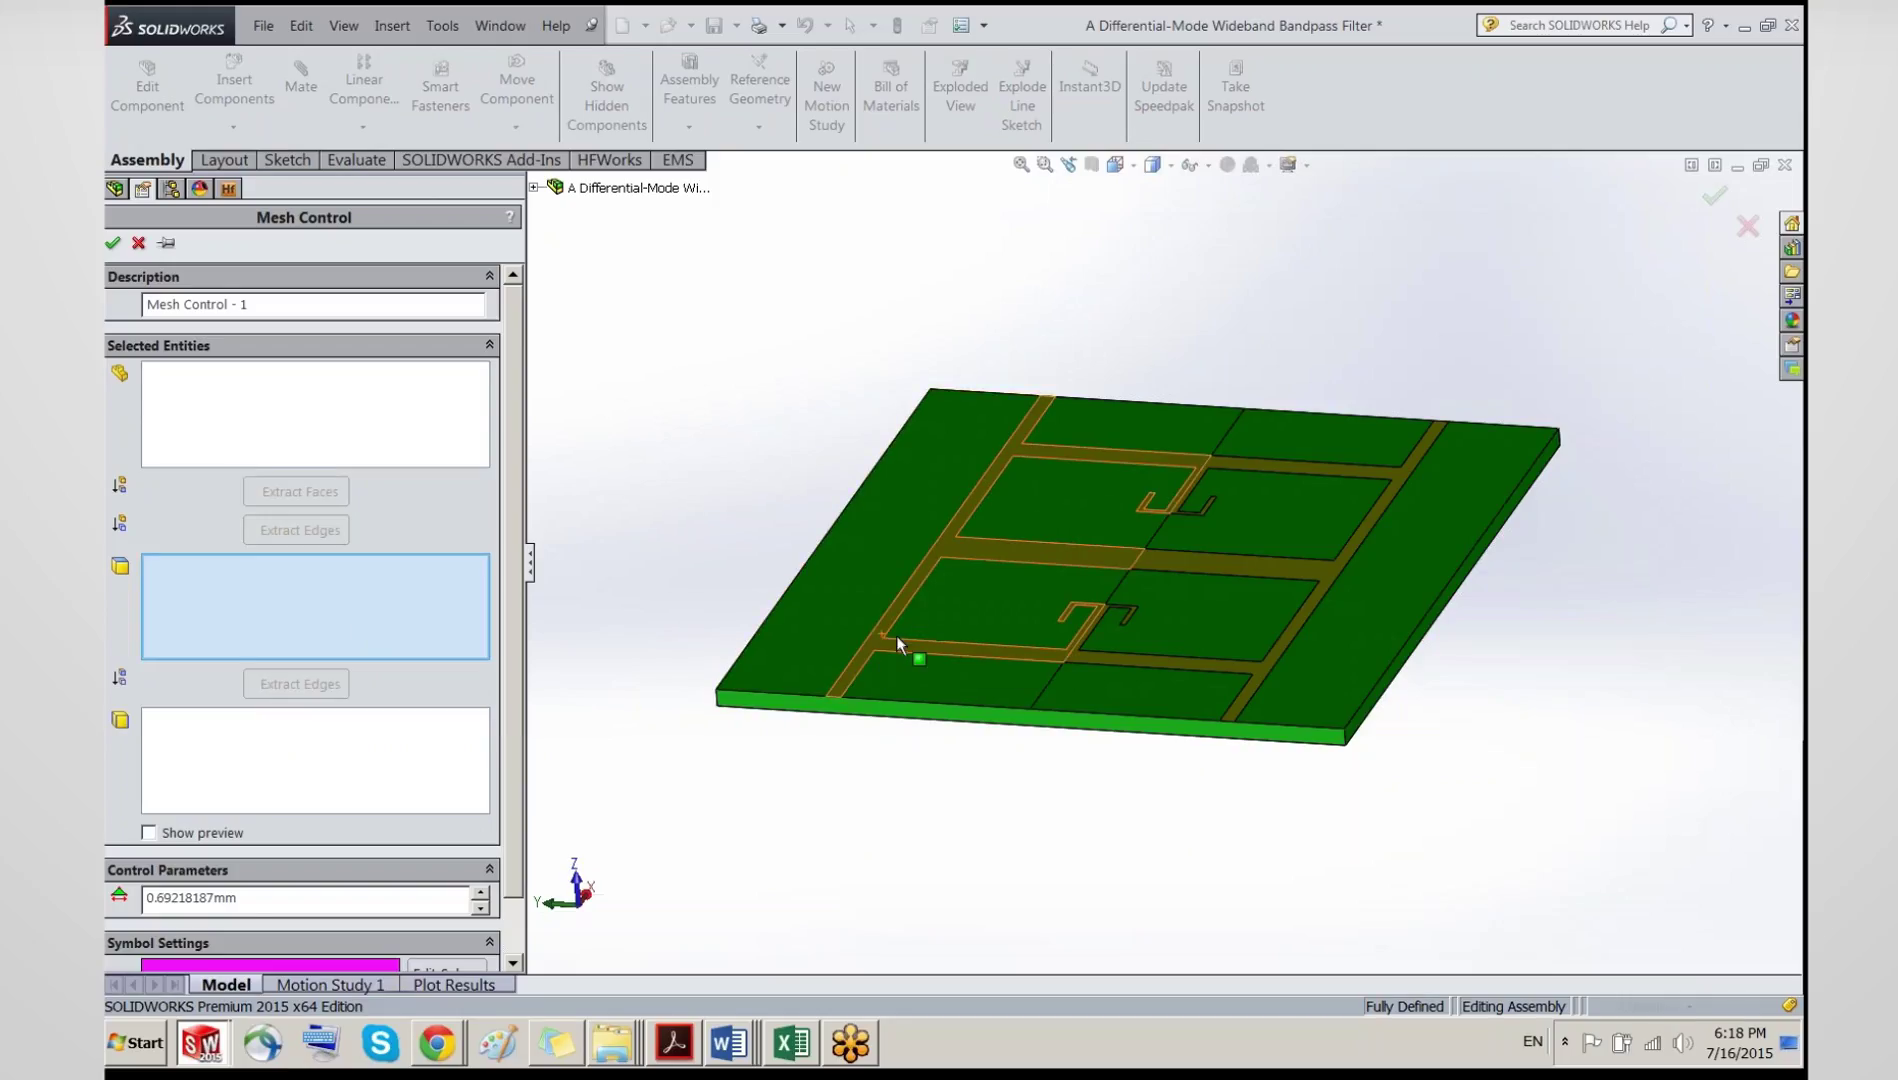
left_click(1110, 655)
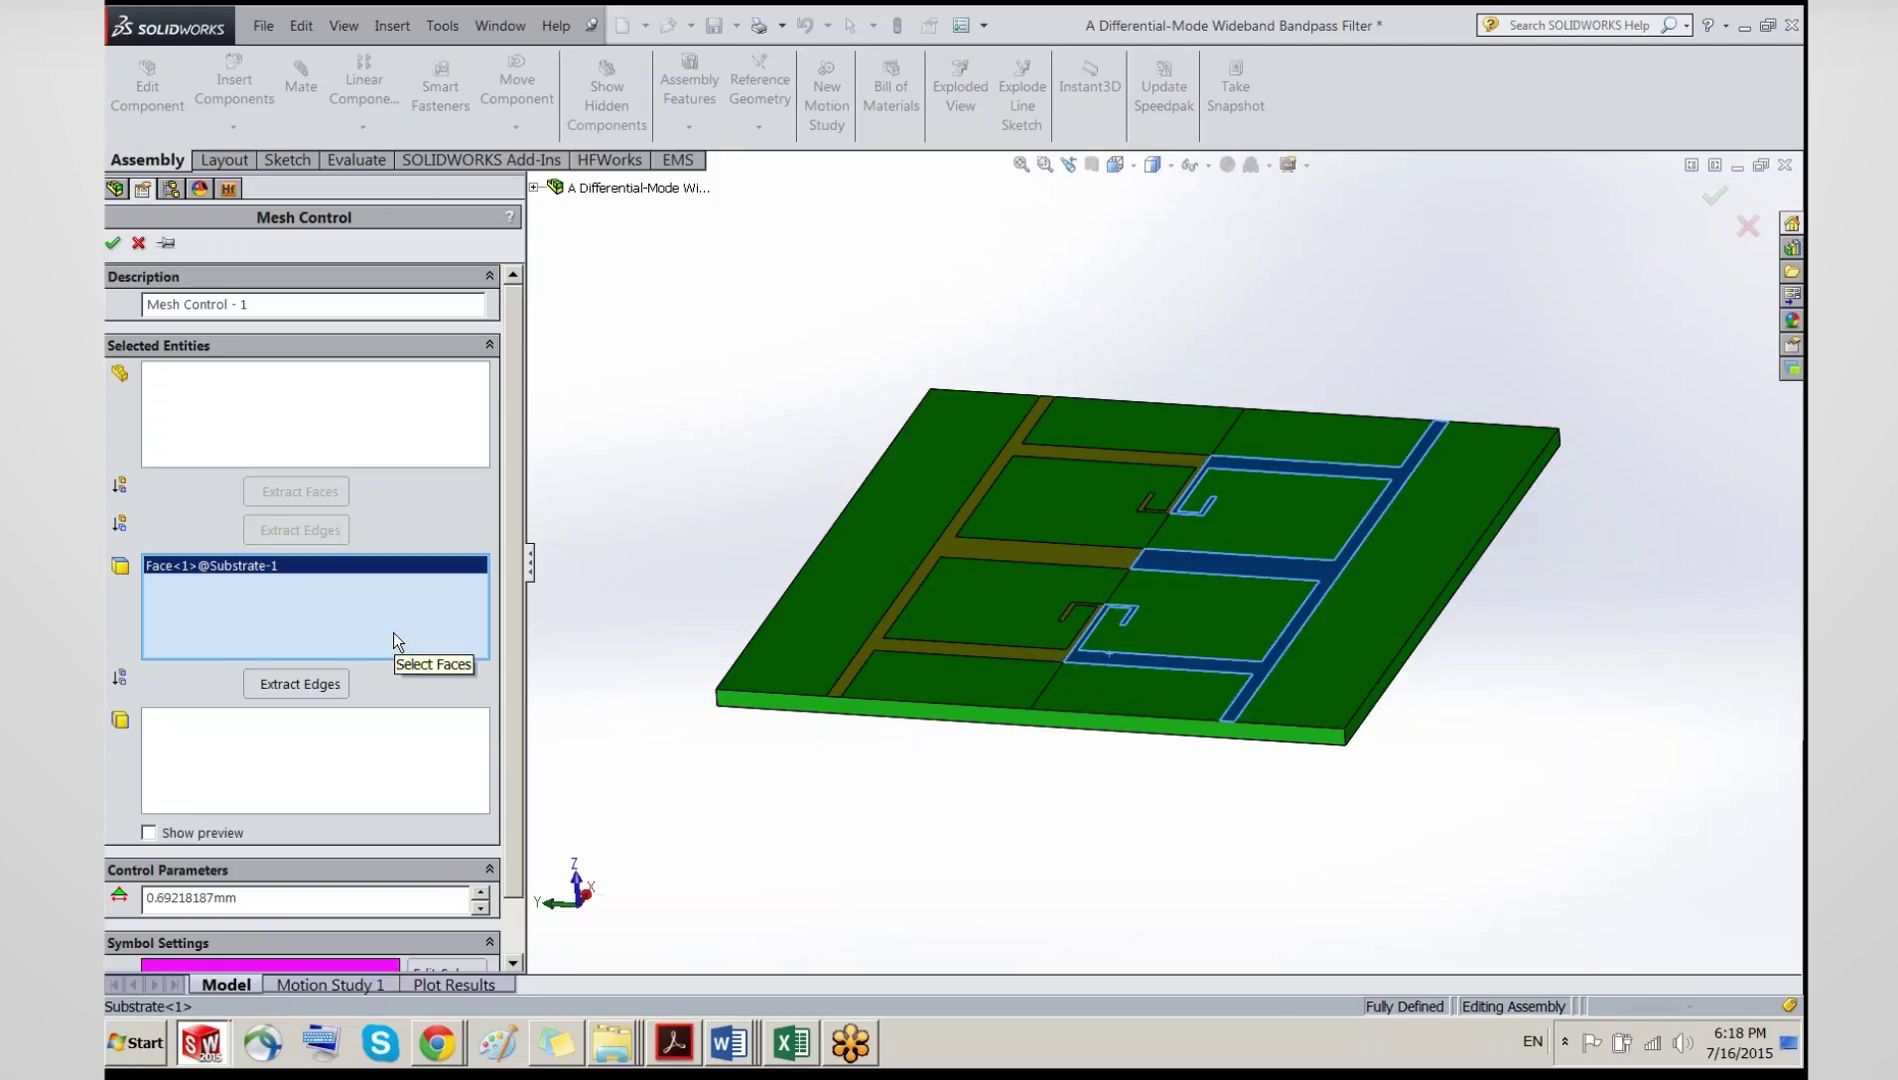
left_click(877, 640)
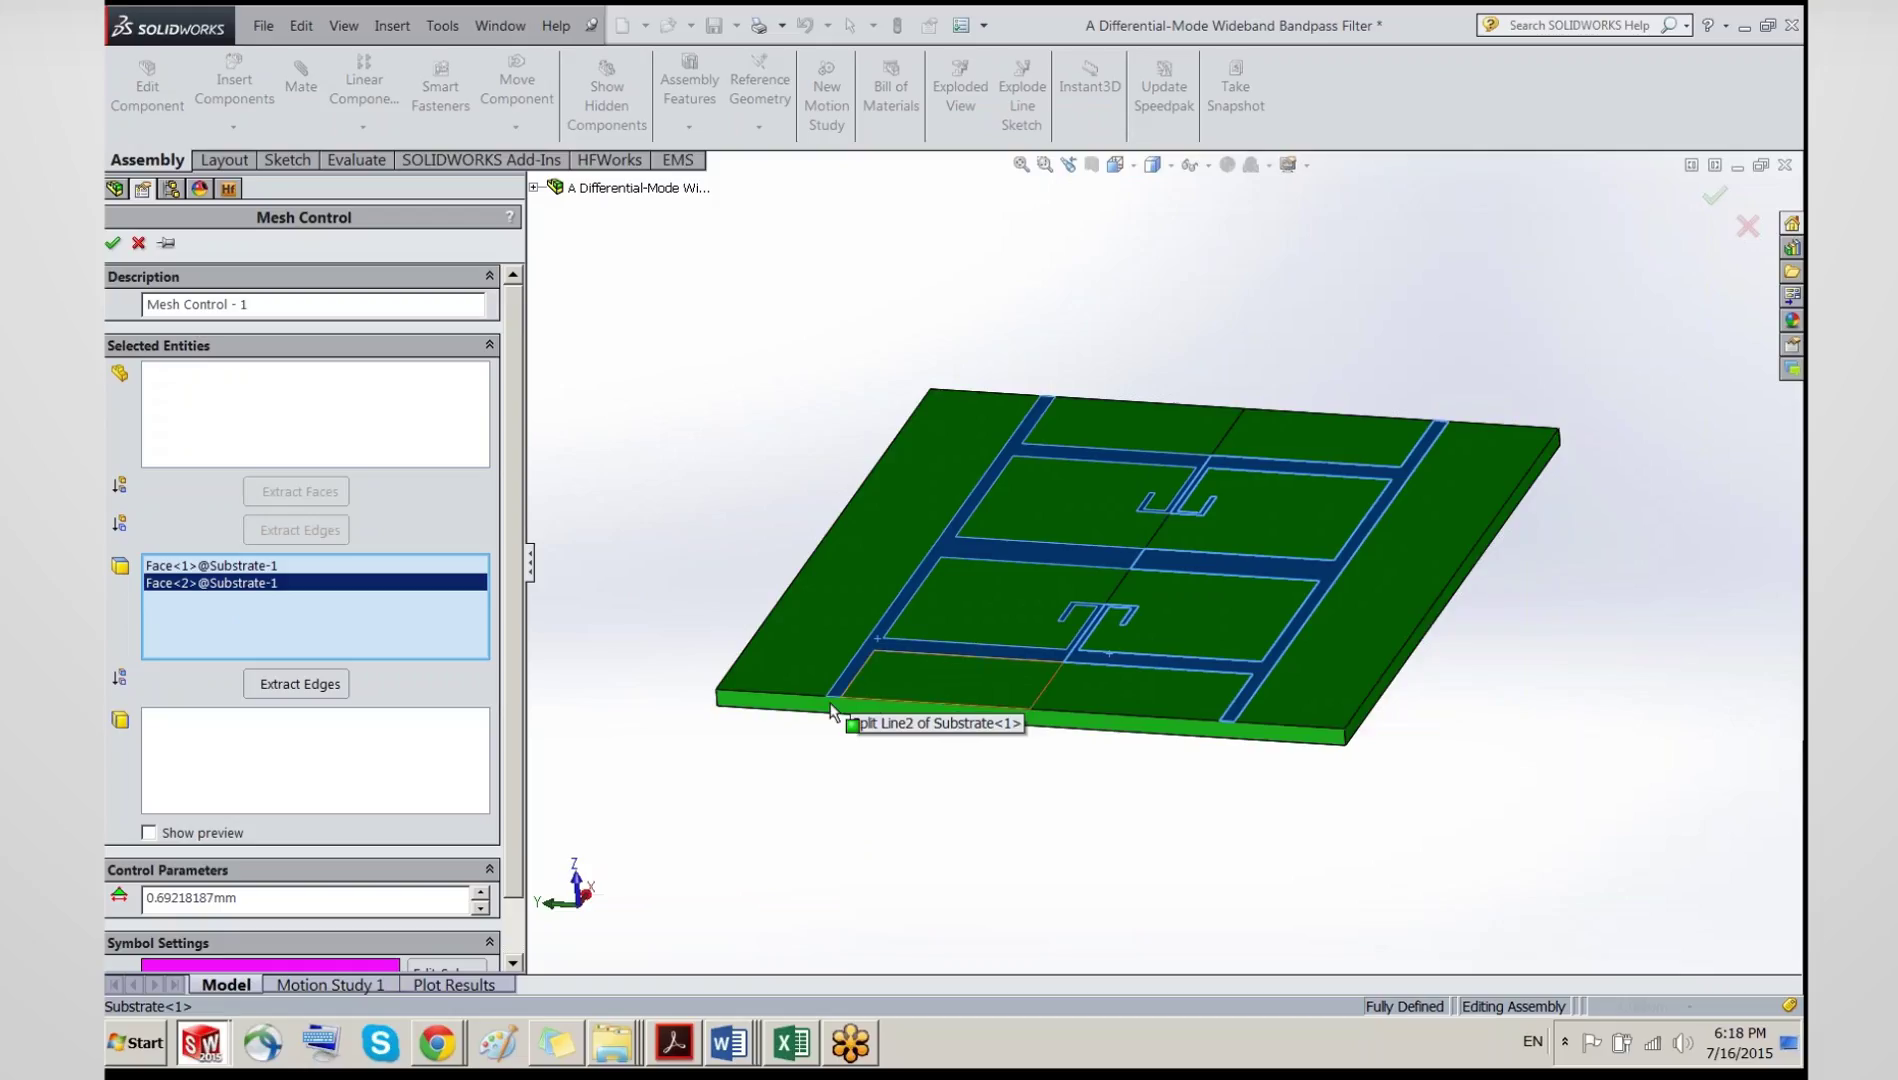
left_click(277, 688)
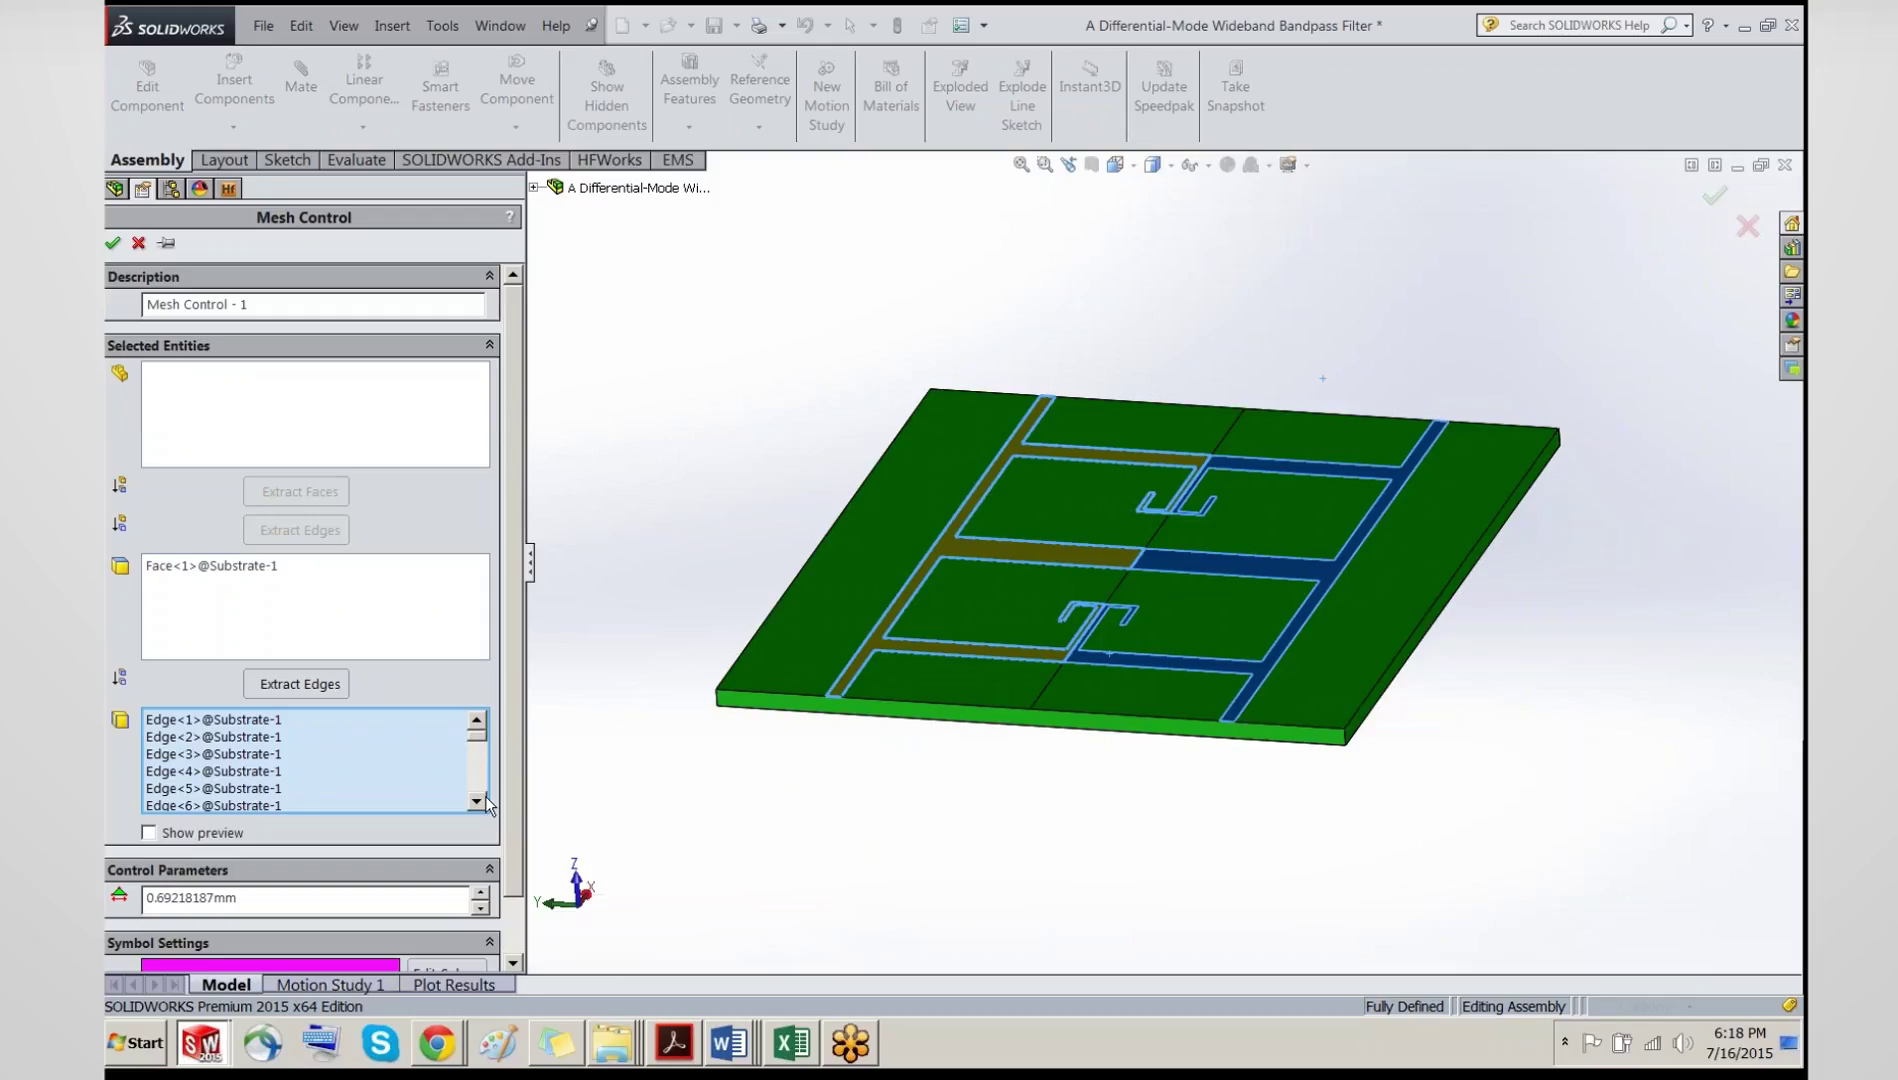
Step: Set the mesh control's element size to 0.1 mm and apply it
scroll(515, 867, "down", 2)
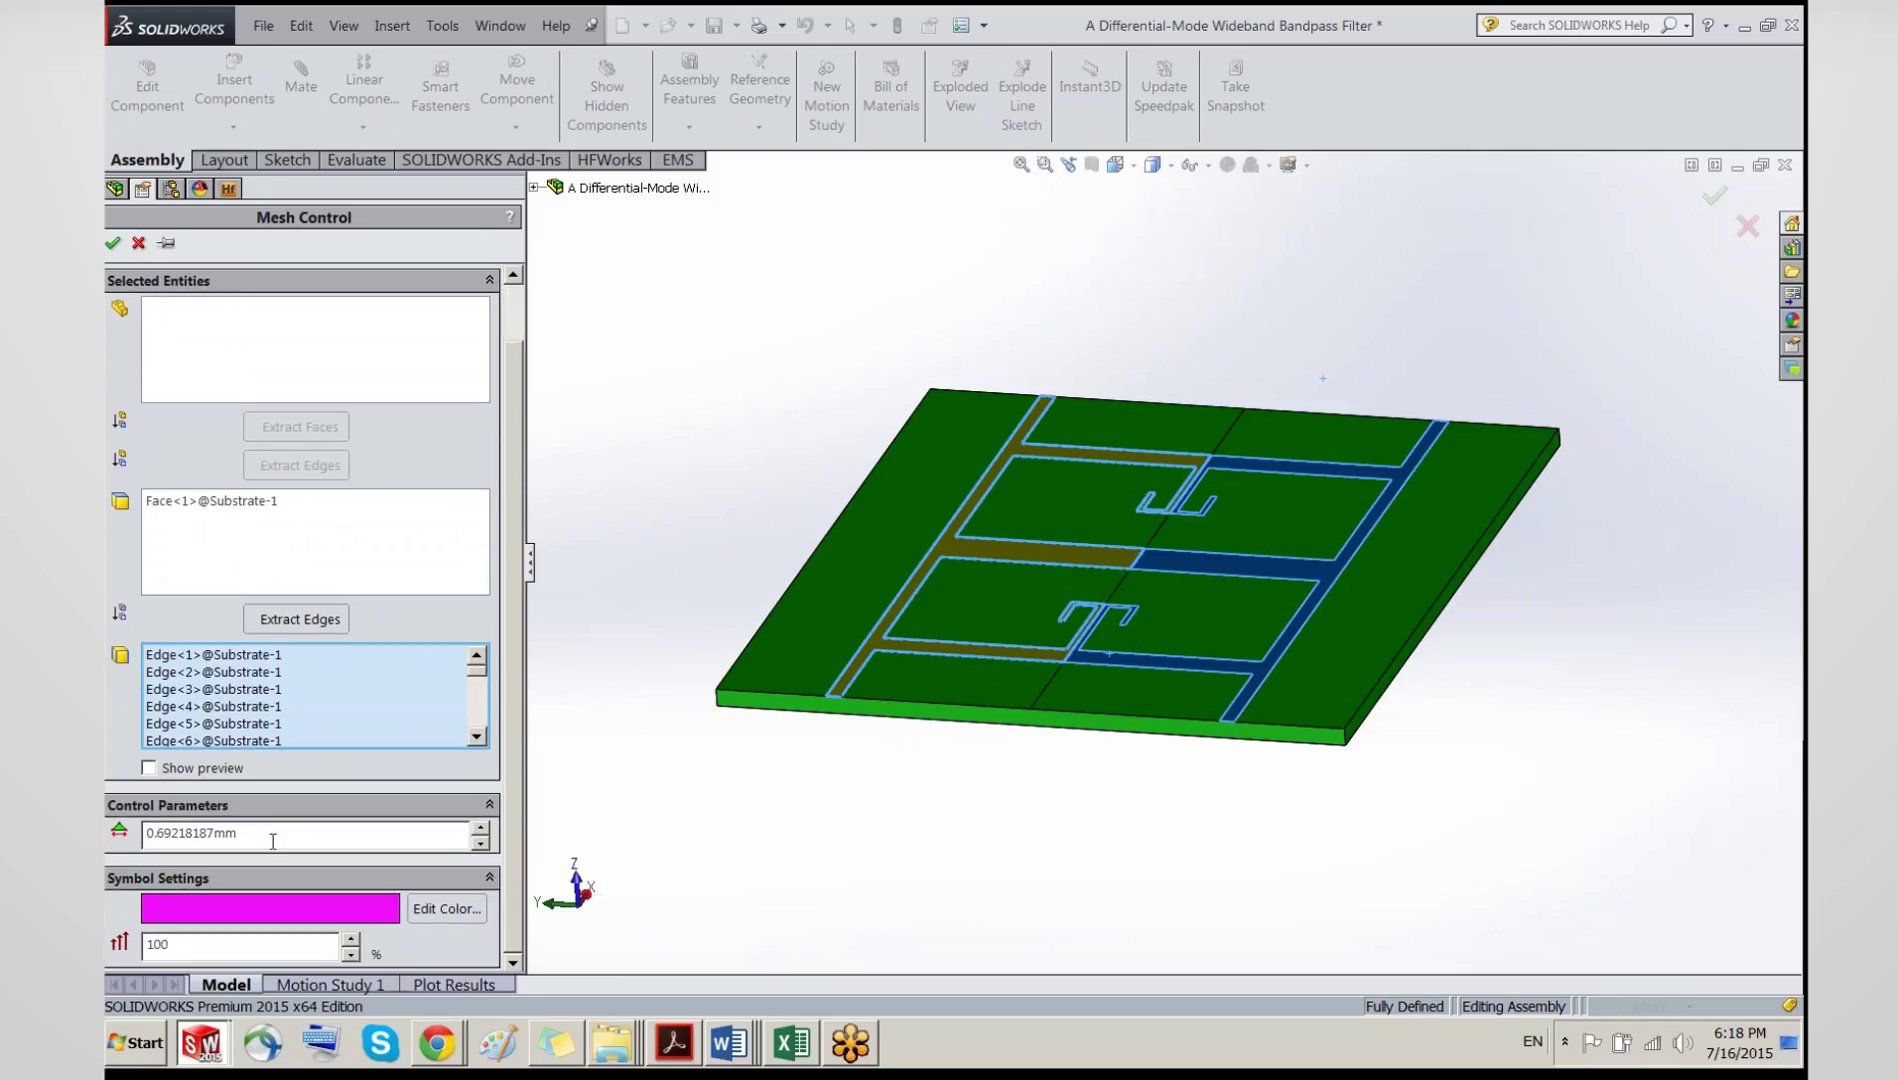
left_click_drag(240, 832, 147, 832)
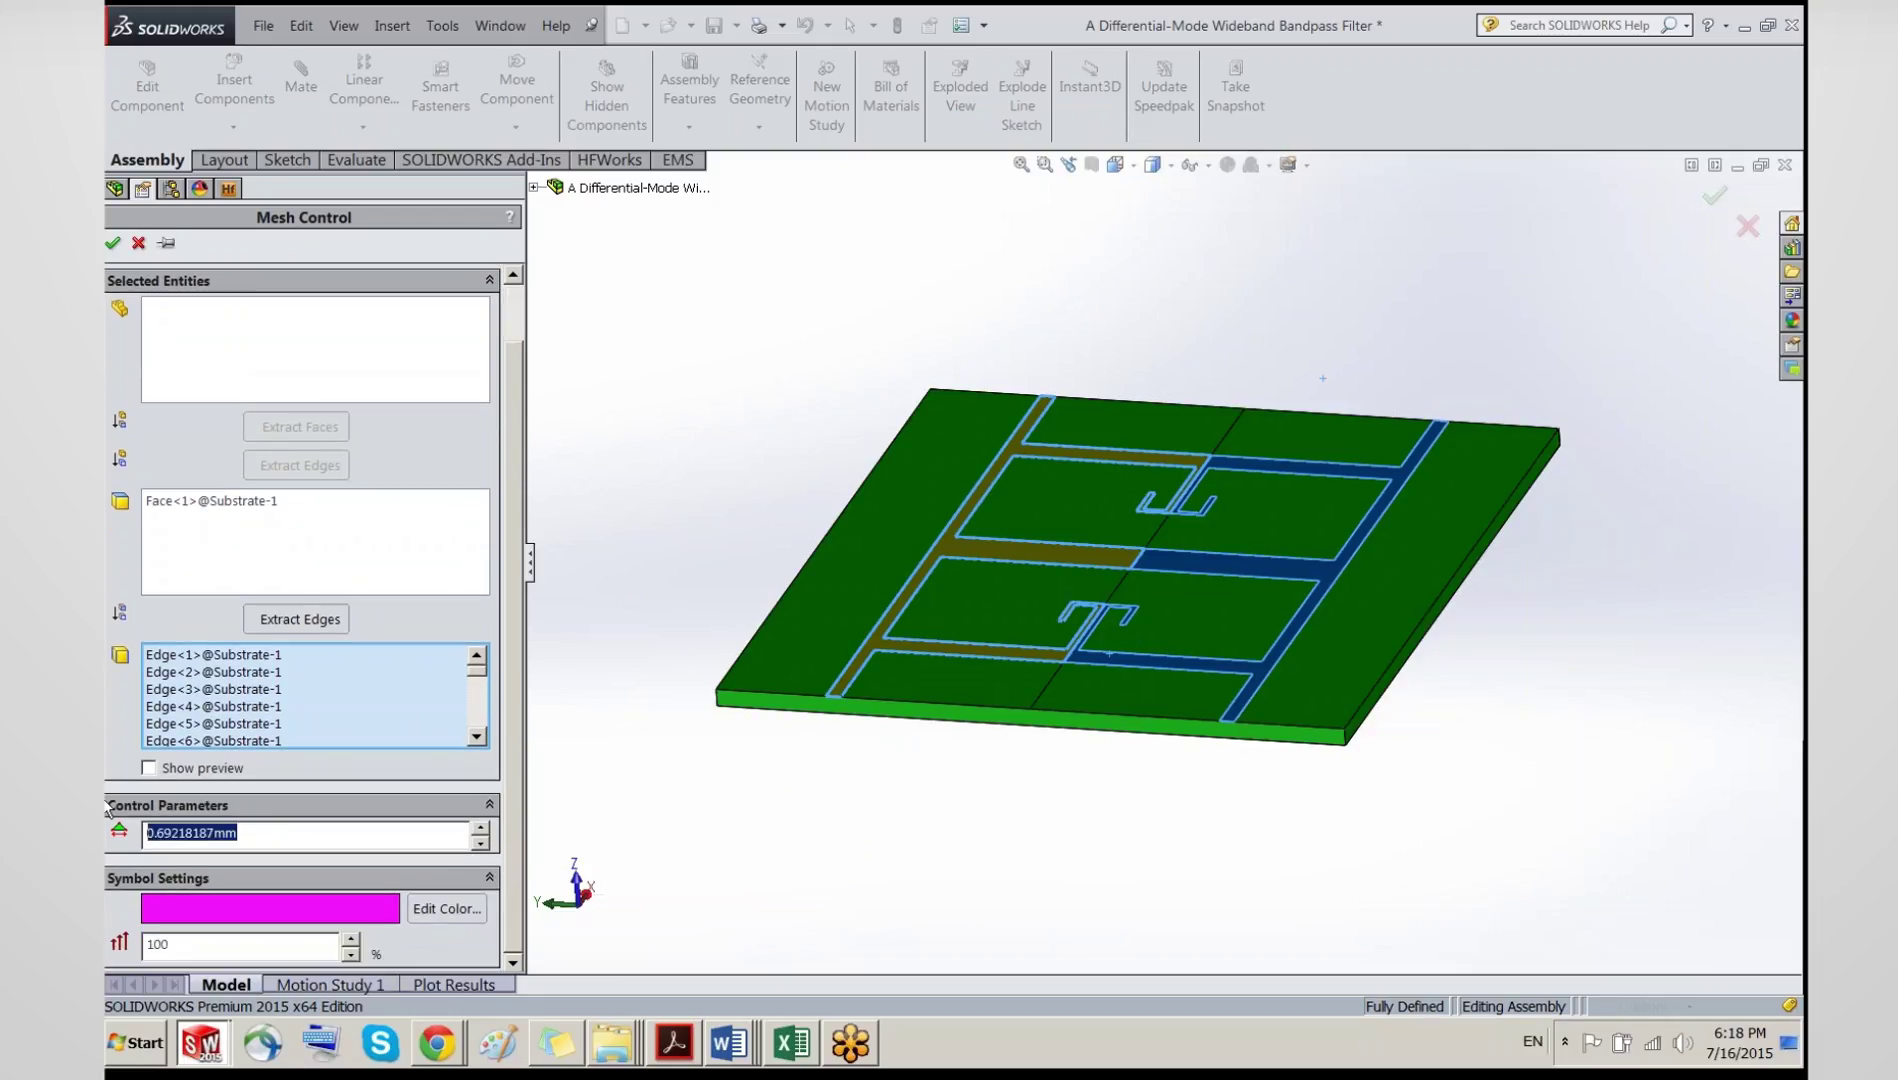
type("0.0")
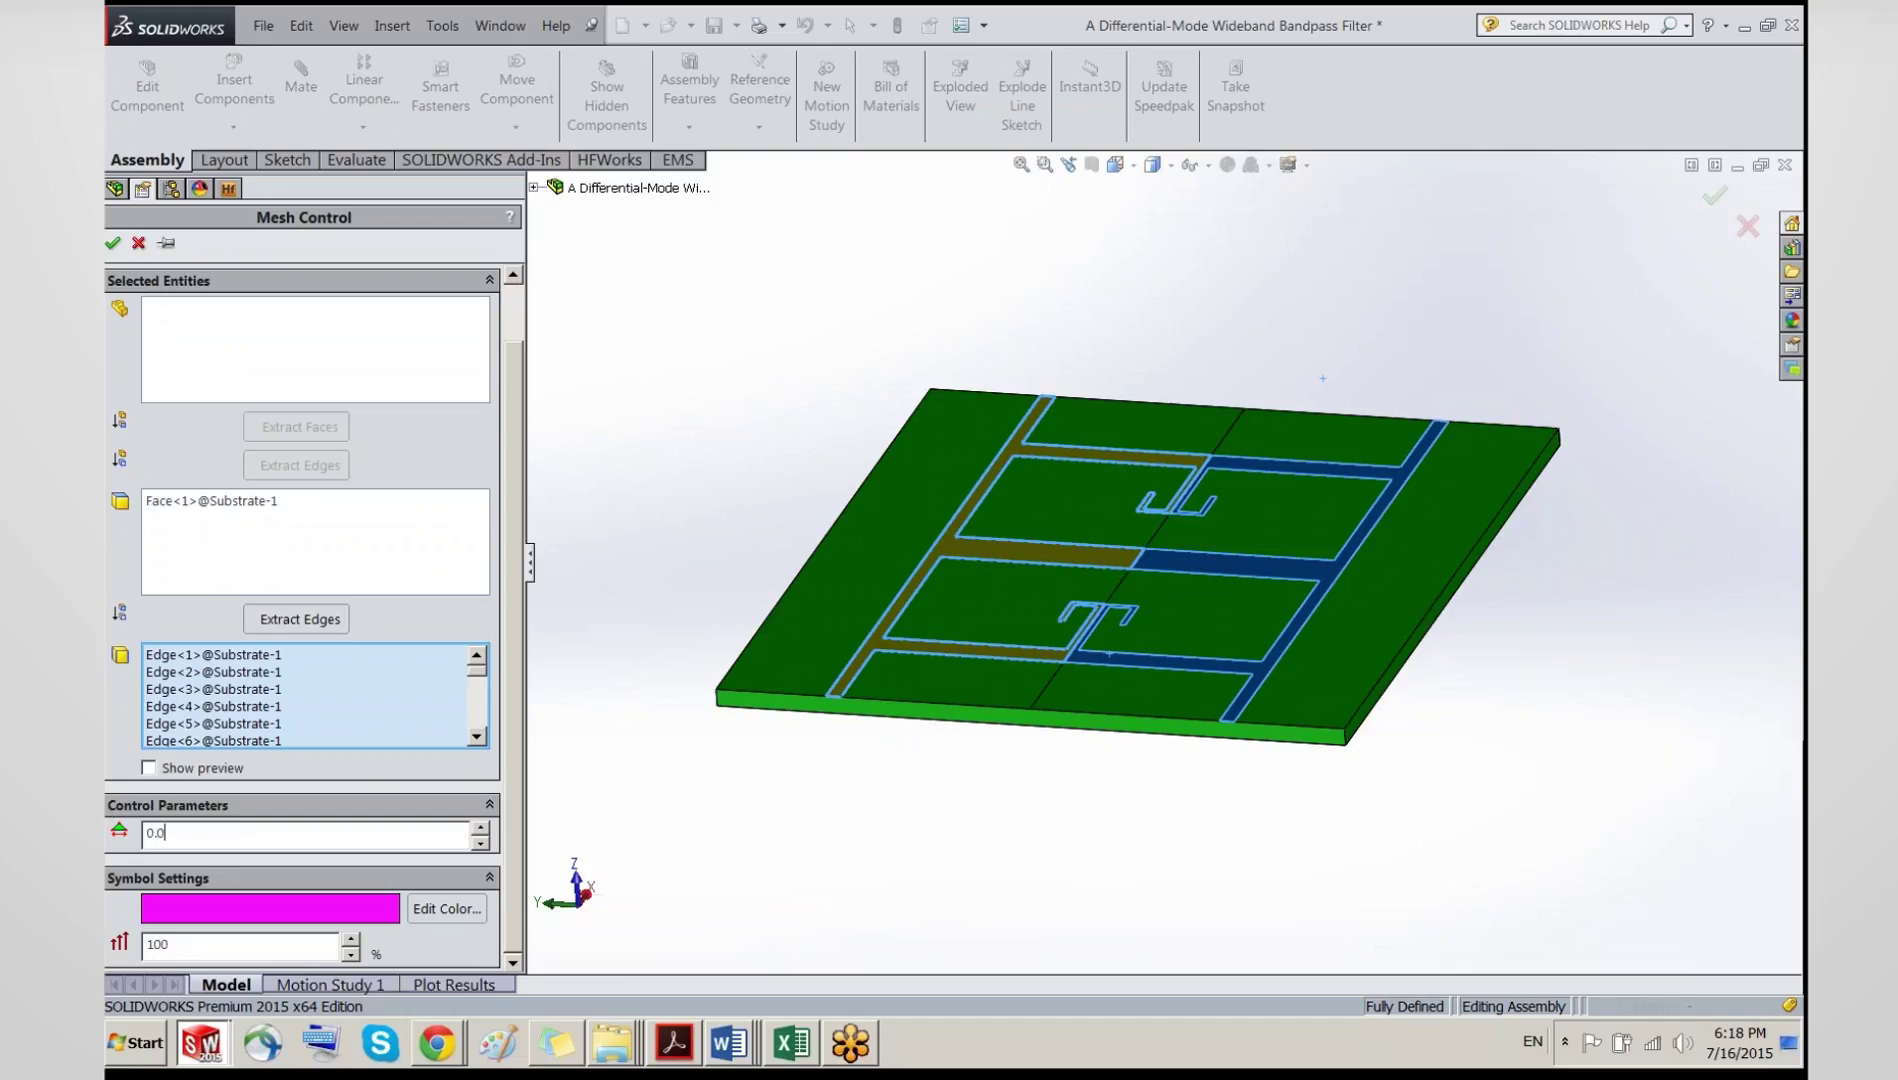
key("BackSpace")
type("1")
key("Tab")
key("Return")
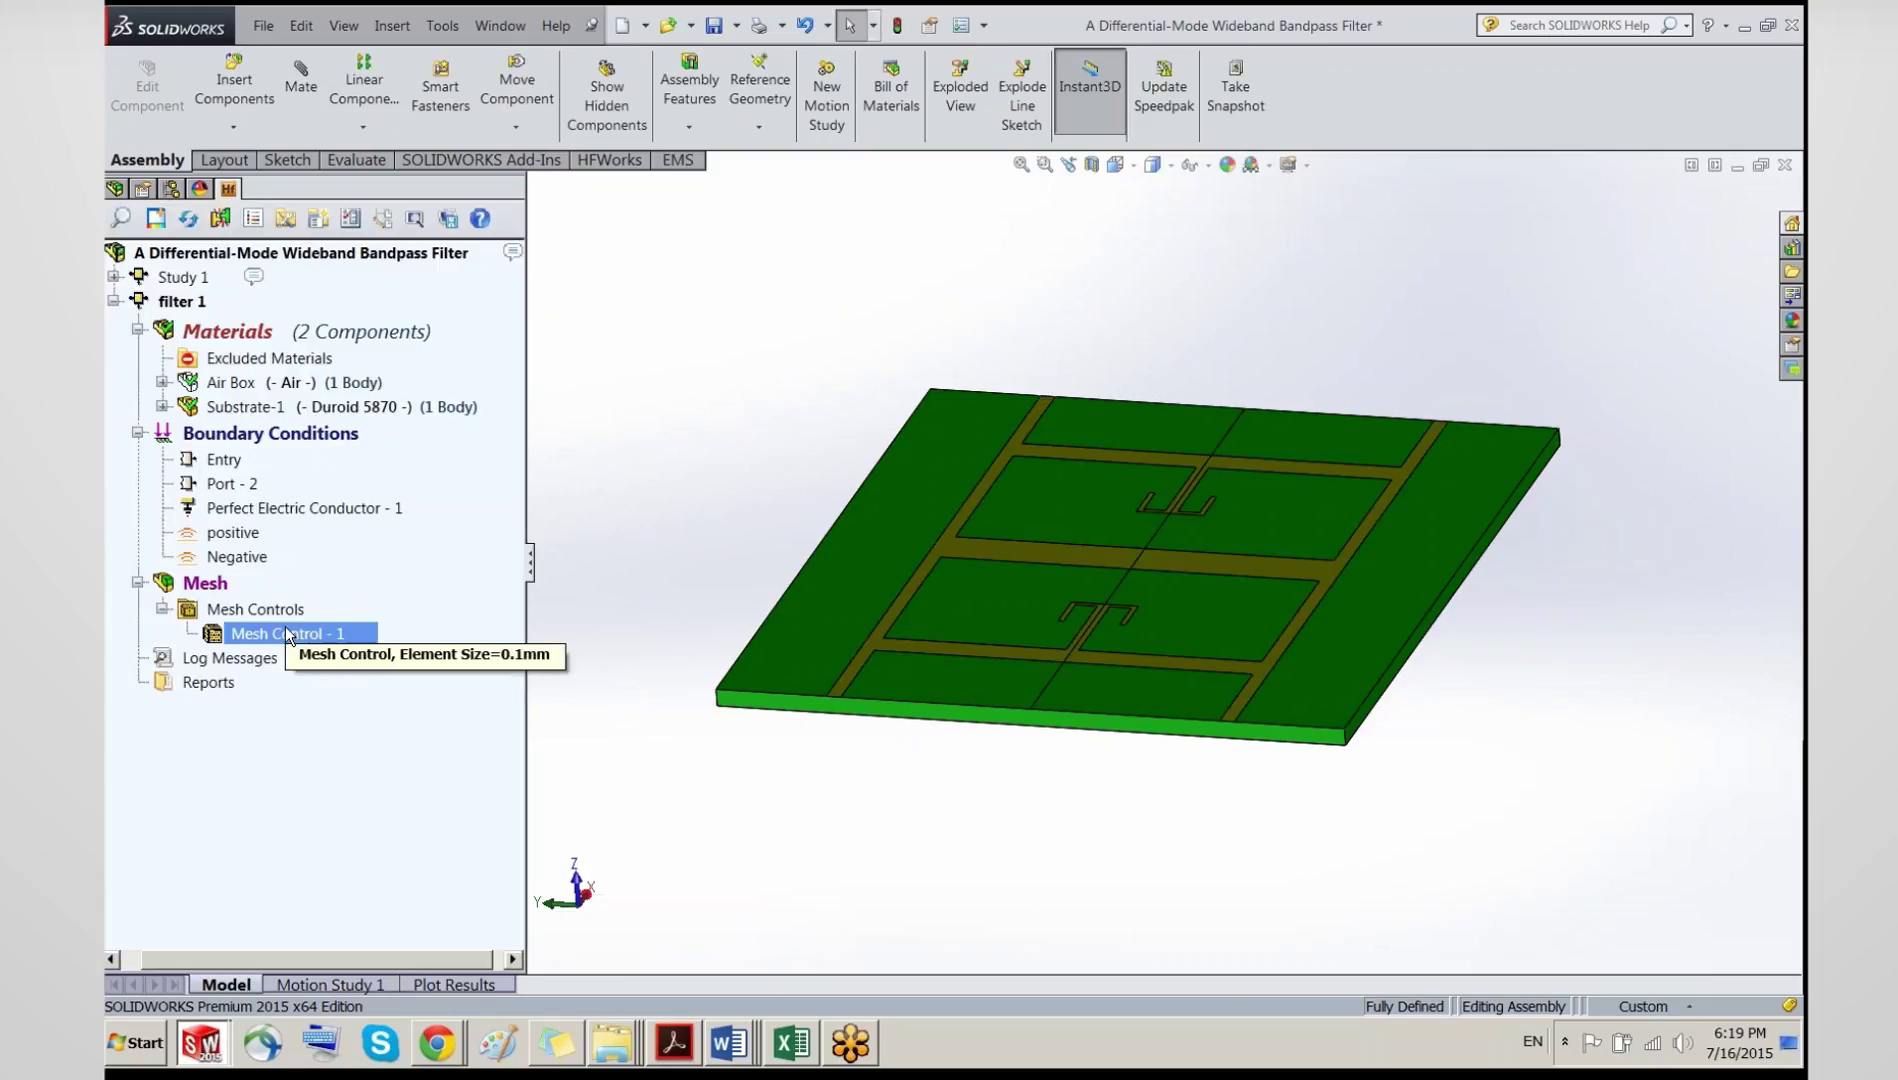
right_click(193, 597)
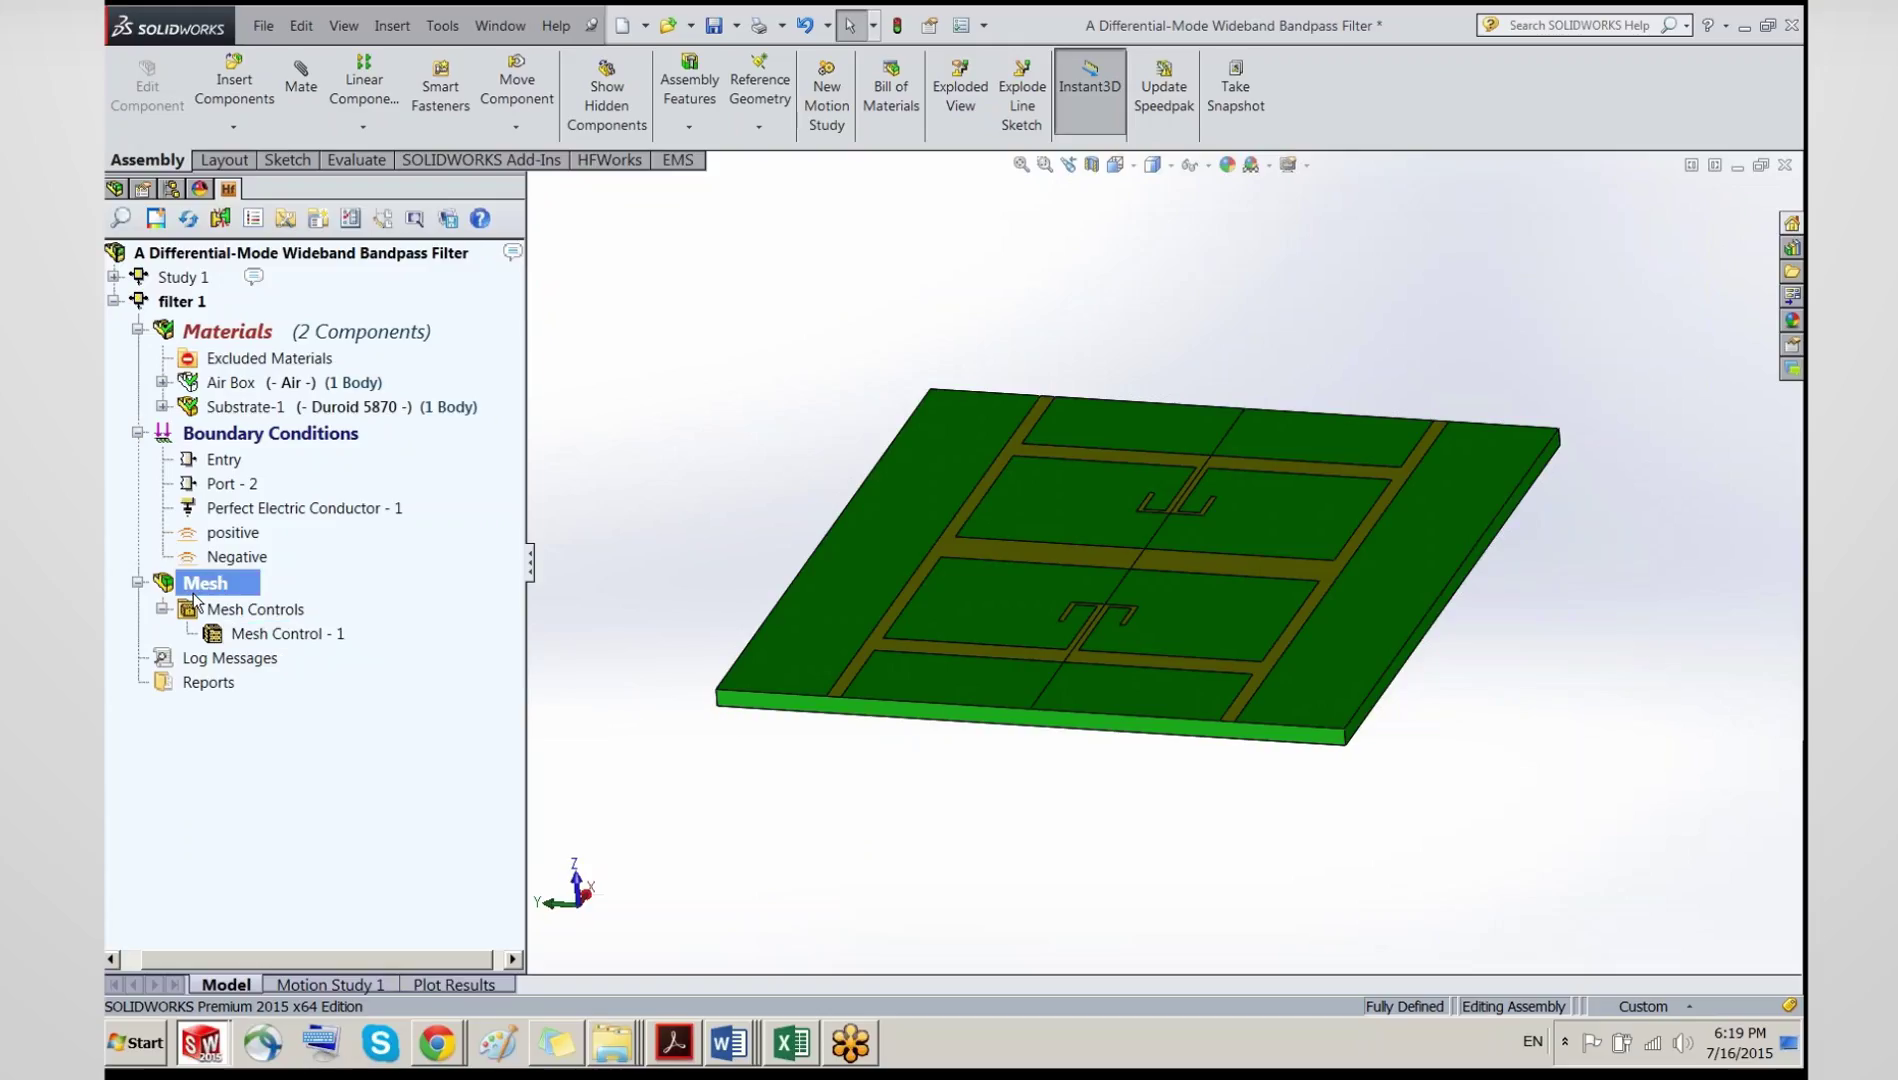
left_click(255, 622)
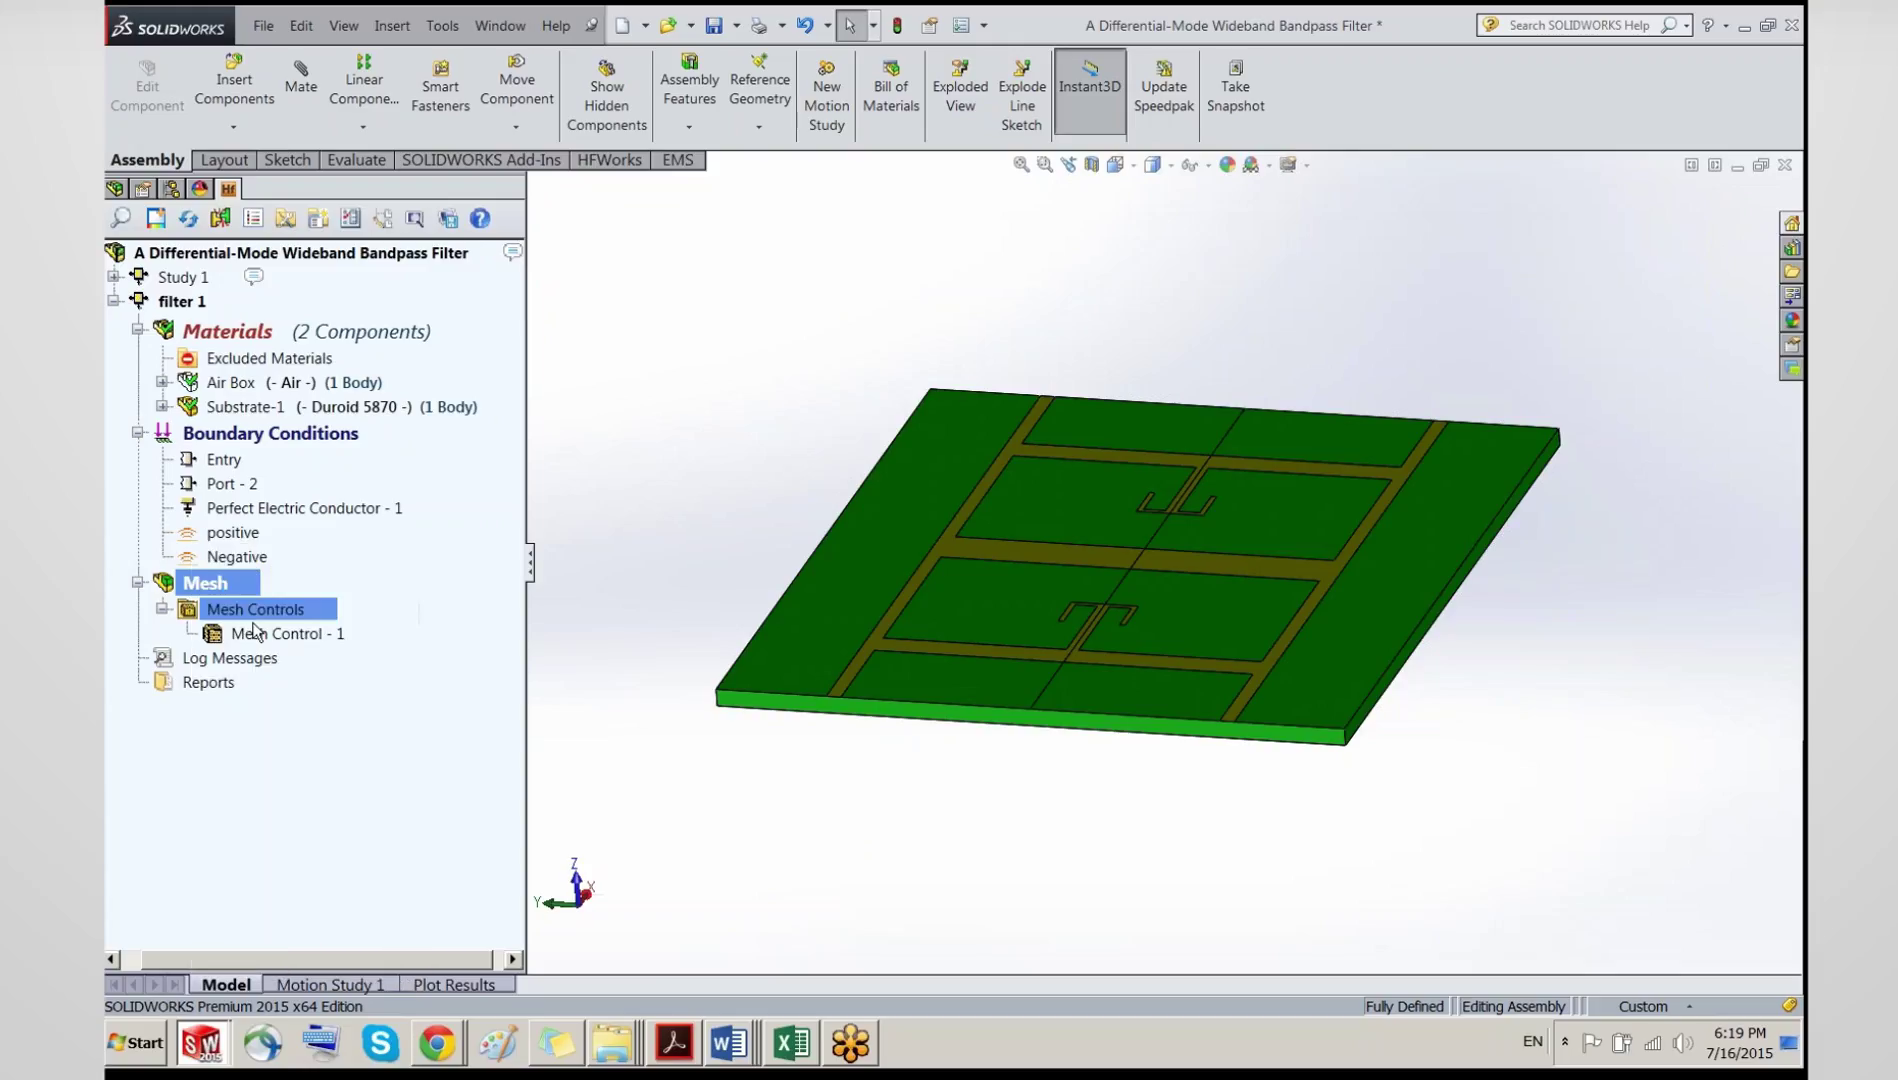
left_click(138, 244)
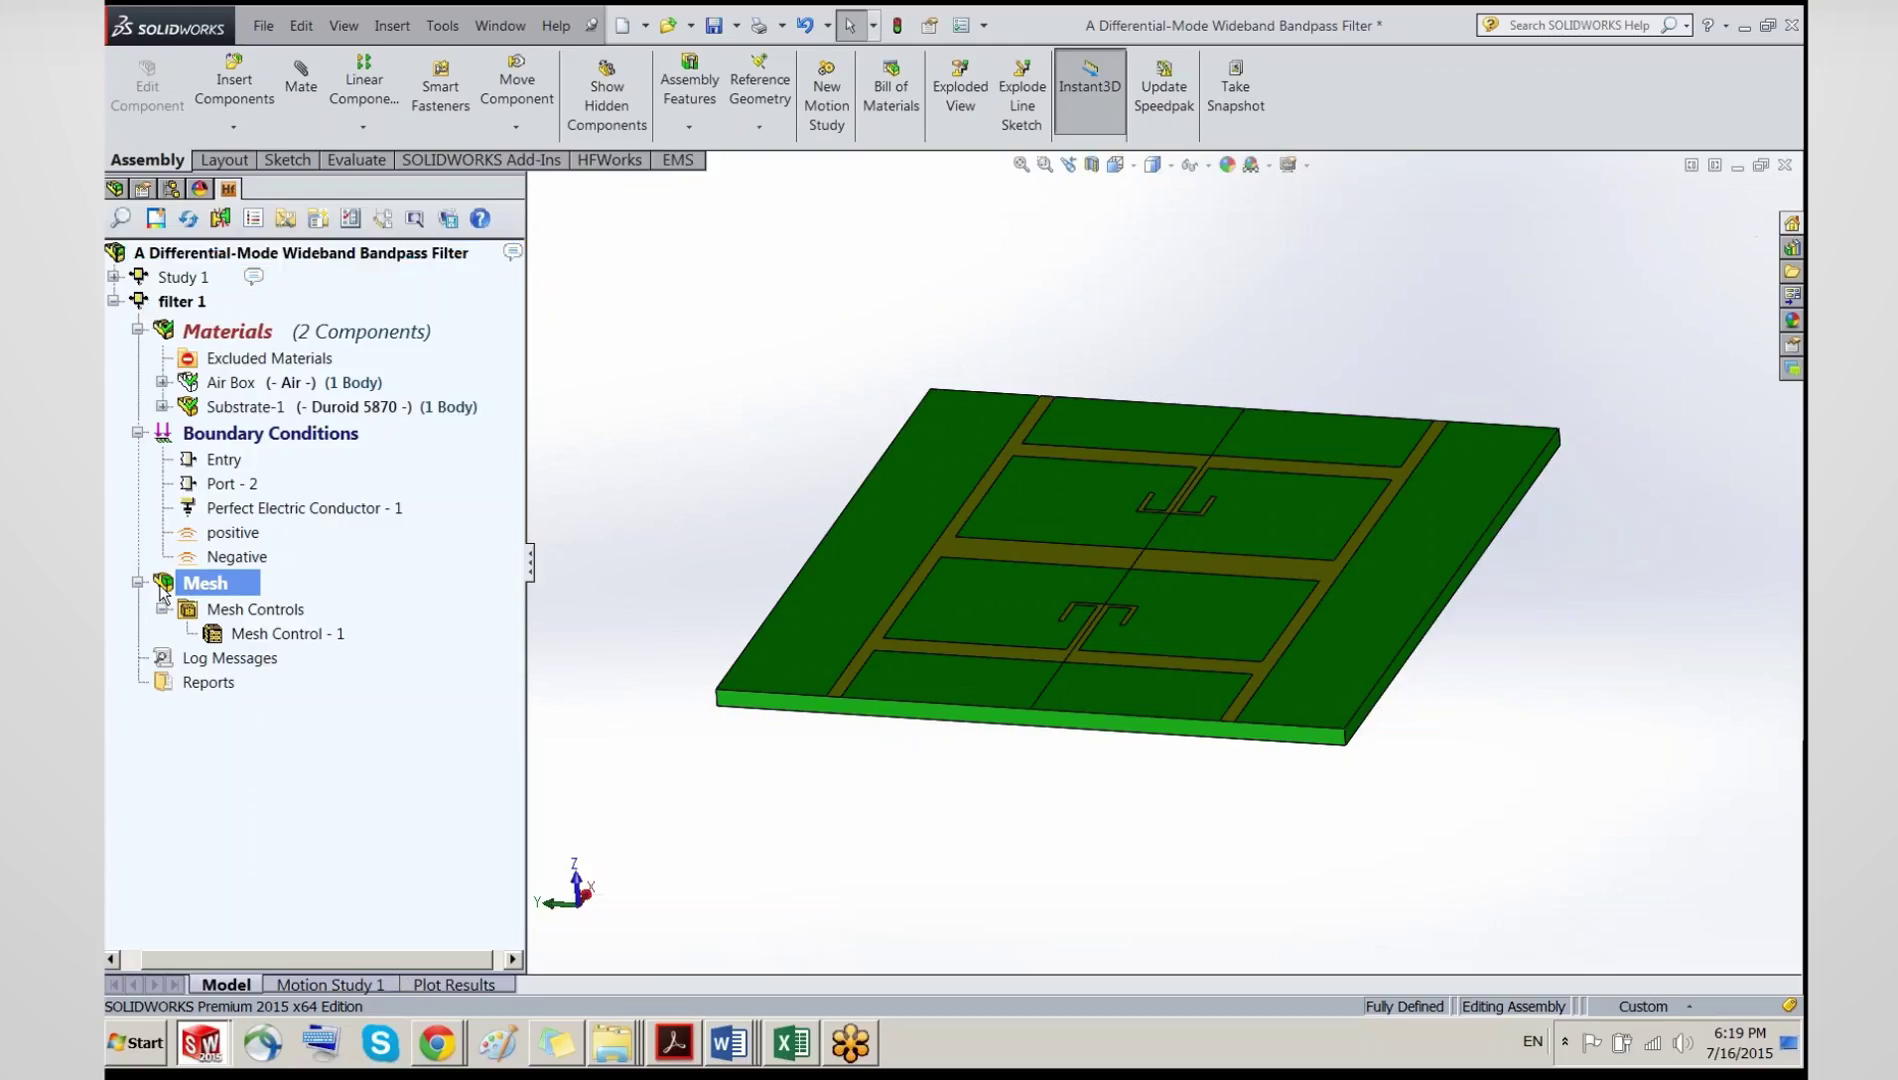
Step: Add a second mesh control on the whole Substrate body with an element size of 0.6 mm and apply it
right_click(162, 592)
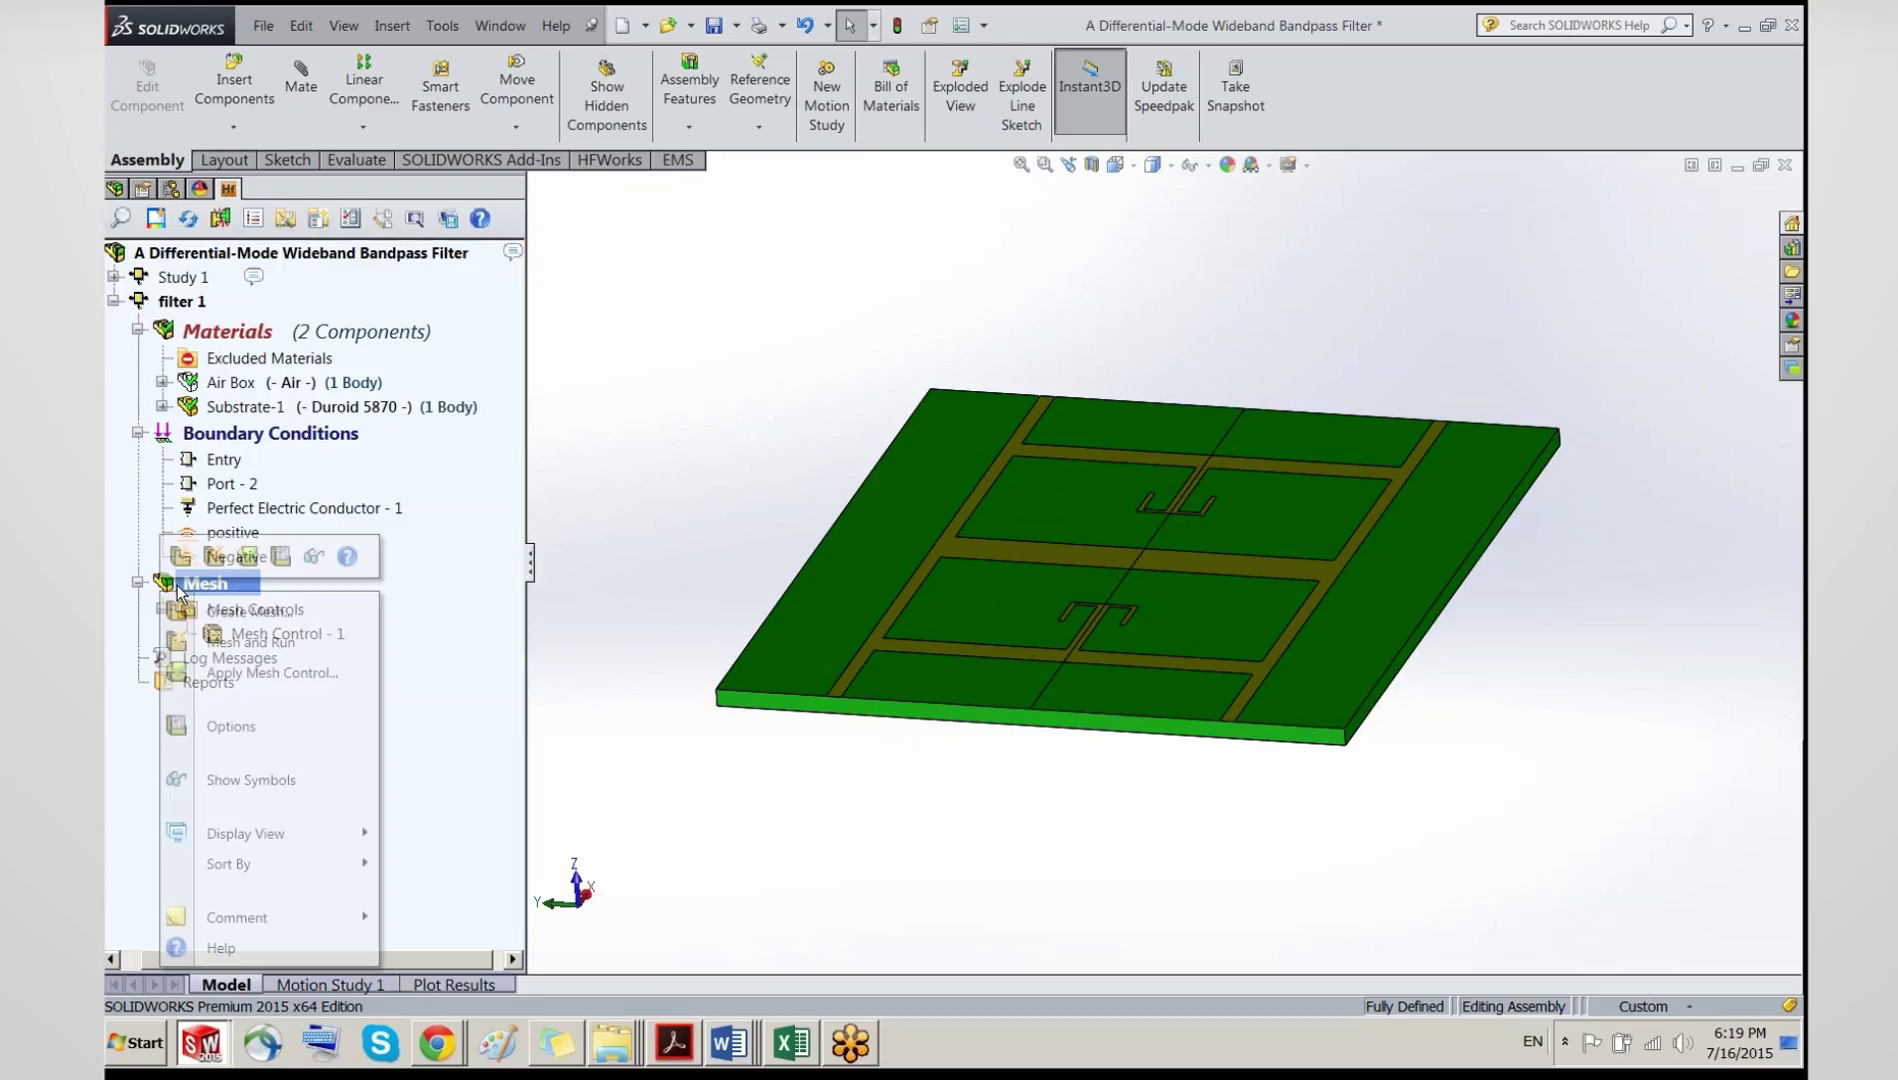
left_click(280, 670)
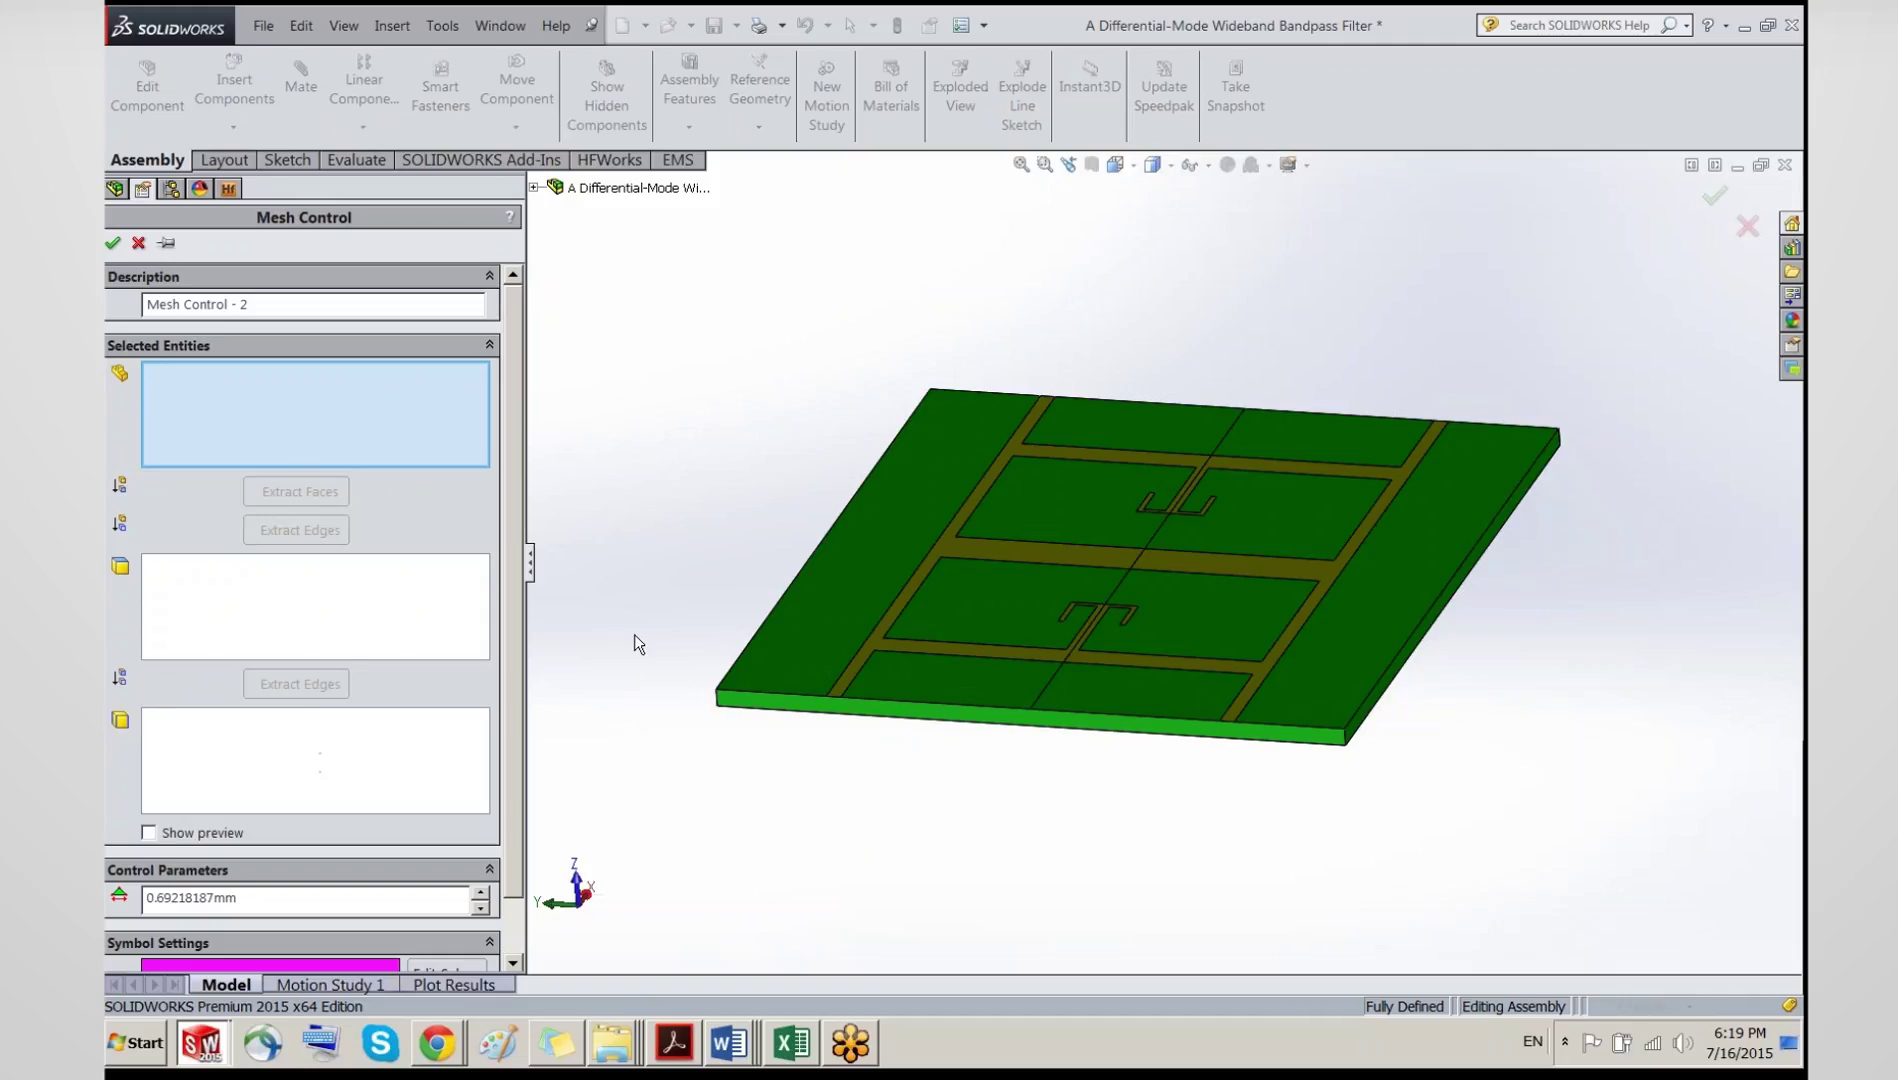
left_click(744, 706)
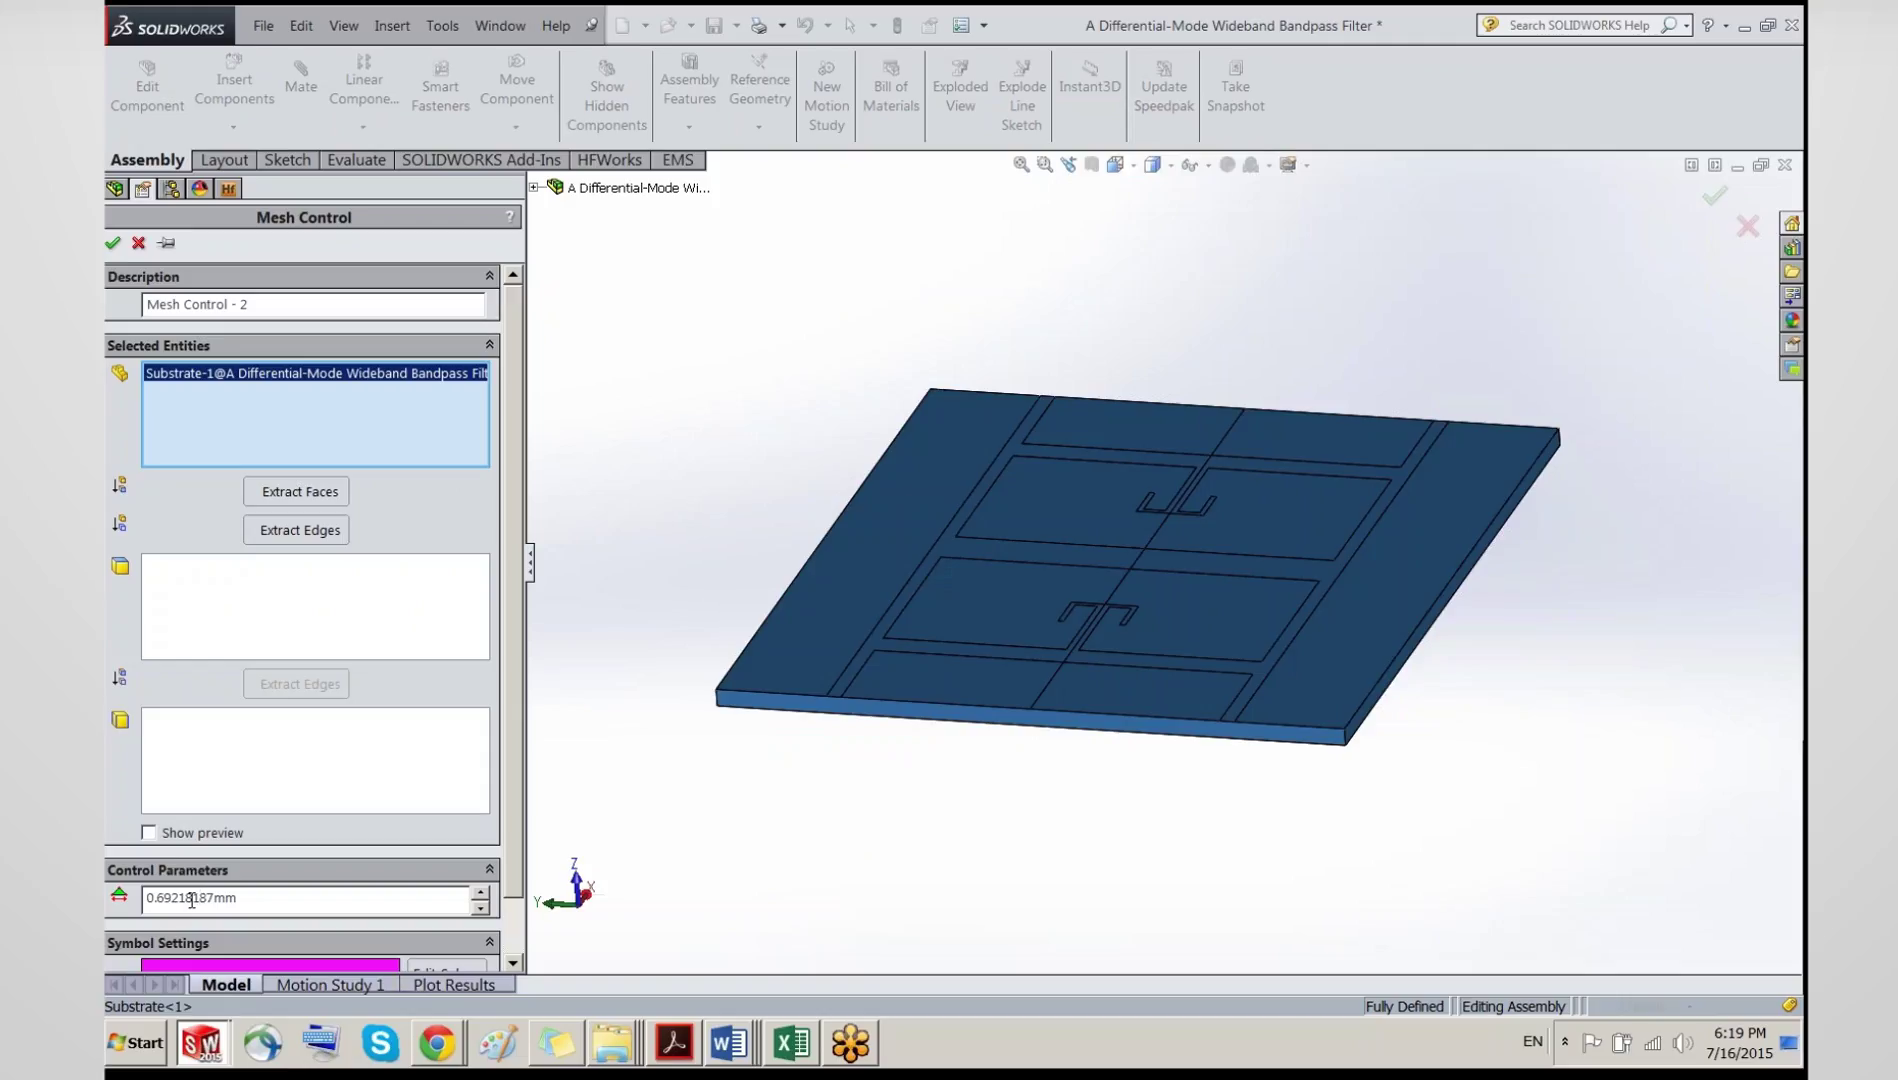
left_click_drag(153, 898, 244, 899)
type("6")
key("BackSpace")
key("BackSpace")
type("0.6mm")
left_click(116, 238)
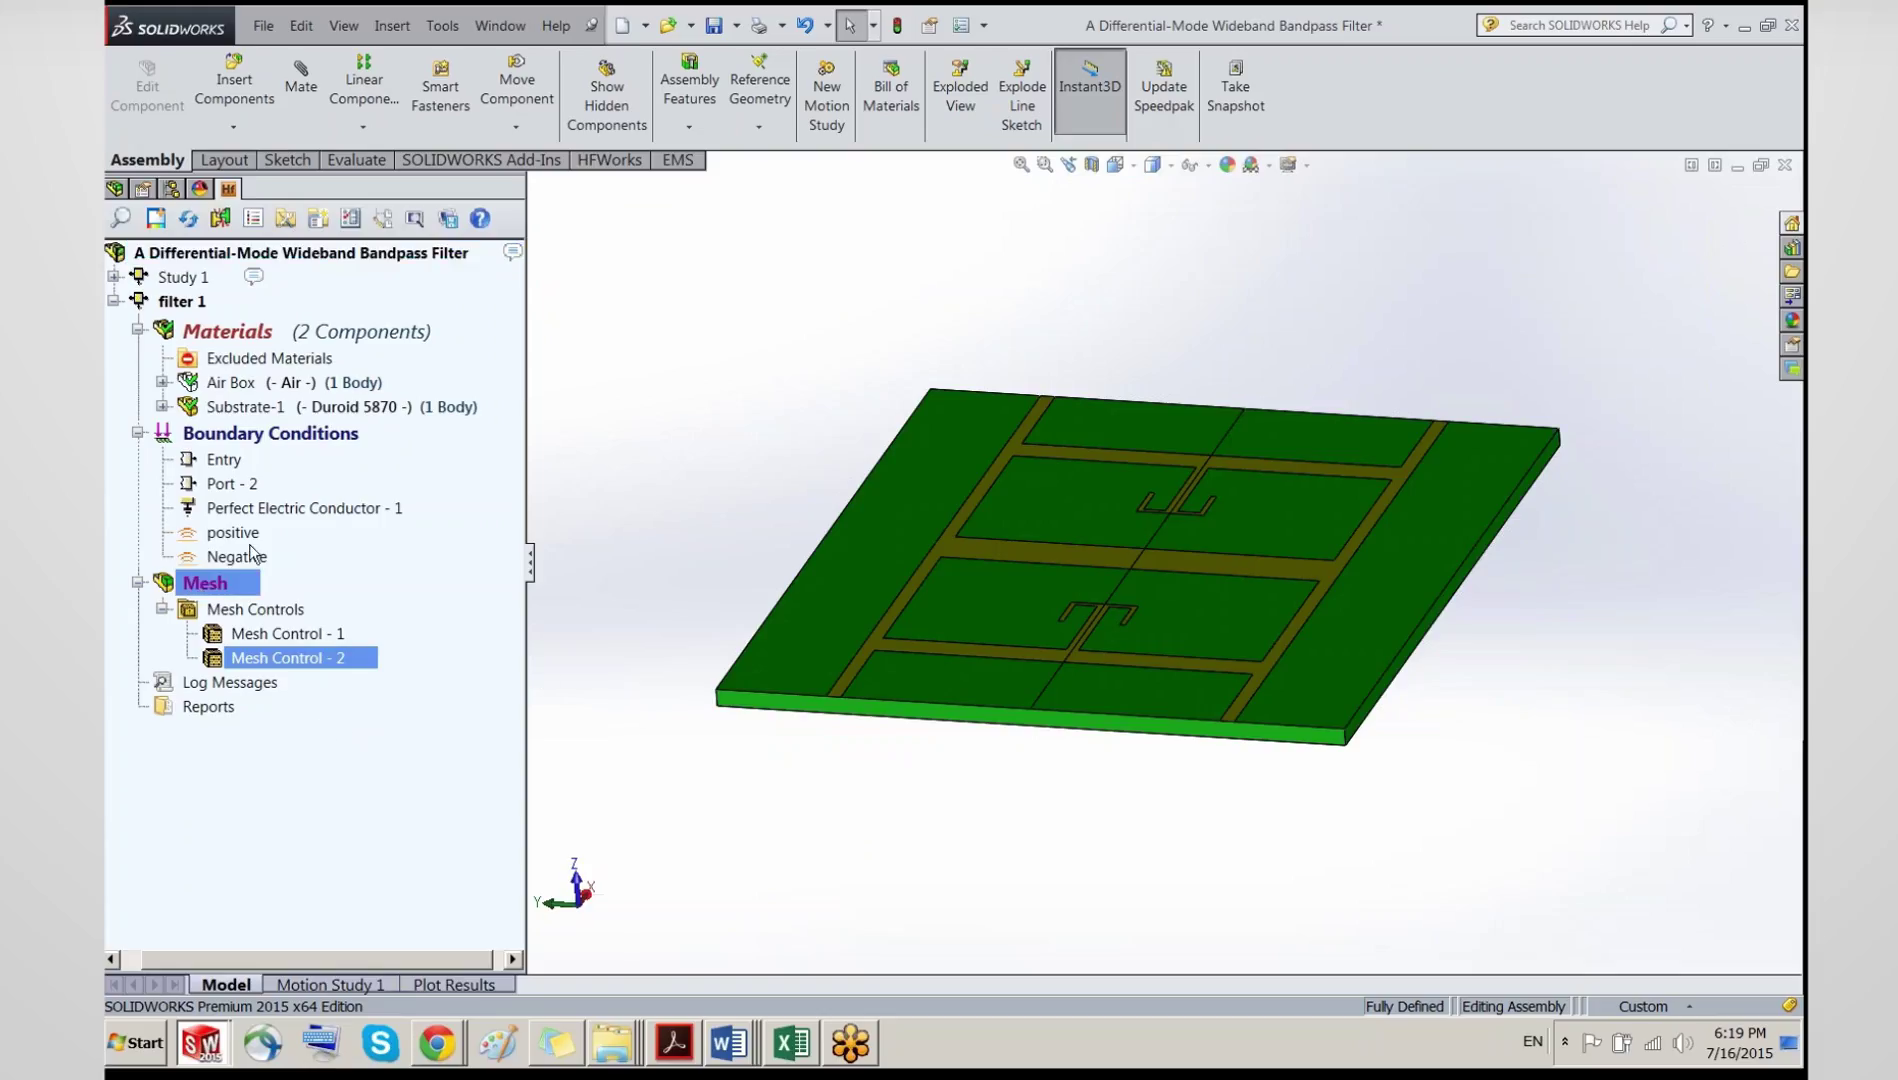
Step: Review the global mesh density and mesh parameters of the filter 1 study without creating the mesh
right_click(218, 594)
left_click(266, 617)
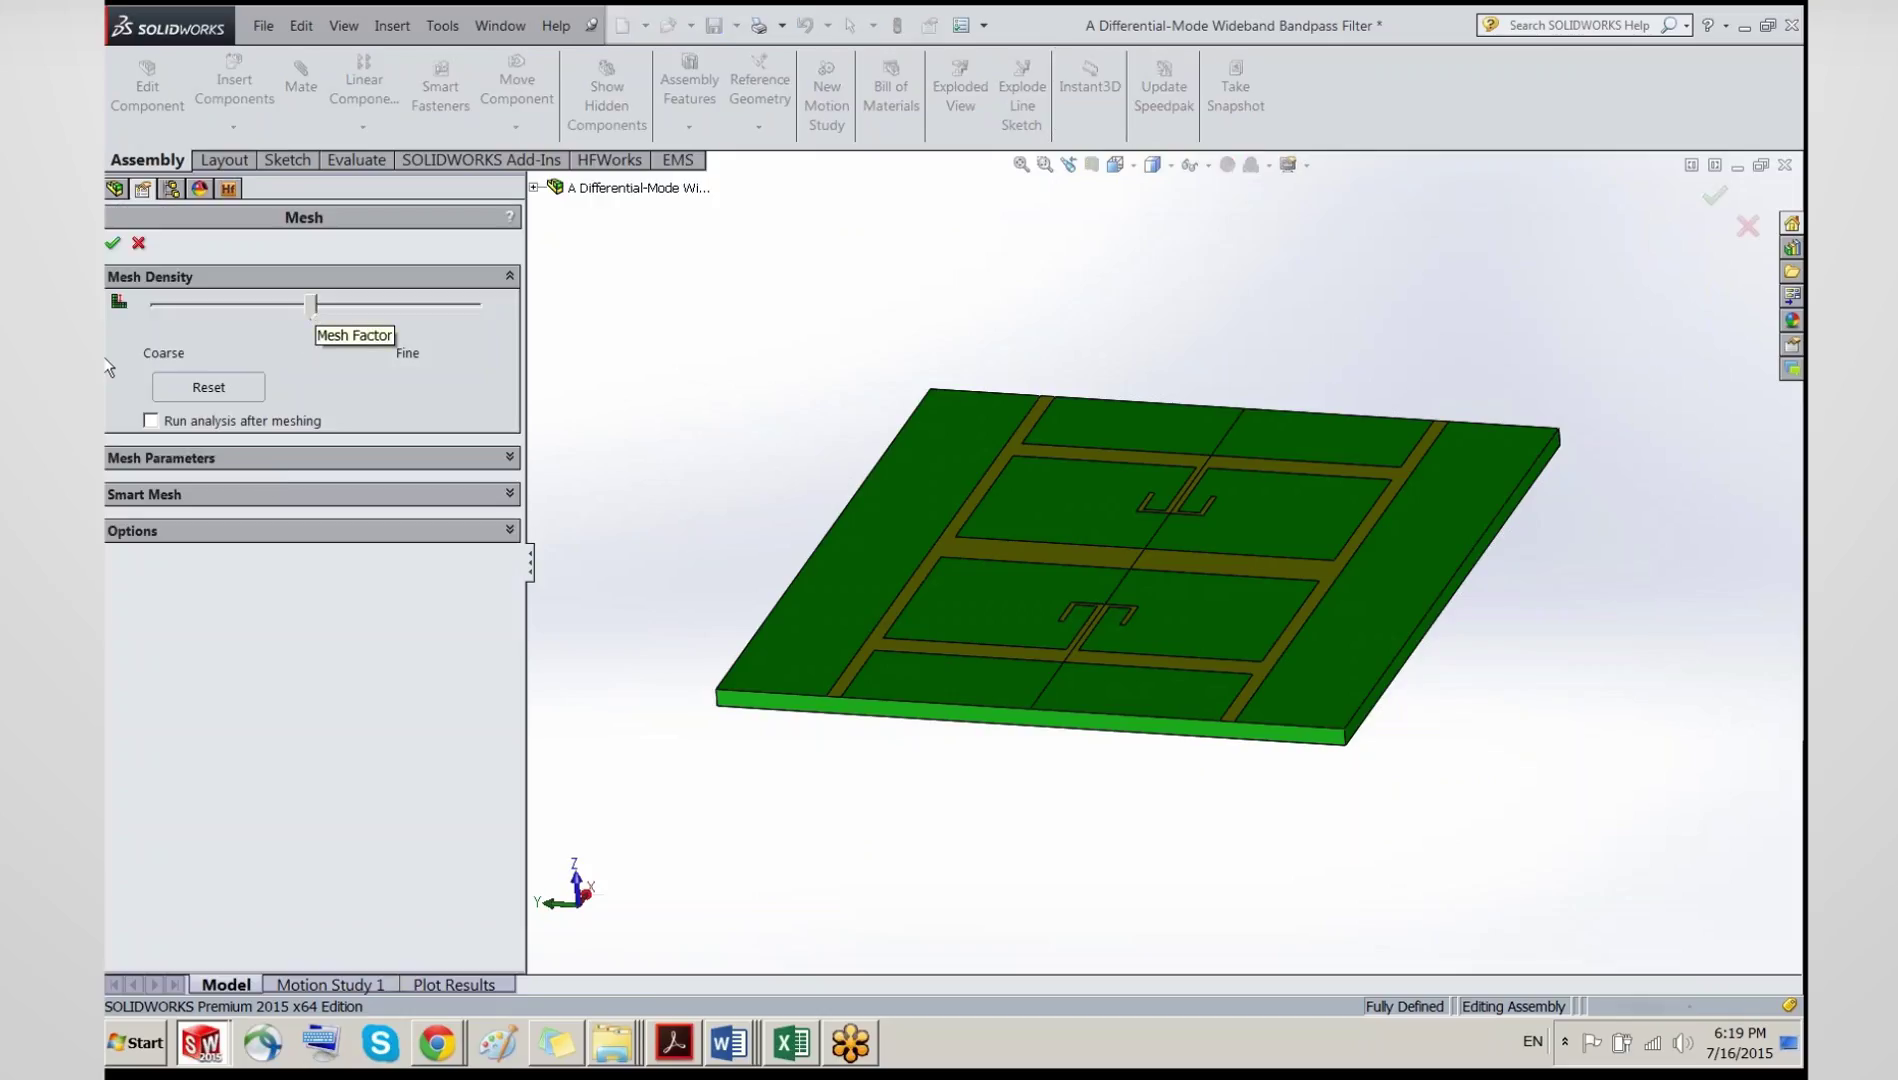
left_click(508, 465)
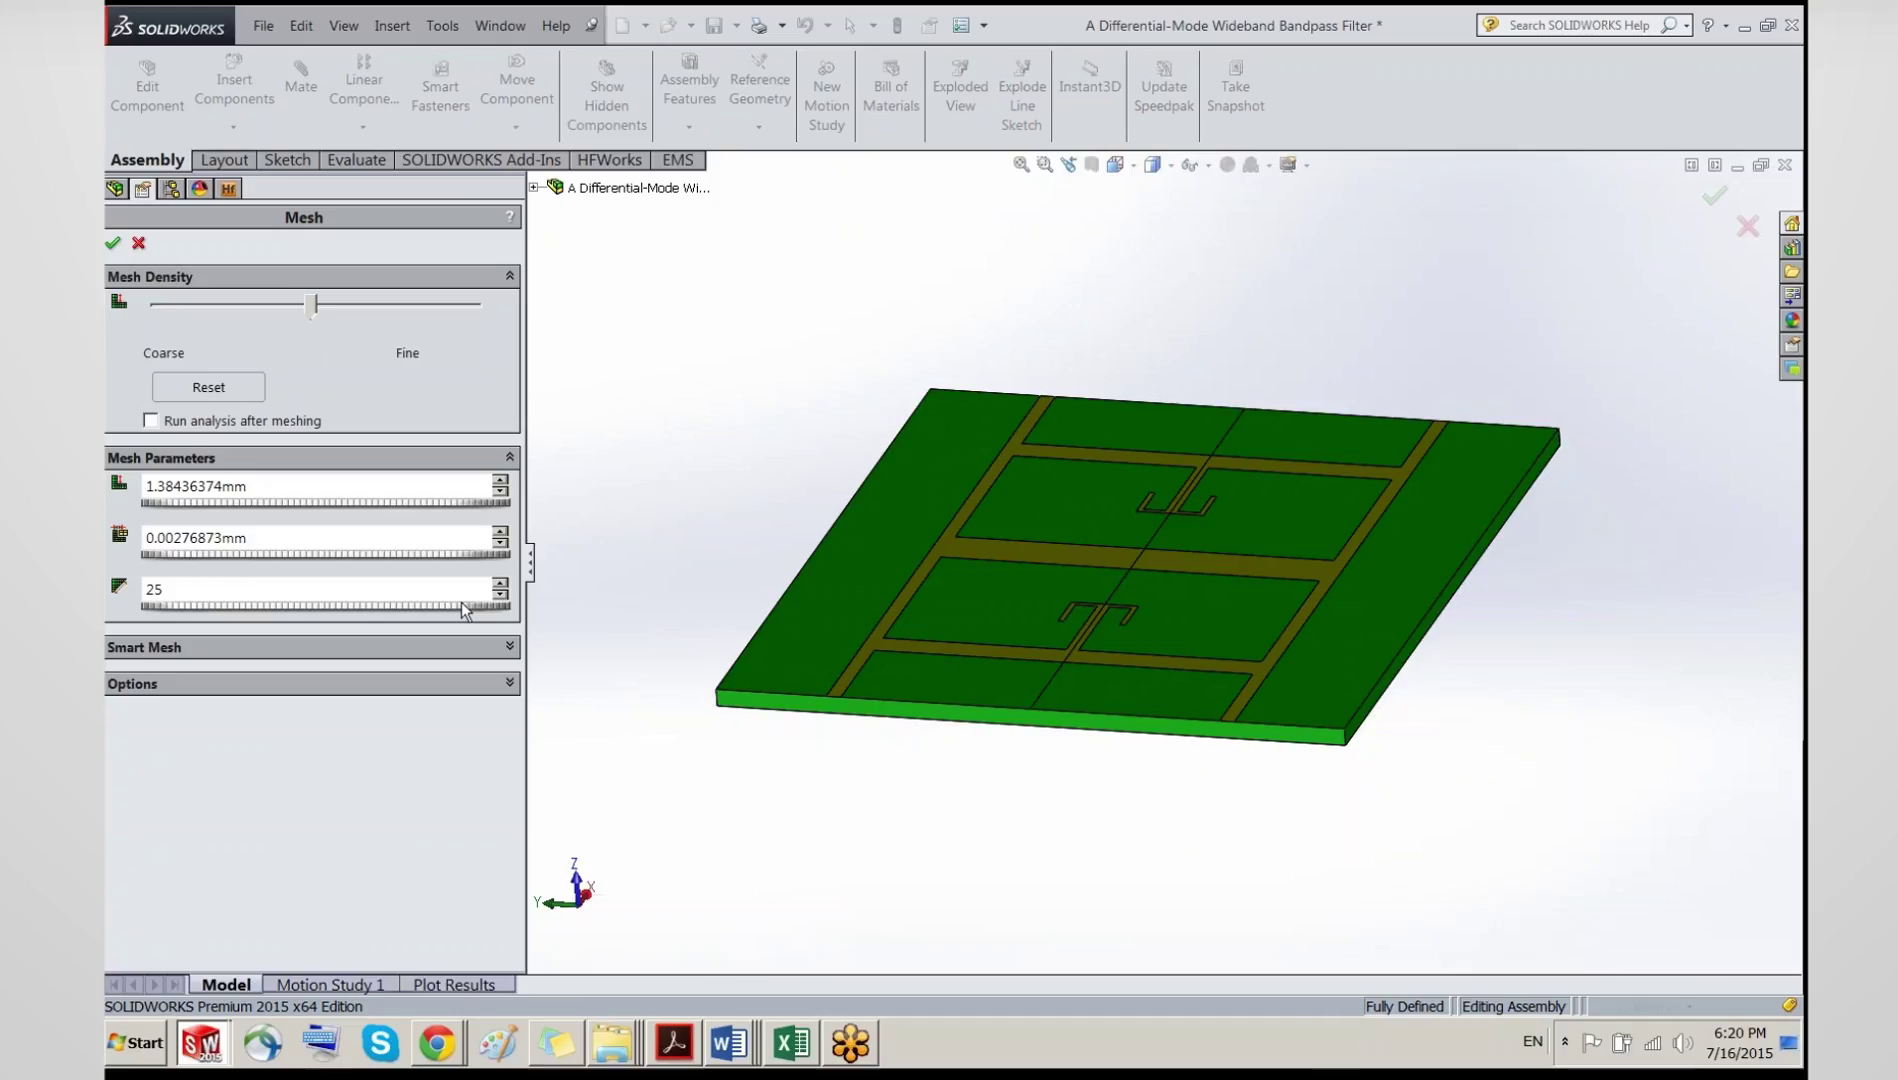
left_click(139, 245)
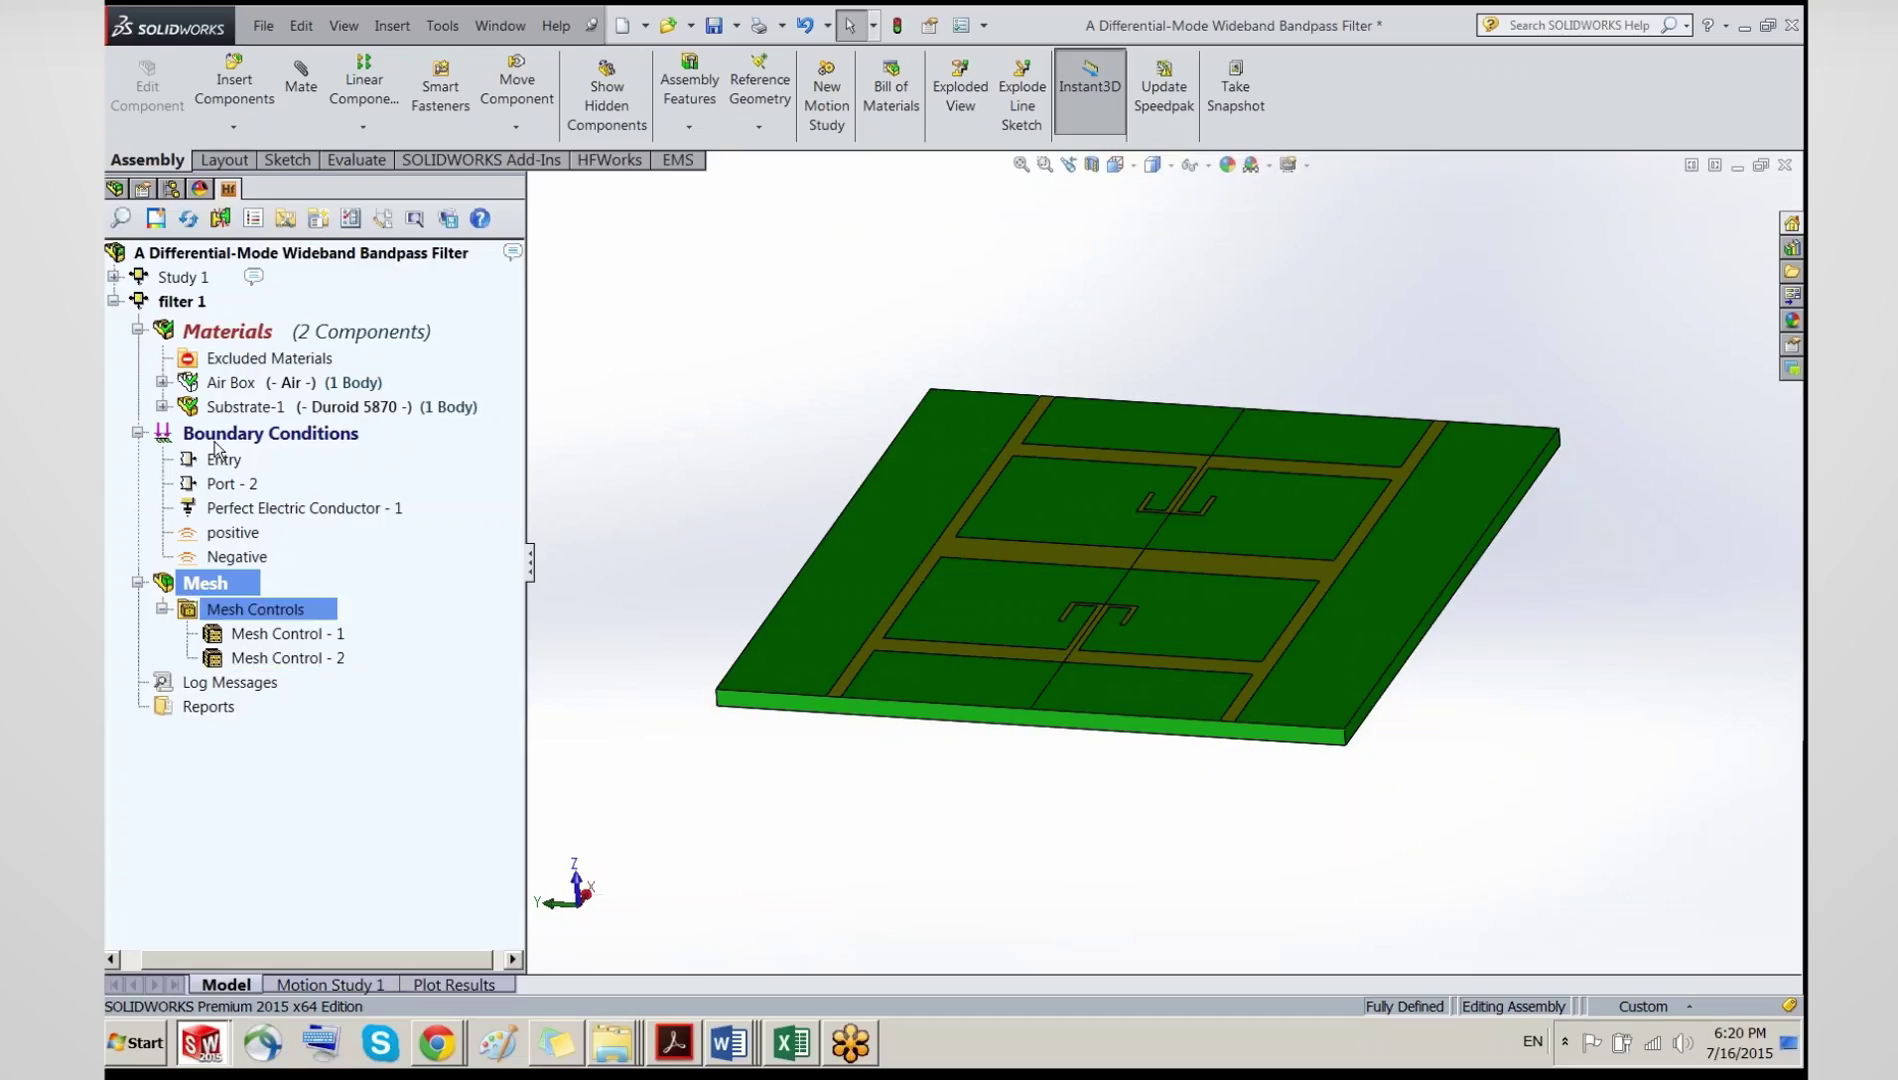
Step: Examine Study 1's signal, Perfect Electric Conductor and port boundary conditions on the model
right_click(156, 302)
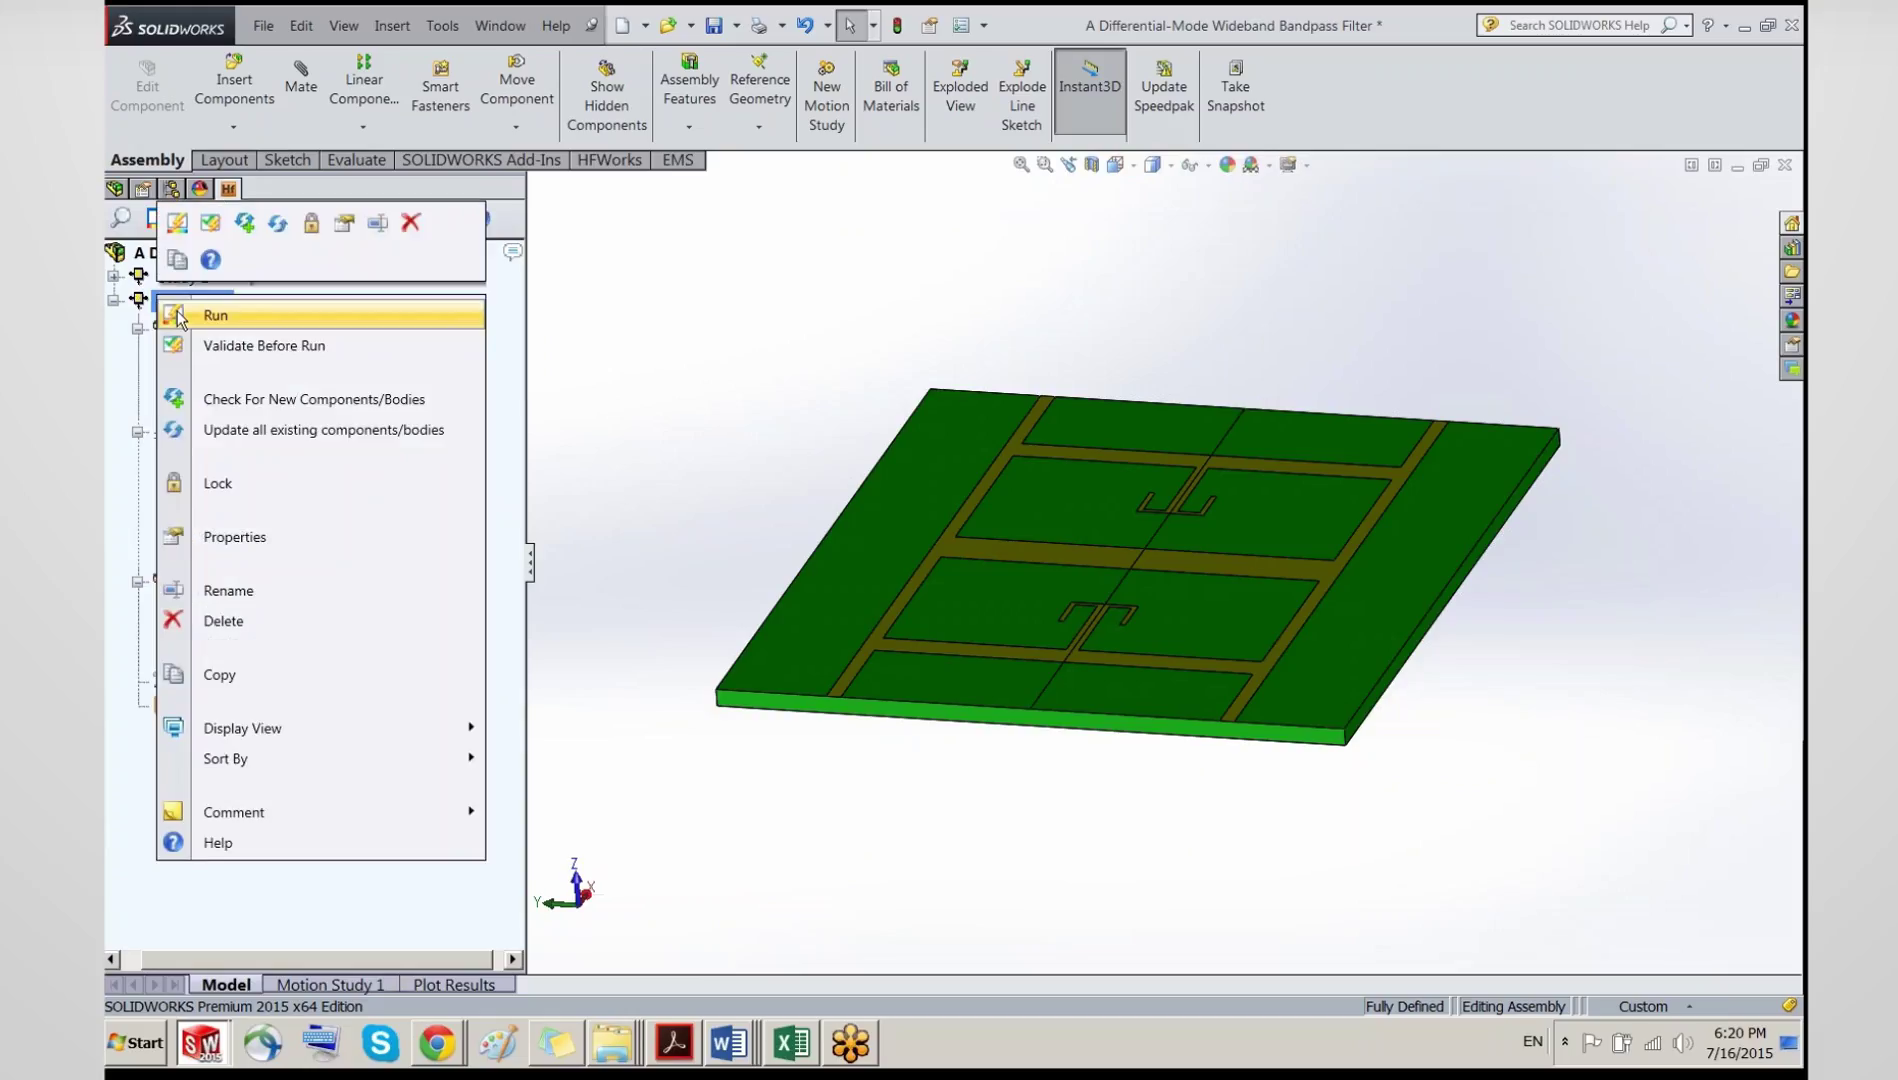
left_click(114, 300)
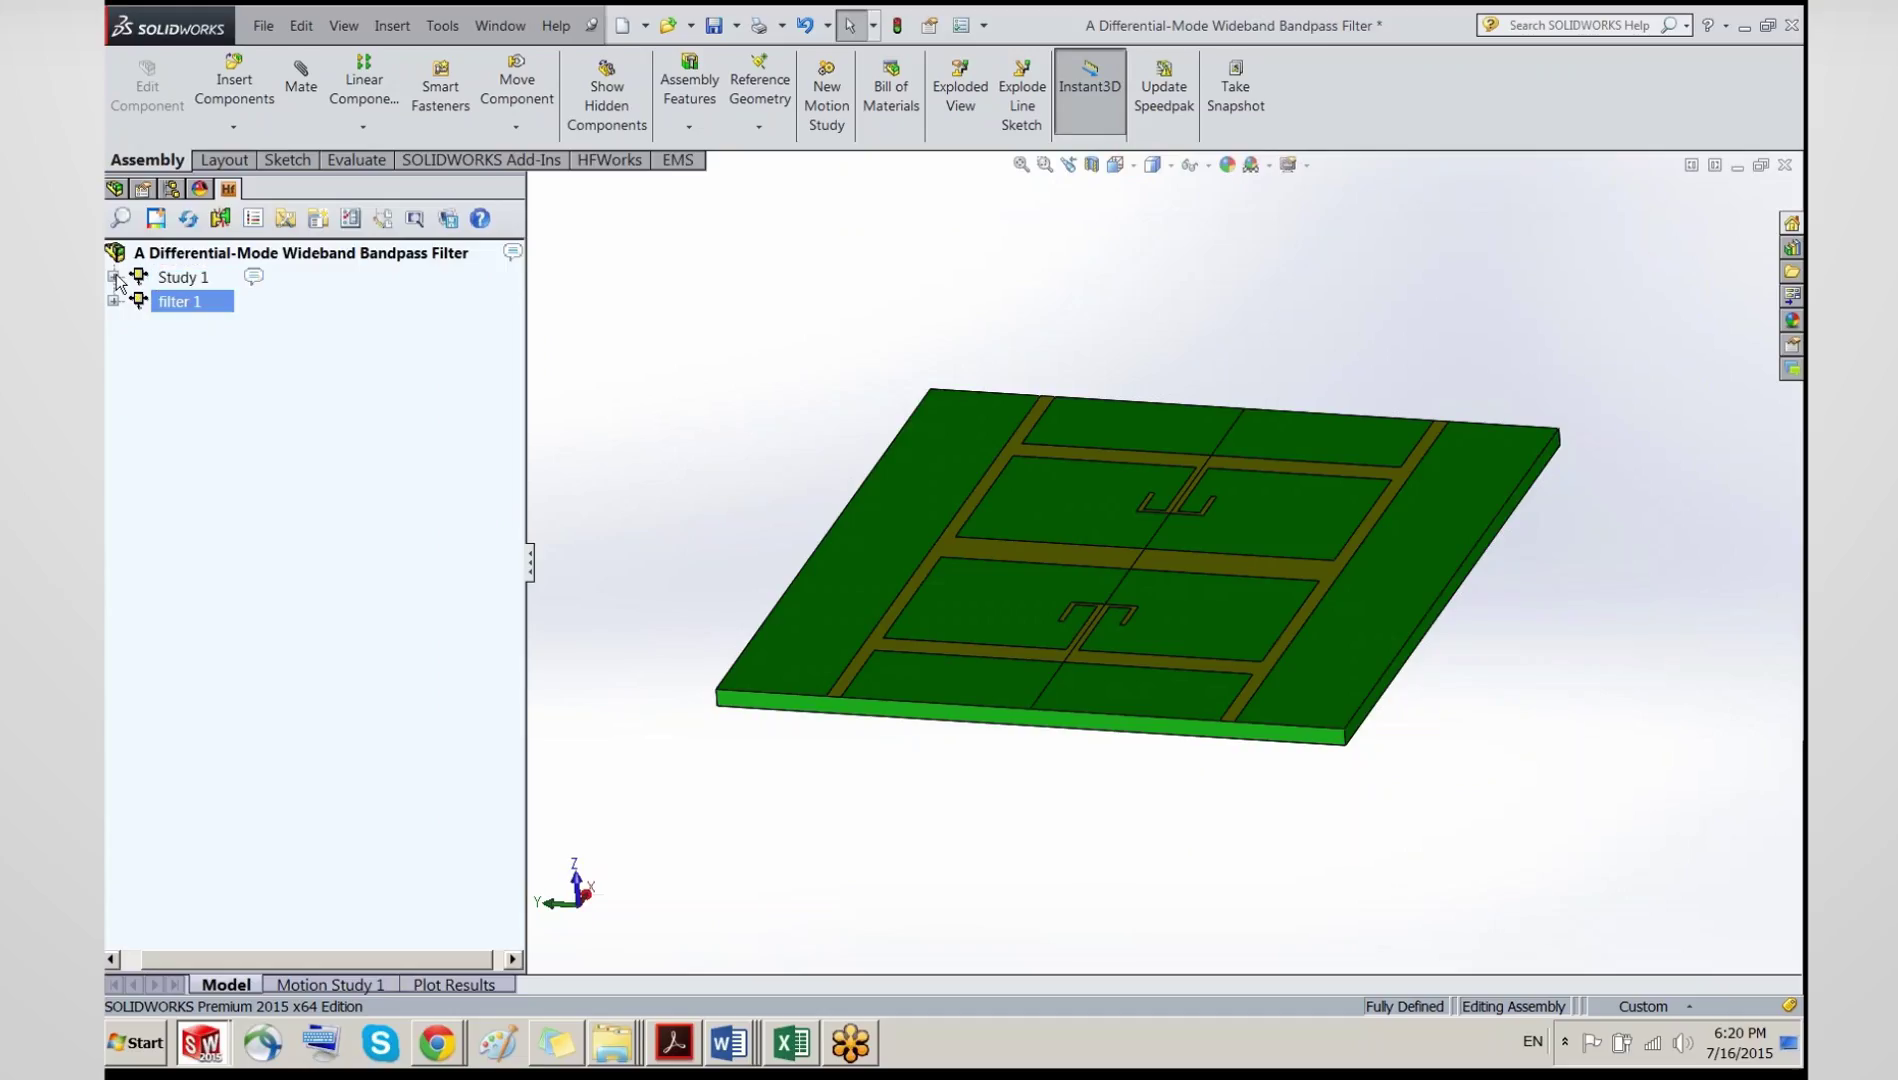
left_click(114, 277)
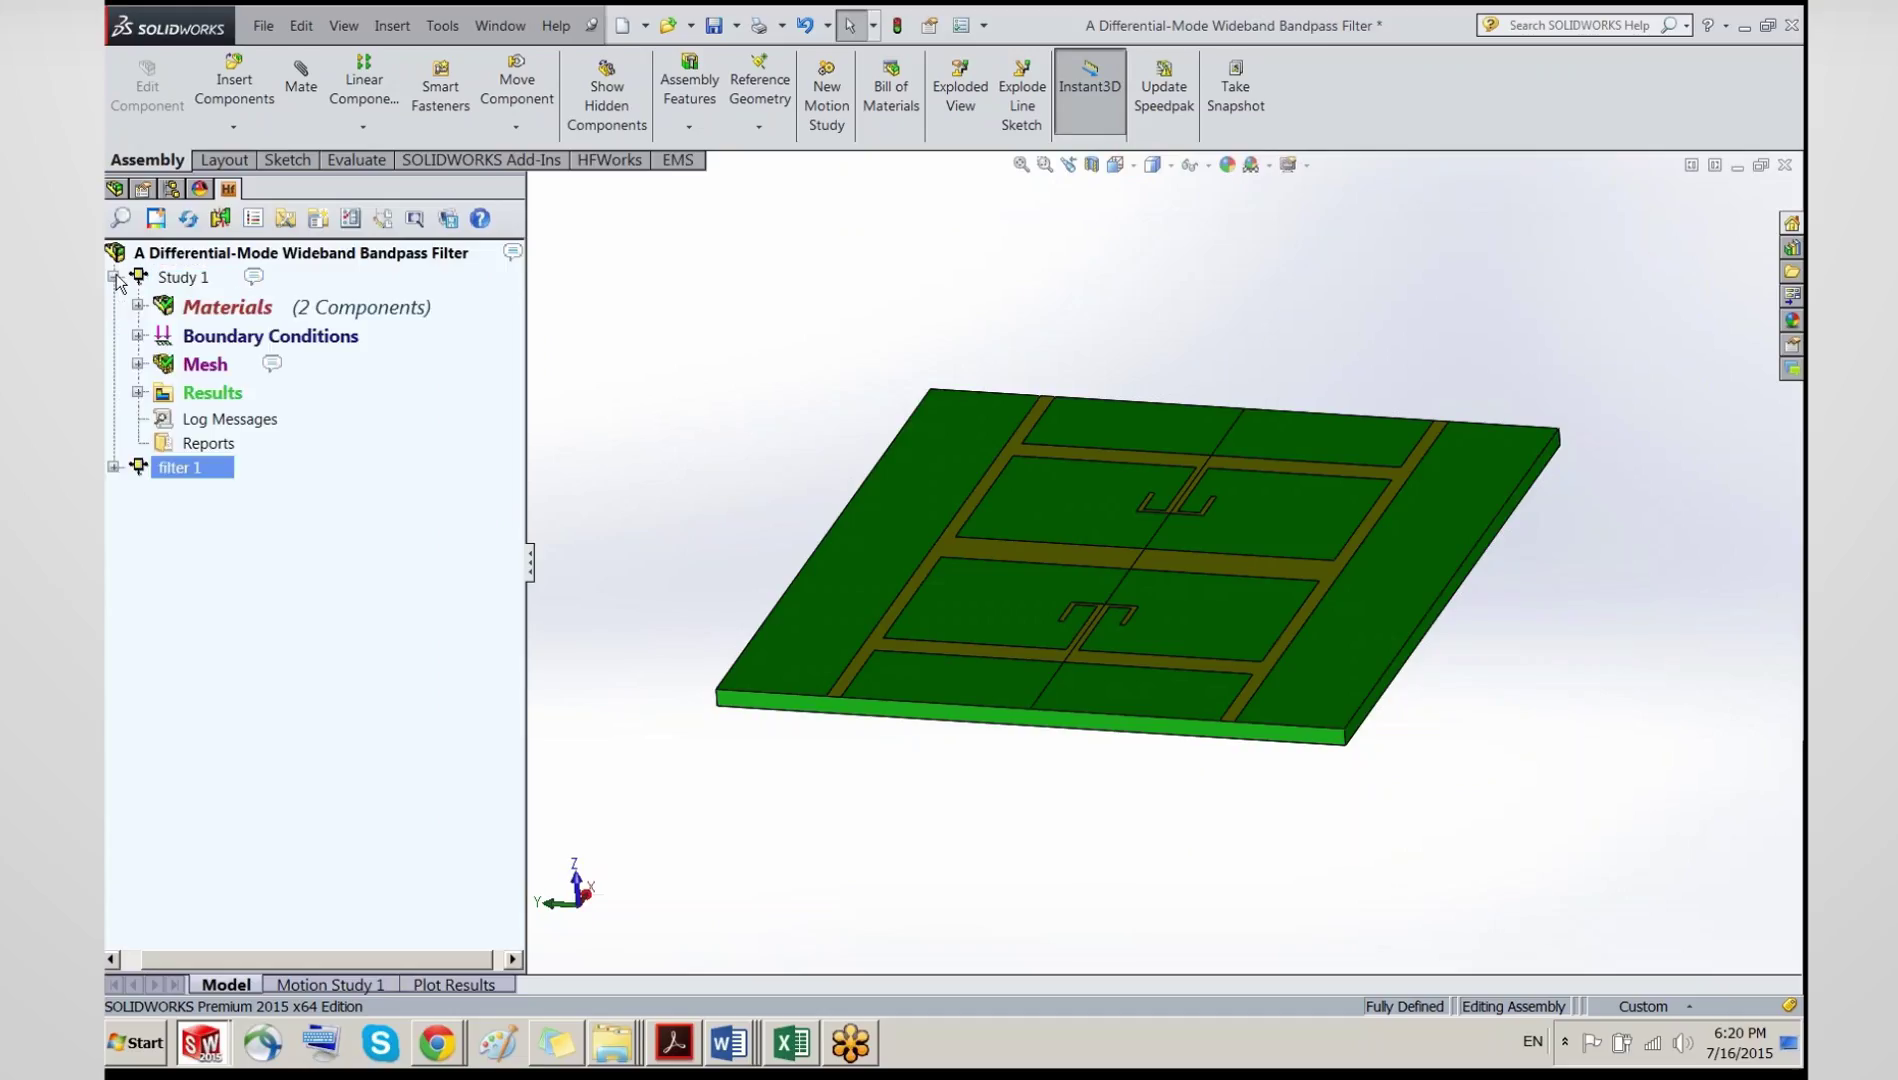
left_click(138, 336)
left_click(268, 416)
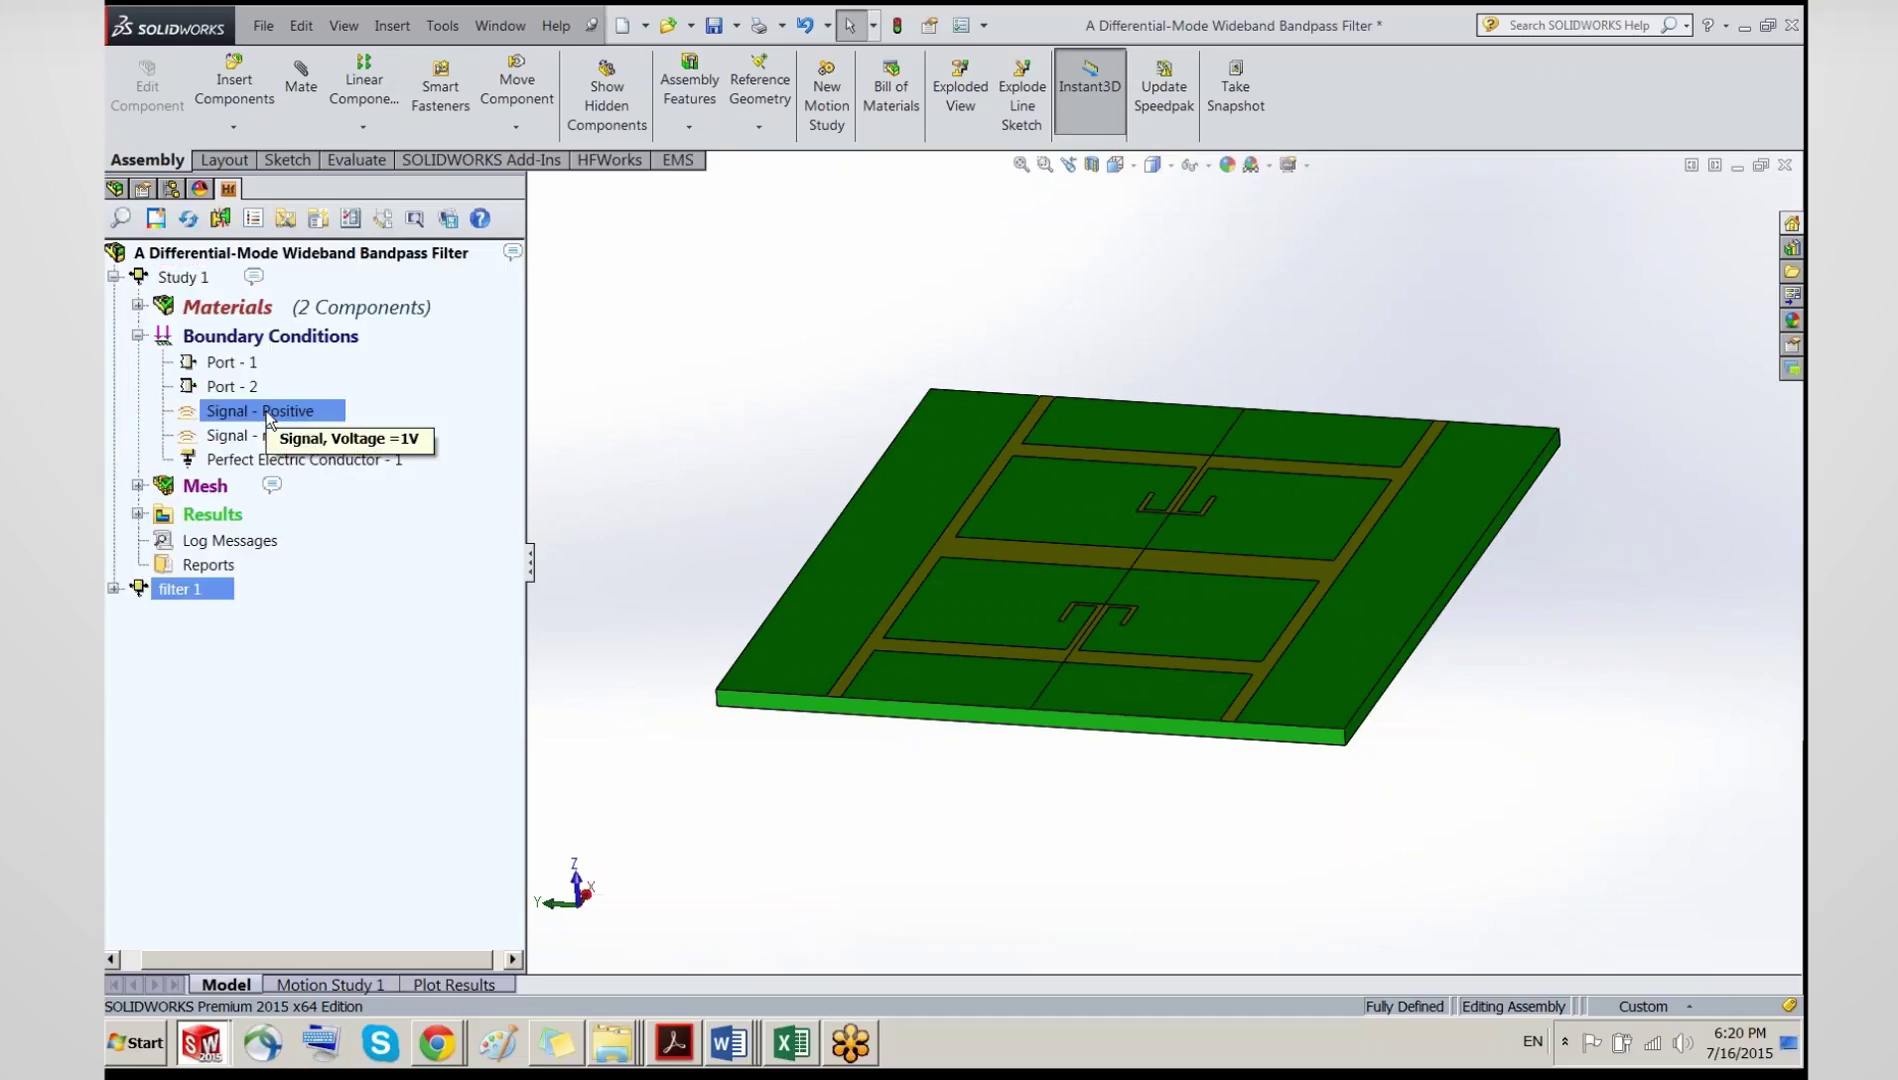
left_click(245, 436)
left_click(240, 462, "ctrl")
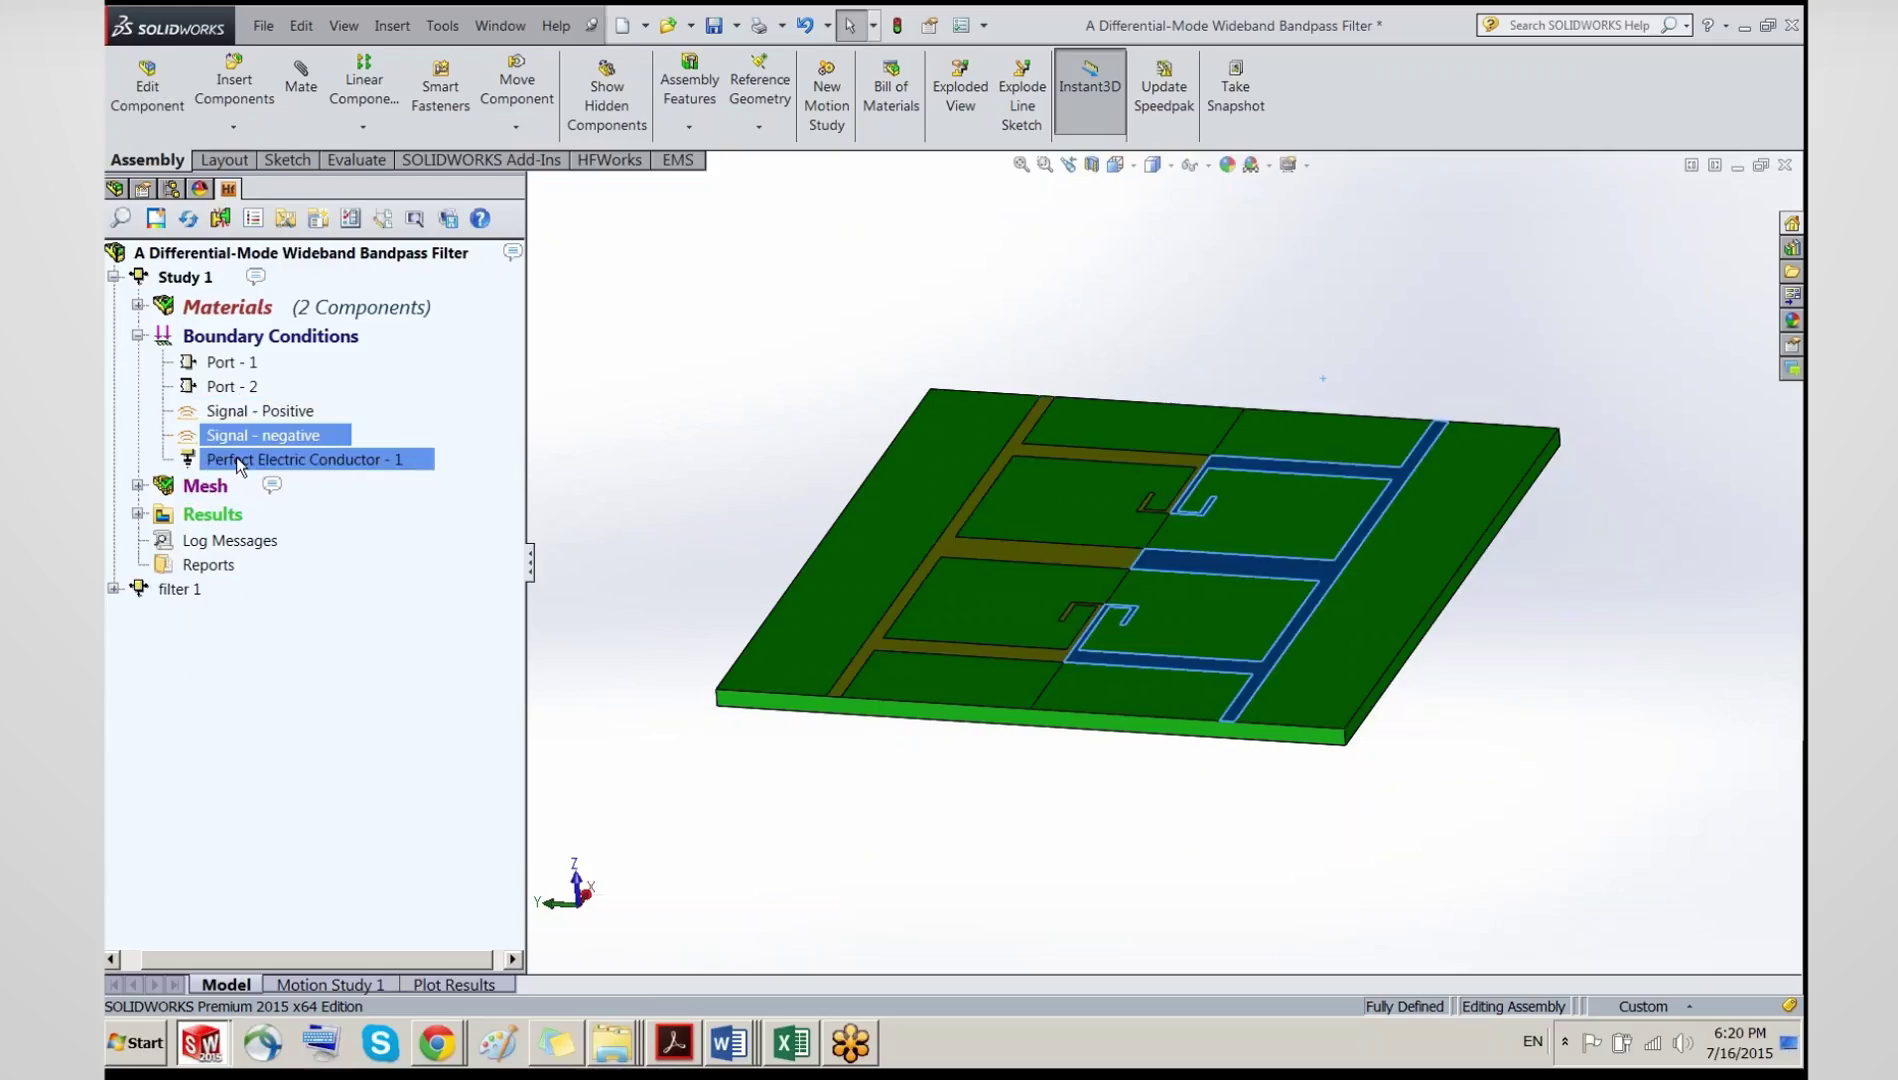
left_click(240, 462)
middle_click_drag(1152, 697, 277, 360)
left_click(277, 386)
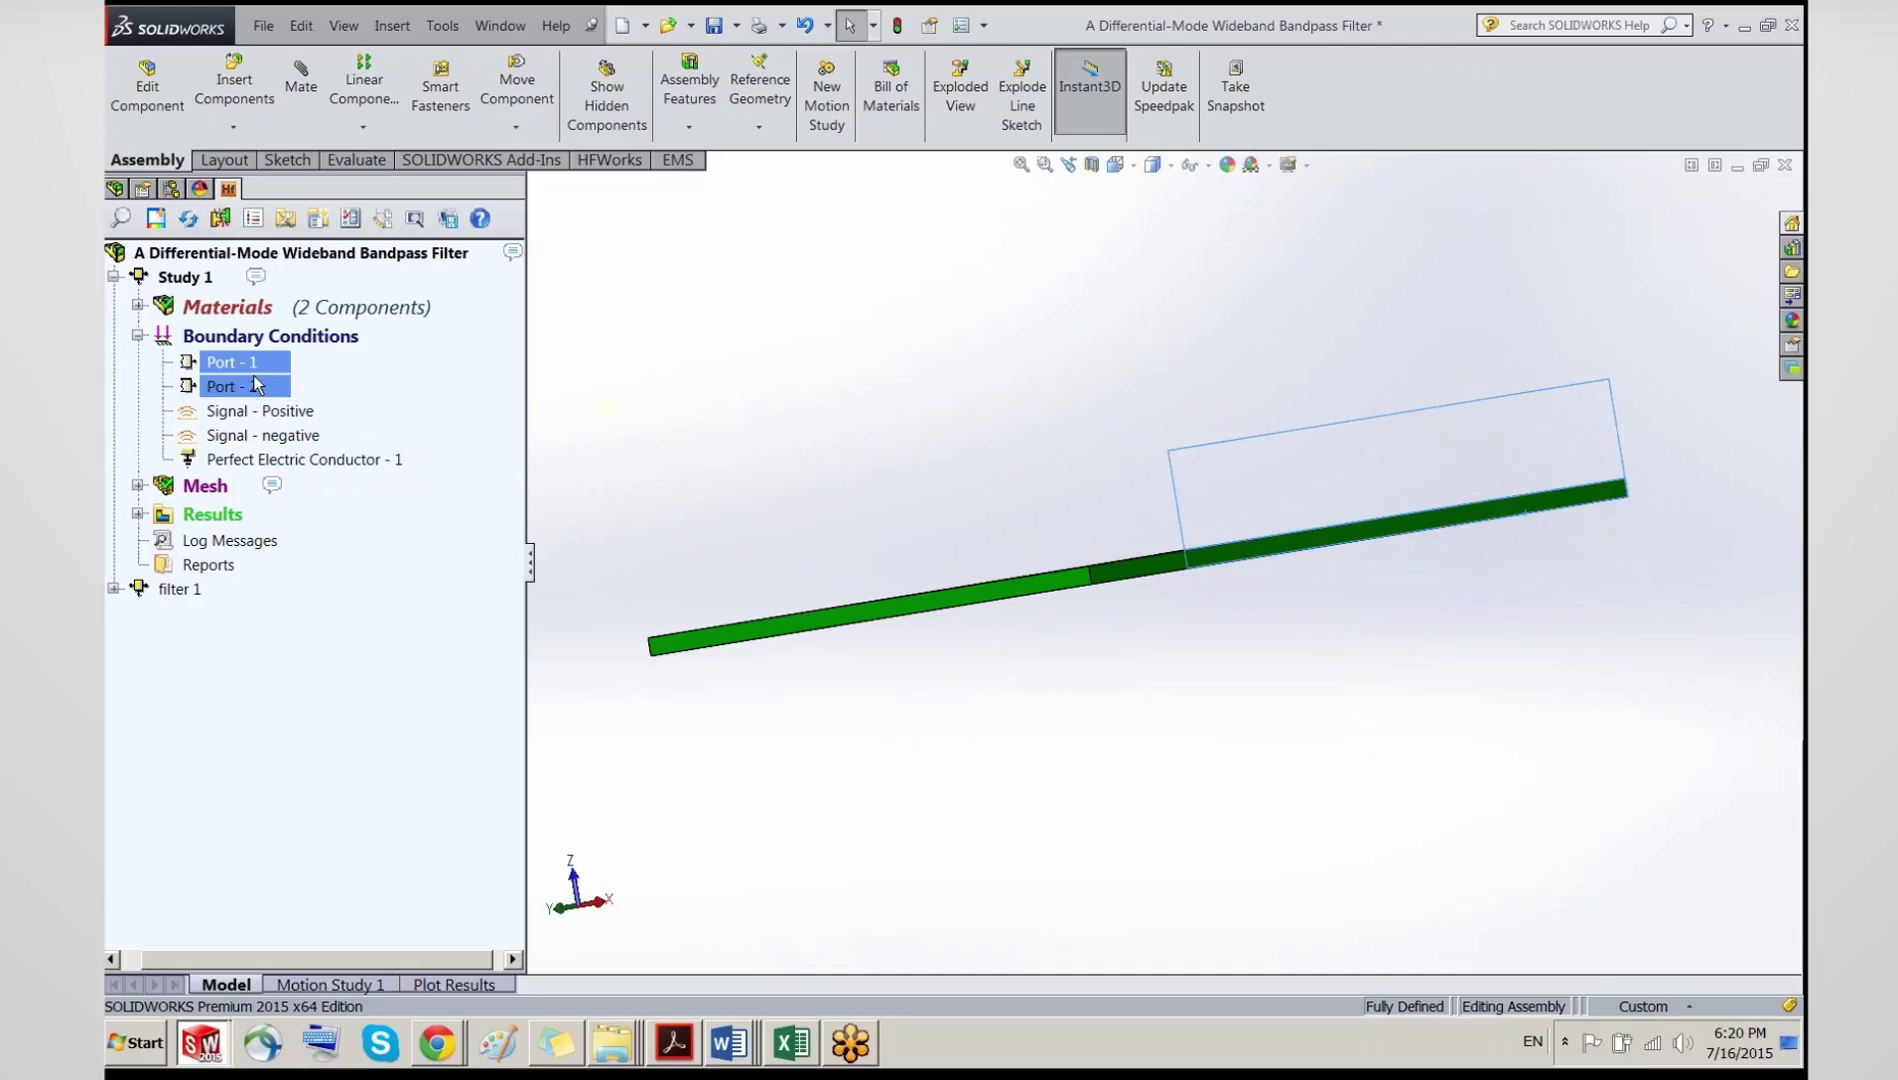
middle_click_drag(773, 376, 760, 420)
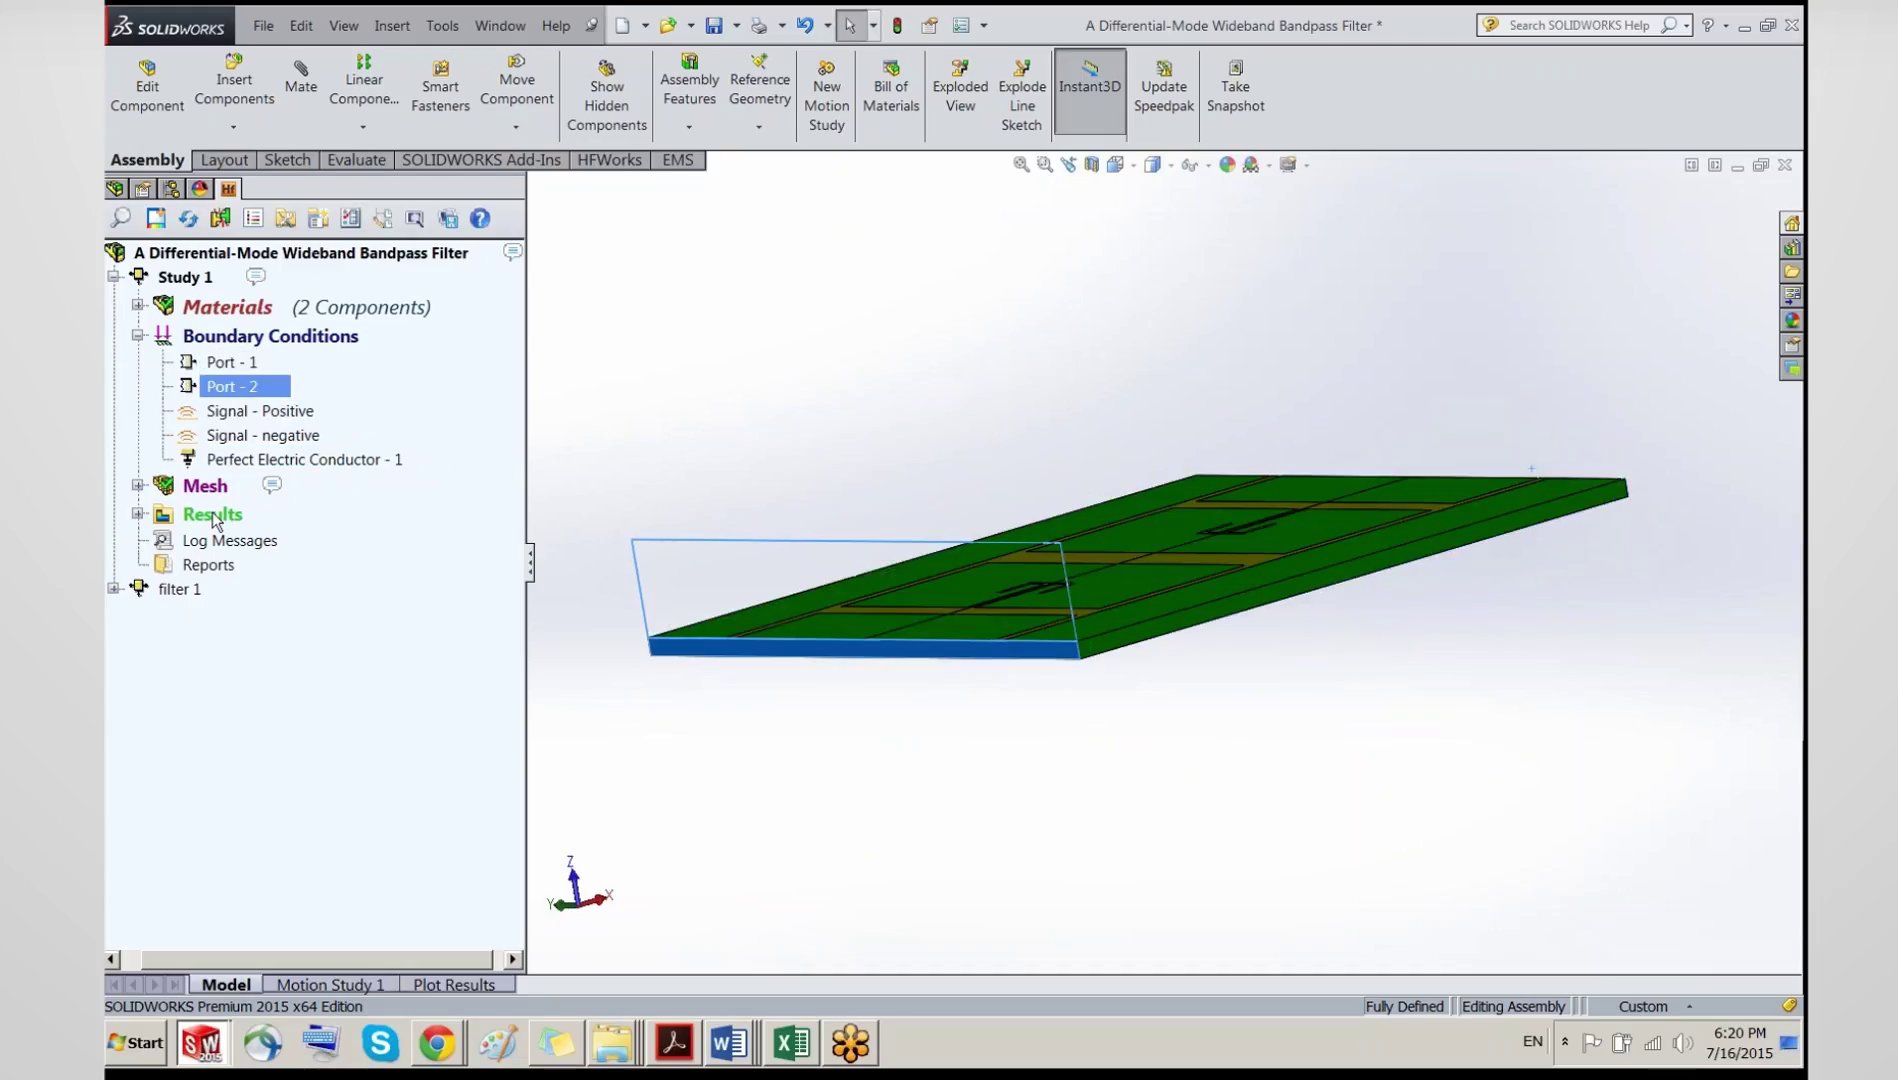
Step: Show Study 1's mesh and inspect it on the substrate's traces
left_click(138, 486)
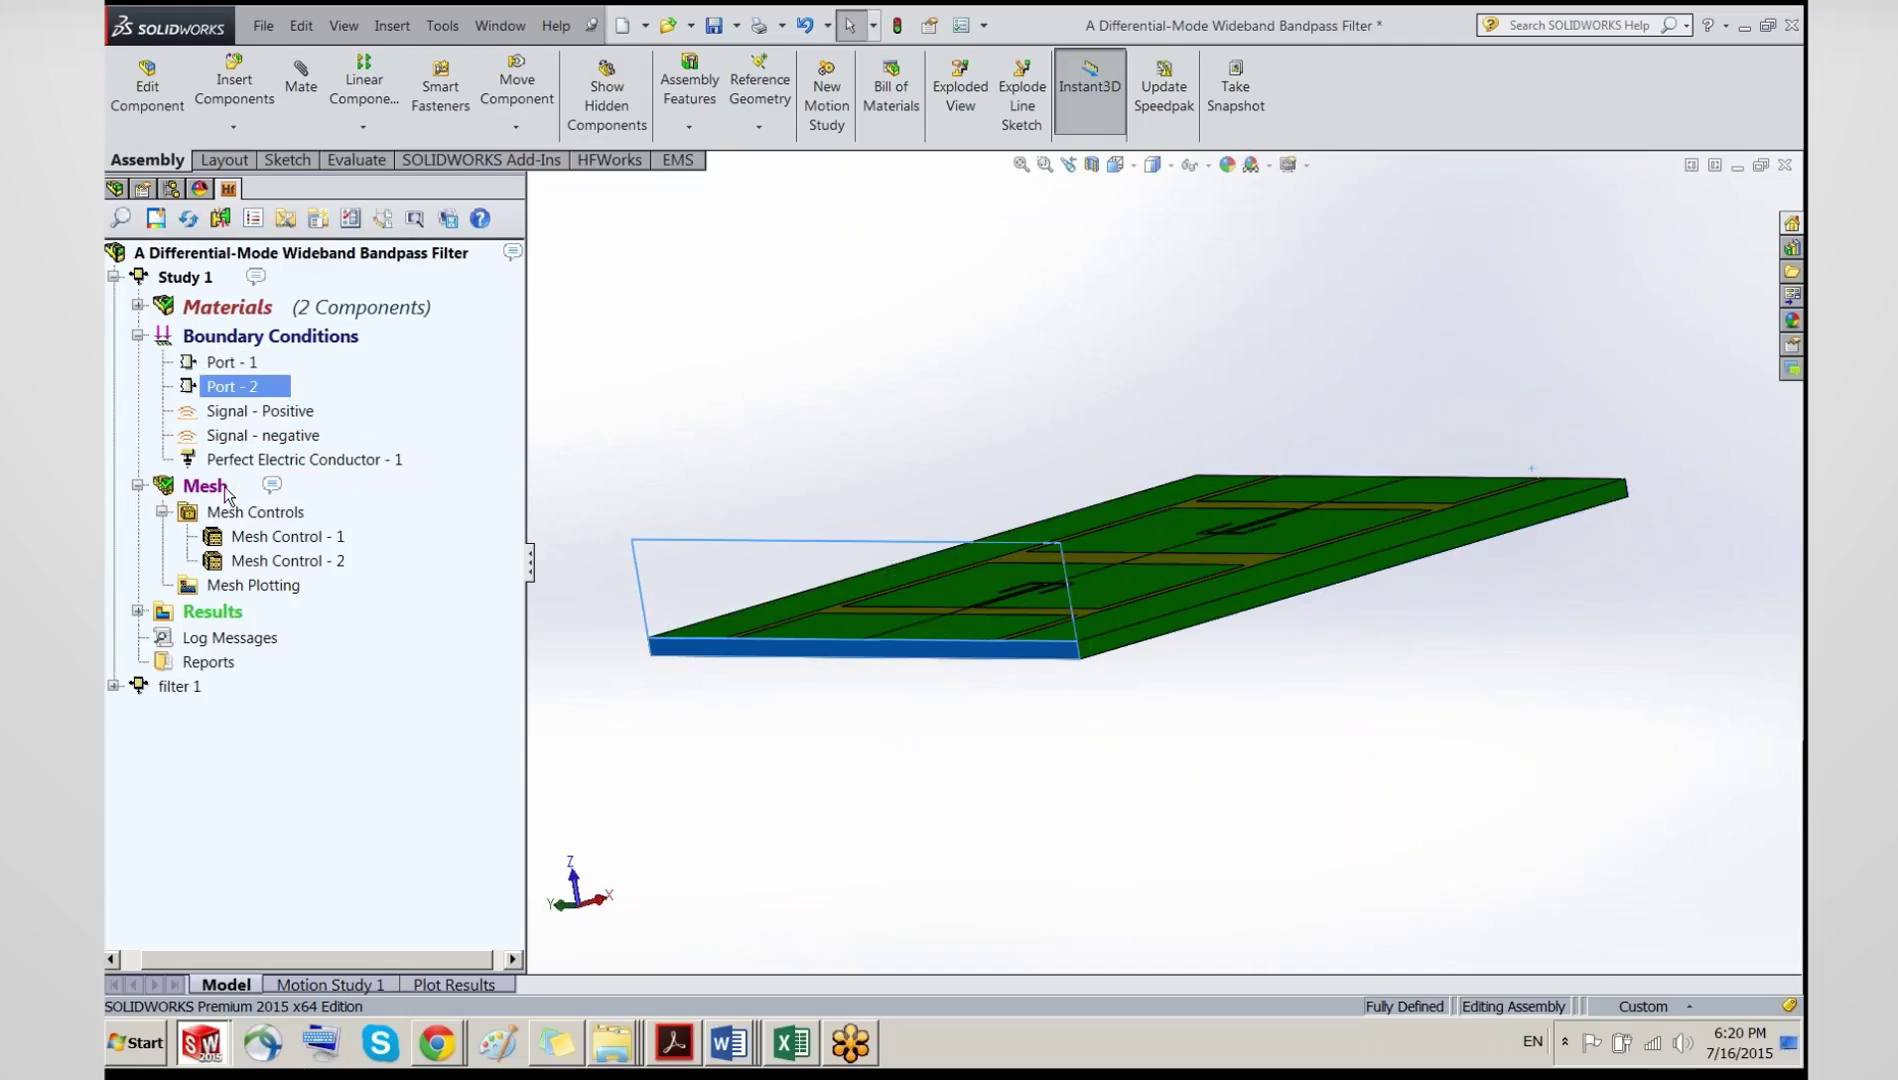
left_click(215, 487)
right_click(215, 490)
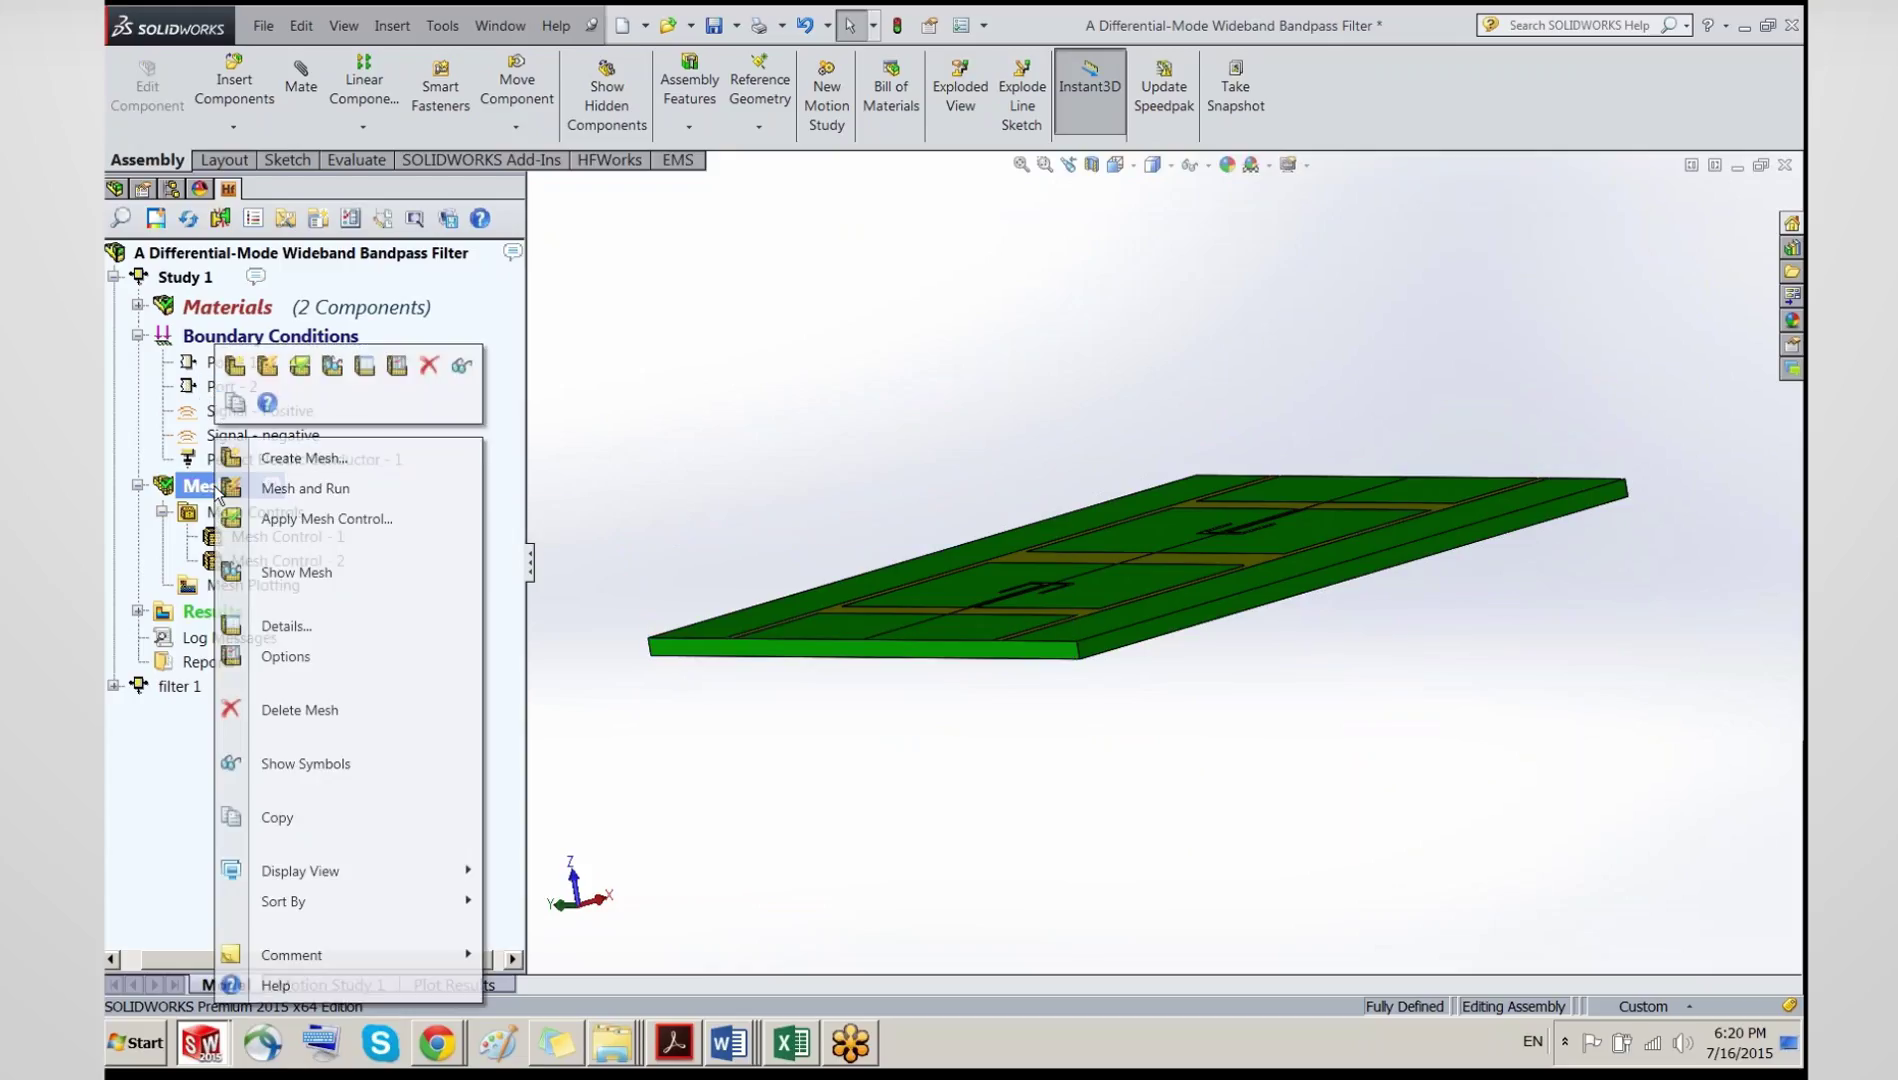
left_click(280, 572)
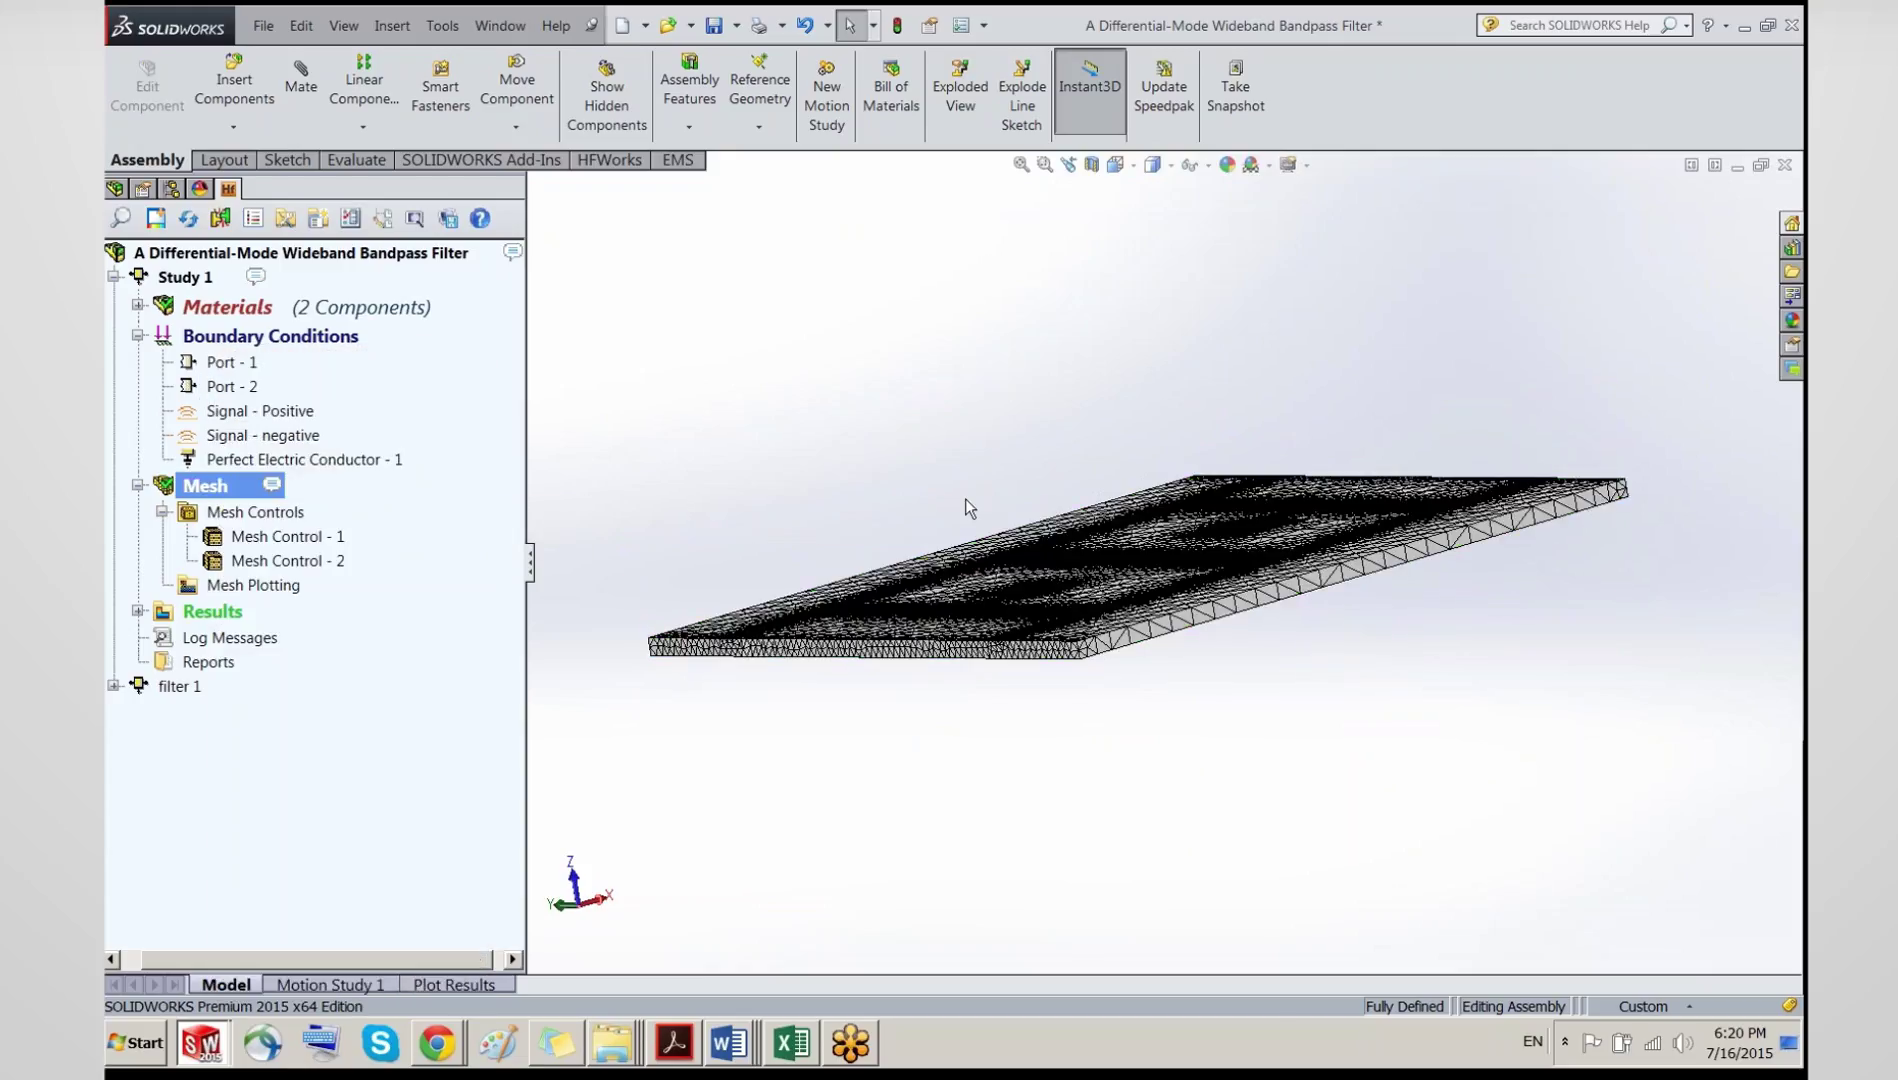
middle_click_drag(900, 560, 1106, 690)
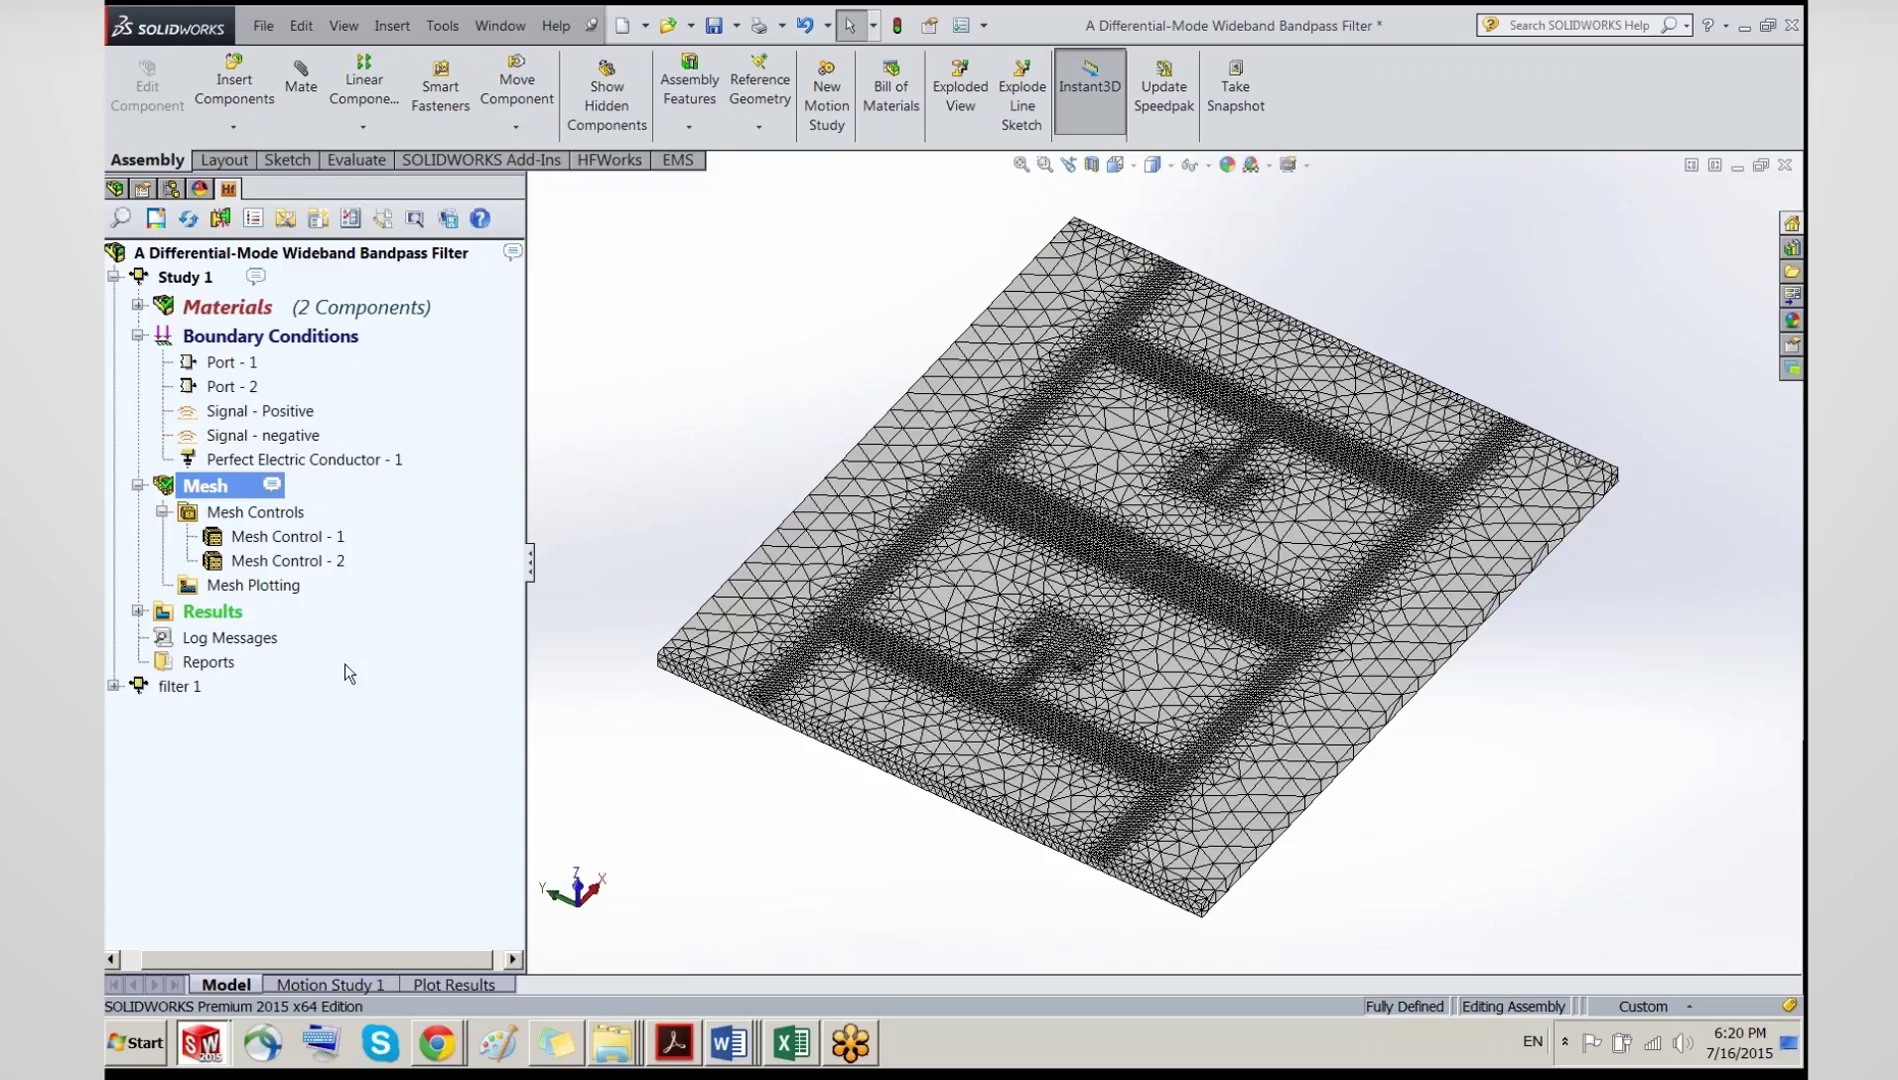
Step: Look over the filter 1 study's materials, boundary conditions and mesh controls alongside the solved Study 1
left_click(137, 336)
left_click(137, 364)
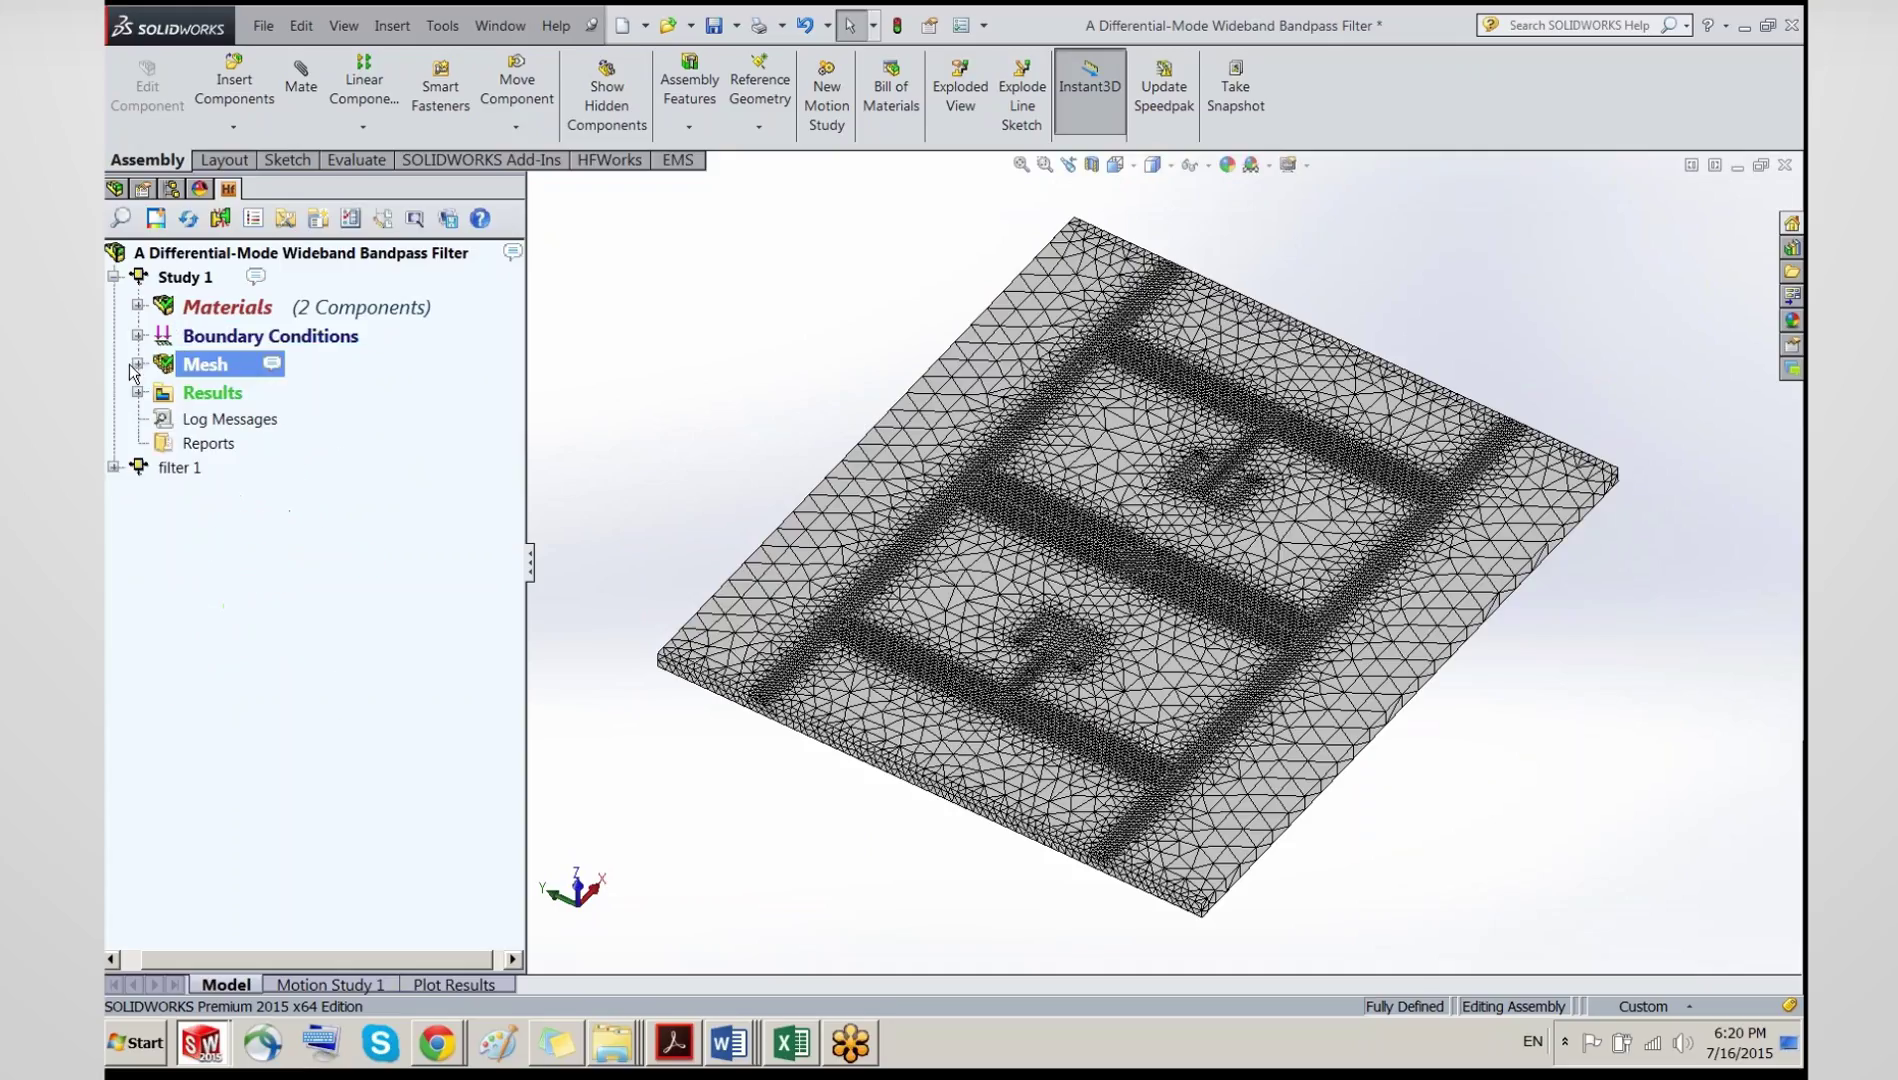
left_click(113, 467)
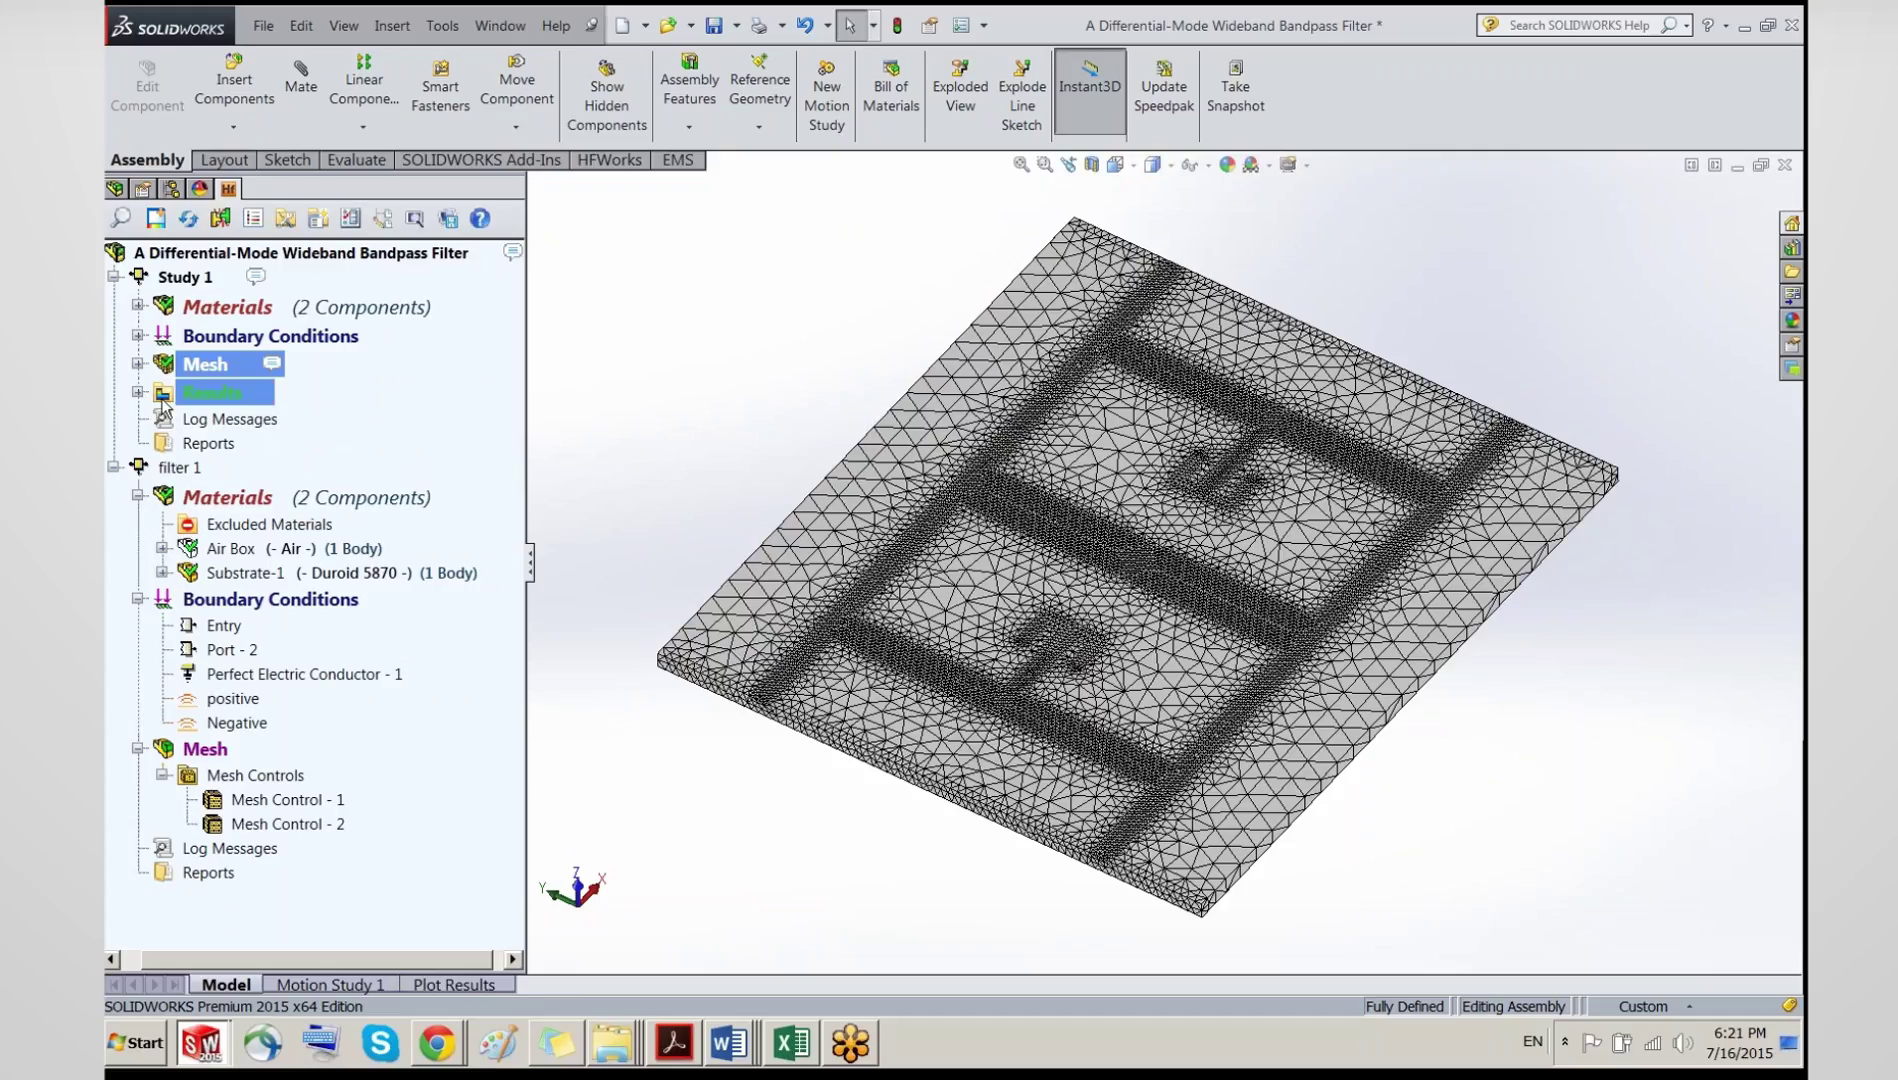
left_click(113, 467)
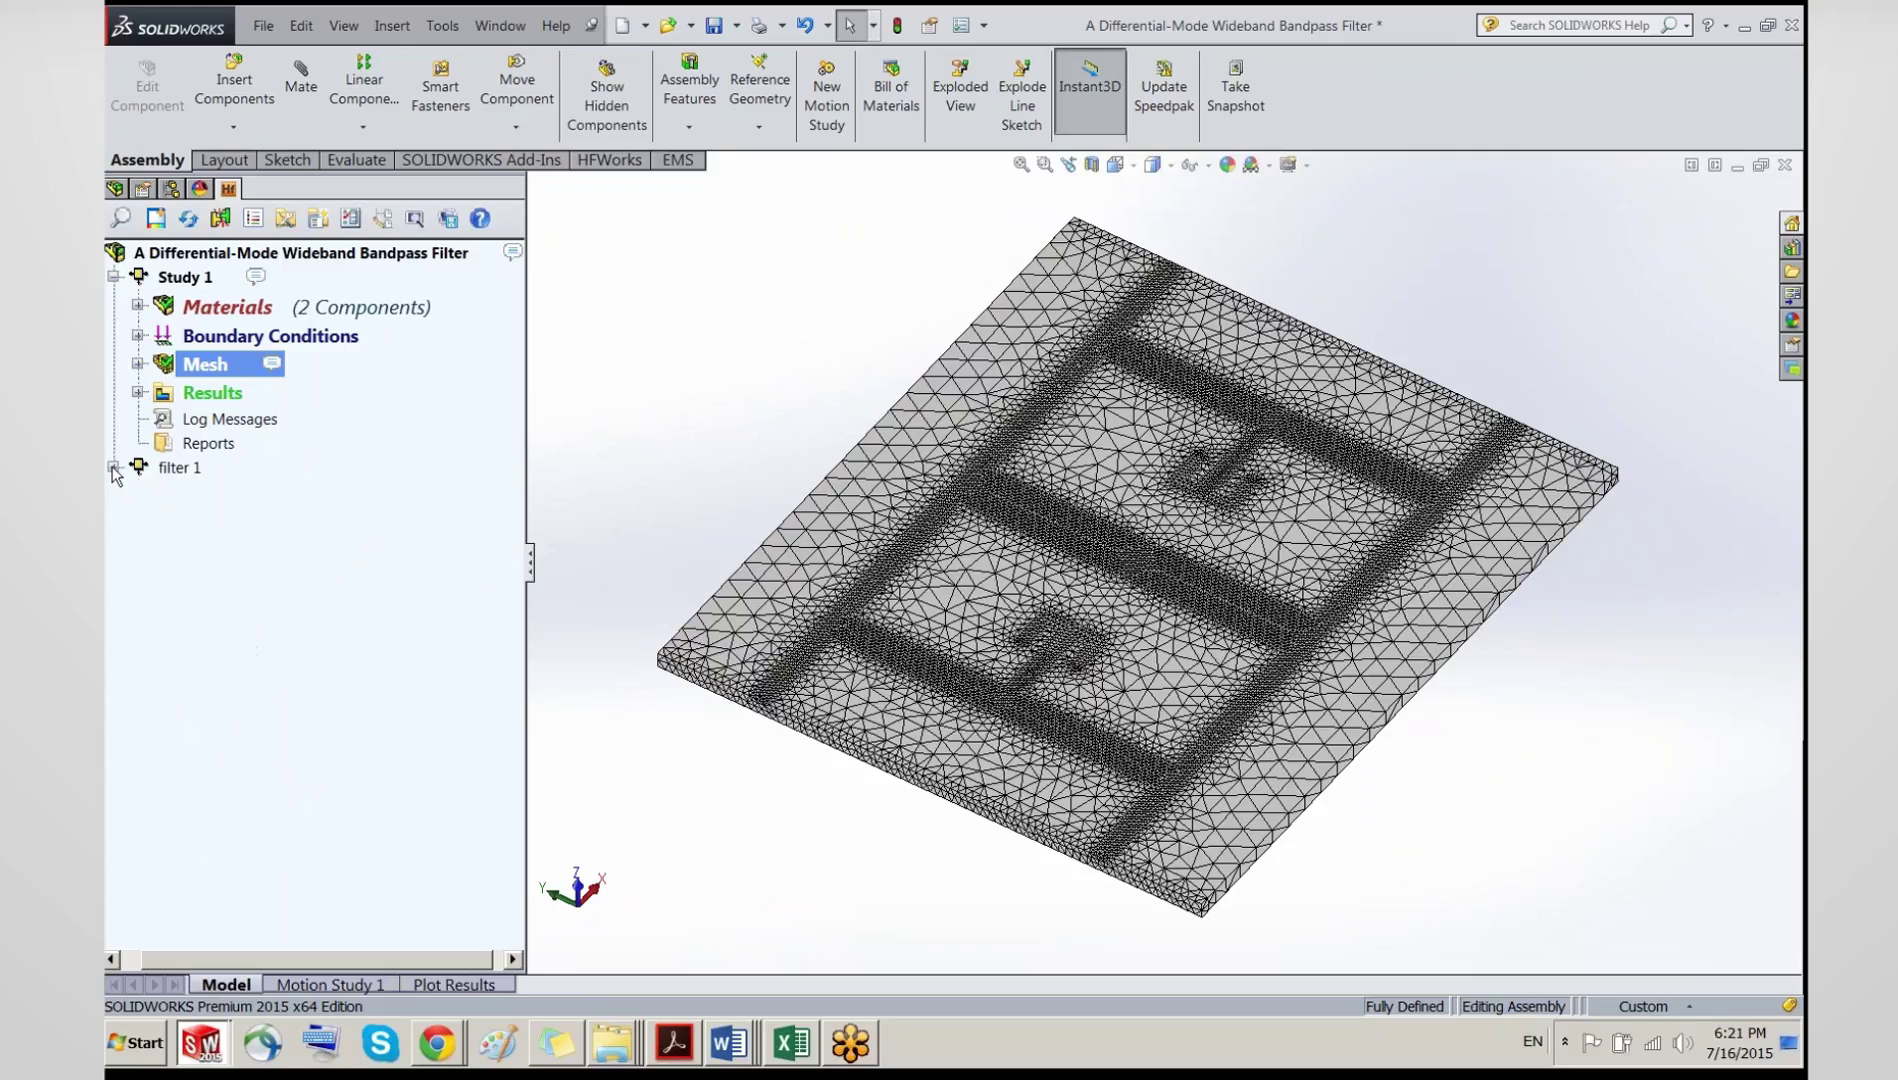
Step: Browse Study 1's result categories: Electrical Parameters, Electric Field, Magnetic Field Intensity and Port Fields
left_click(138, 393)
left_click(186, 491)
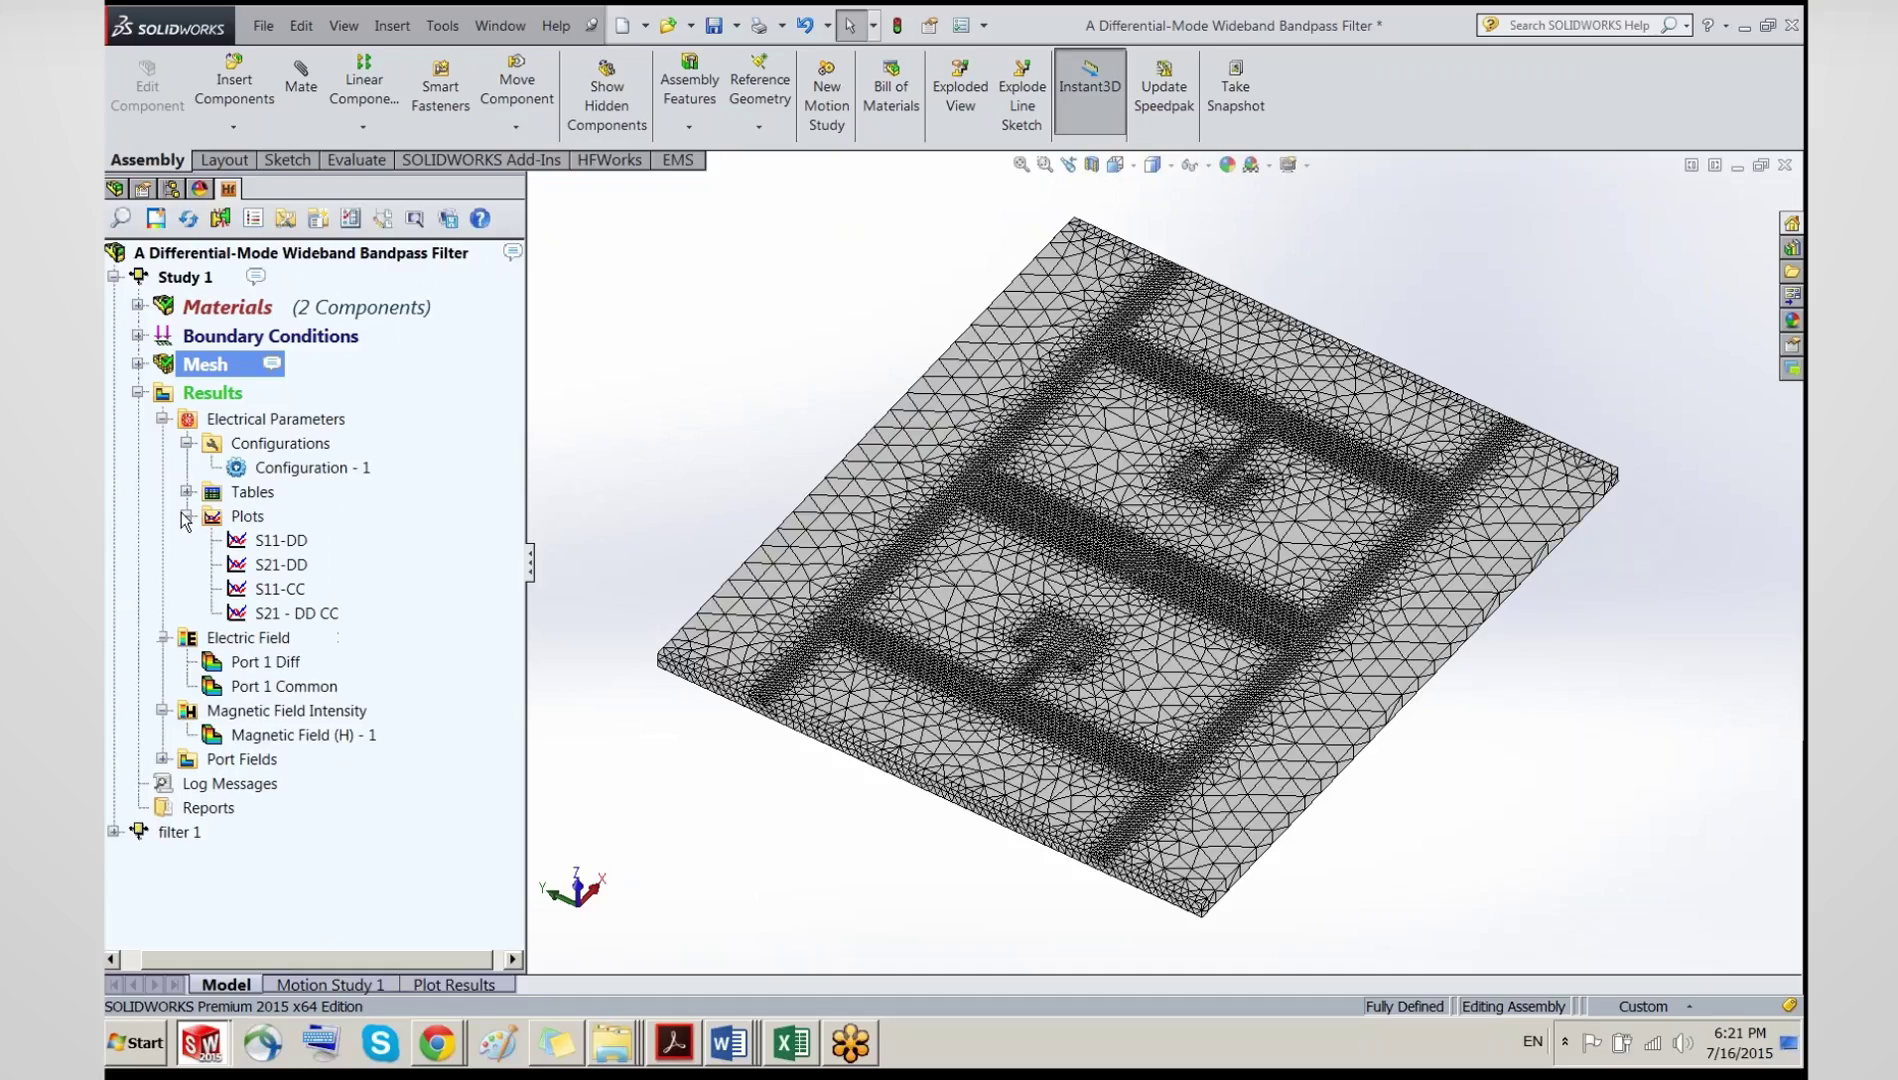
left_click(186, 516)
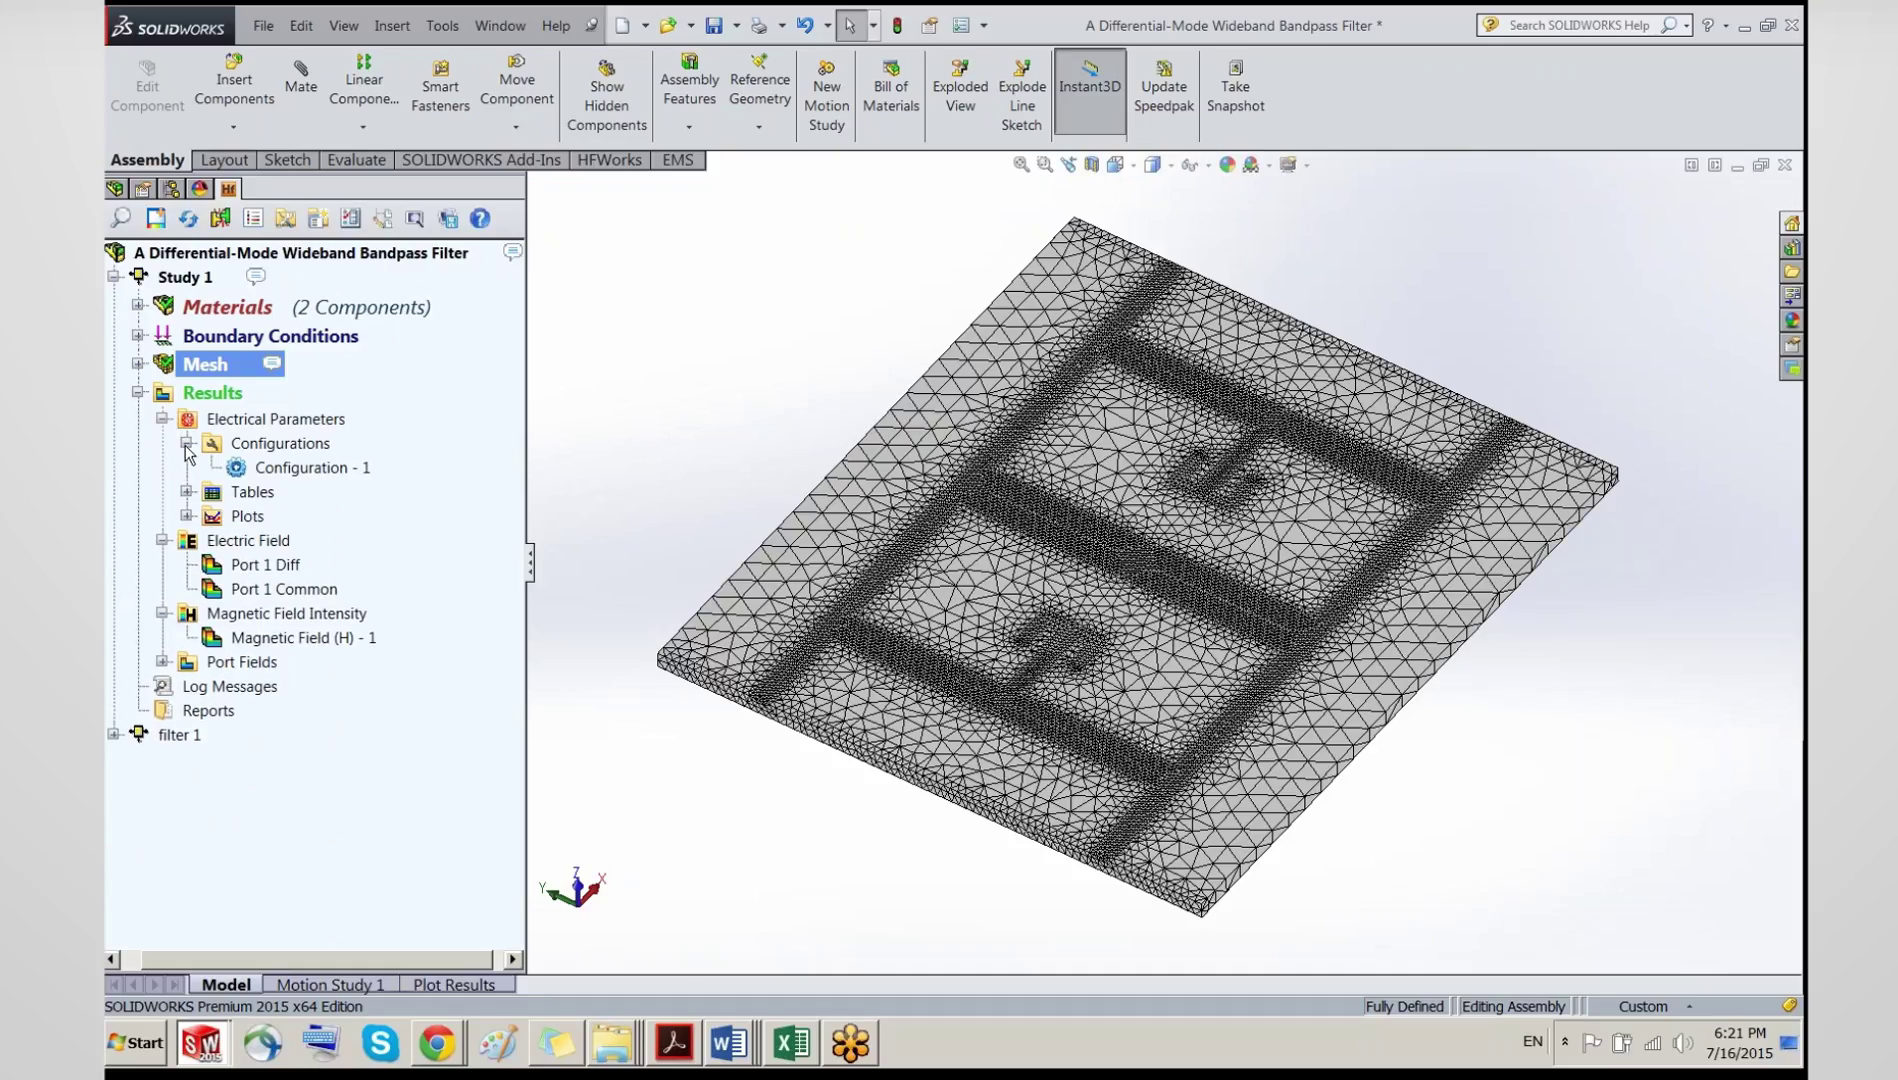
left_click(186, 443)
left_click(162, 418)
left_click(162, 443)
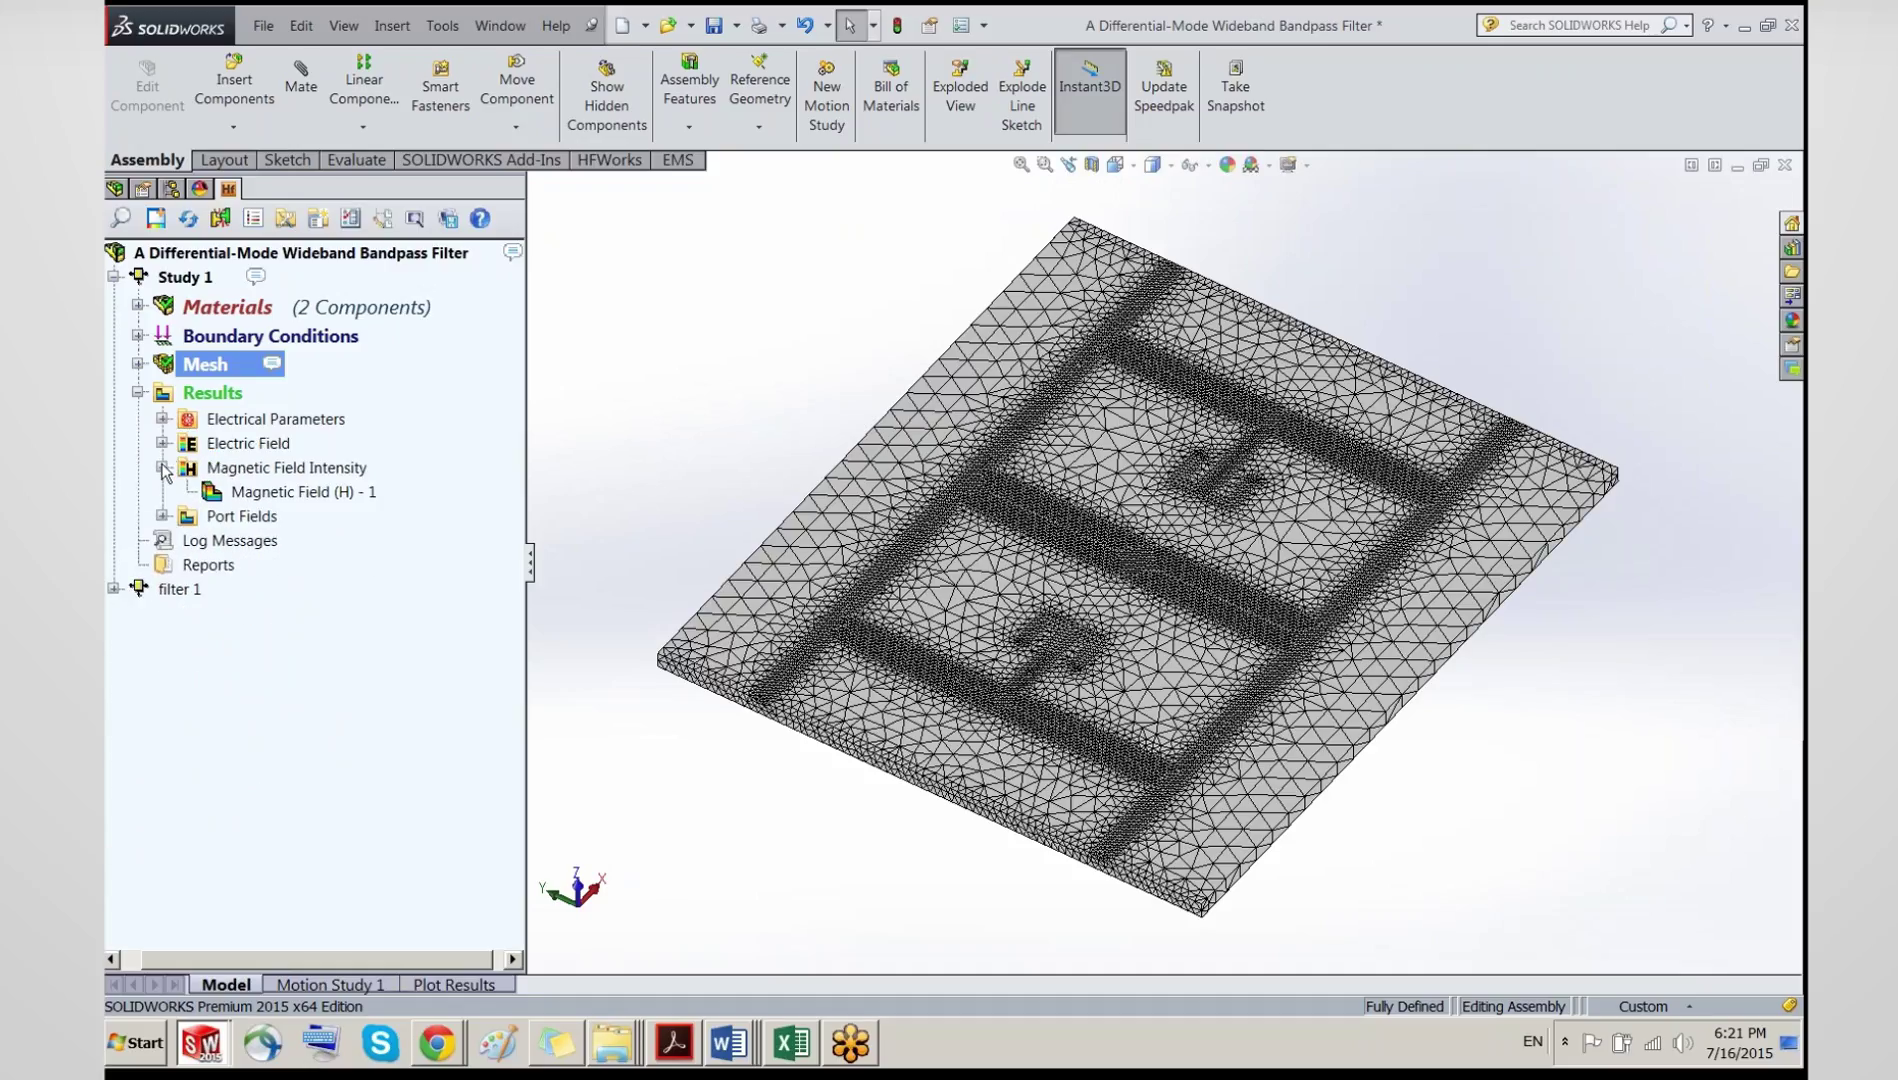
left_click(162, 467)
left_click(330, 468)
left_click(316, 420)
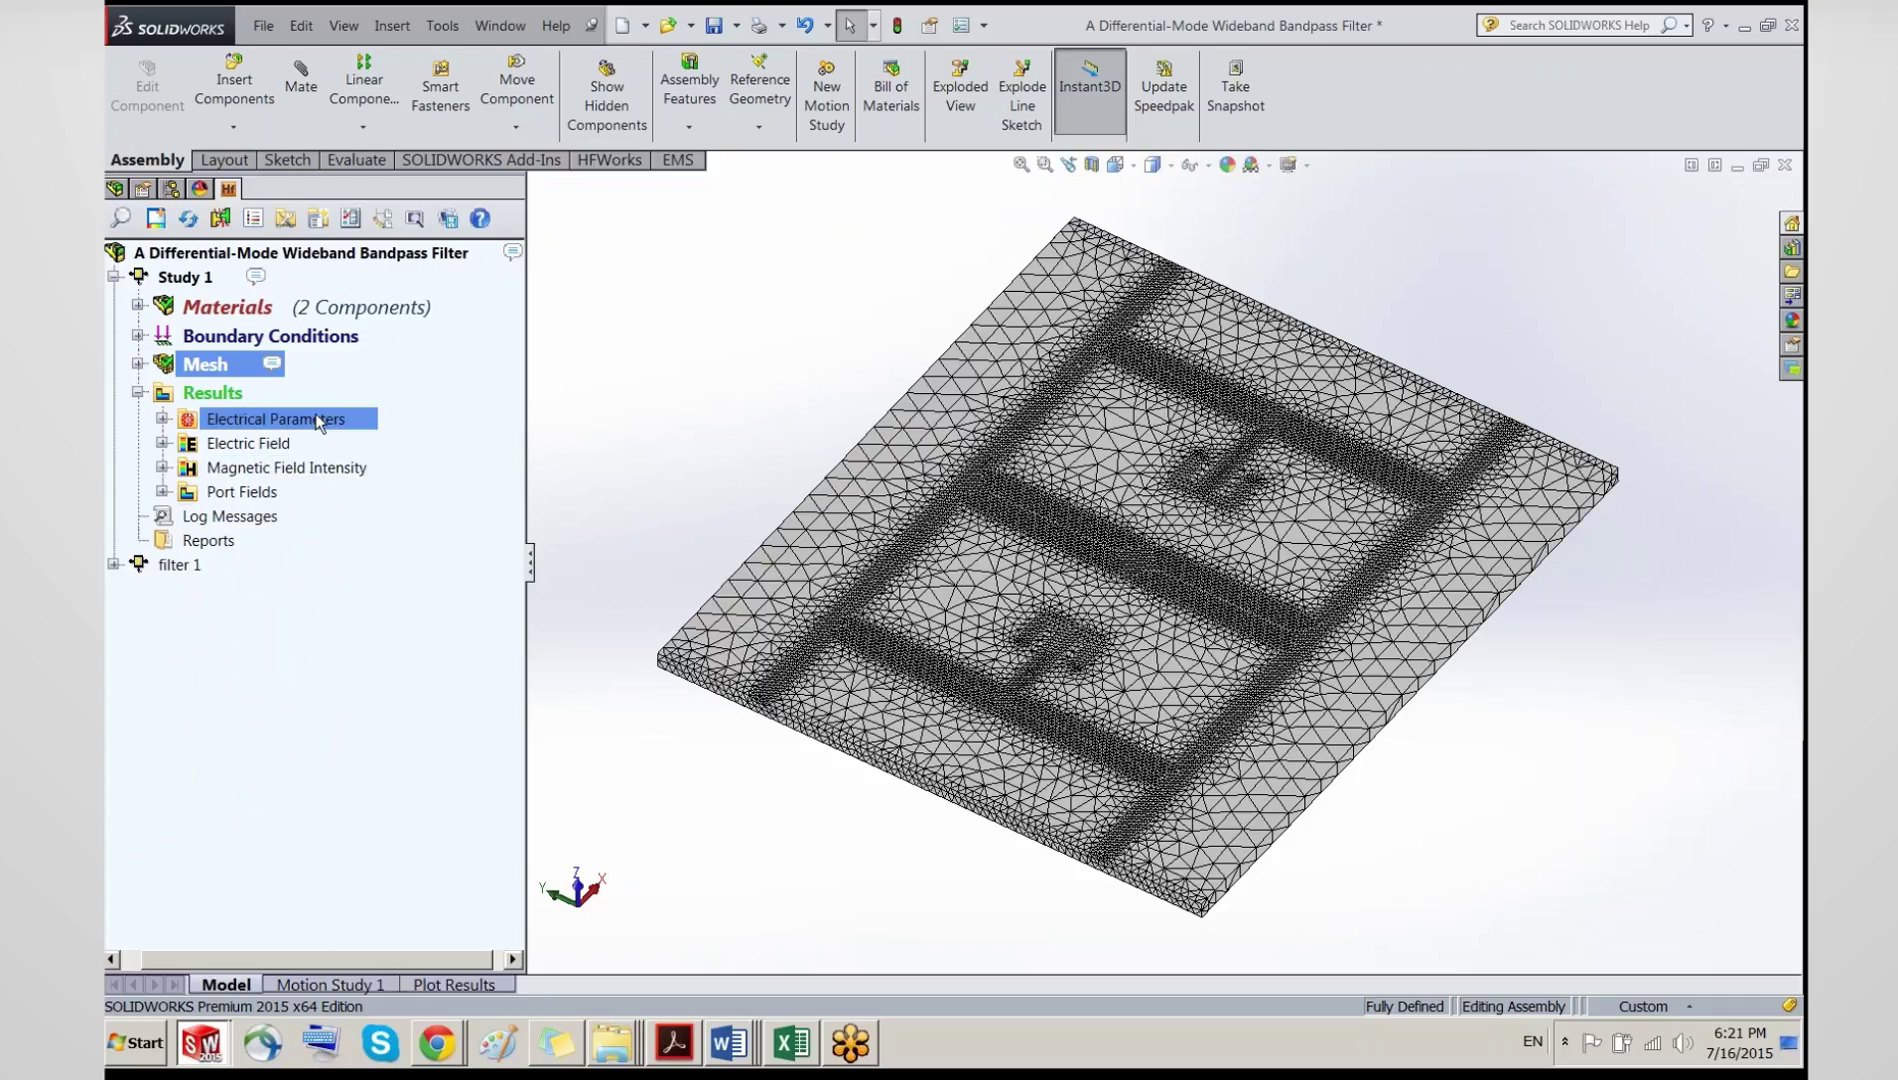
left_click(247, 445)
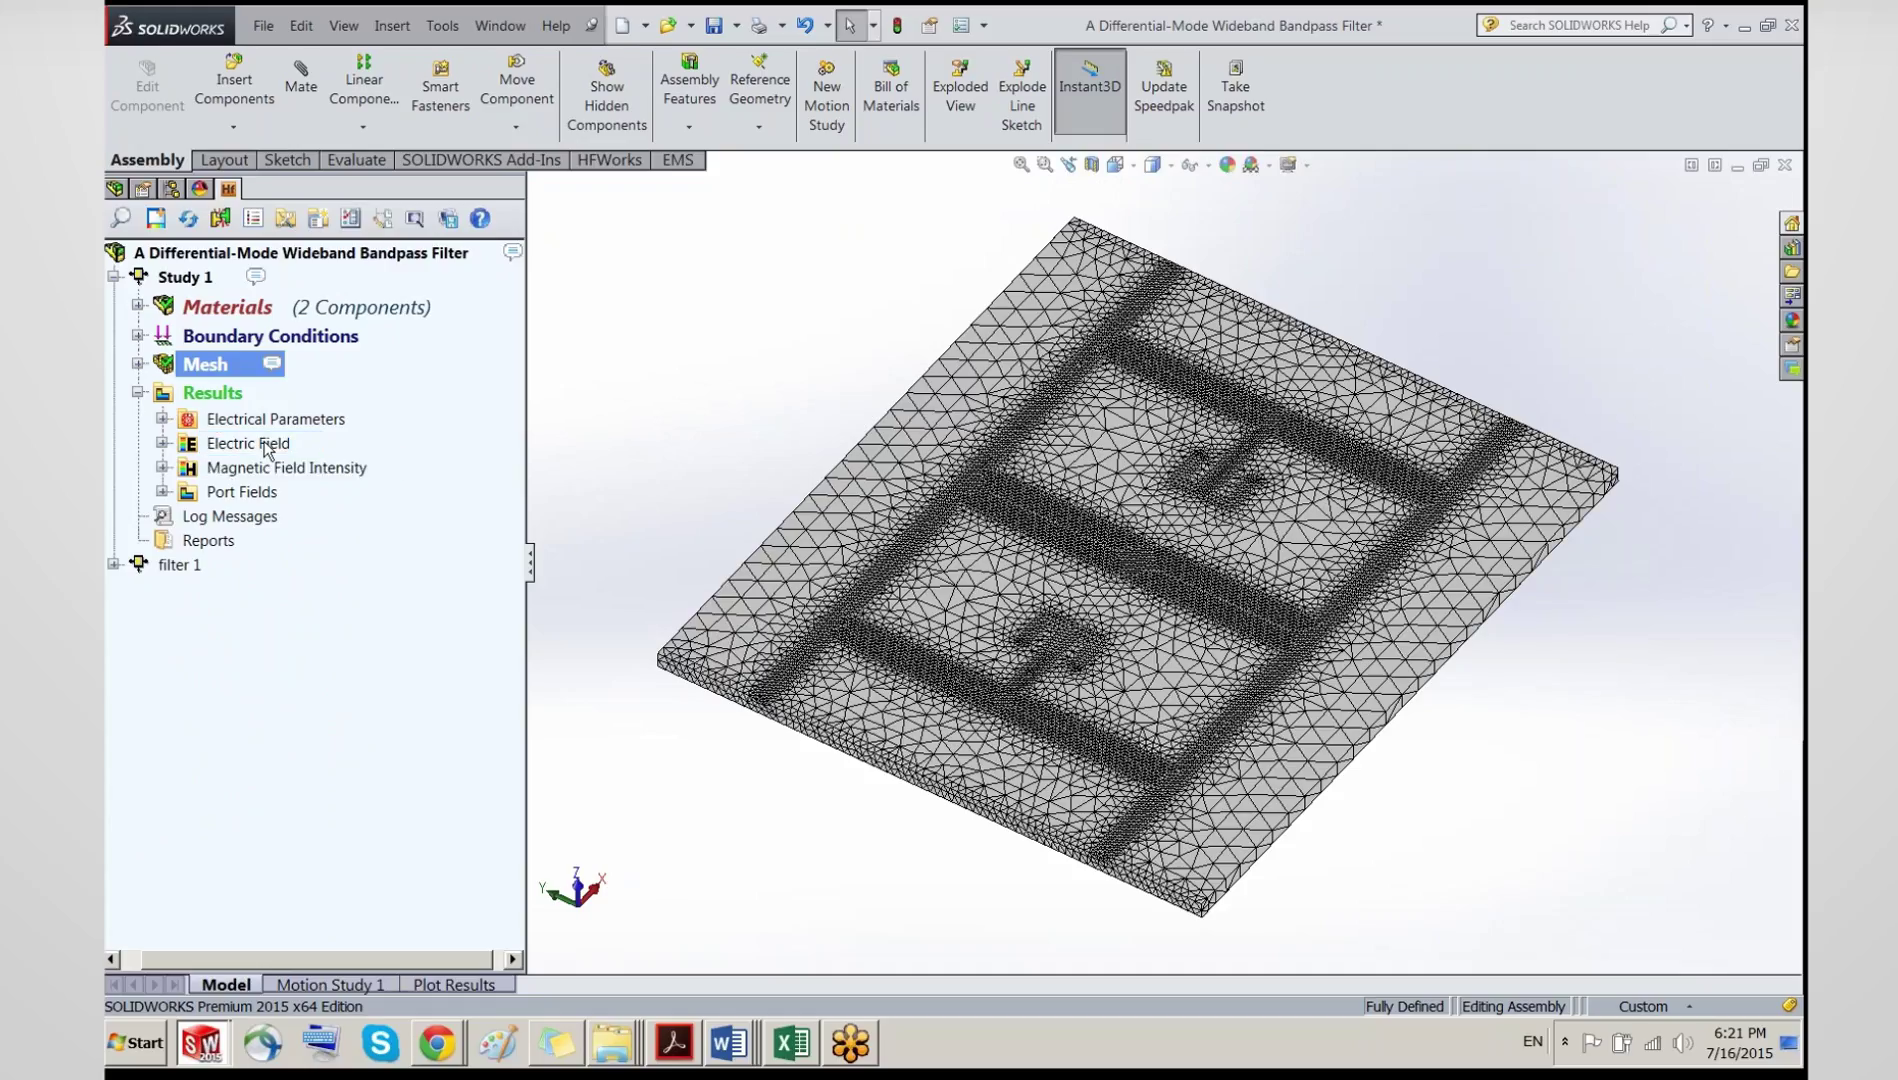
left_click(248, 468)
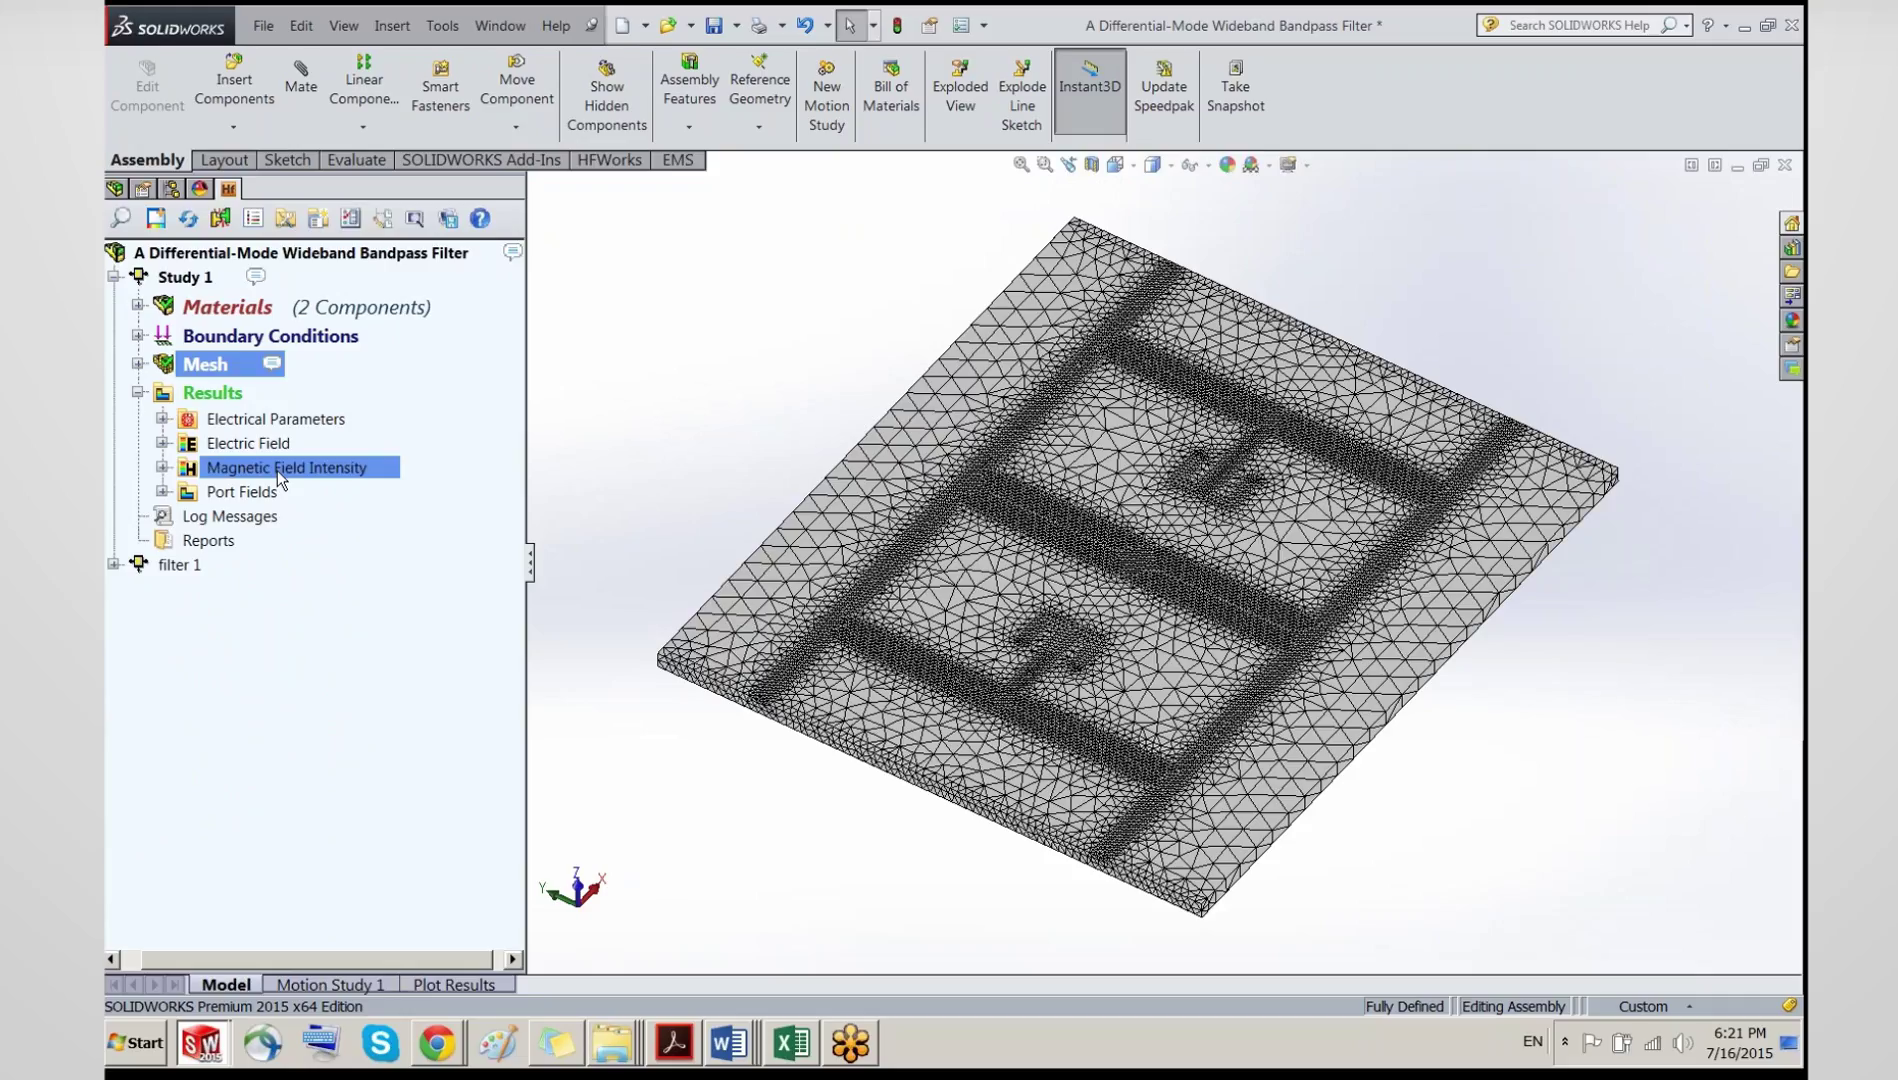
left_click(194, 495)
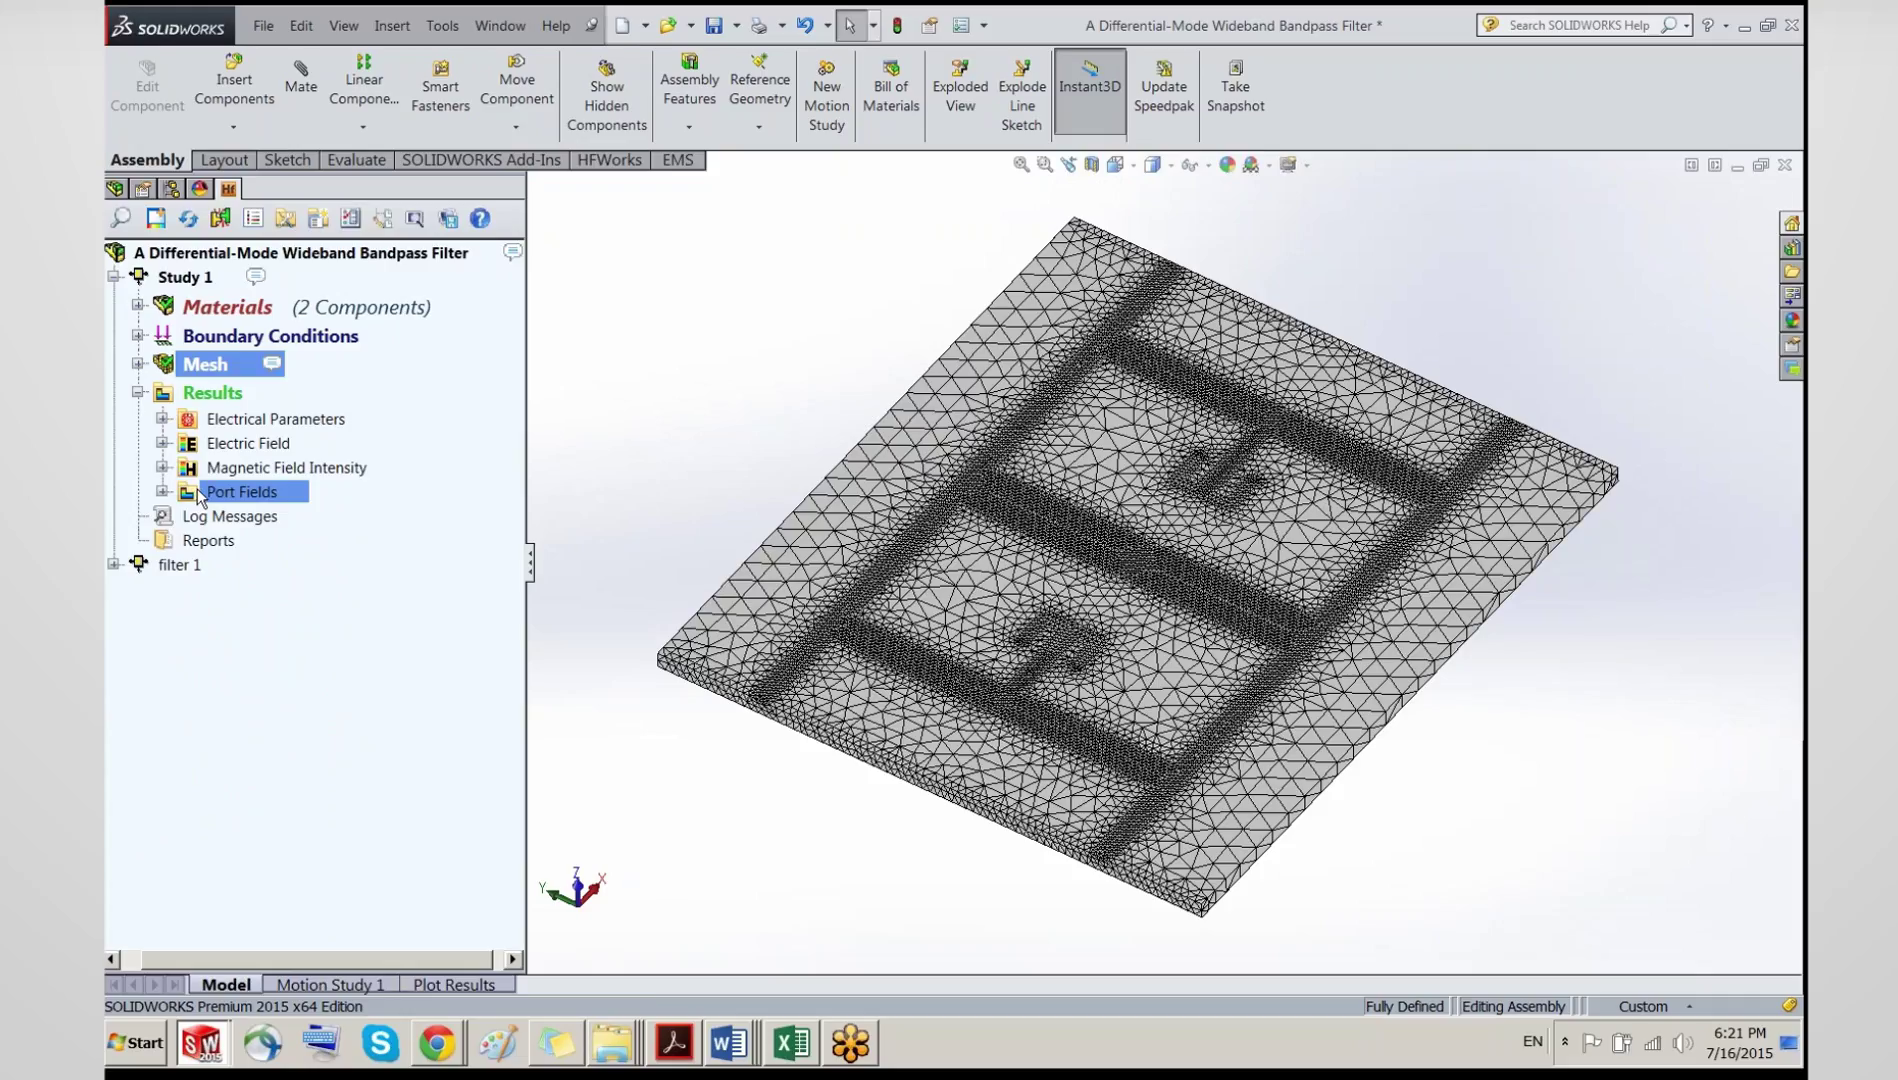
Step: Open the Results Table under Study 1's electrical parameters and examine the generalized S-matrix at 5 GHz
left_click(162, 419)
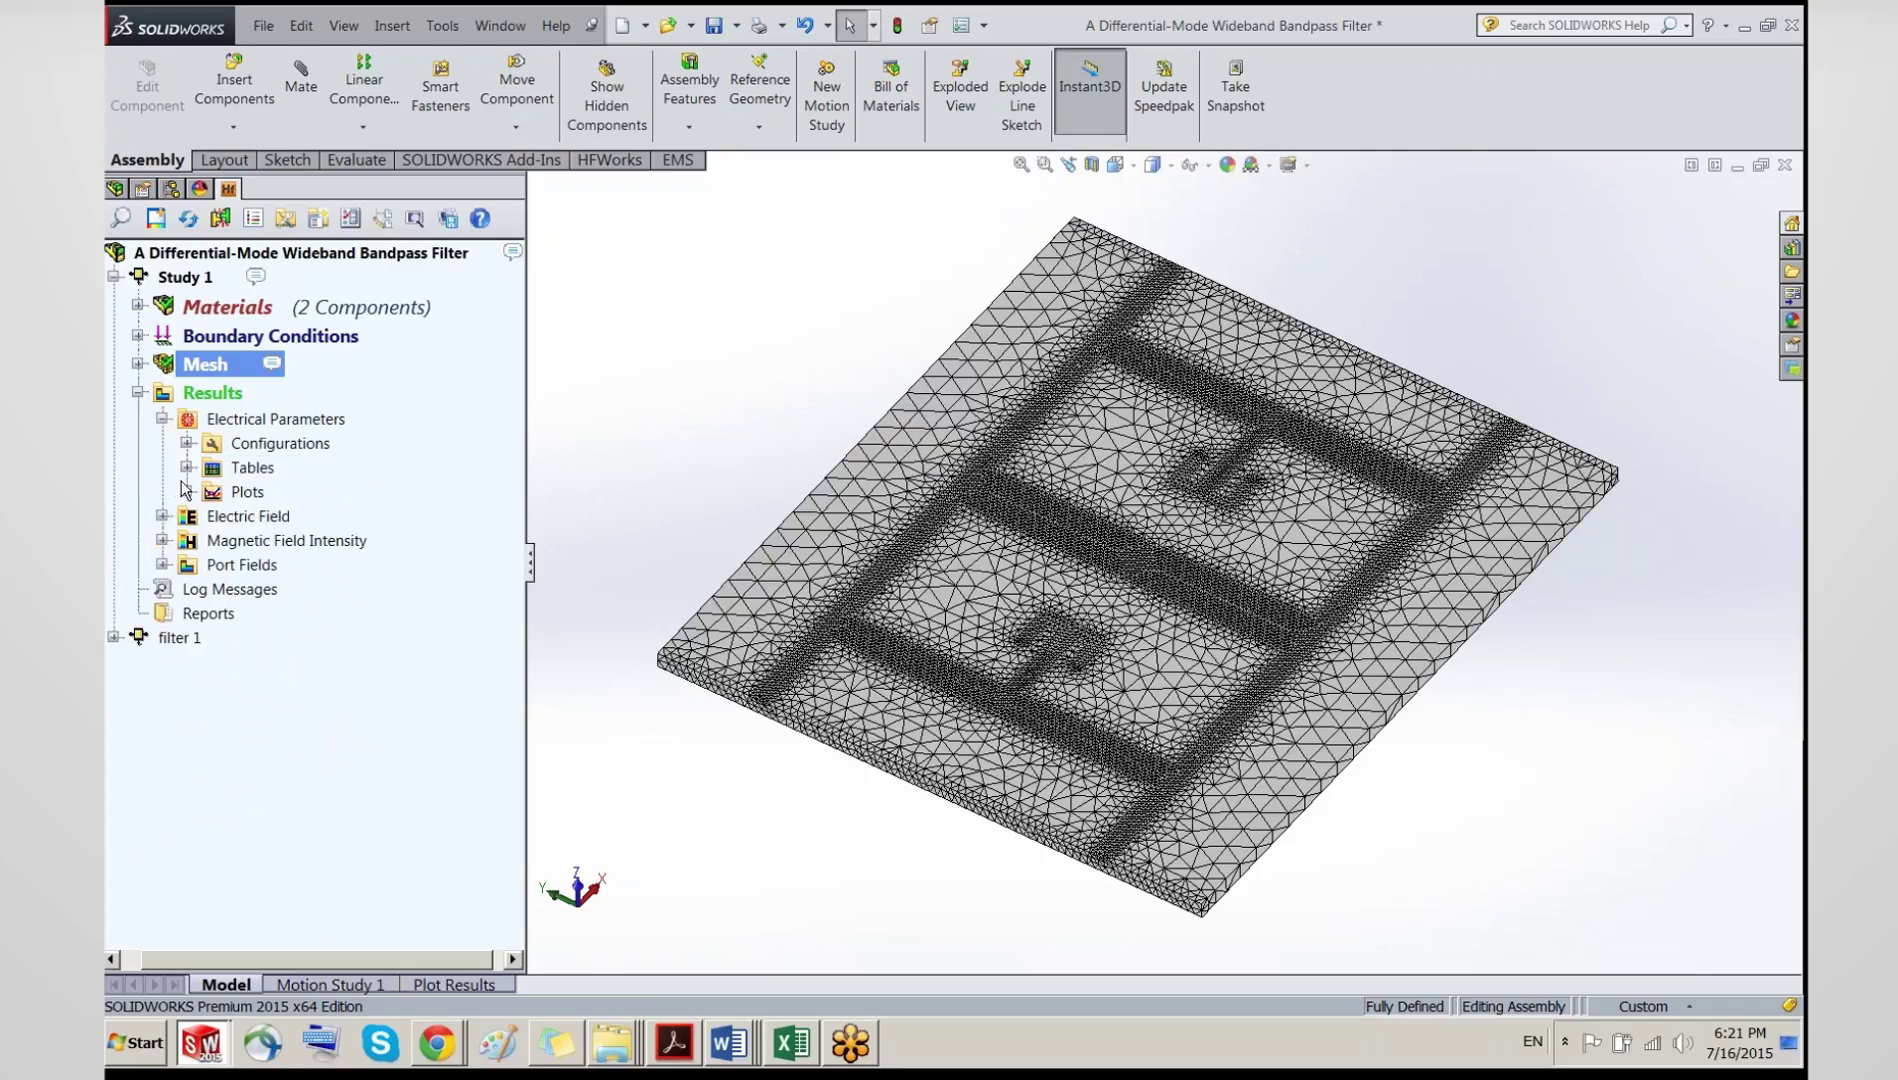
left_click(236, 418)
double_click(216, 468)
left_click(270, 497)
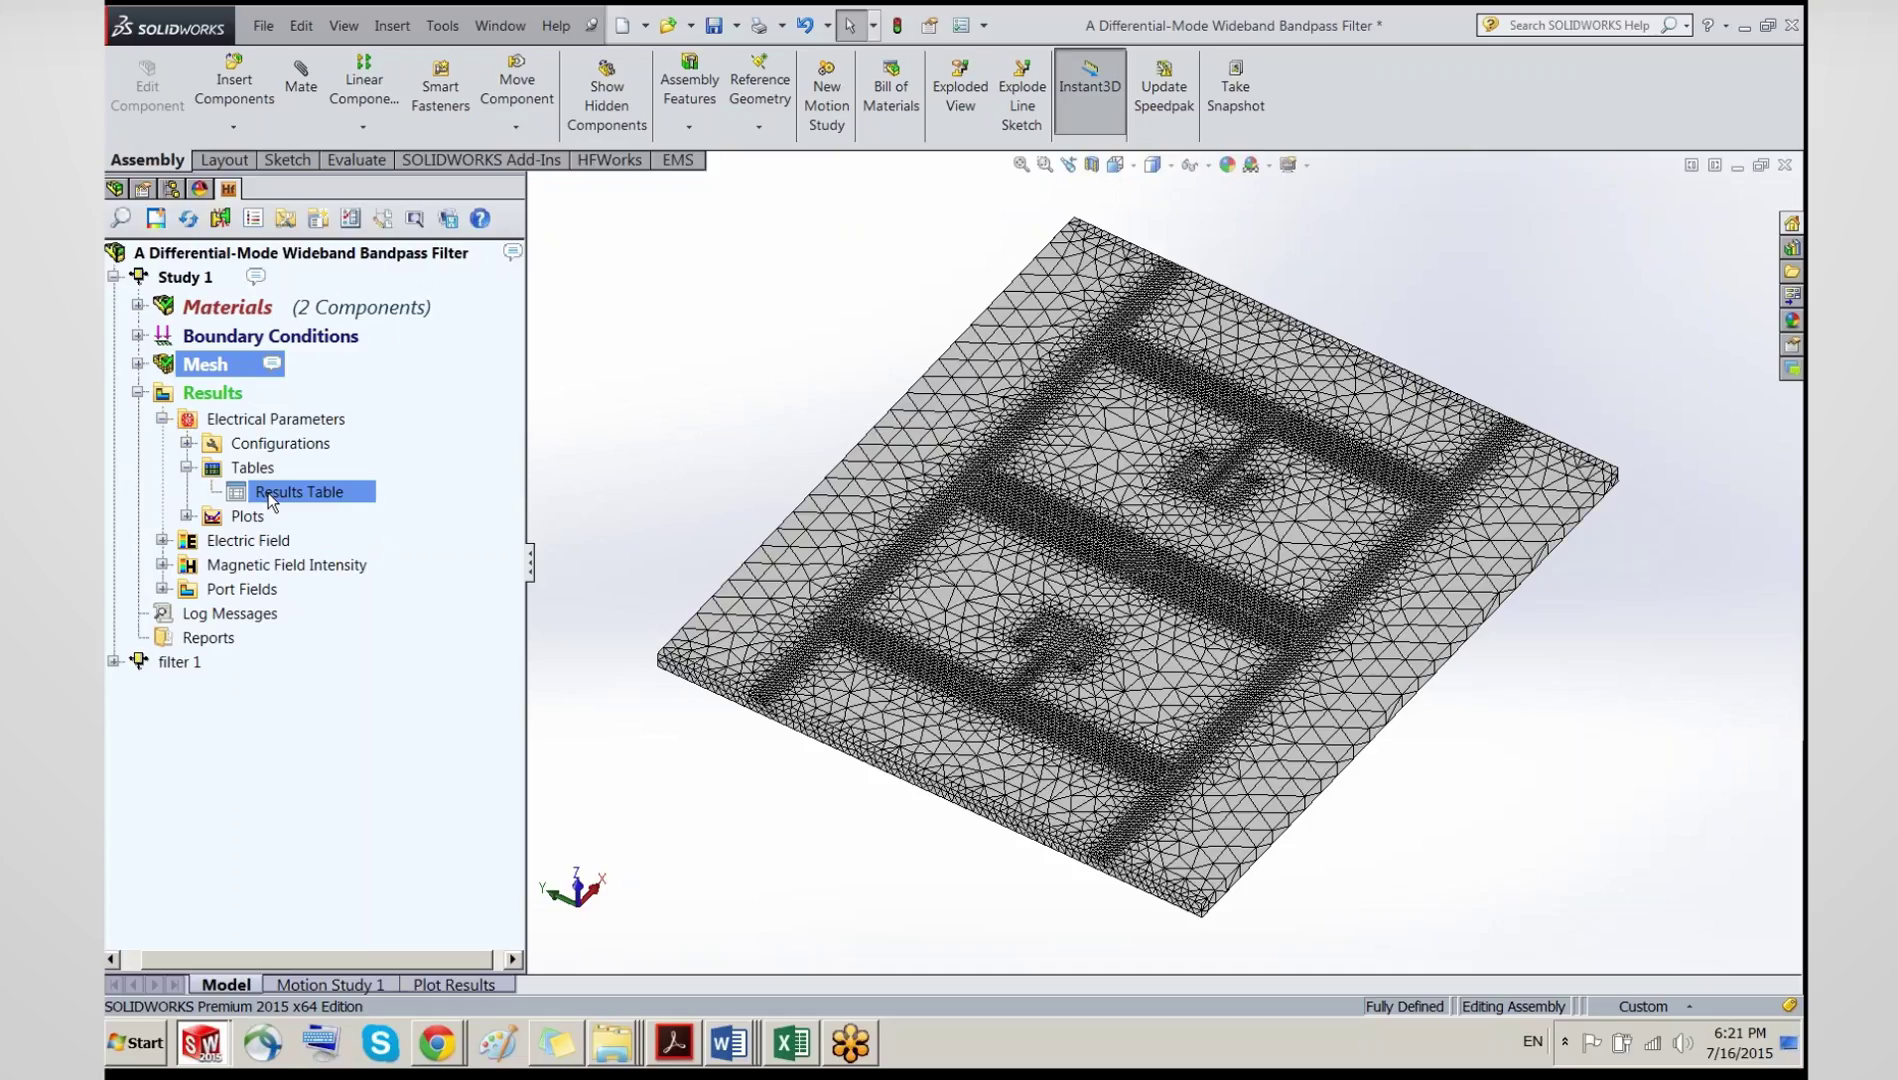
double_click(268, 492)
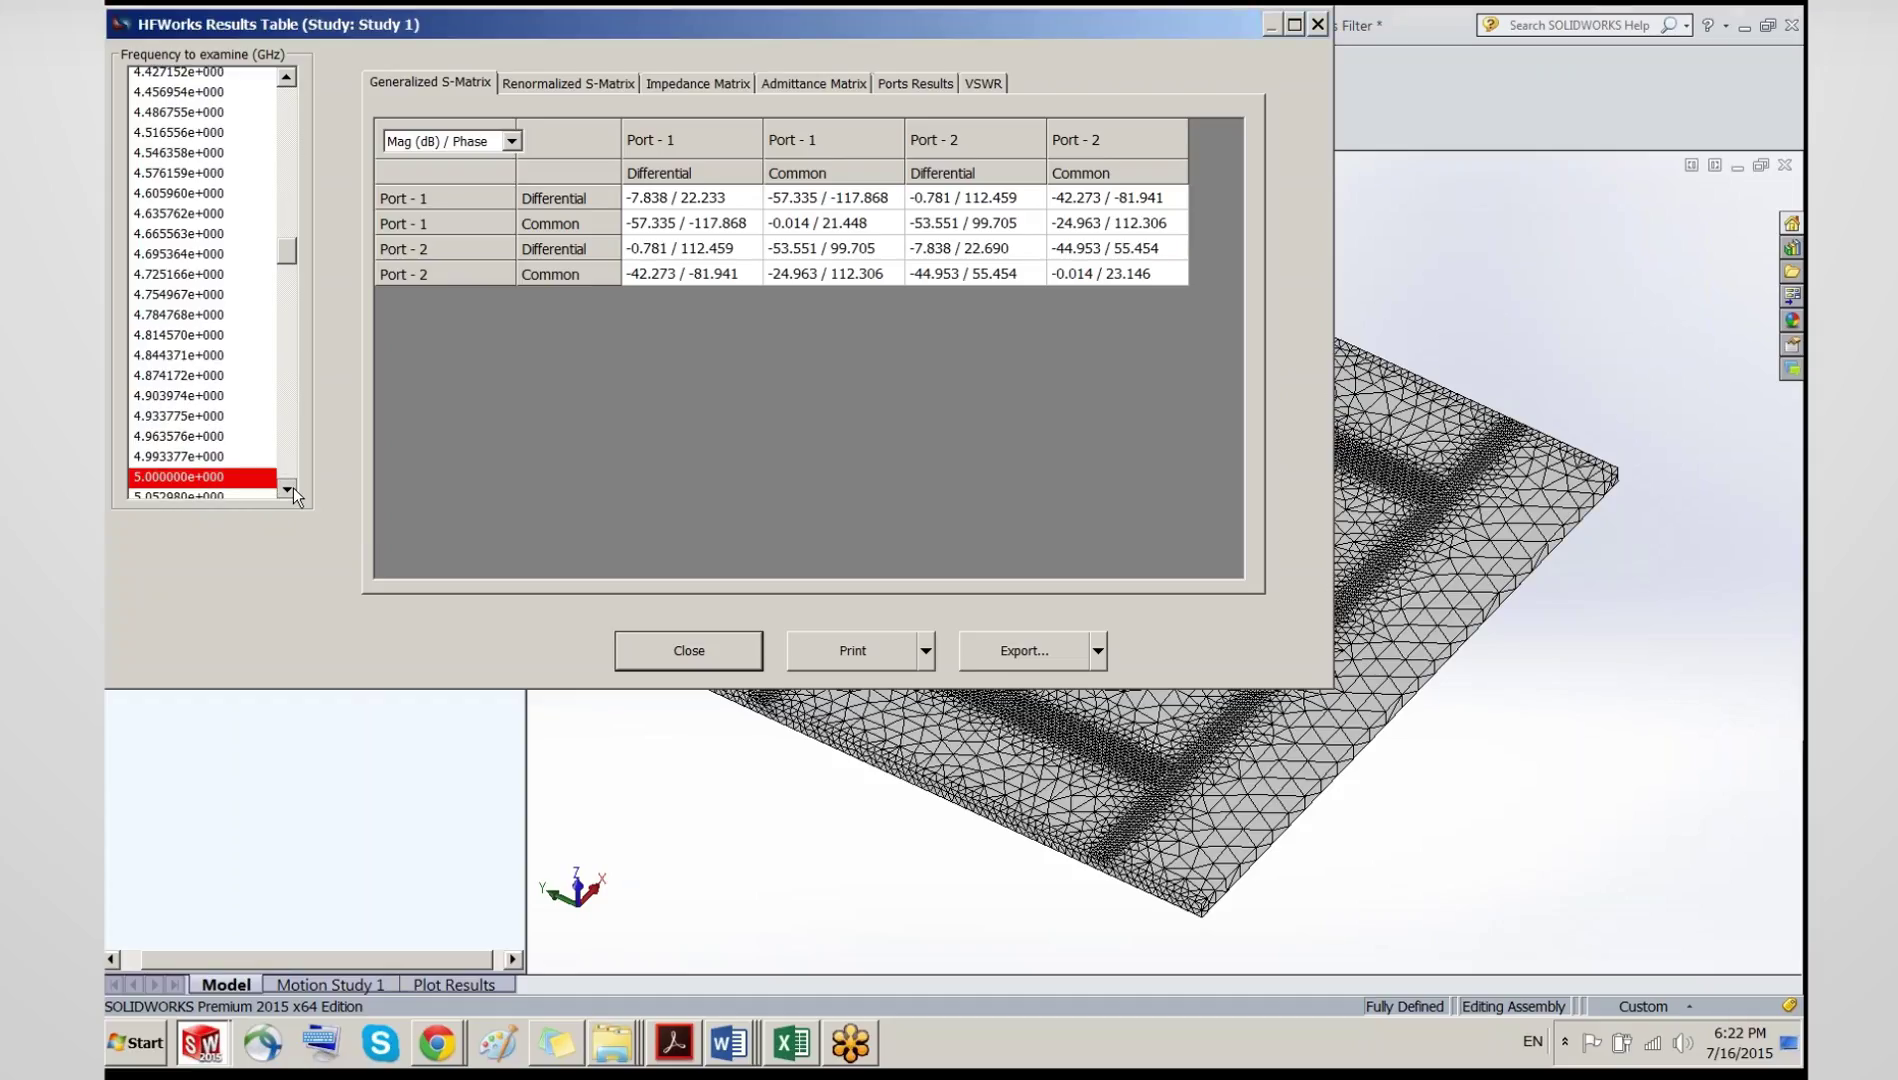
left_click(287, 488)
left_click(287, 488)
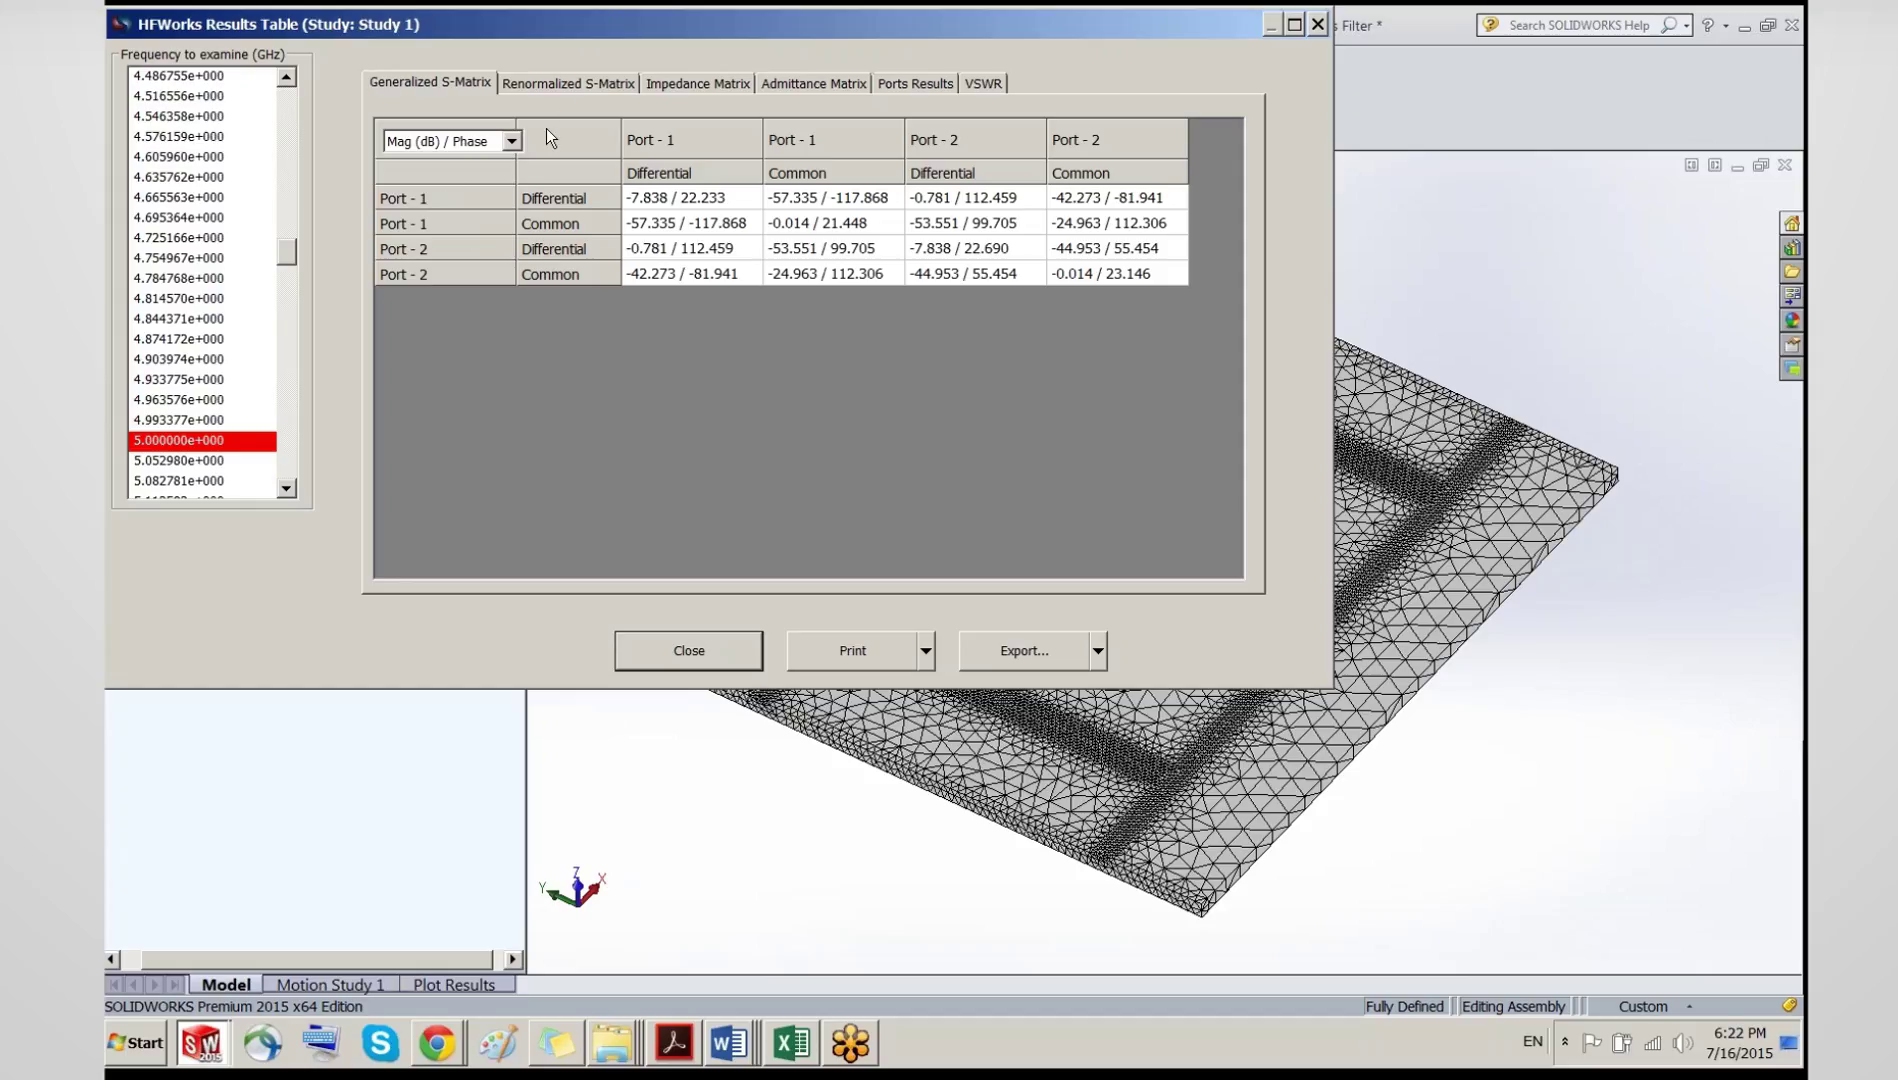
Step: Examine the renormalized S-matrix, the ports results and the VSWR at 5 GHz
left_click(569, 80)
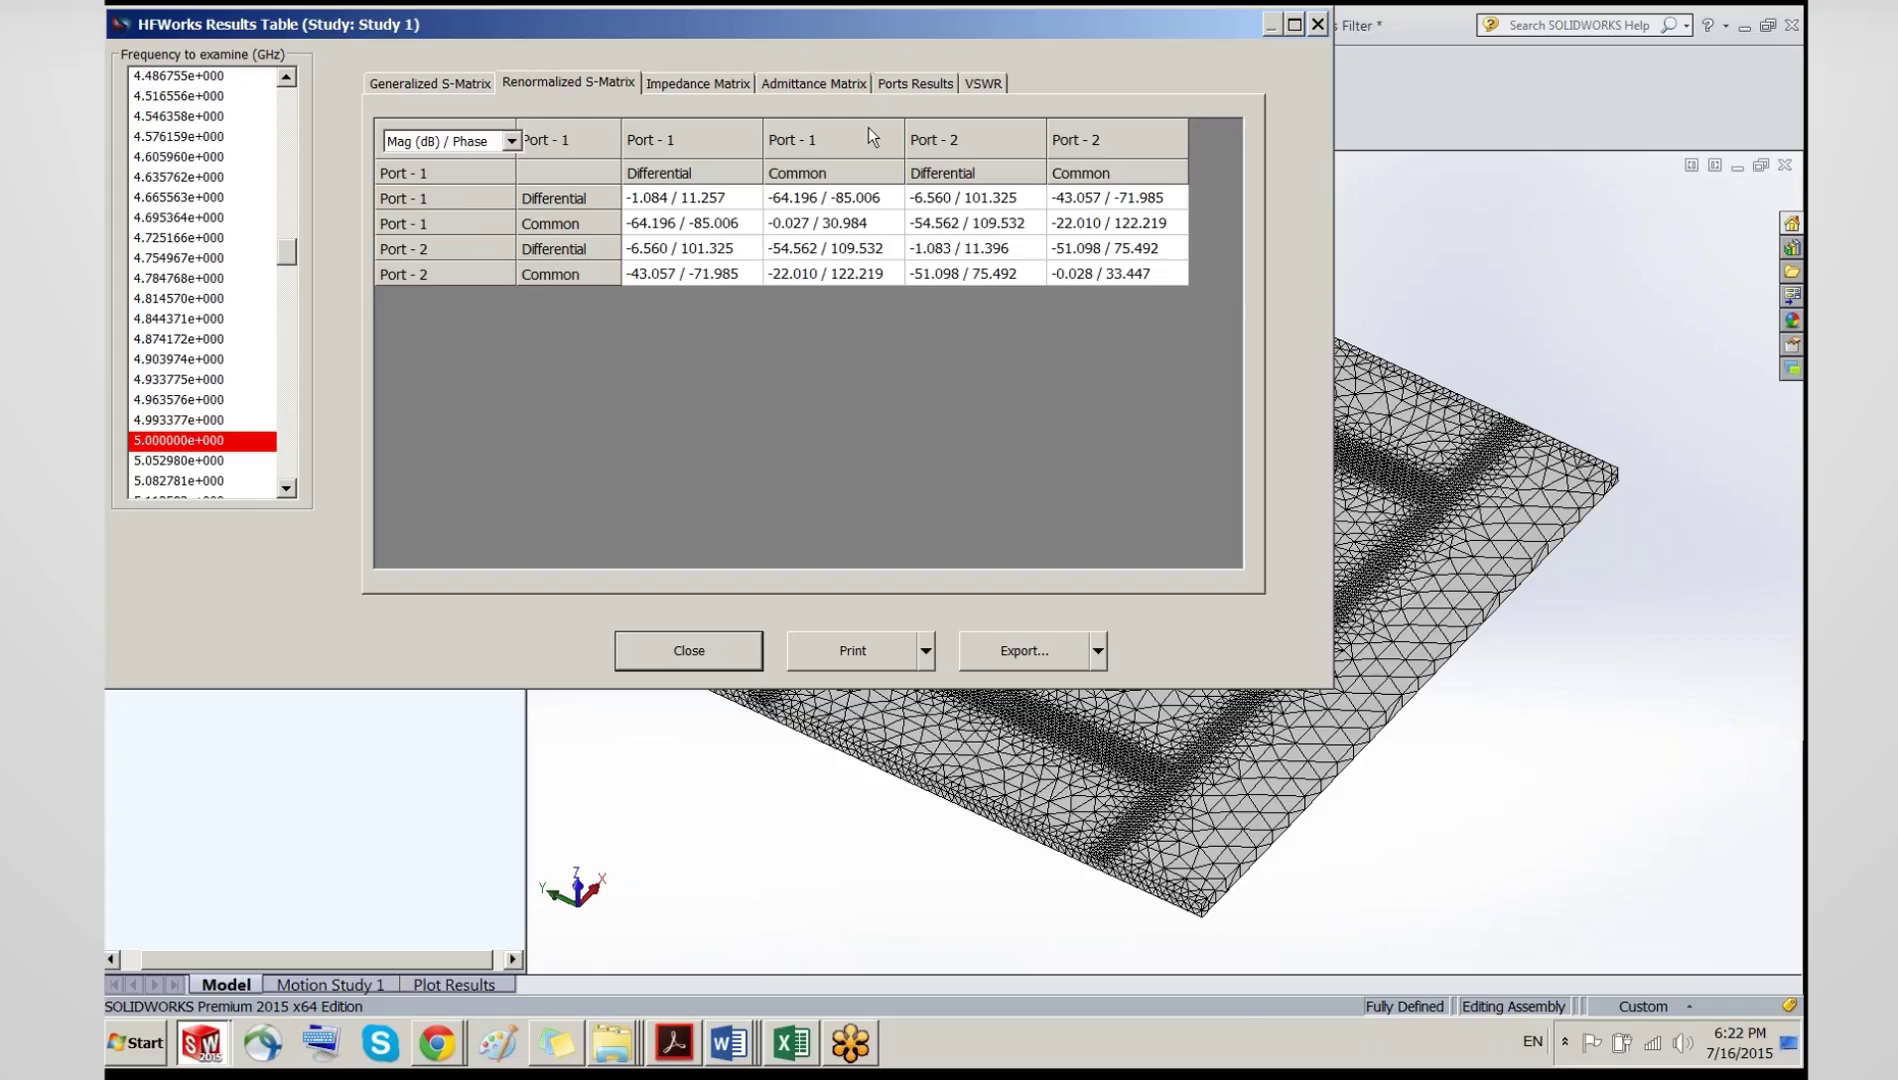
left_click(899, 85)
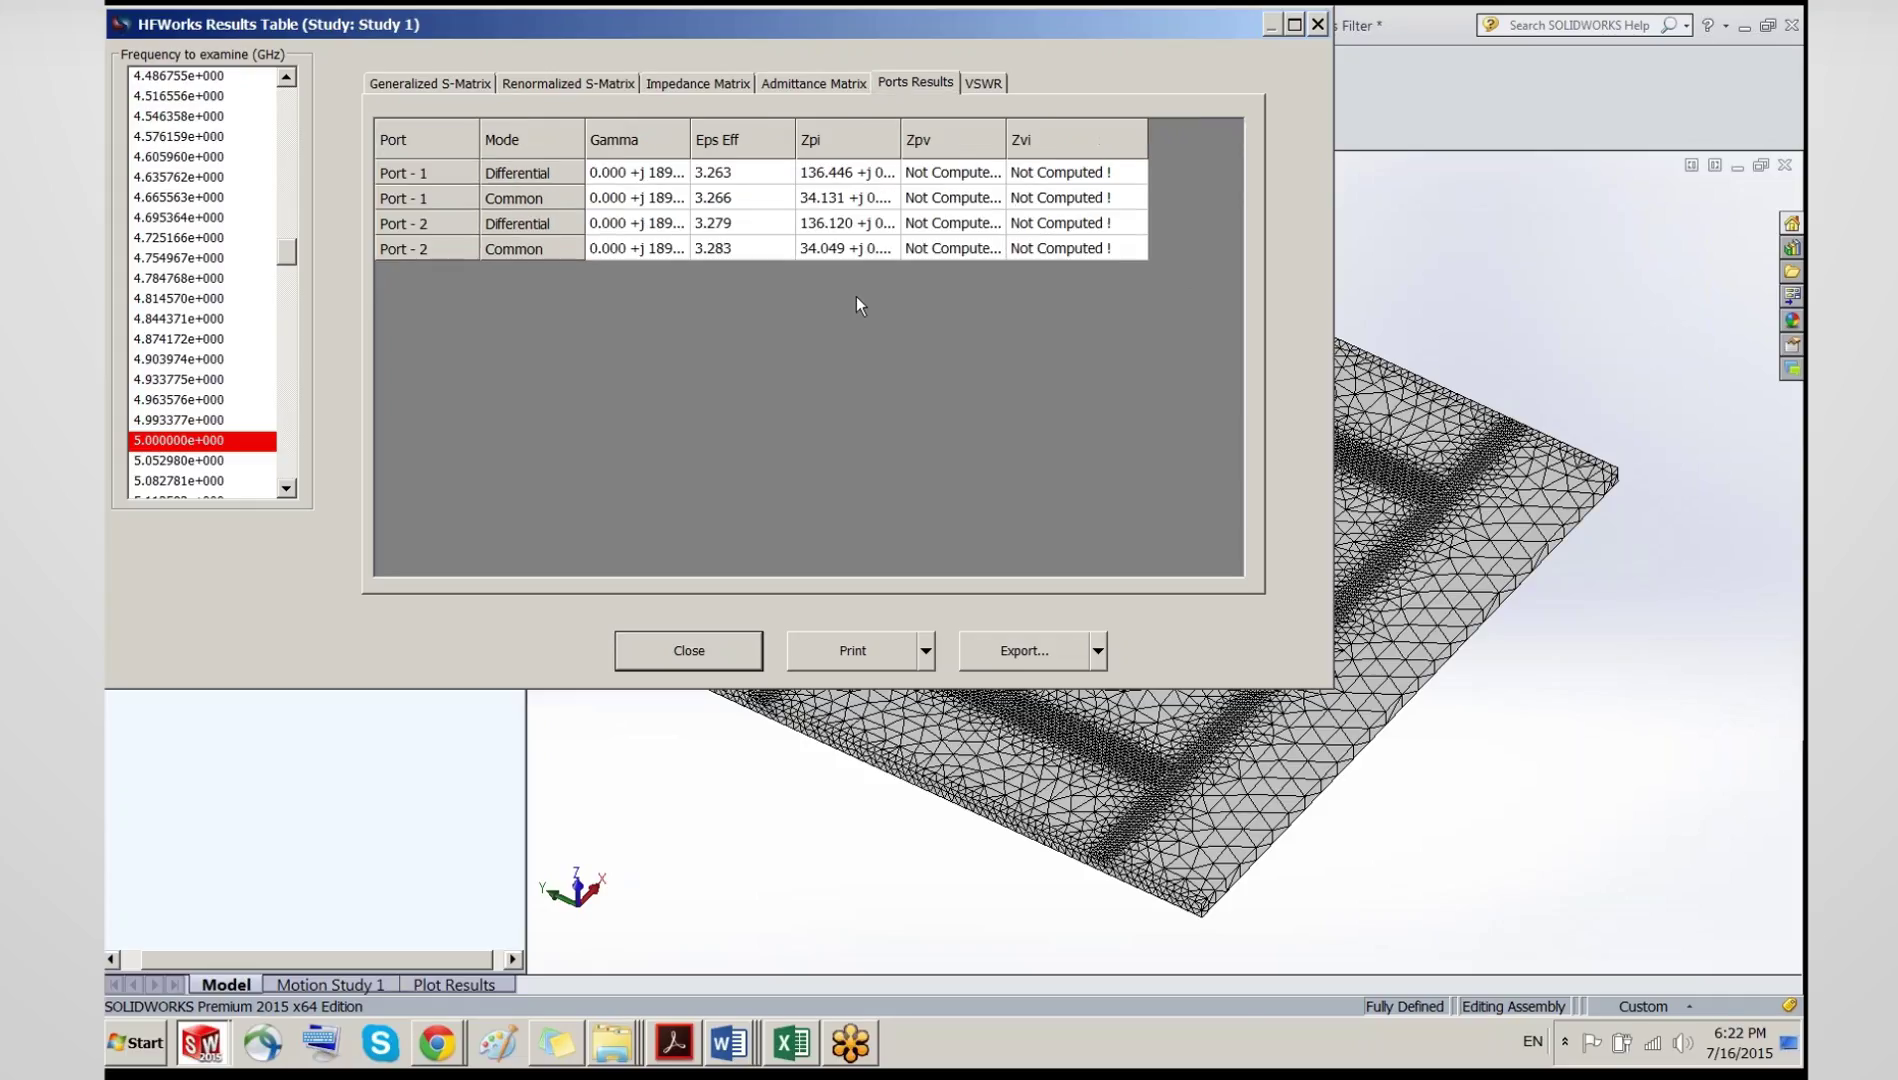
left_click(983, 84)
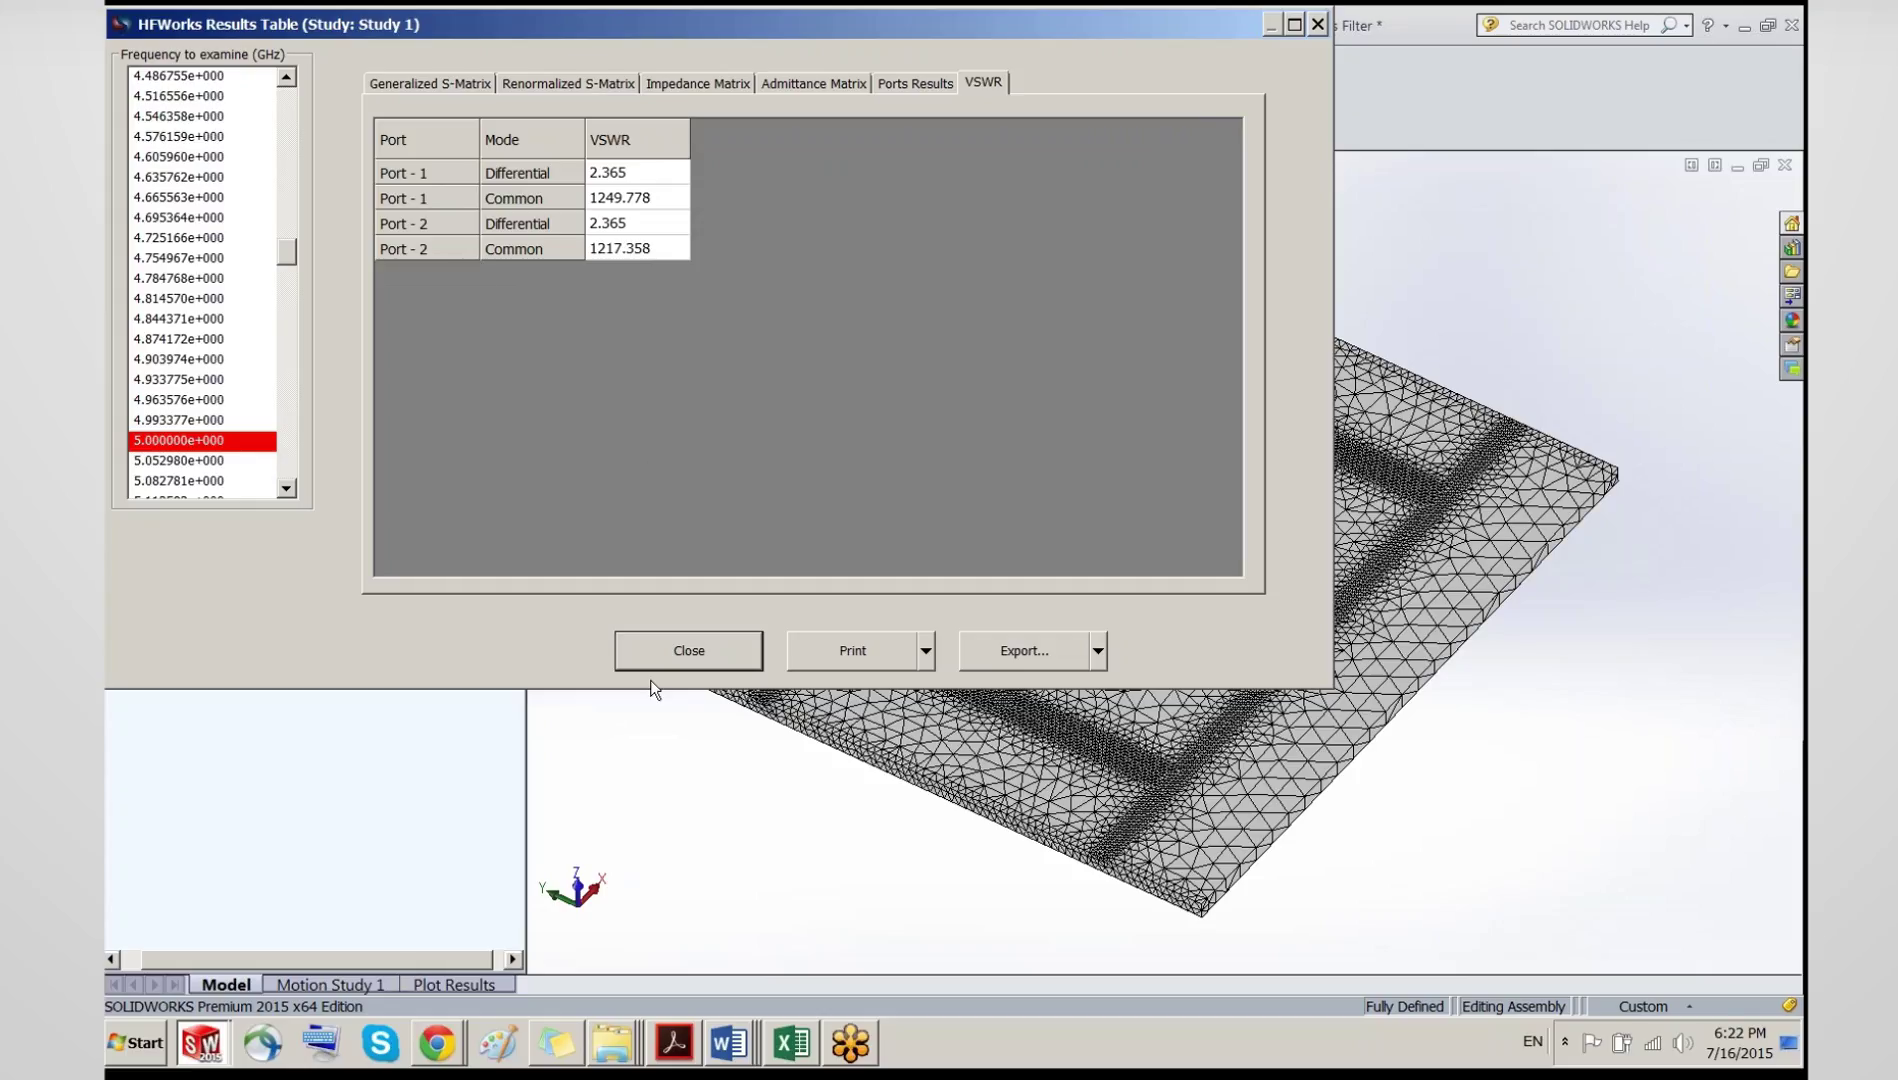
Step: Add a circuits parameters table in dB for Study 1's S(Diff Port - 1,Diff Port - 1) and look over its values
left_click(715, 650)
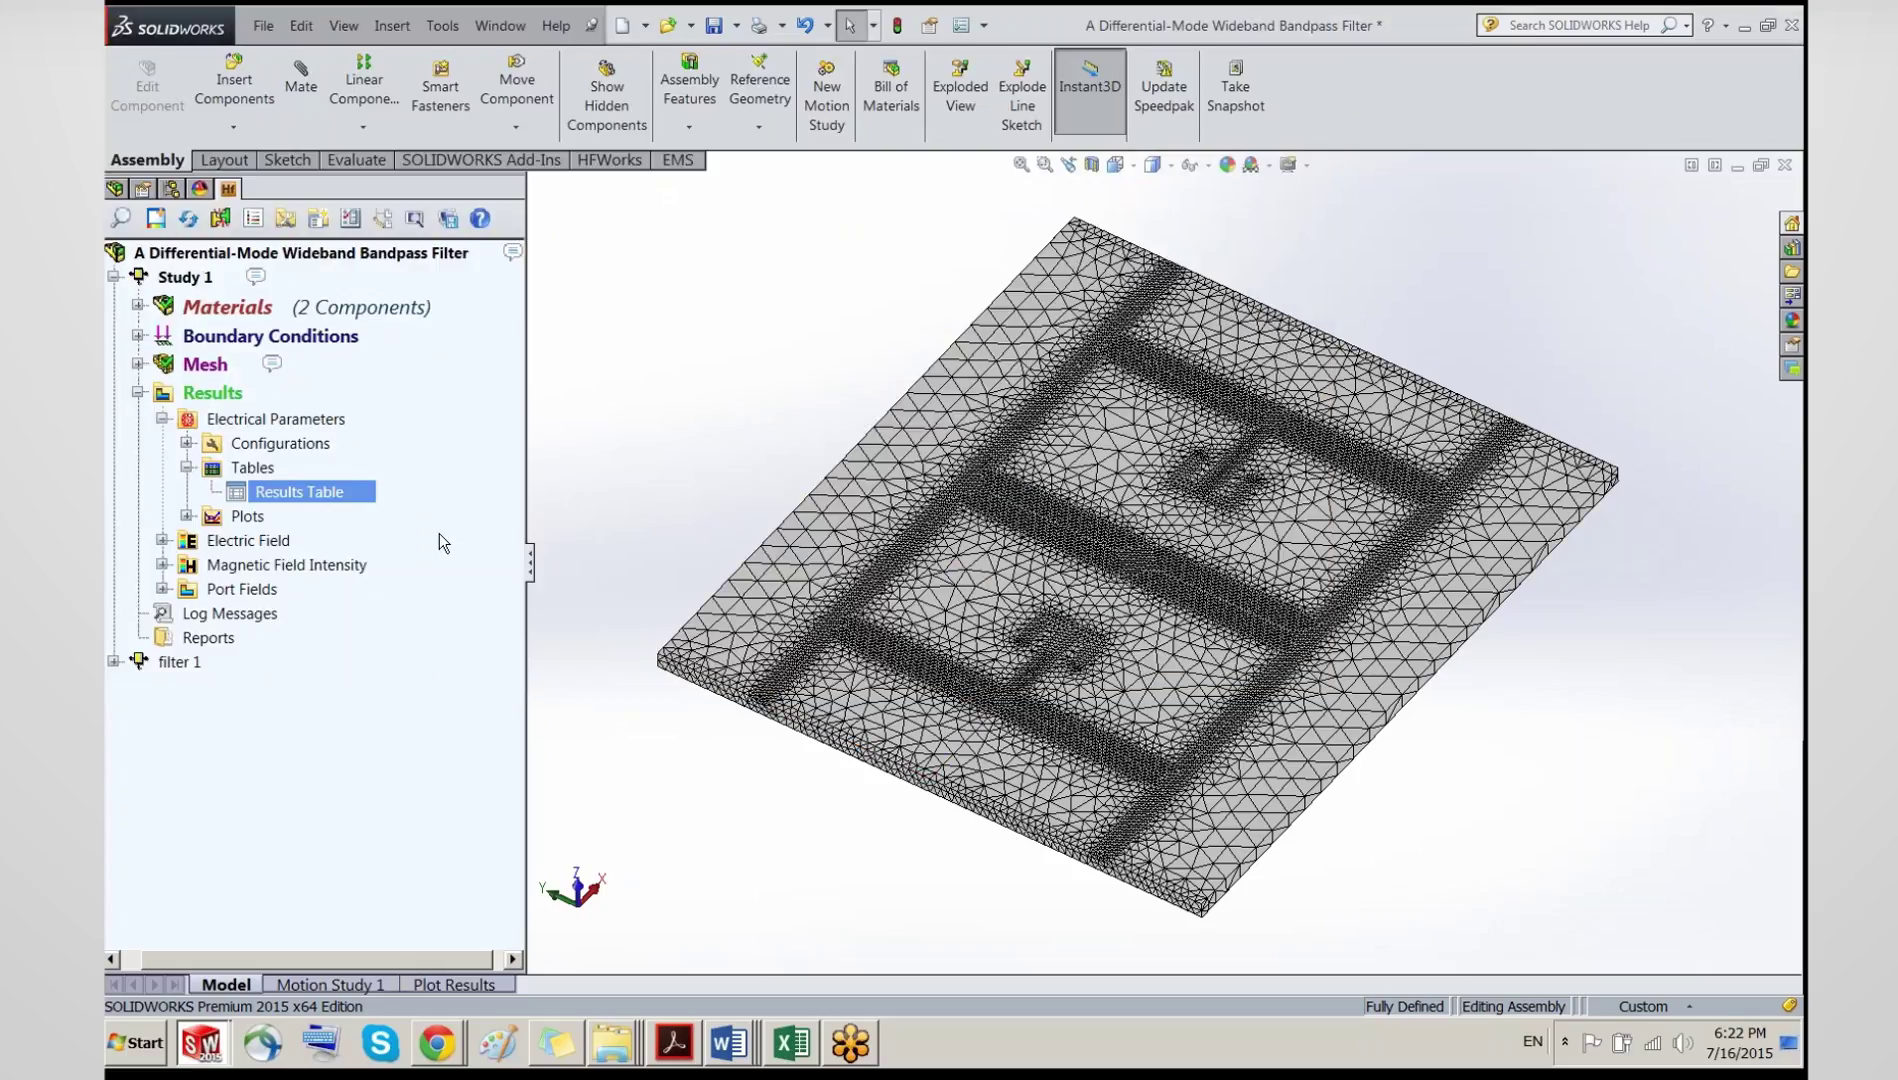
right_click(226, 469)
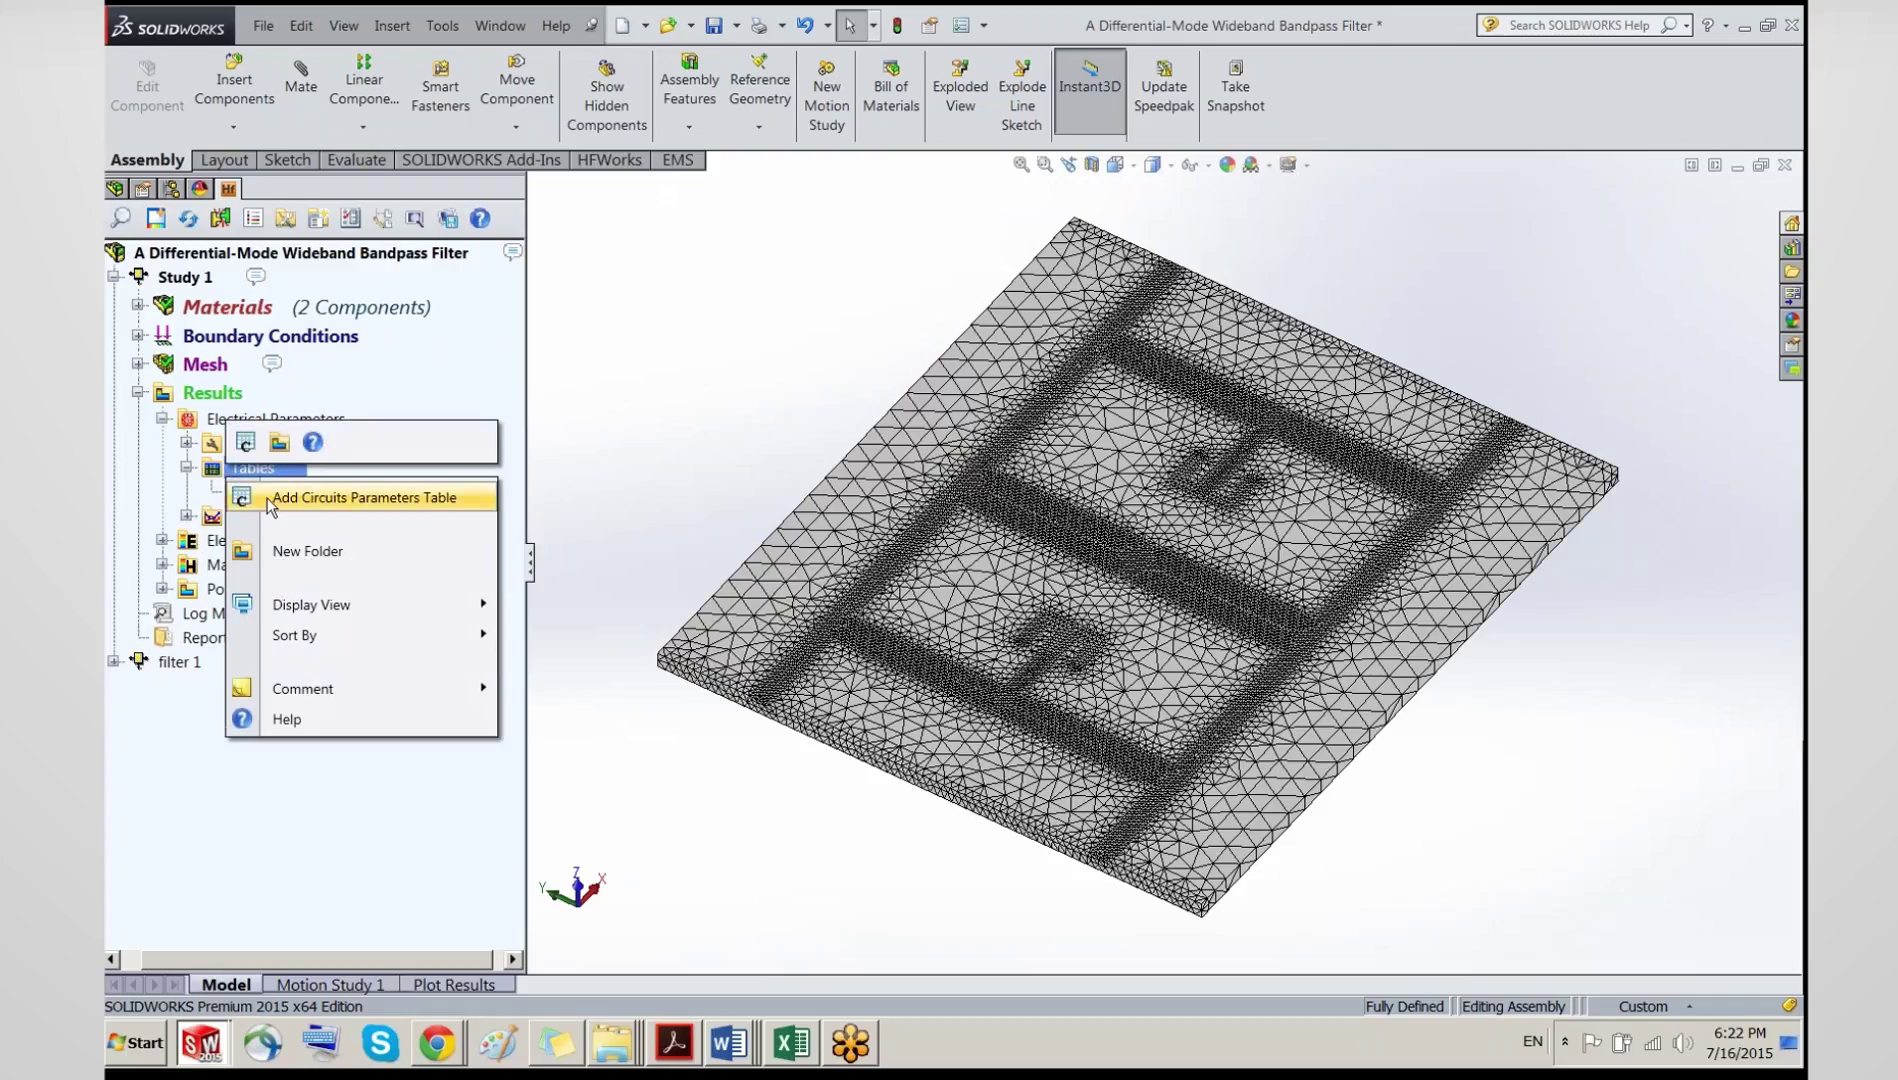
left_click(270, 500)
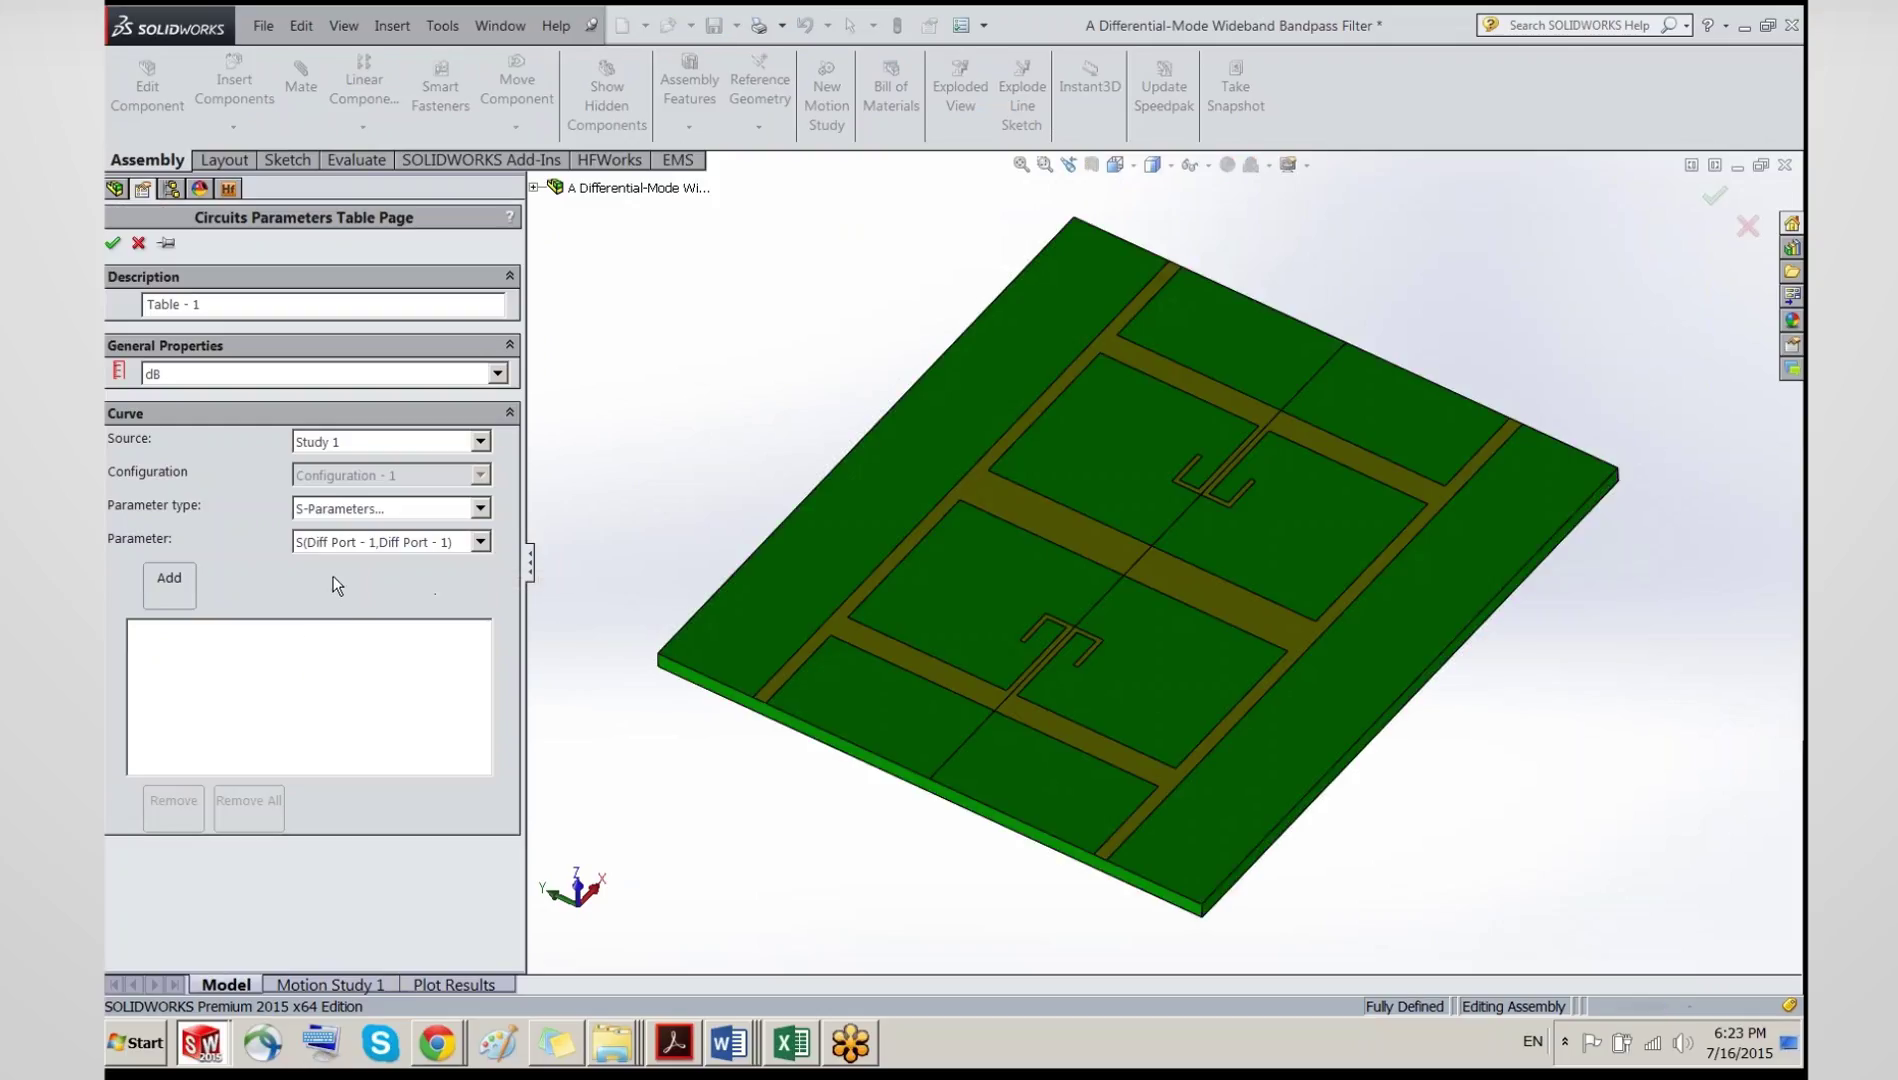
left_click(179, 580)
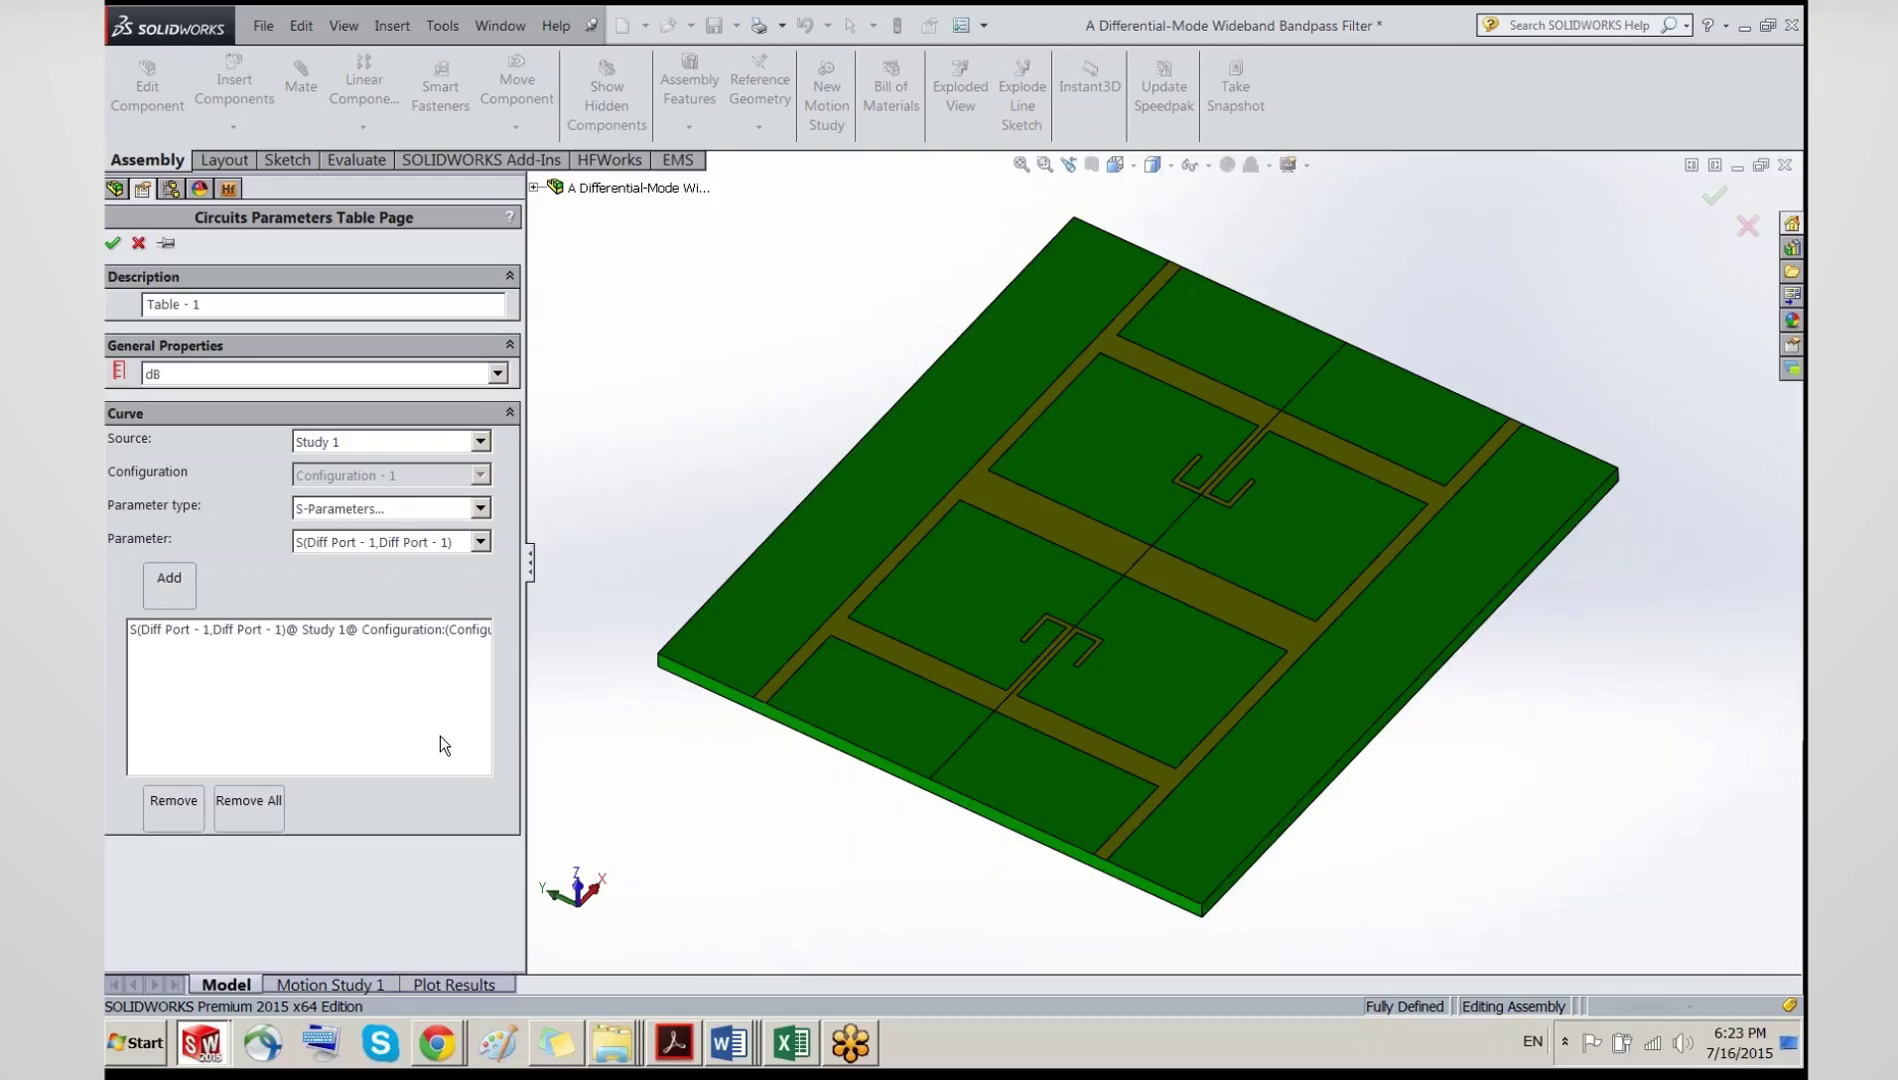
left_click(113, 244)
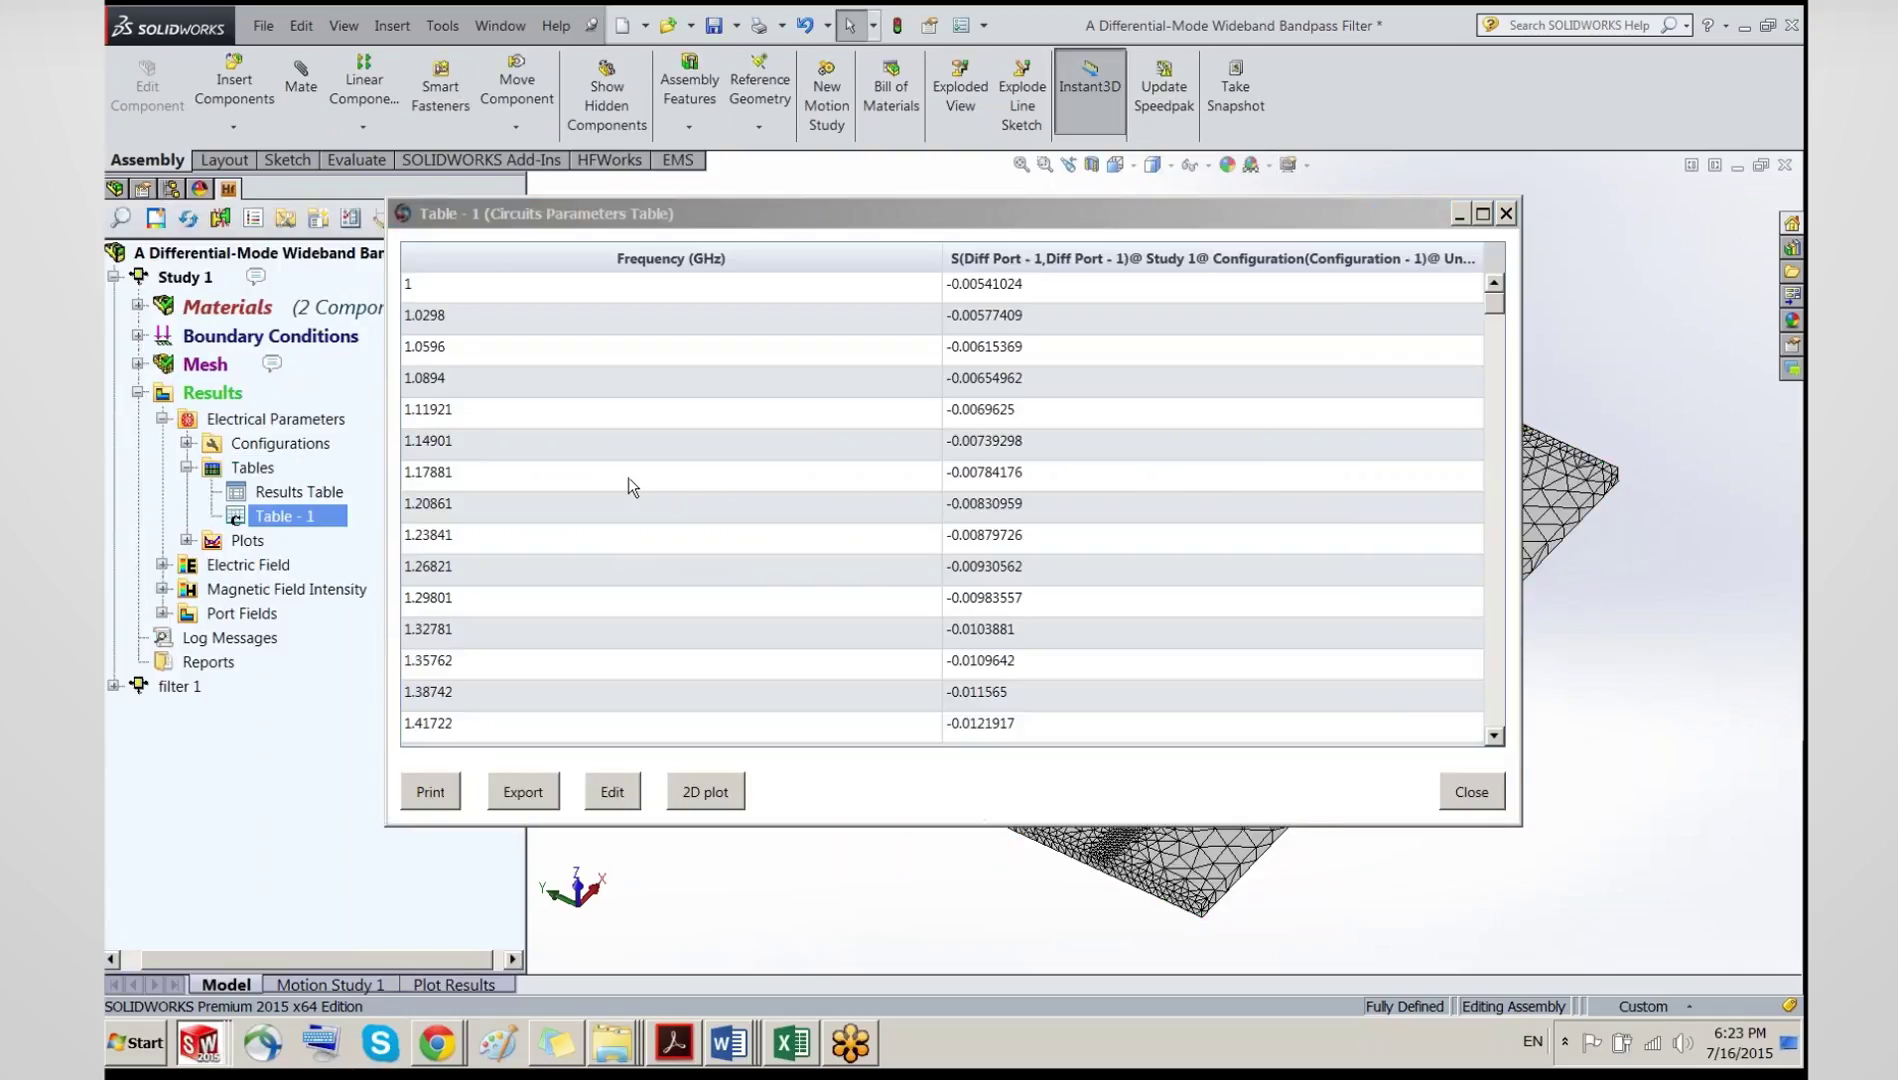
left_click(1460, 790)
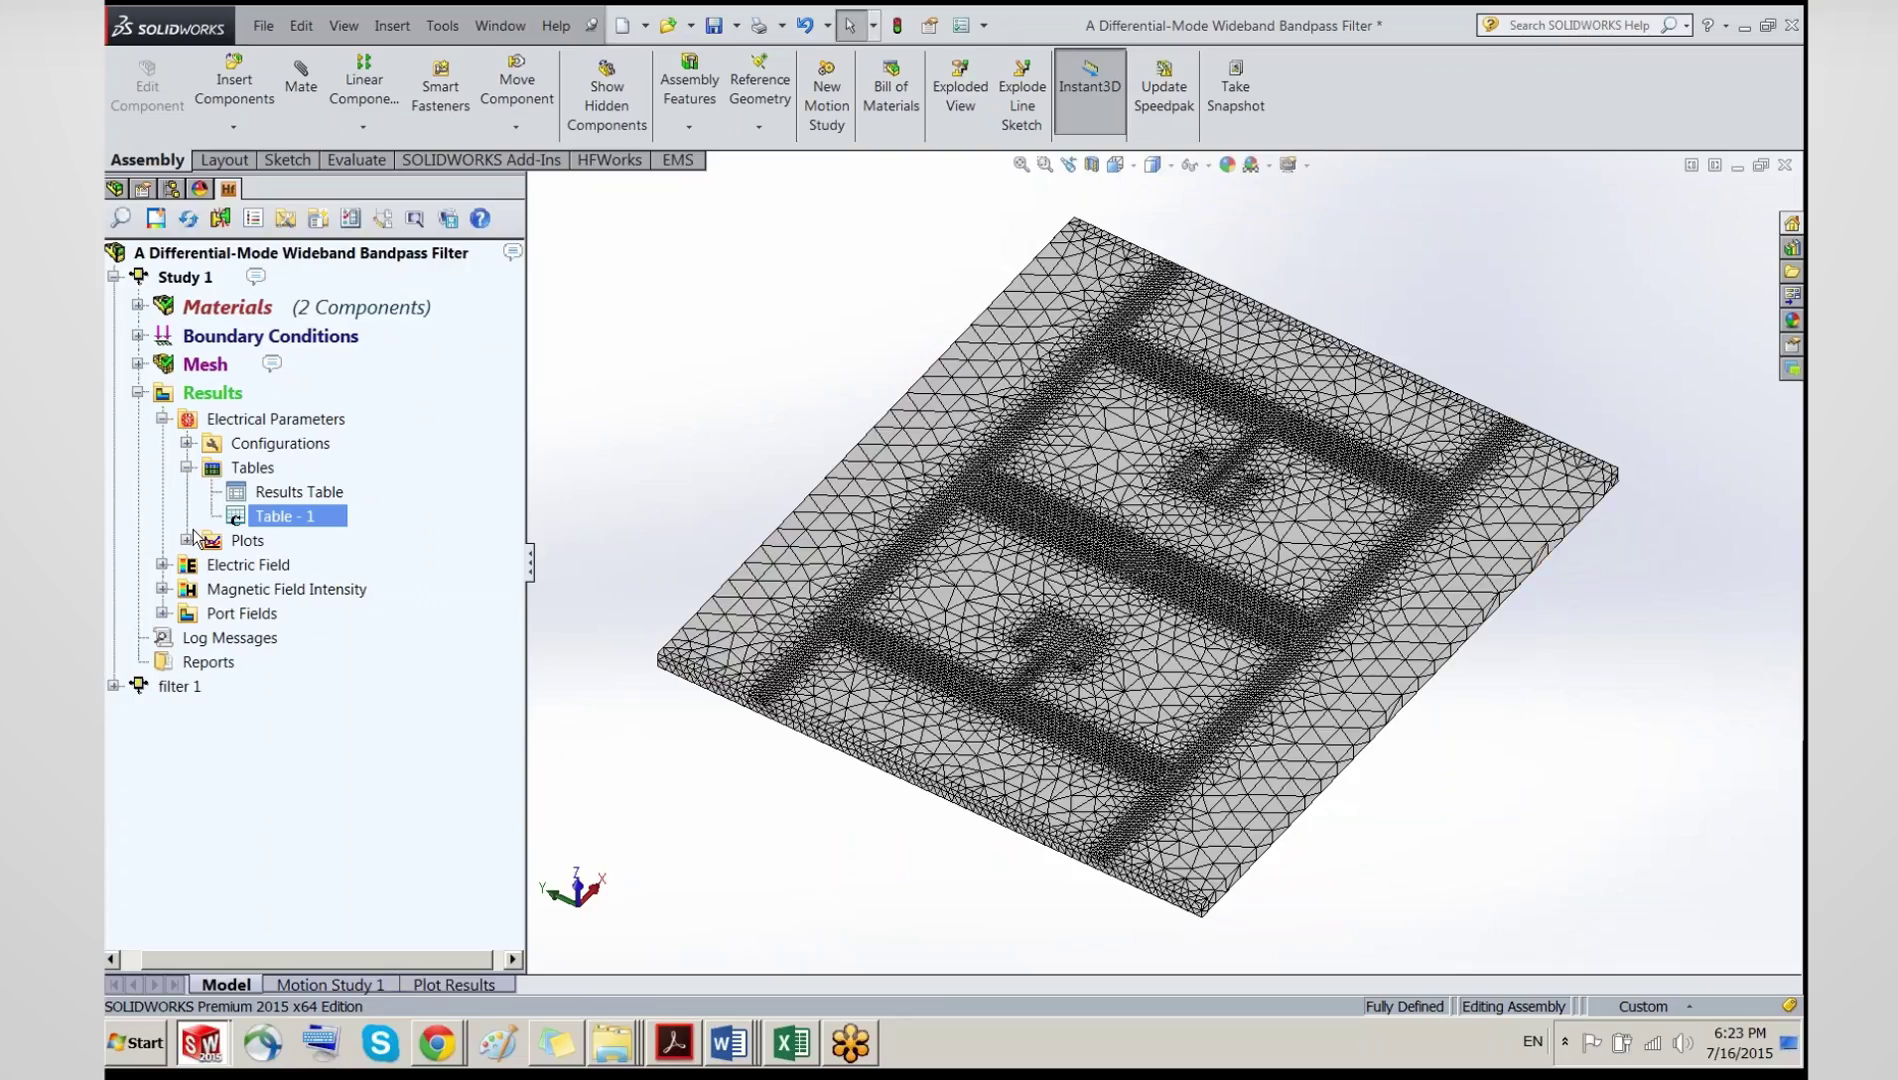
left_click(186, 467)
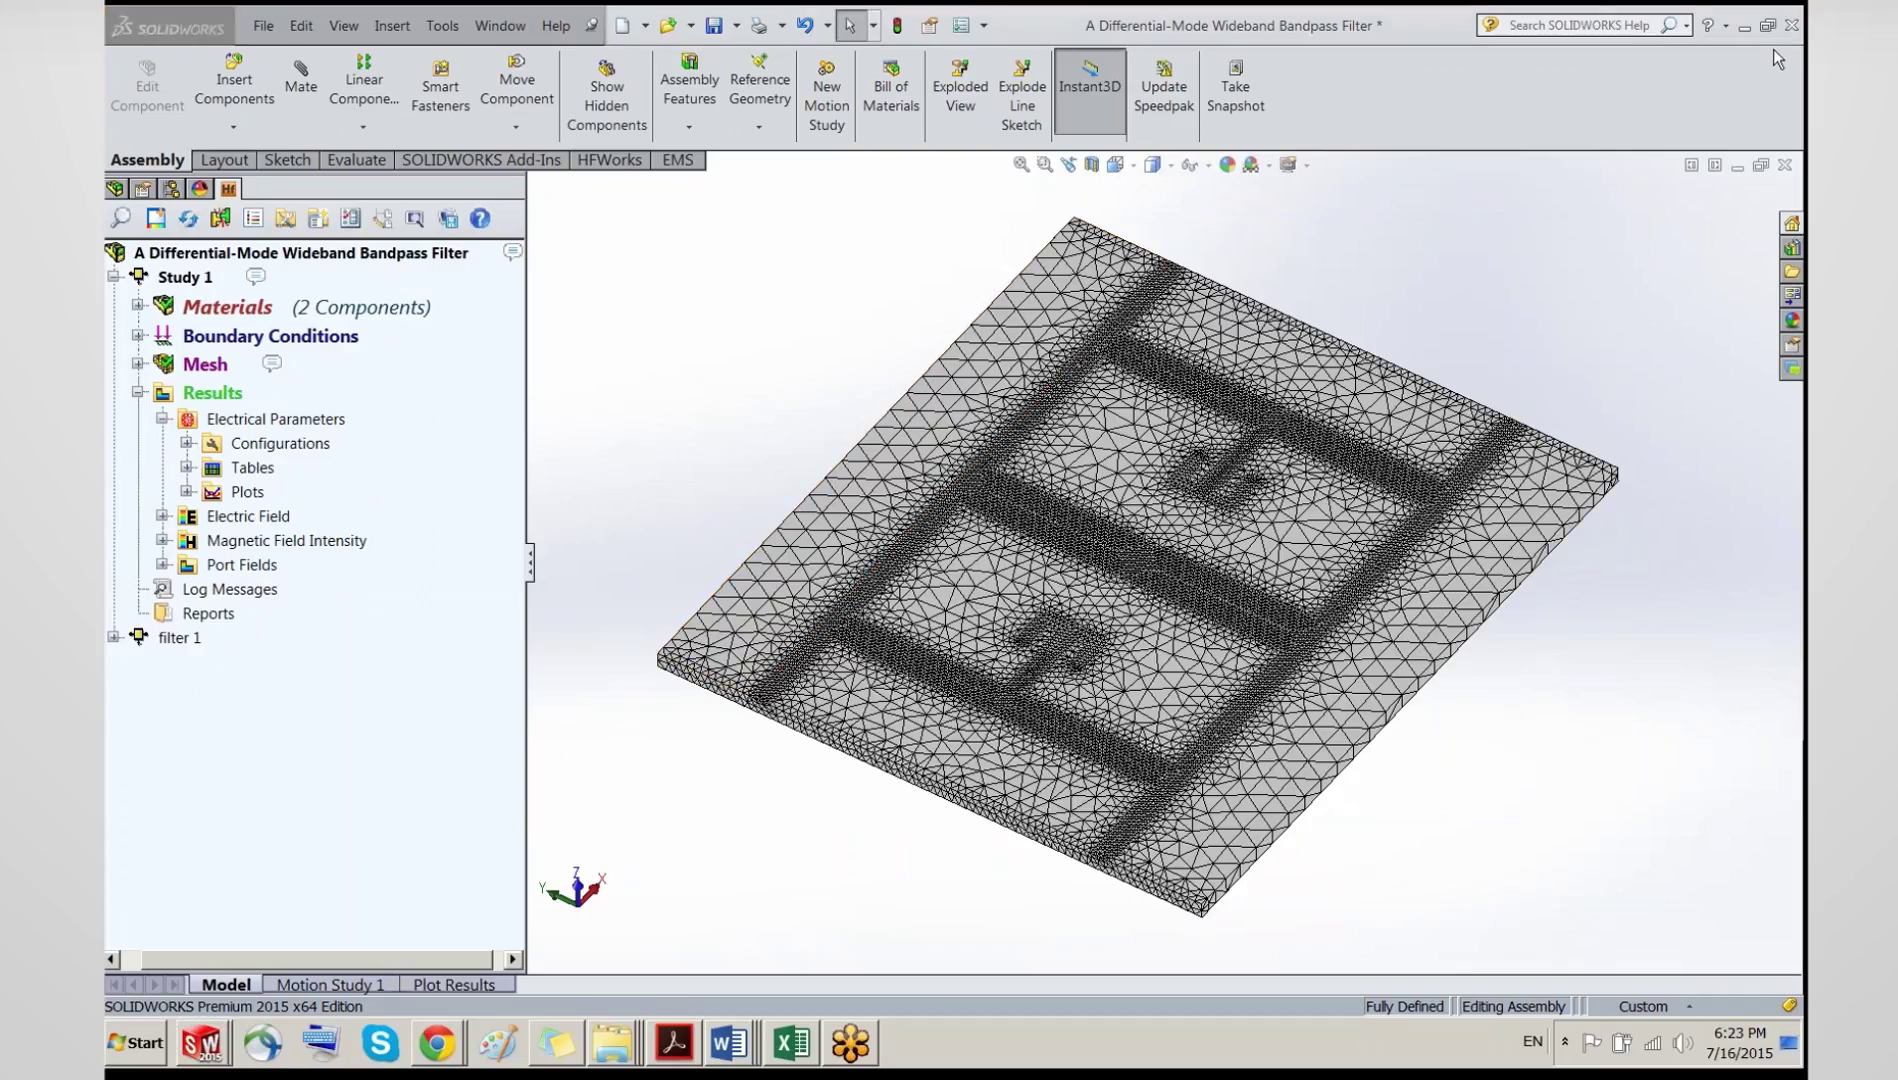
Step: Switch to Adobe Acrobat Reader and examine the paper's filter schematics and the Fig. 2 transmission coefficient curves
left_click(672, 1043)
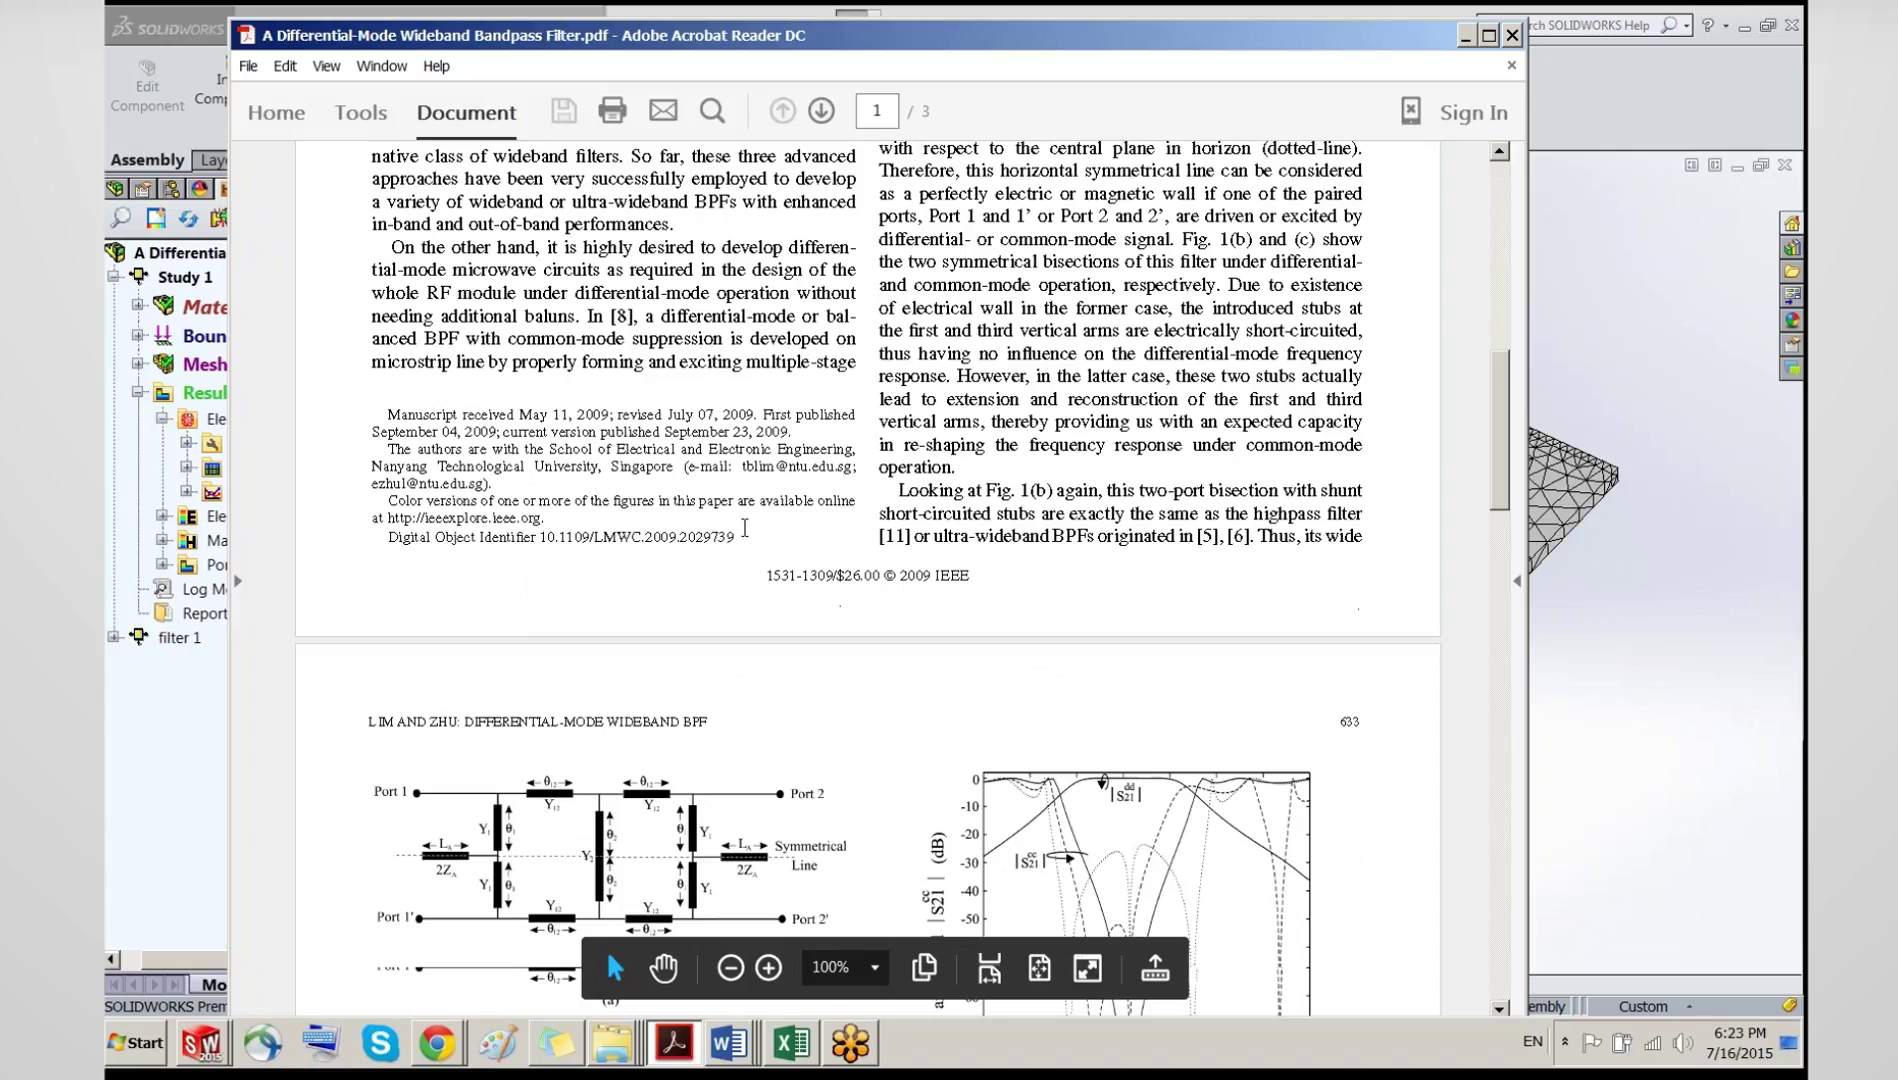
scroll(1068, 395, "down", 10)
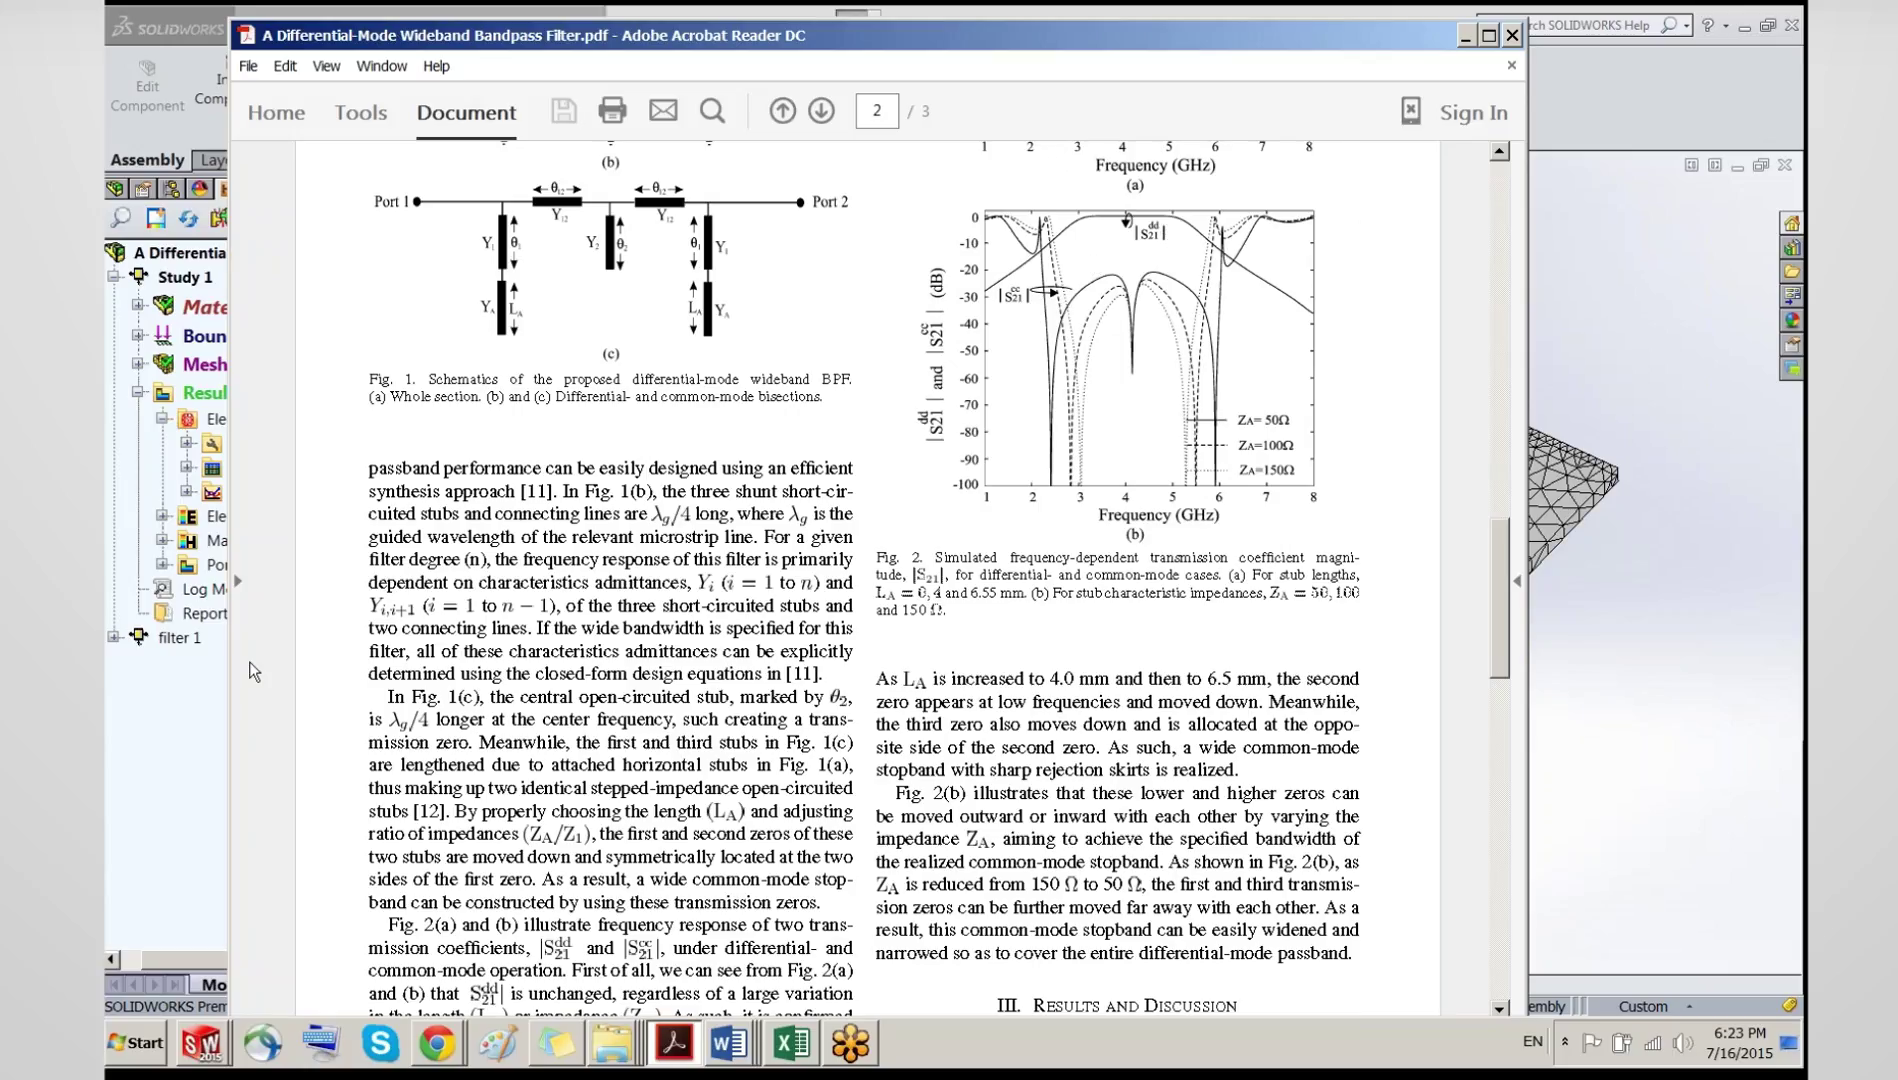
left_click(153, 695)
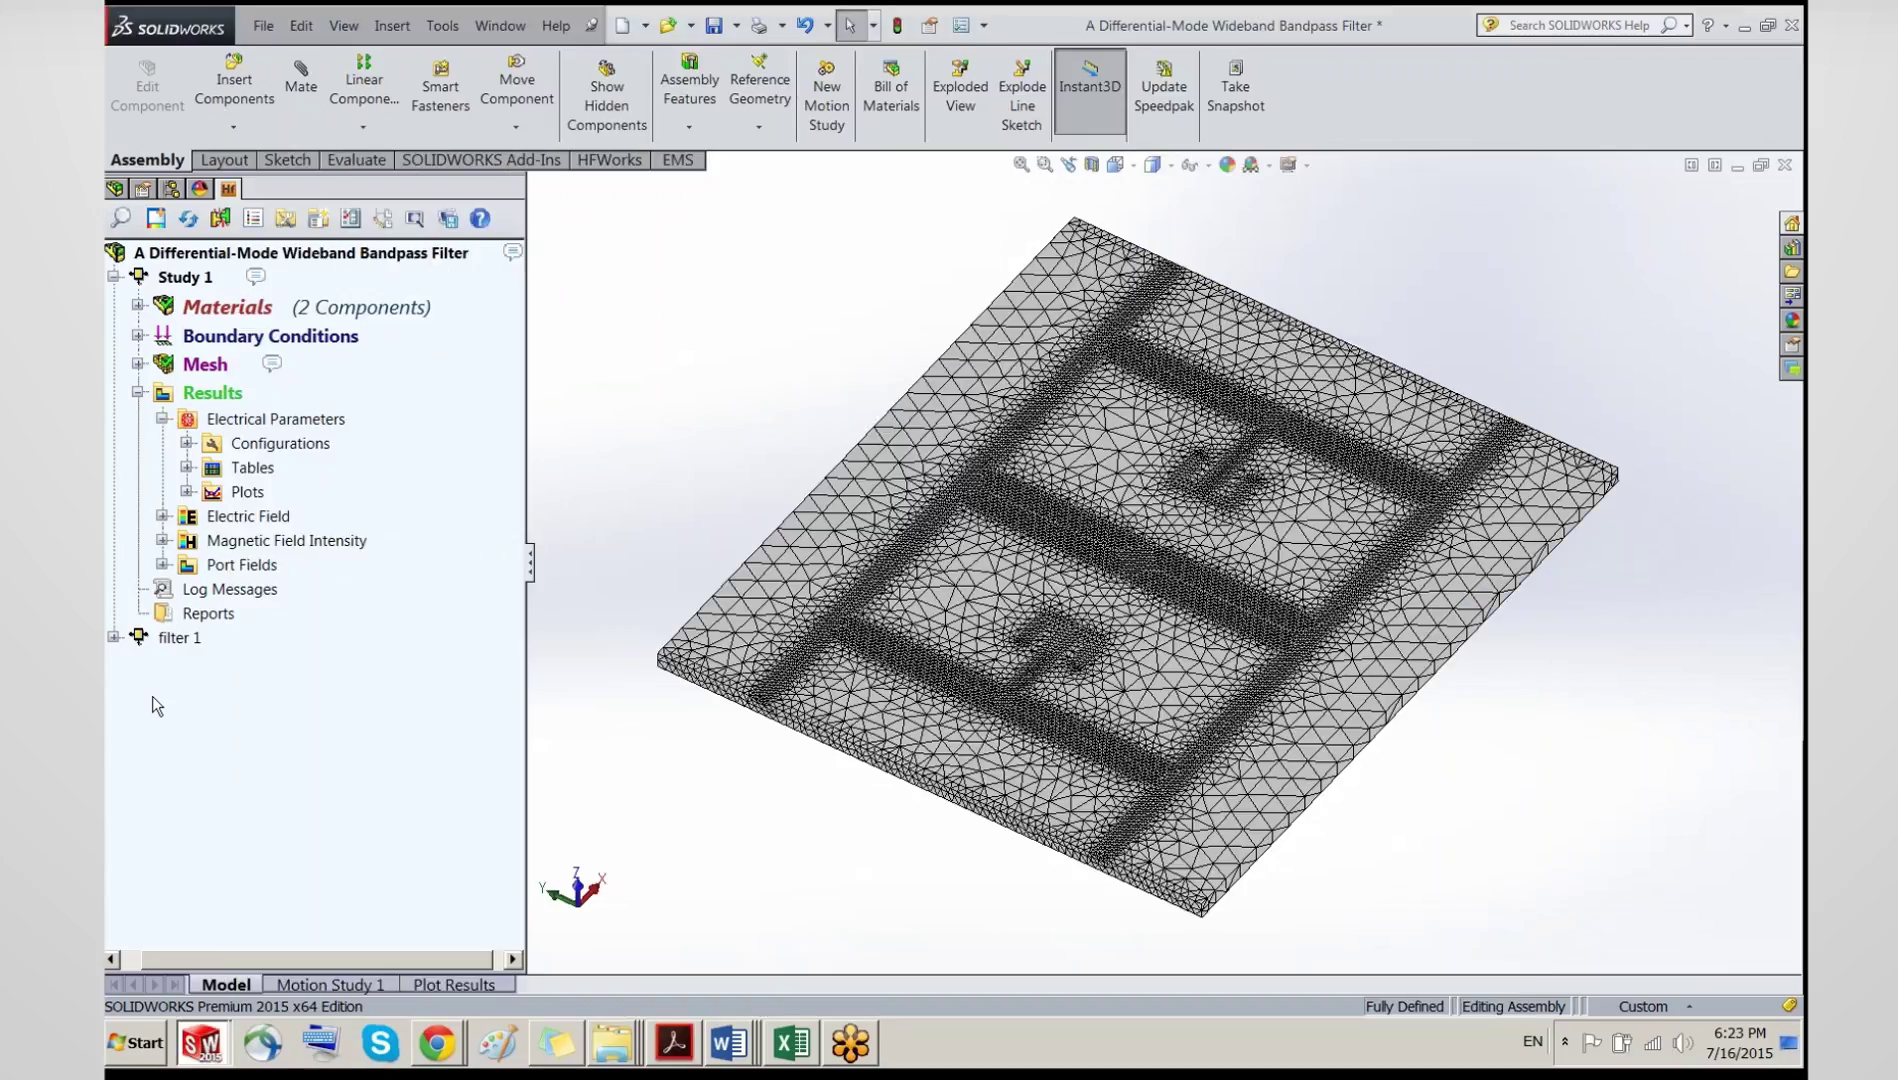
Step: Start a 2D electrical parameters plot in SOLIDWORKS for Study 1 and add the S(Diff Port - 1,Diff Port - 1) curve in dB
left_click(200, 496)
left_click(187, 491)
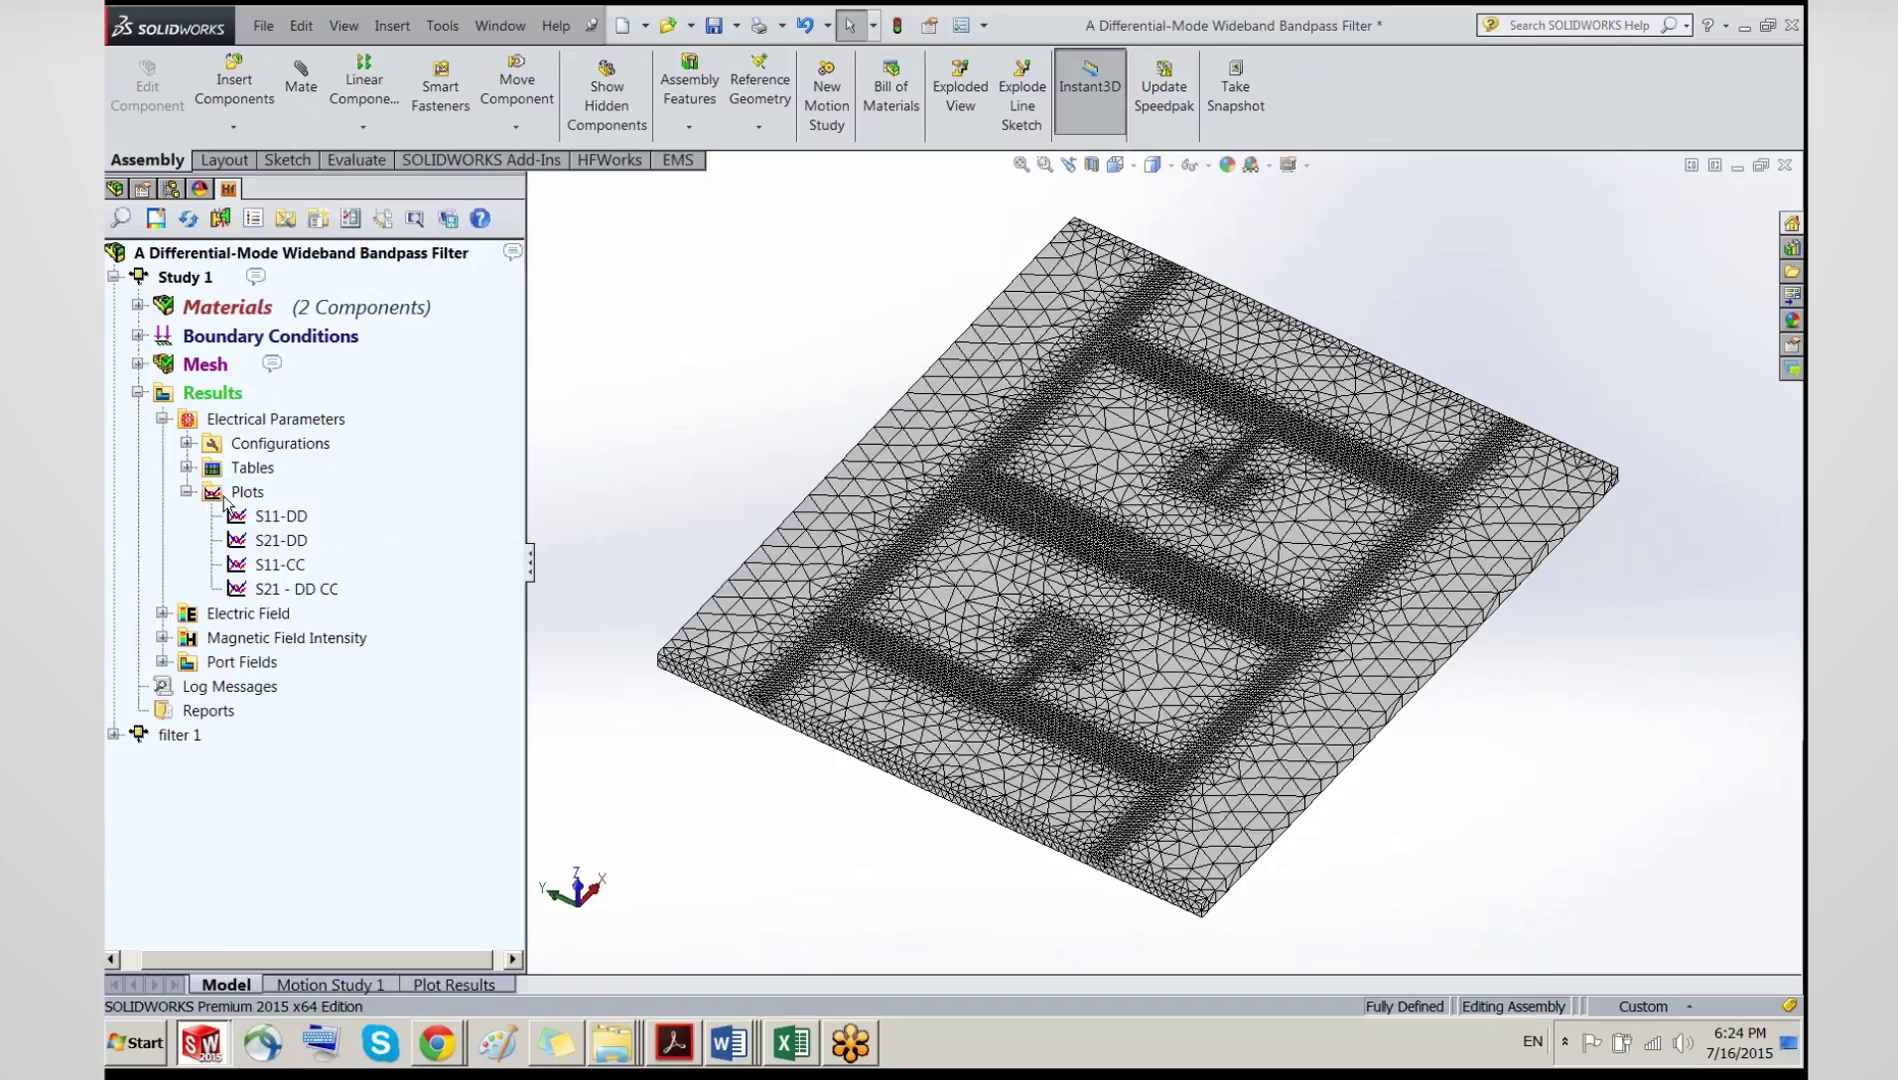
right_click(222, 494)
left_click(286, 517)
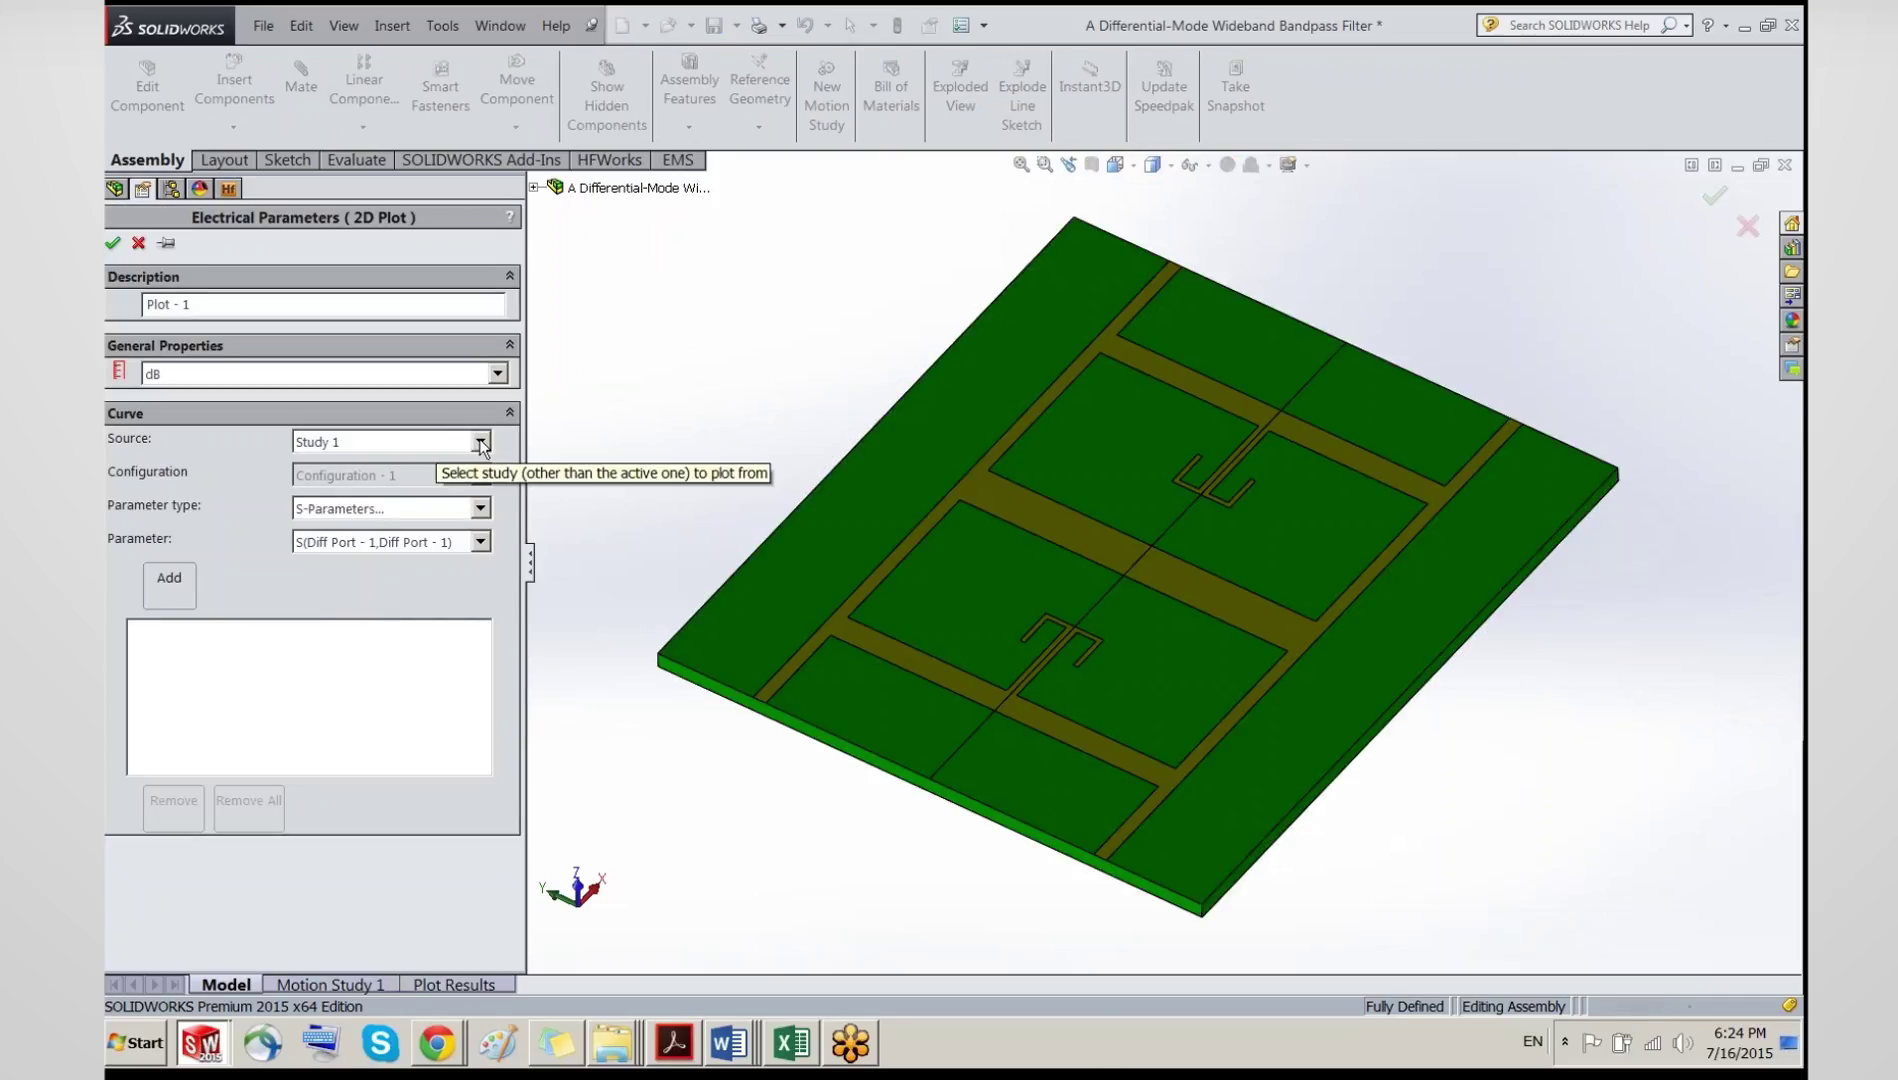
left_click(480, 509)
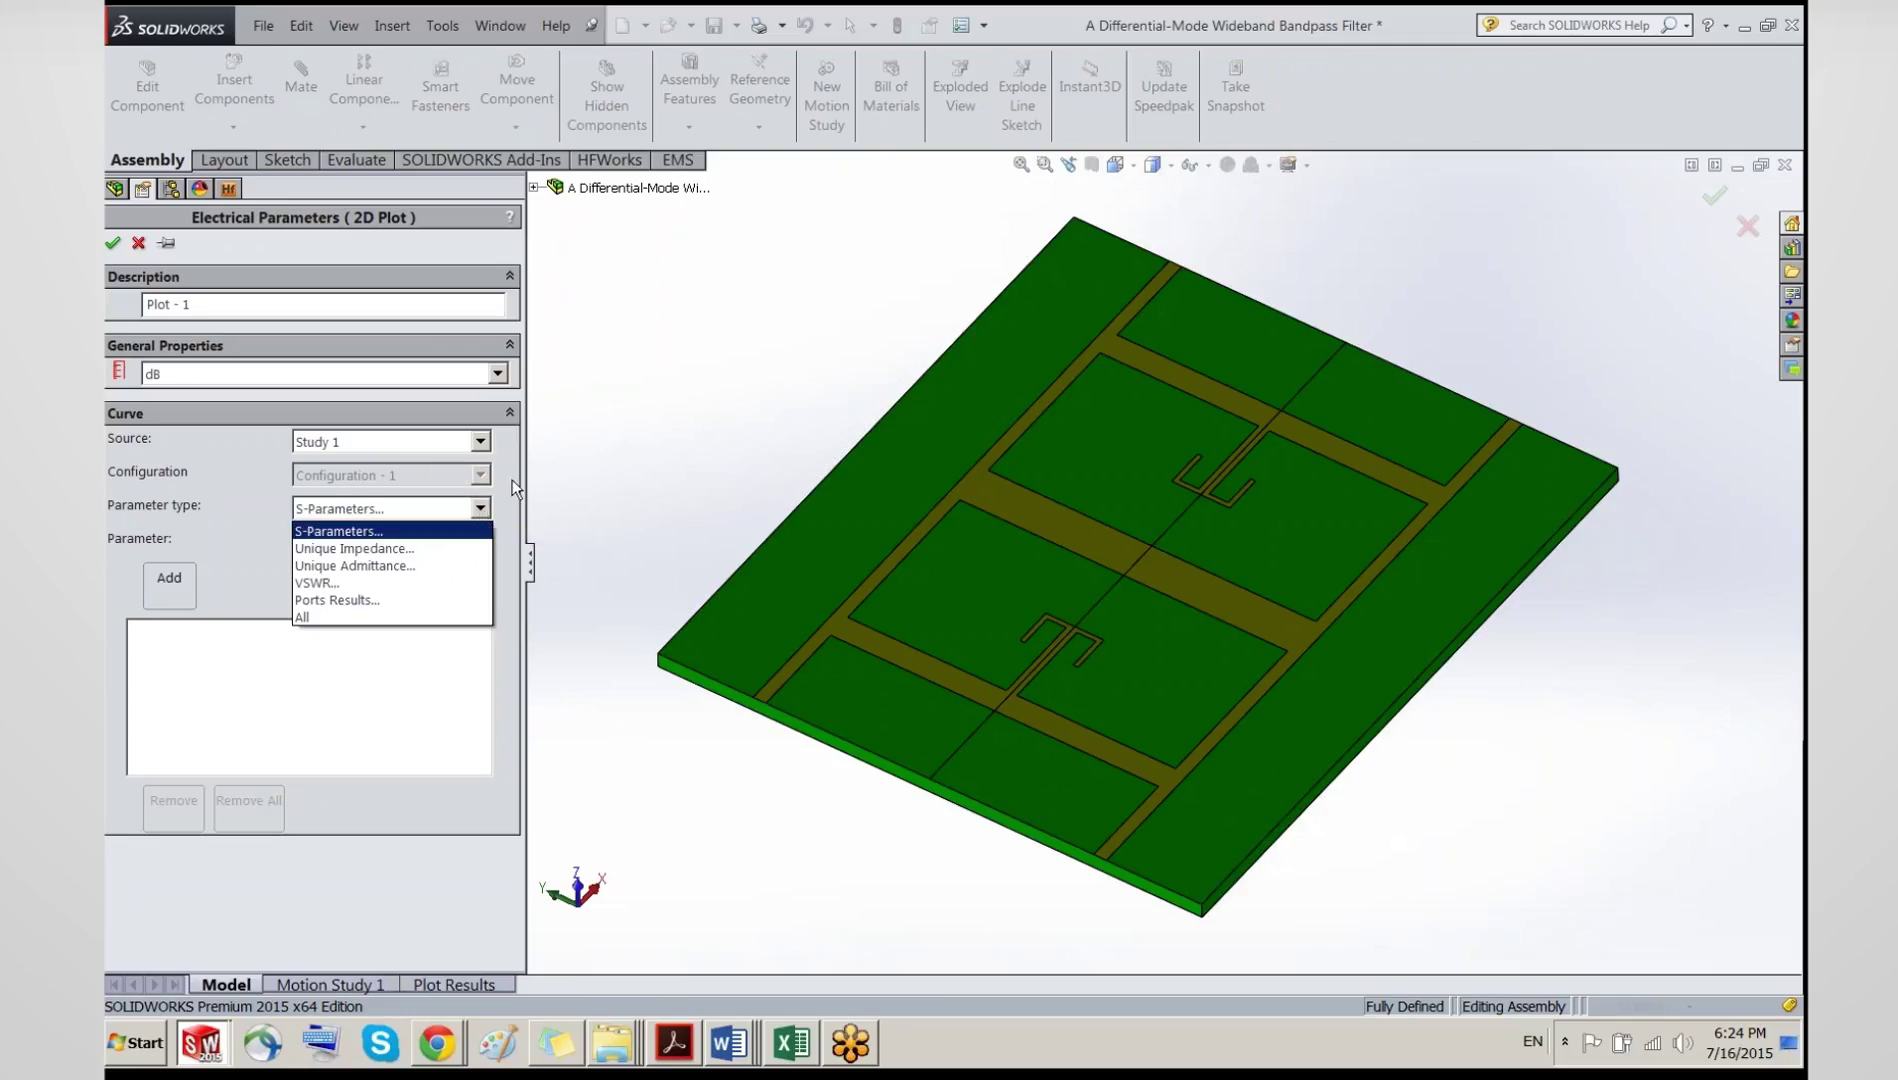
left_click(512, 488)
left_click(481, 542)
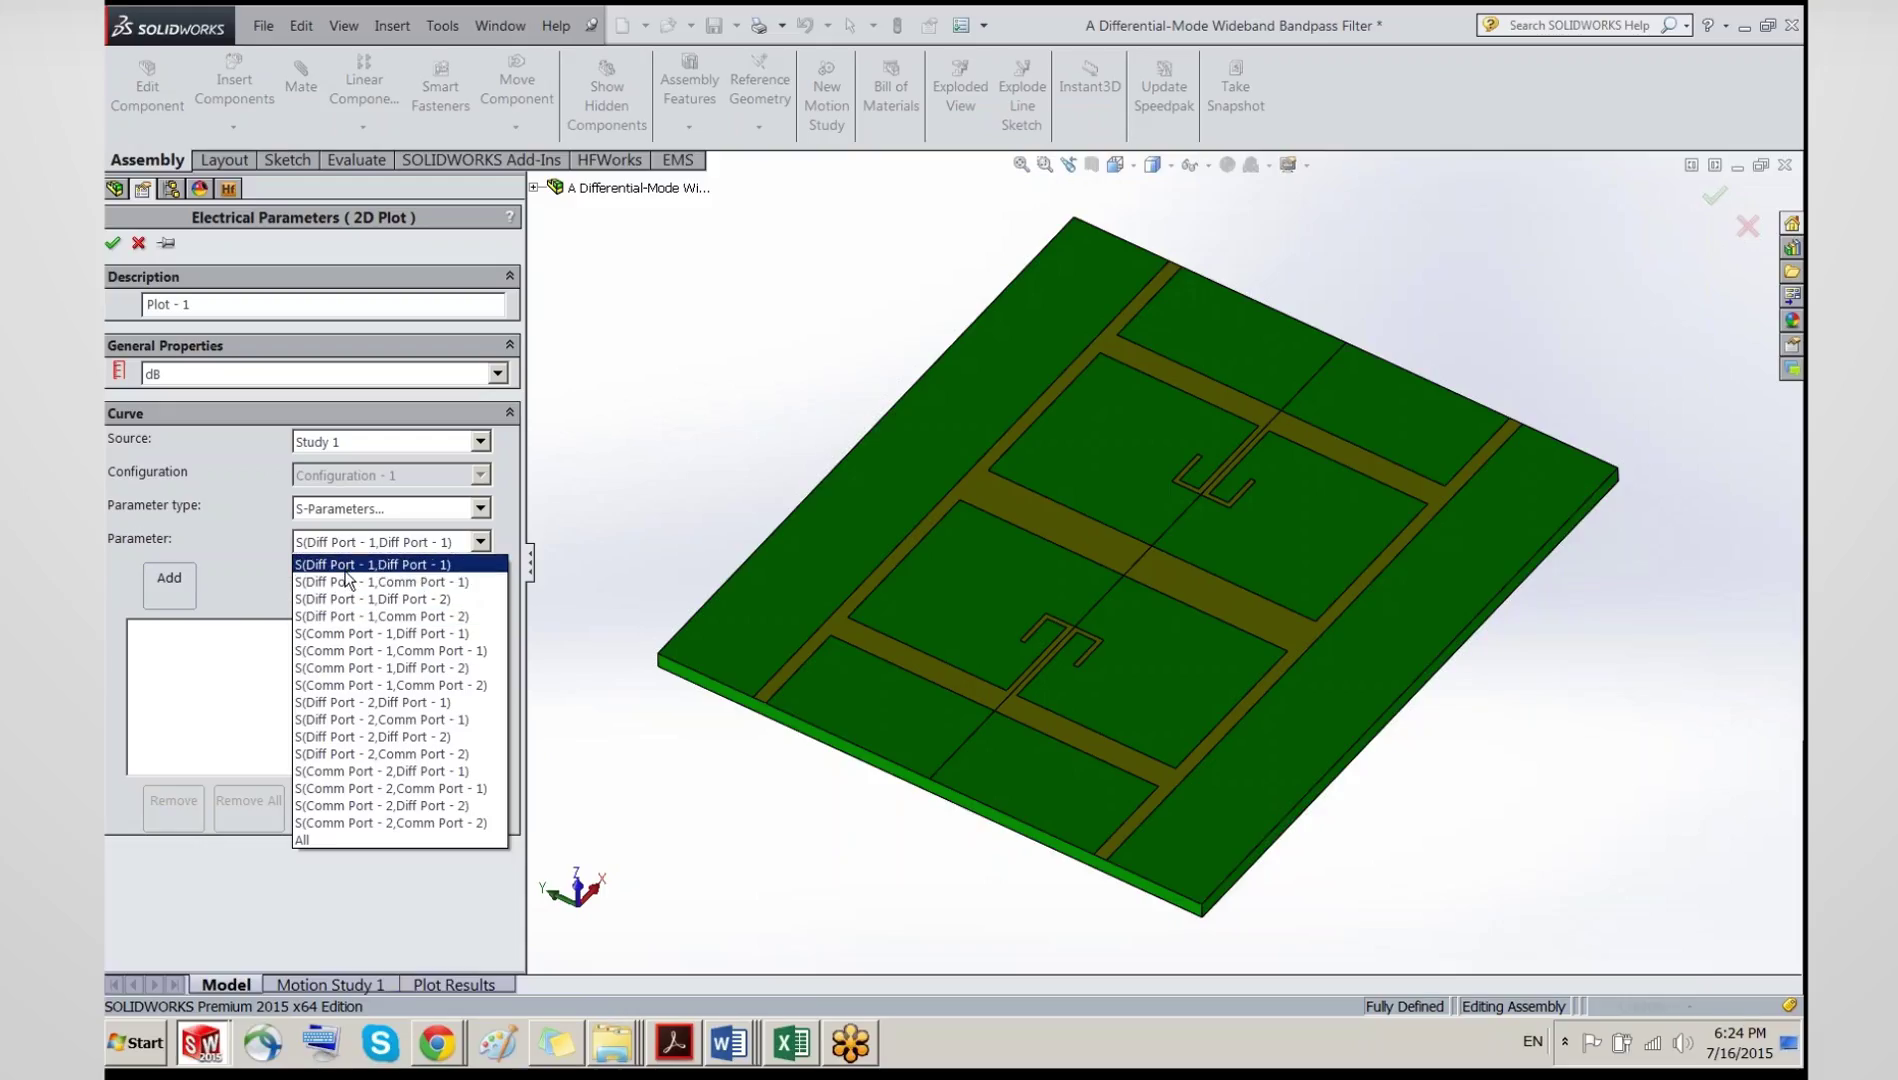
left_click(346, 566)
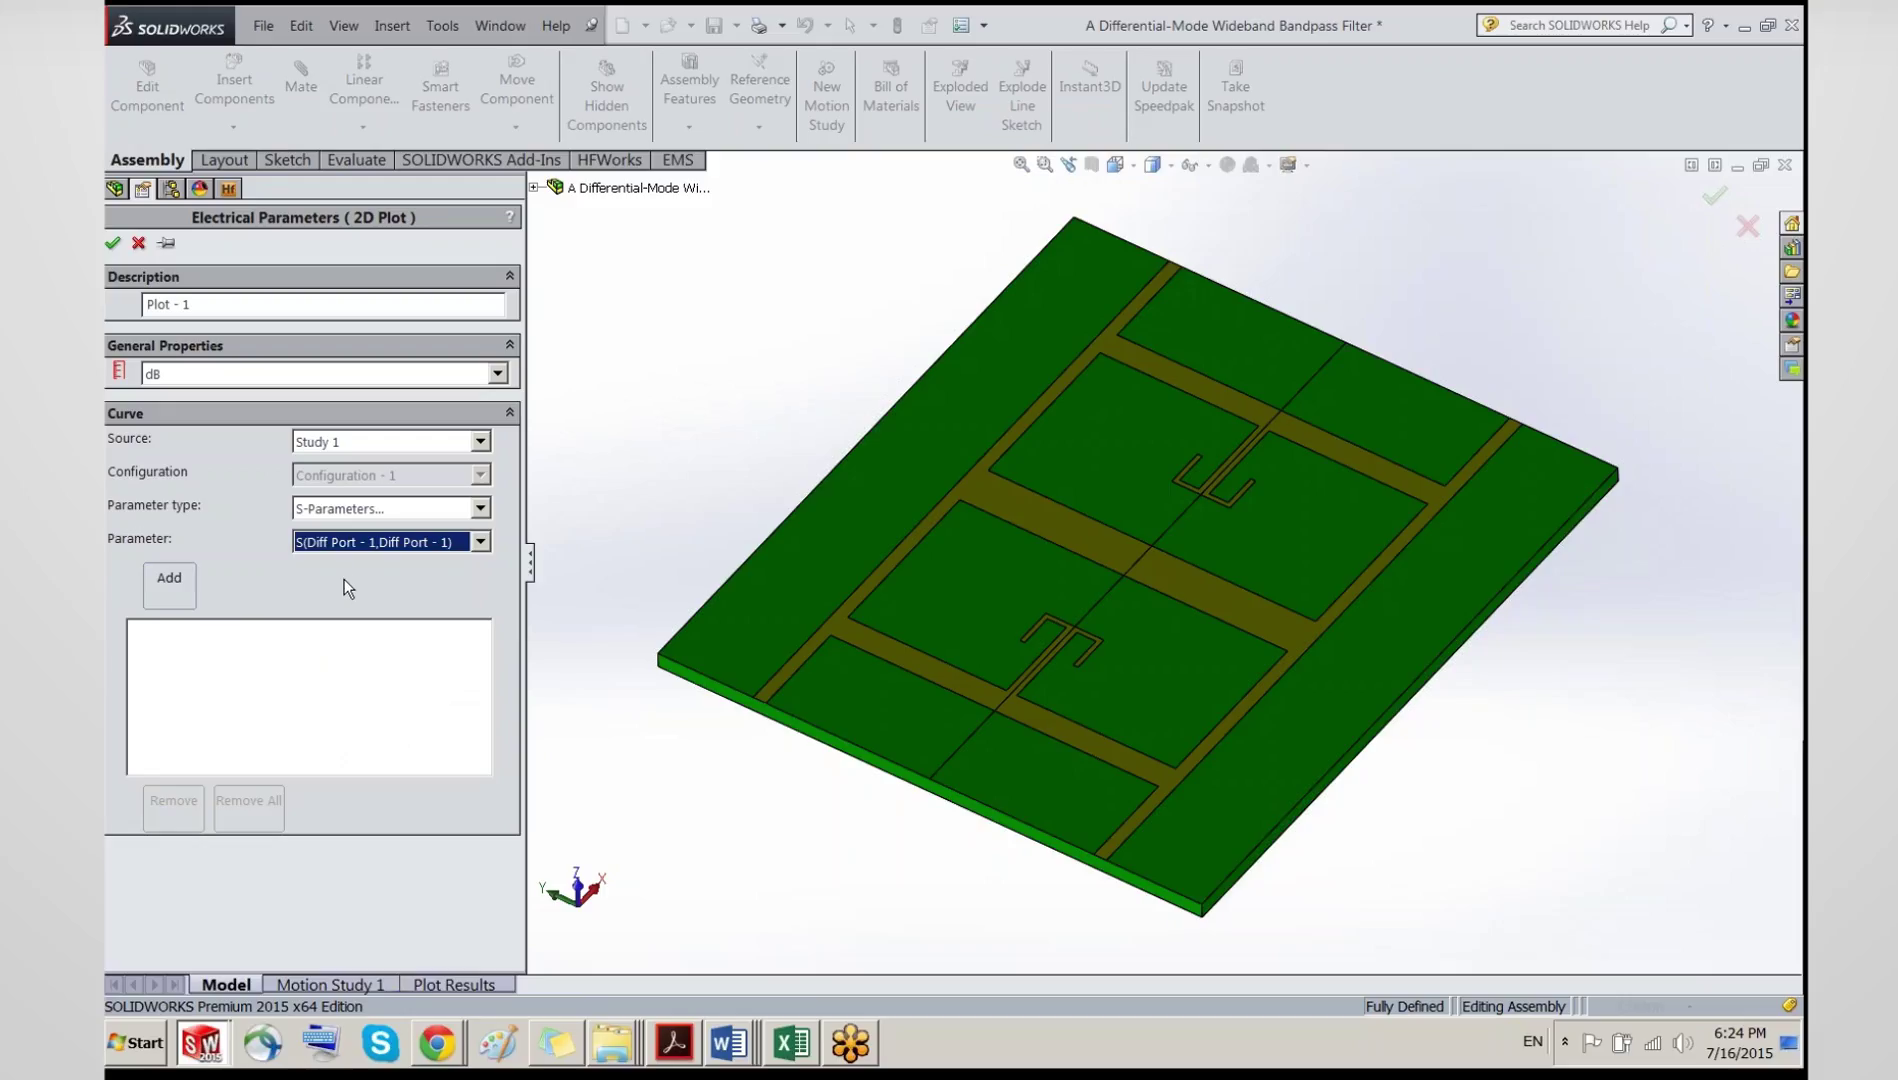
left_click(158, 600)
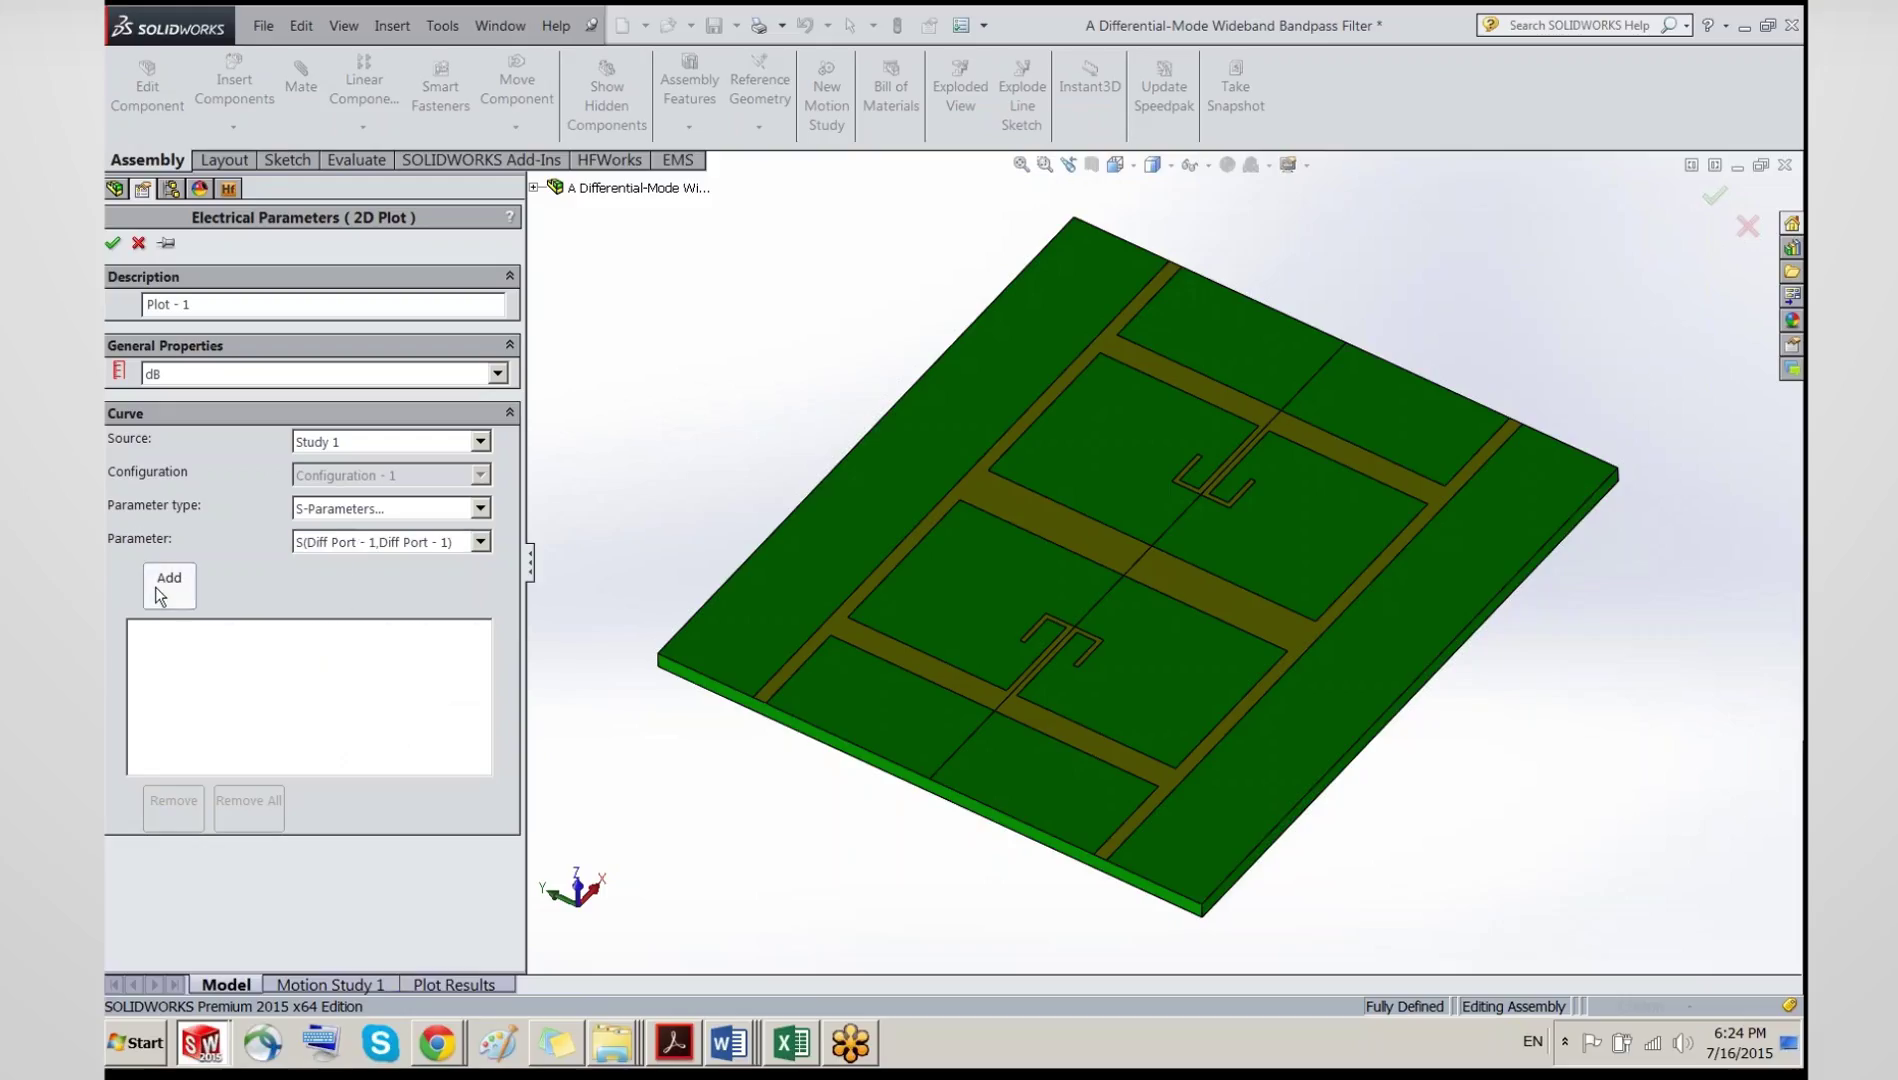
Step: Add the S(Comm Port - 1,Comm Port - 2) curve to the 2D plot and generate the chart
left_click(481, 543)
left_click(455, 655)
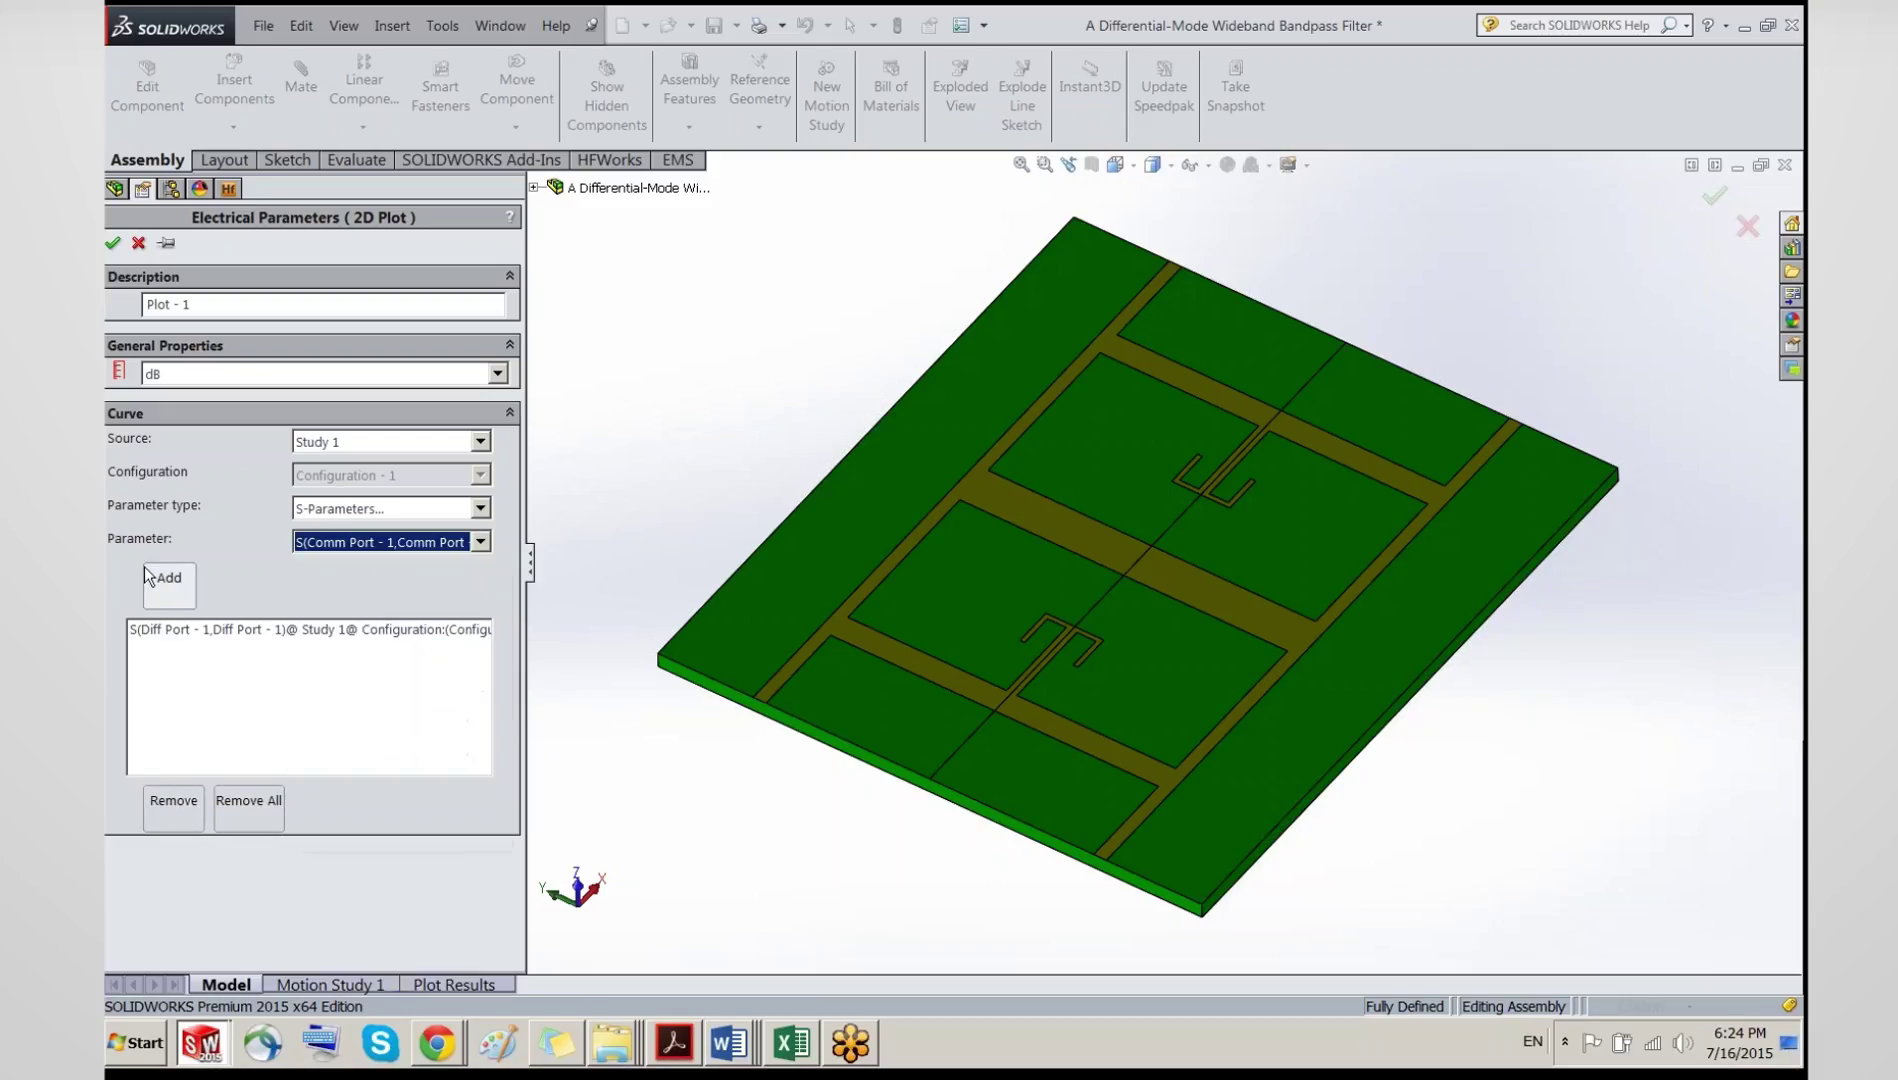
left_click(163, 584)
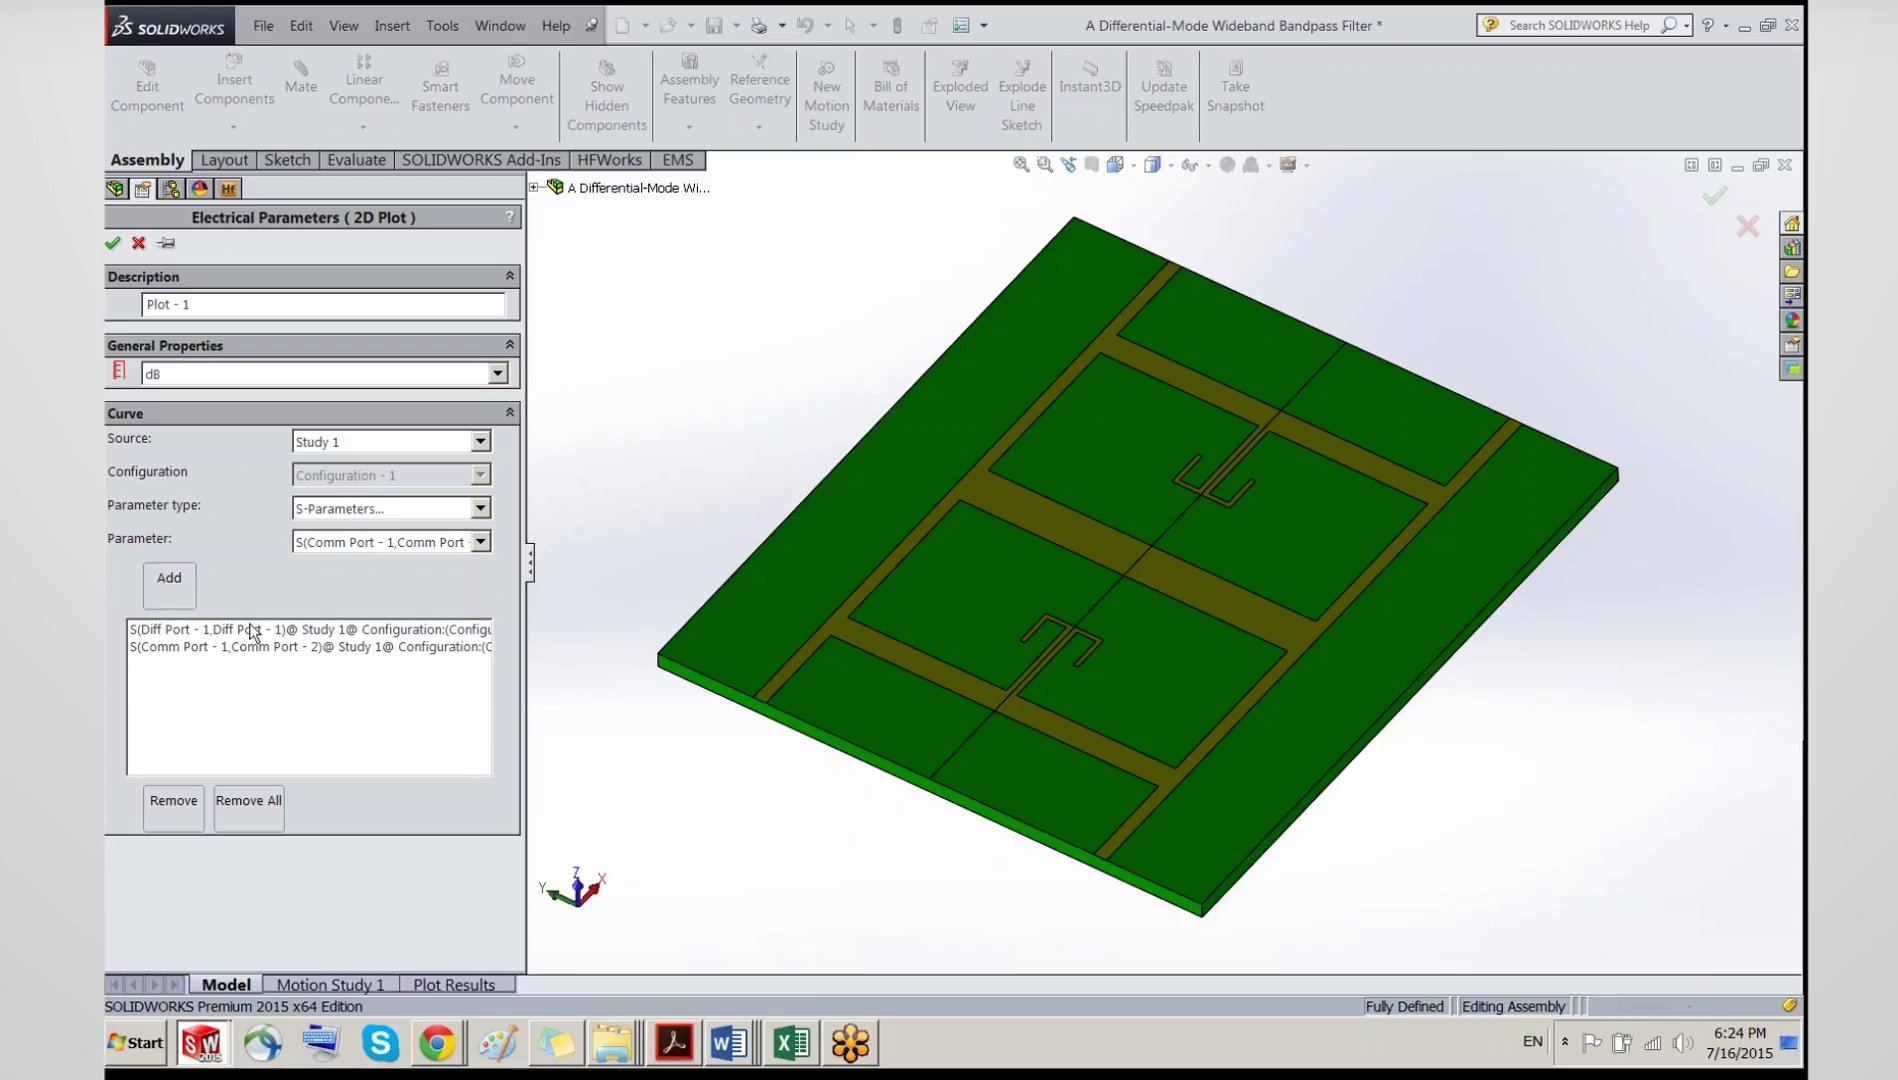
left_click(113, 243)
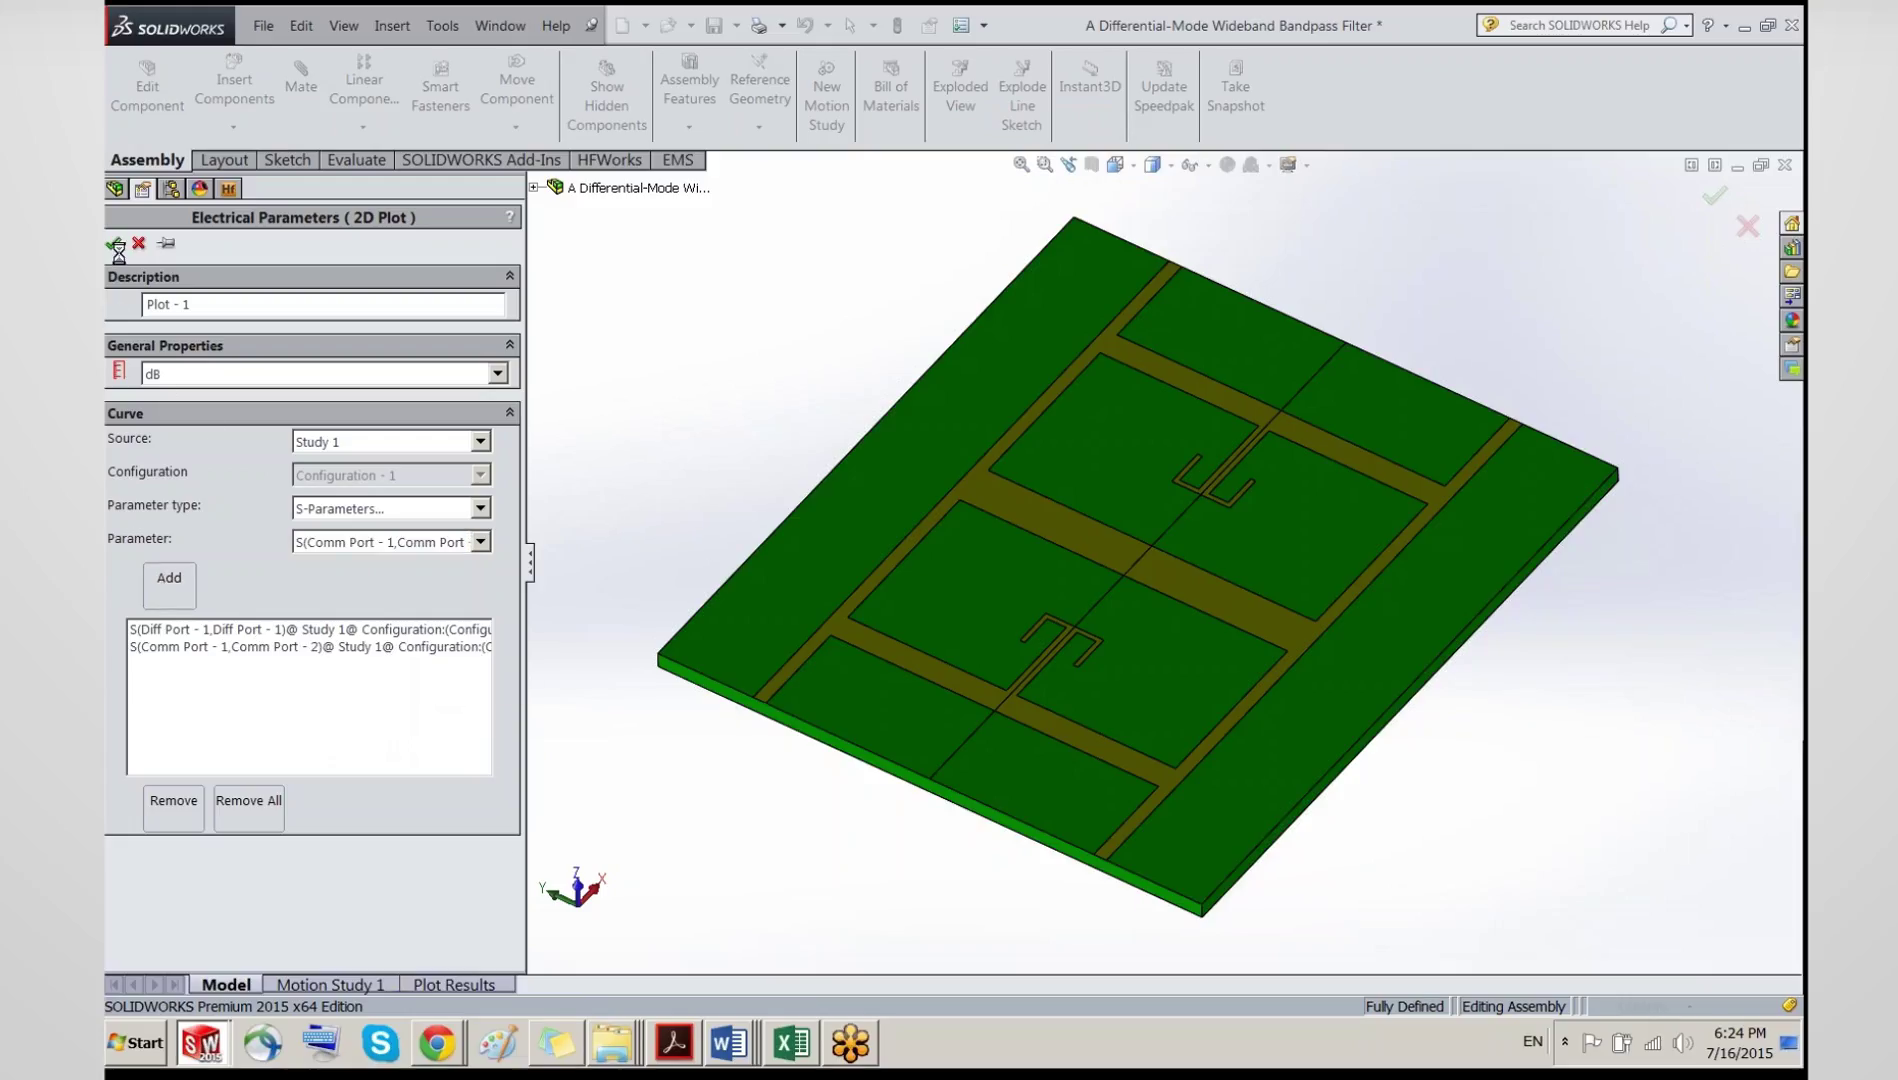
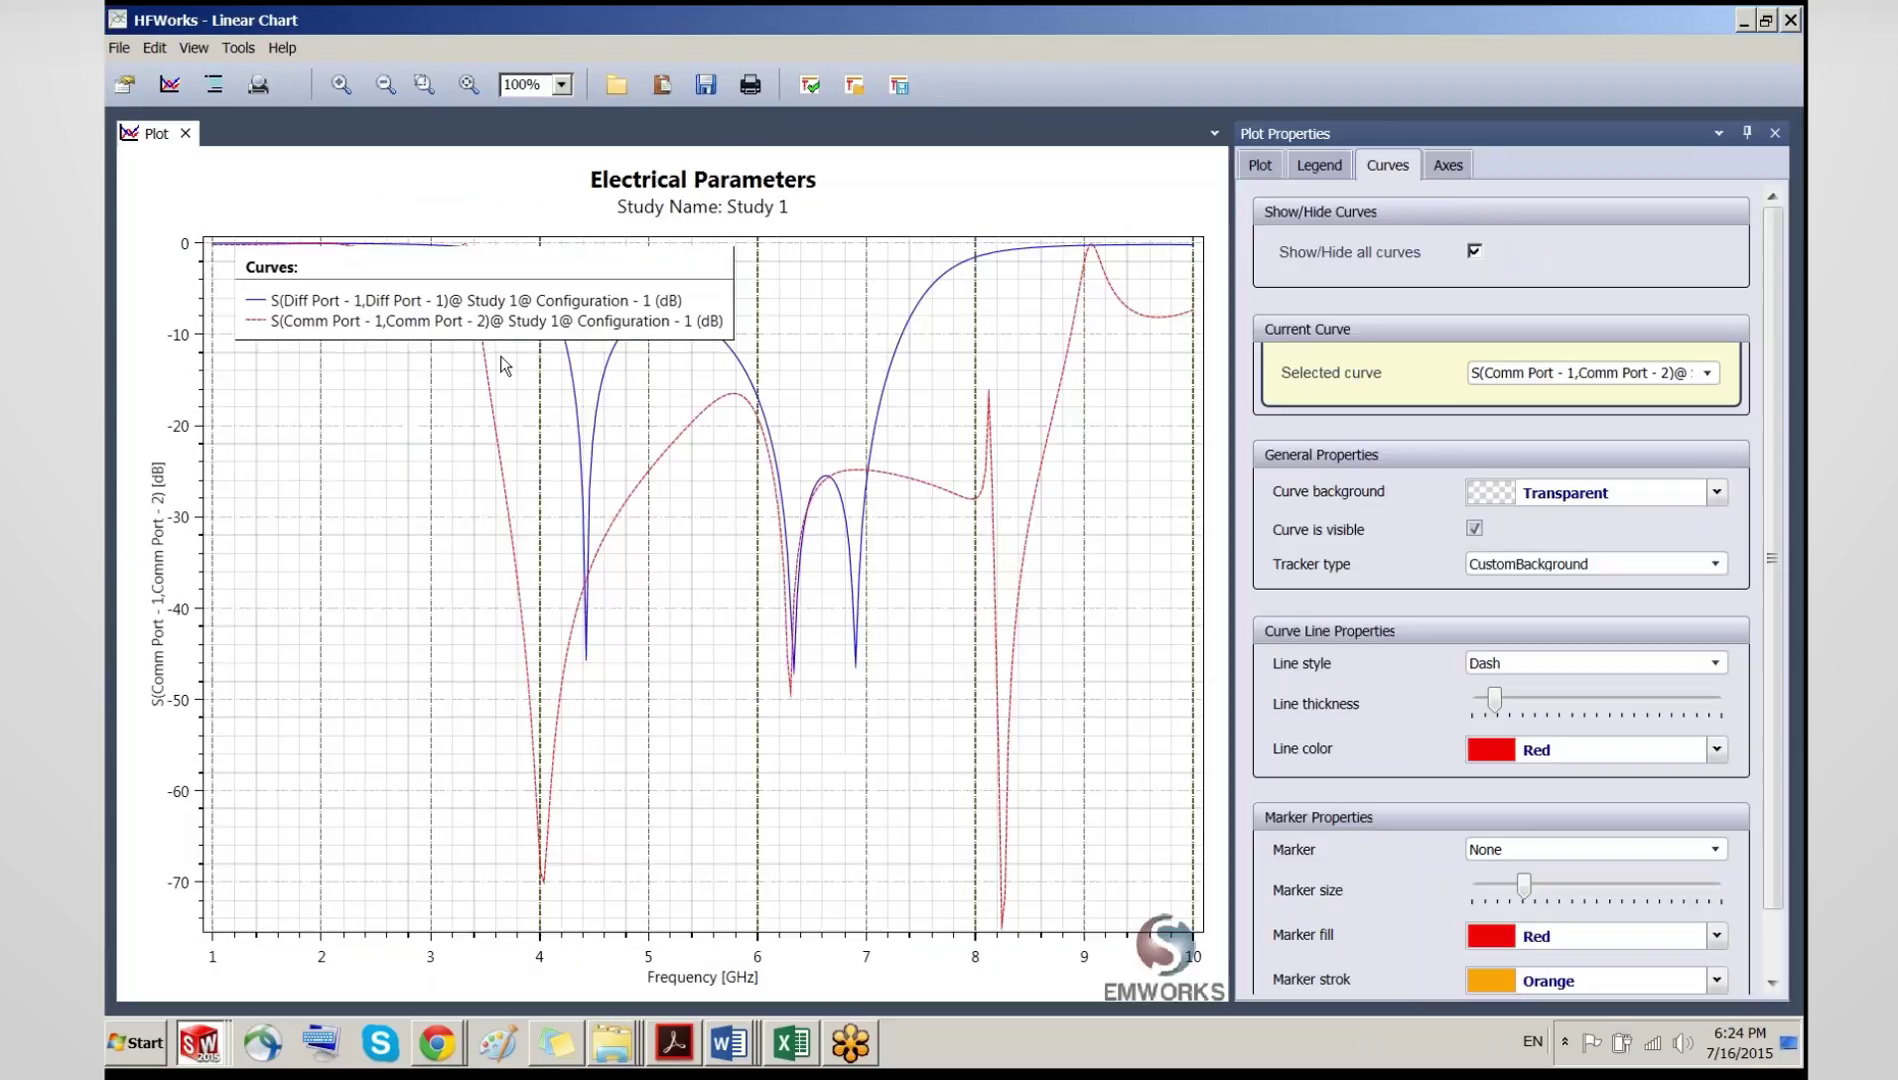
Step: Move the legend down to the chart's lower part, clear of the upper curves, and examine both S-parameter curves
left_click_drag(375, 311, 375, 839)
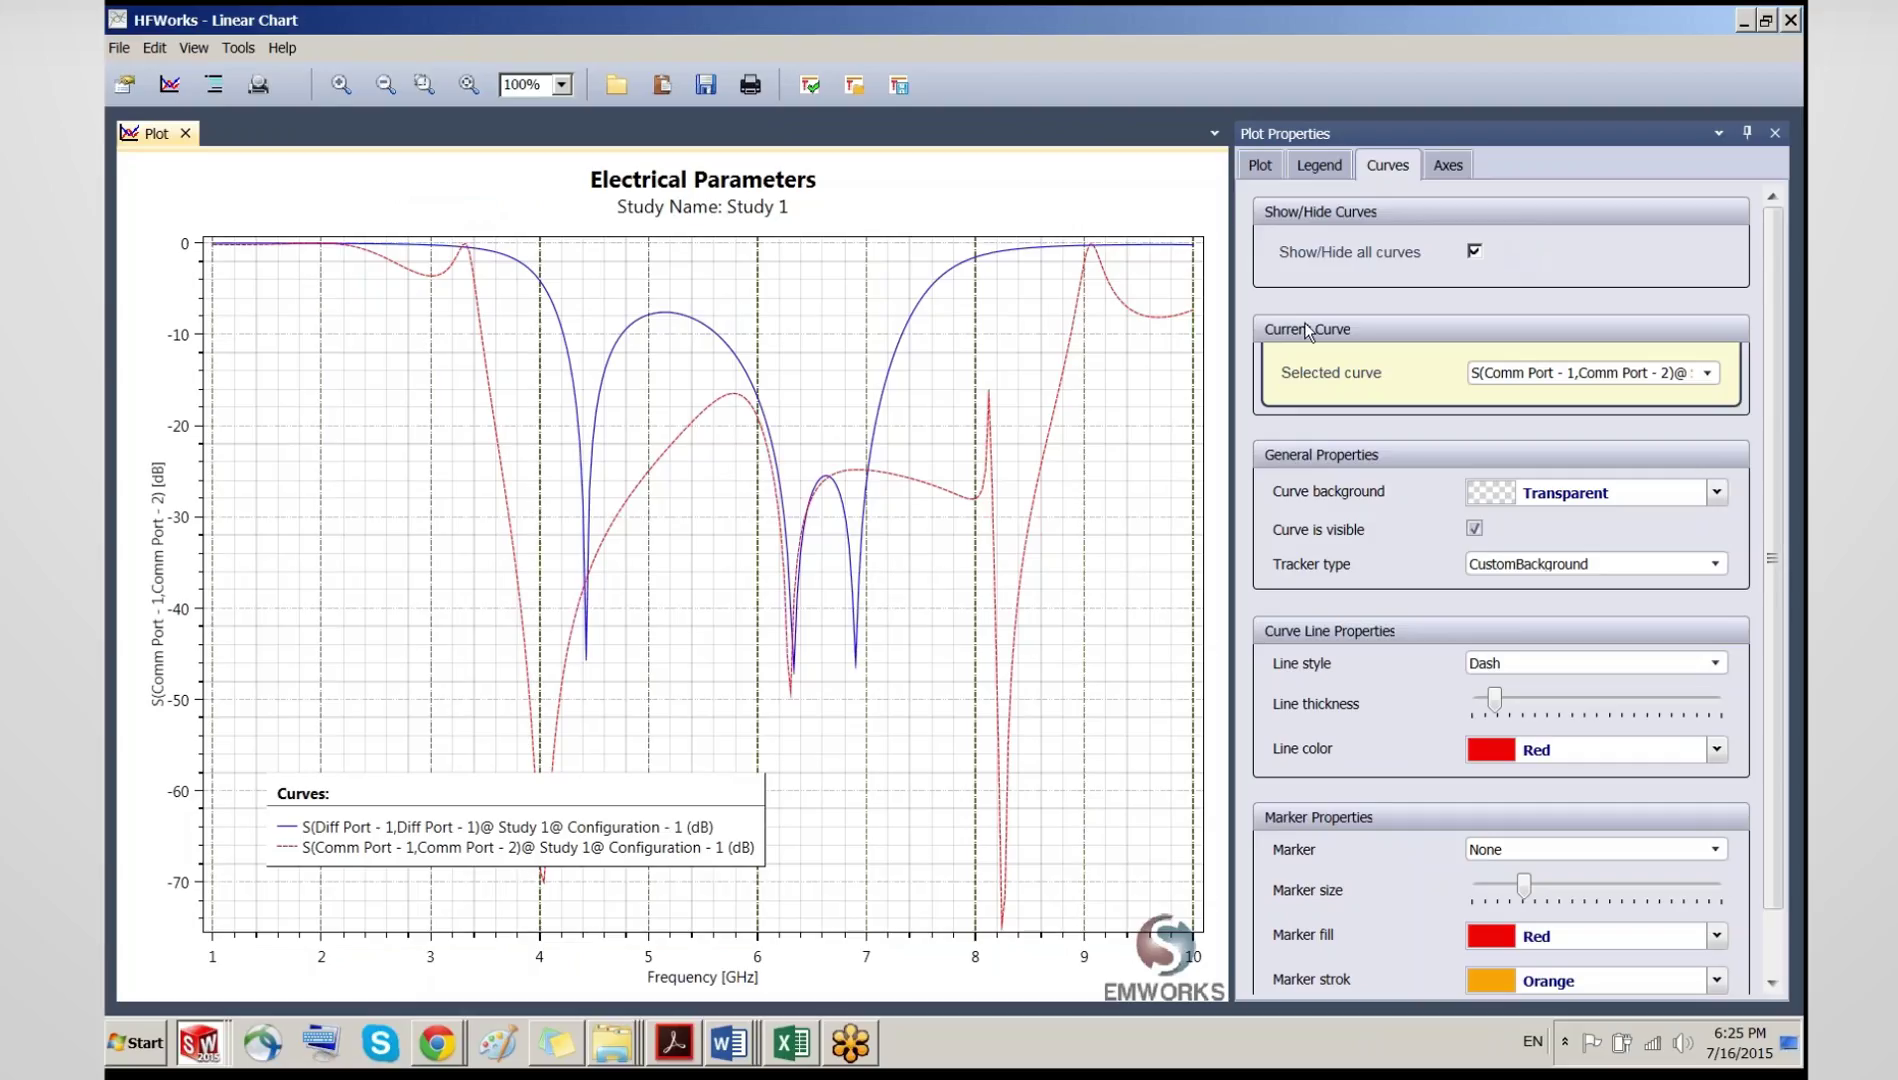
double_click(1329, 25)
left_click_drag(1329, 25, 1140, 90)
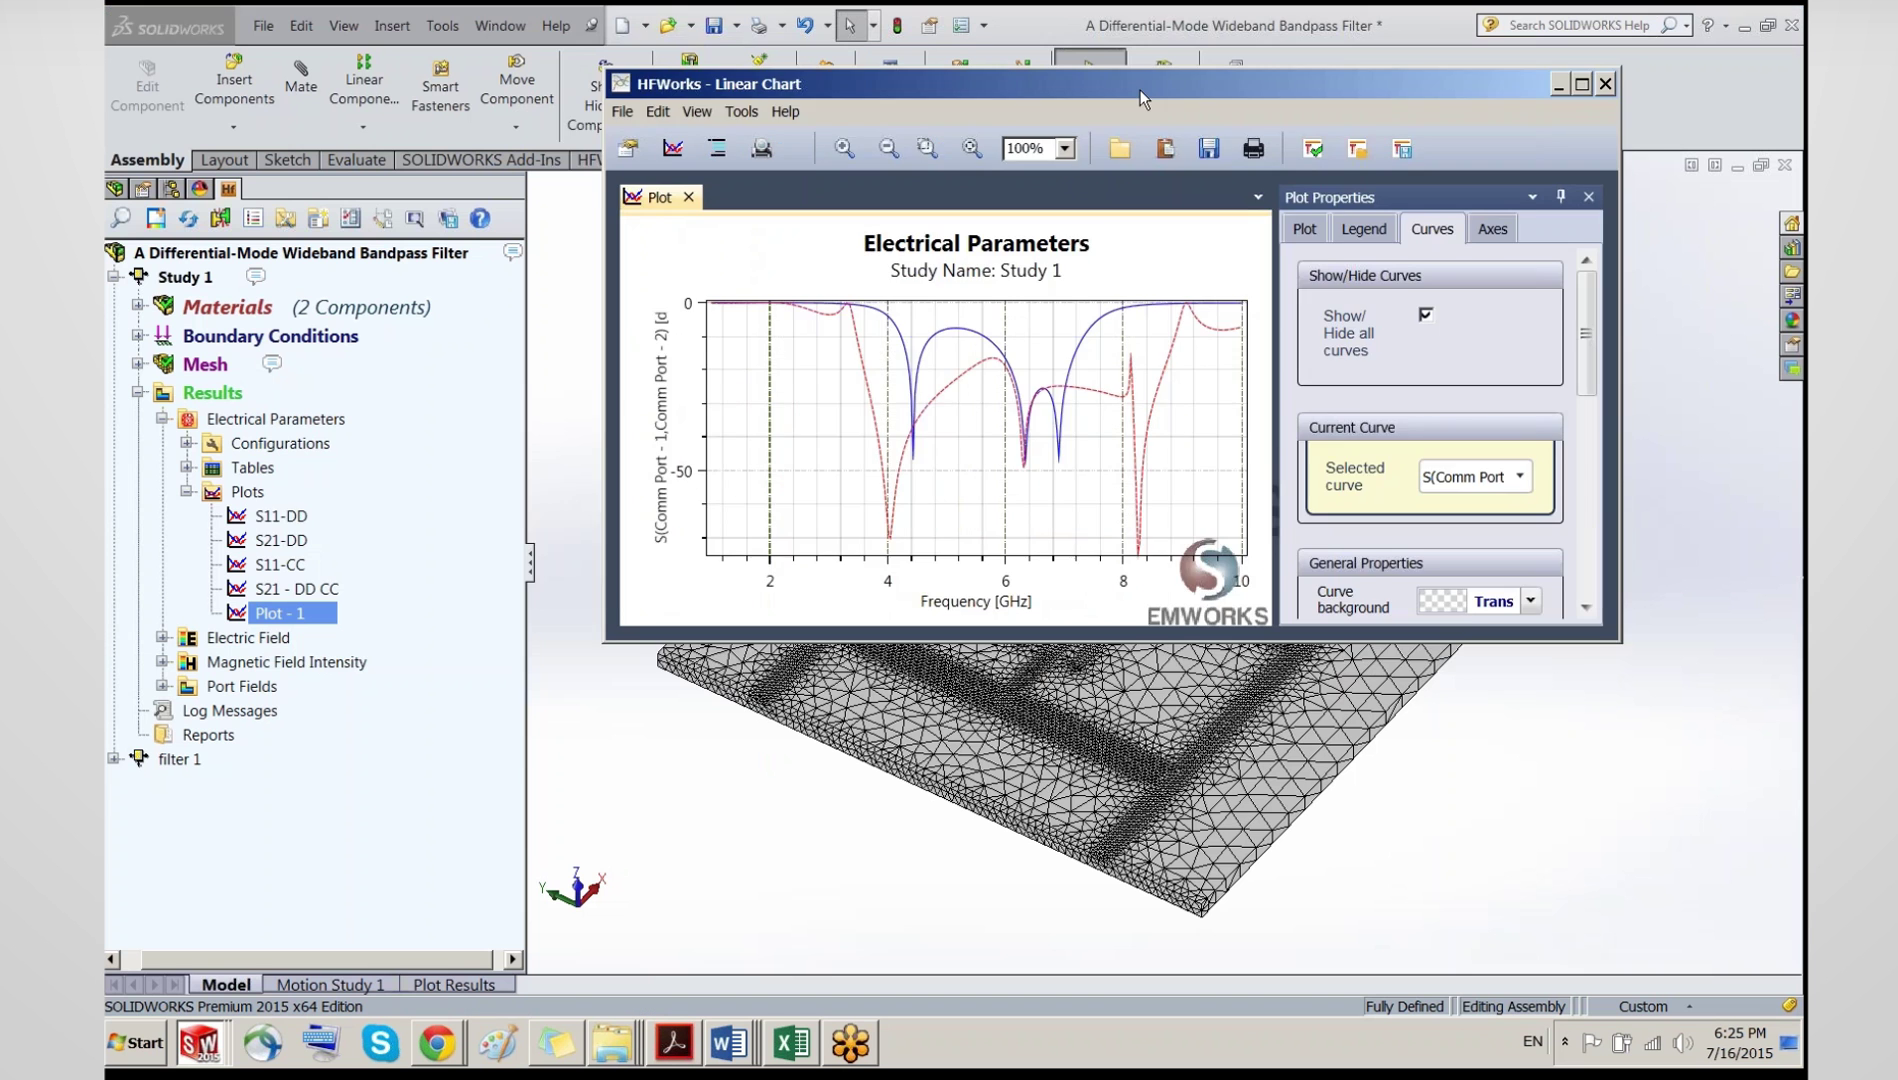
Step: Open the saved S11-DD plot at full size and examine its curve with the legend moved off the upper section
left_click(282, 516)
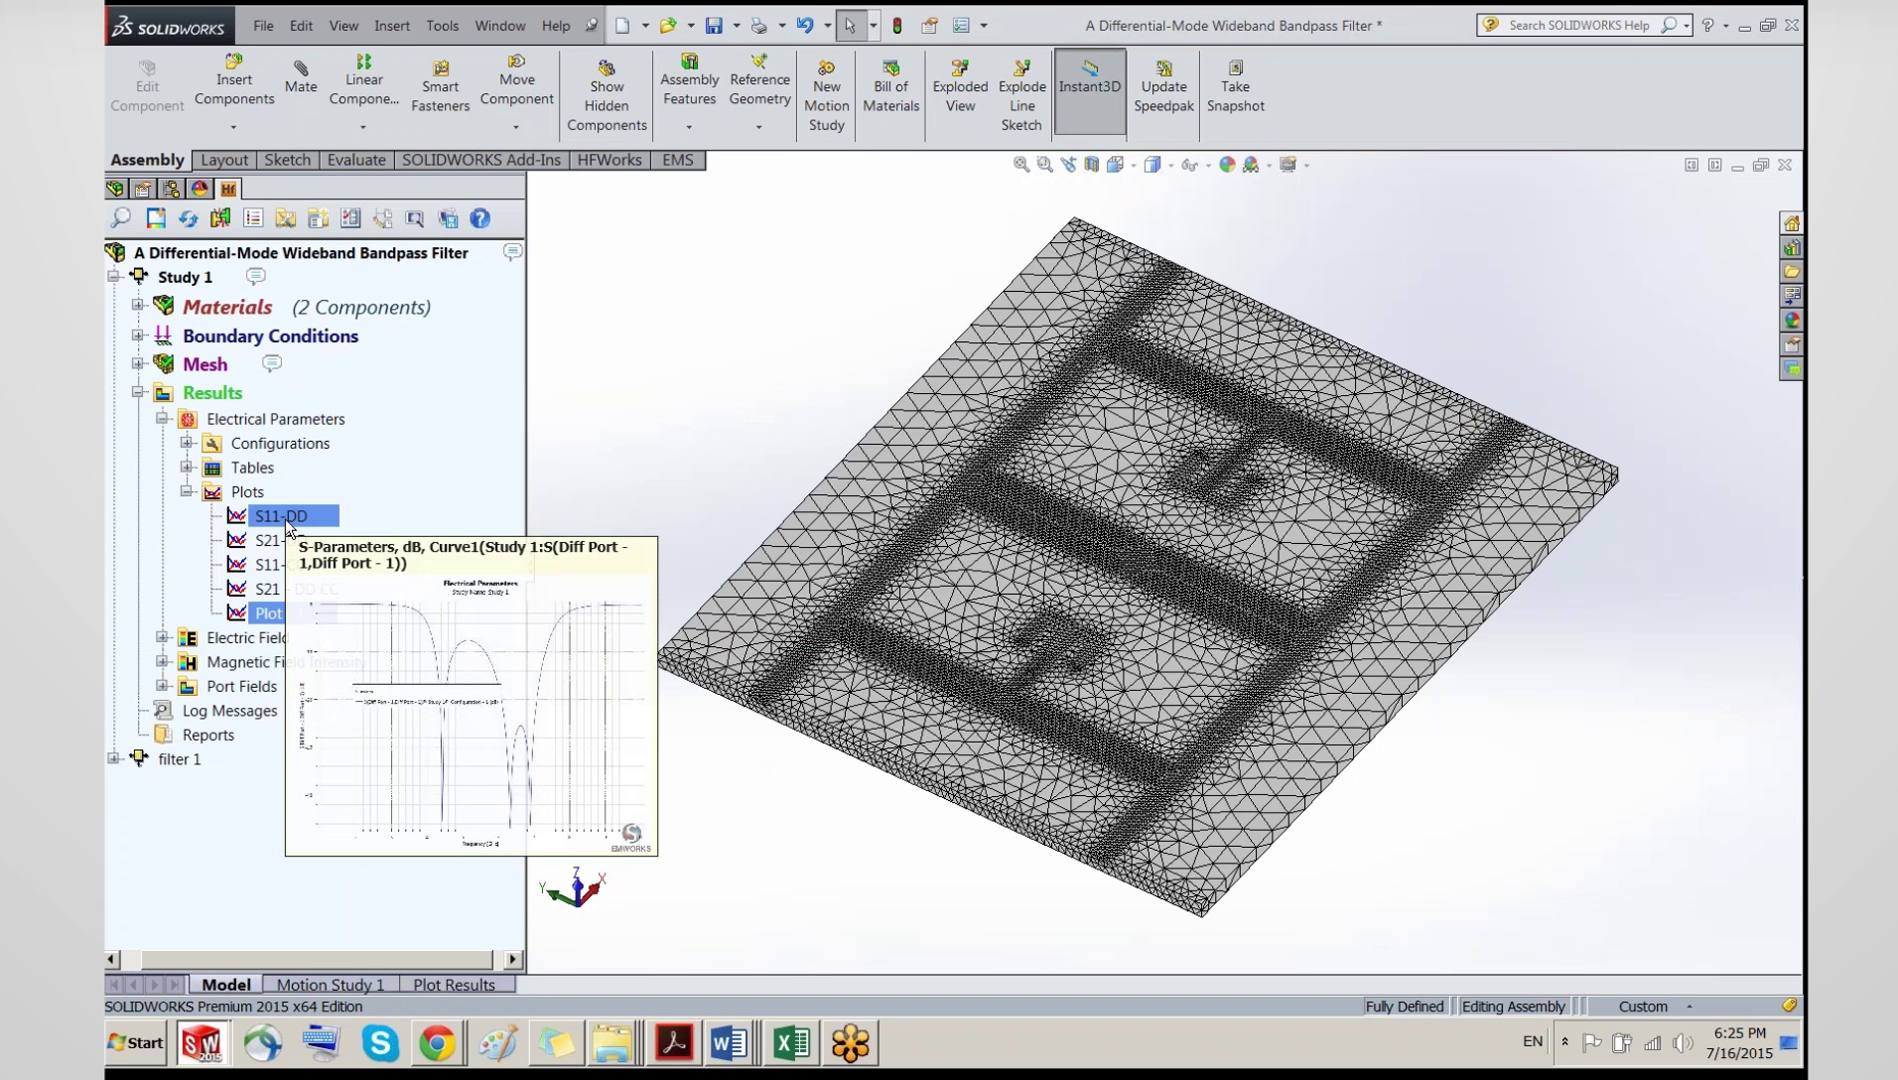
double_click(285, 519)
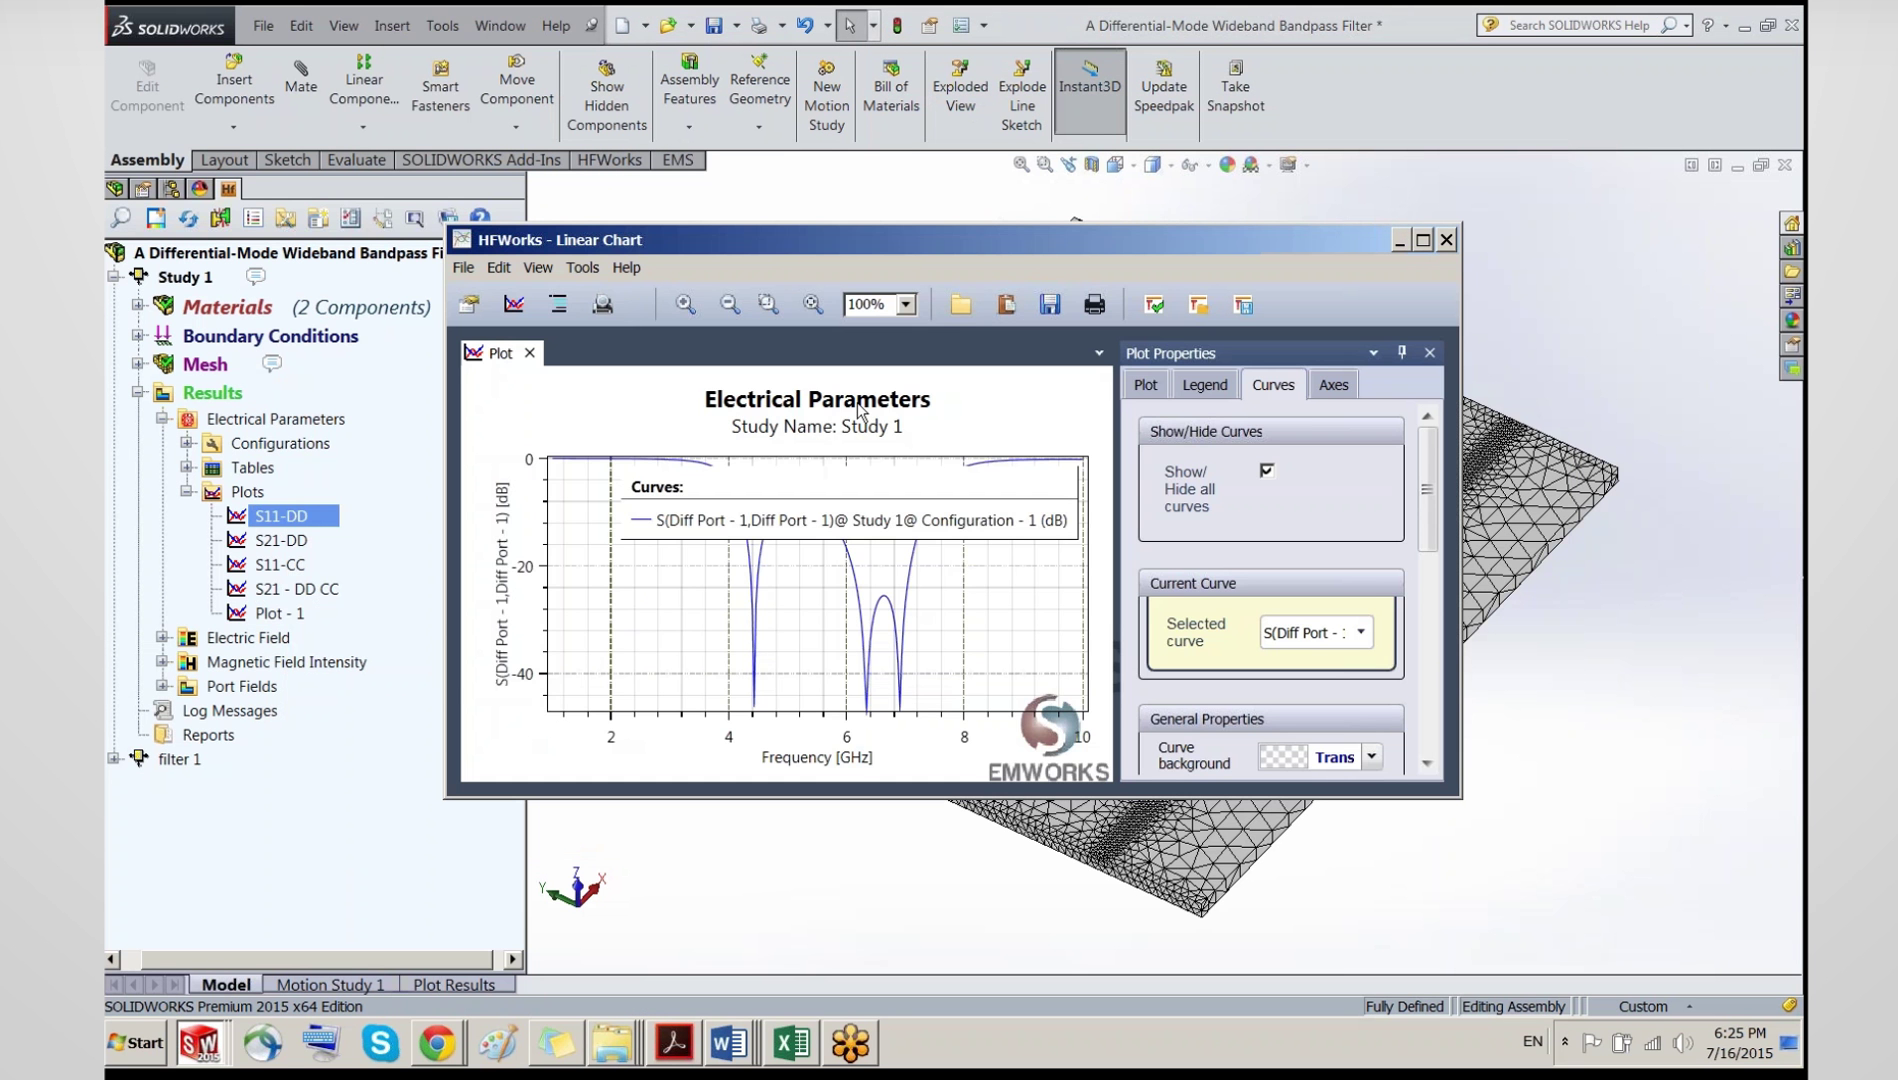
left_click(1421, 239)
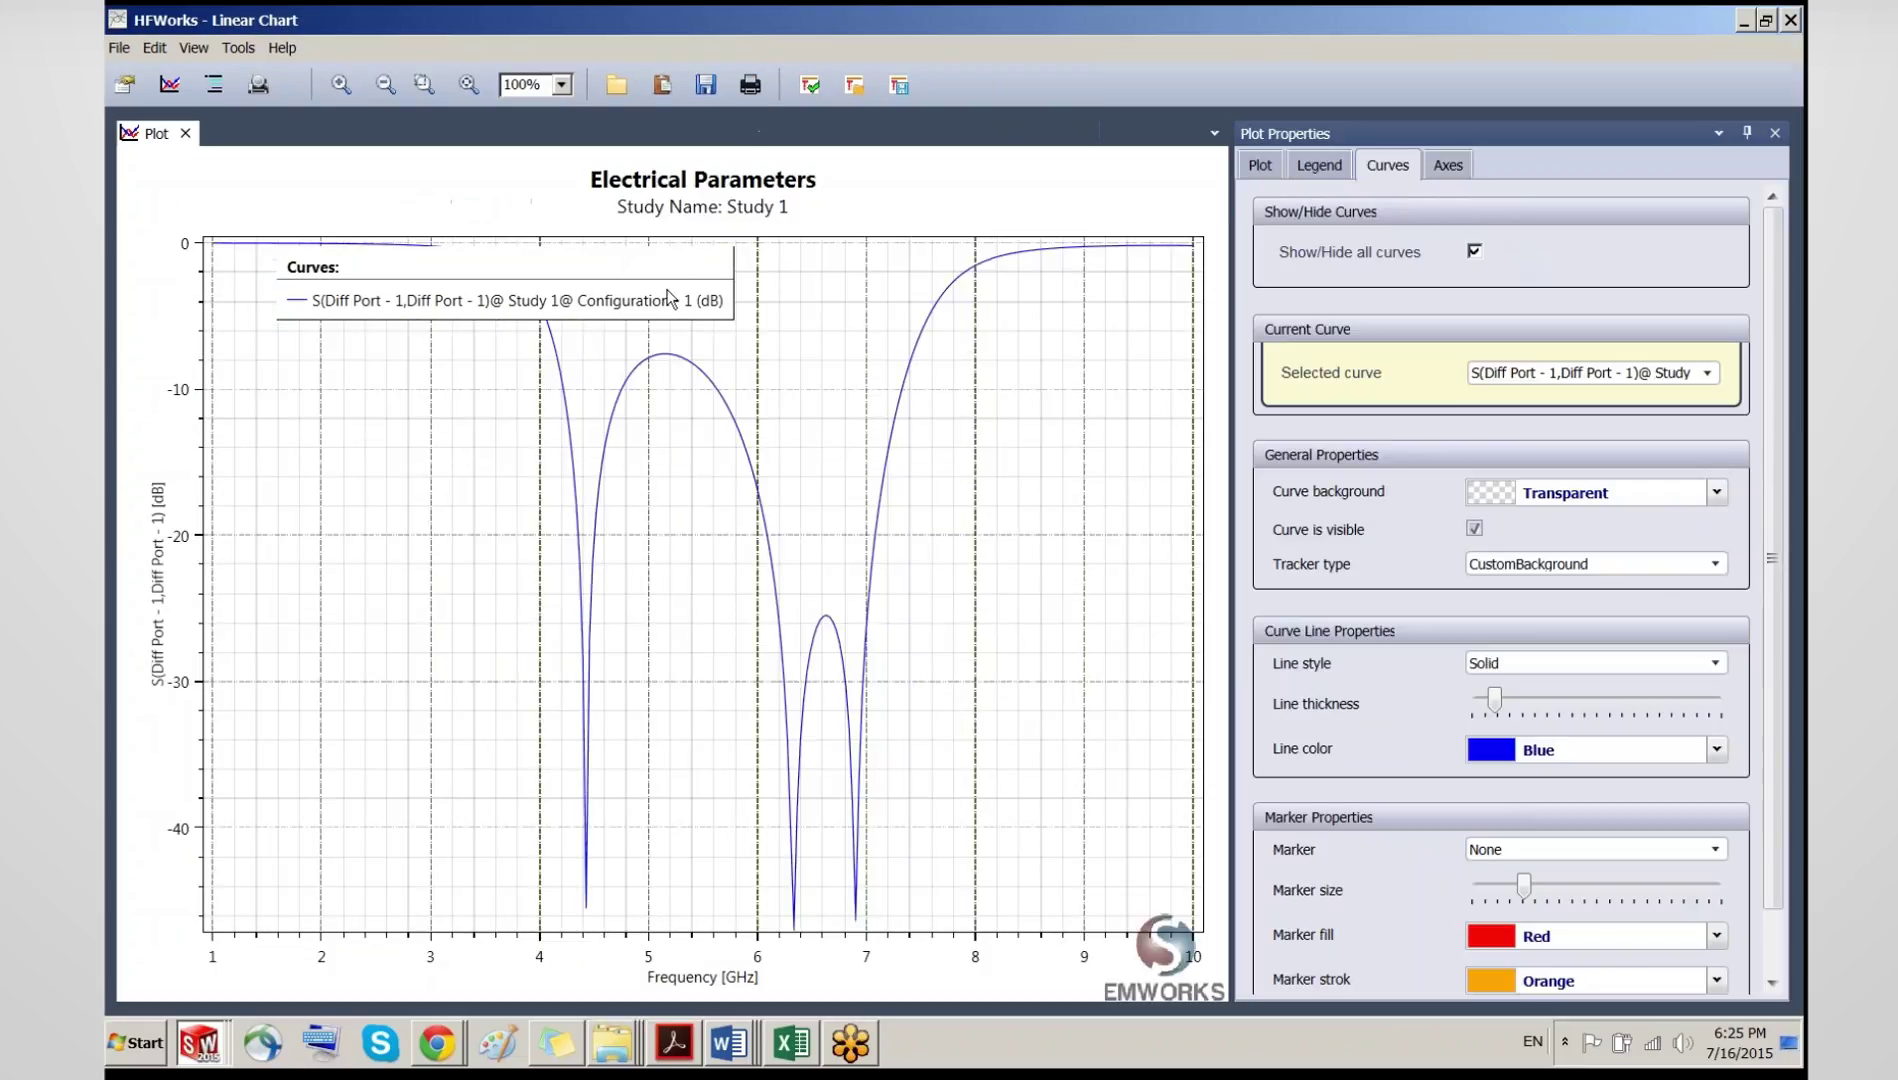
left_click_drag(652, 282, 501, 640)
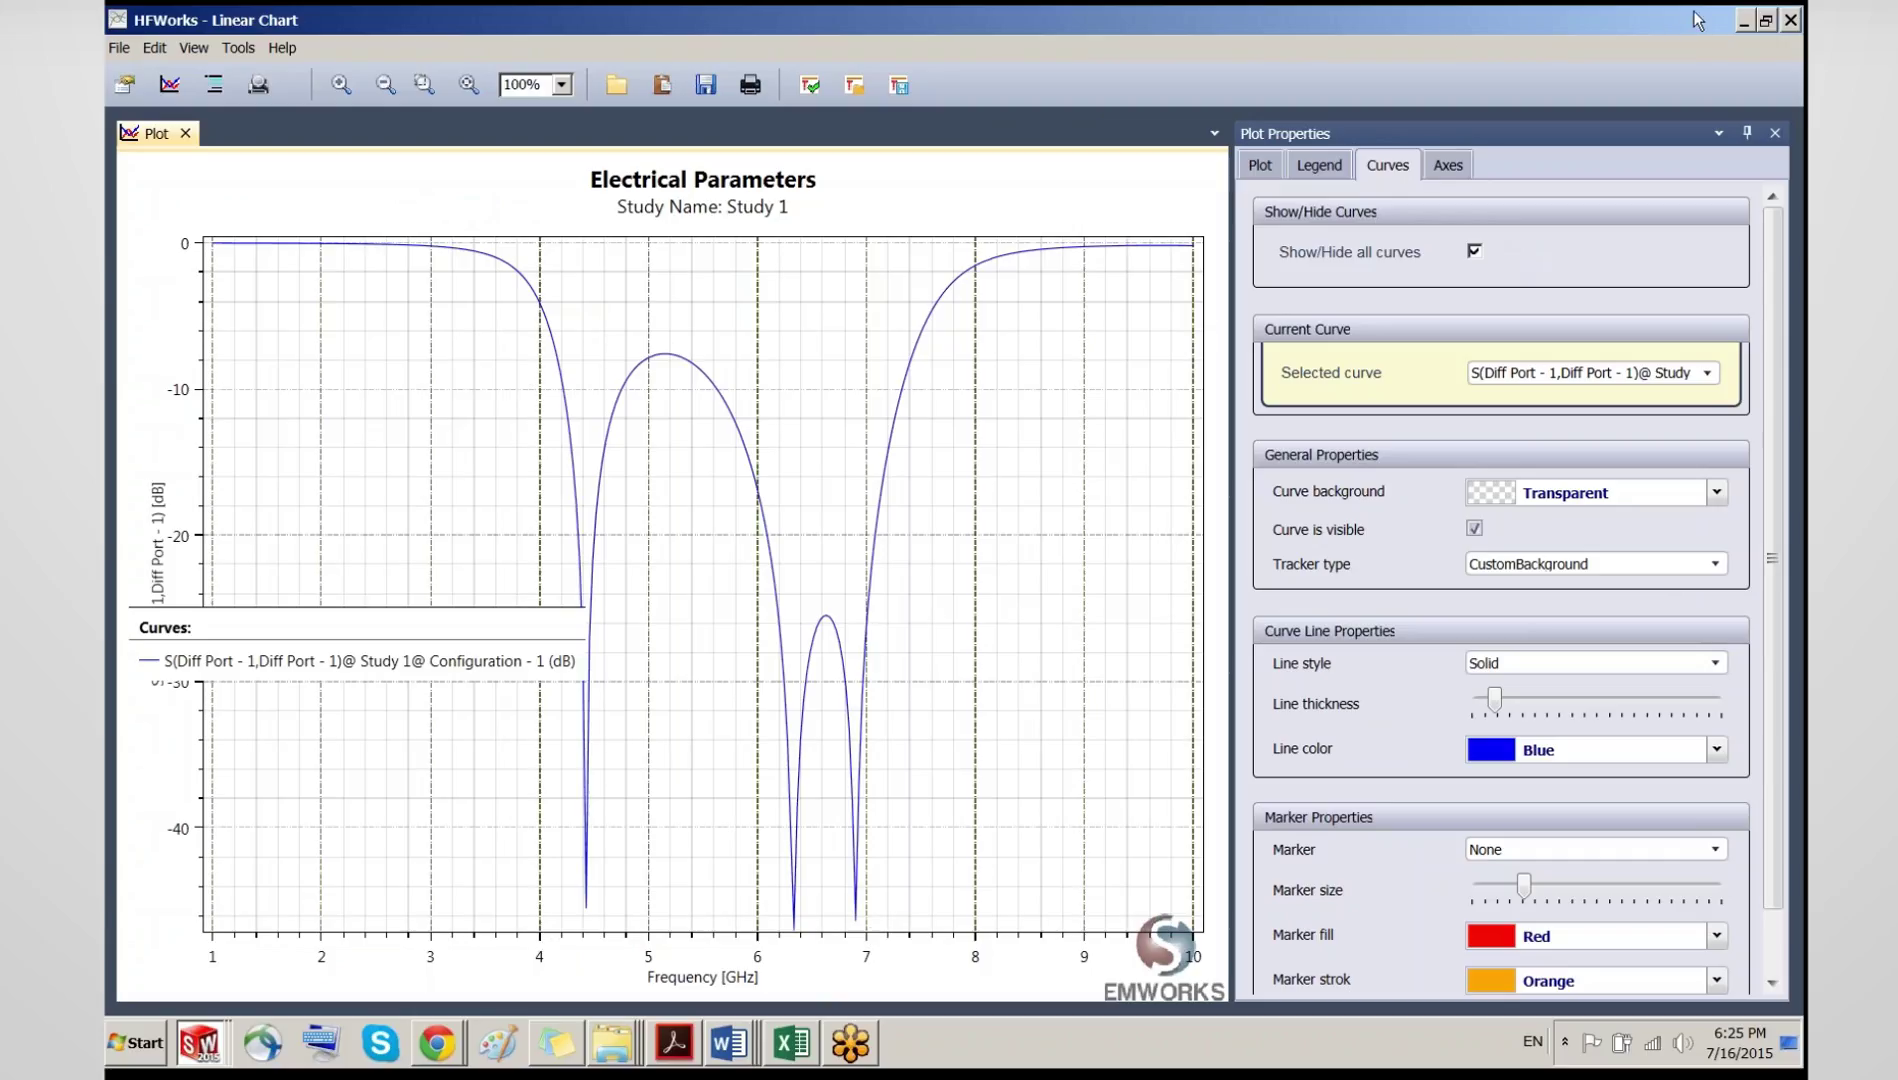
double_click(1429, 30)
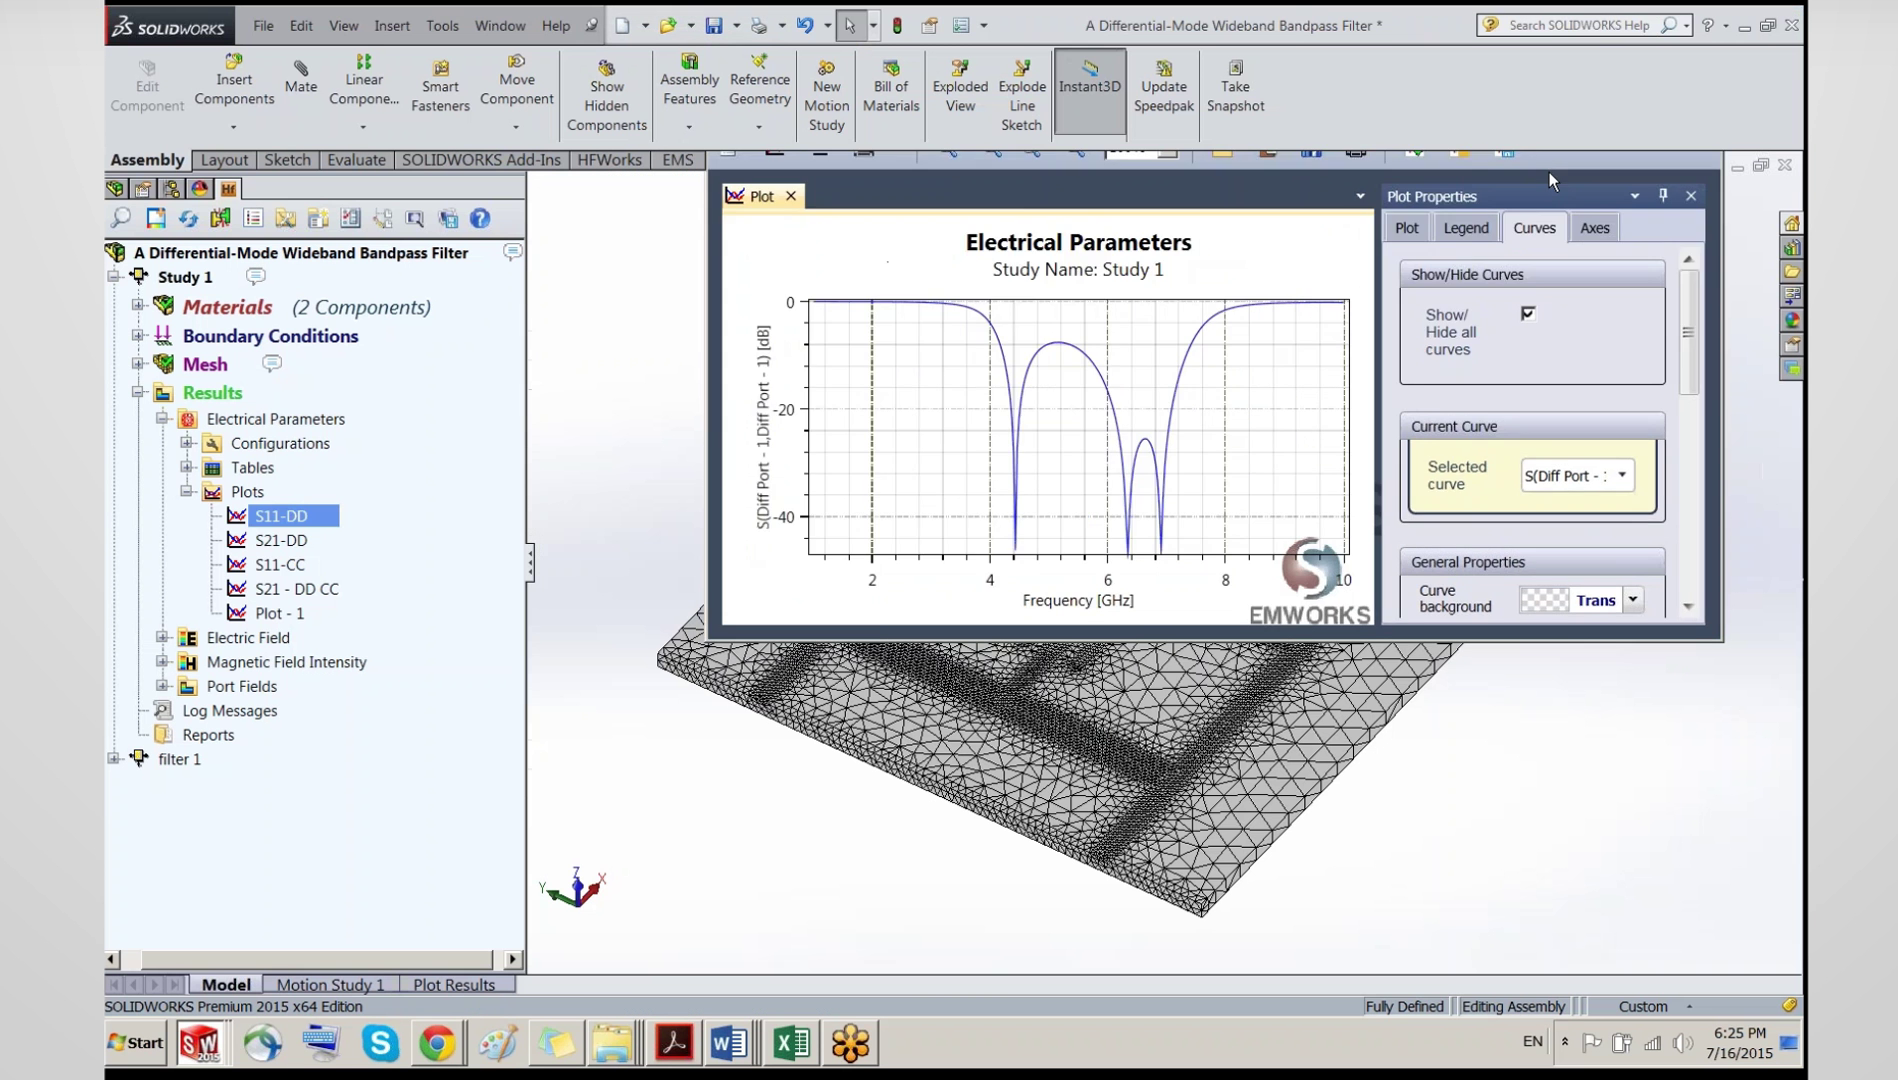
Step: Open the saved S21-DD plot at full size, examine its curve and close the chart
left_click(318, 564)
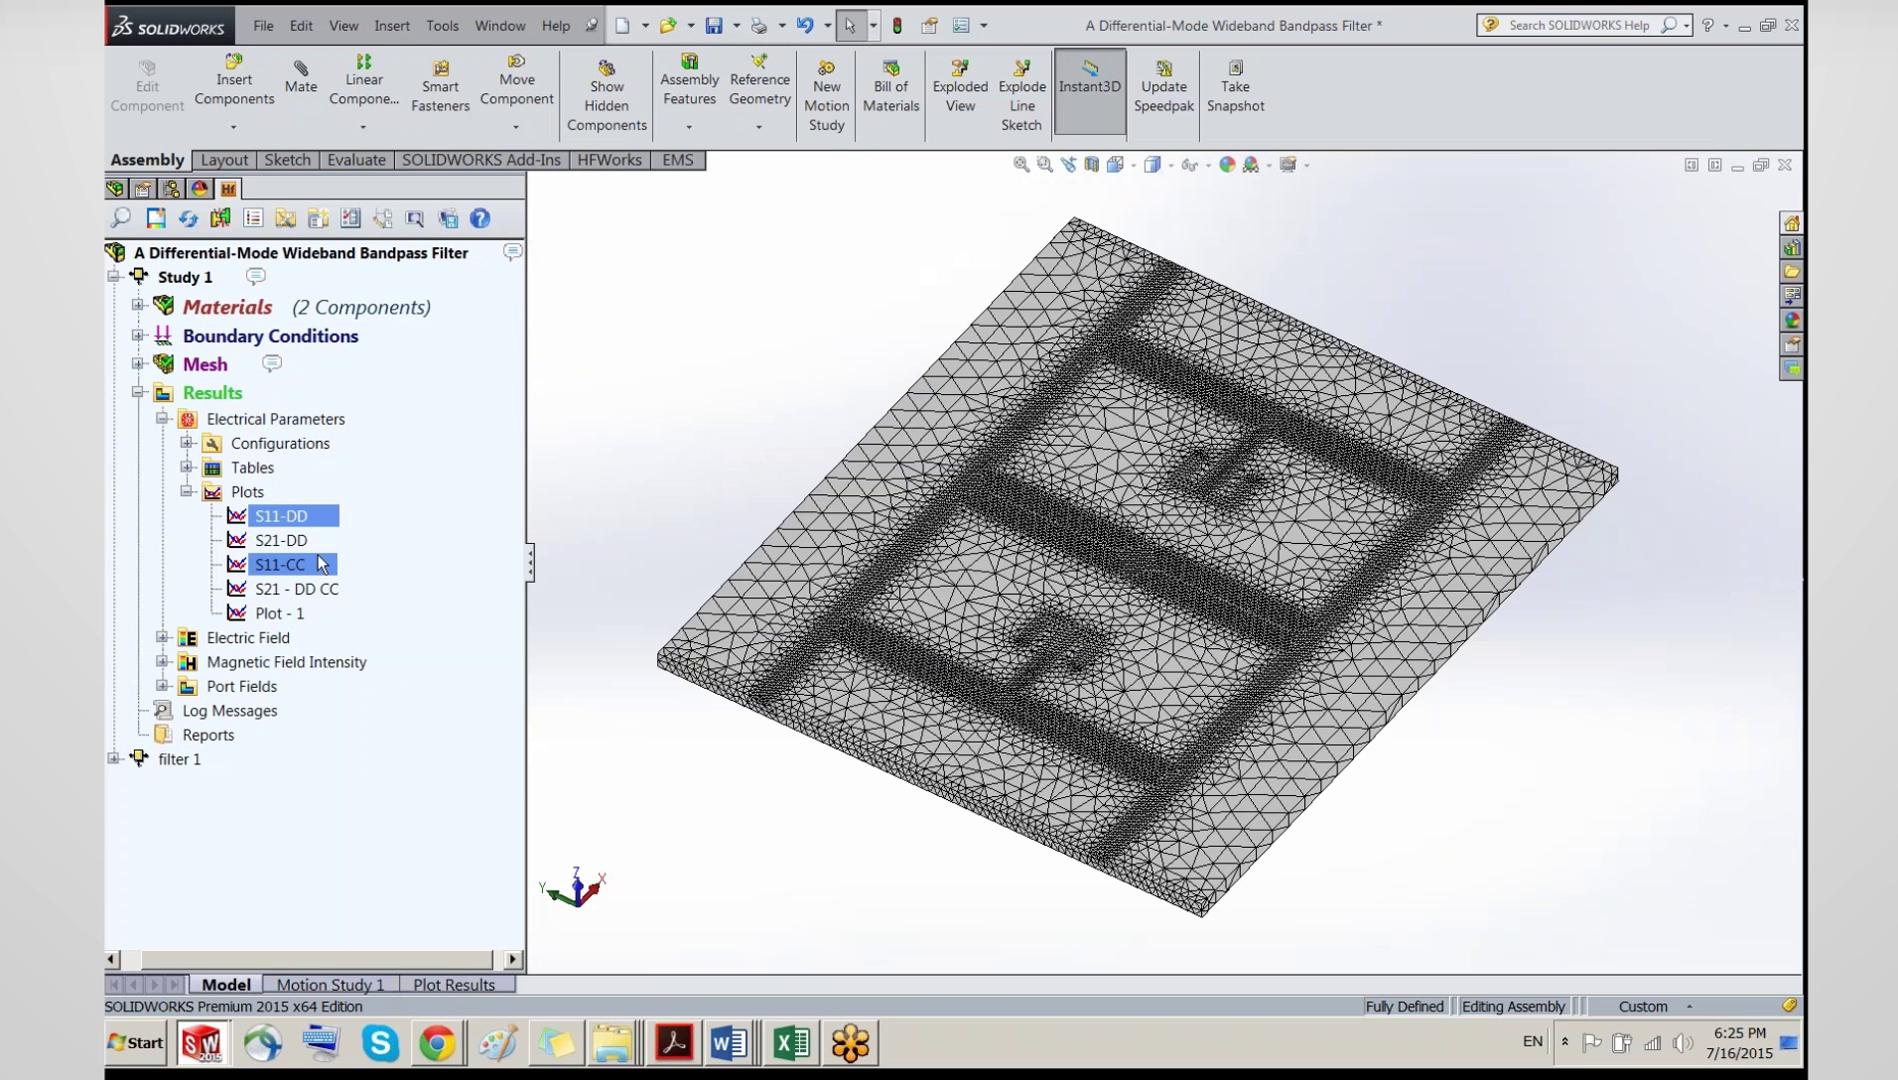
double_click(288, 546)
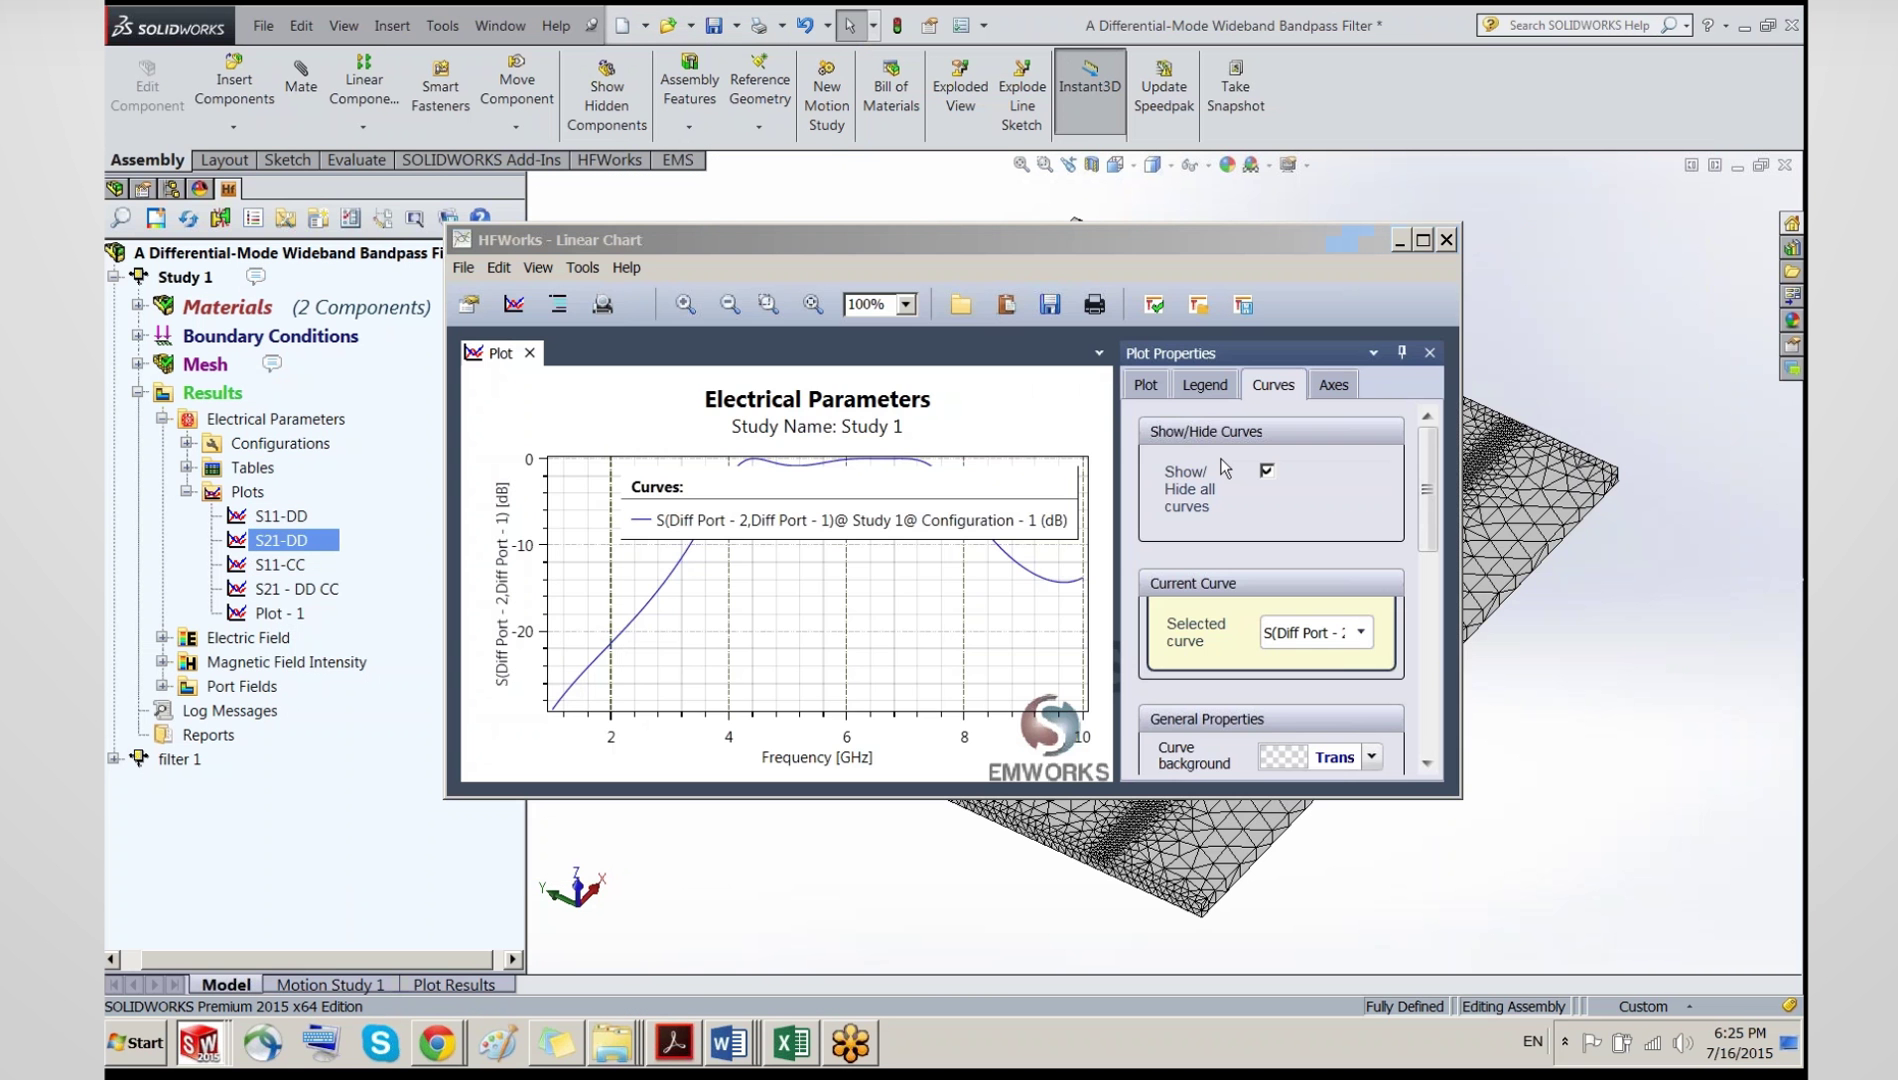
left_click(1424, 241)
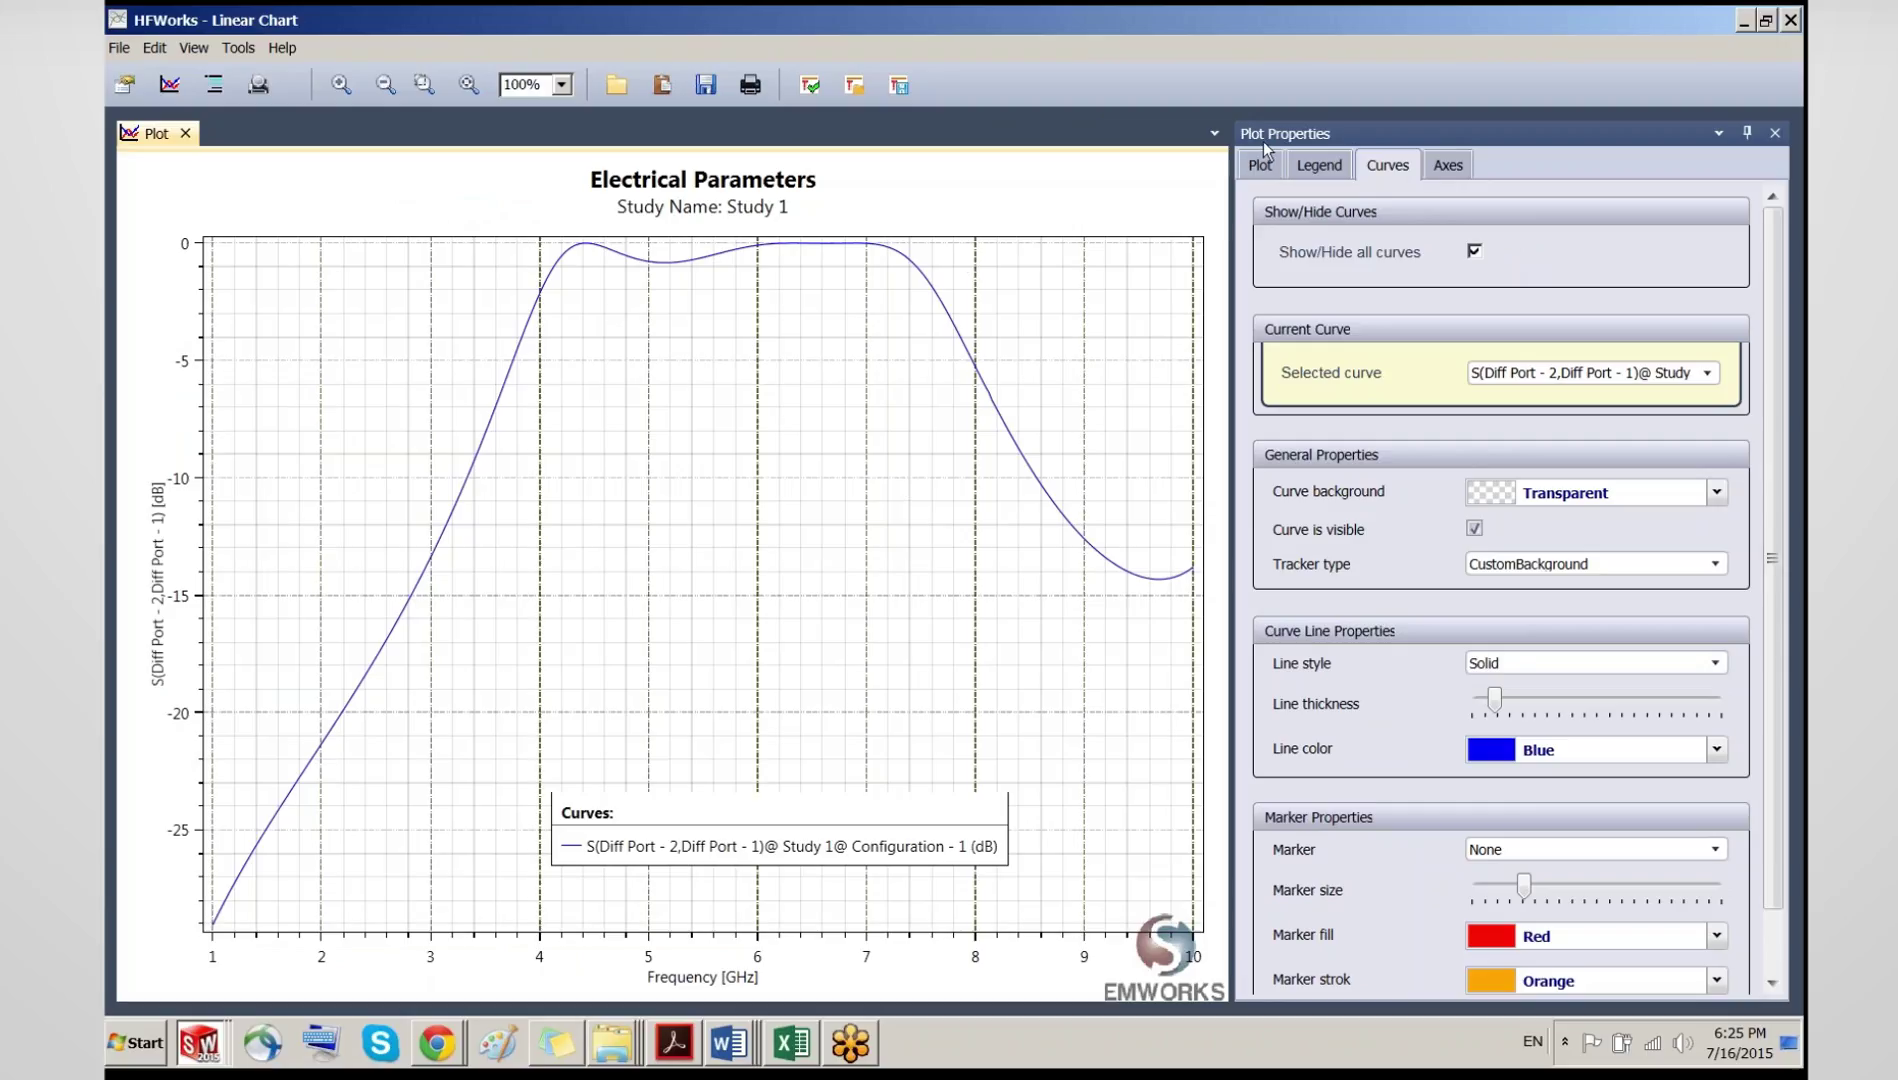
left_click_drag(1240, 27, 1177, 59)
key("alt+F4")
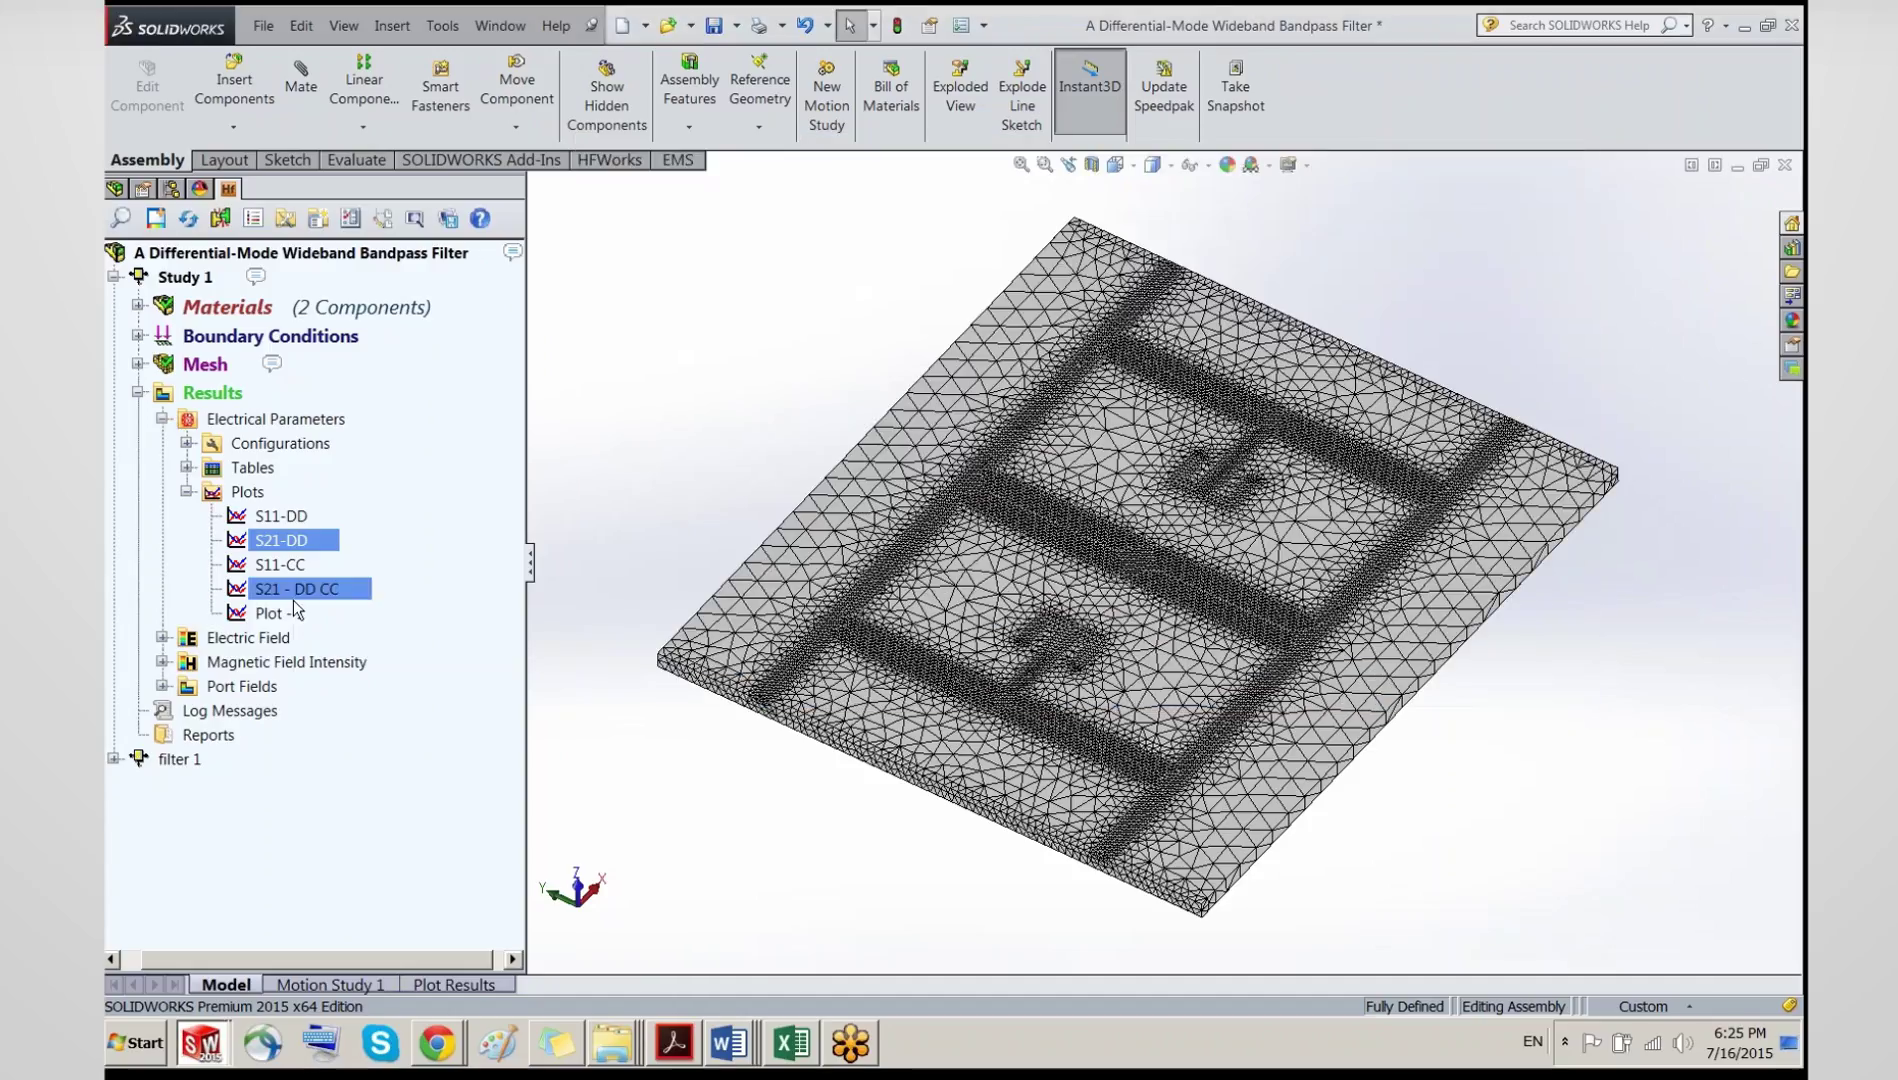
Step: Open the S21 - DD CC plot at full size and increase the line thickness of the S(Comm Port - 2,Comm Port - 1) curve
mouse_move(294, 601)
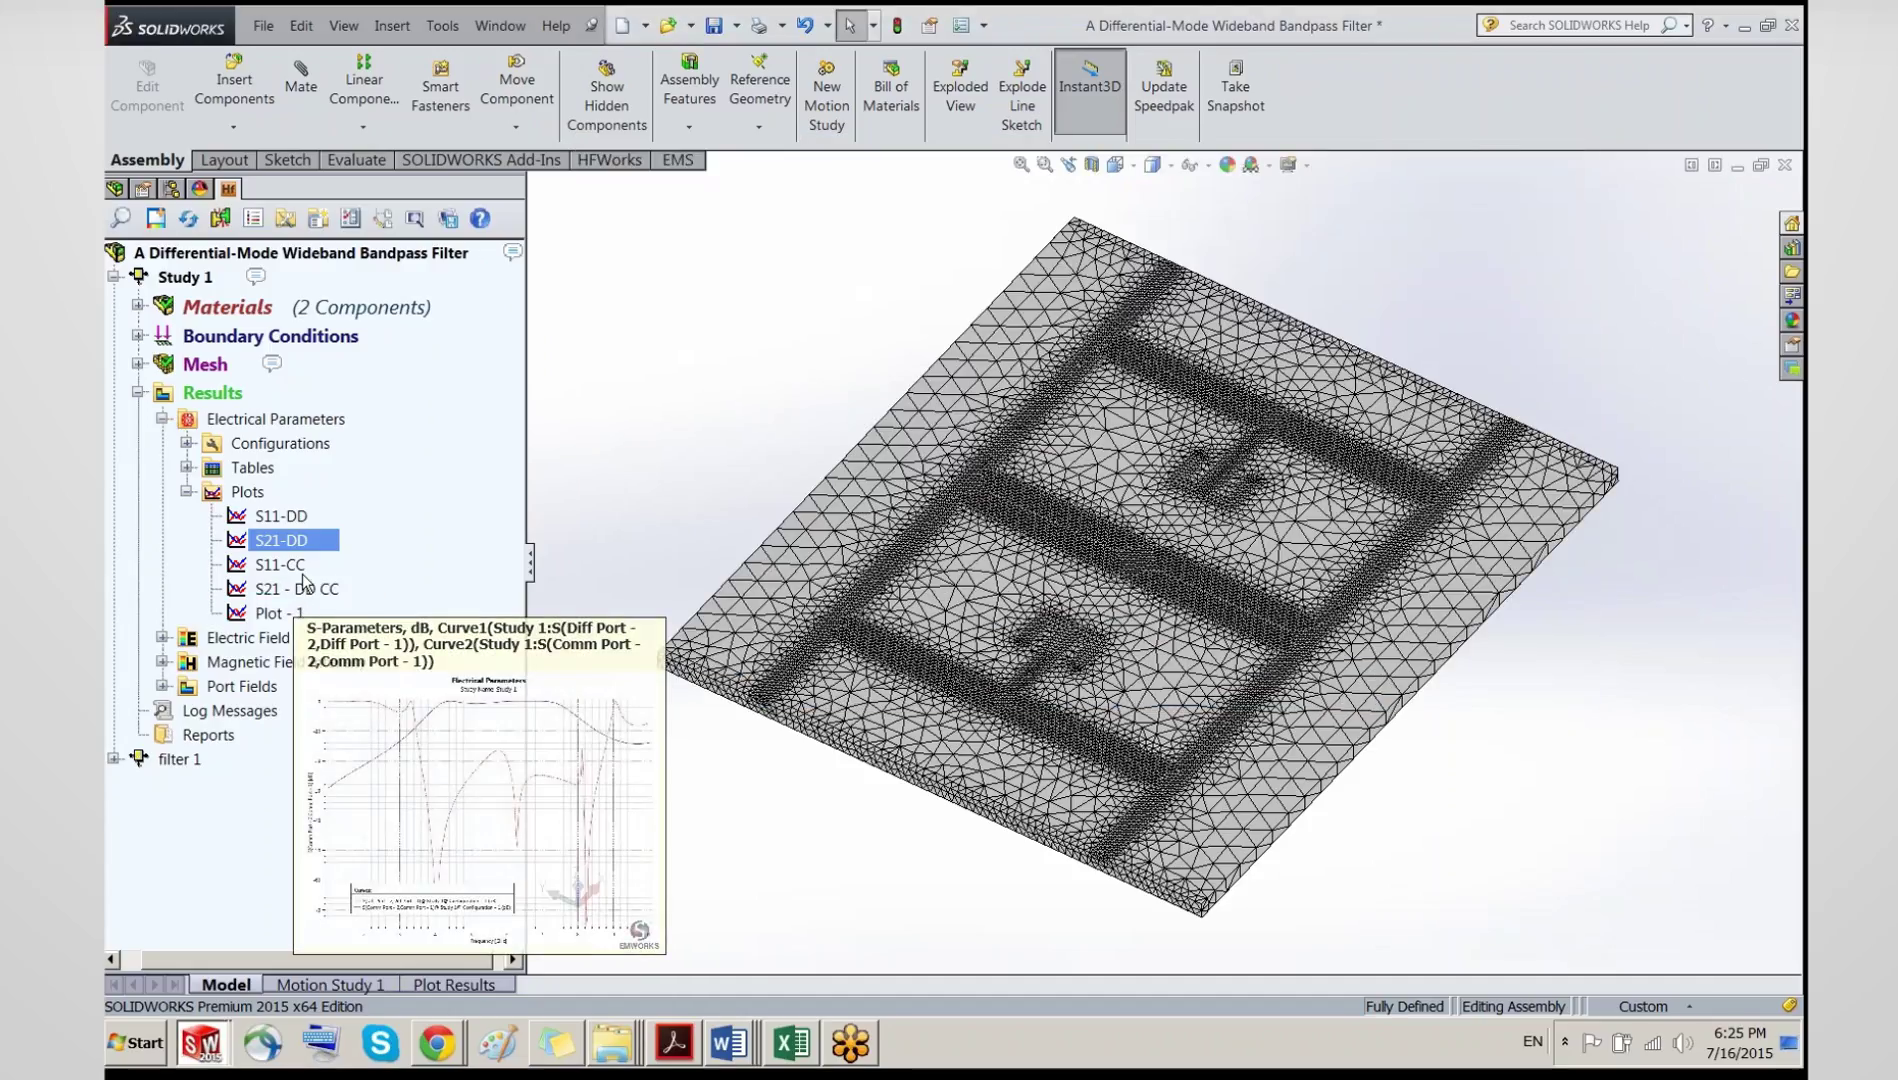
double_click(296, 588)
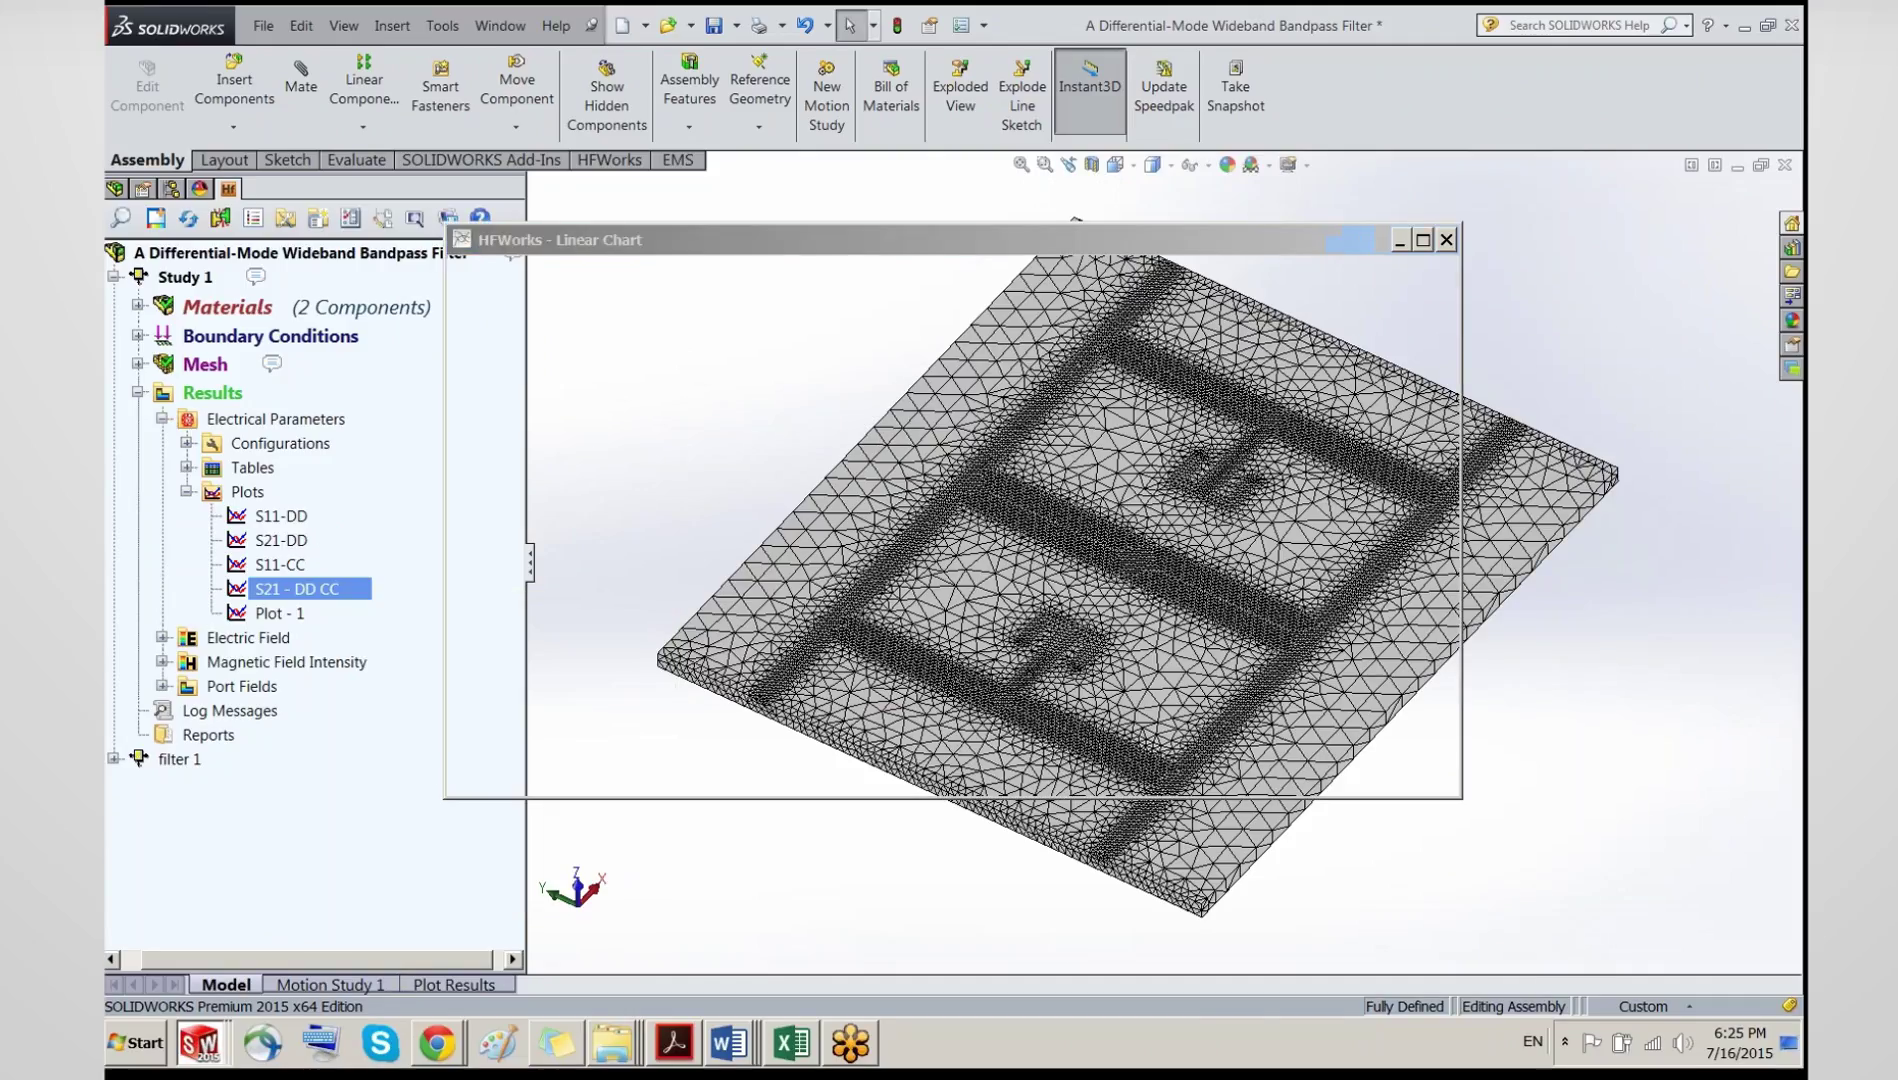
left_click(1422, 239)
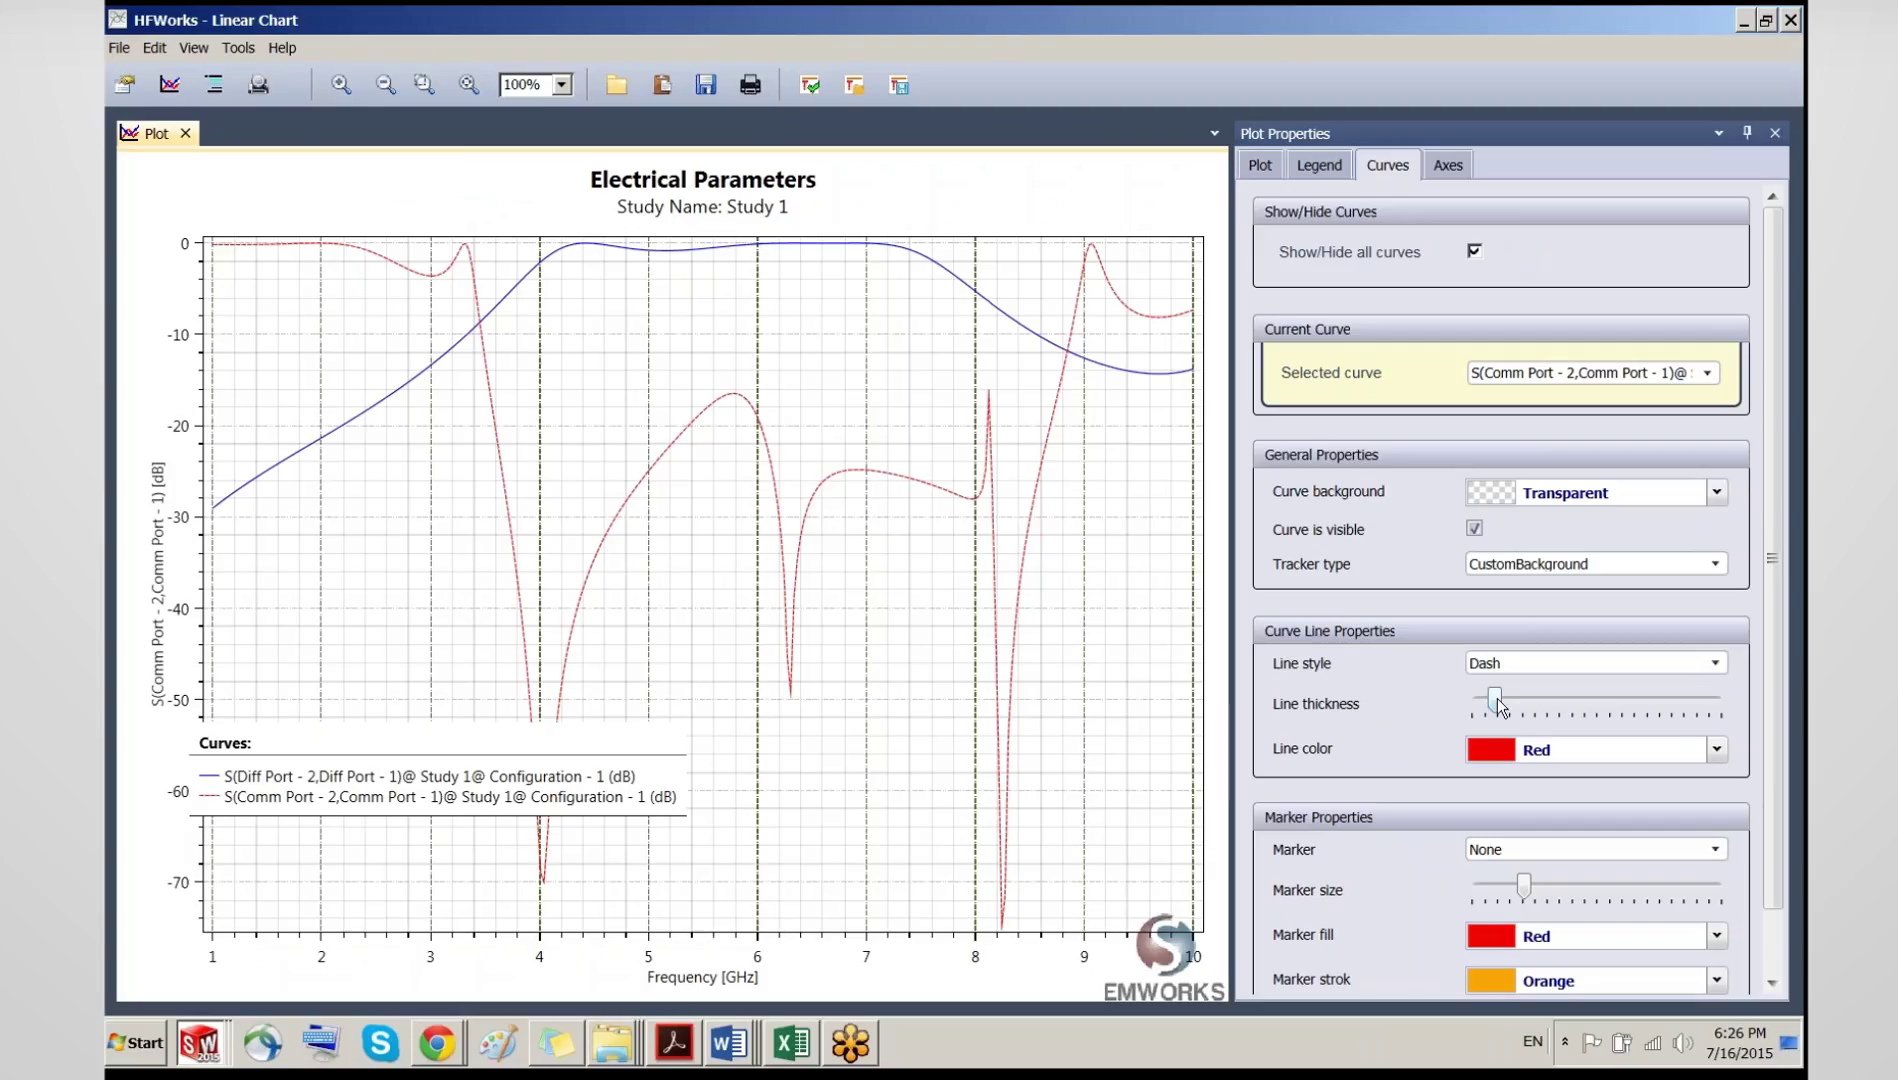
left_click_drag(1498, 698, 1587, 692)
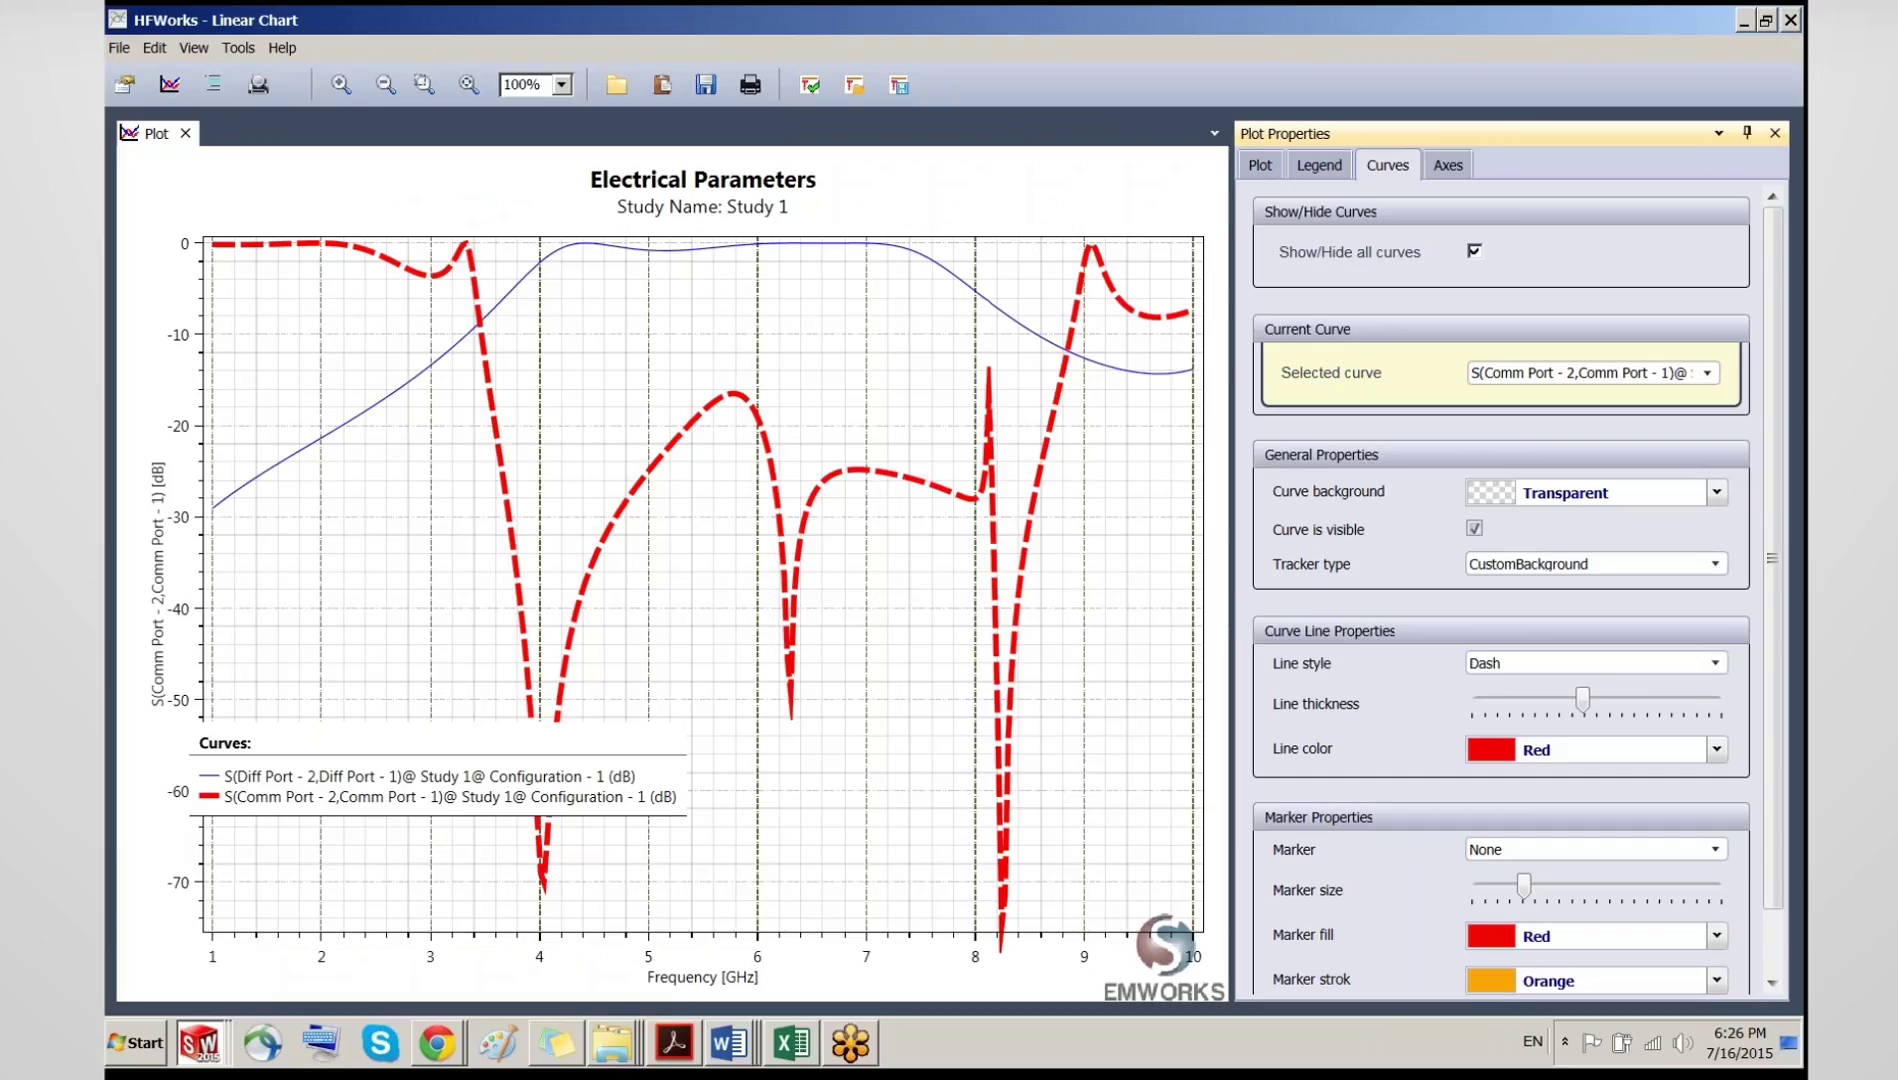
Step: List the curve points of S(Comm Port - 2,Comm Port - 1) and locate several low-frequency entries on the chart
left_click(213, 84)
left_click(1360, 489)
left_click(1361, 566)
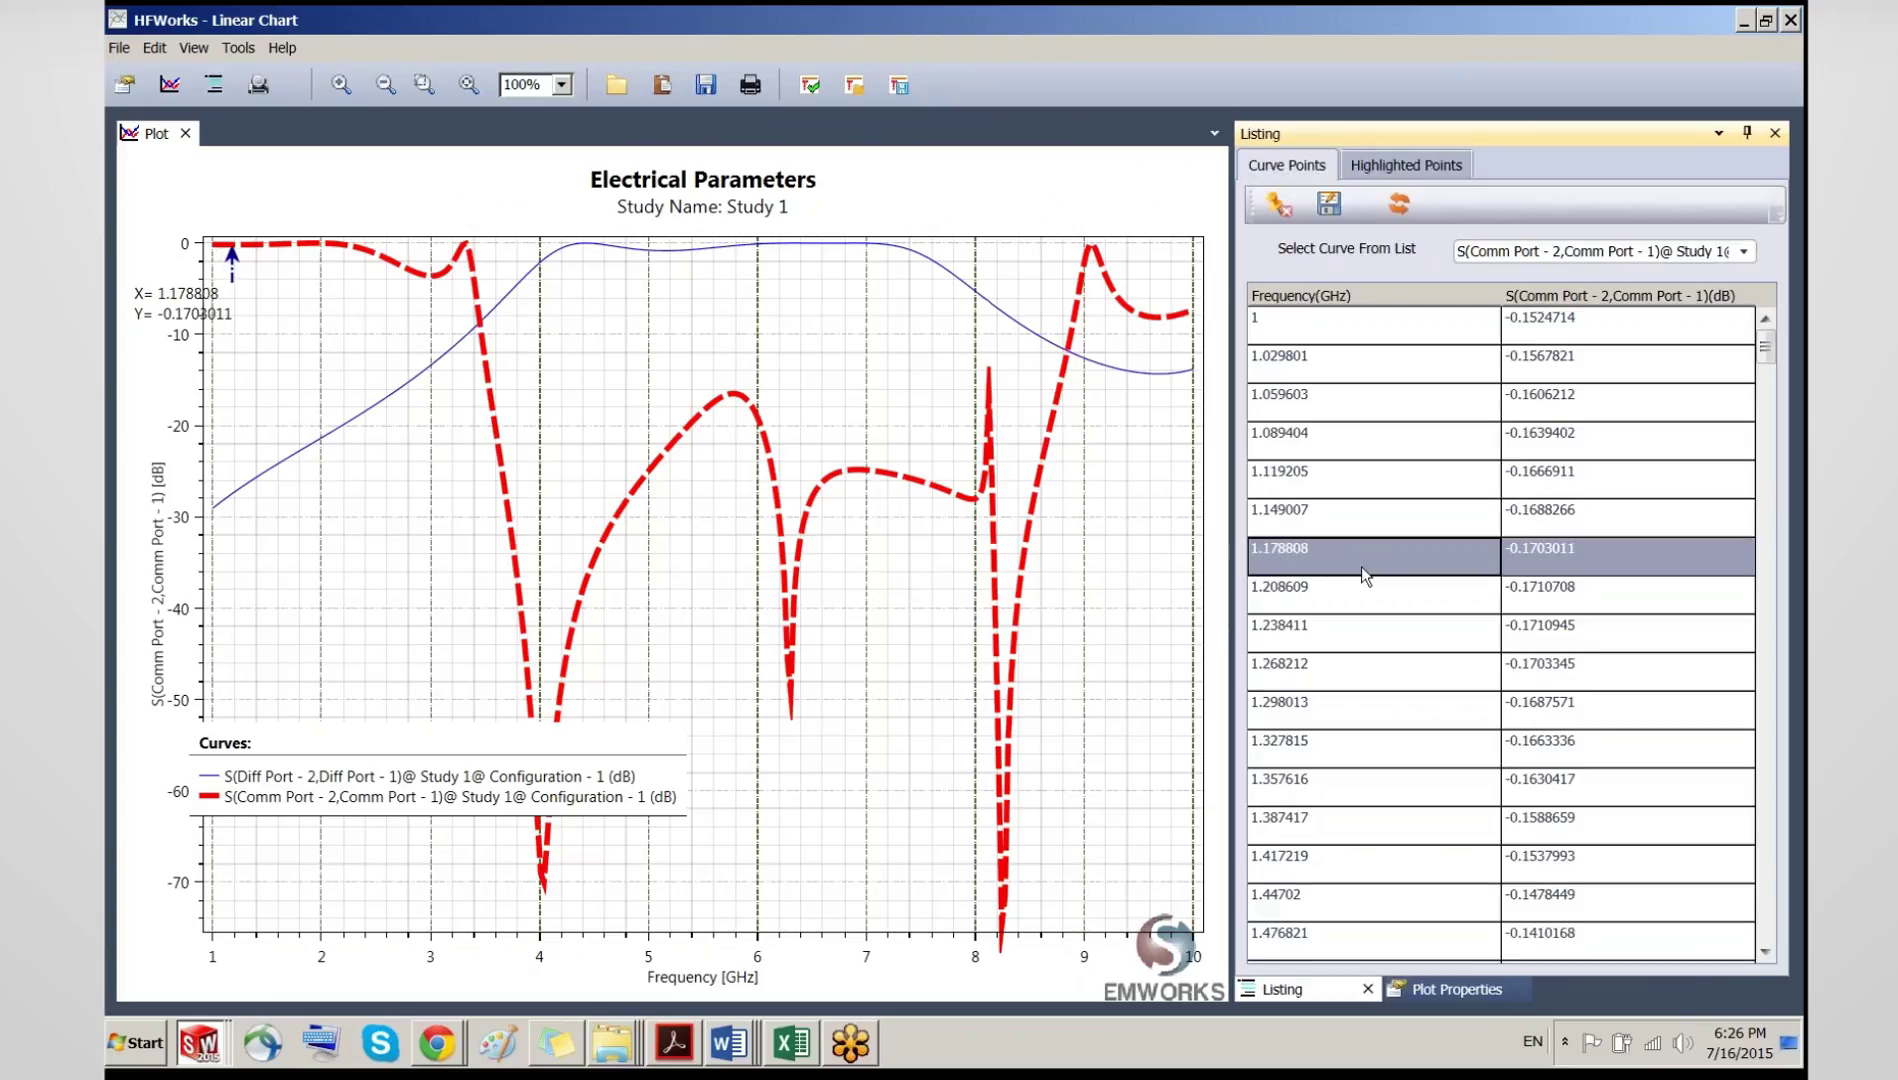
left_click(1364, 670)
left_click(1362, 750)
left_click(1358, 826)
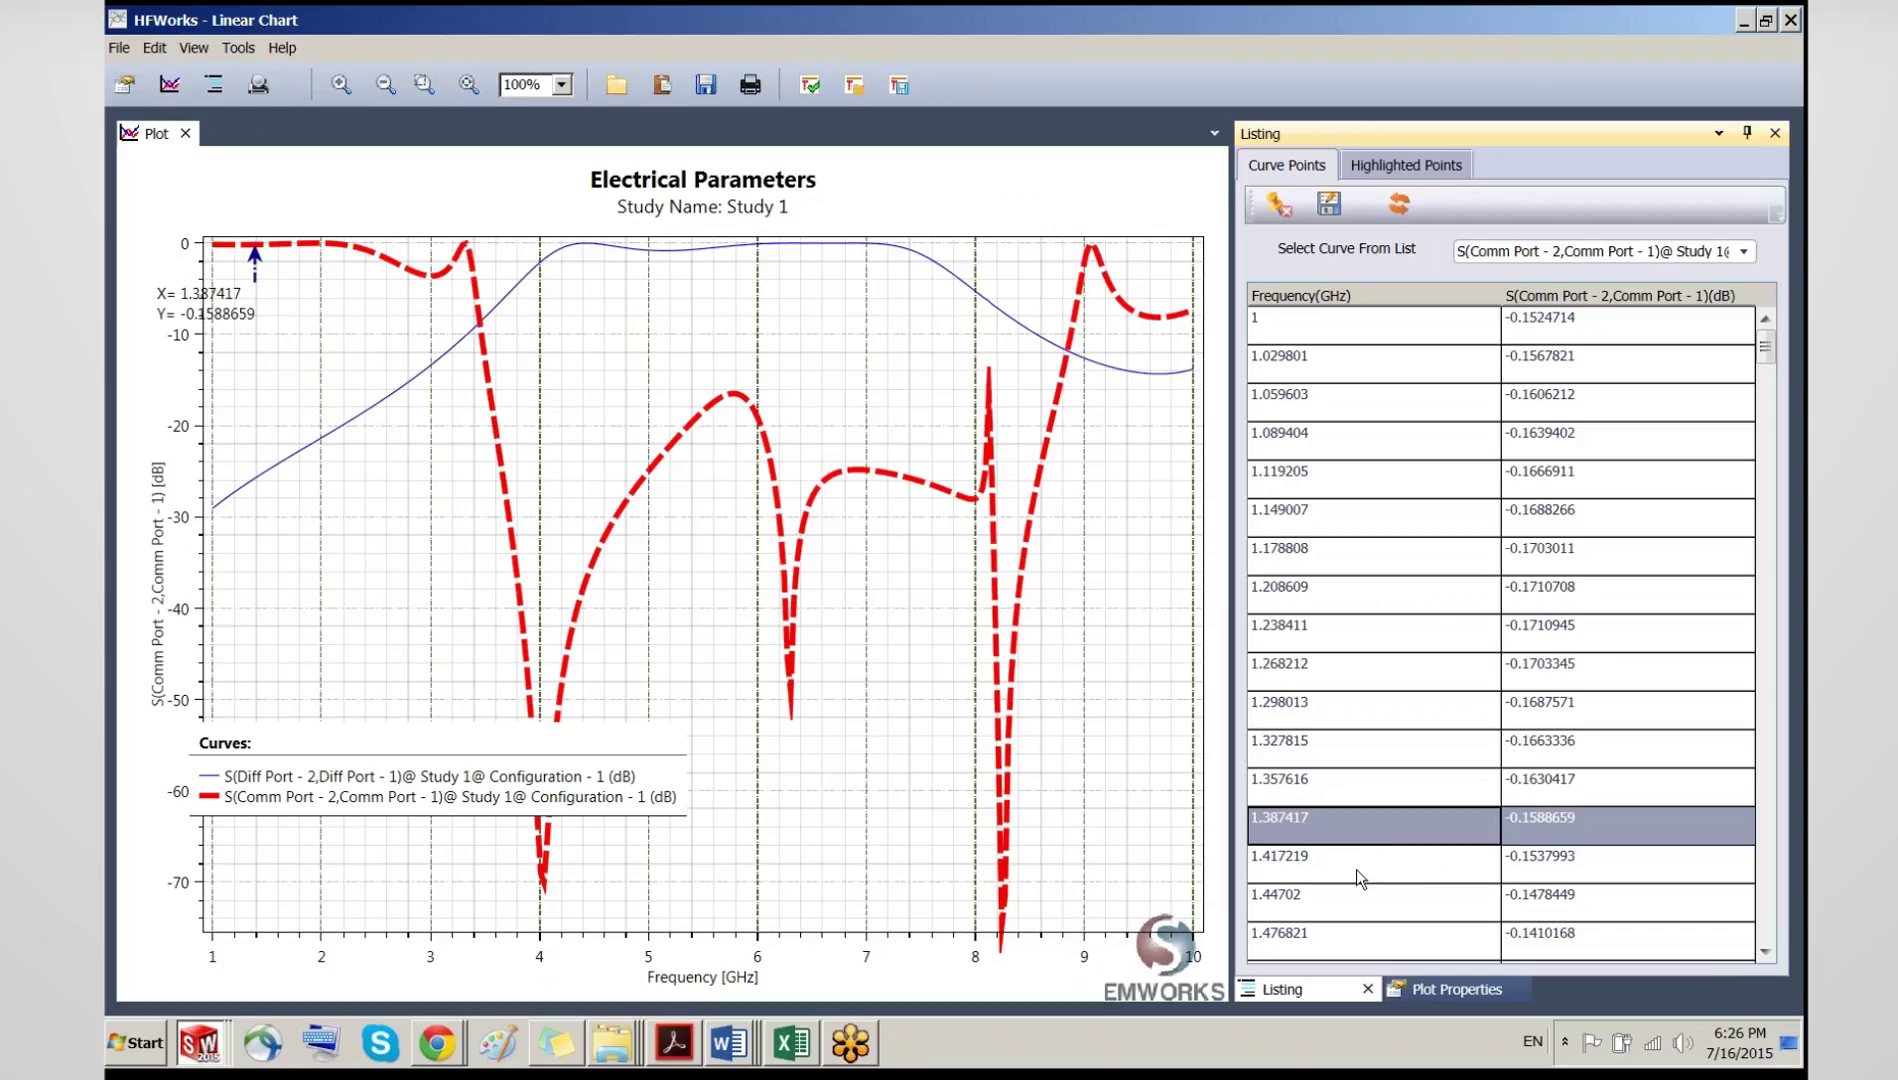
Step: Highlight two points on the dashed common-mode curve, at about 7.33 GHz and 5.23 GHz, and close the chart
right_click(903, 474)
left_click(939, 486)
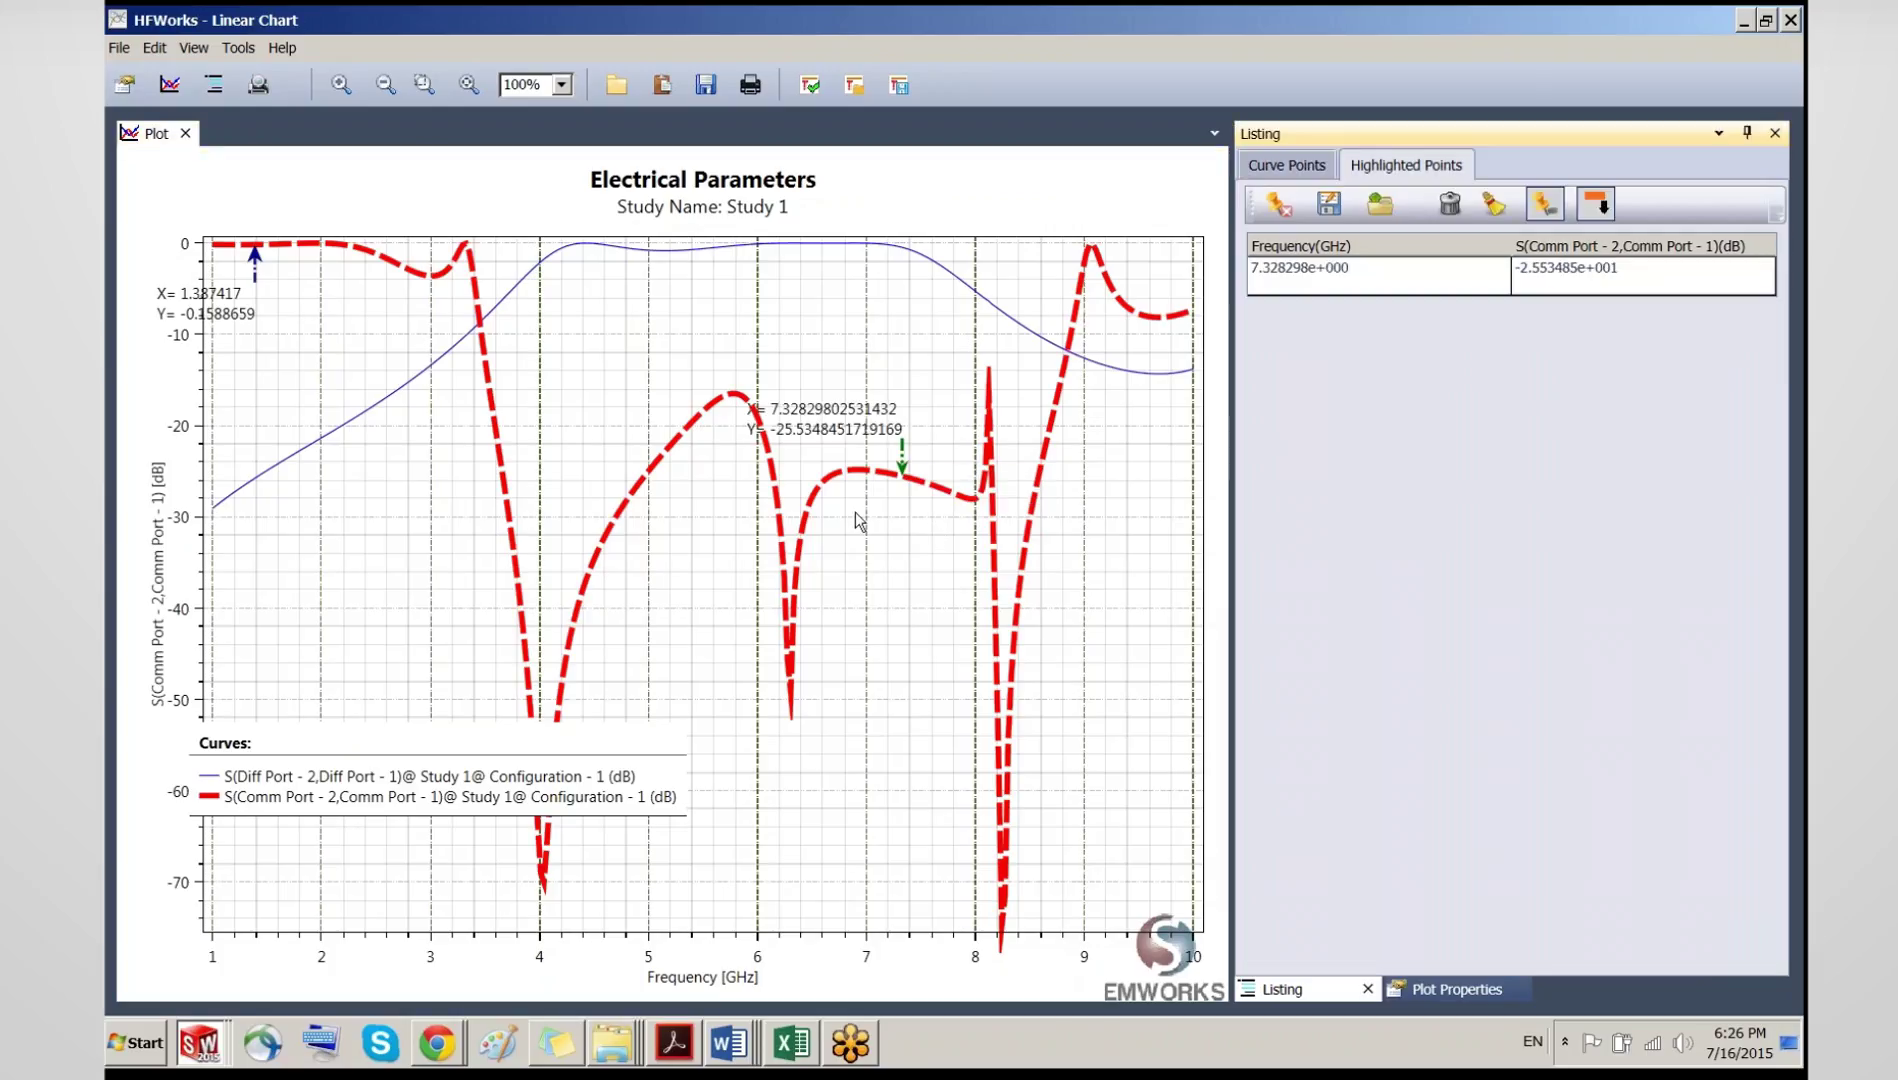
left_click(668, 436)
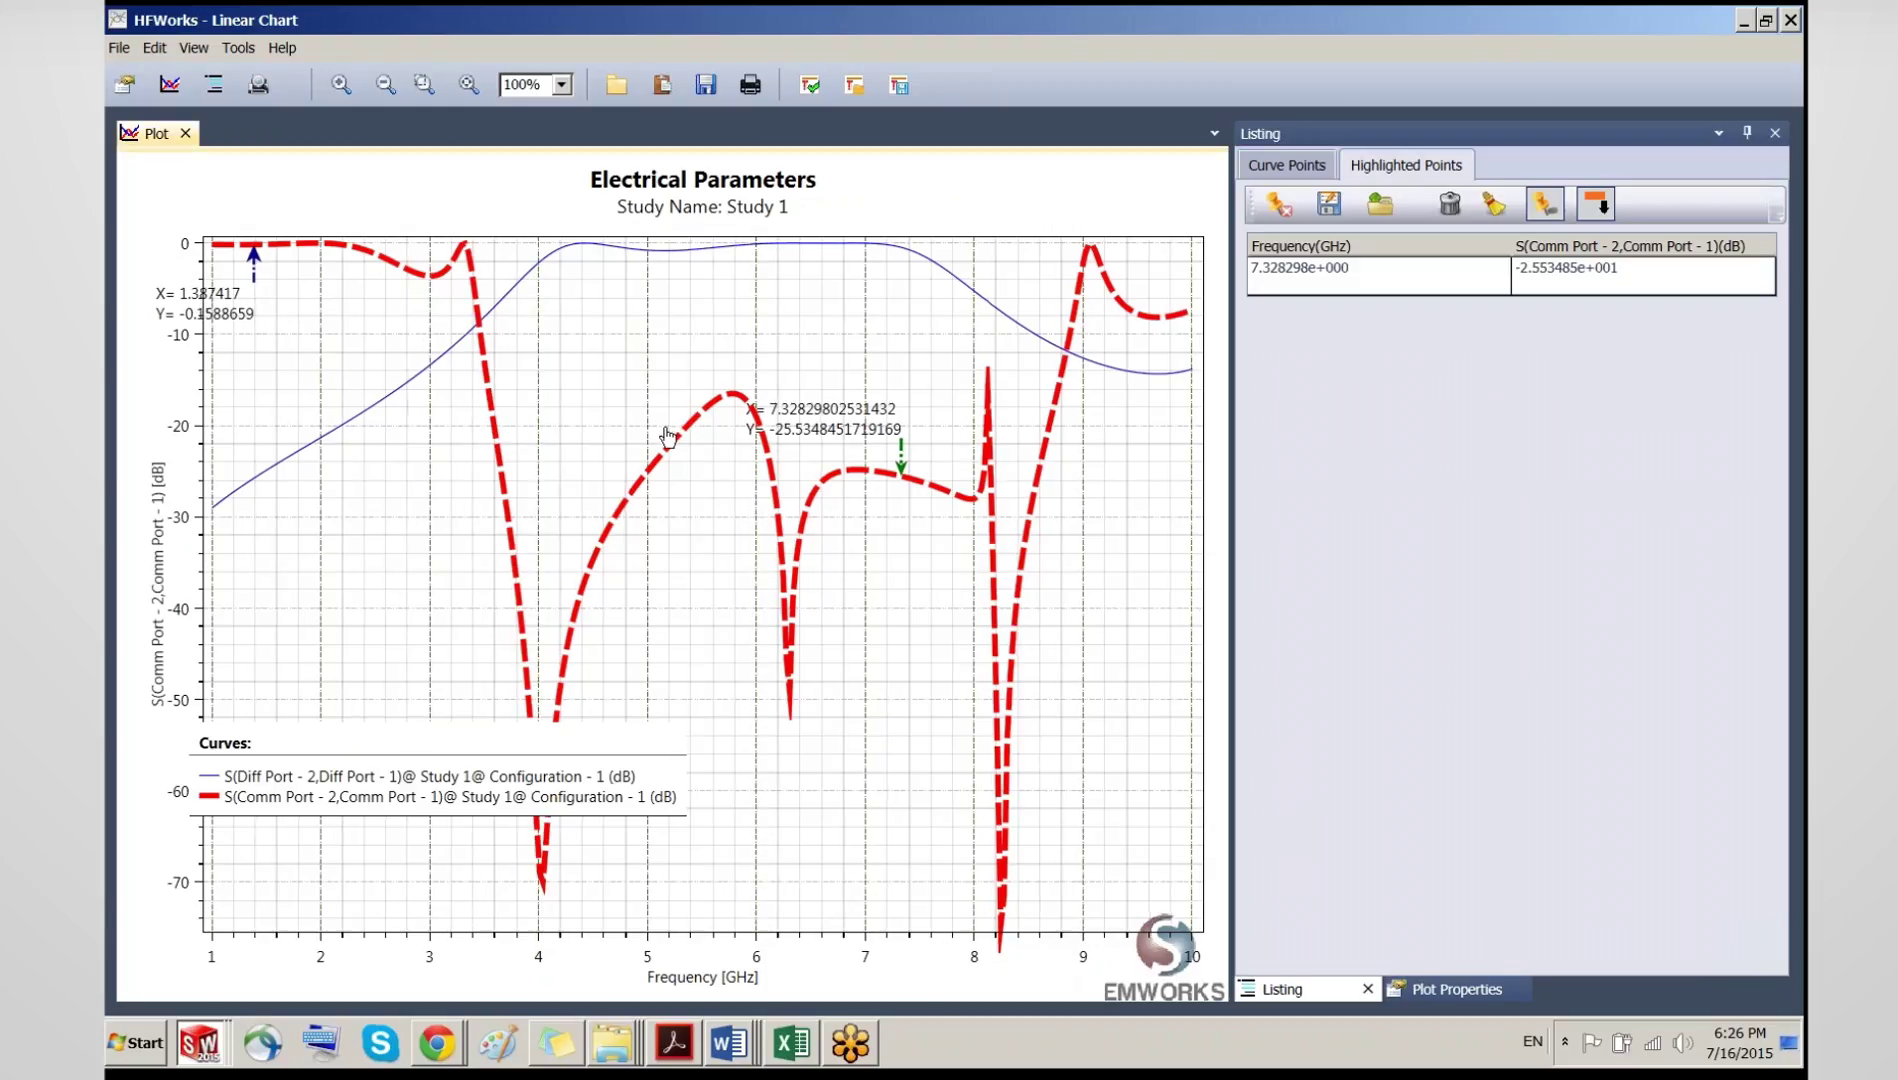
right_click(668, 436)
left_click(687, 457)
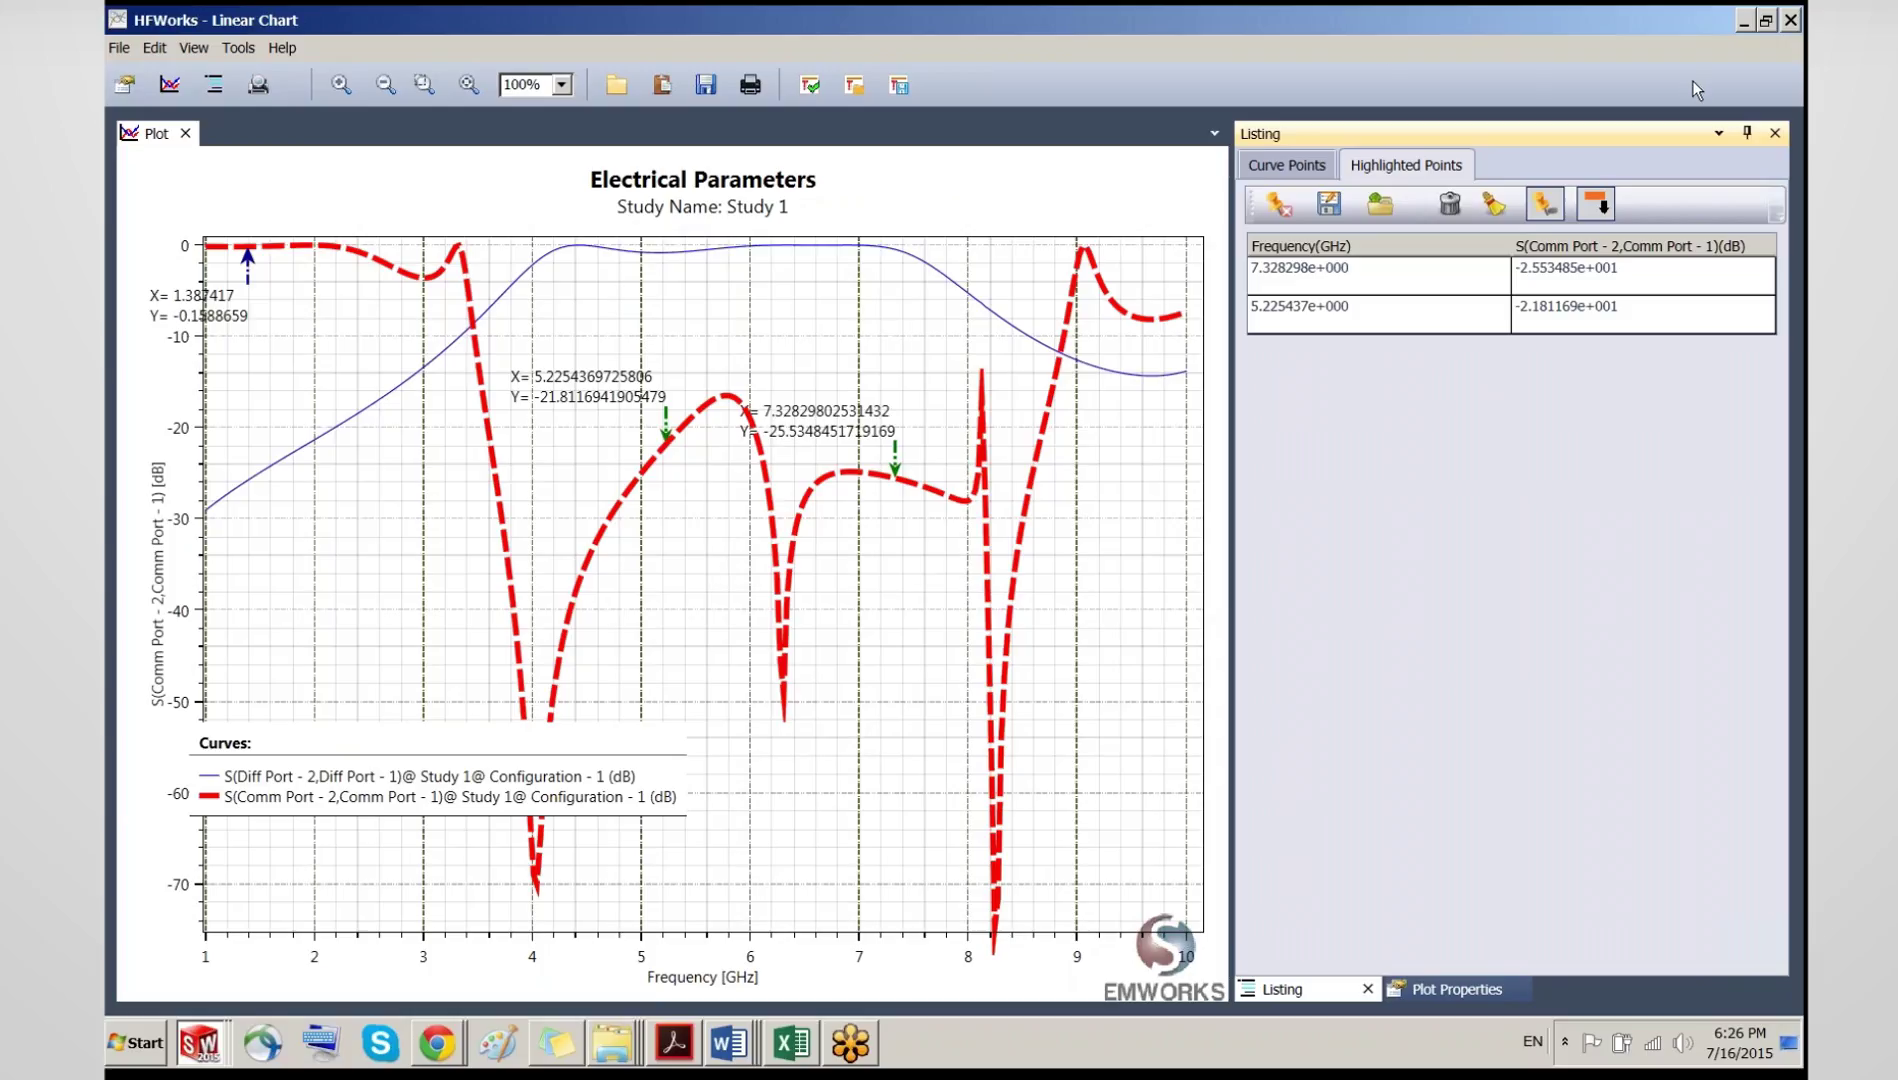
double_click(1327, 35)
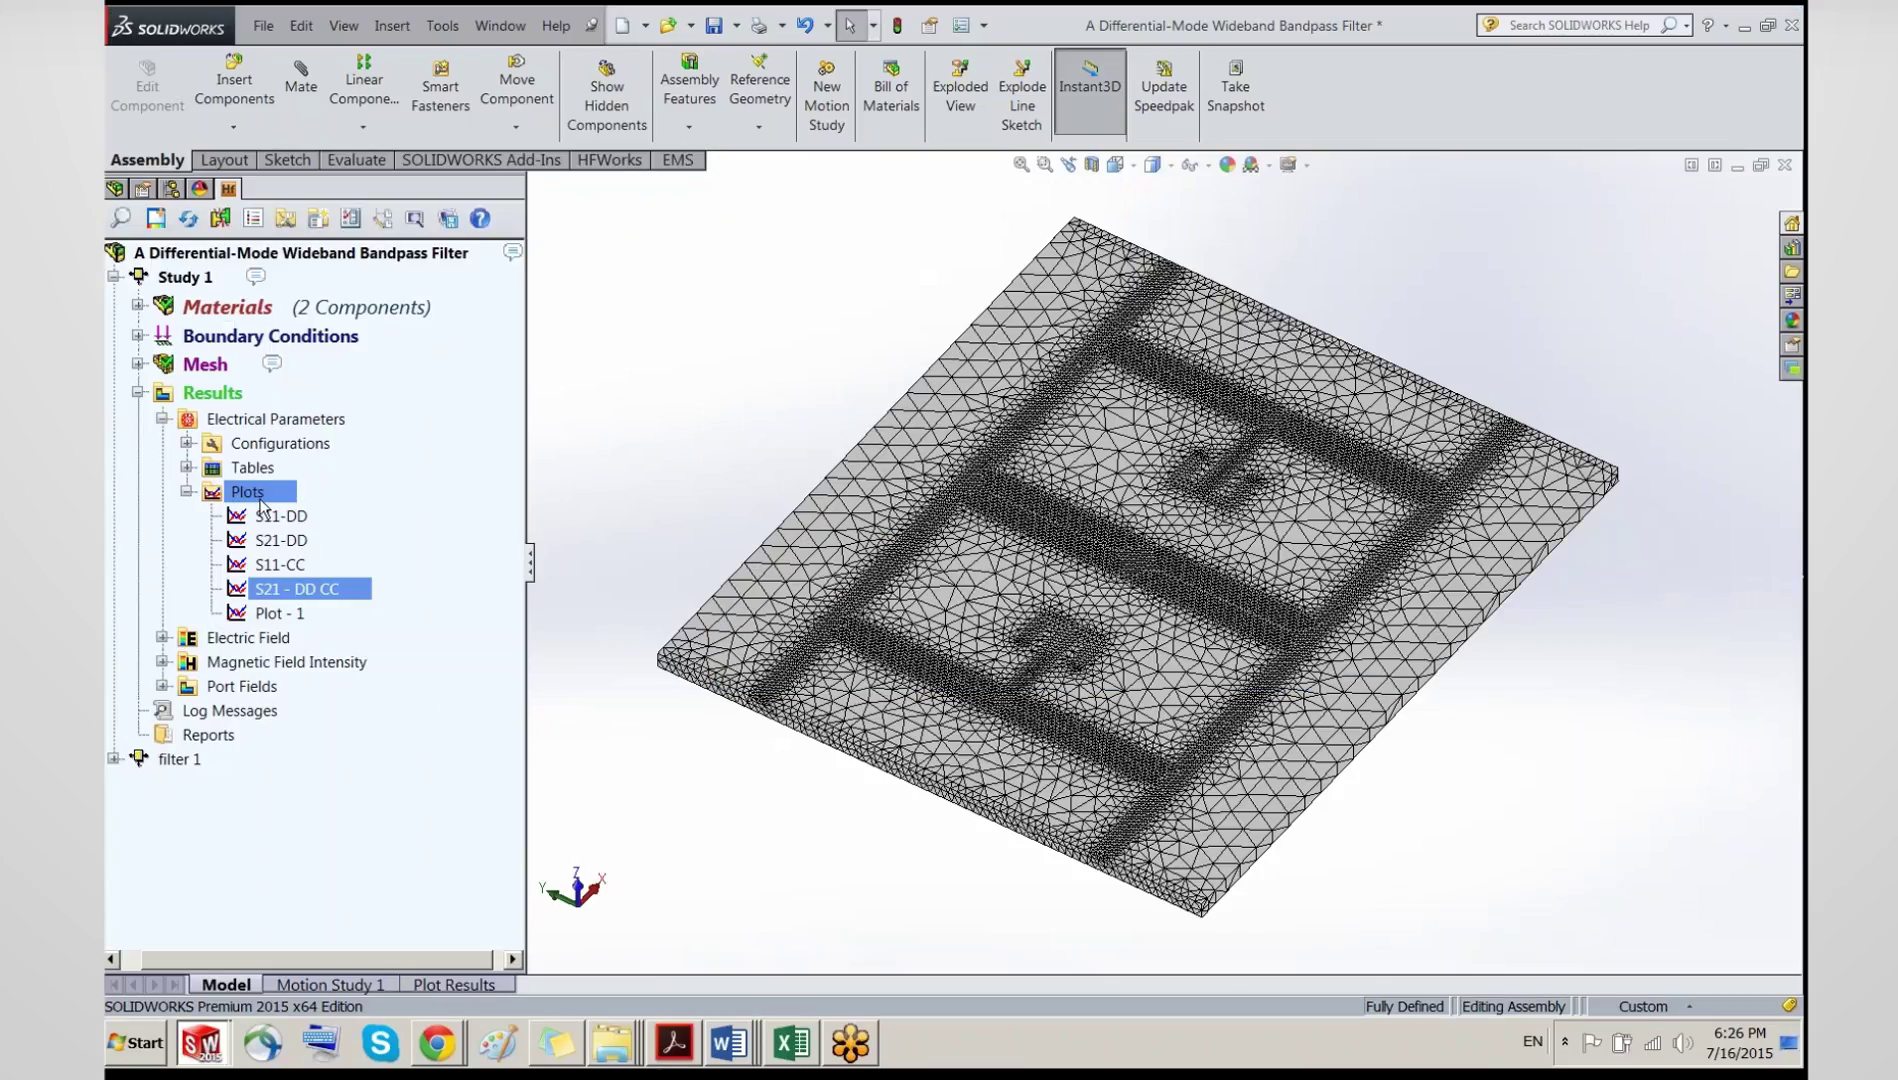
Step: Collapse Study 1's list of S-parameter plots and expand its Electric Field results
right_click(260, 505)
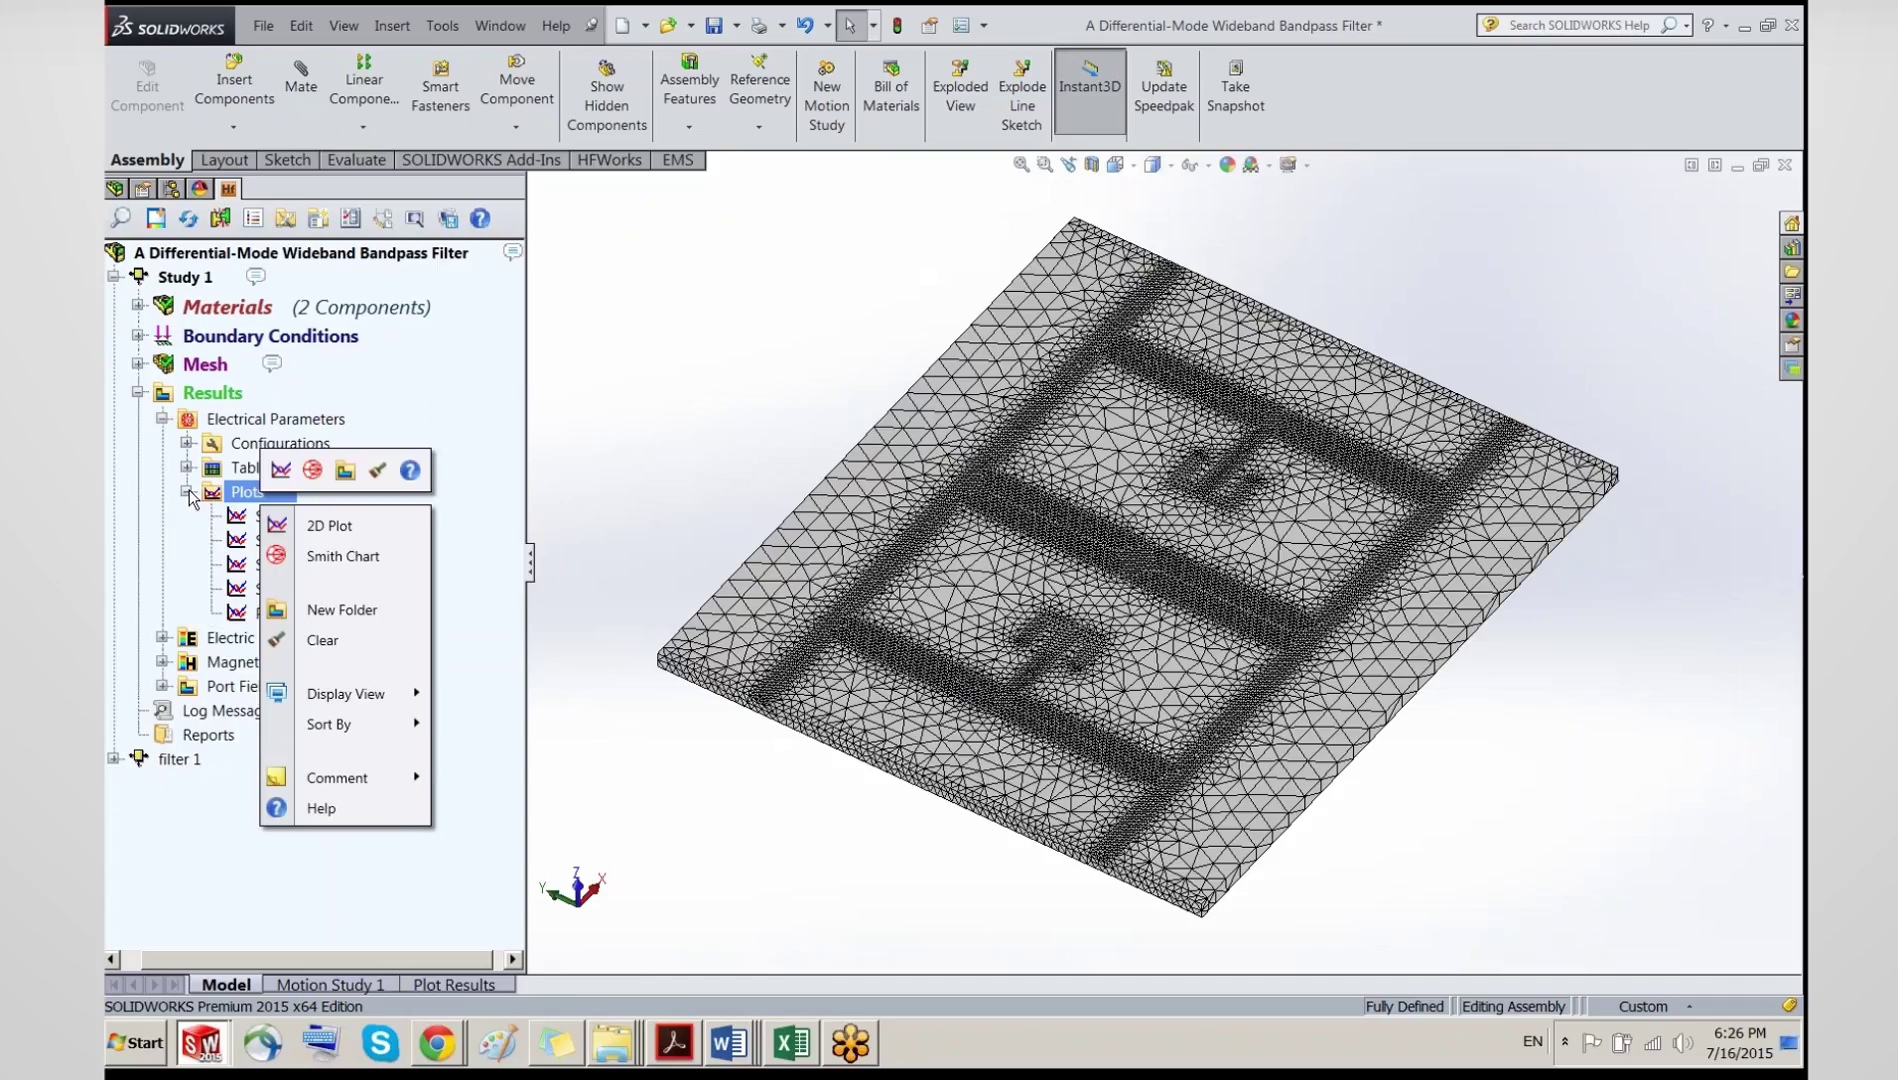
left_click(187, 491)
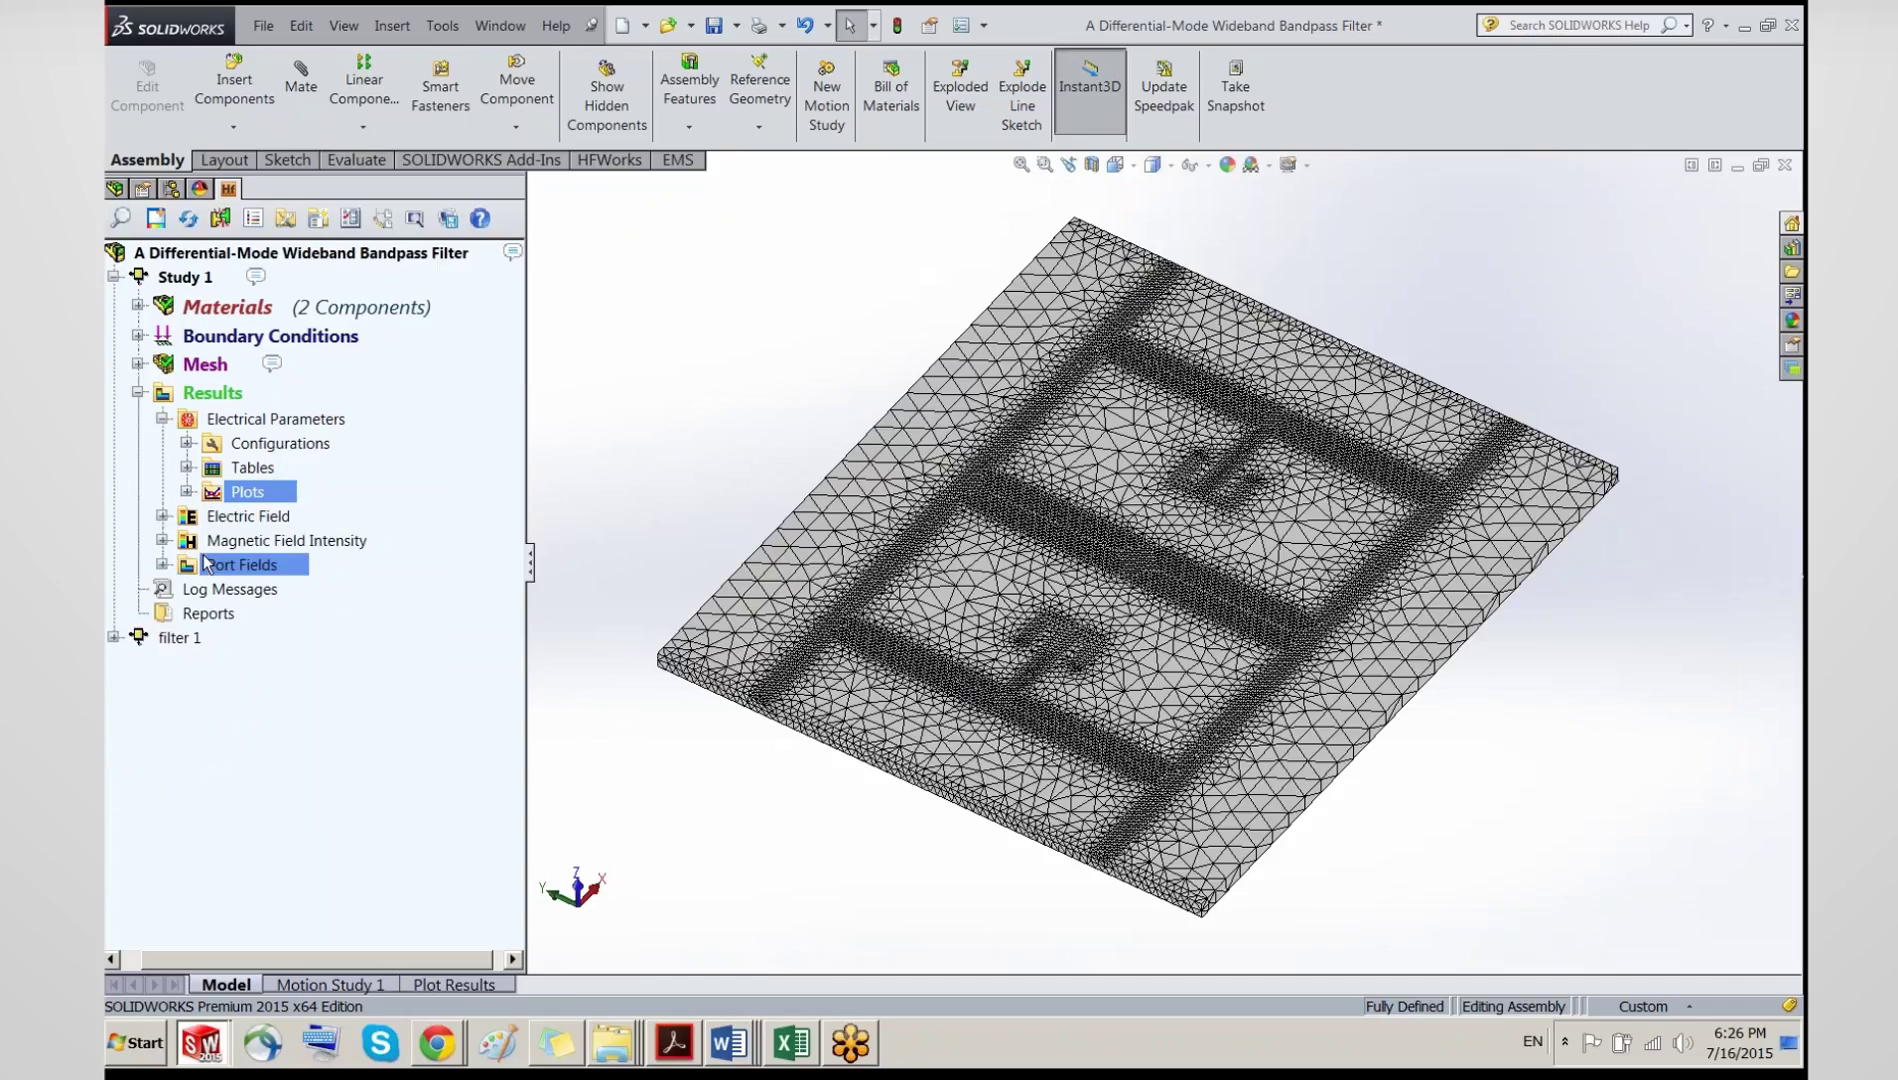
left_click(162, 516)
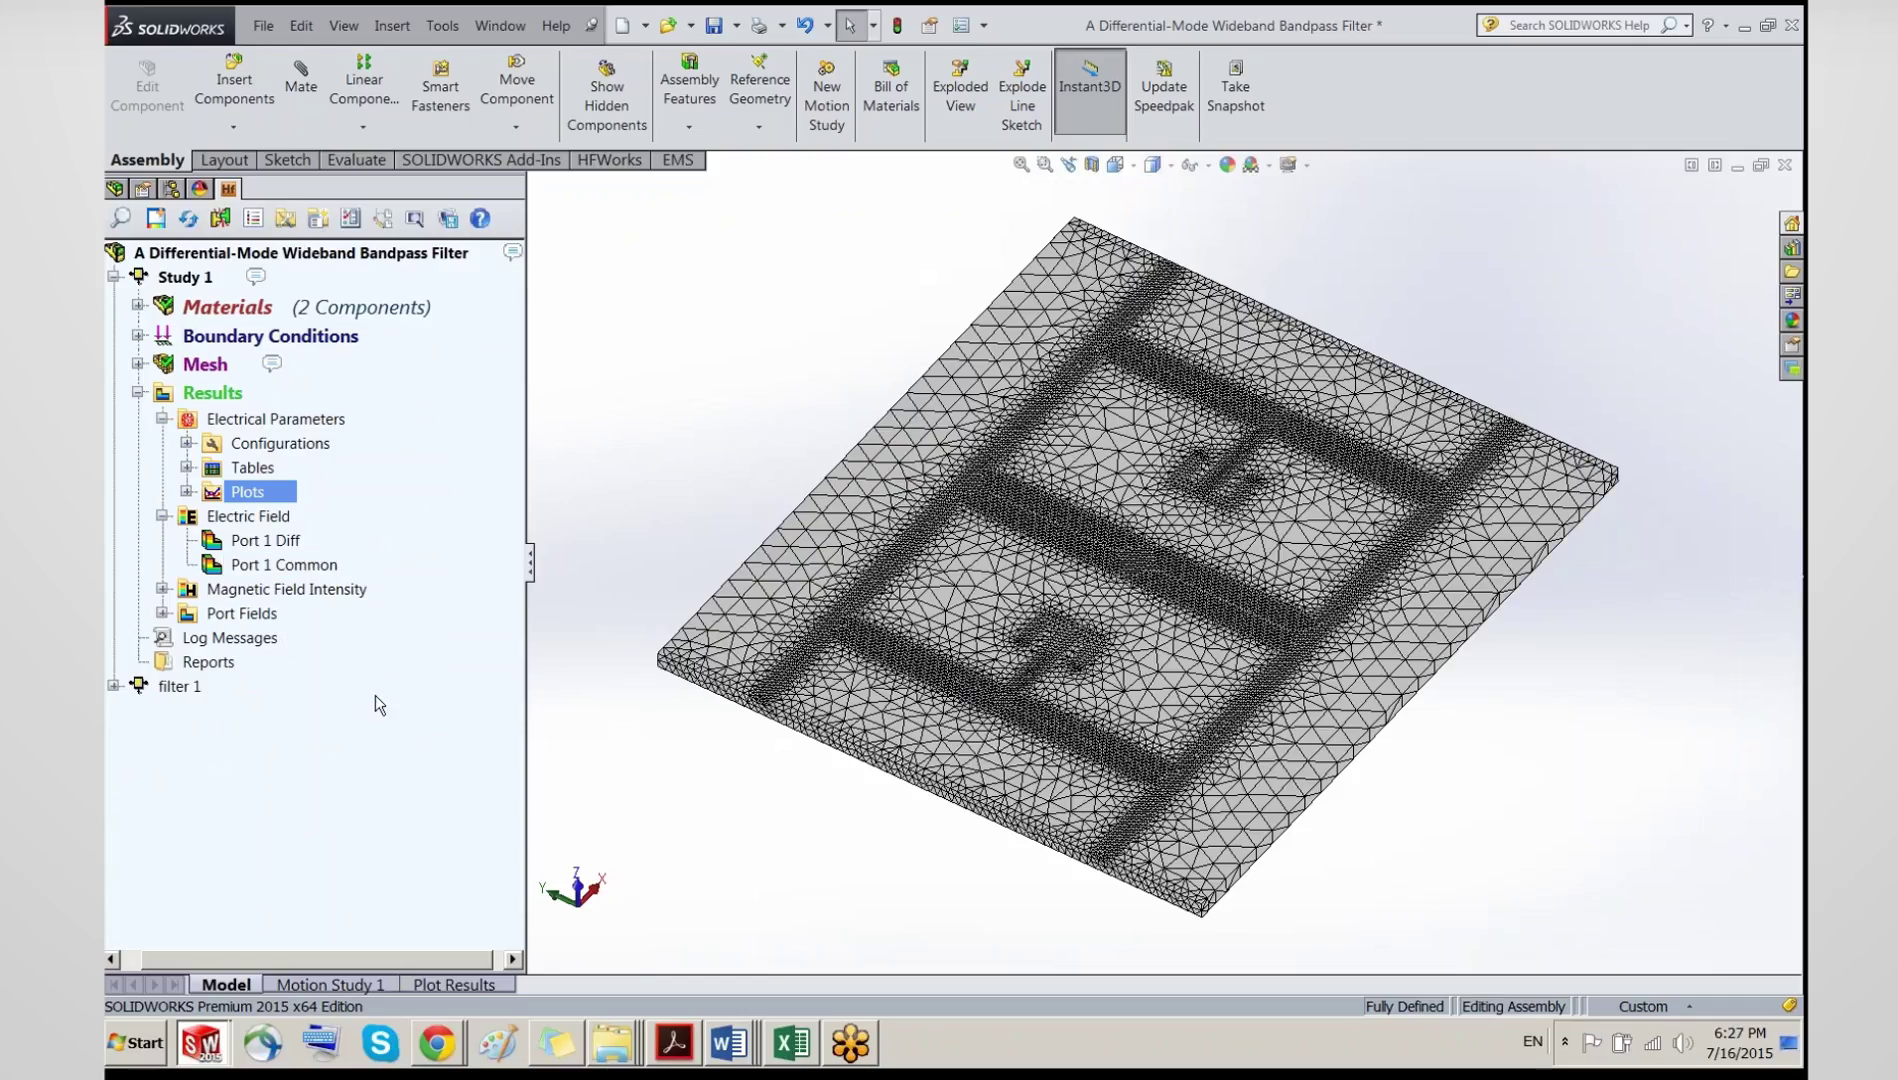
Step: Define a new 3D electric field plot of the Er: Resultant component, displayed as Vector with None of the components ignored
right_click(251, 518)
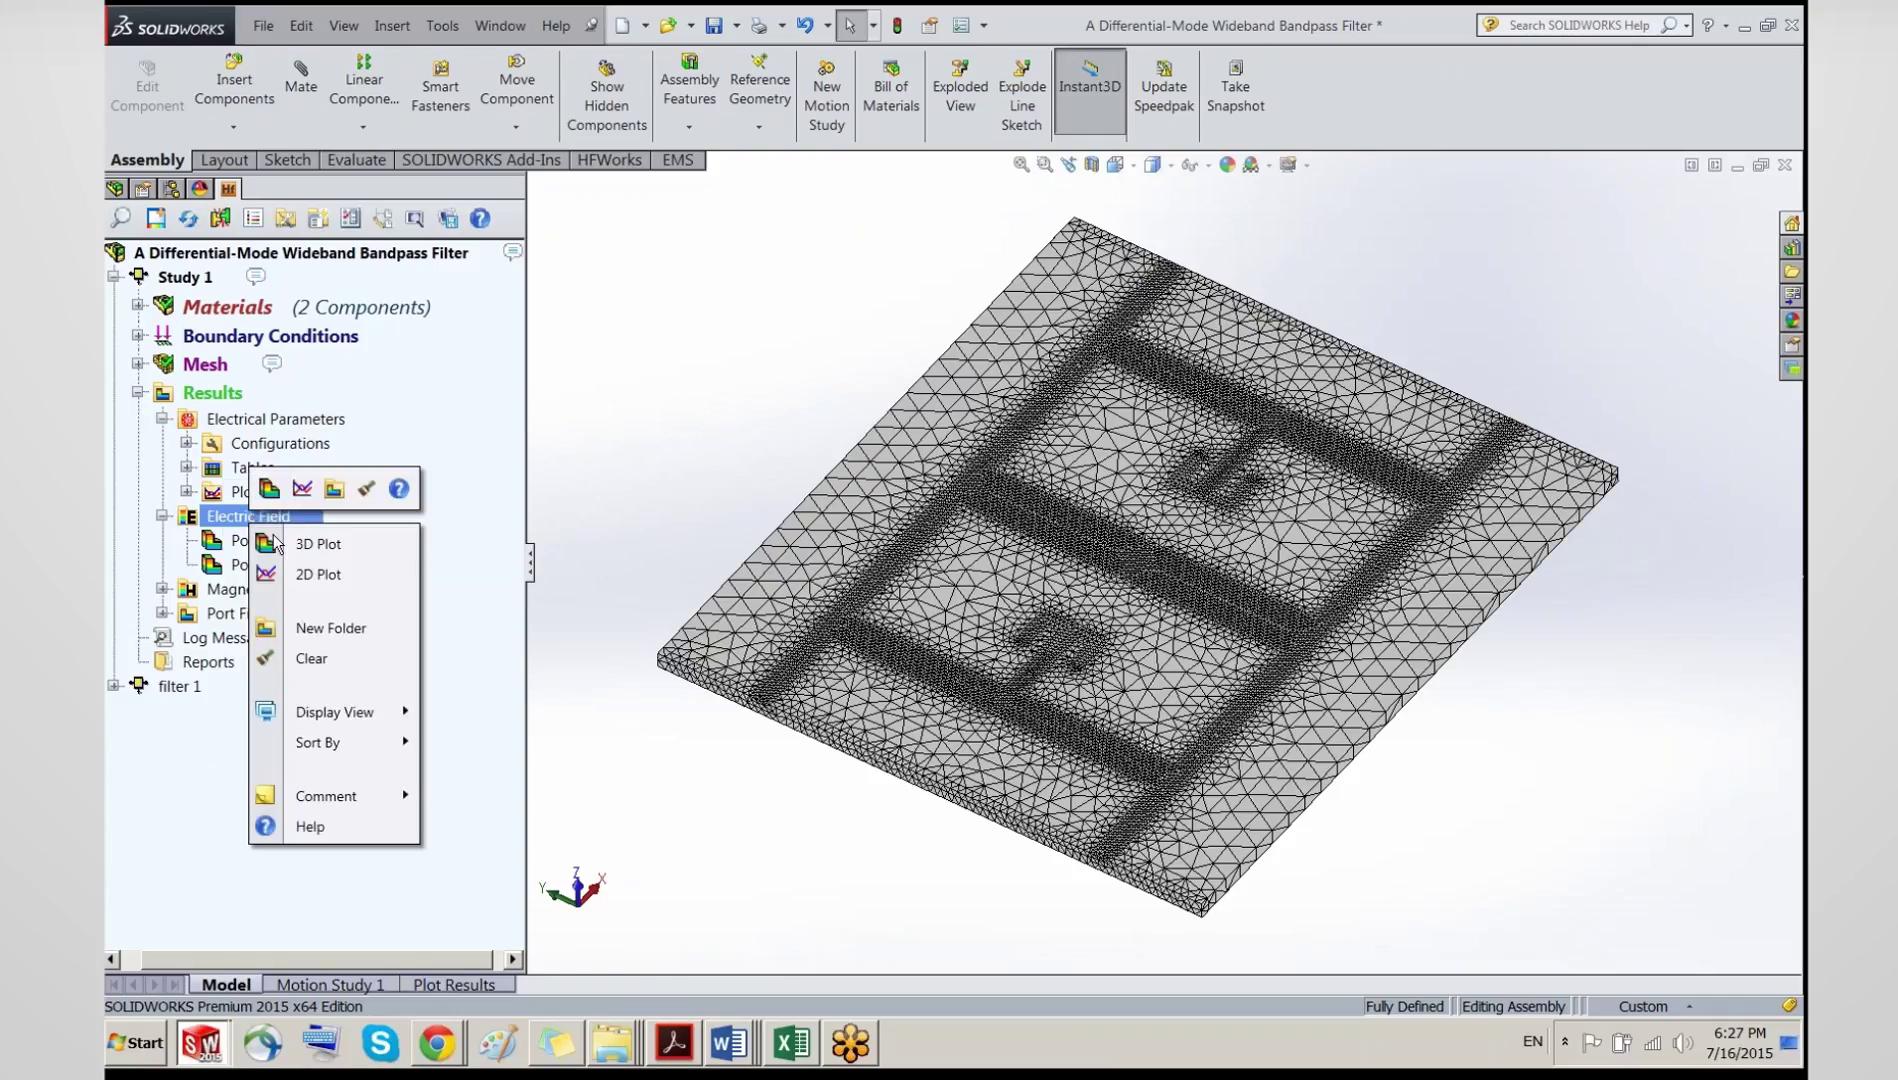
left_click(281, 545)
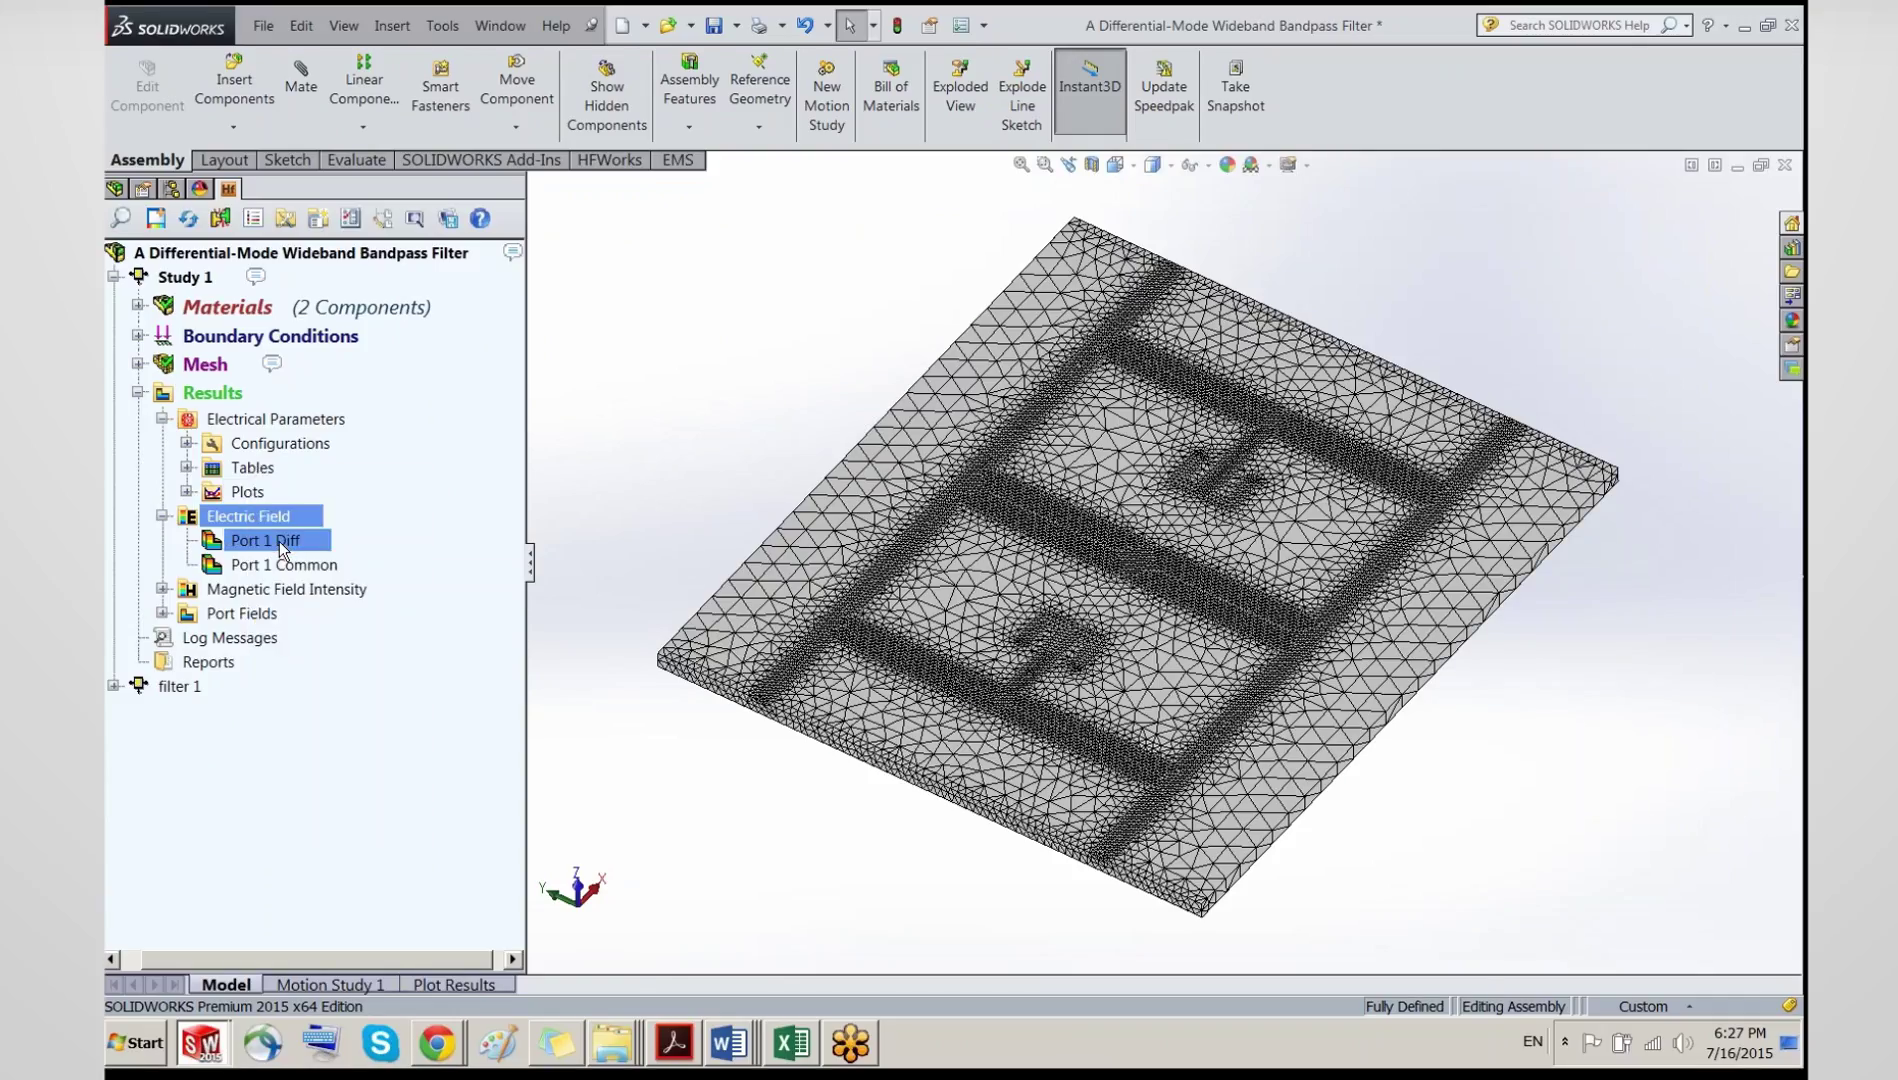
left_click(258, 374)
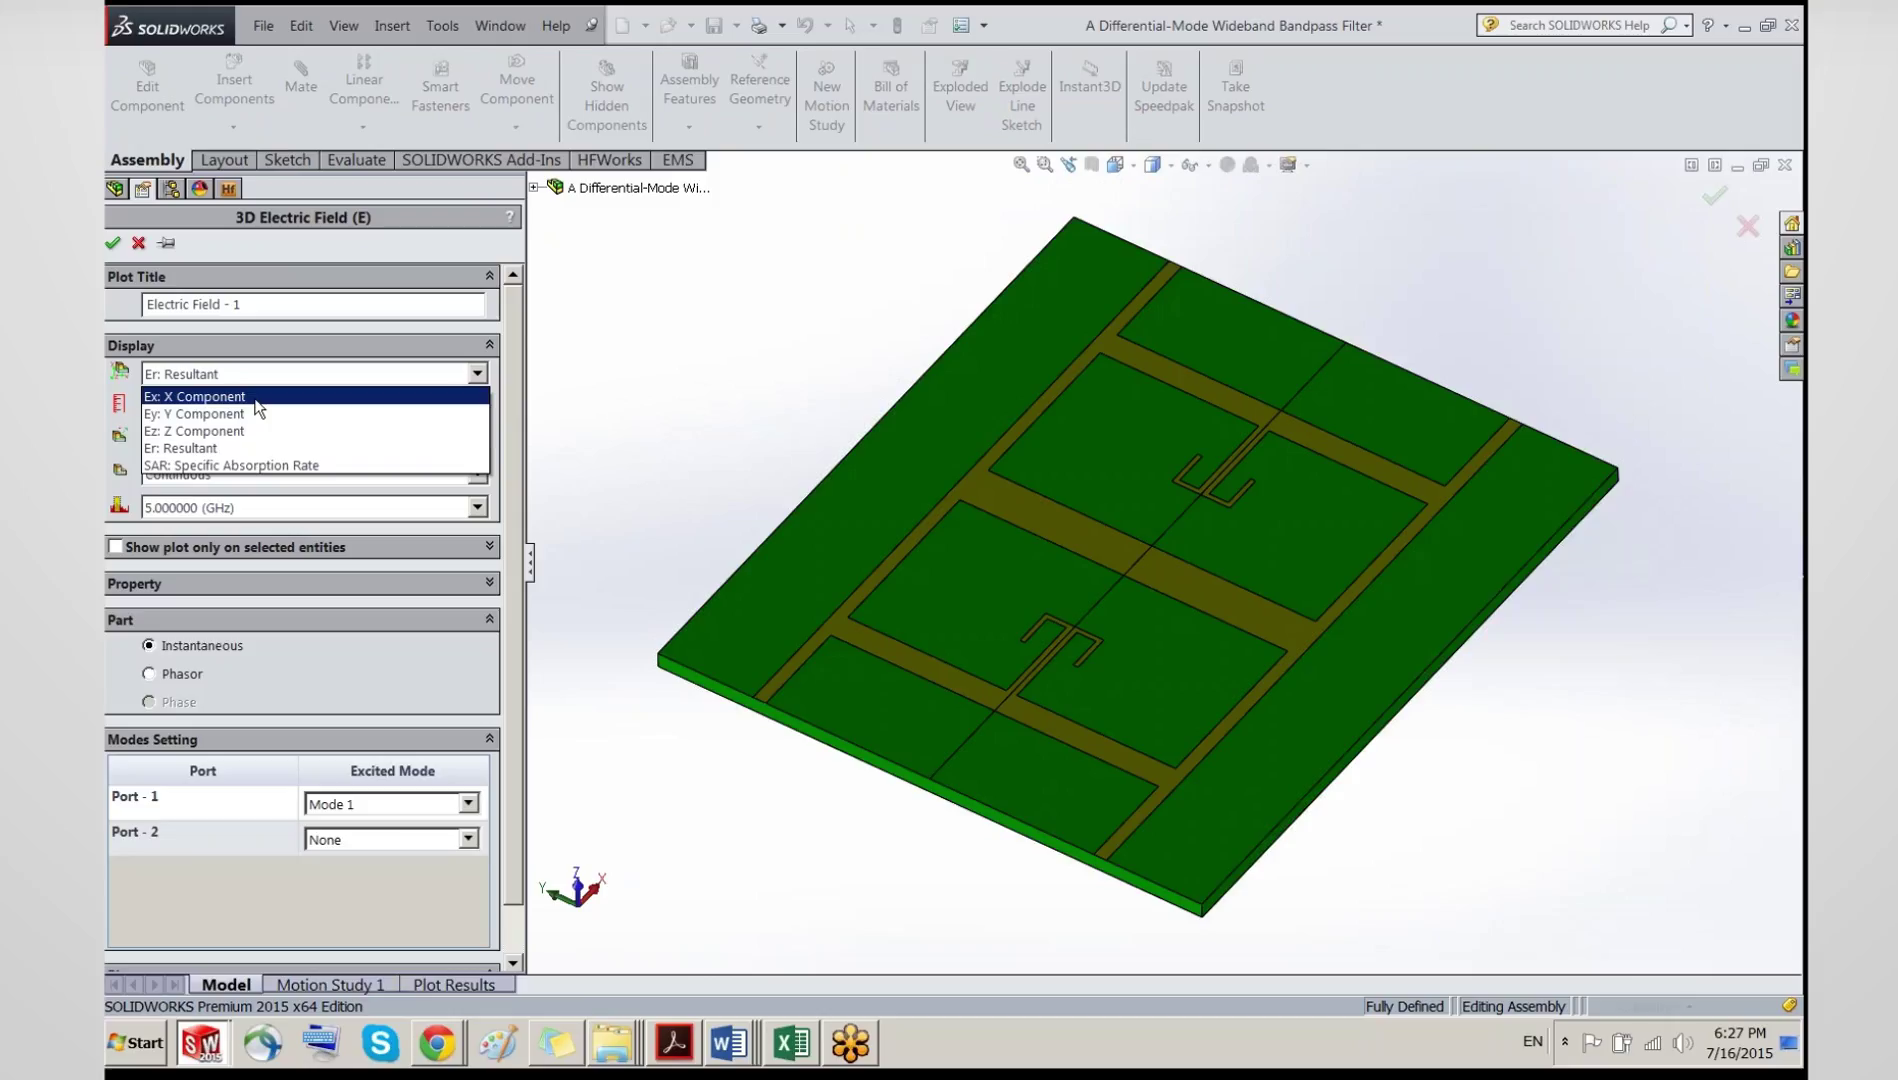
left_click(247, 455)
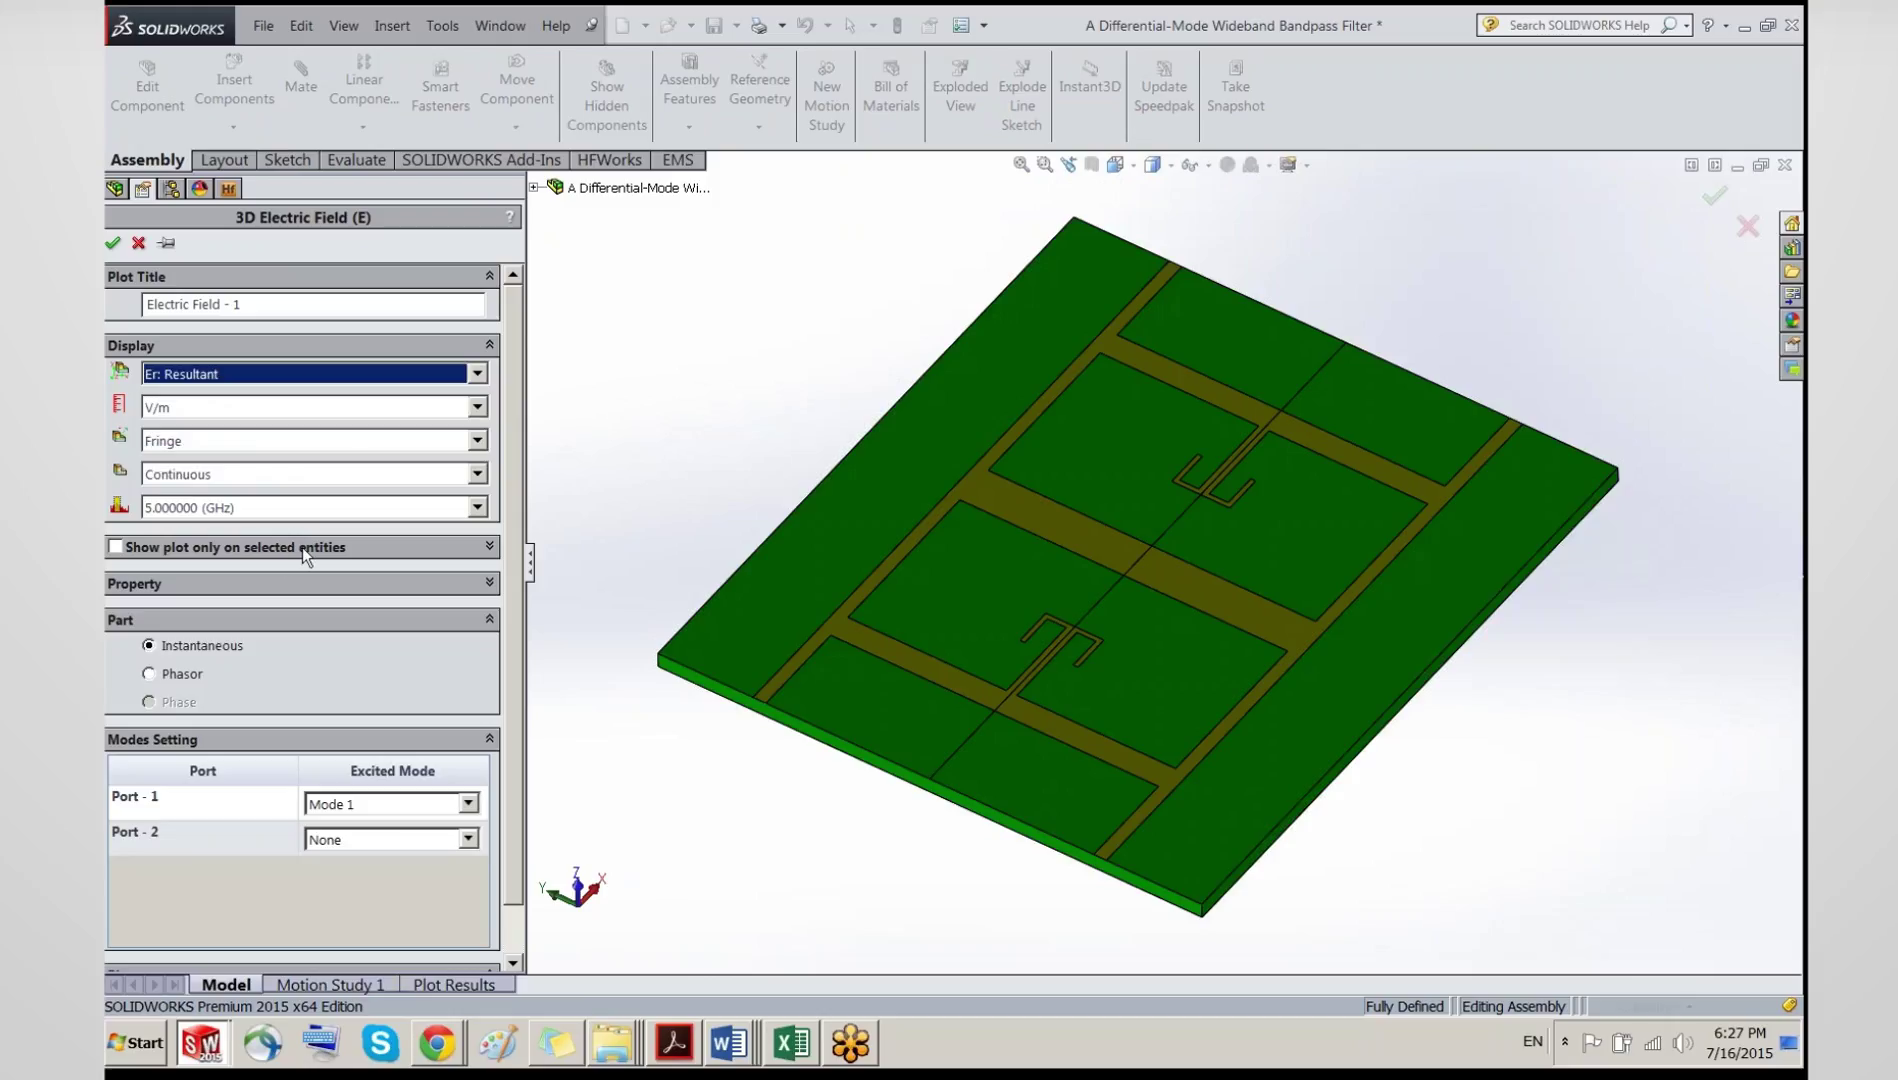
left_click(339, 448)
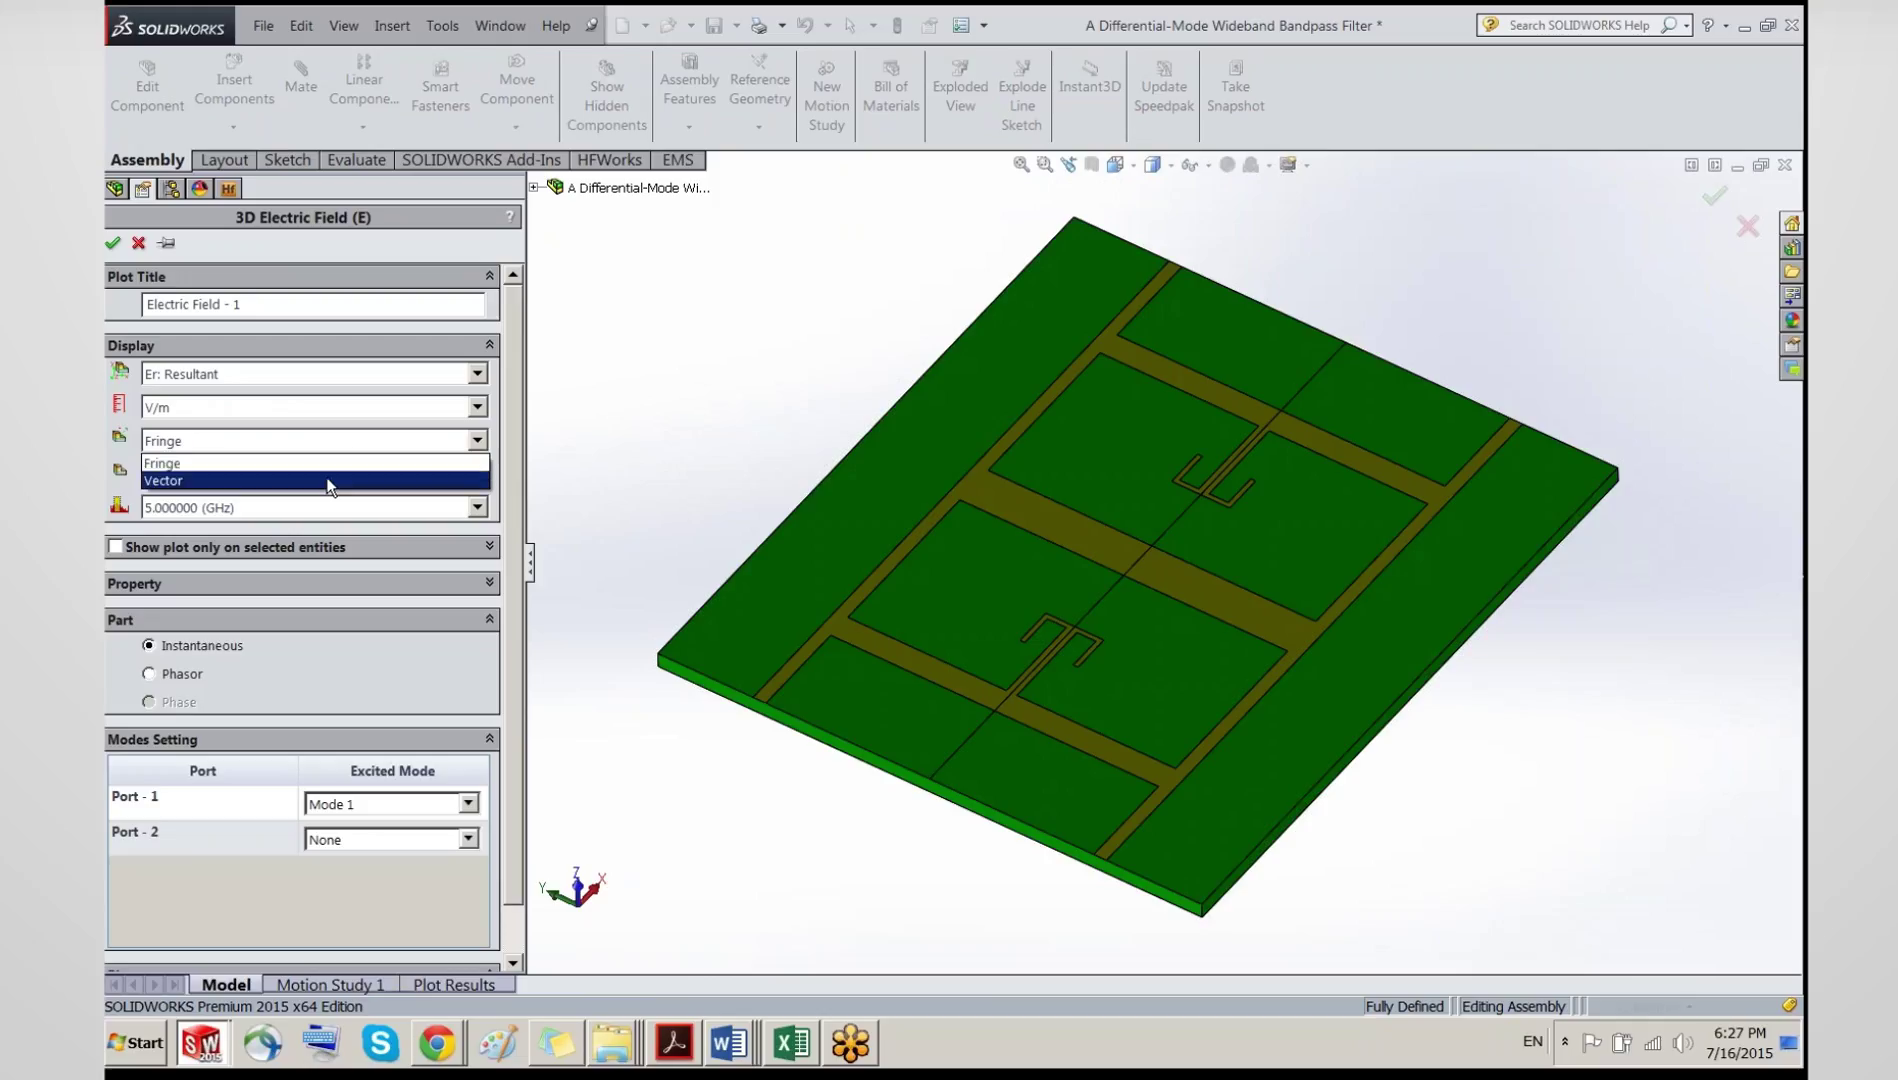
left_click(330, 481)
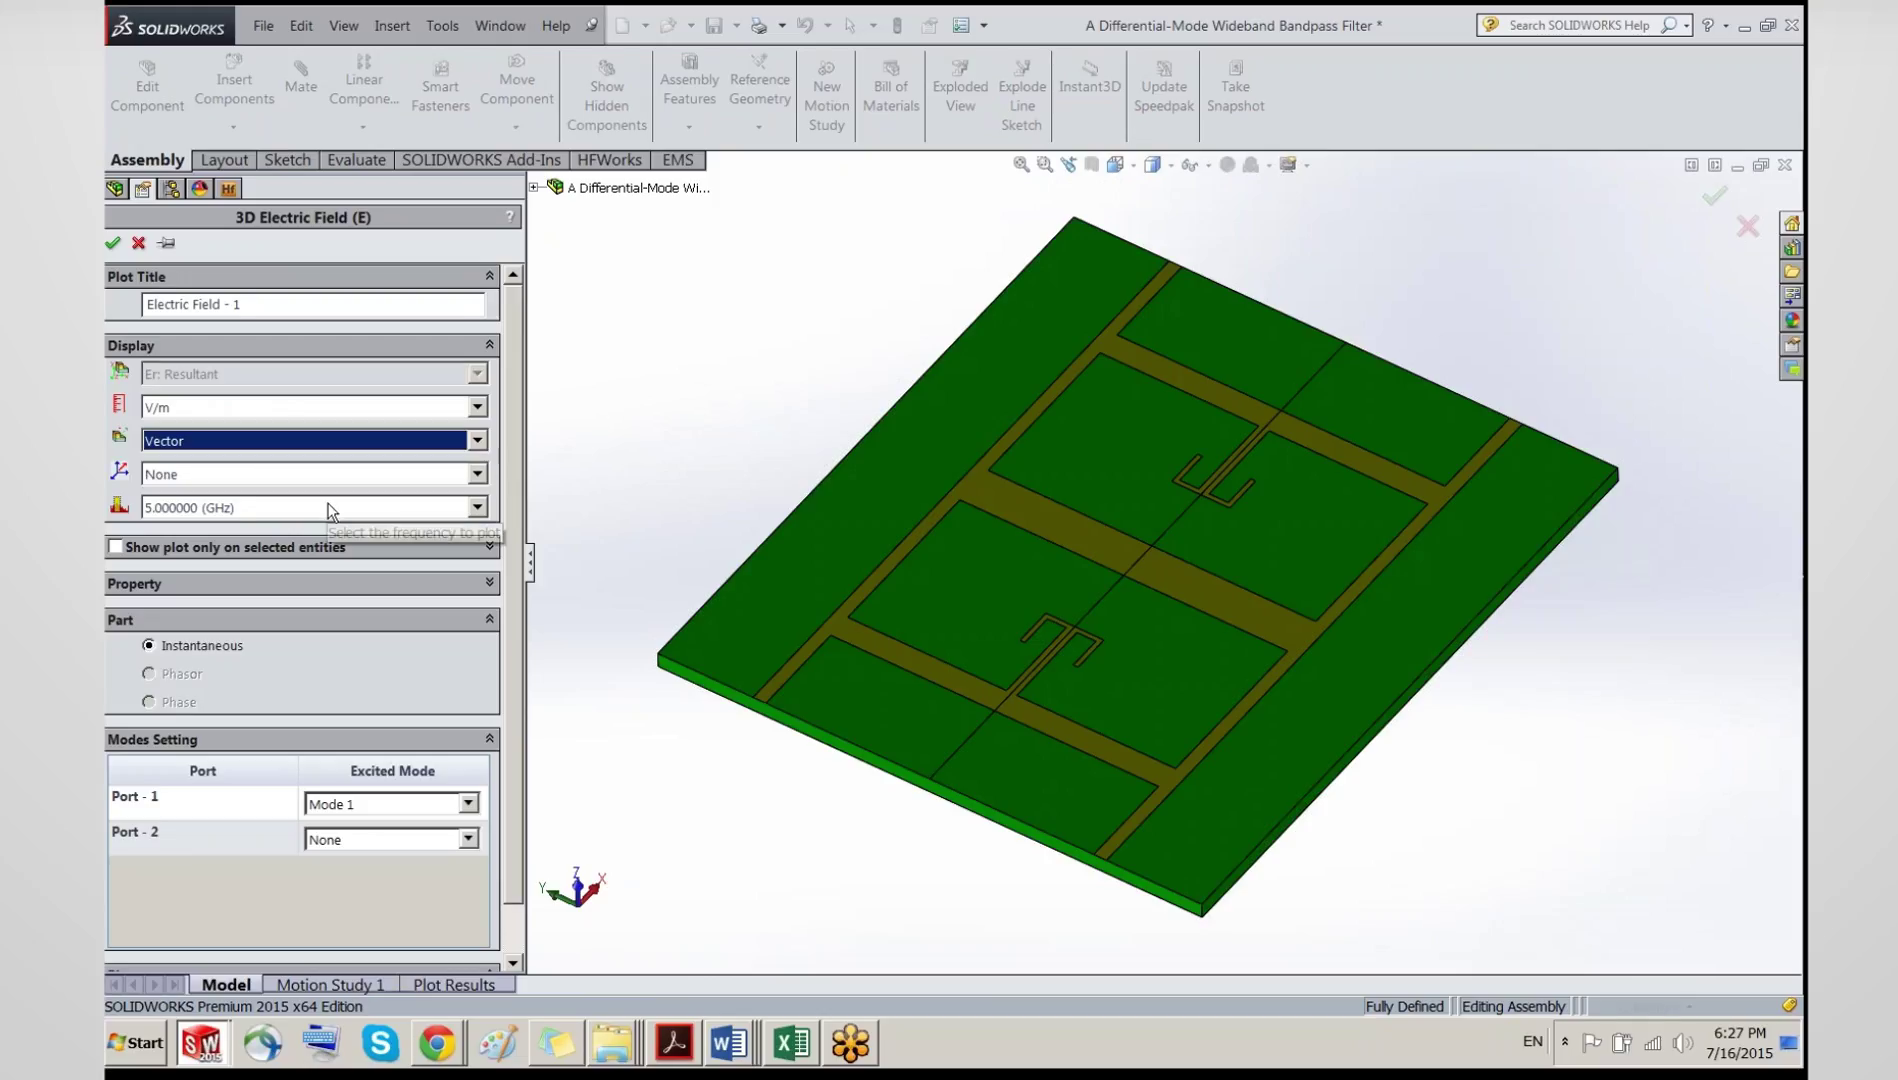
left_click(477, 474)
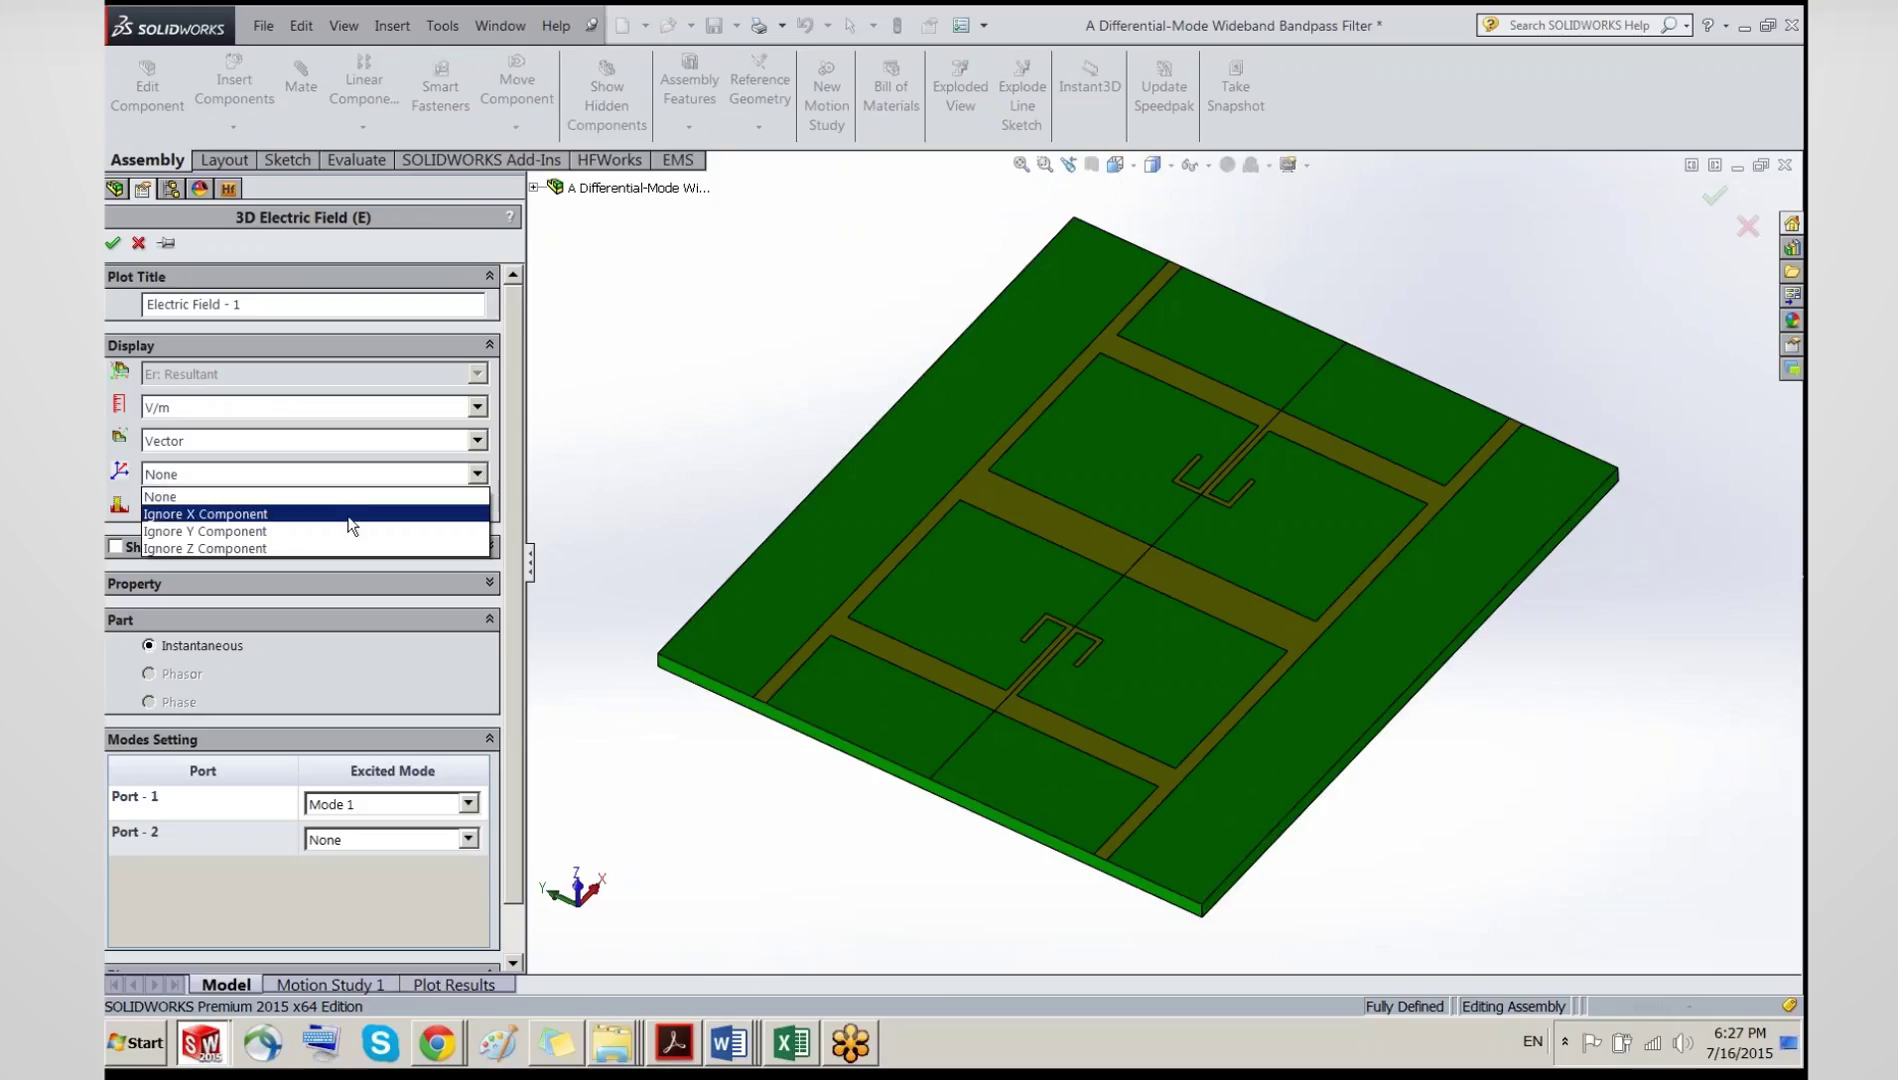
left_click(116, 463)
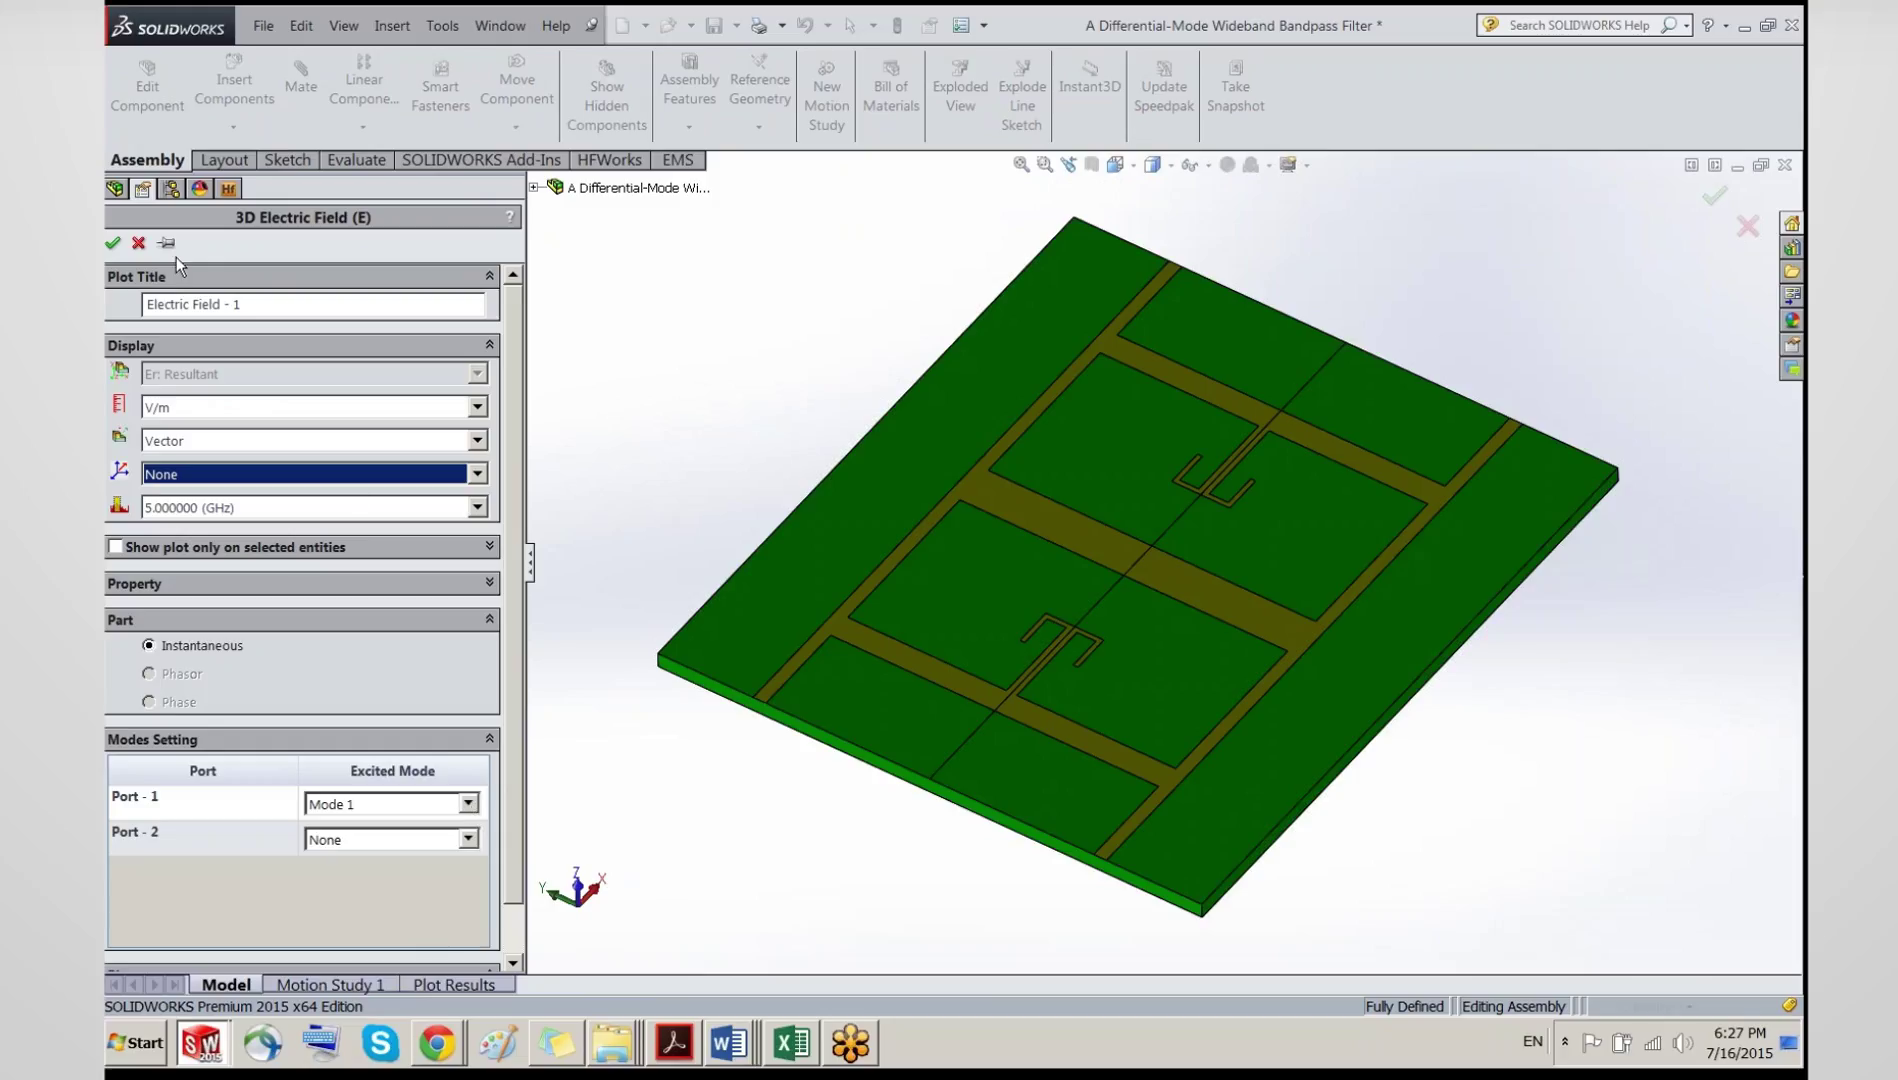
Step: Title the electric field plot Vector DD and generate it
left_click(273, 311)
type("Vector")
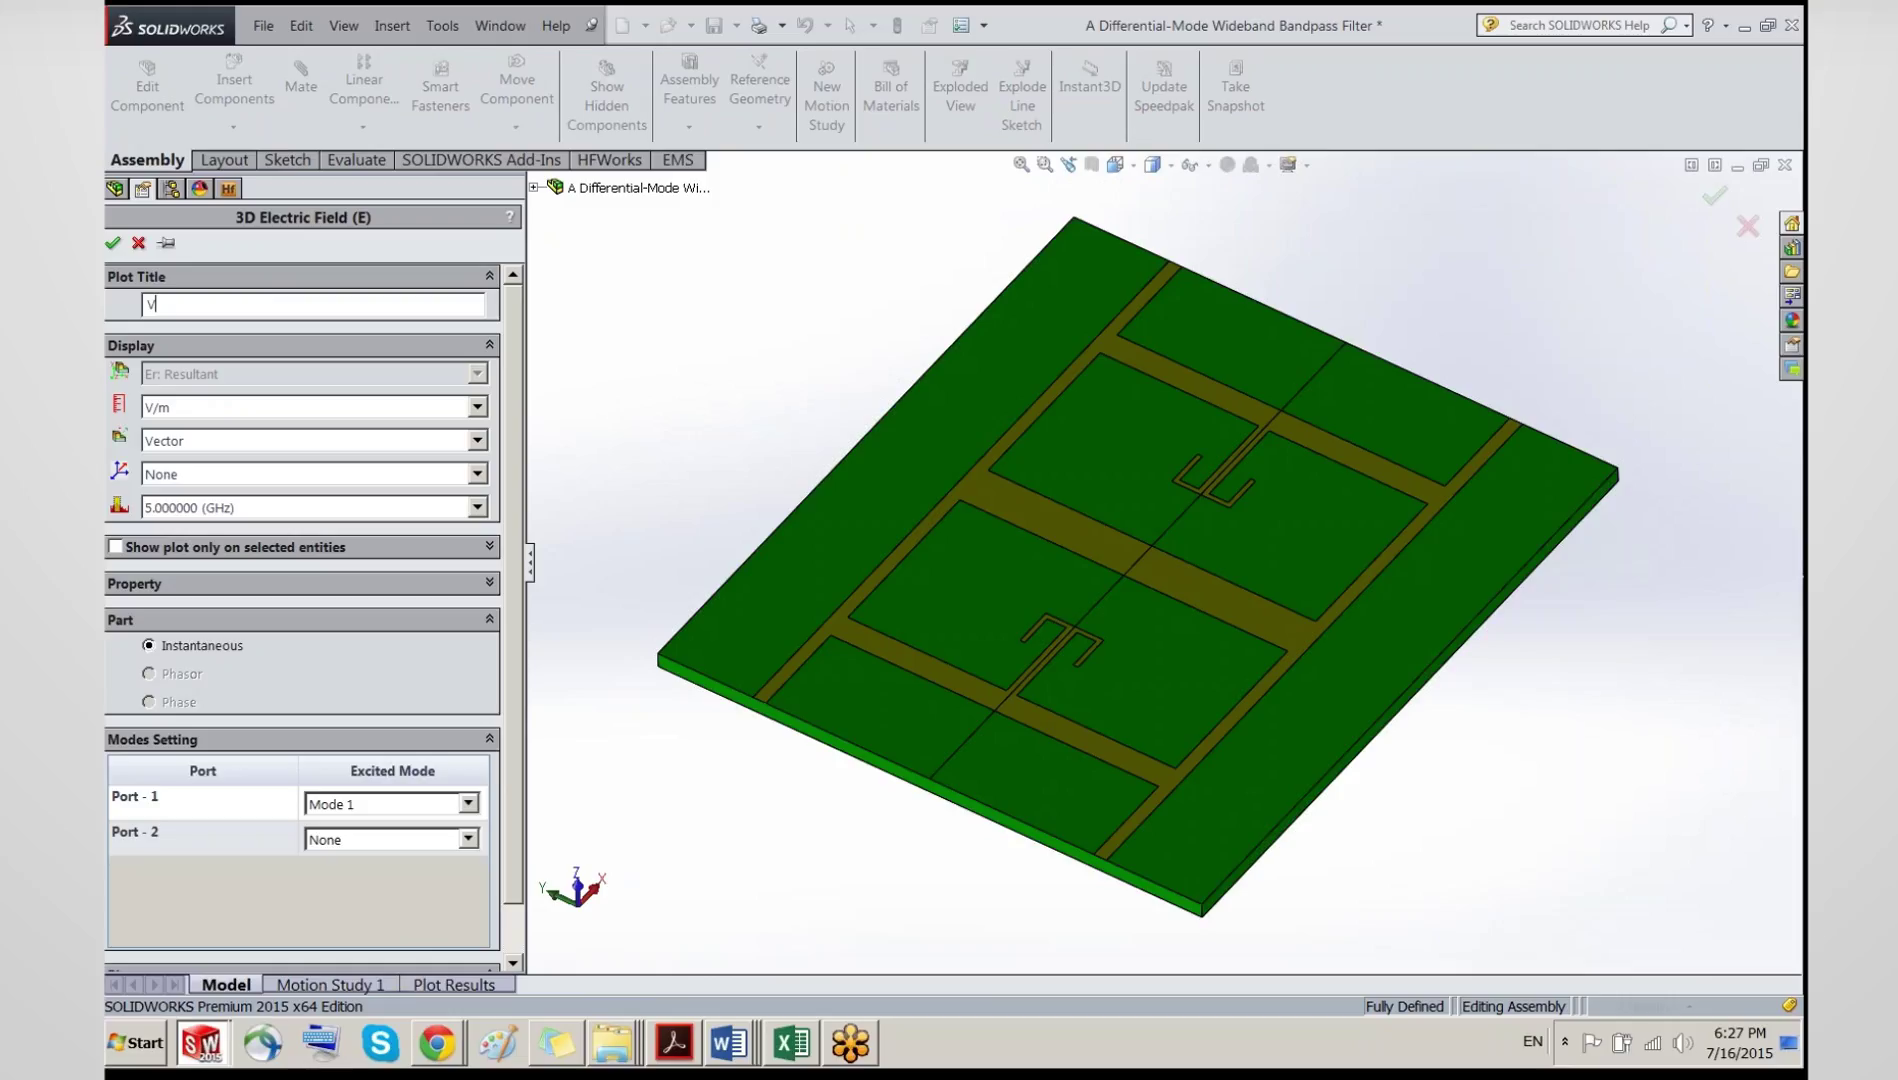
type(" DD")
left_click(113, 244)
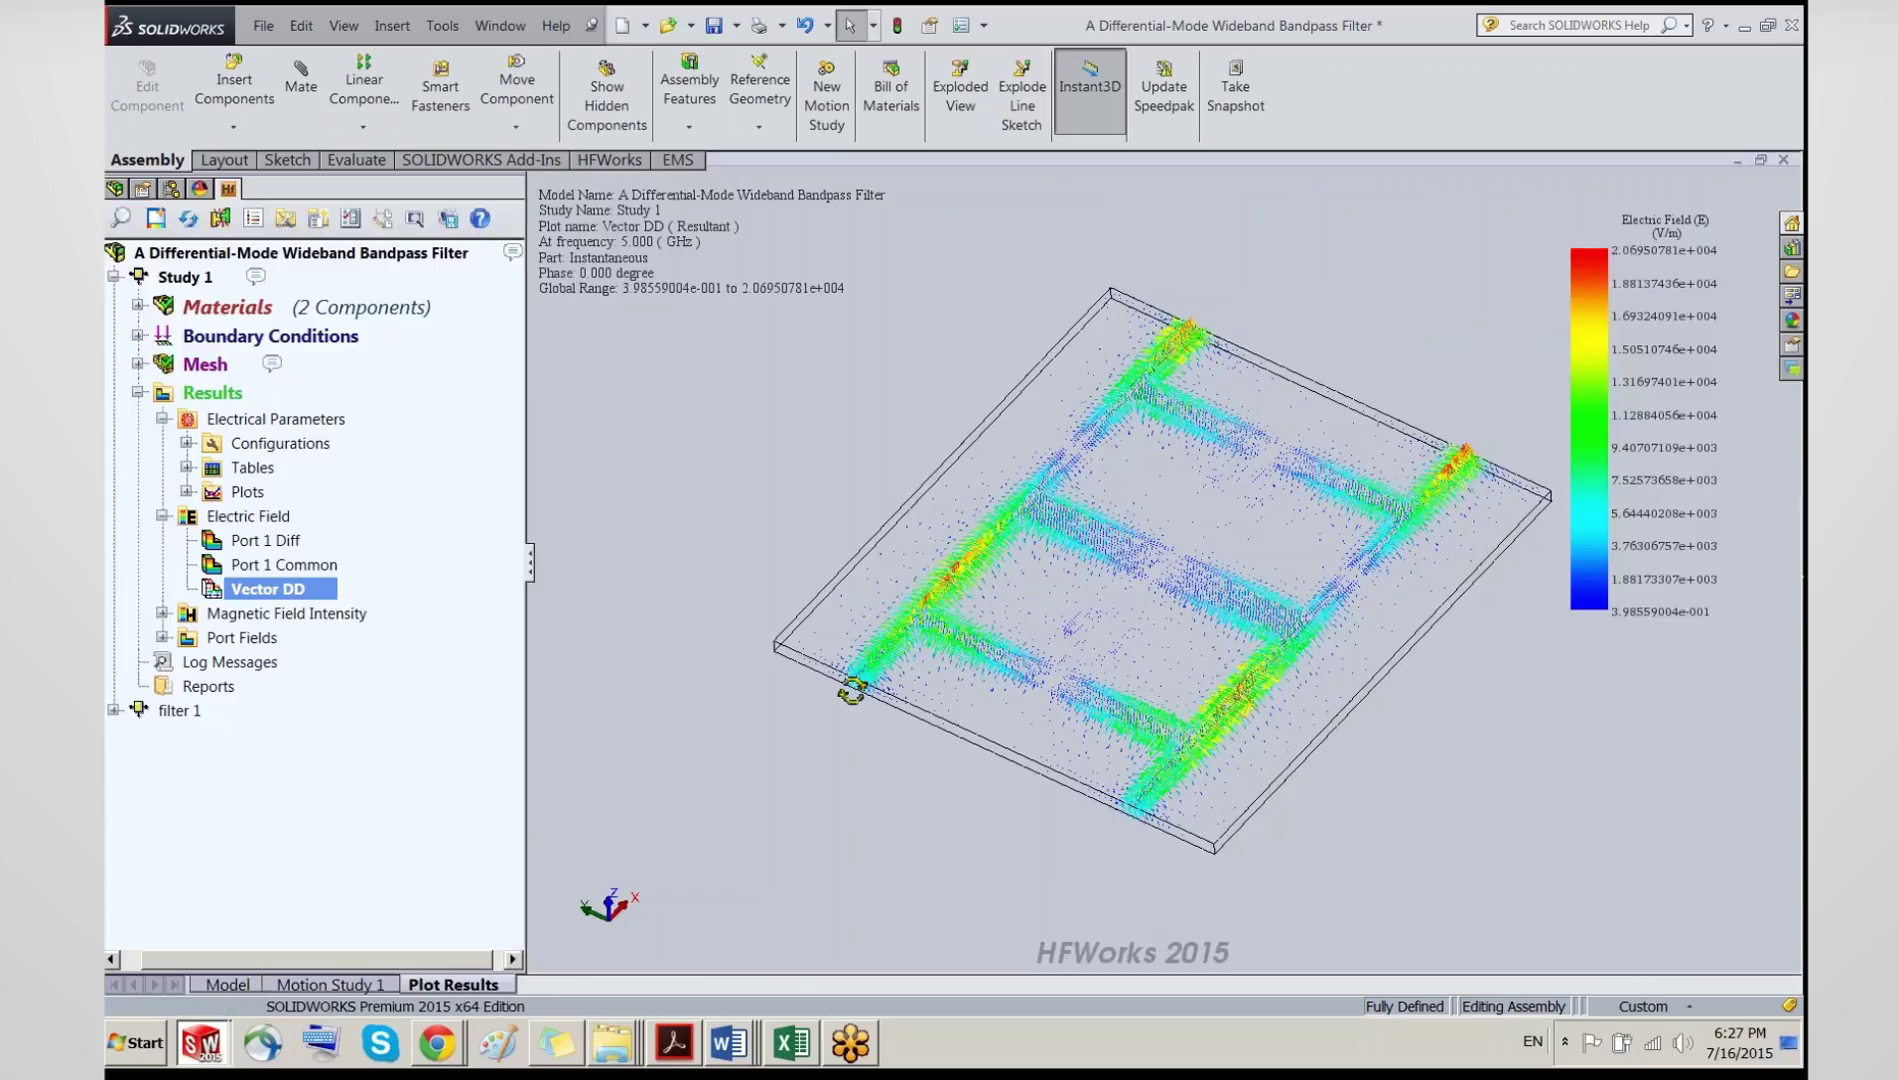
Step: Examine the Vector DD field arrows along the filter traces, animate the plot over phase and close the animation
middle_click_drag(851, 690, 870, 668)
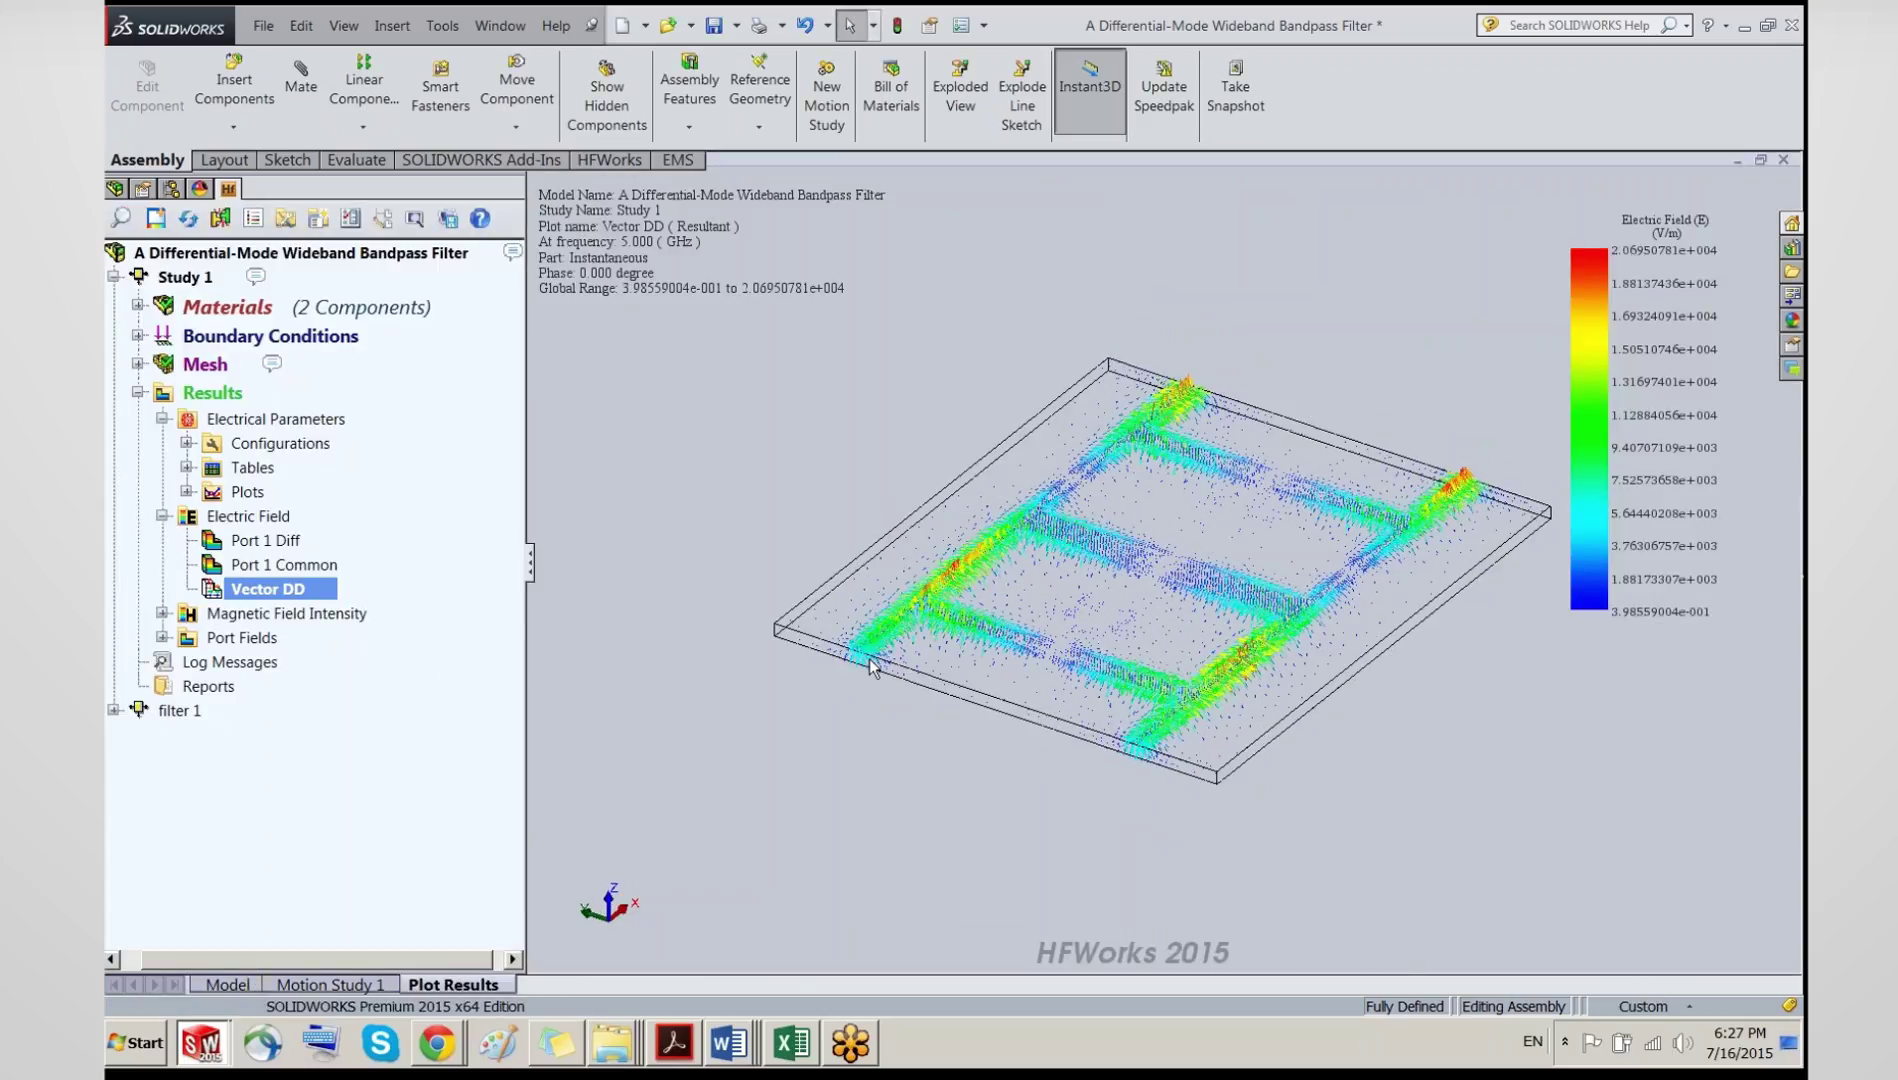
scroll(870, 668, "down", 5)
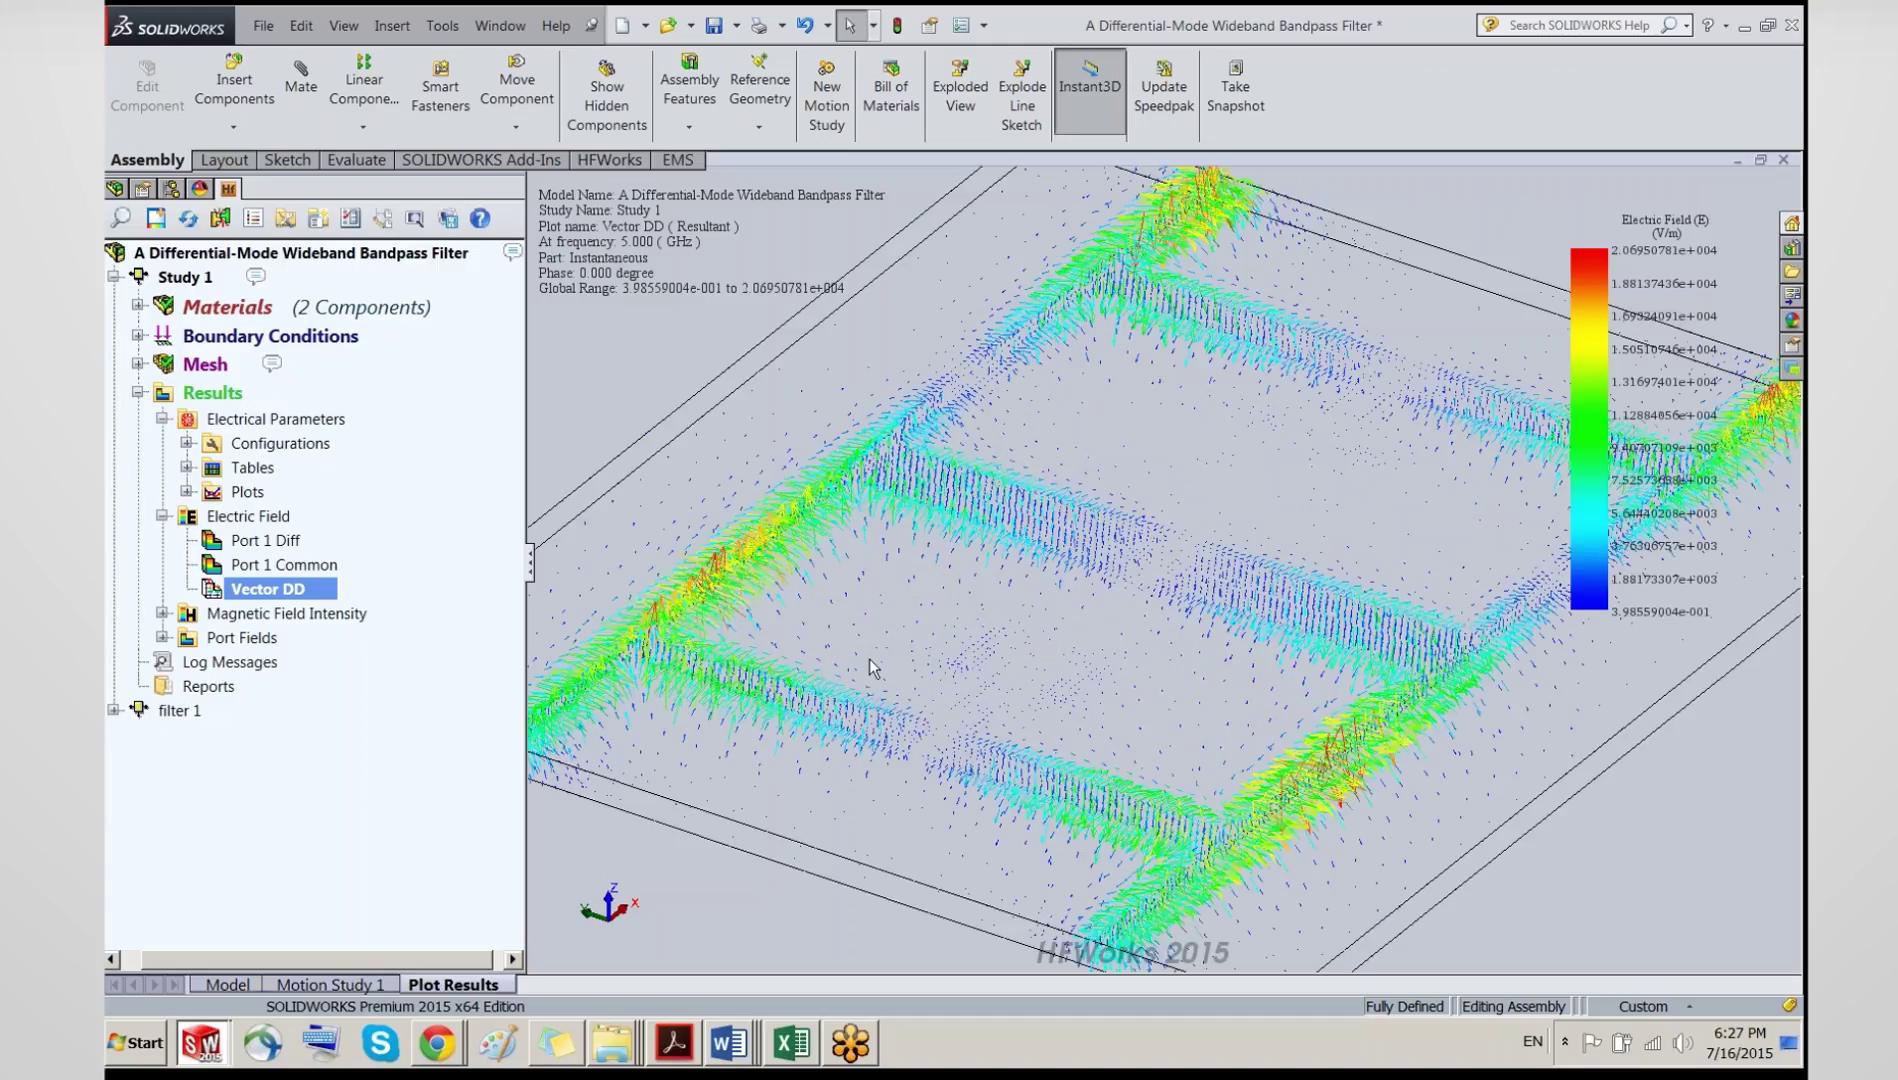
scroll(870, 668, "up", 3)
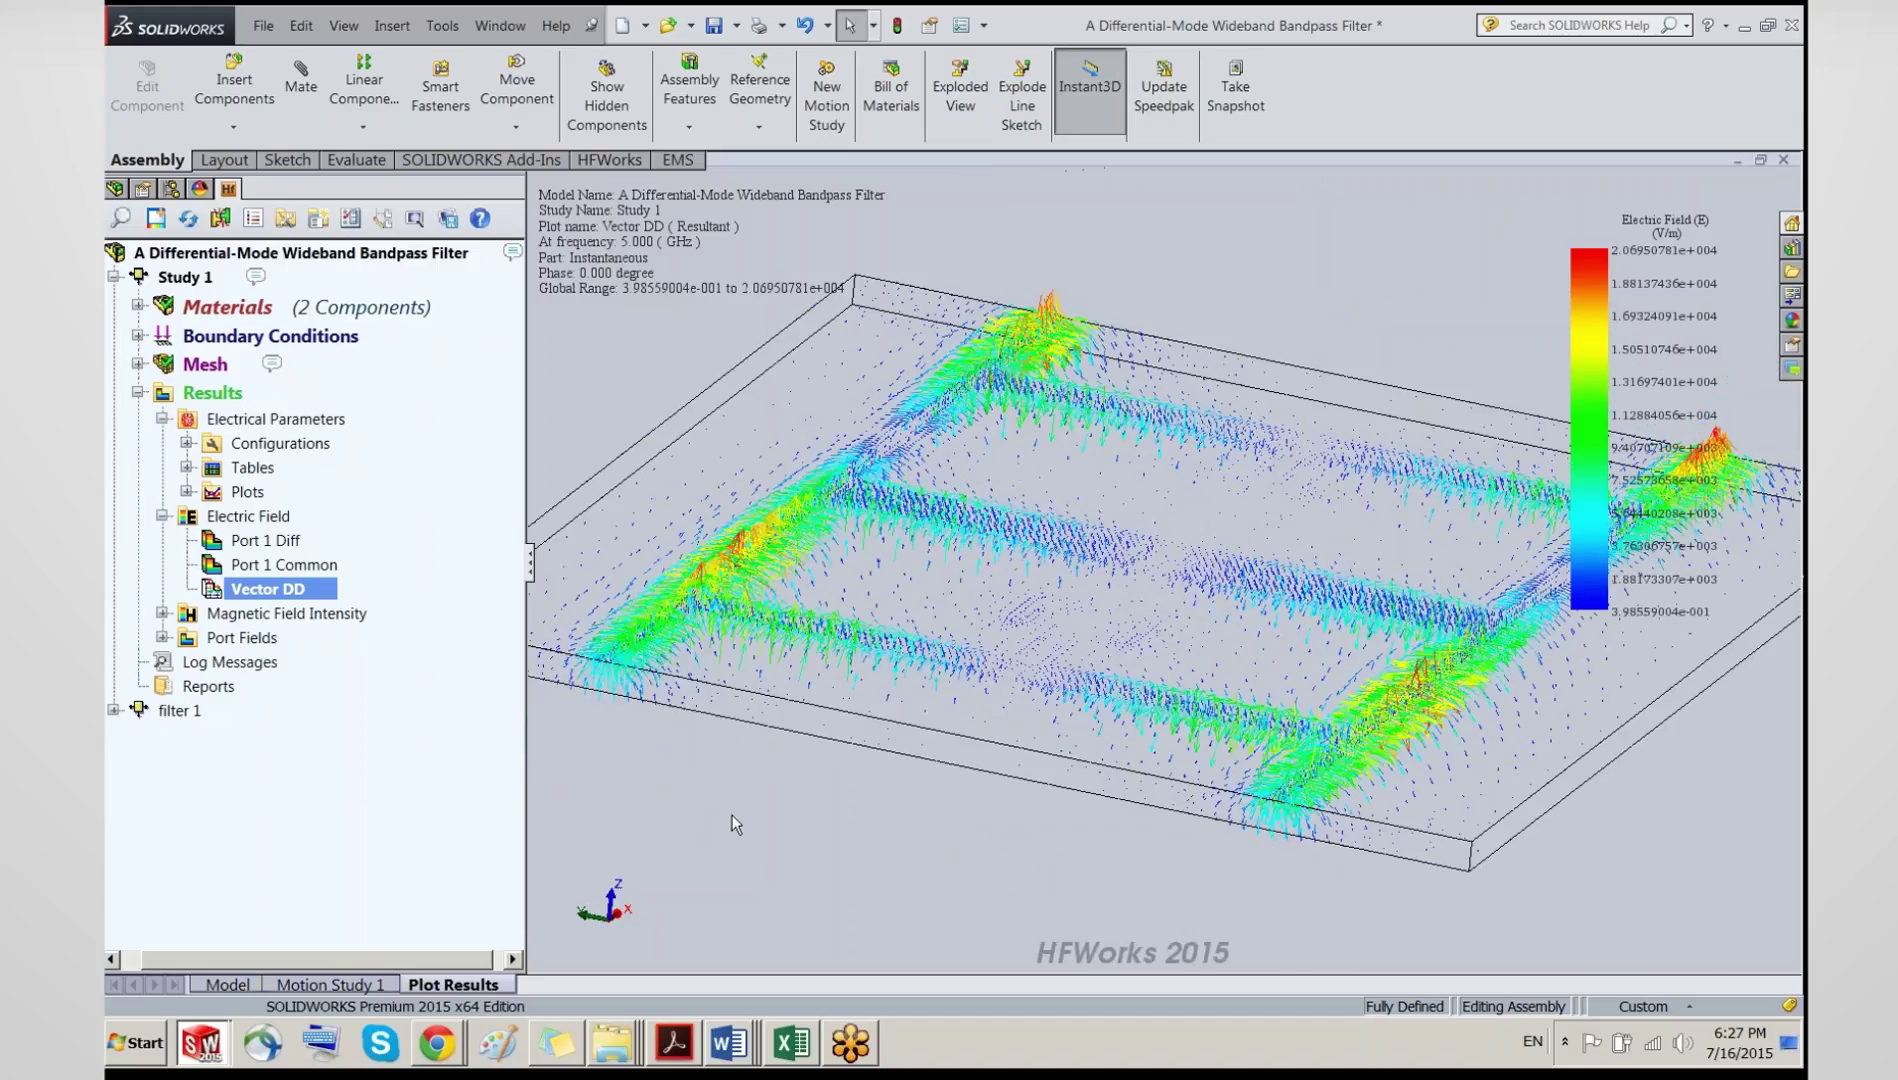
right_click(250, 598)
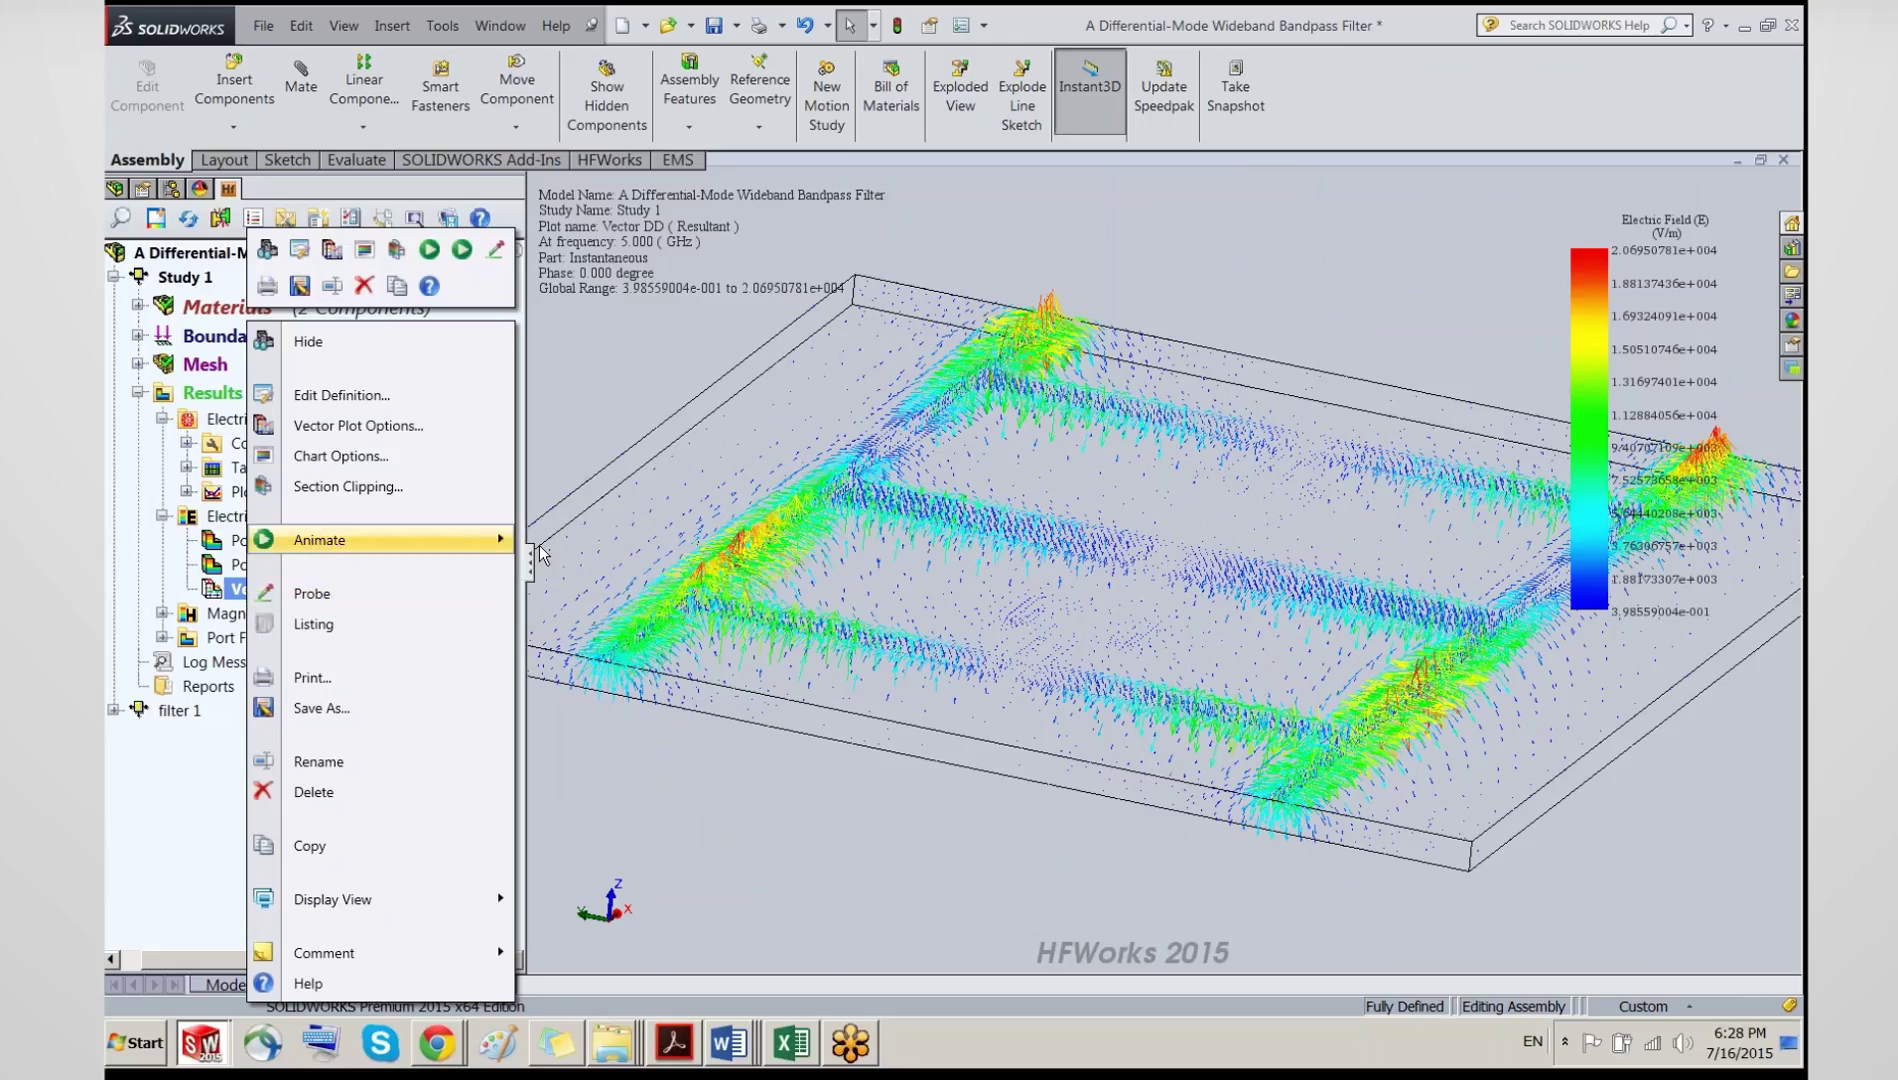
left_click(320, 543)
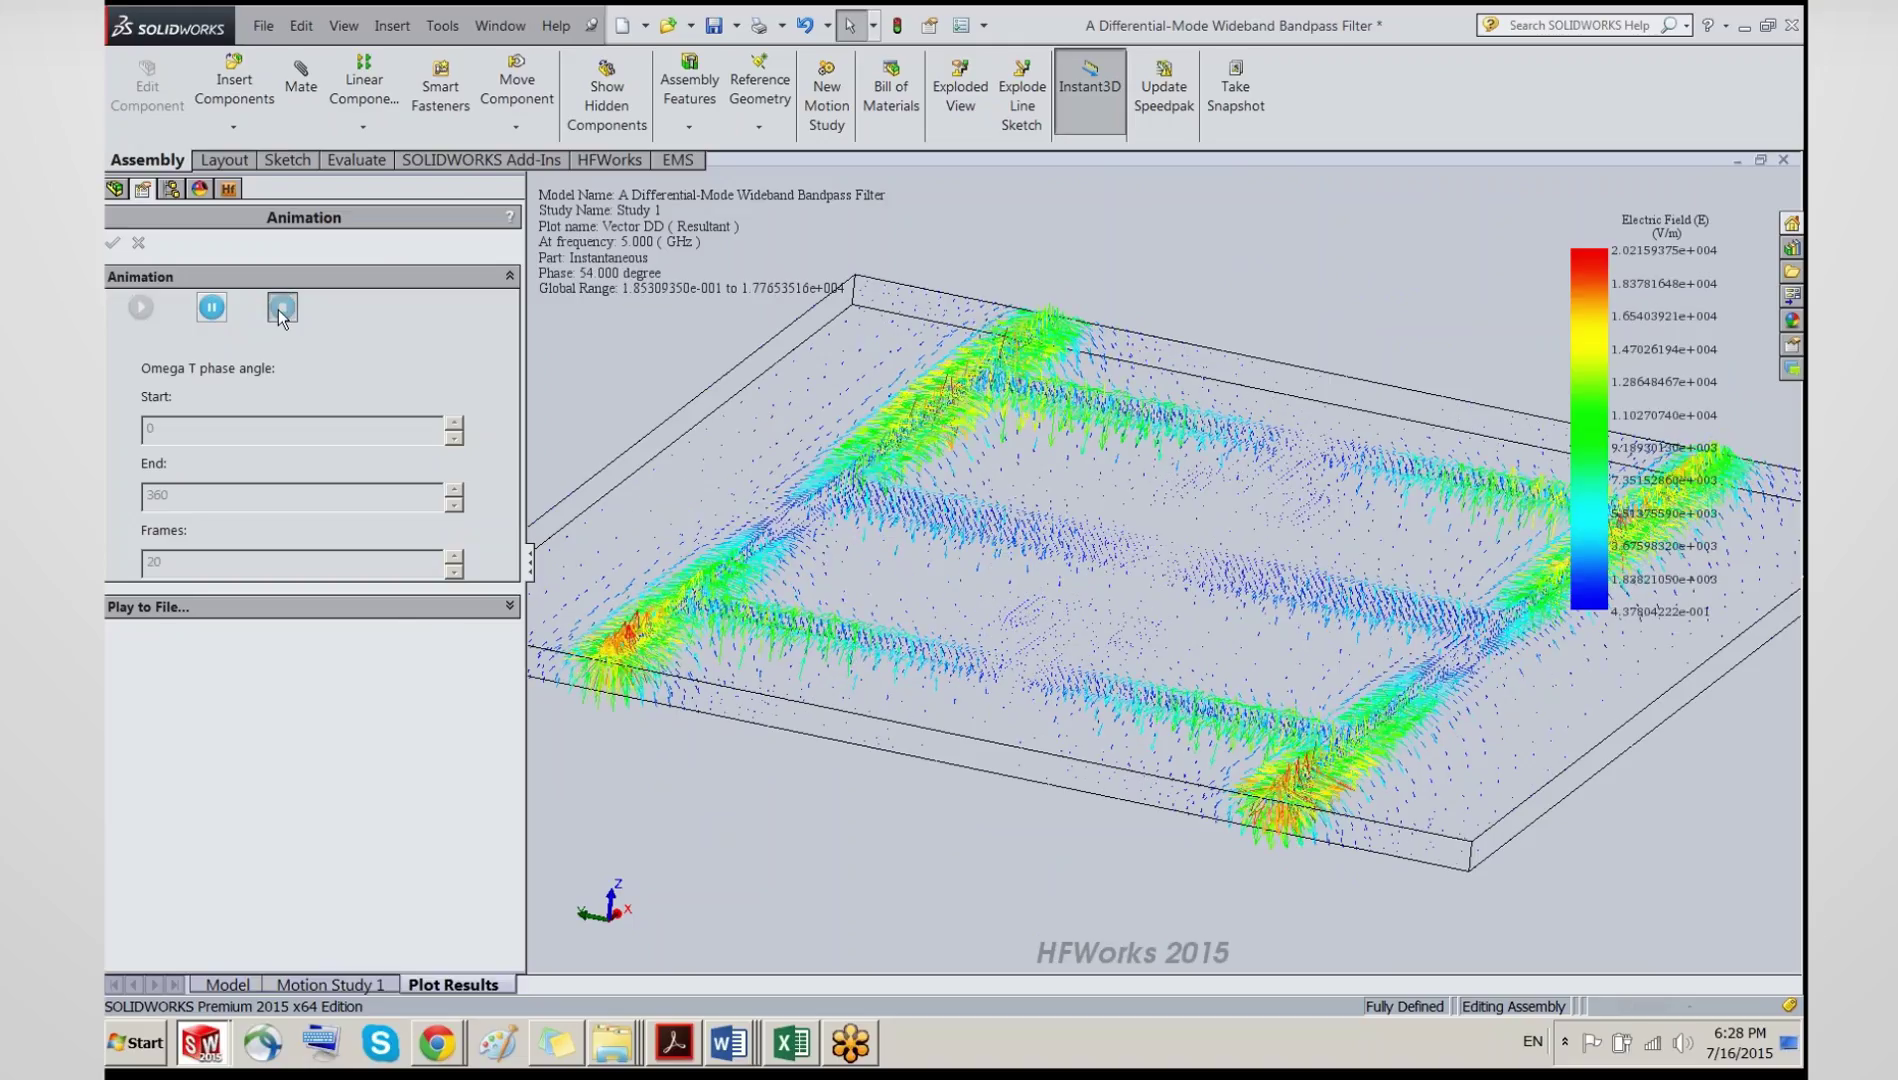
left_click(138, 243)
Step: Display the Port 1 Diff electric field plot and examine the board from a different angle
left_click(271, 546)
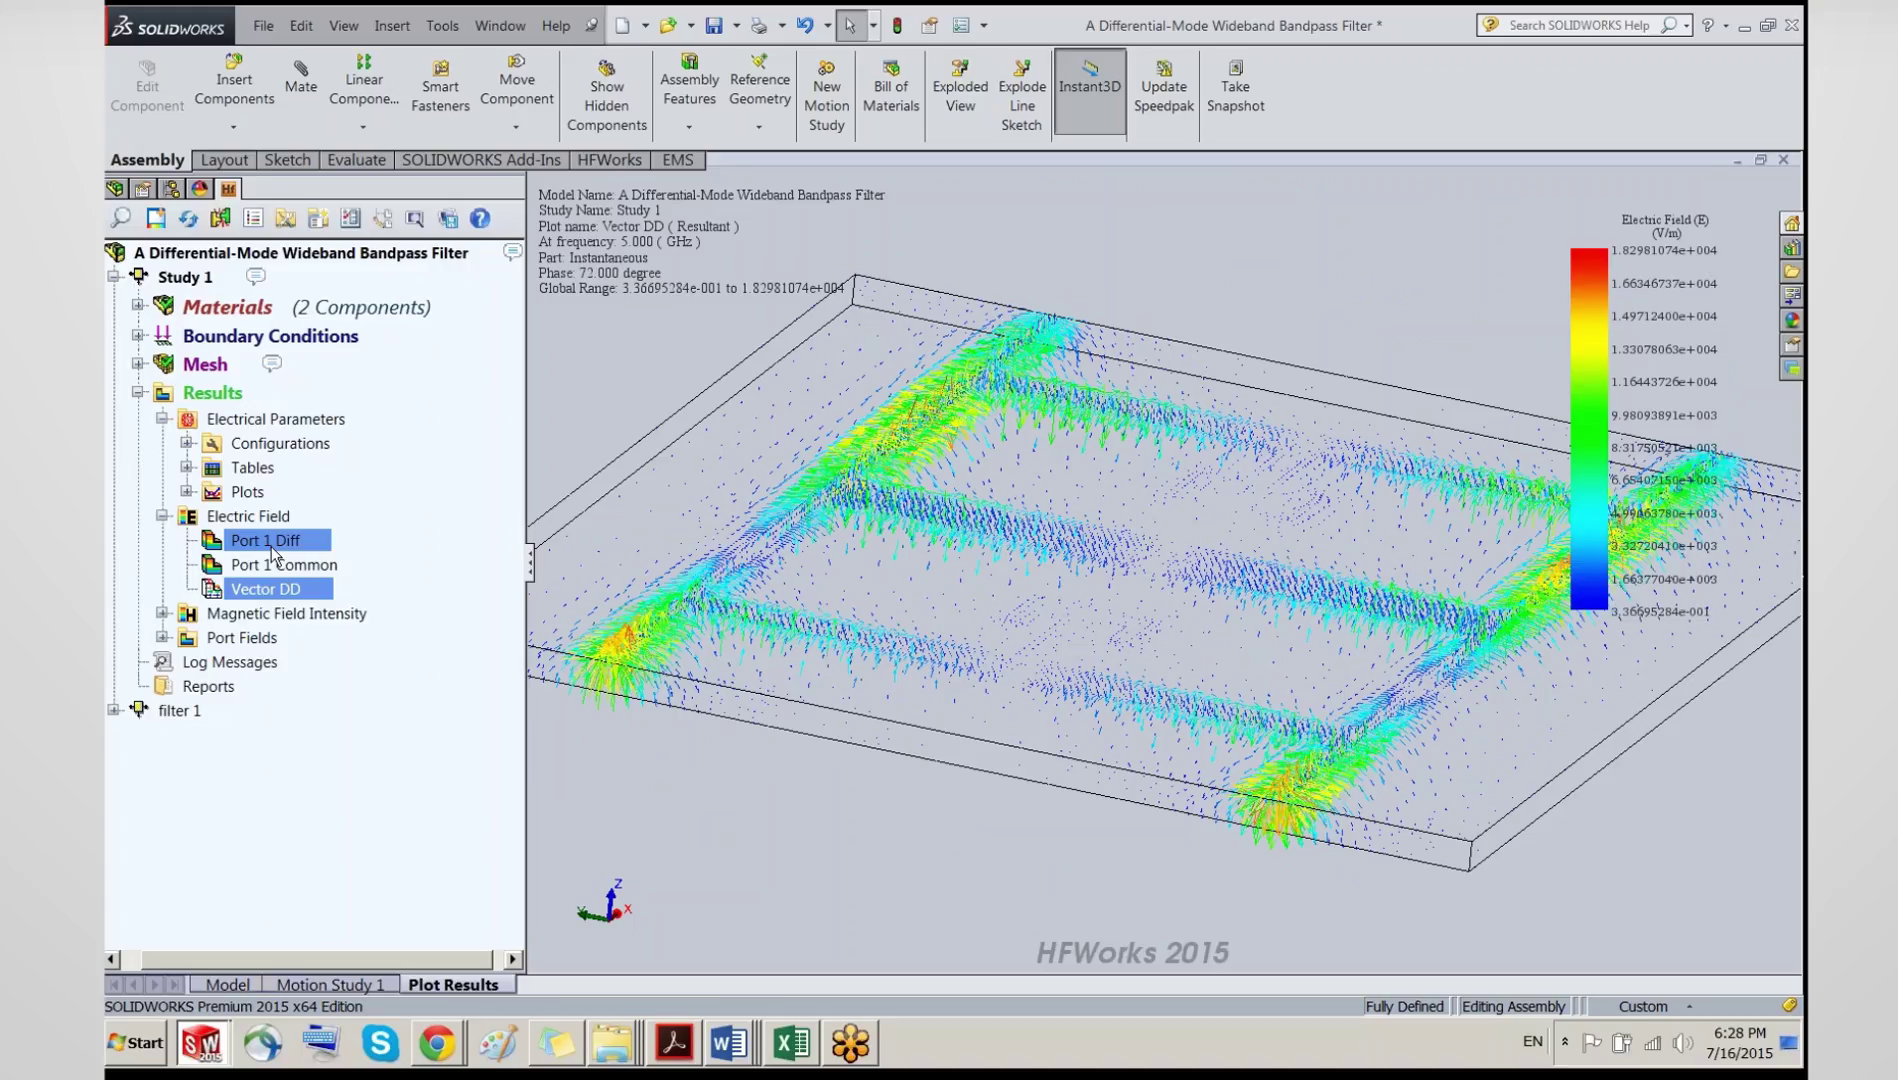
double_click(271, 546)
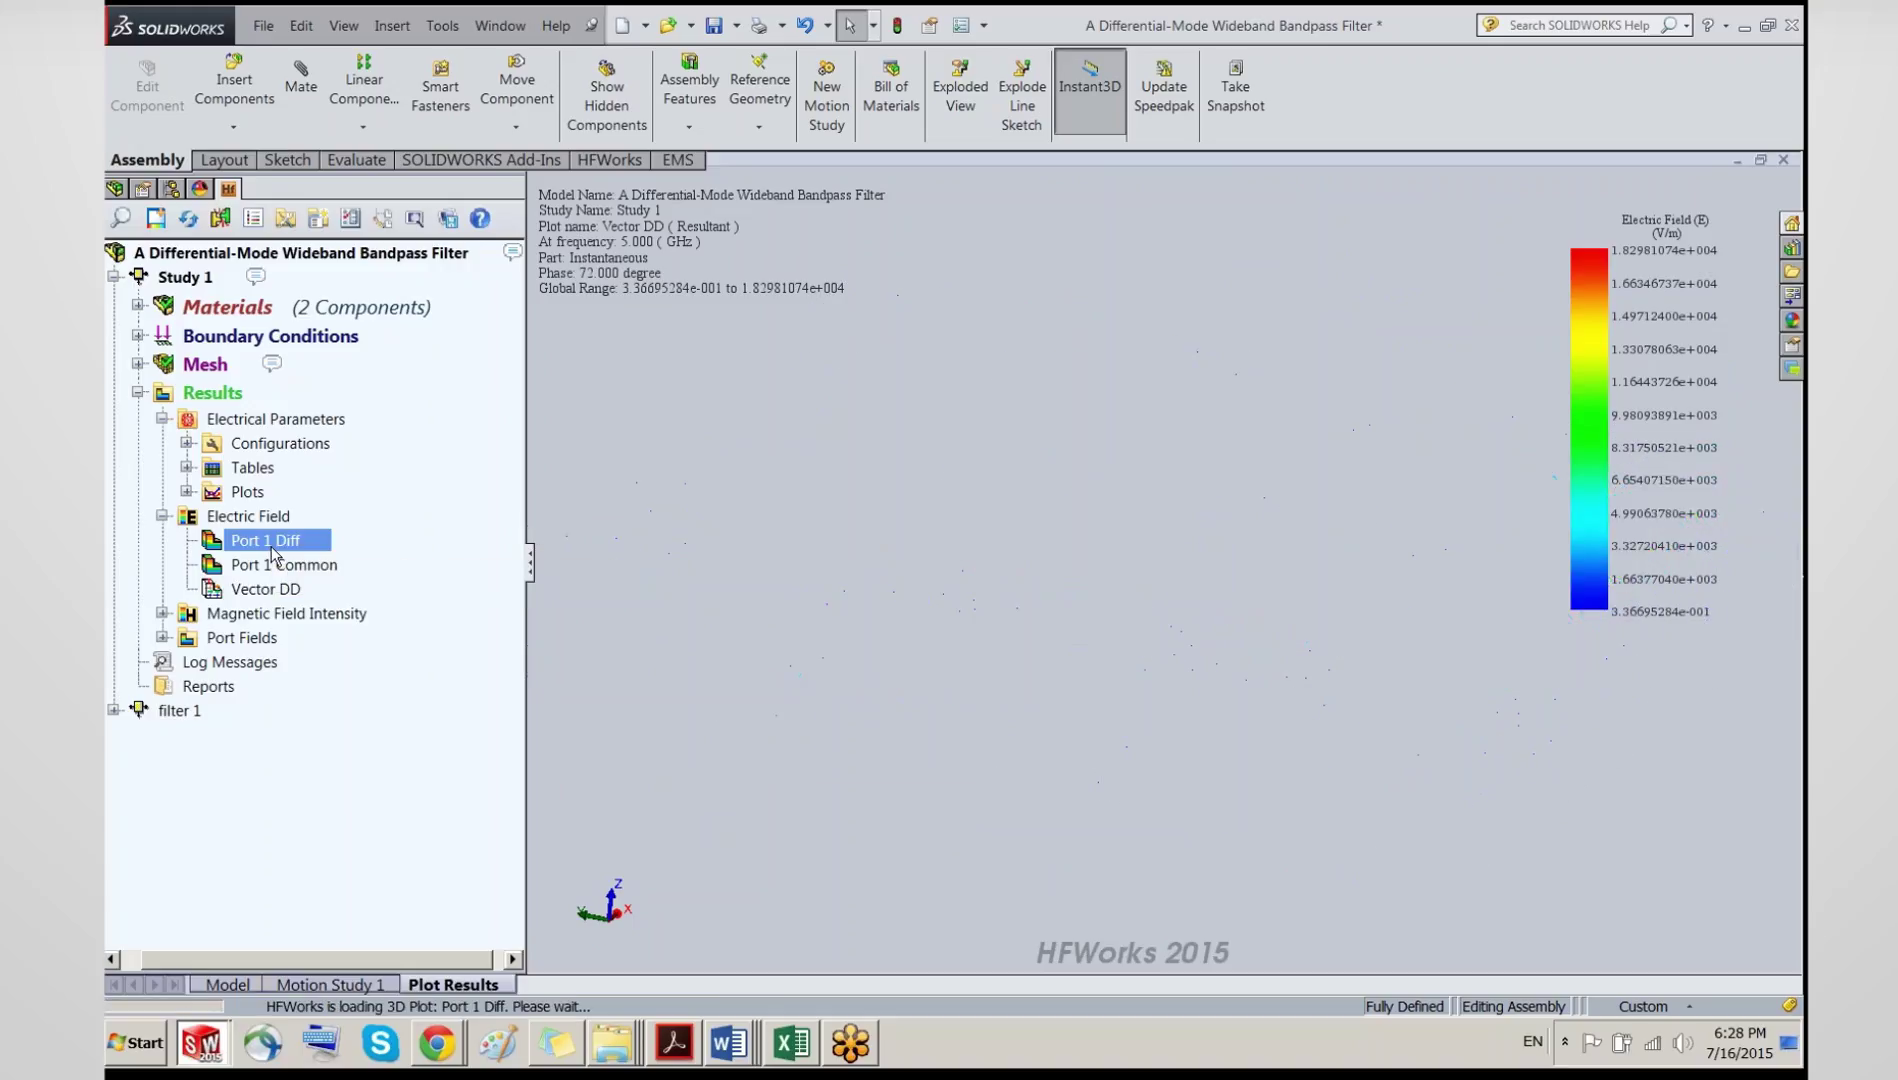
middle_click_drag(920, 800, 840, 760)
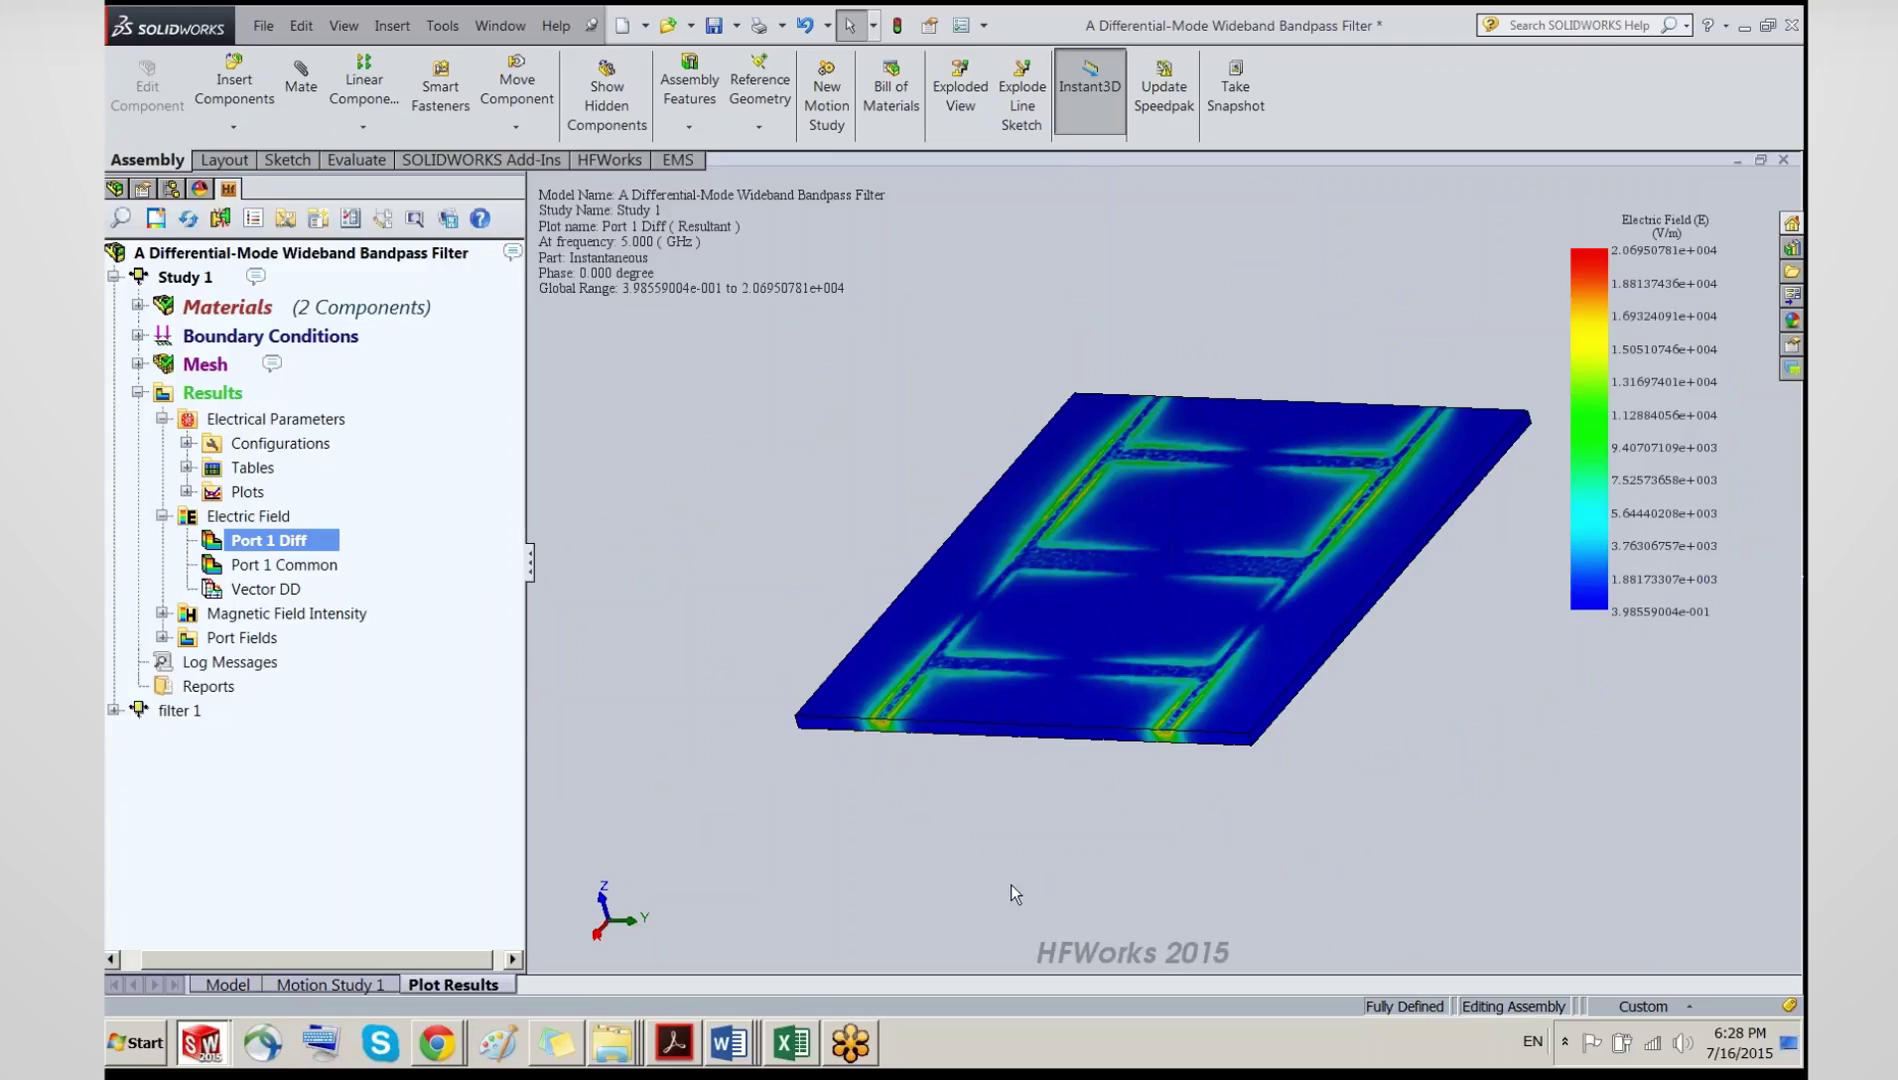
Step: Animate the Port 1 Diff field plot over phase, then stop and close the animation
right_click(270, 549)
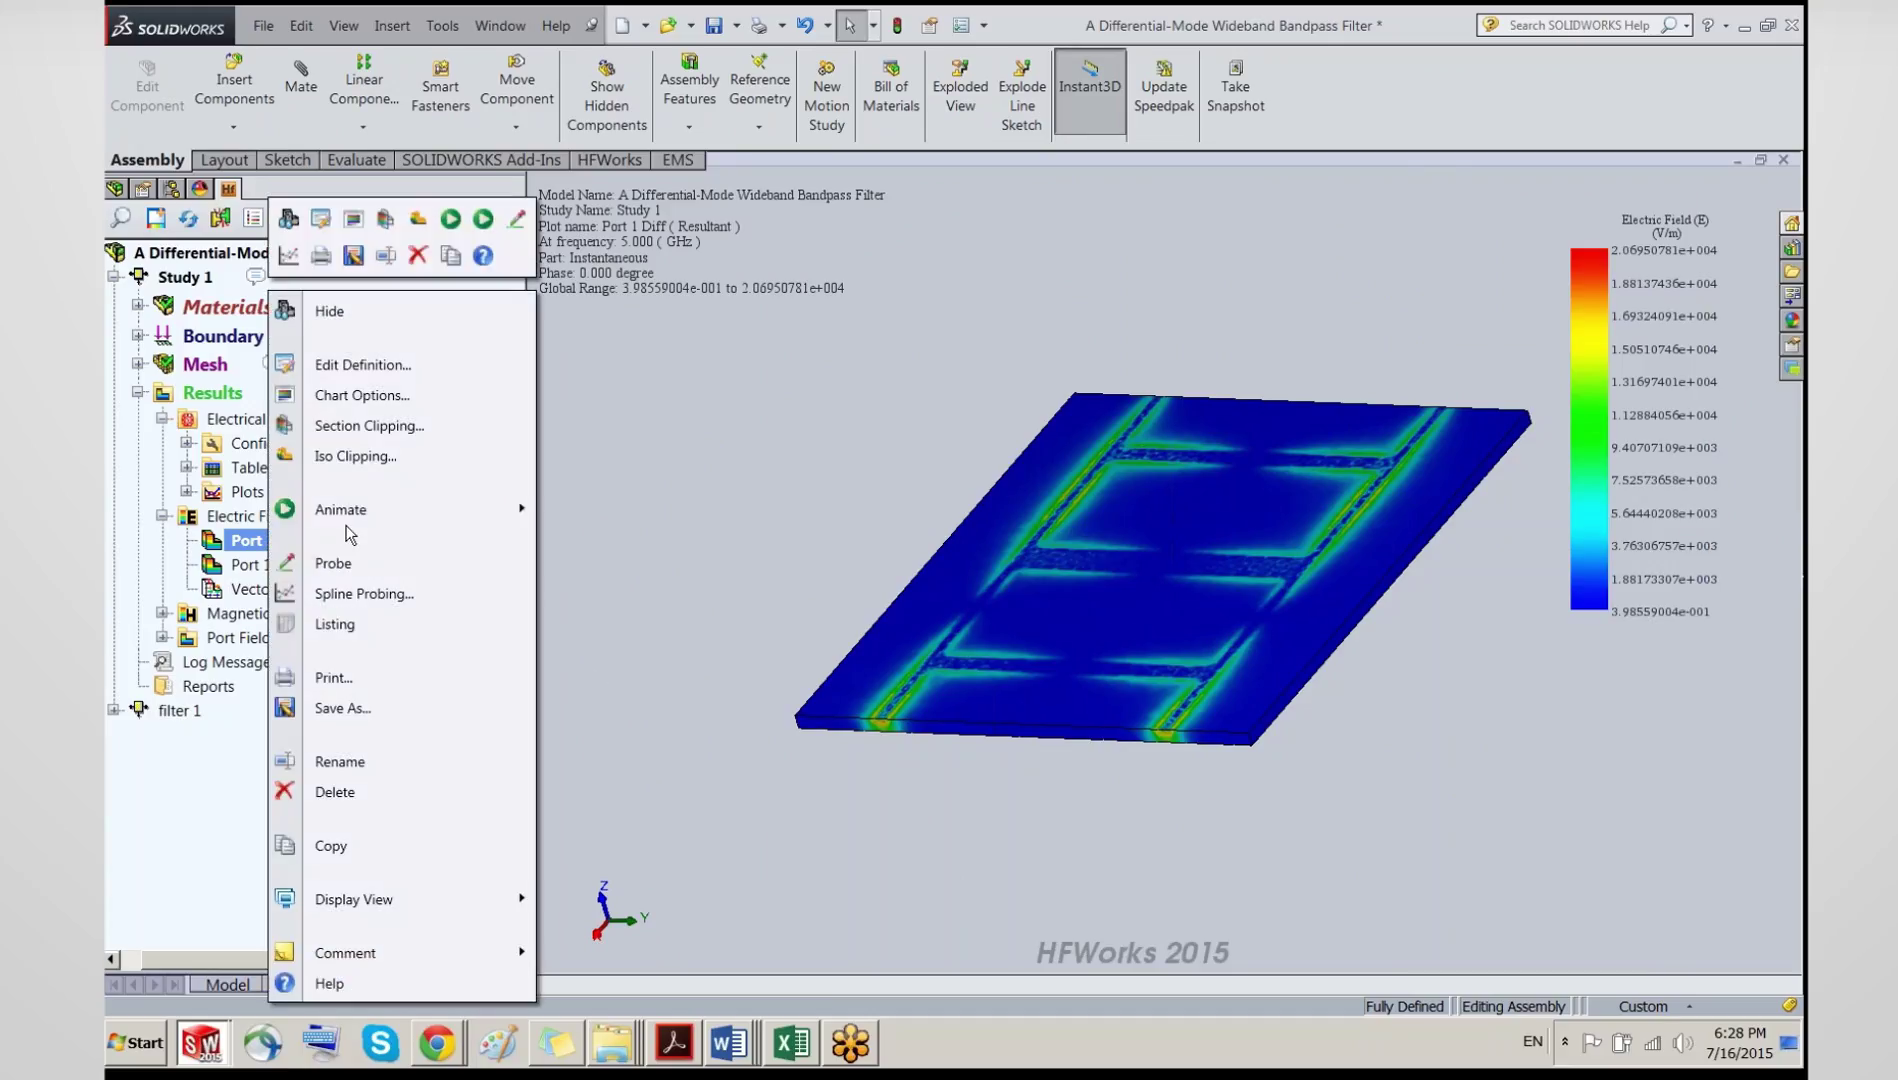
left_click(500, 509)
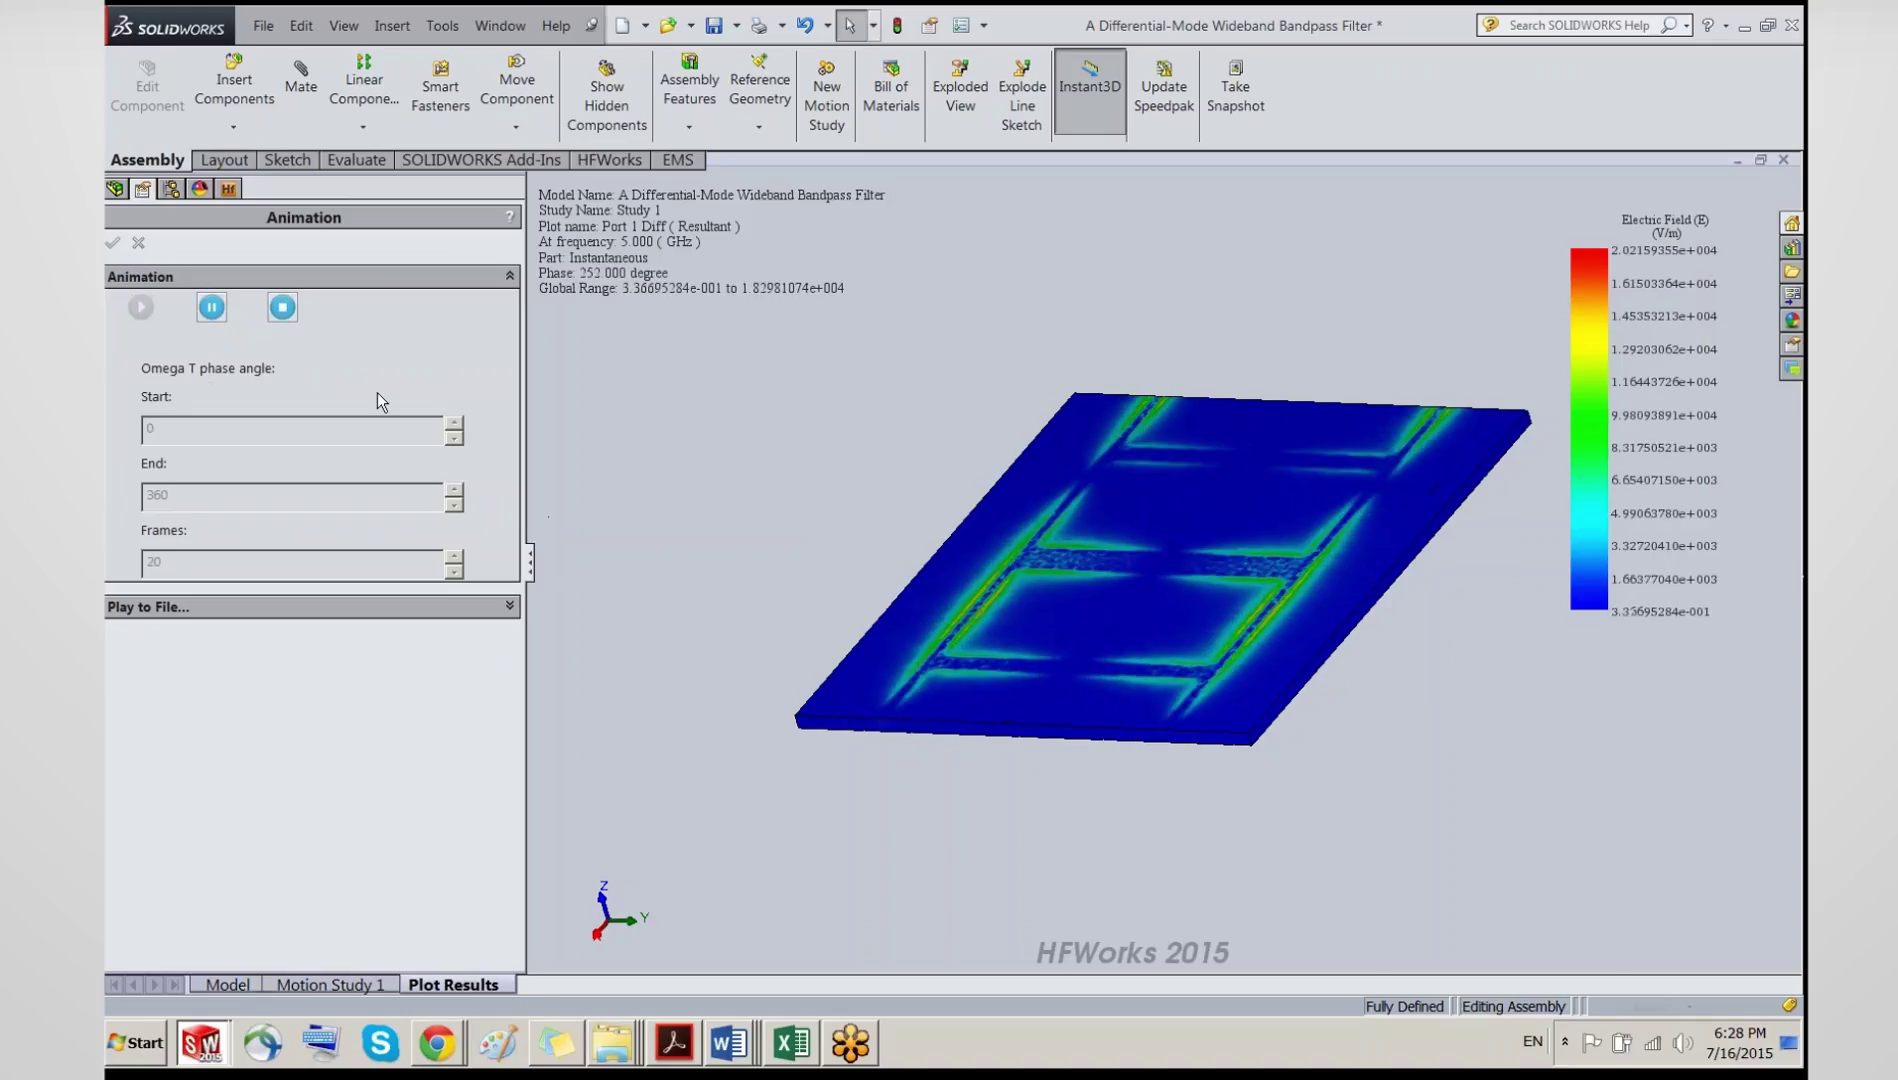
left_click(282, 309)
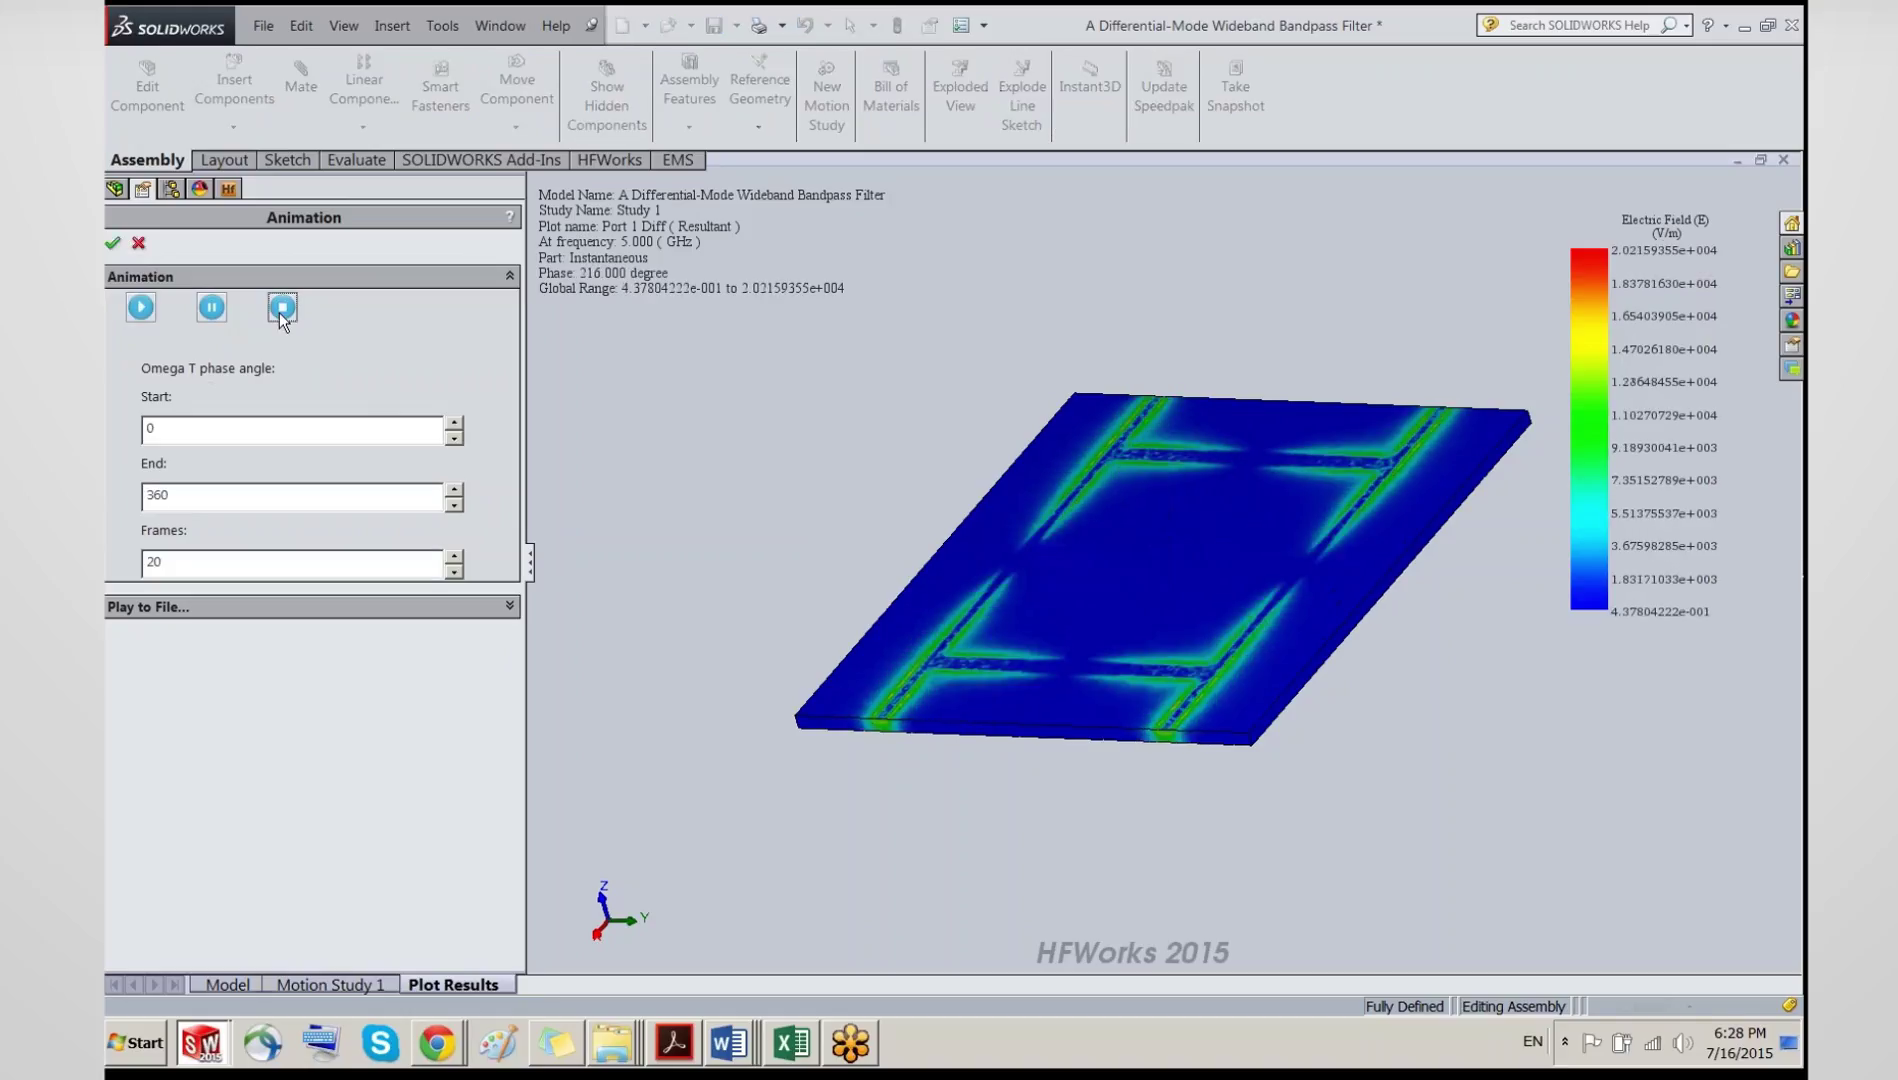
left_click(138, 243)
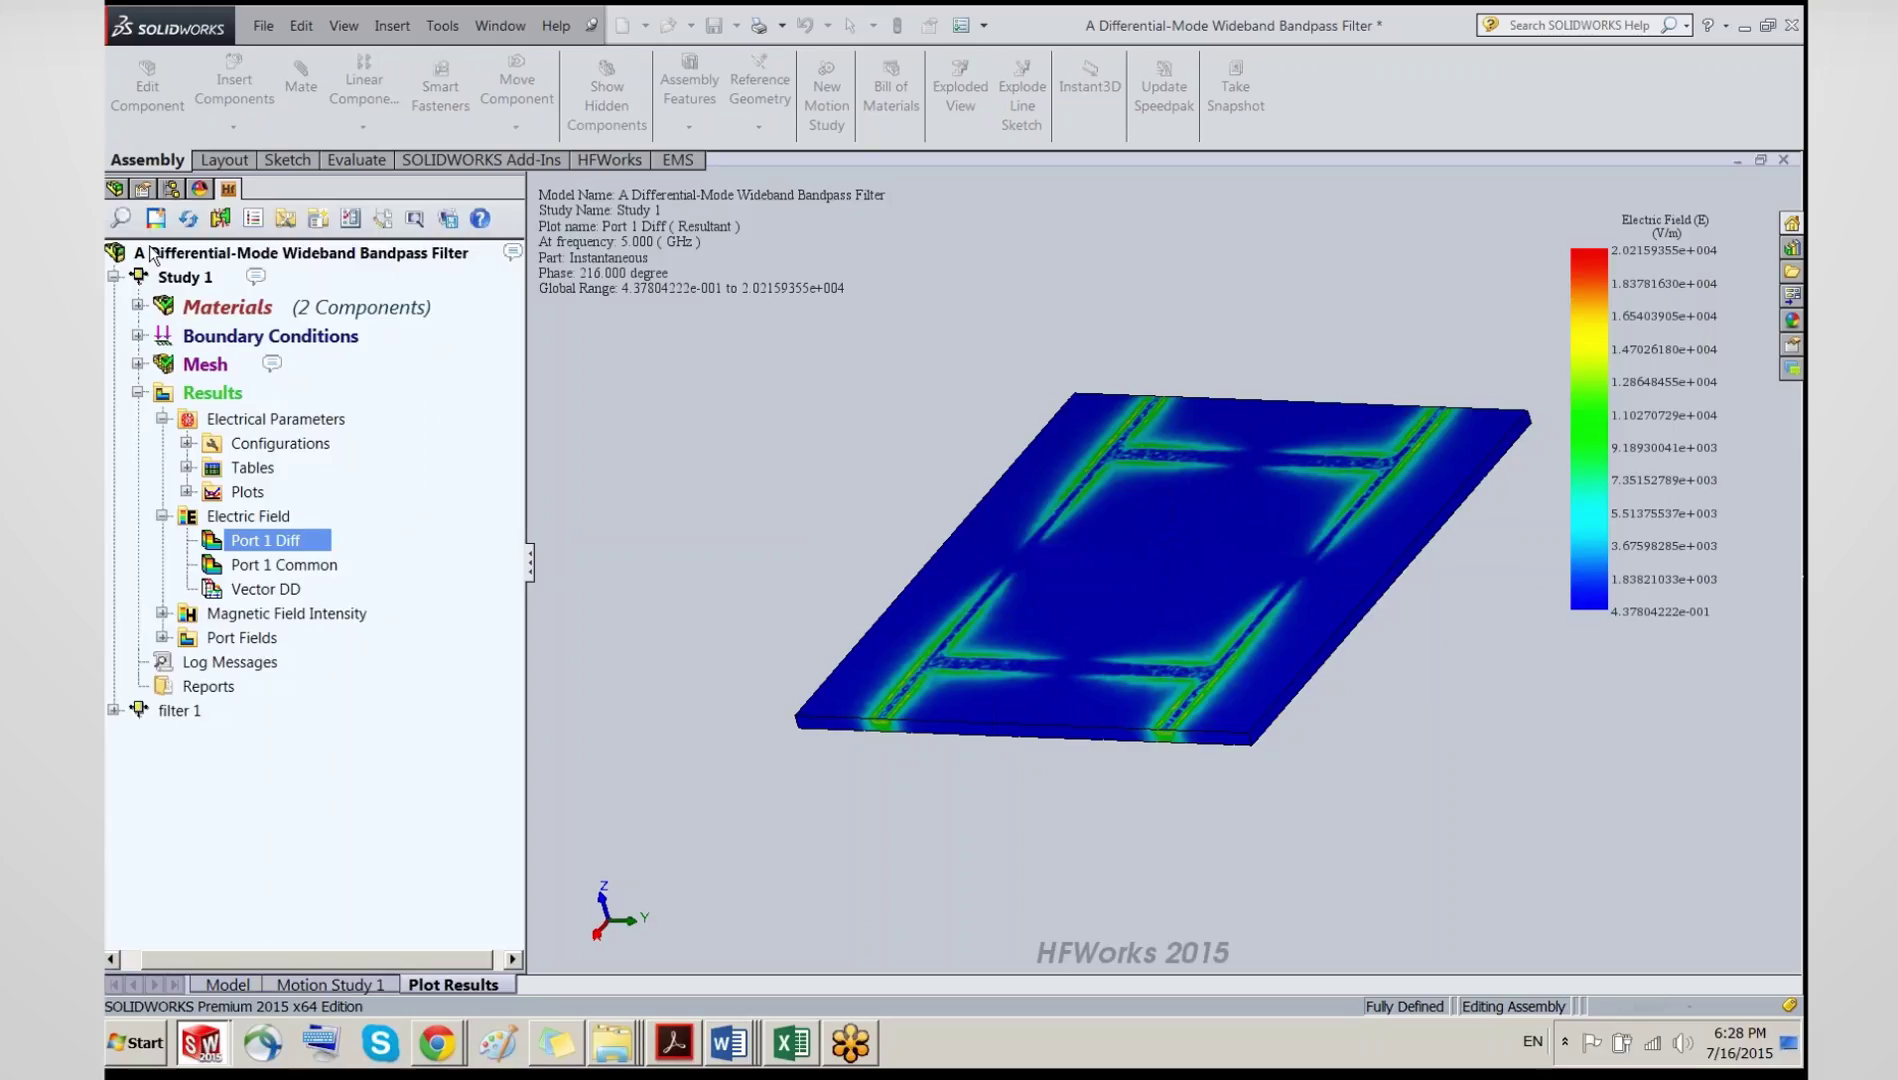
Step: Display the Port 1 Common electric field plot and switch back to Port 1 Diff to compare the two distributions
left_click(250, 568)
double_click(250, 574)
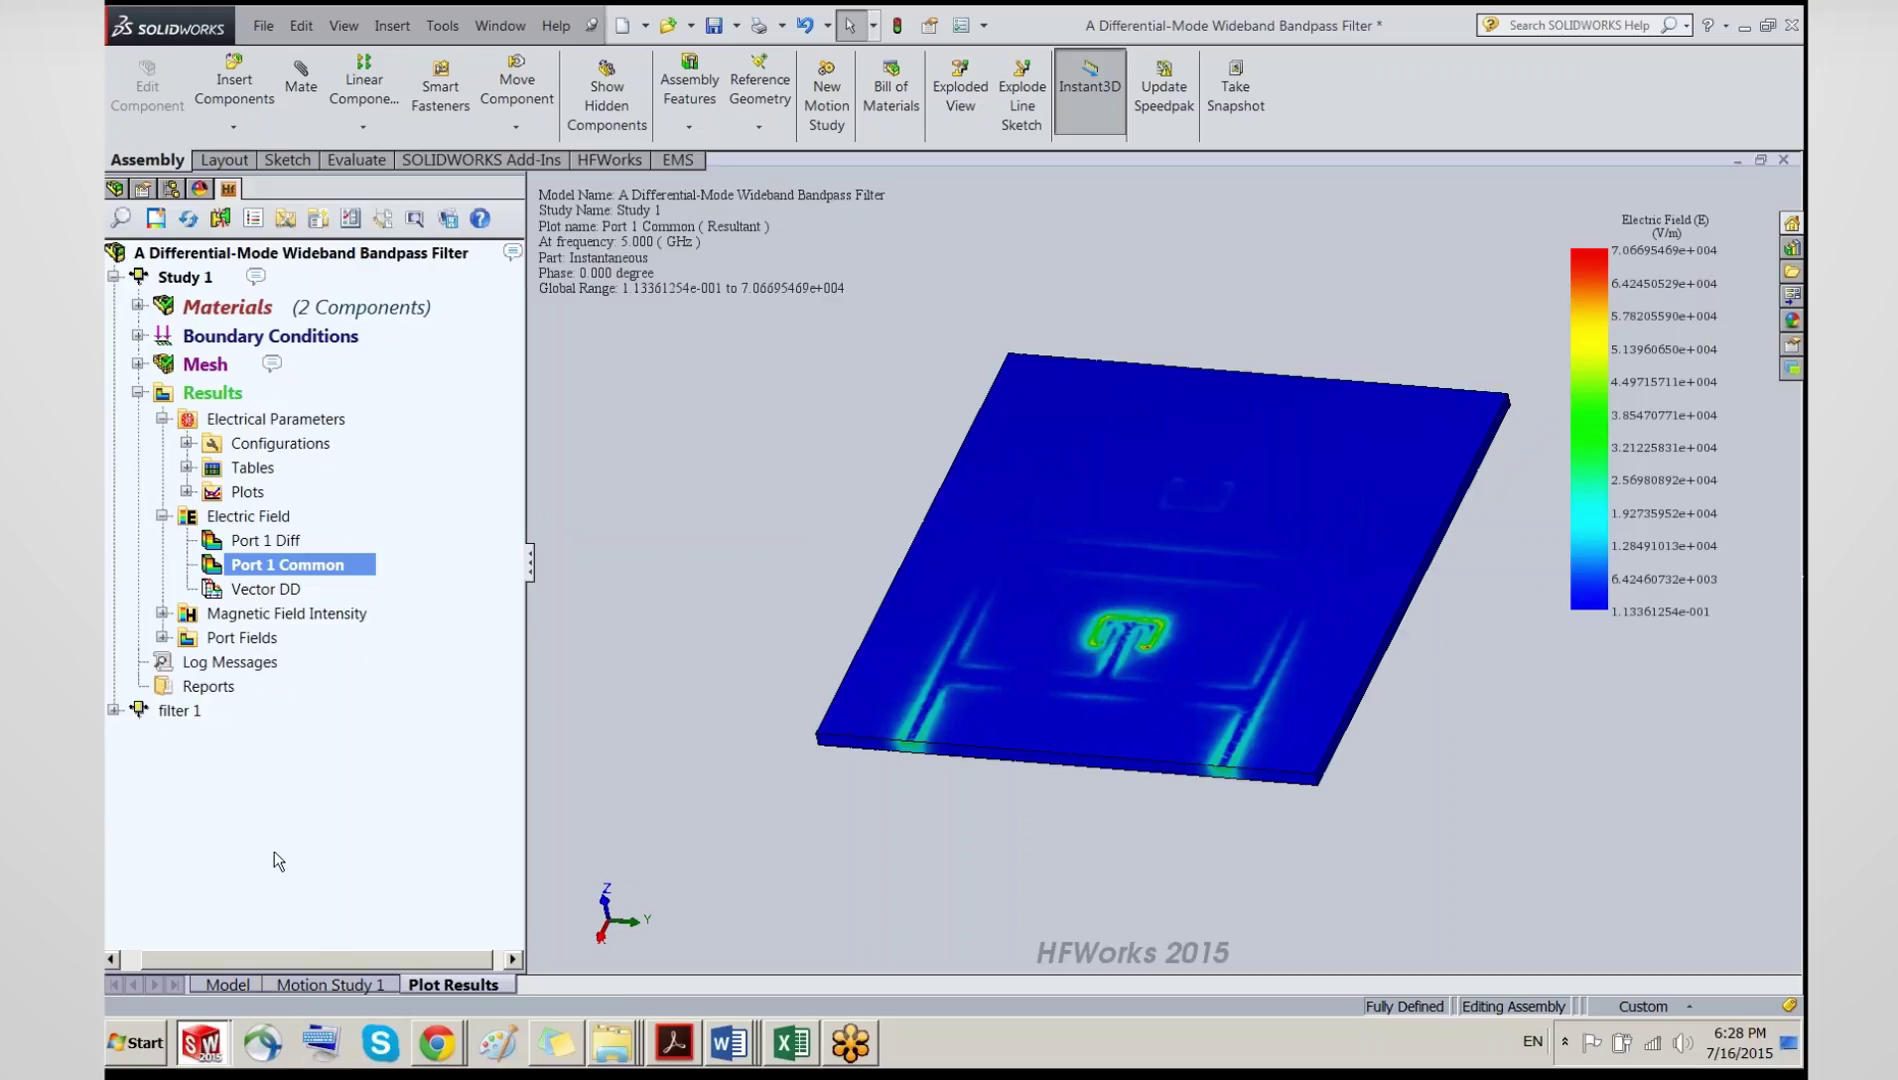
left_click(245, 541)
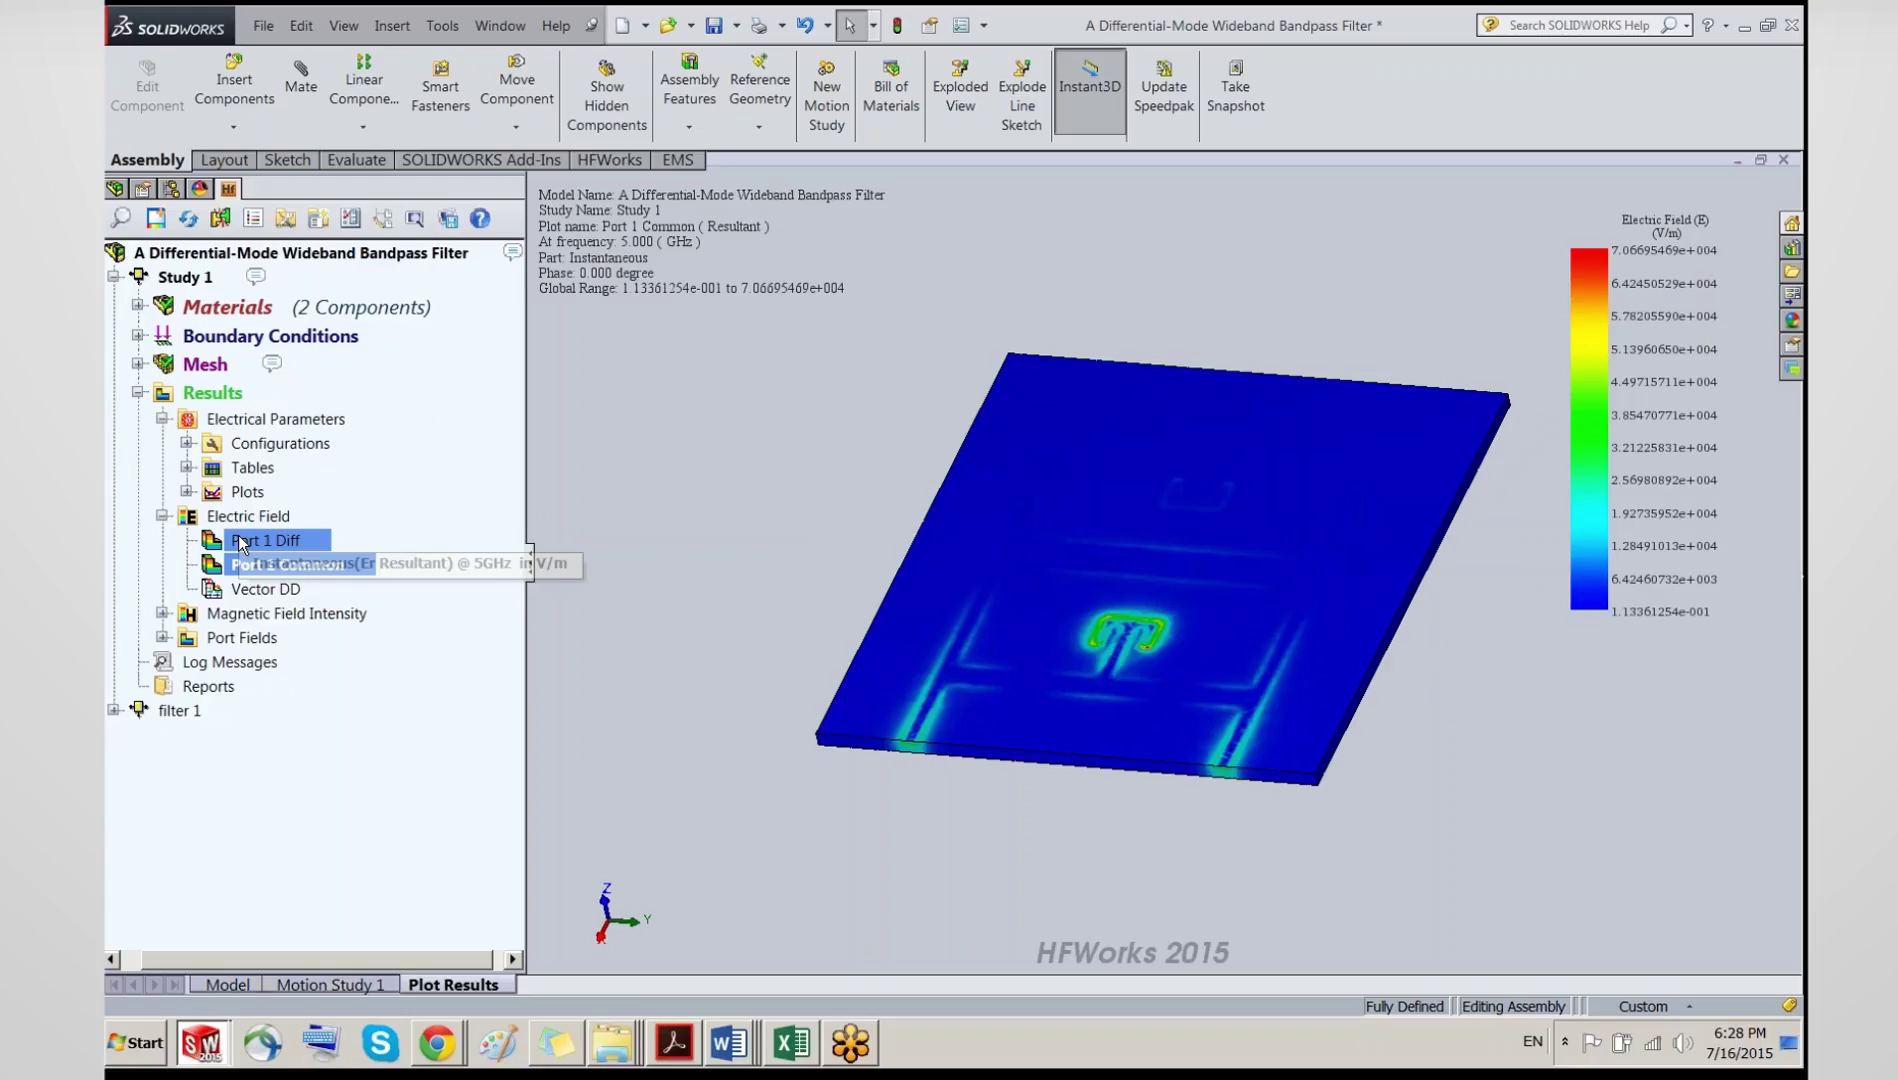
right_click(241, 545)
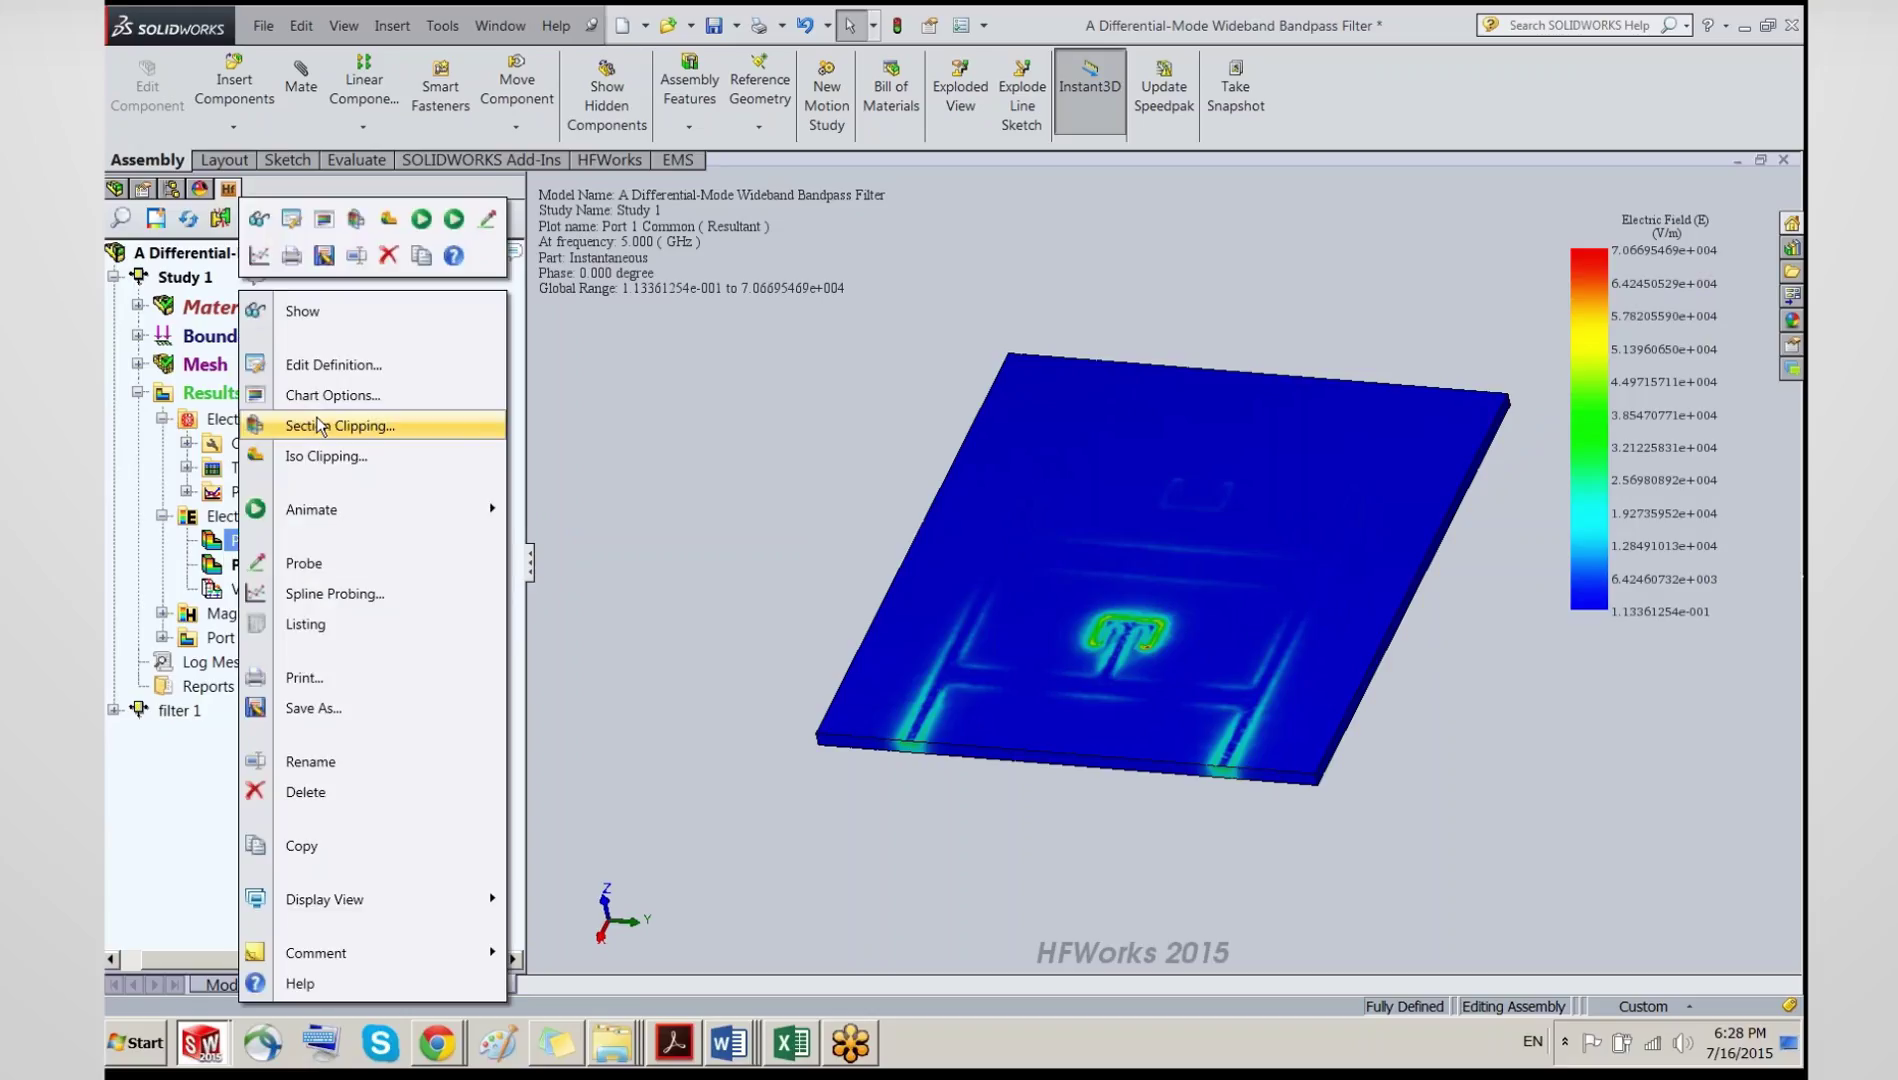
left_click(305, 313)
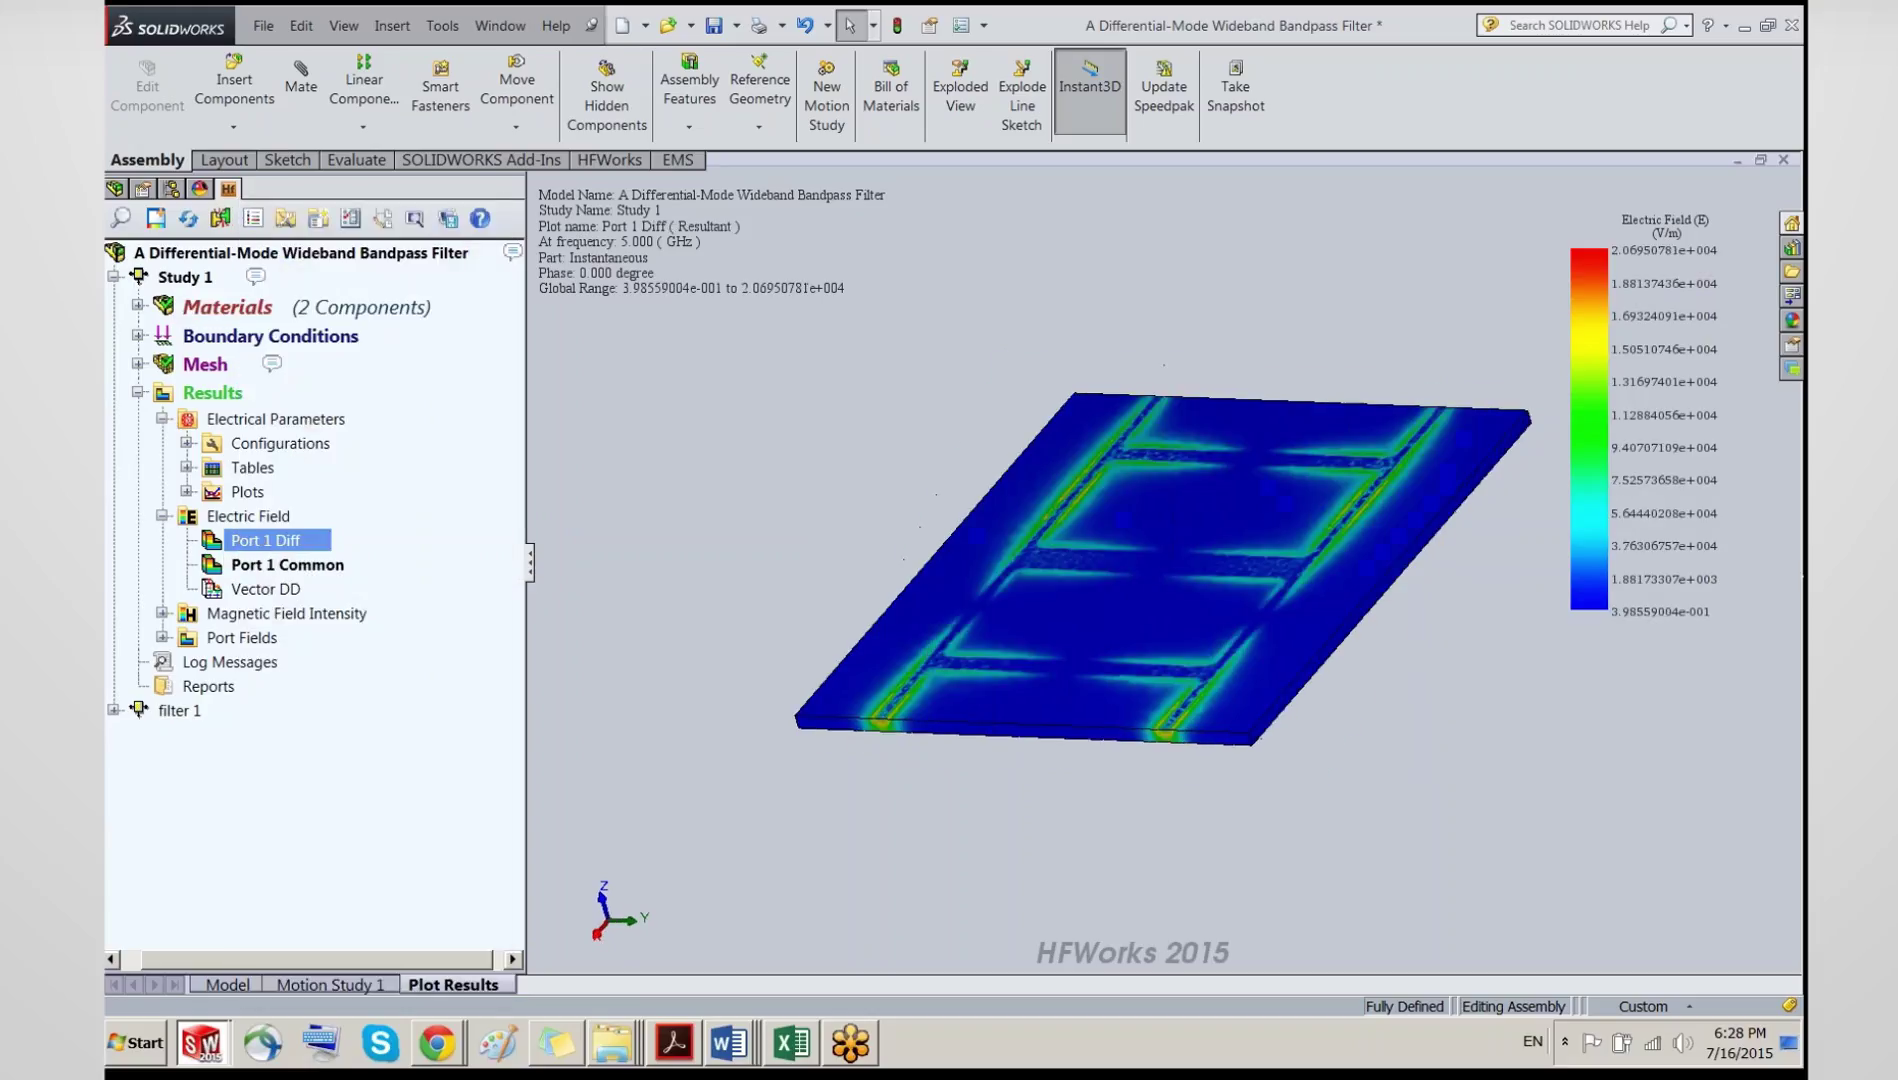
Step: Section-clip the Port 1 Diff field plot, plot on the section only, and move the plane to about 0.22 mm
right_click(268, 550)
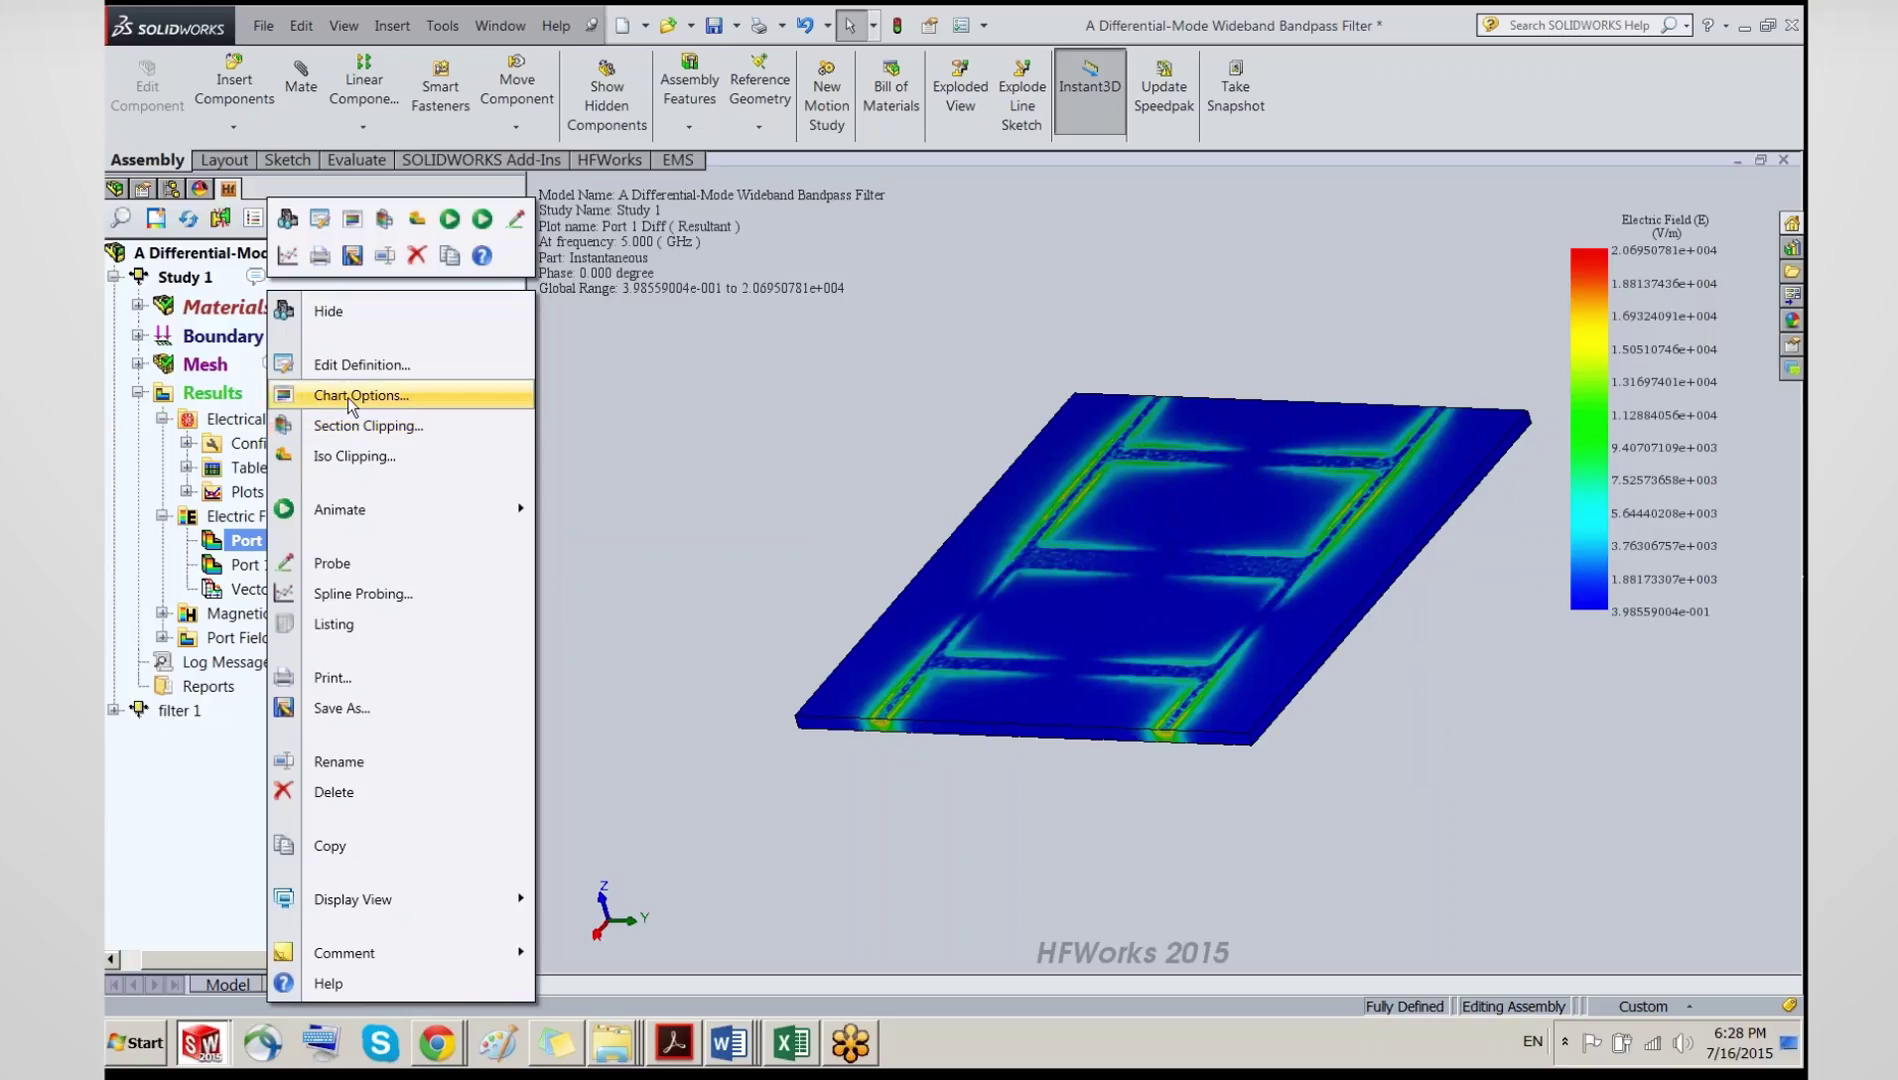
left_click(360, 426)
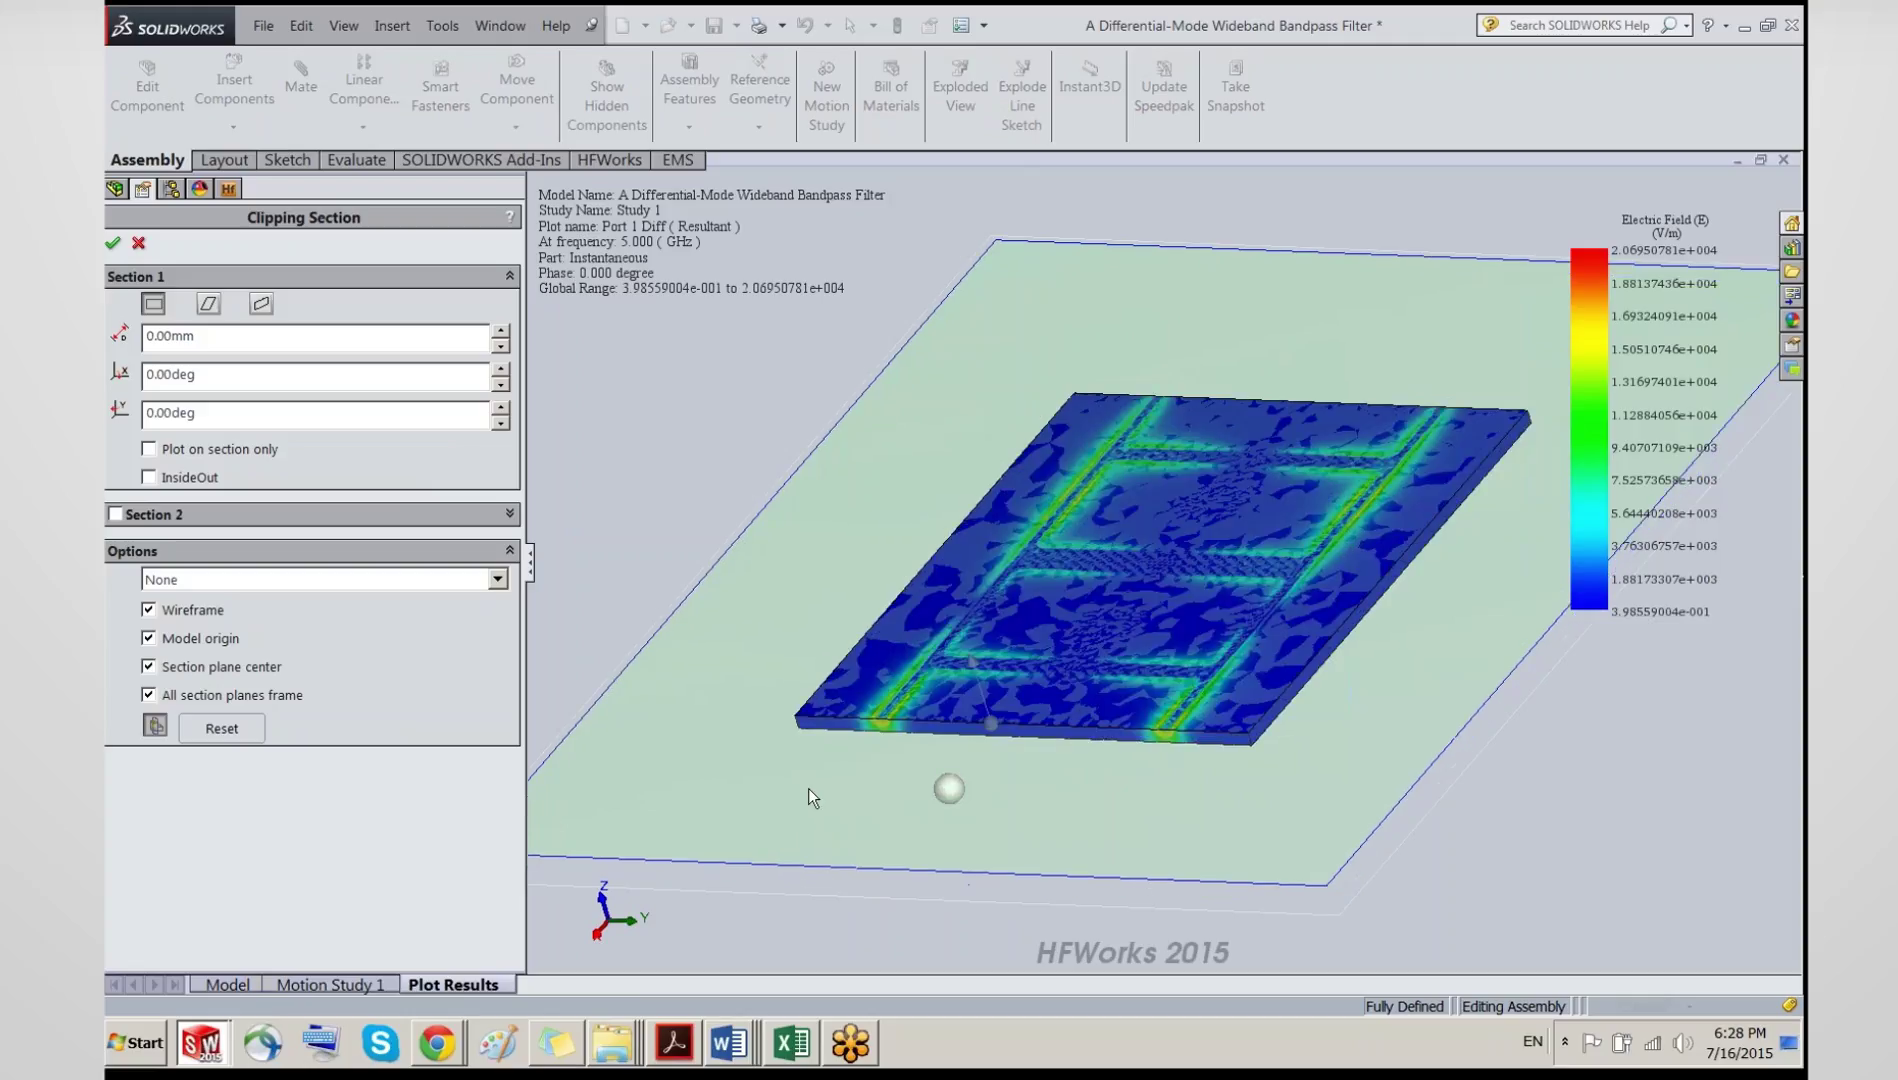
left_click(150, 449)
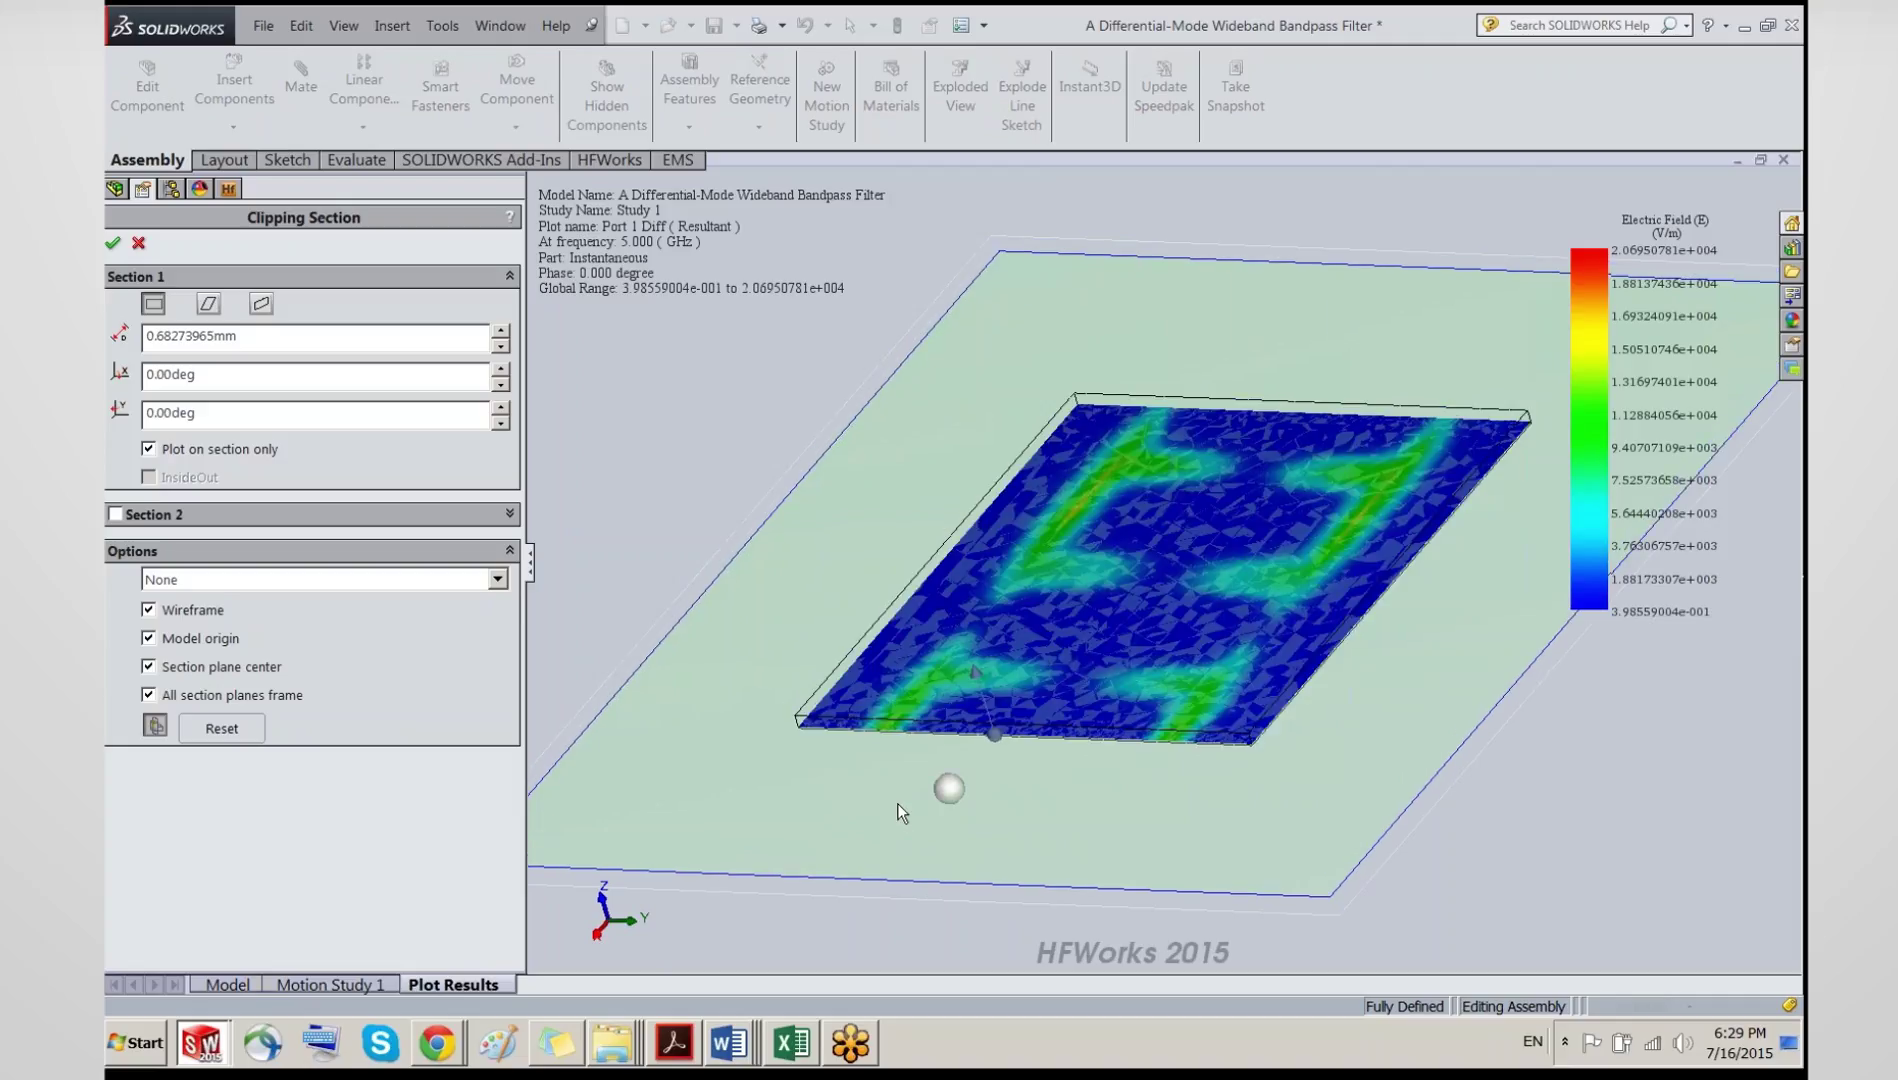
middle_click_drag(897, 802, 1123, 775)
scroll(737, 728, "up", 2)
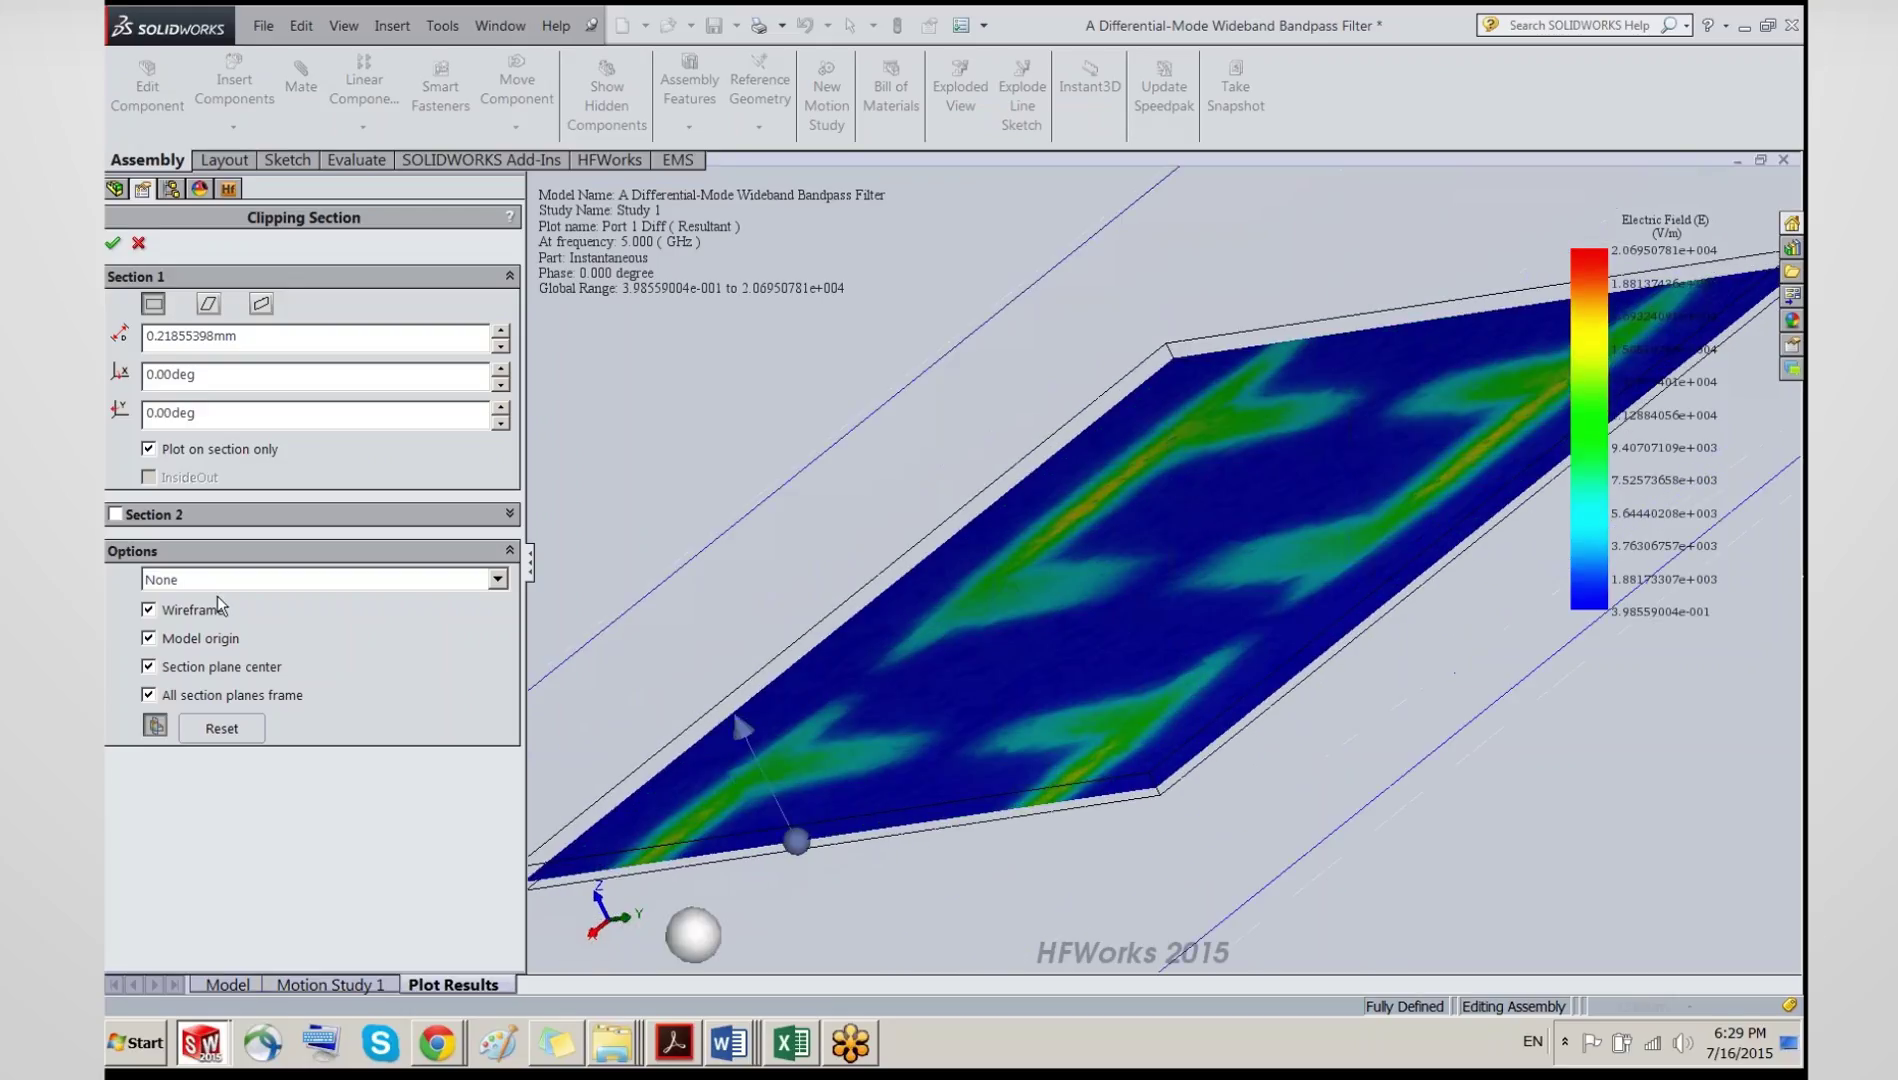
Step: Hide the wireframe, model origin, section plane center and all section plane frames in the clipped view
left_click(149, 610)
left_click(149, 638)
left_click(149, 666)
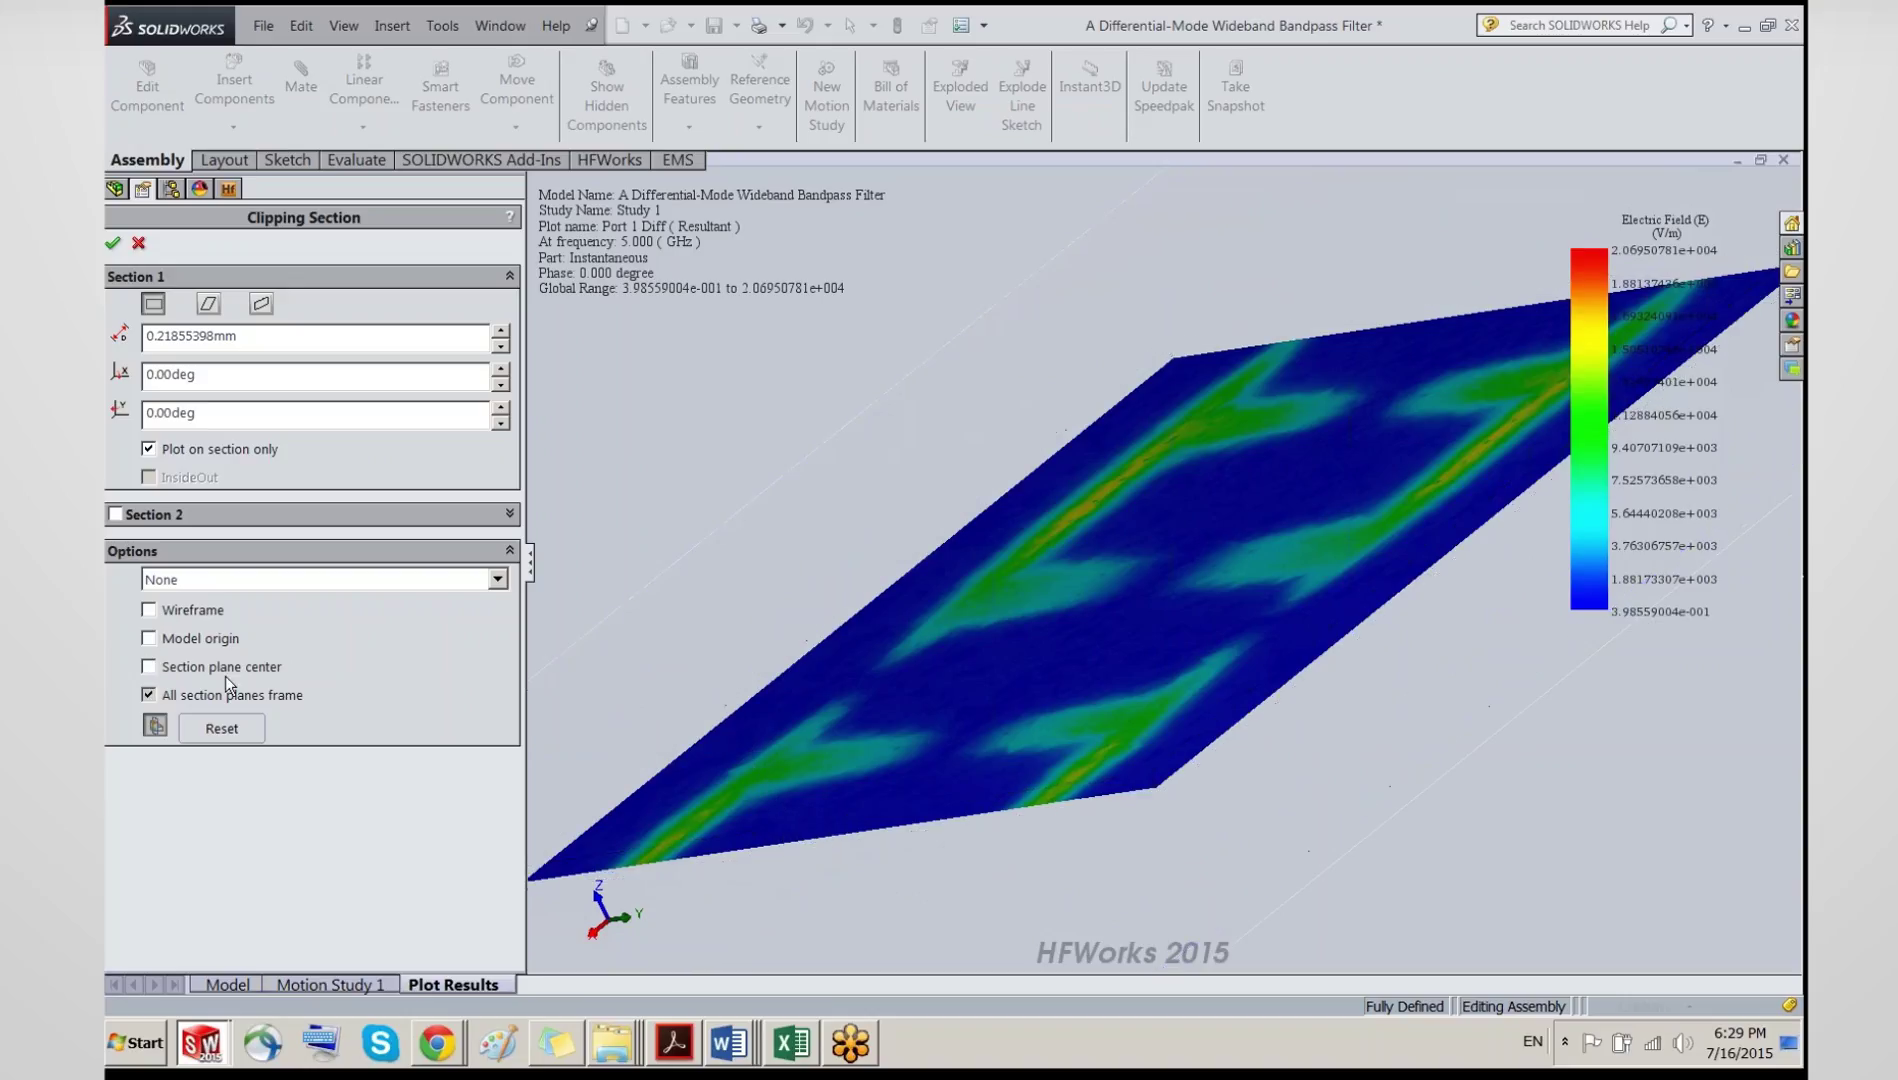
left_click(149, 694)
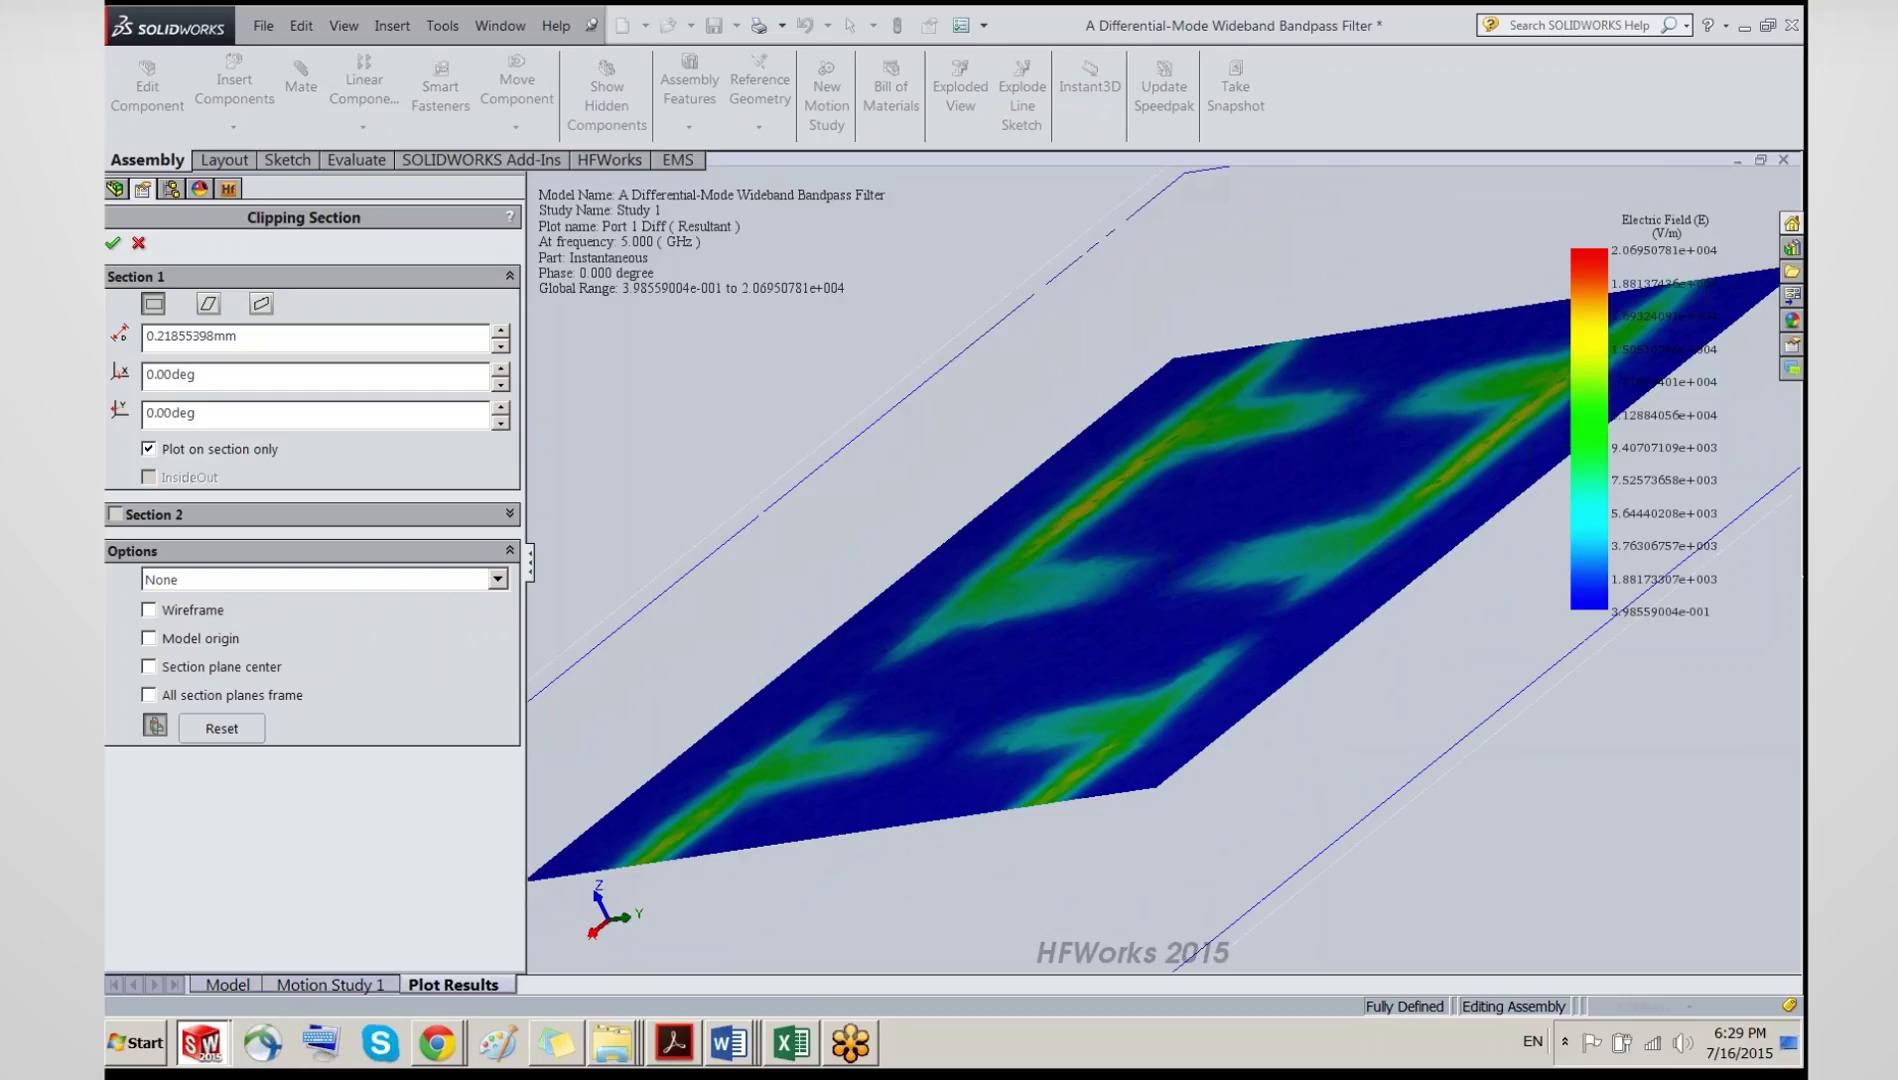
Step: Add second and third clipping sections, move the section planes to examine the internal field, and cancel the section clipping
left_click(115, 514)
middle_click_drag(1213, 551, 1093, 555)
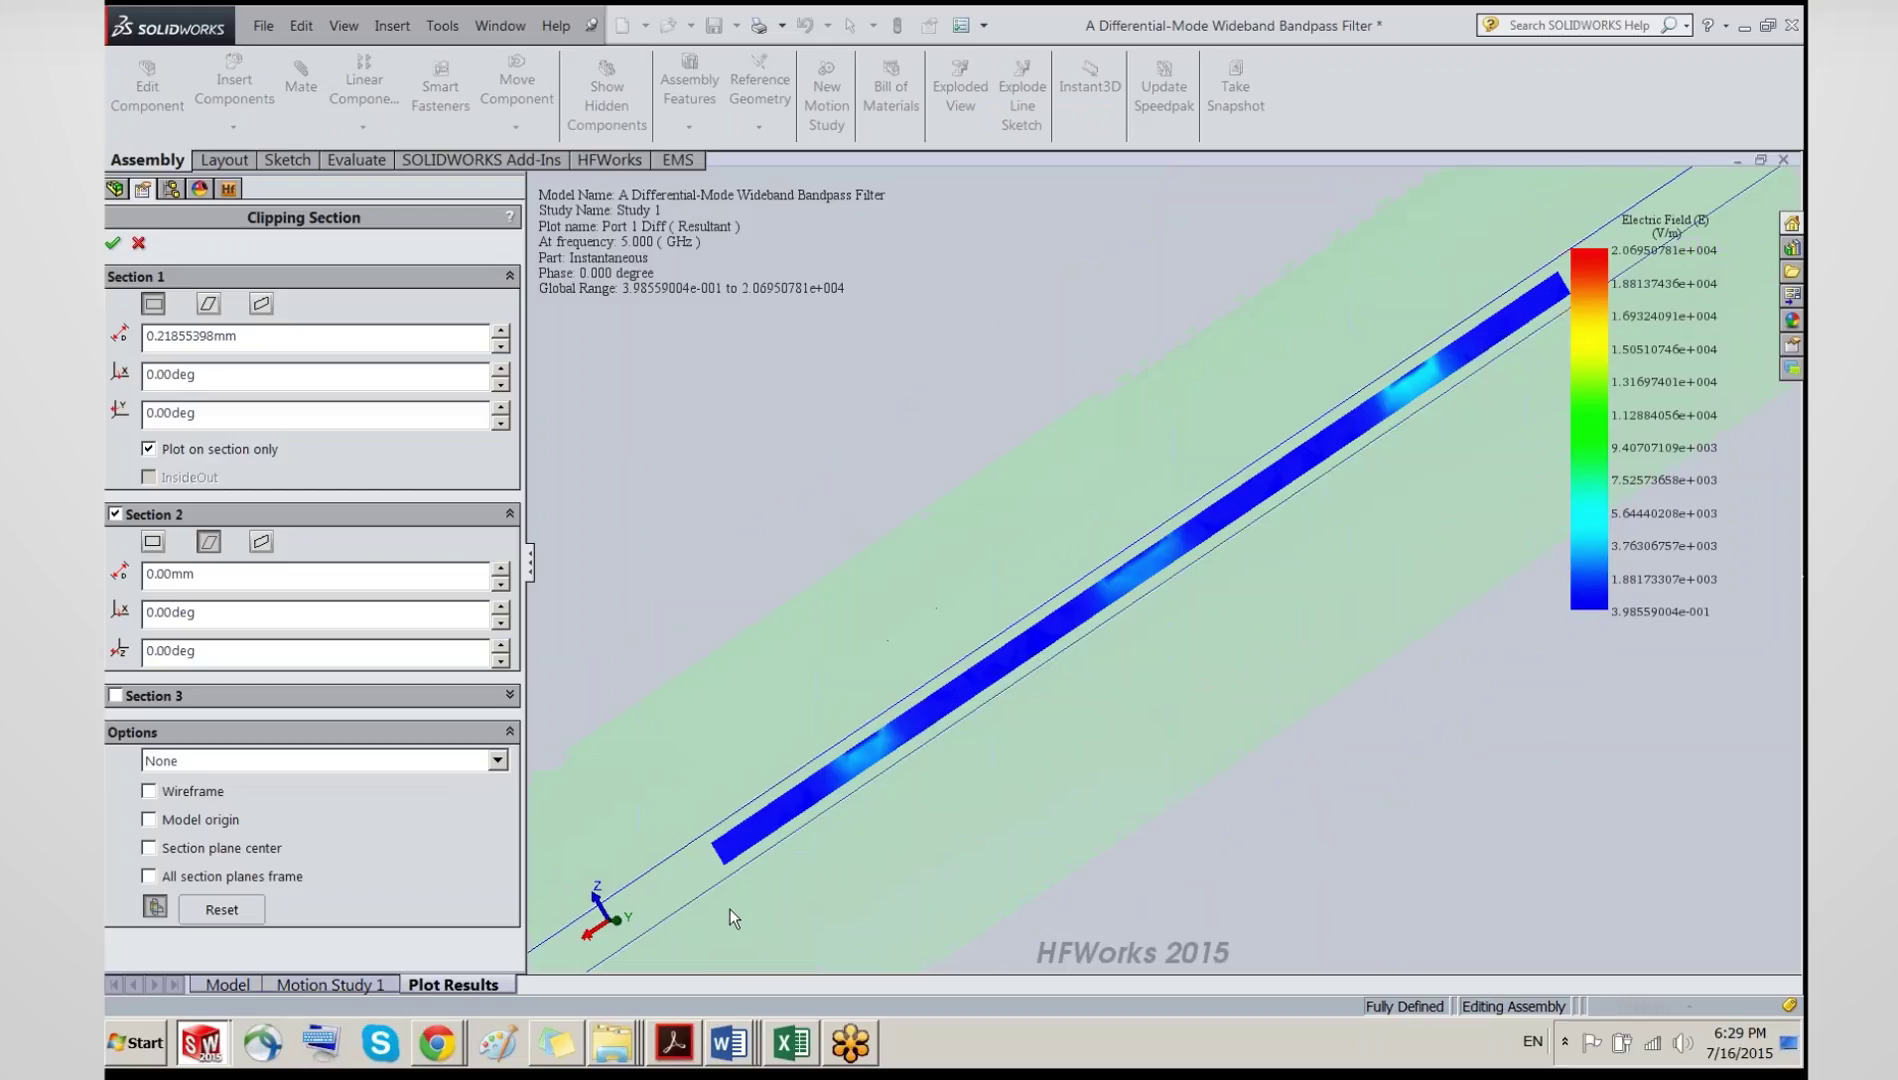
left_click_drag(730, 909, 750, 824)
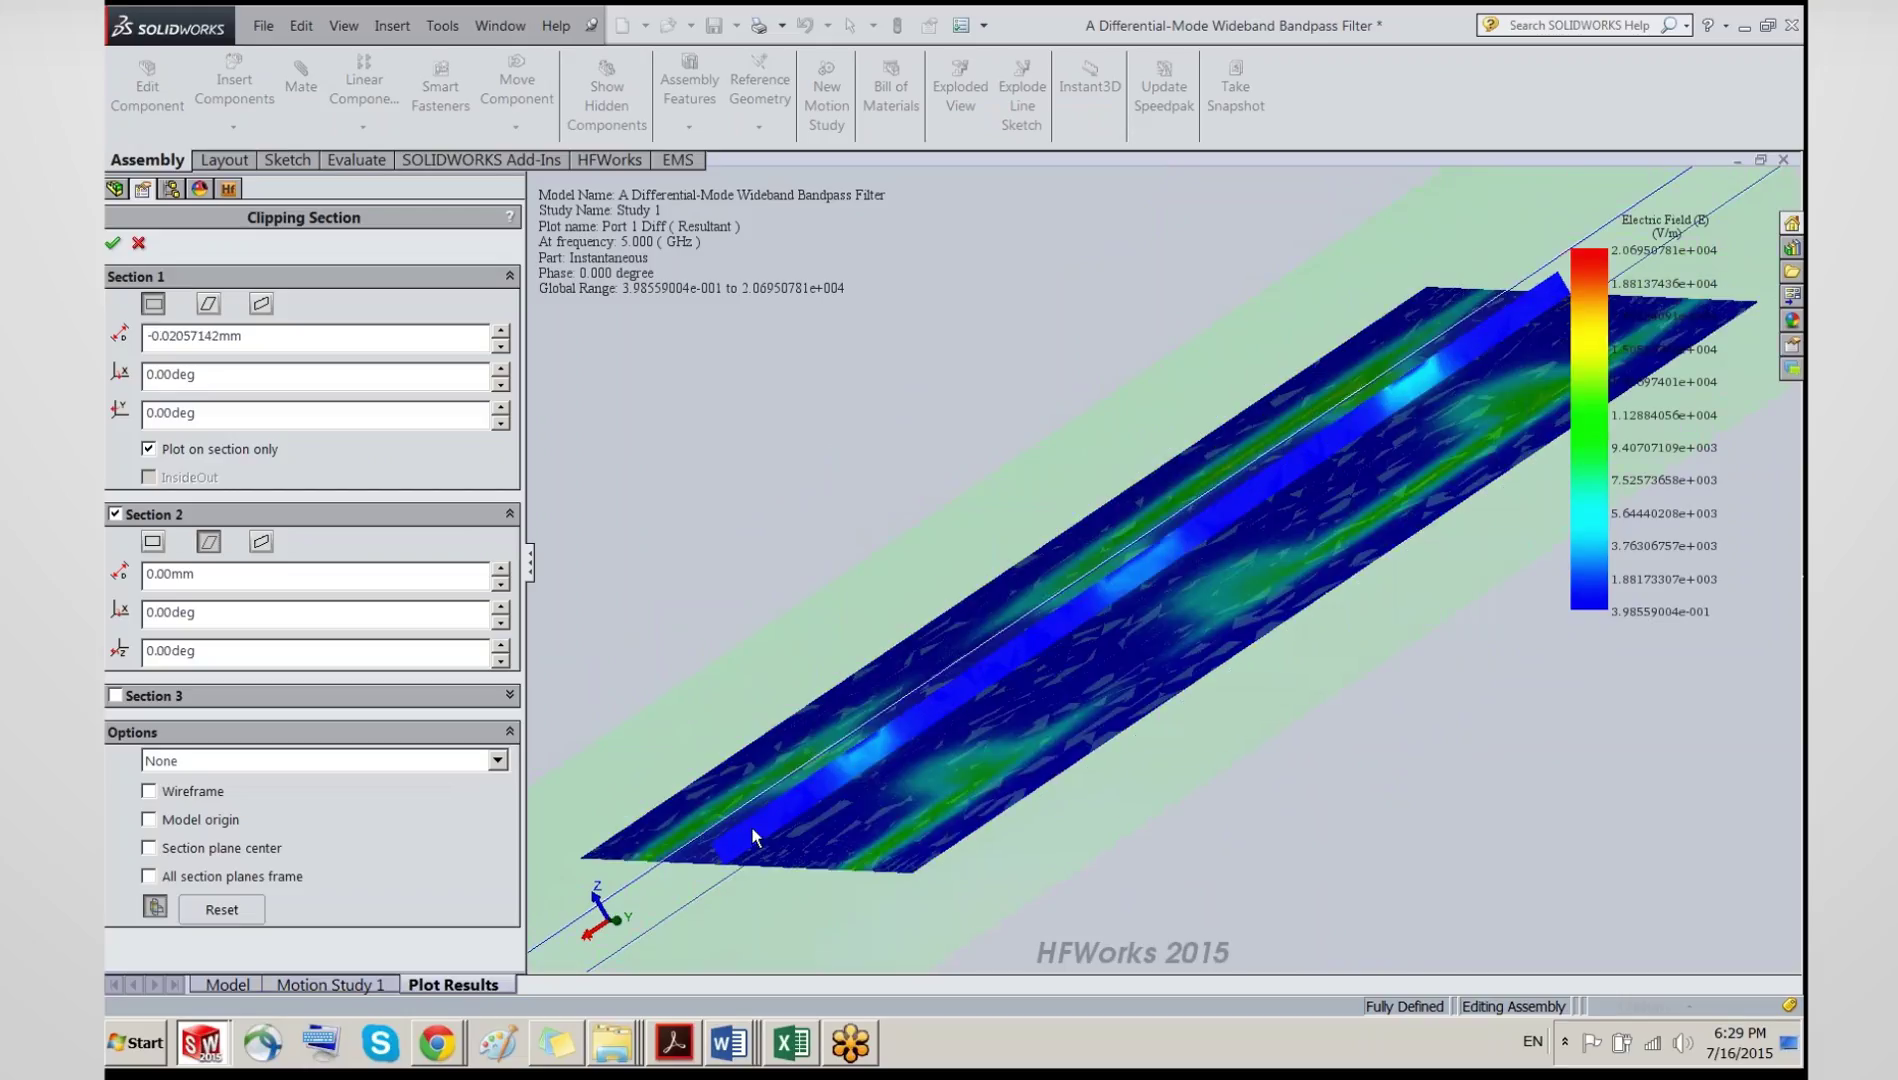
left_click(117, 696)
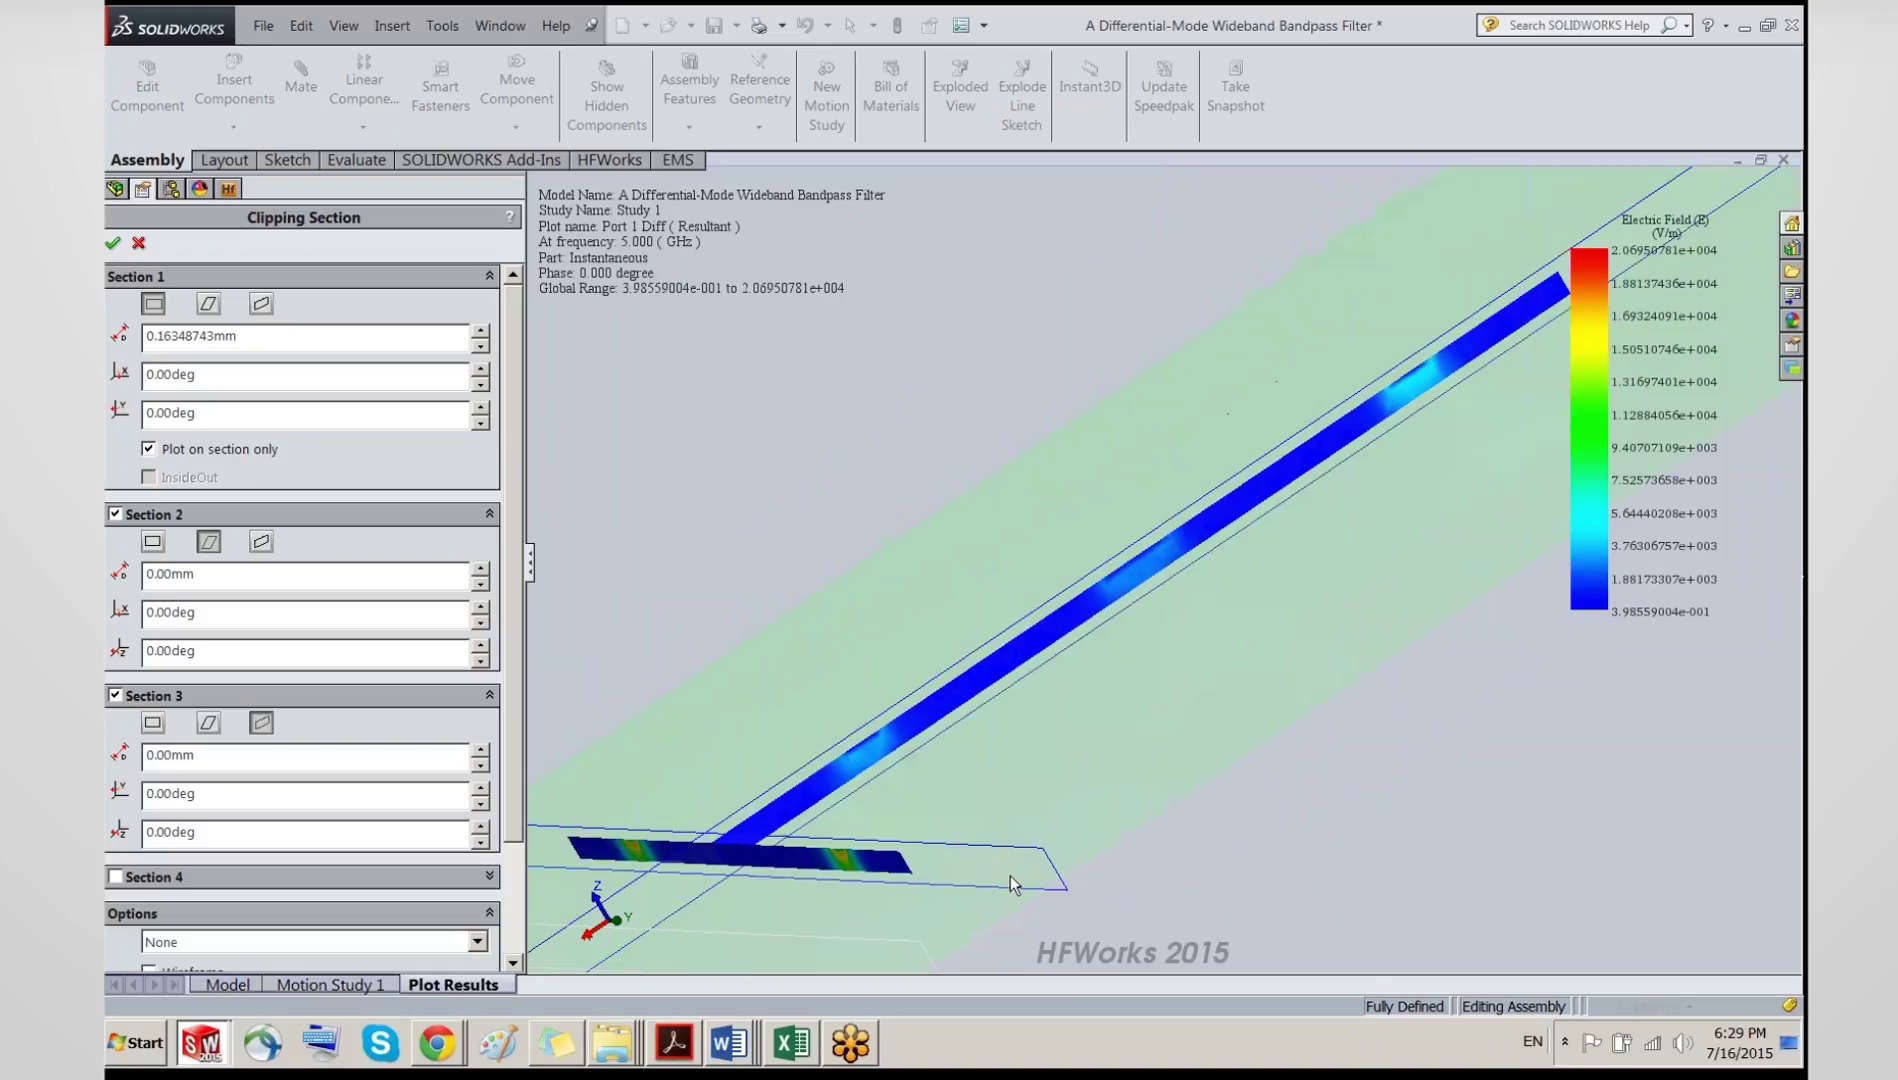
mouse_move(1010, 873)
left_mouse_down()
mouse_move(1134, 859)
mouse_move(1297, 746)
mouse_move(1435, 520)
mouse_move(1008, 853)
left_mouse_up()
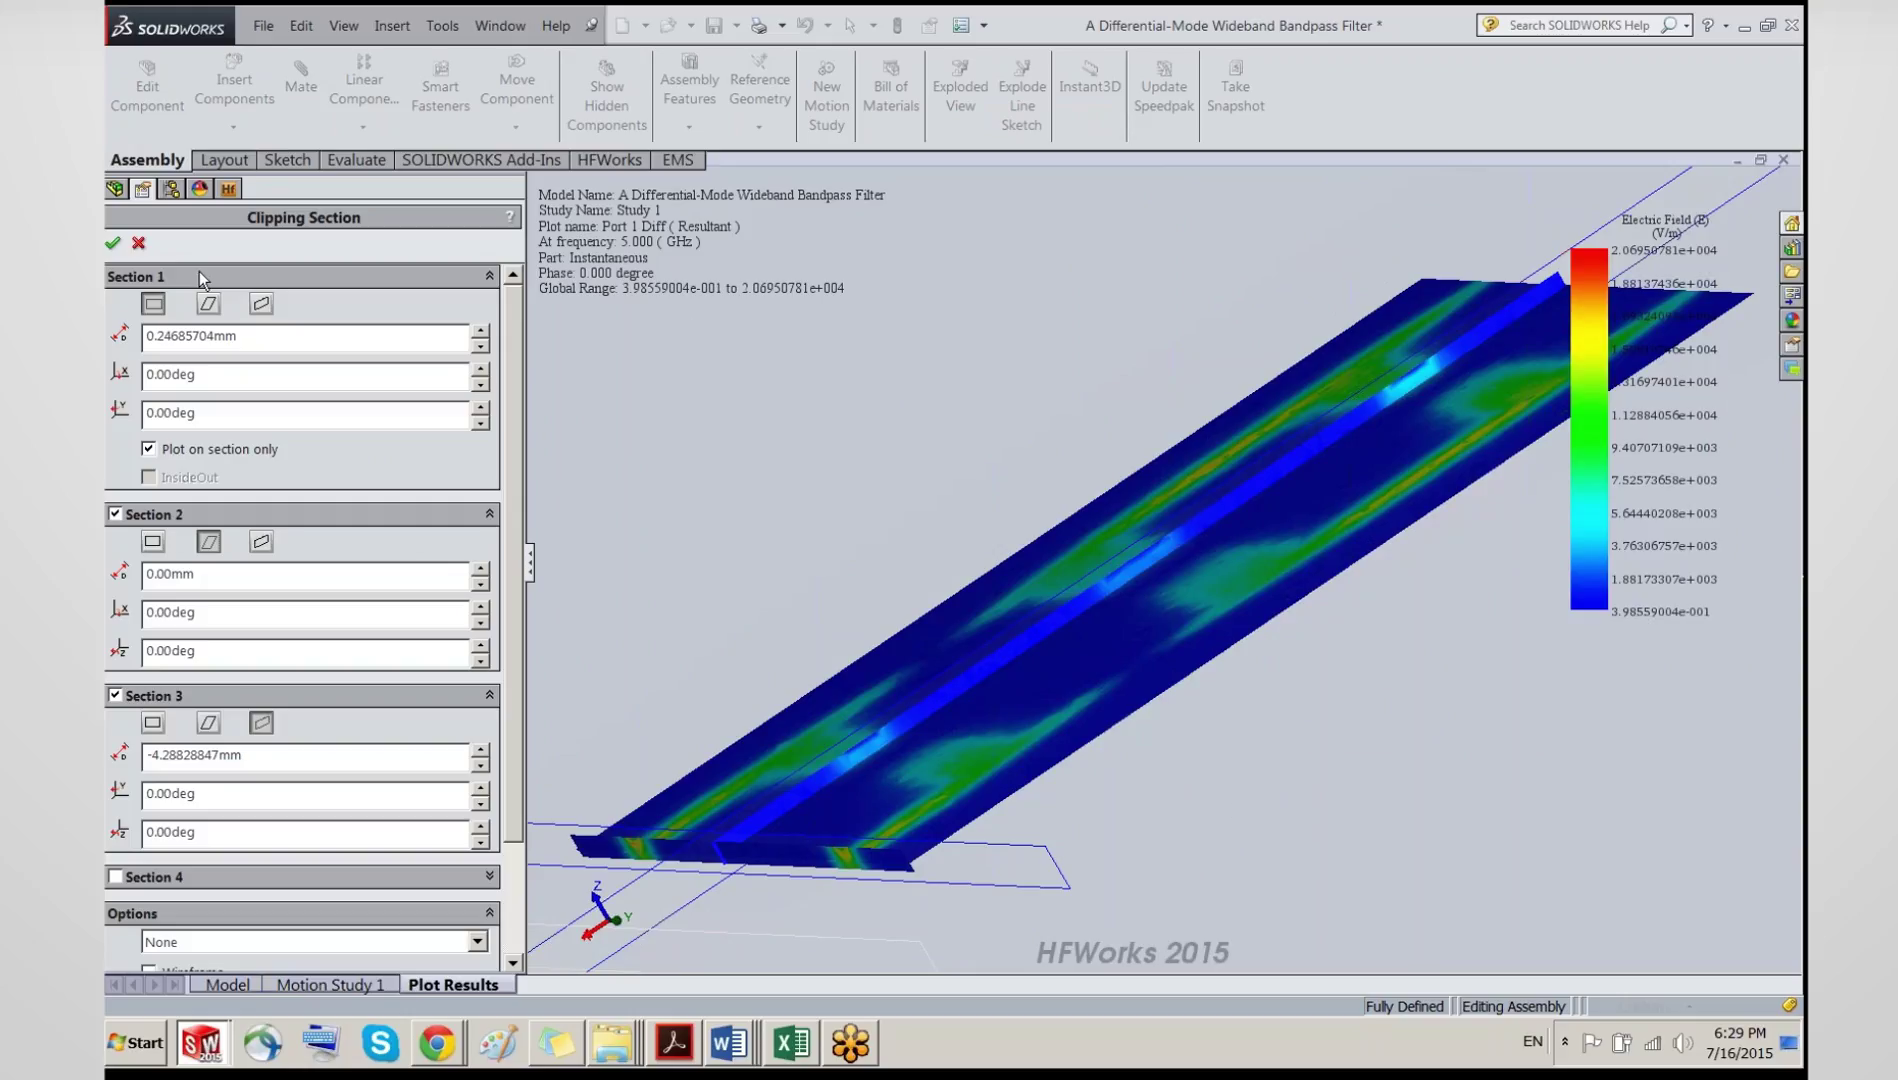
left_click(138, 243)
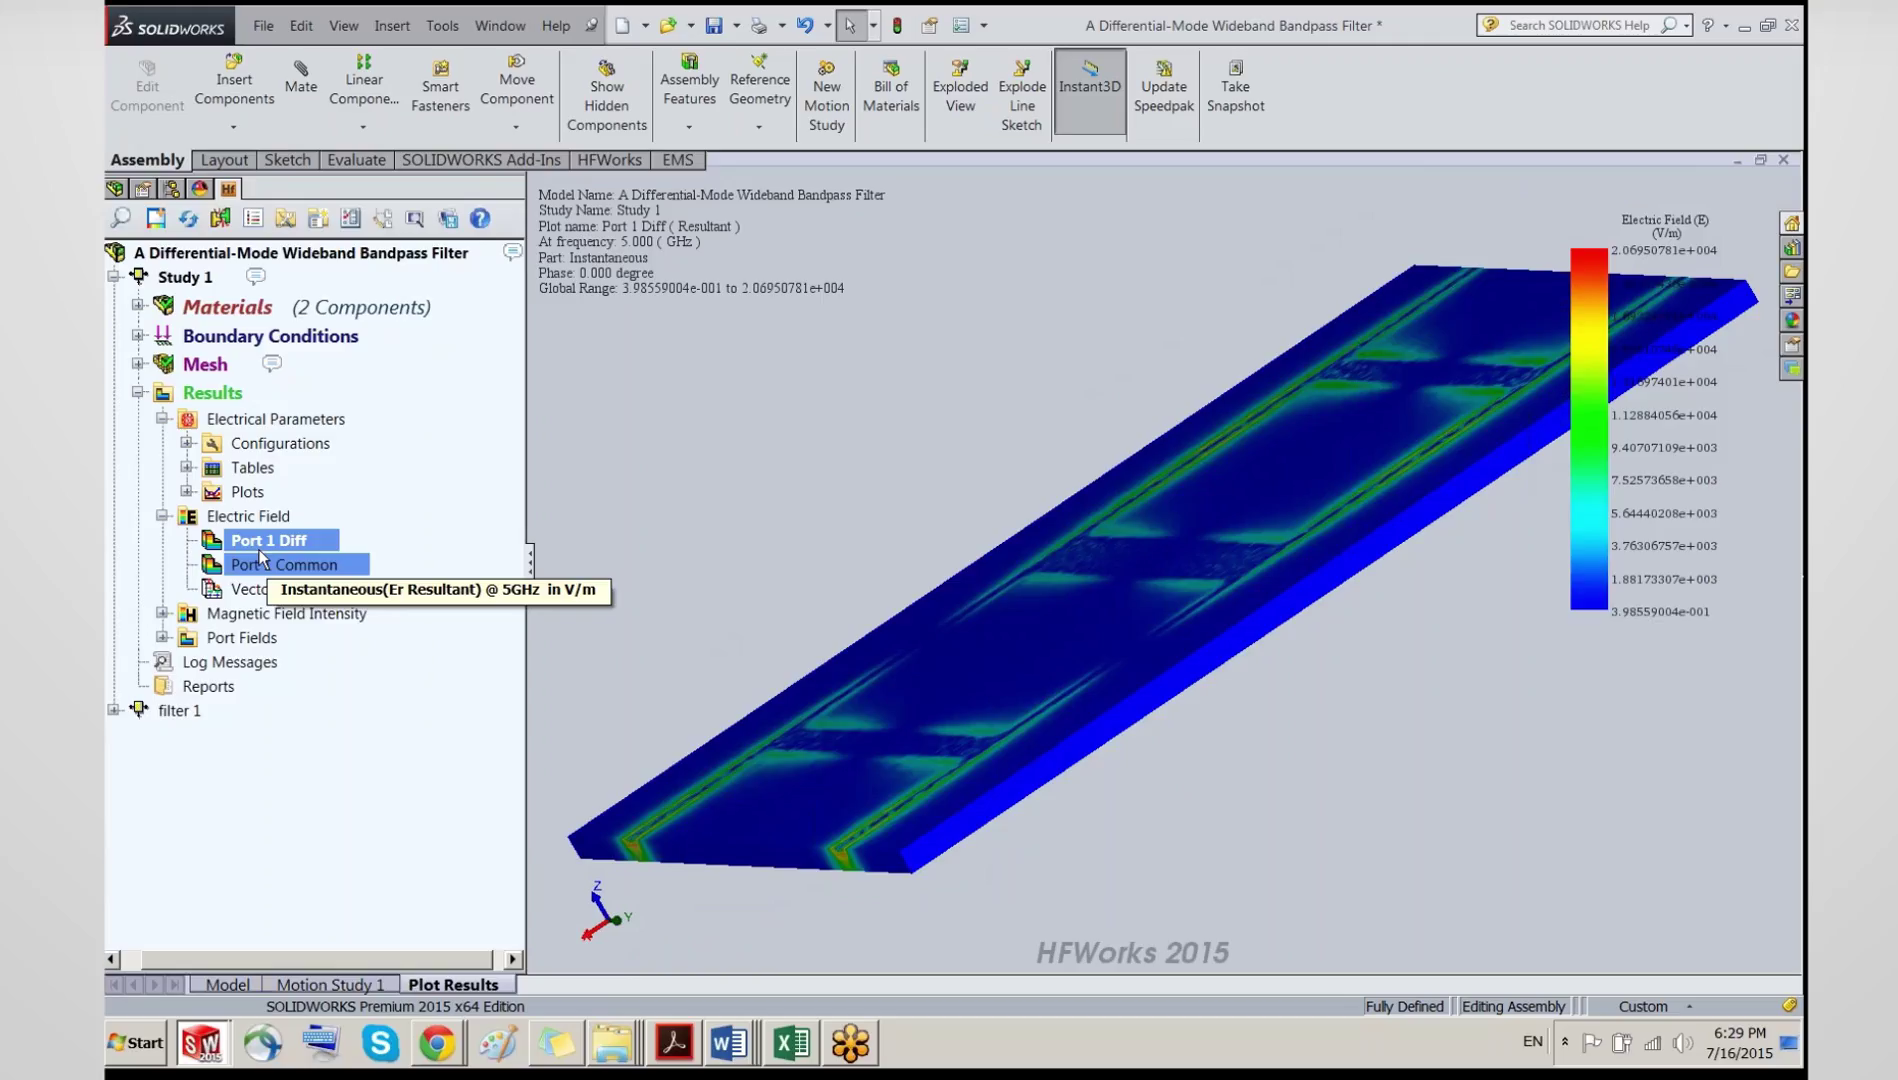
Step: Create a new resultant fringe electric field plot at 5 GHz with Port 1 excited in Mode 1
left_click(250, 518)
right_click(250, 522)
left_click(303, 549)
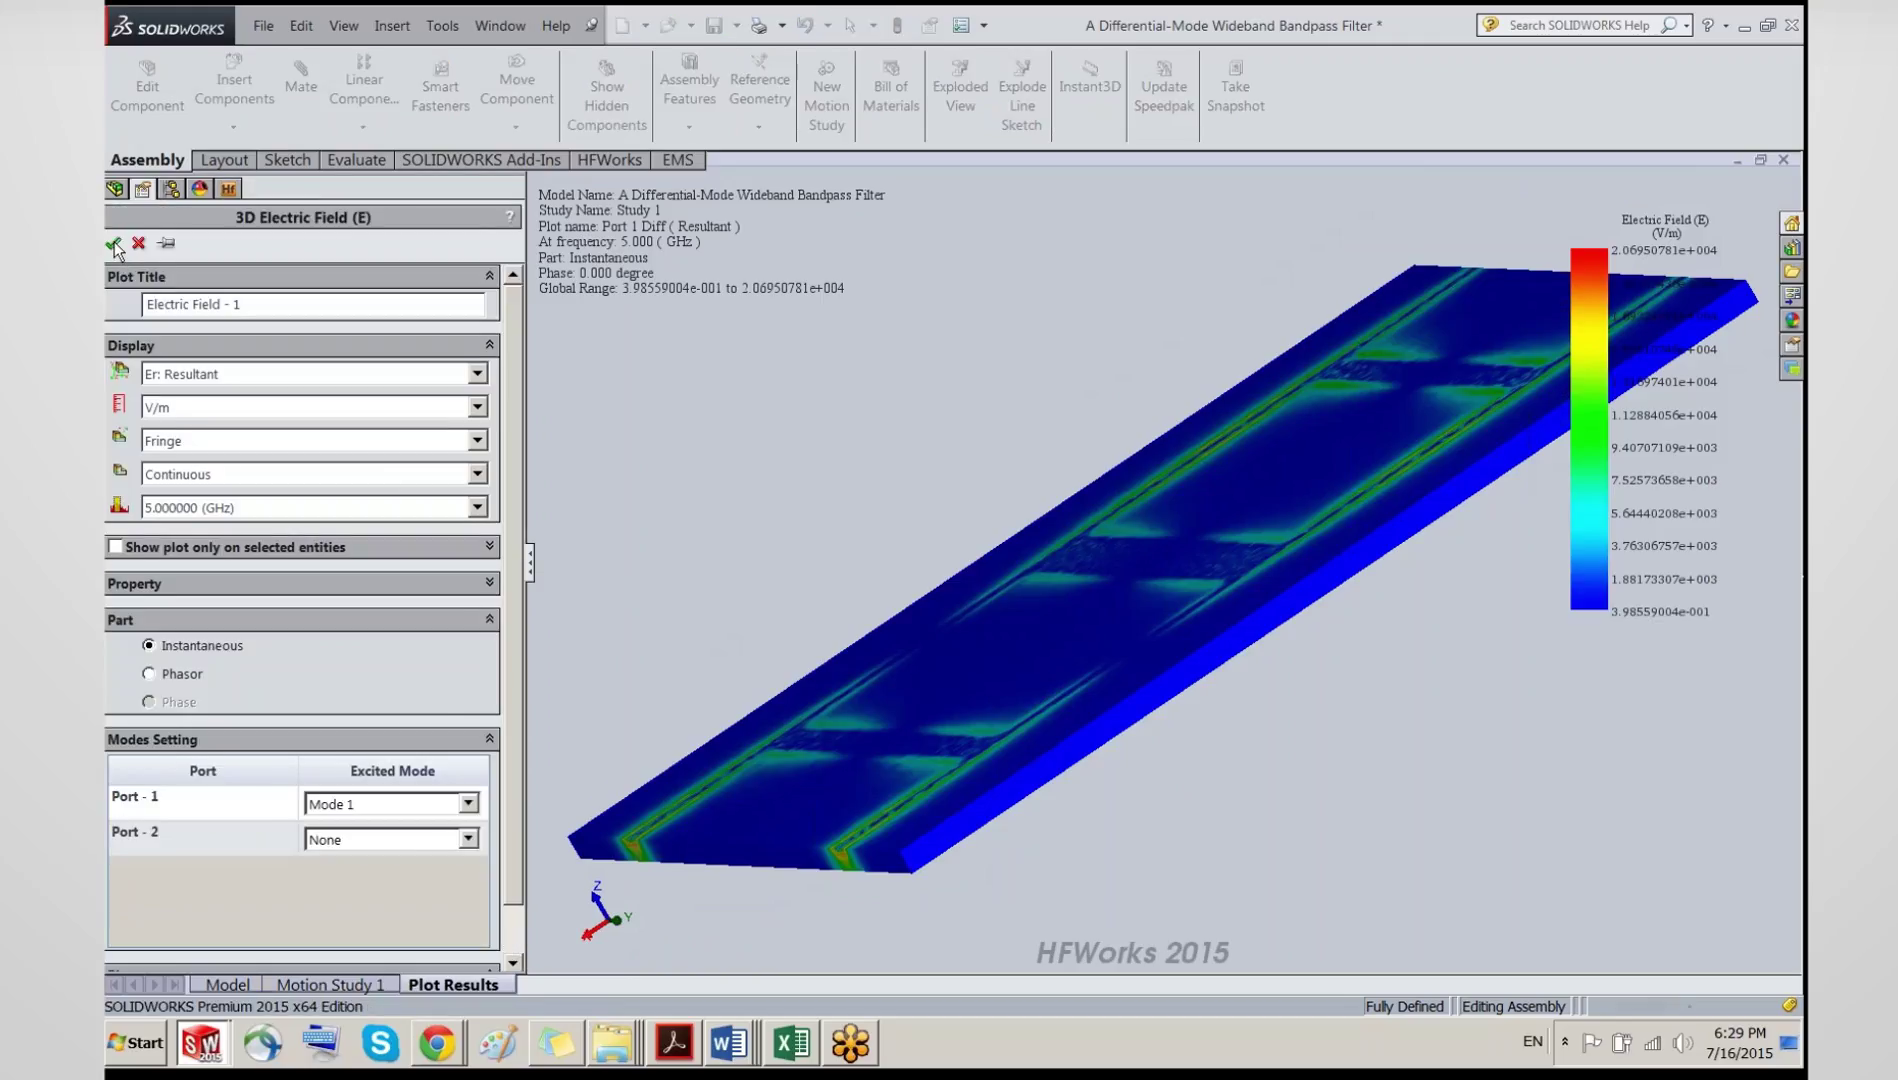
left_click(114, 244)
Step: Iso-clip the Electric Field - 1 plot, plotting only the iso surface at about 5795 V/m
right_click(294, 612)
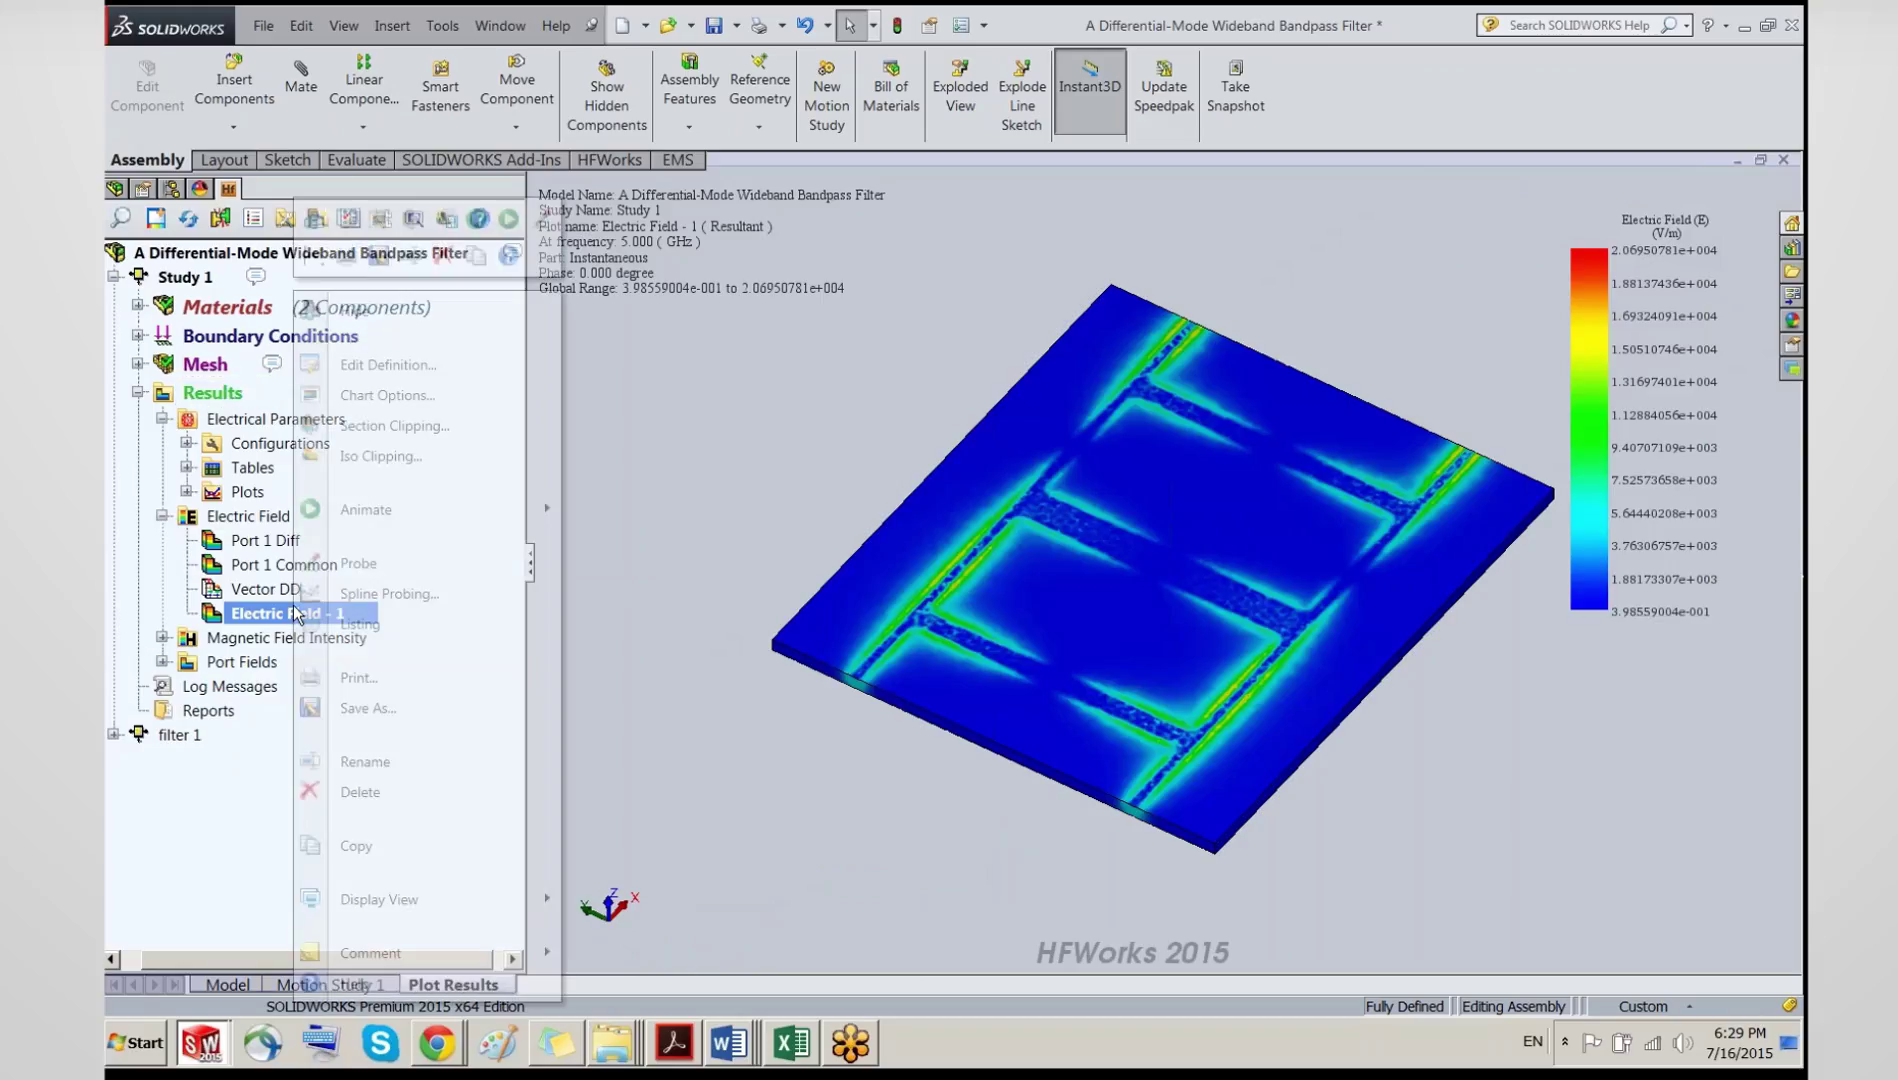
left_click(400, 456)
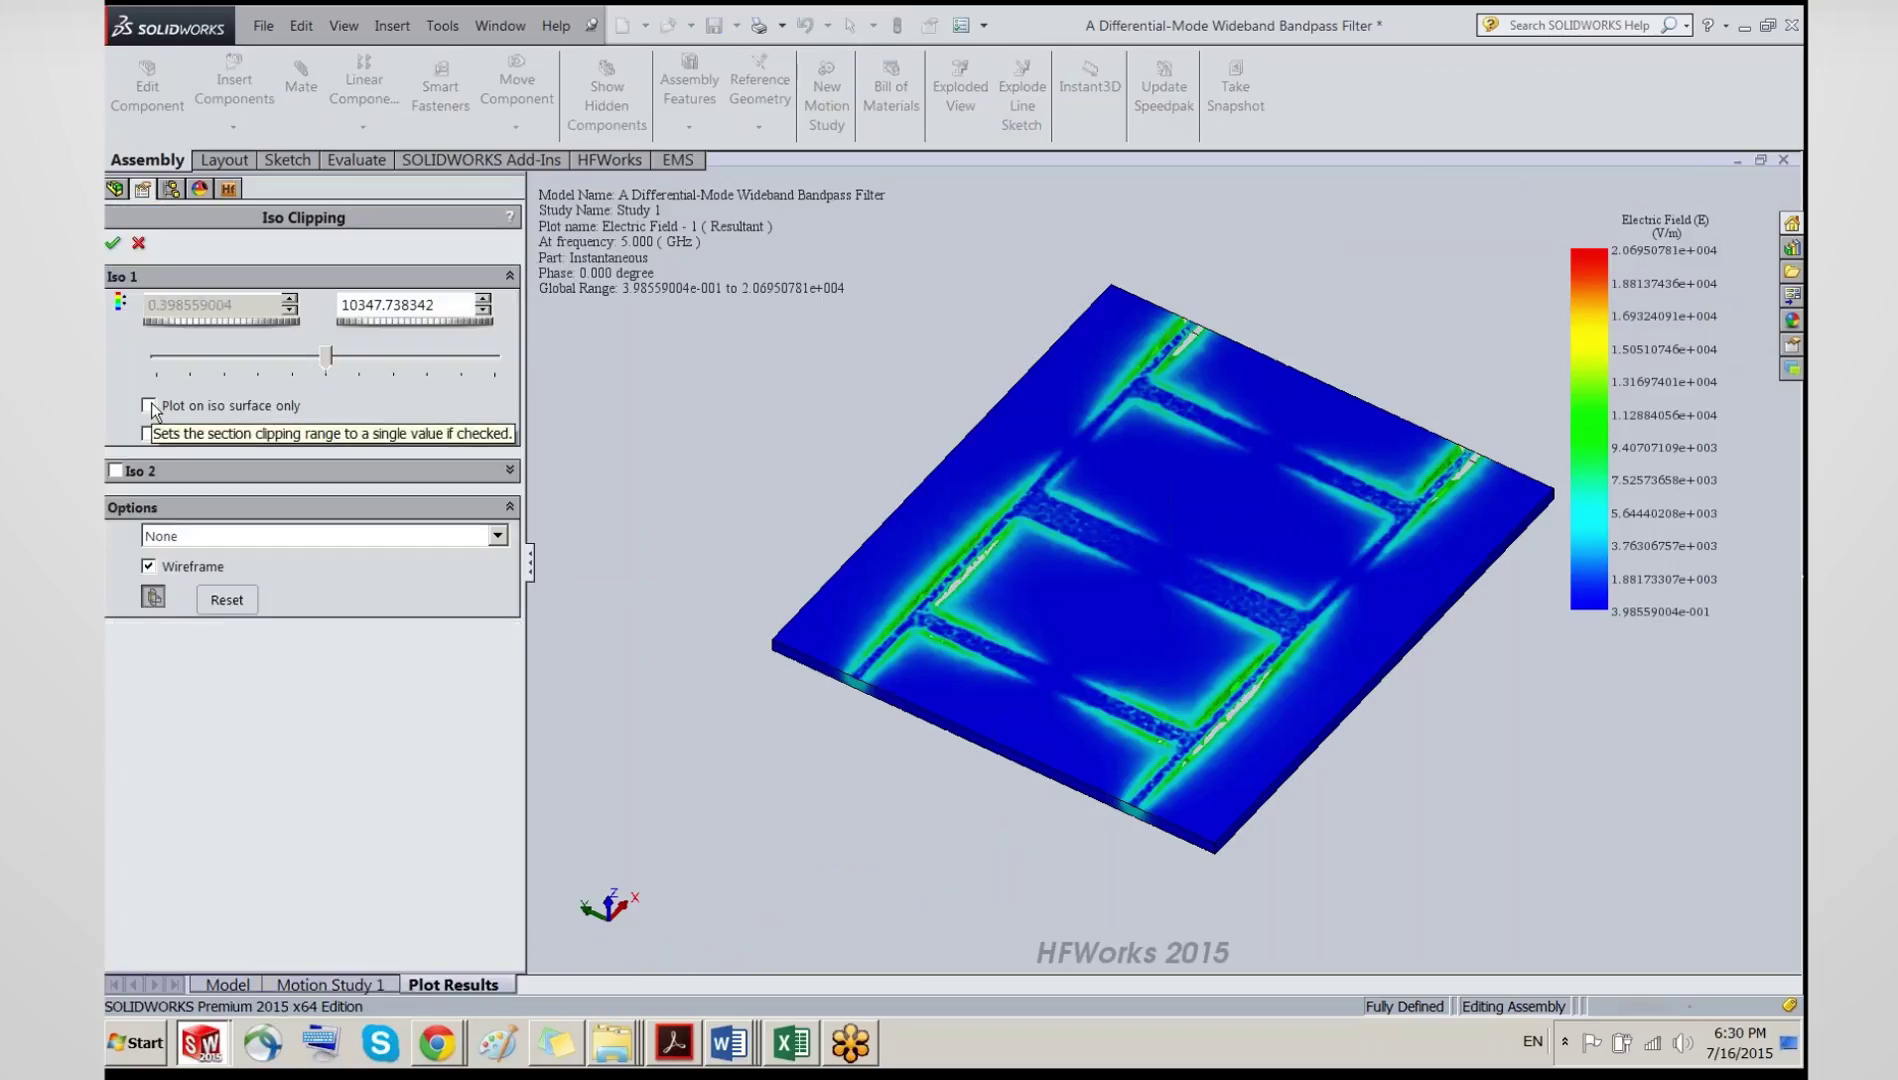
left_click(149, 405)
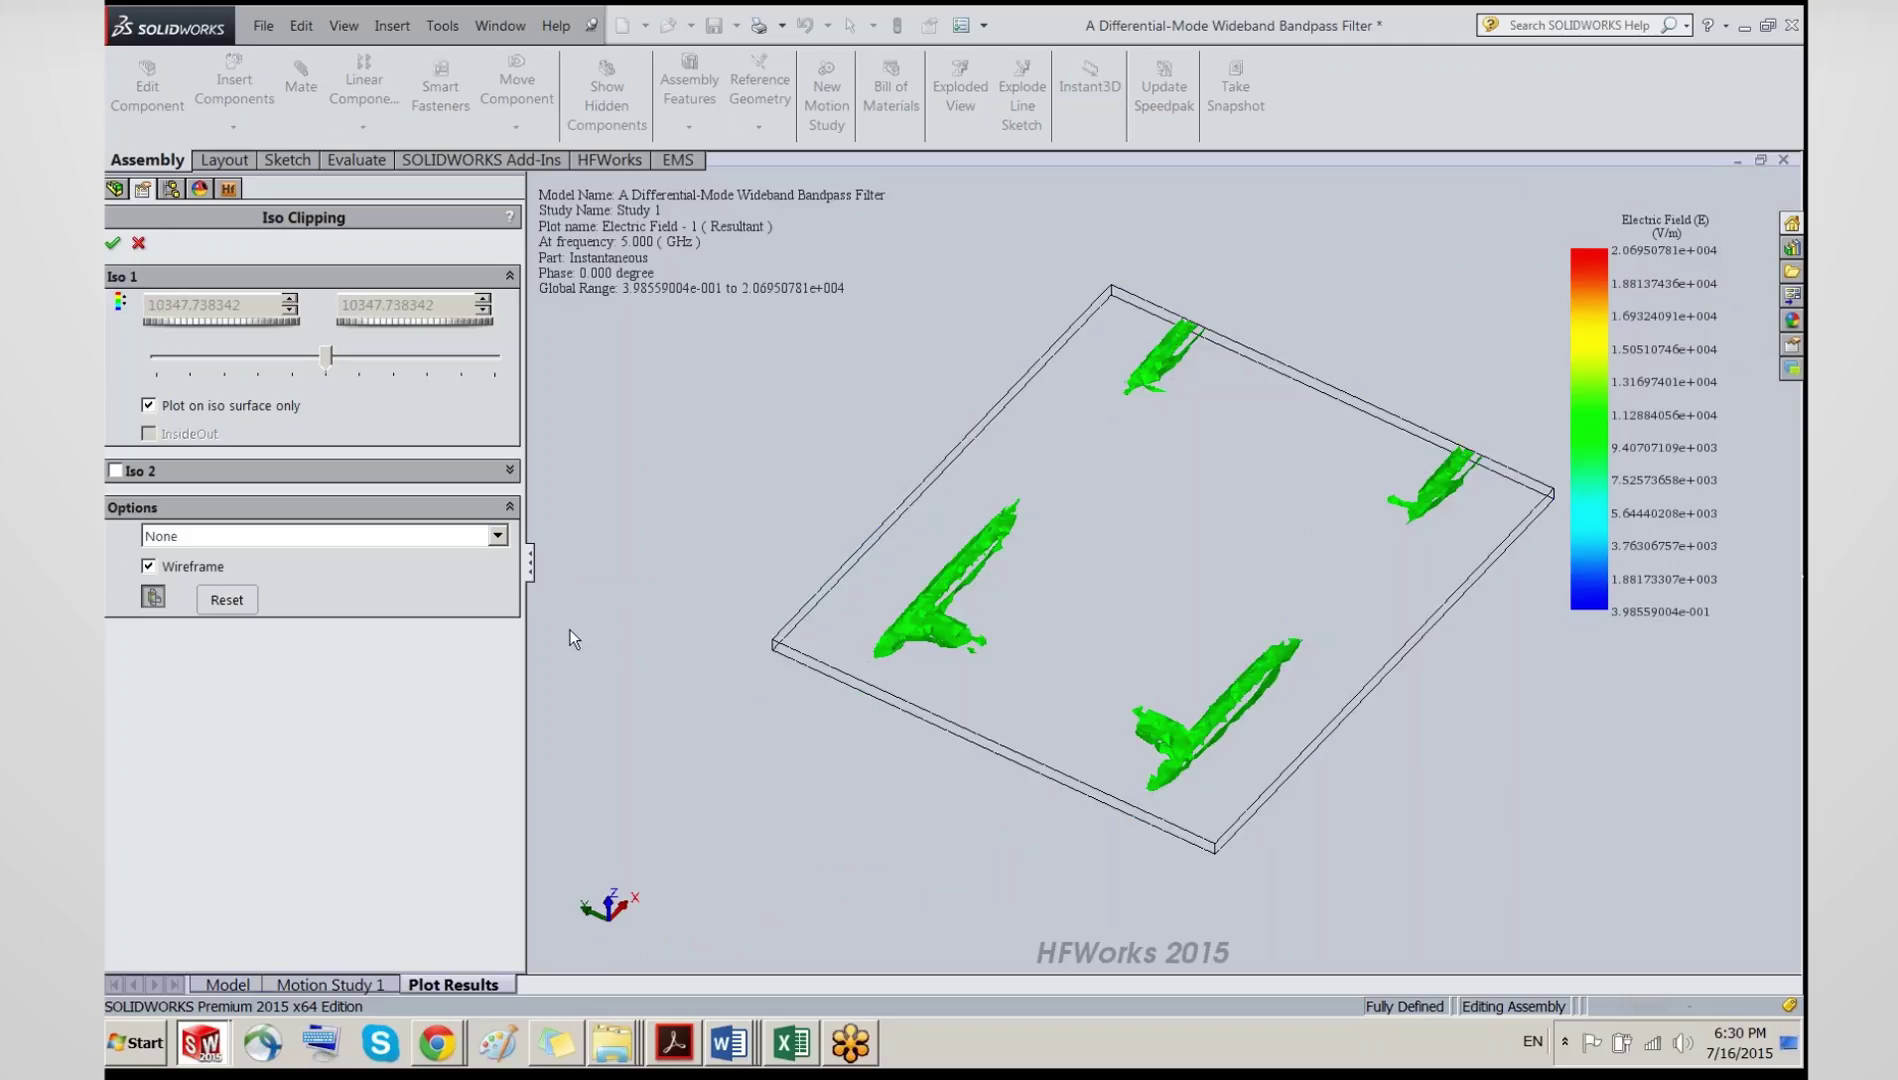
left_click_drag(327, 357, 253, 357)
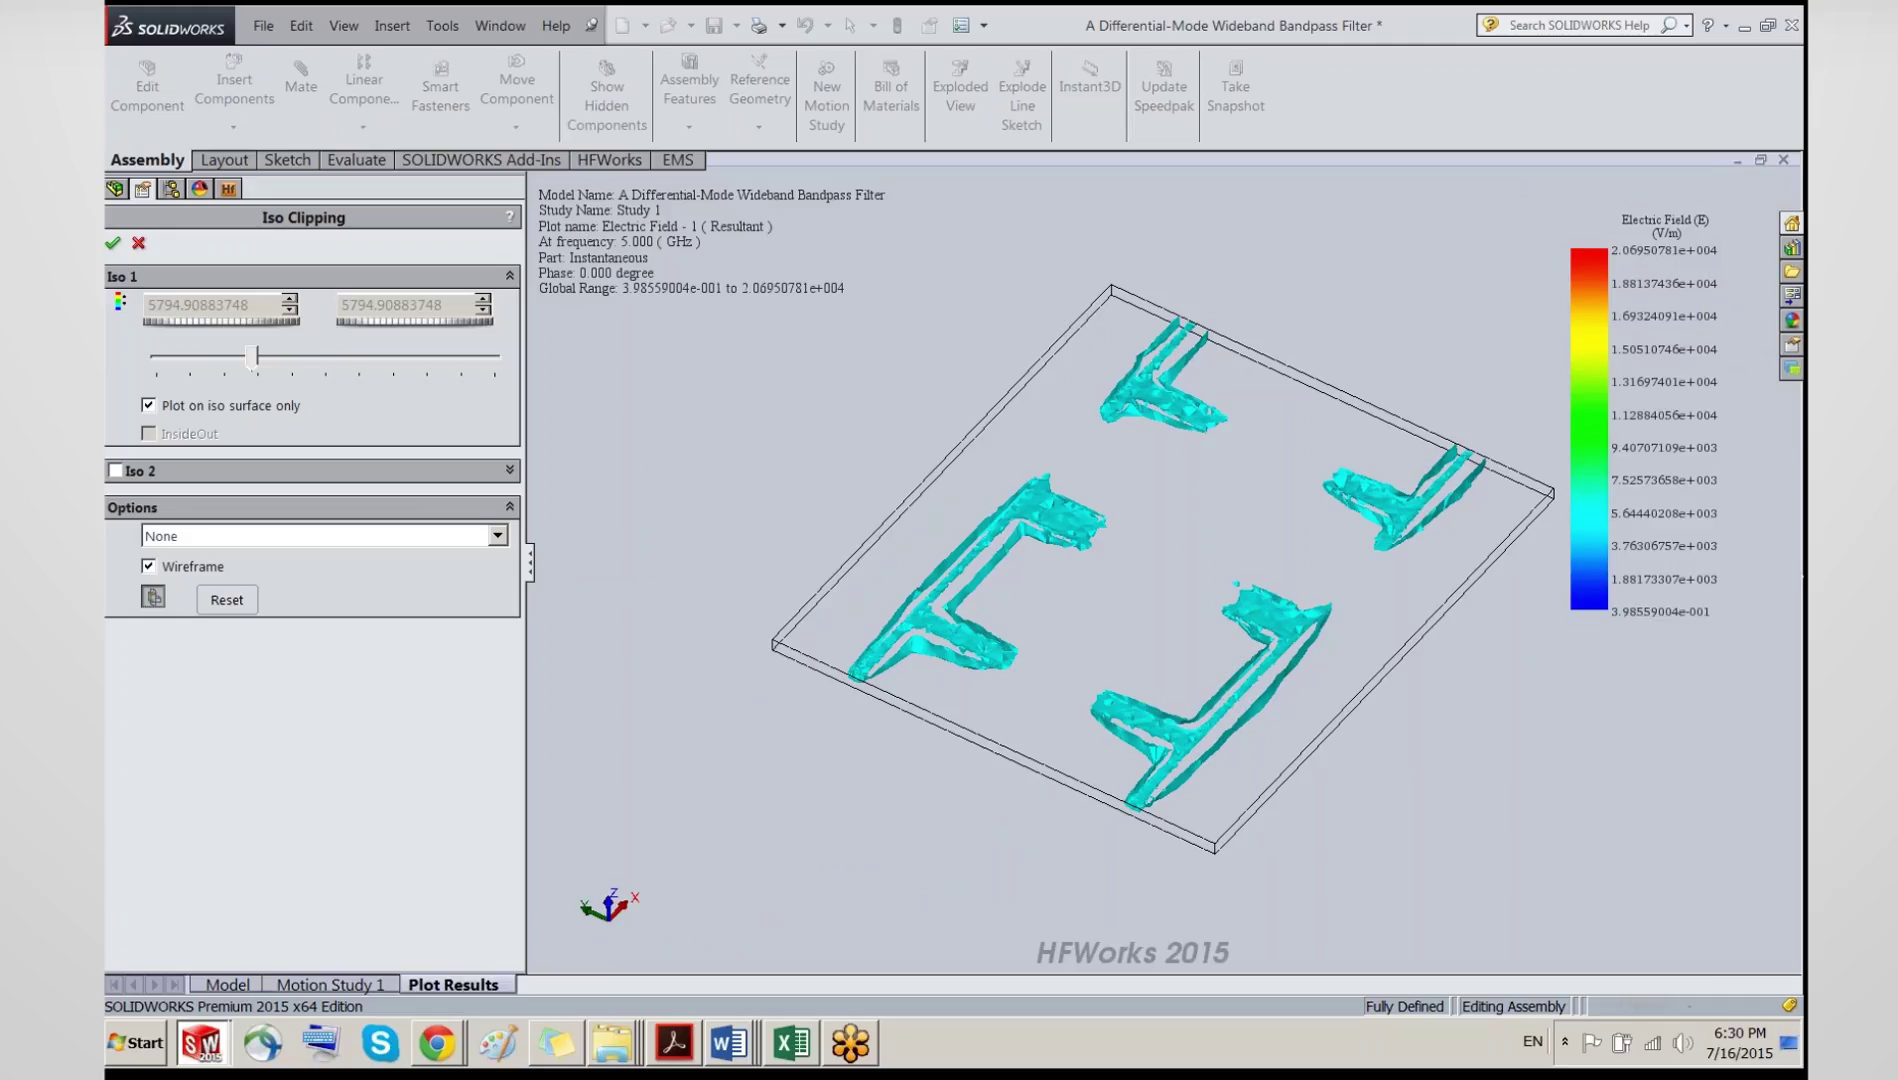
Step: Add a second iso clipping with 5 multilayers and apply the iso clipping
left_click(115, 470)
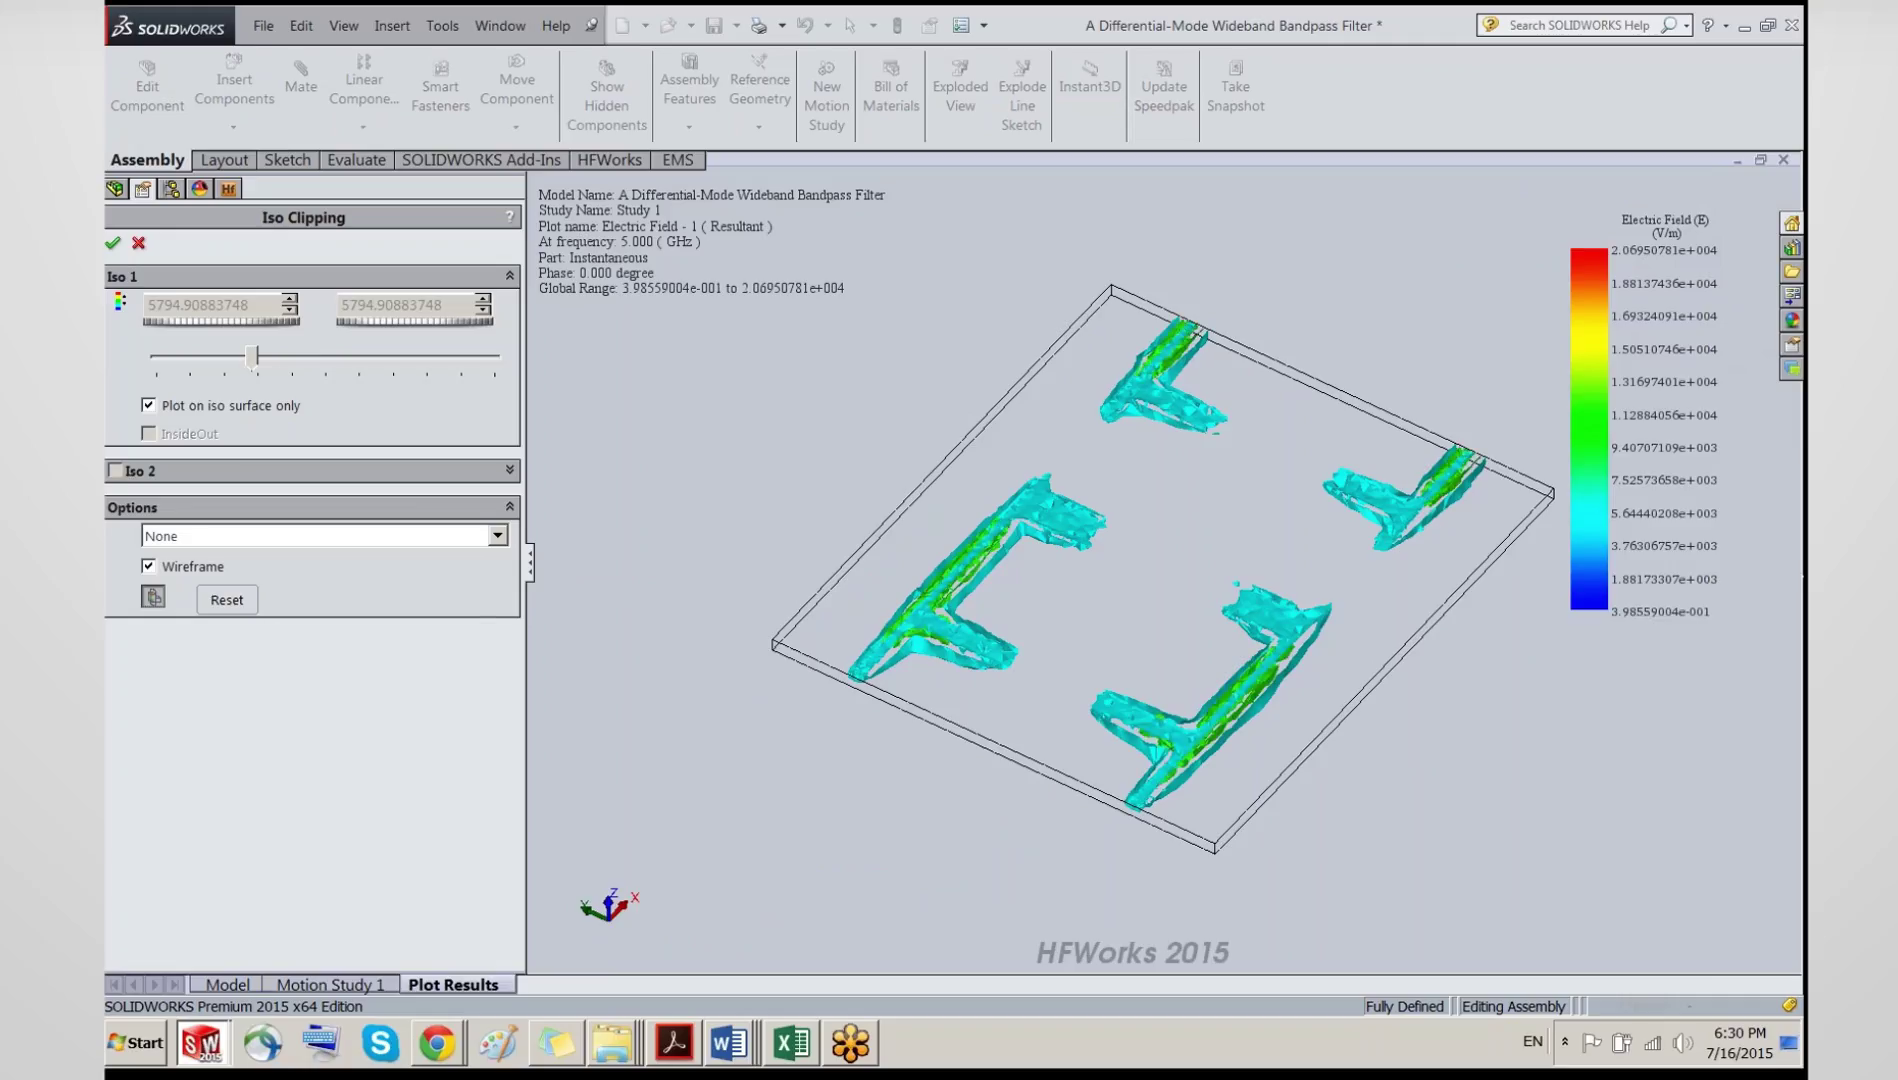
left_click(149, 496)
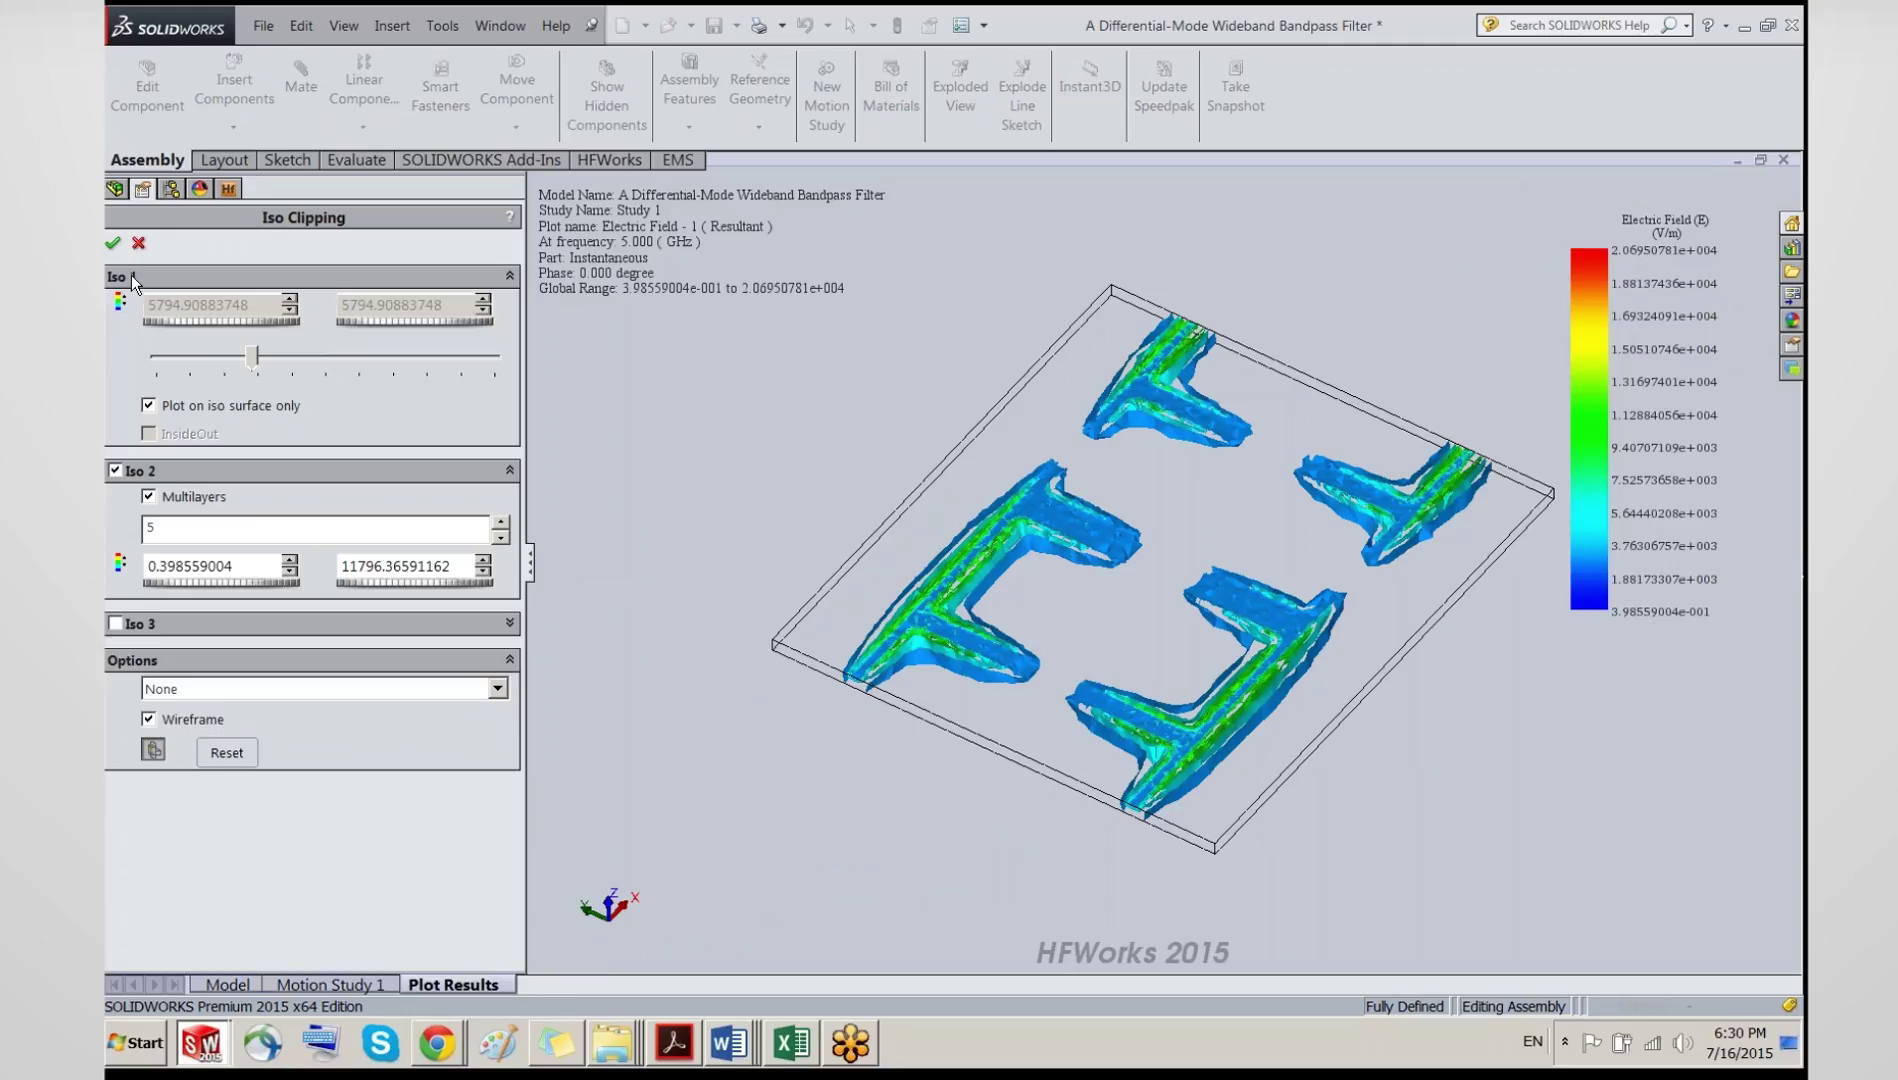
left_click(112, 244)
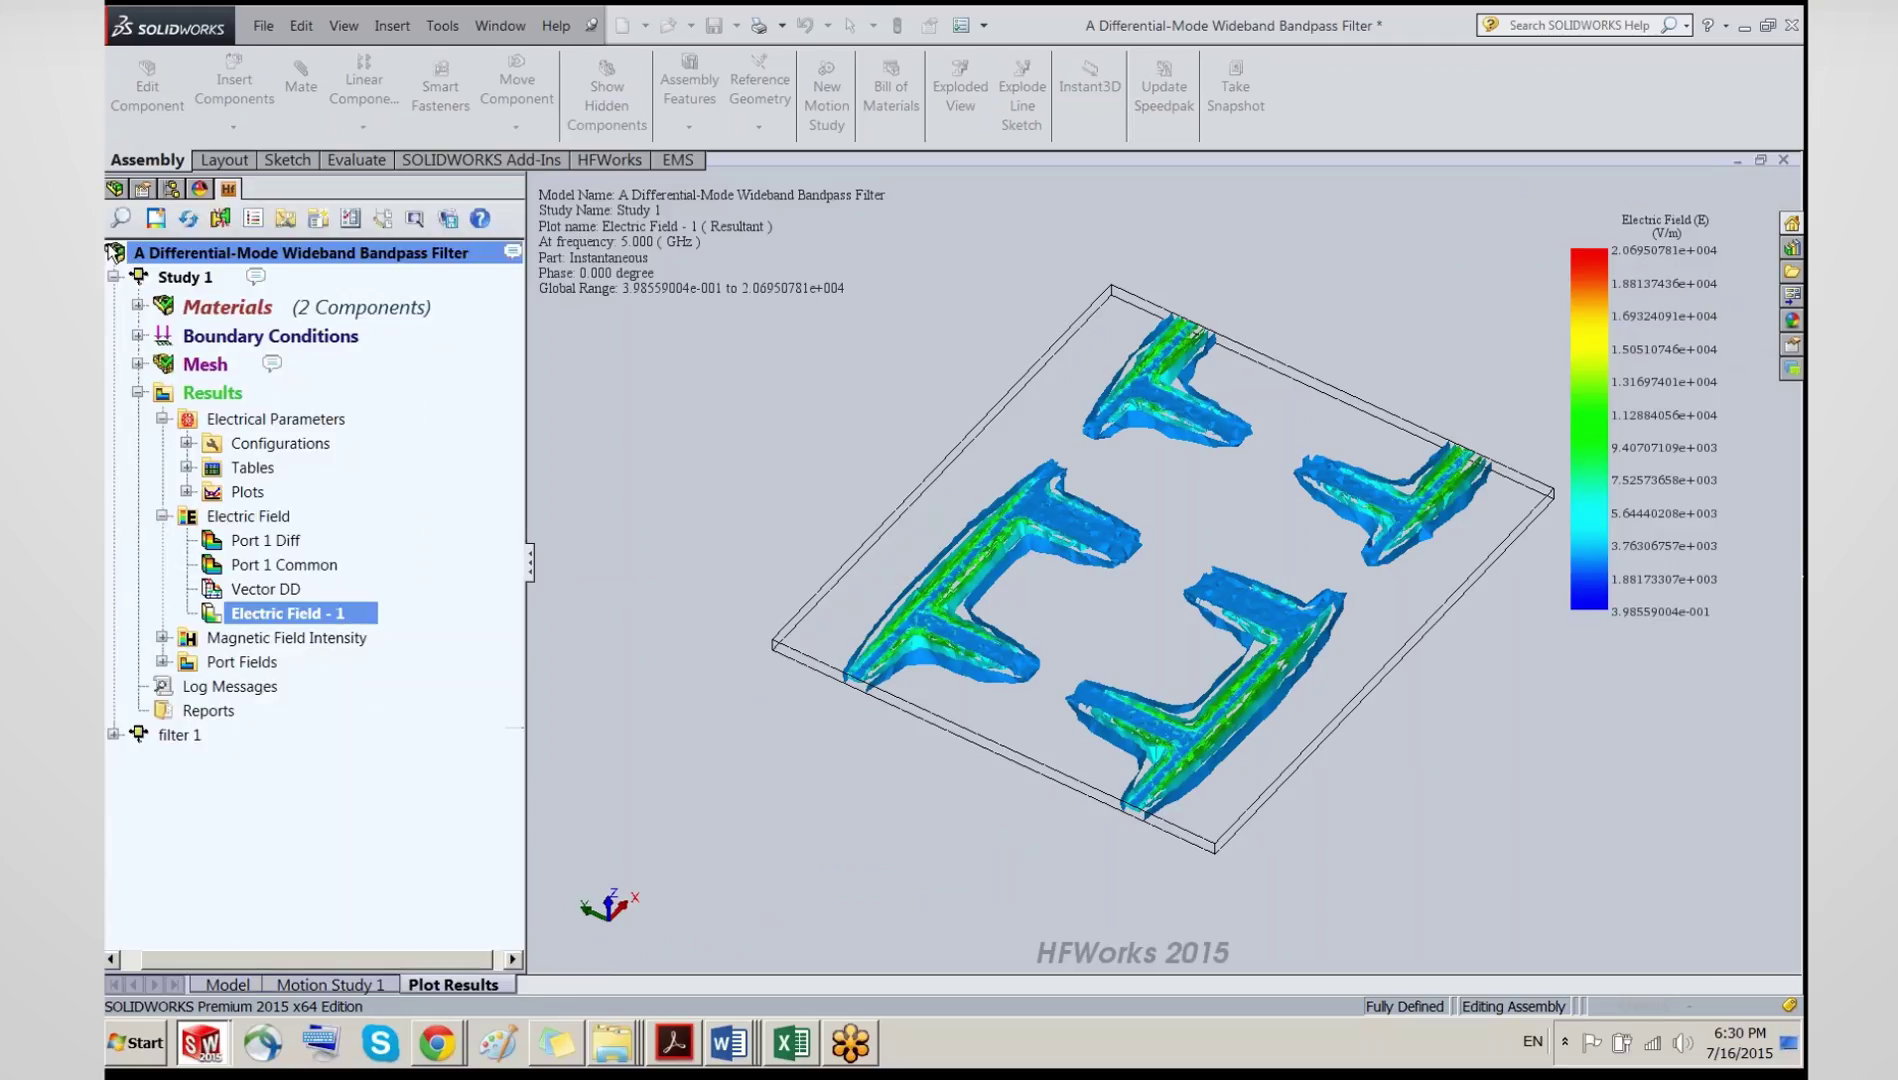
Step: Animate the iso-clipped Electric Field - 1 plot over phase, stop it and close the animation
right_click(217, 617)
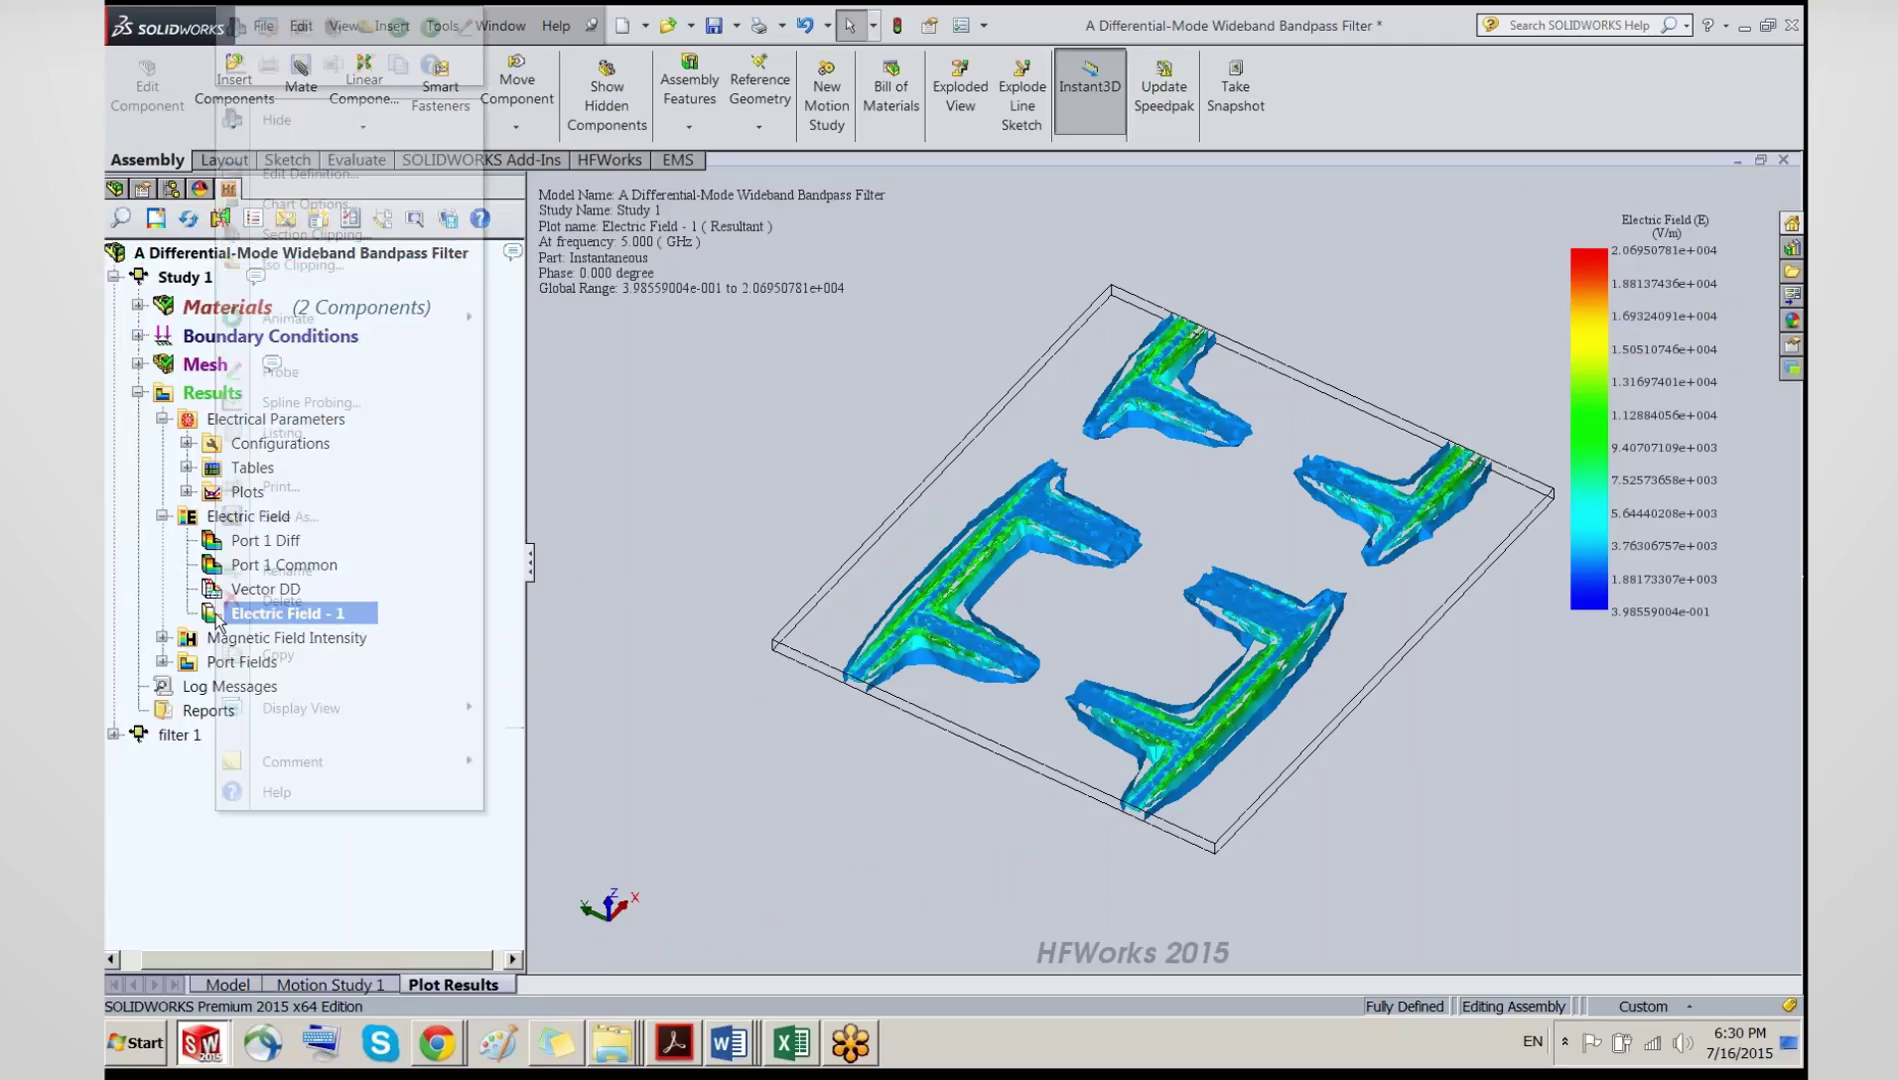
left_click(523, 320)
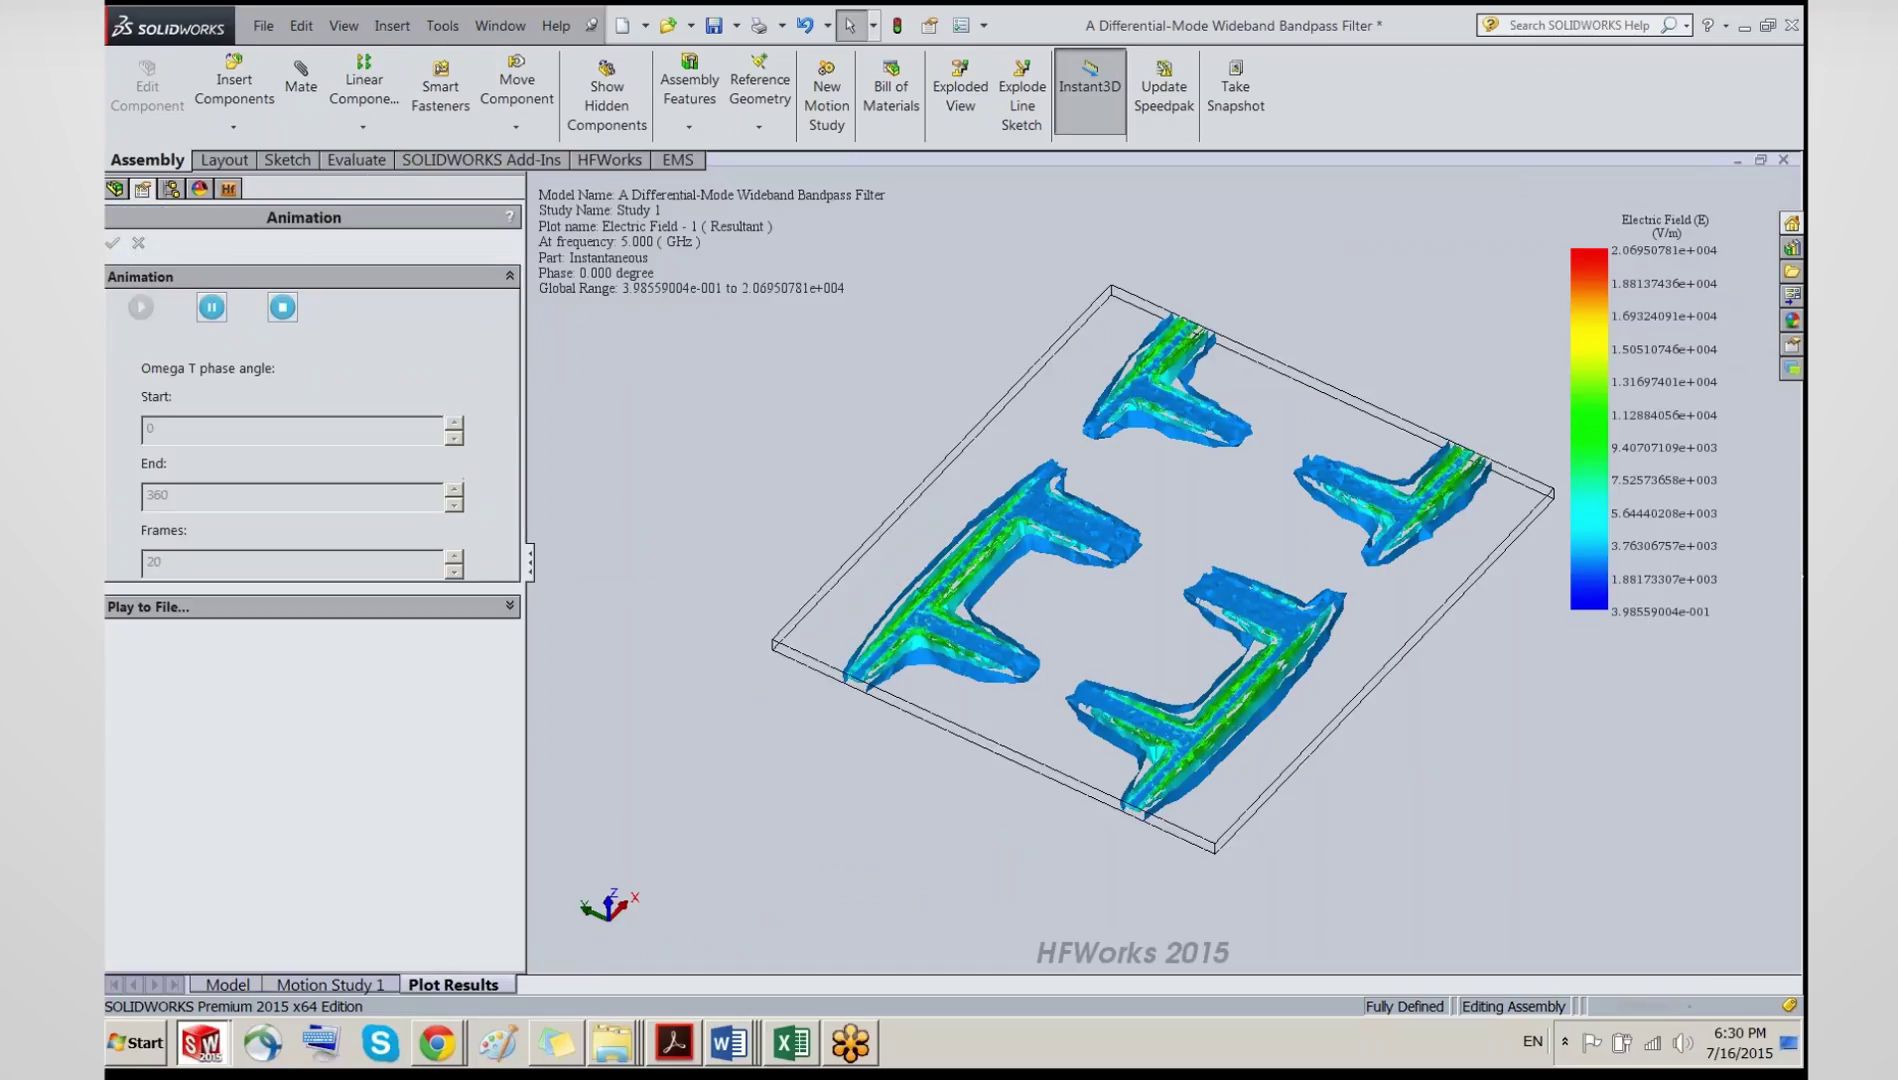
left_click(283, 308)
left_click(139, 244)
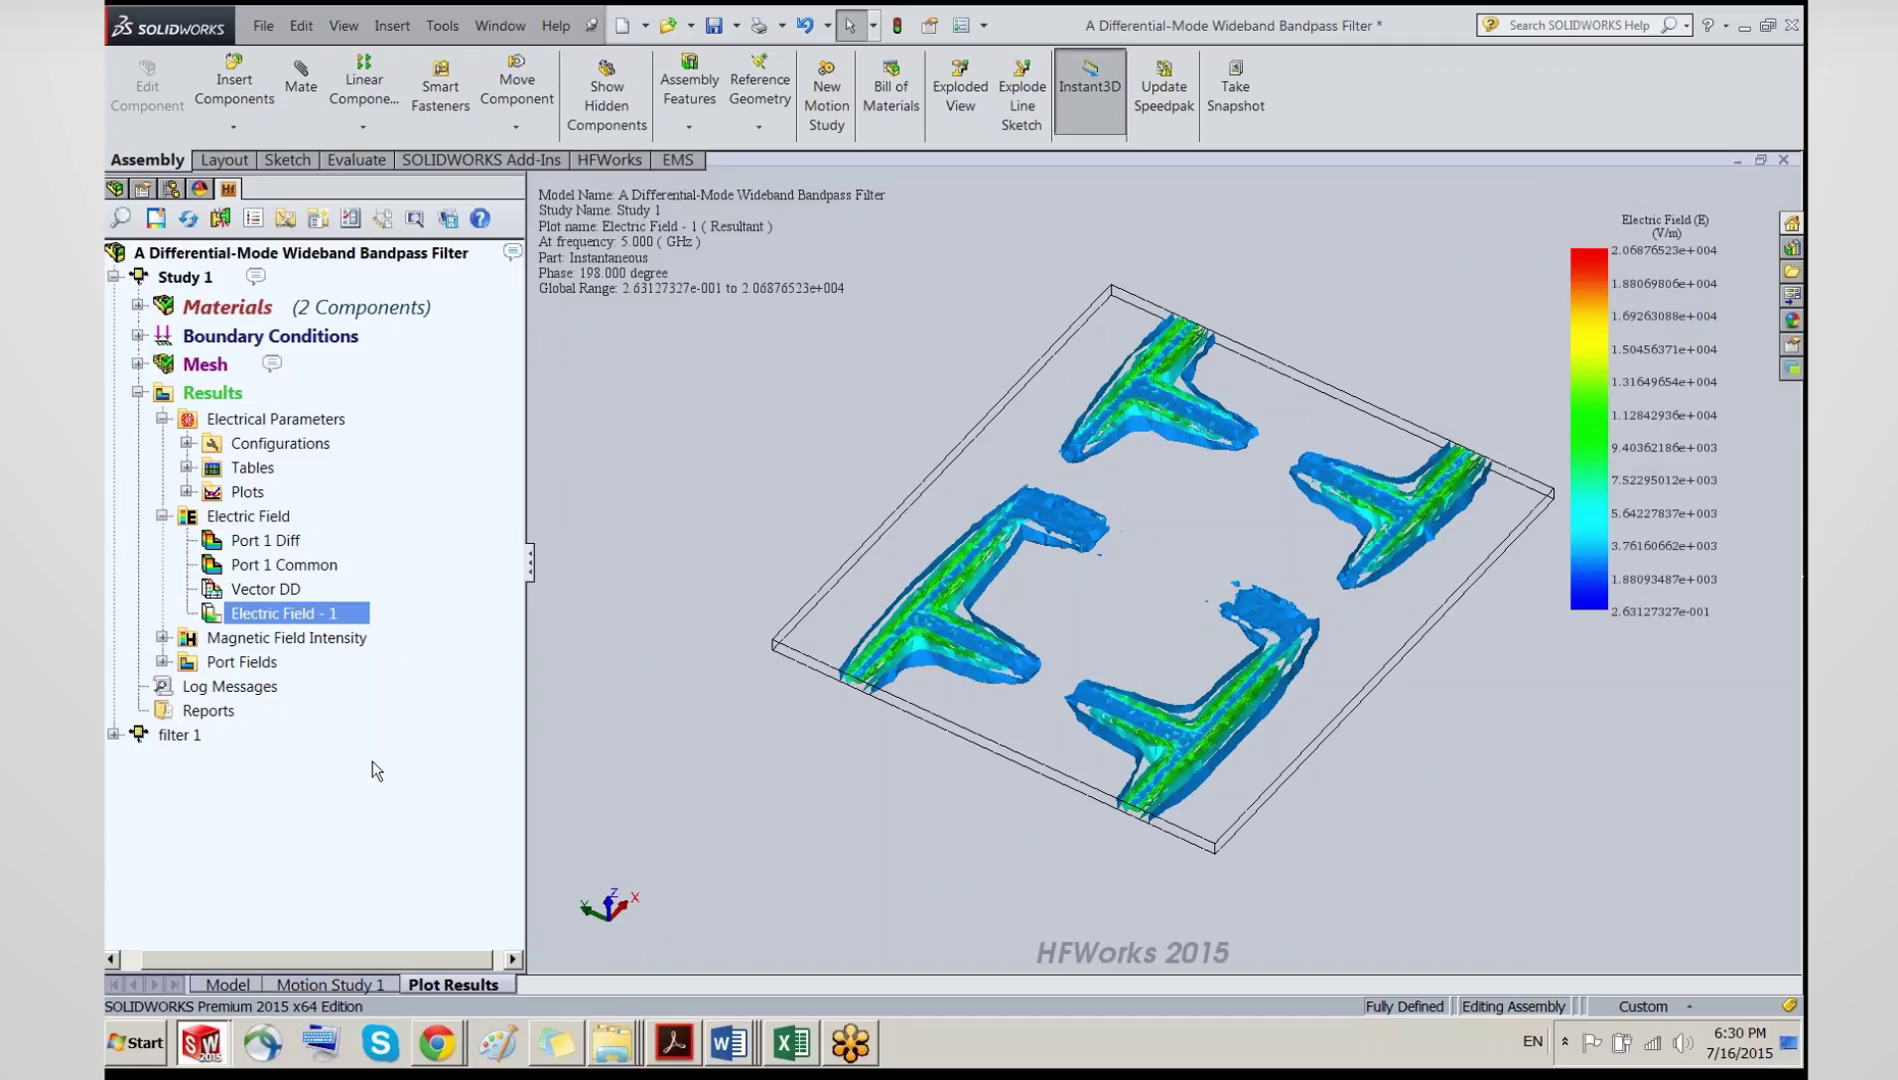
Step: Look over the log messages, reports and electric field results of Study 1 and expand the magnetic field intensity results
left_click(279, 690)
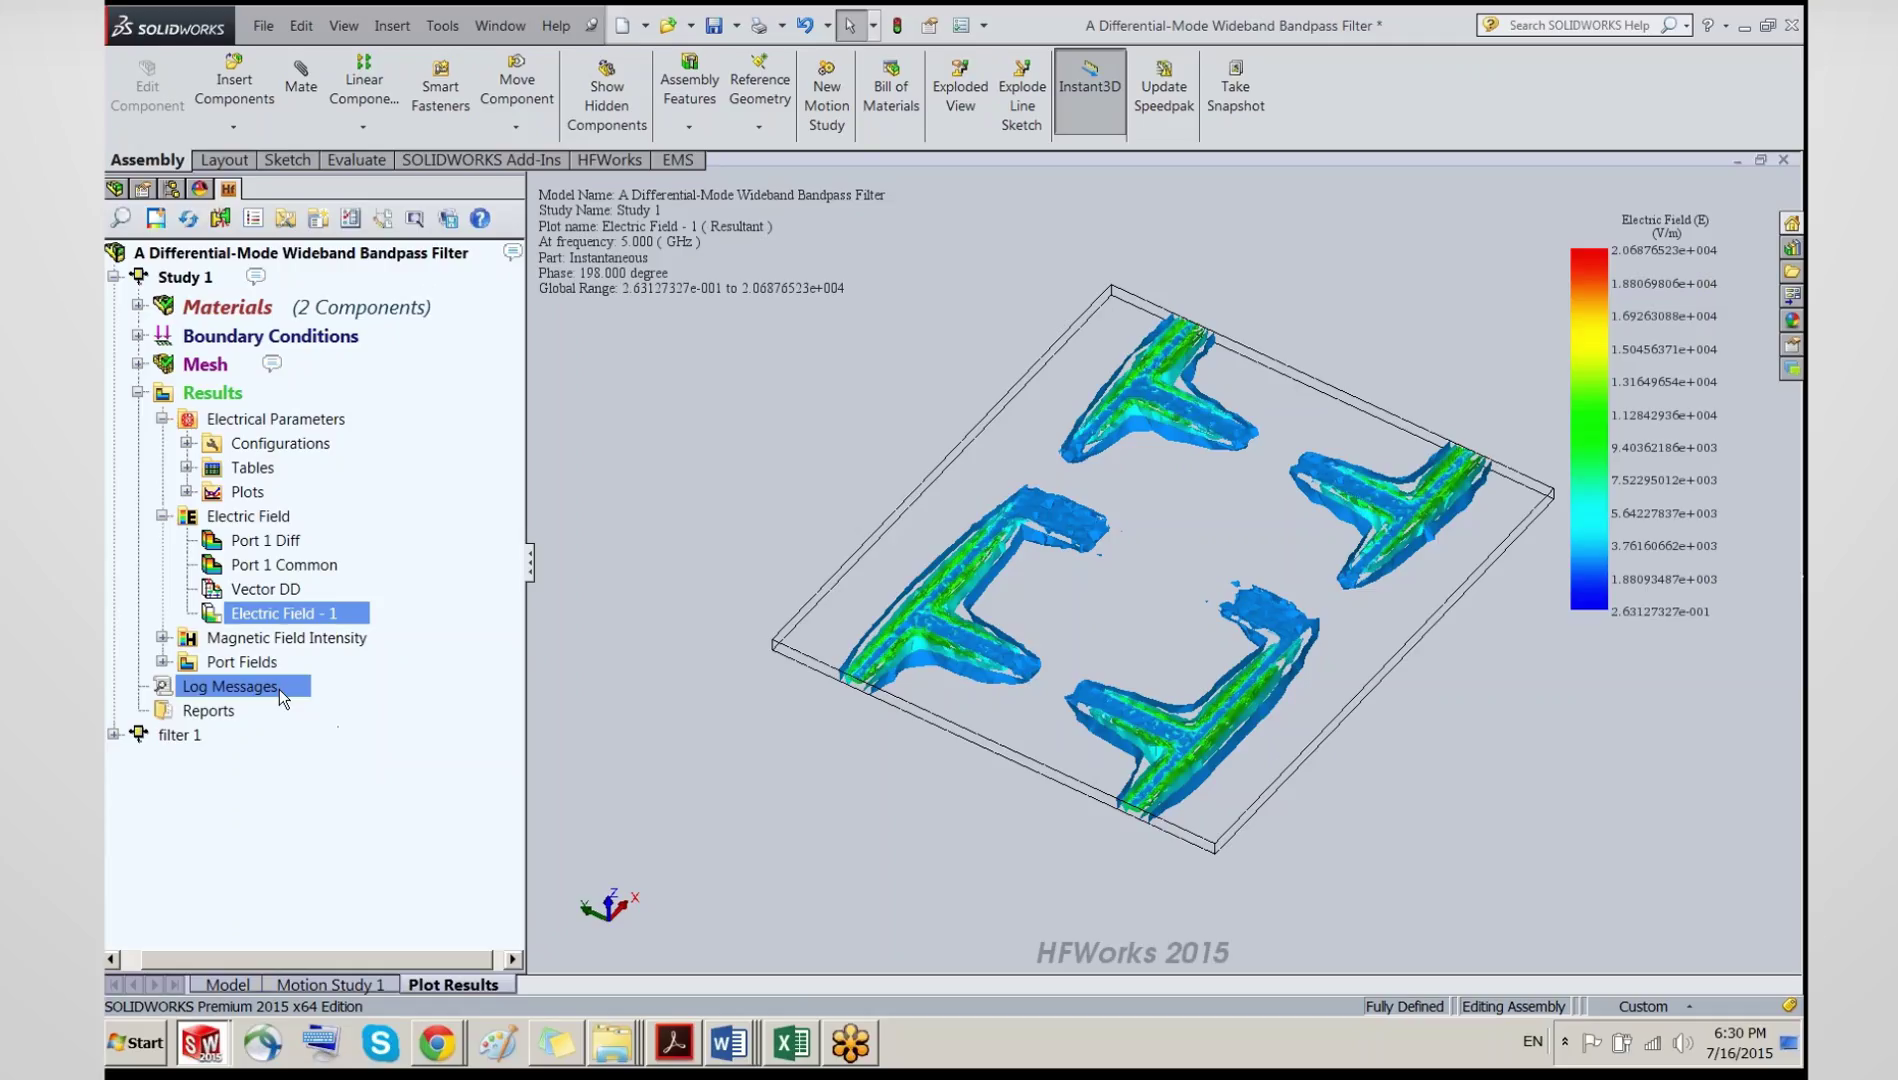
left_click(210, 711)
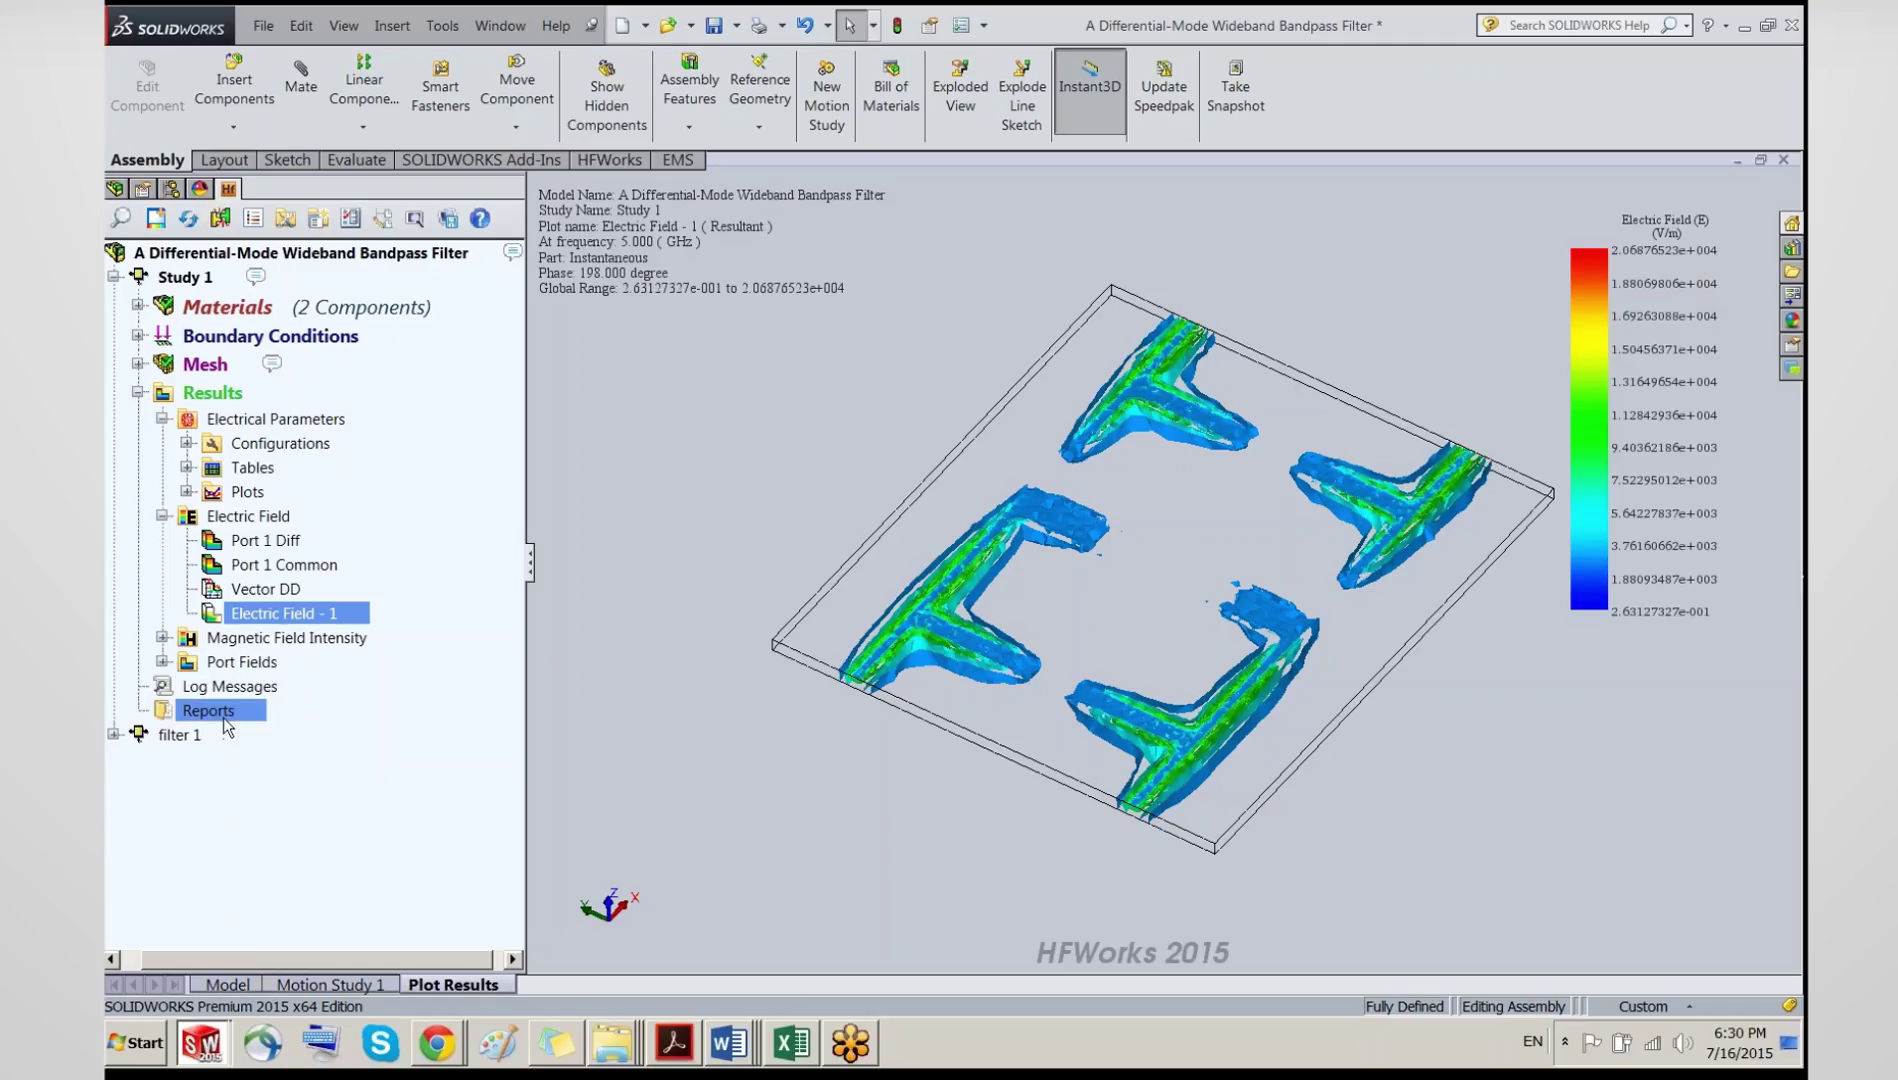
right_click(222, 718)
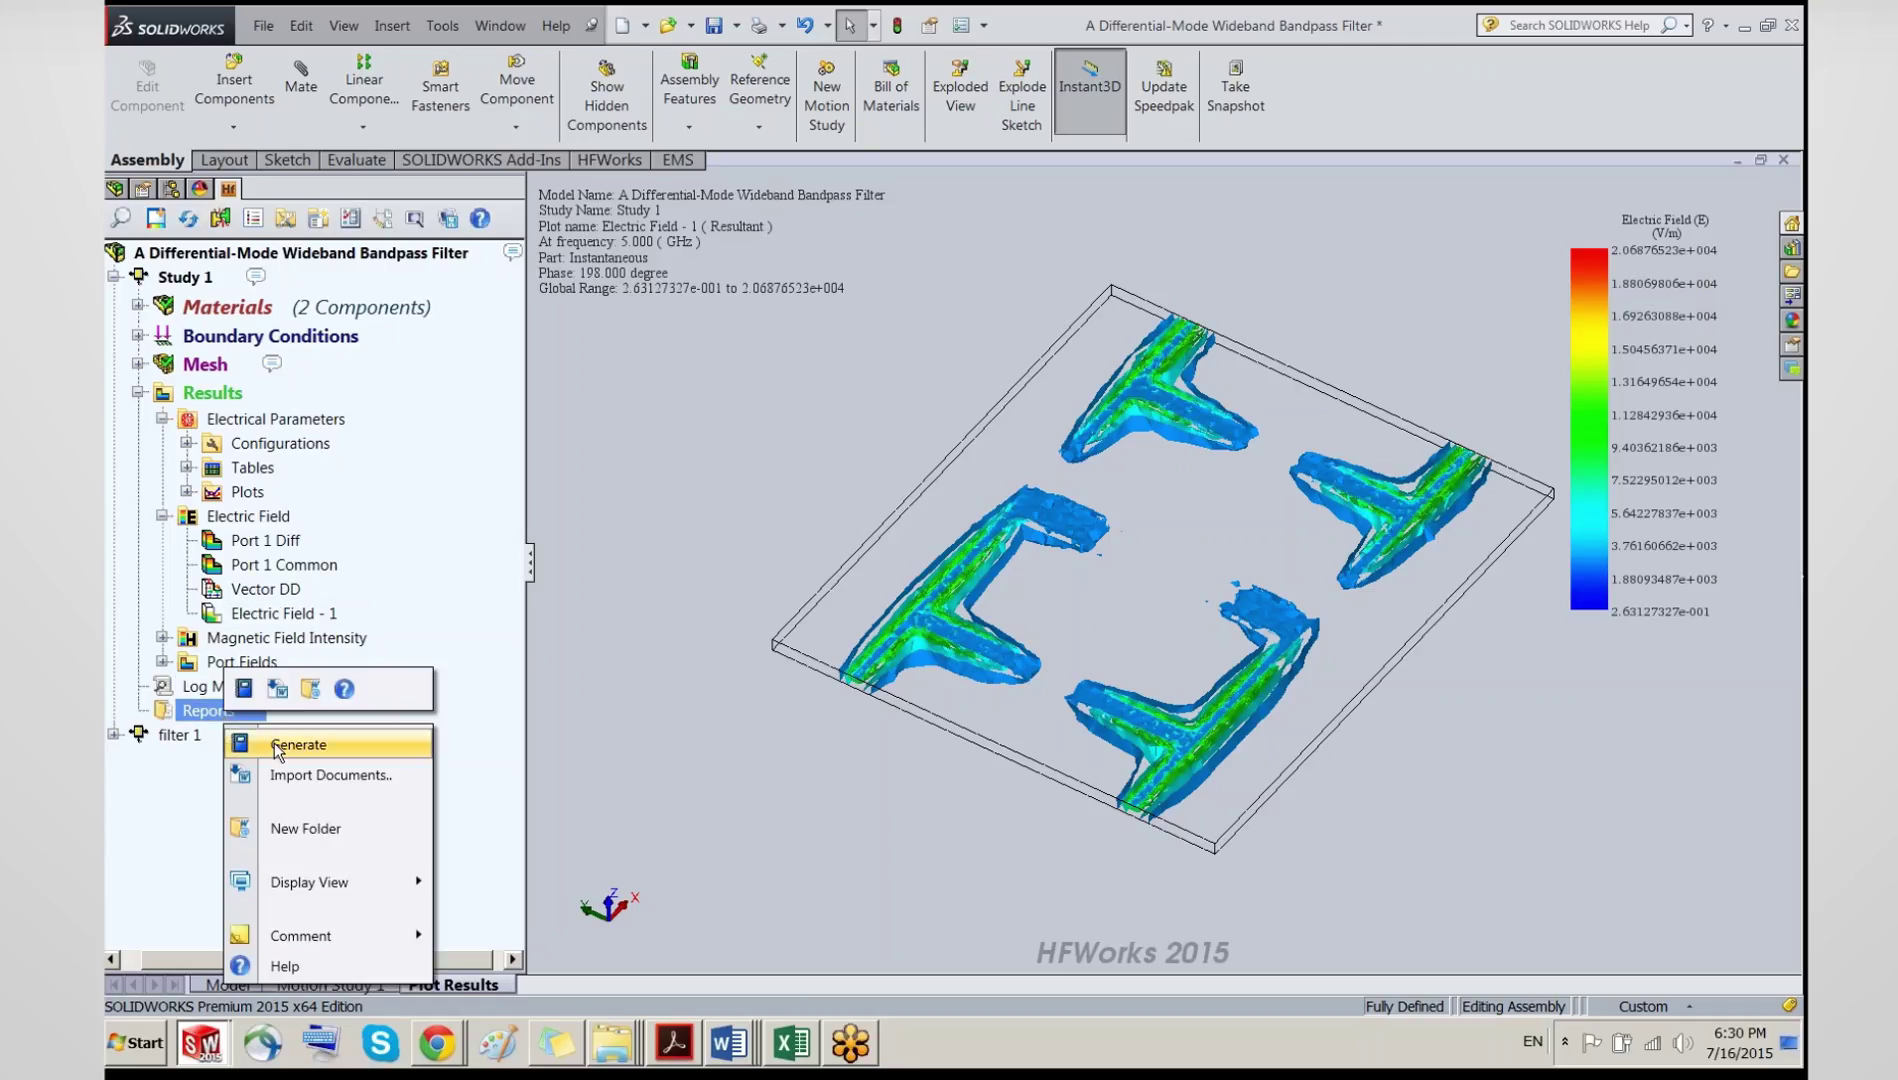
key("Escape")
left_click(240, 516)
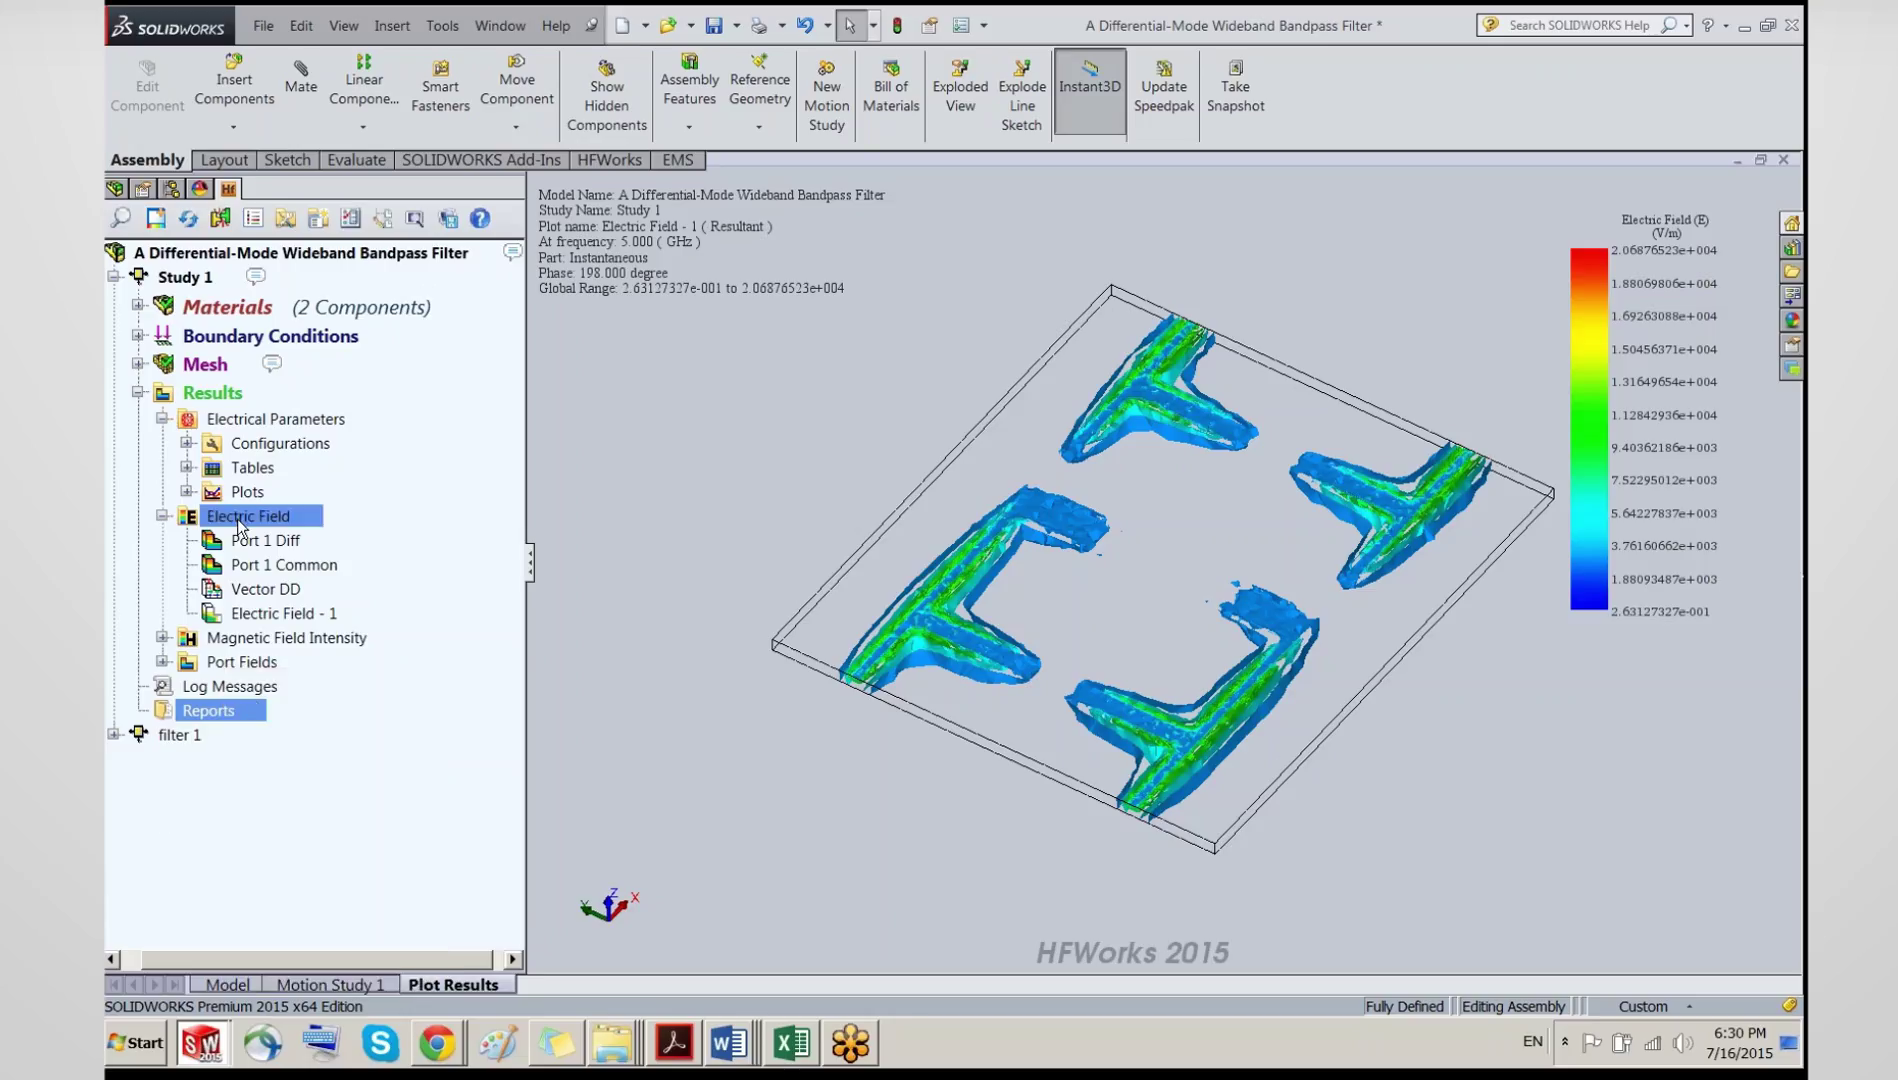
left_click(162, 638)
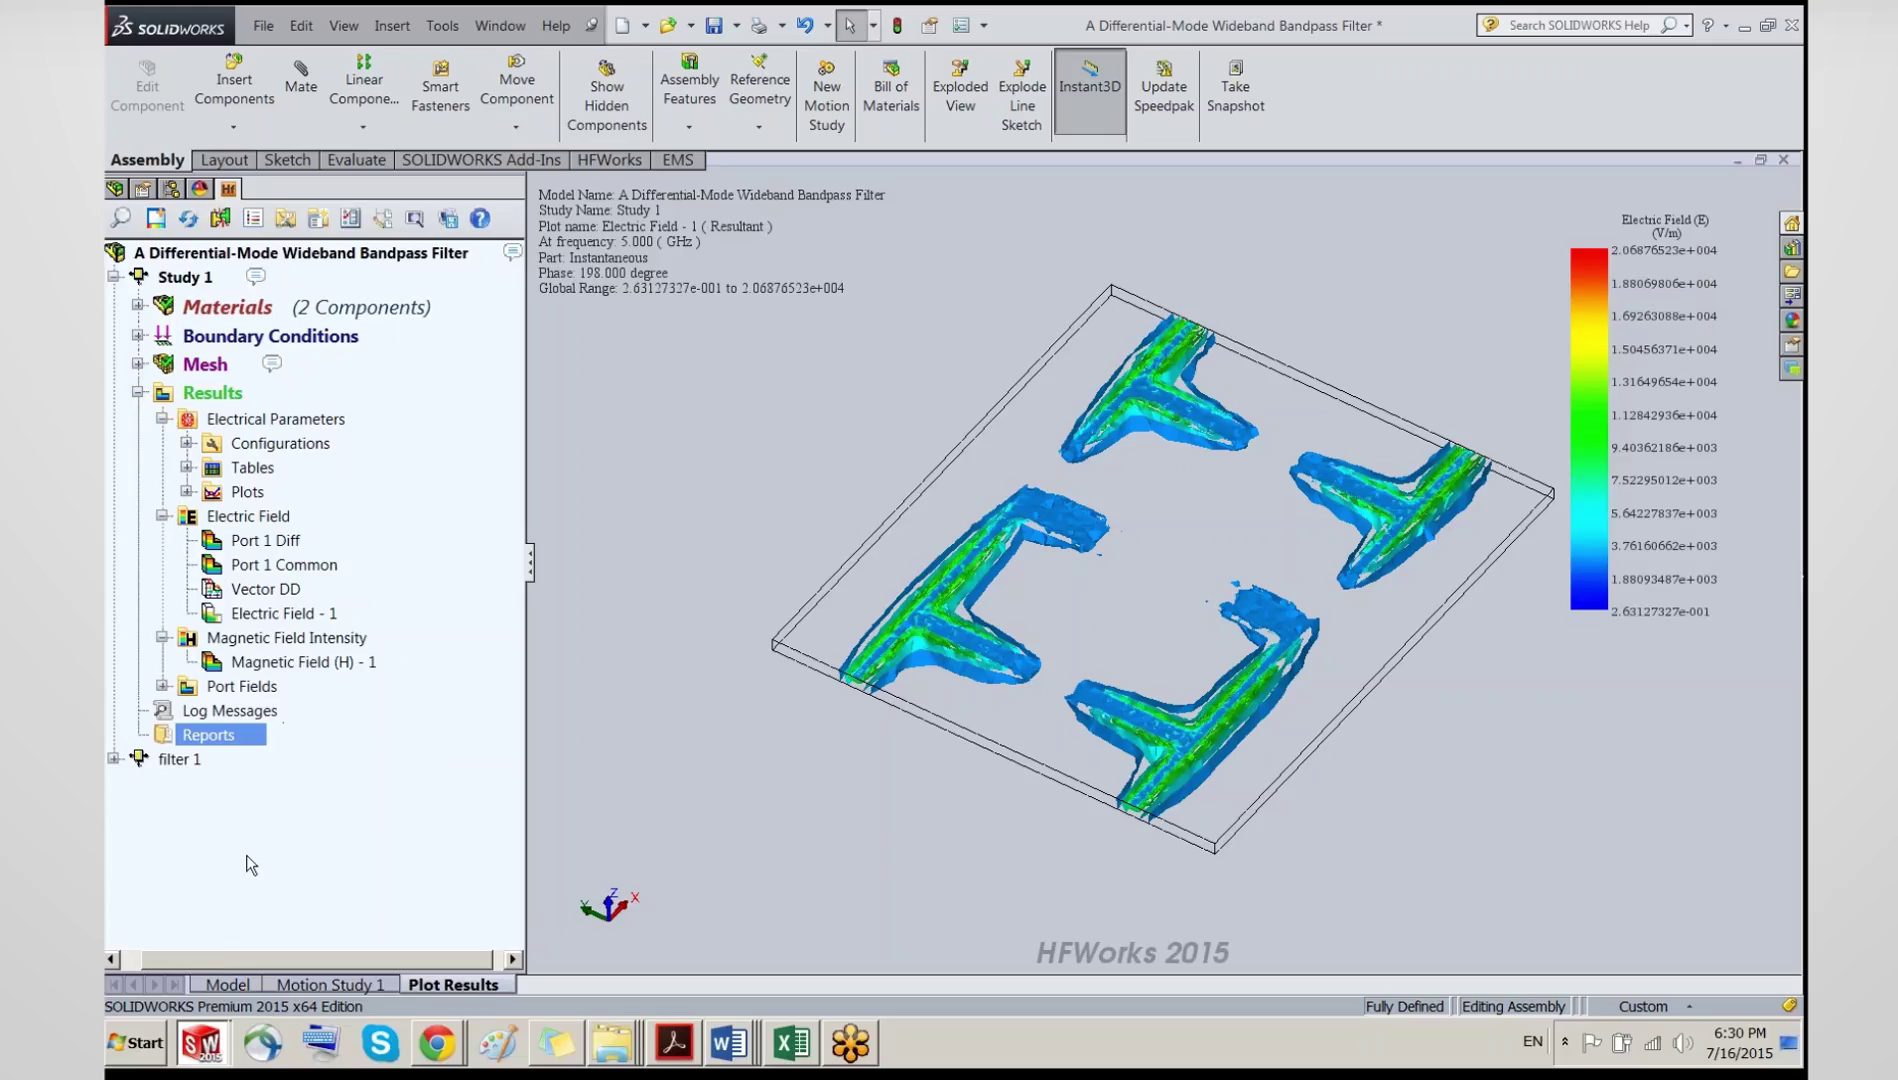
Step: Generate a Microsoft Word report titled S-Parameter Analysis of Study 1 with all sections, shown inside SolidWorks
right_click(203, 737)
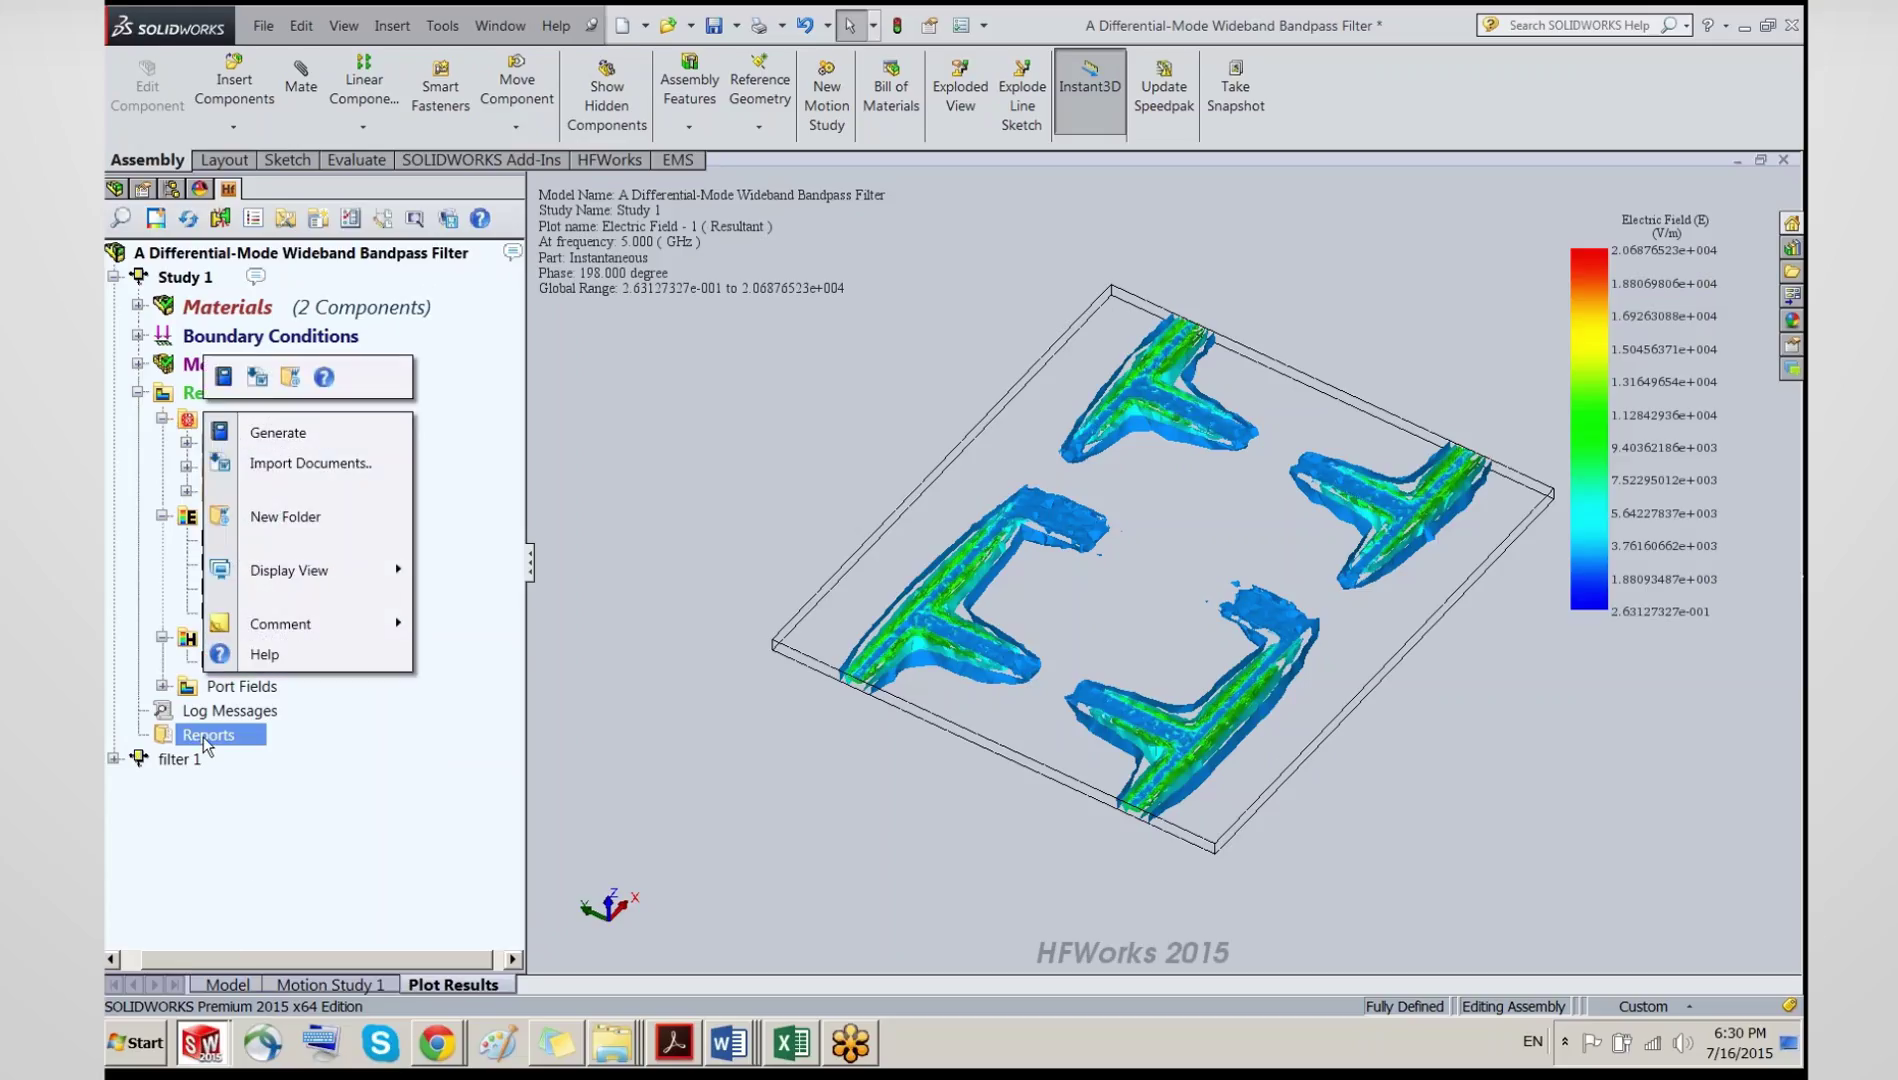
left_click(257, 433)
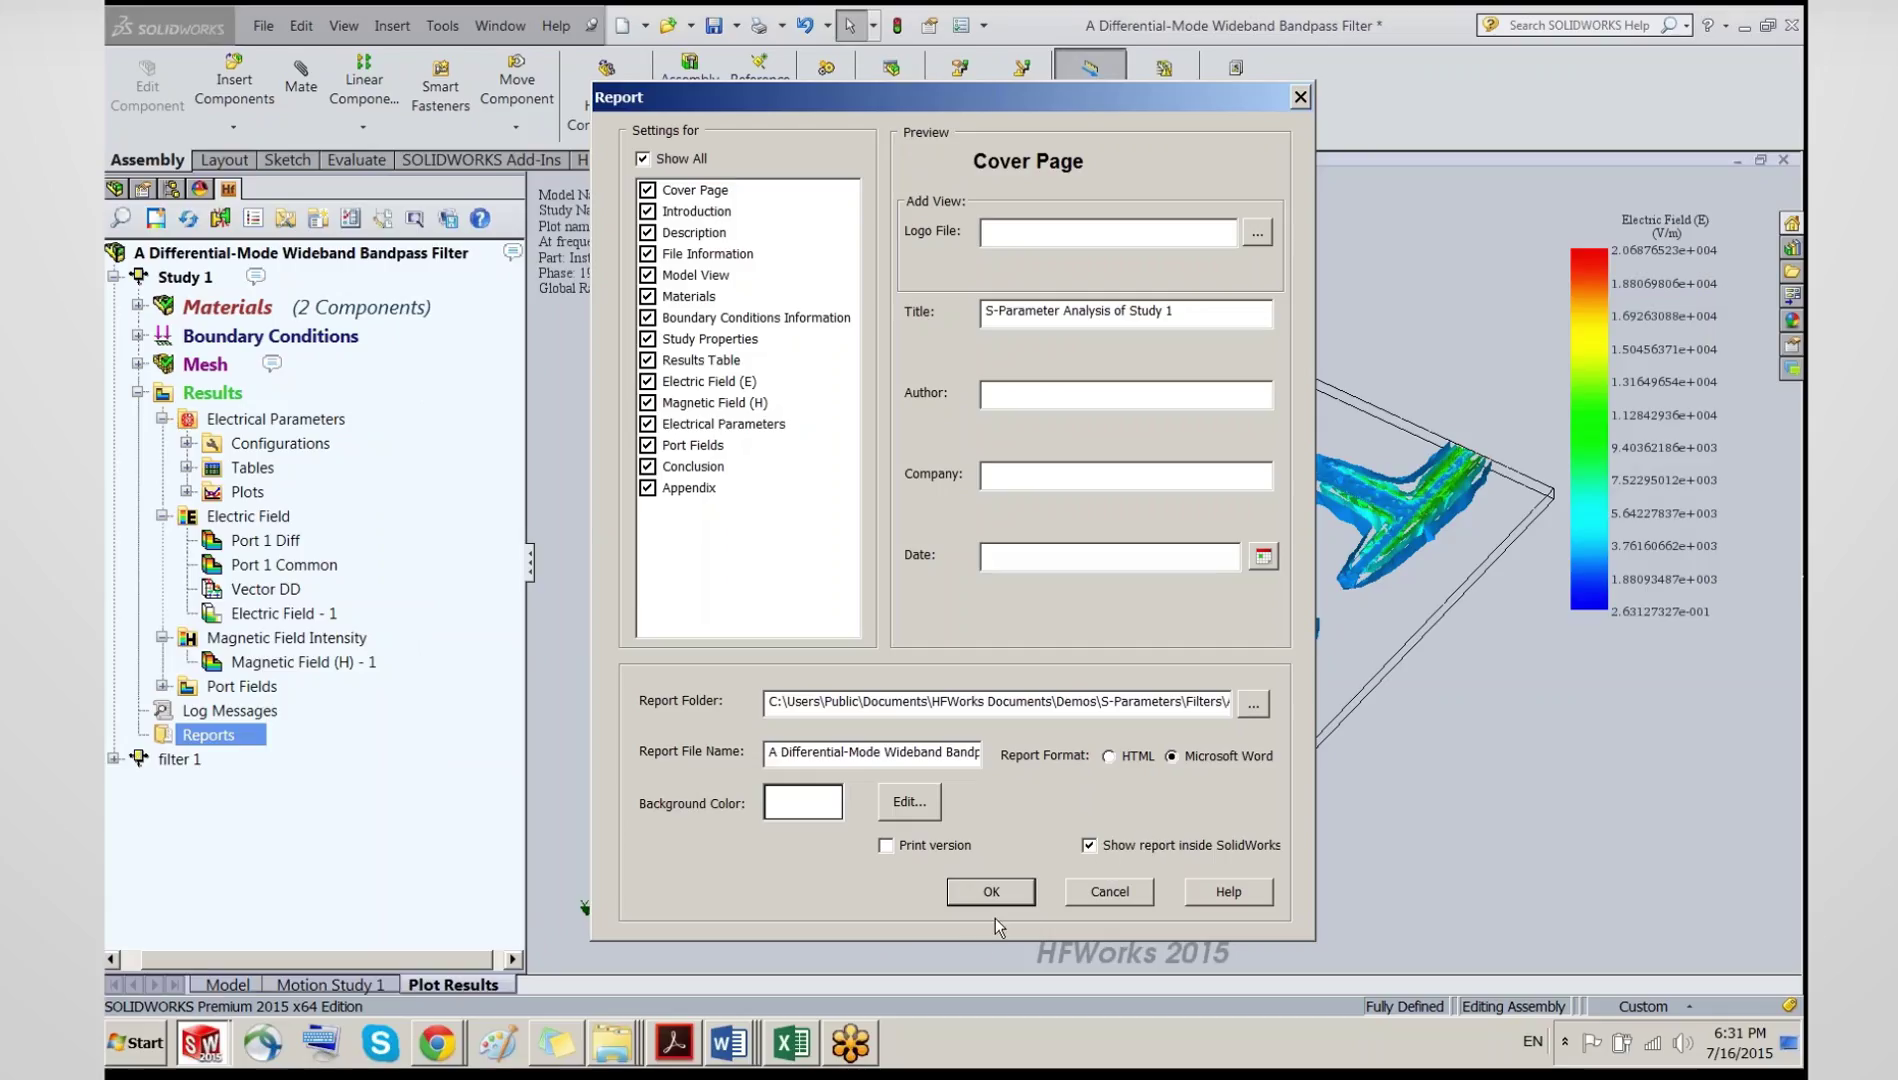
left_click(1022, 893)
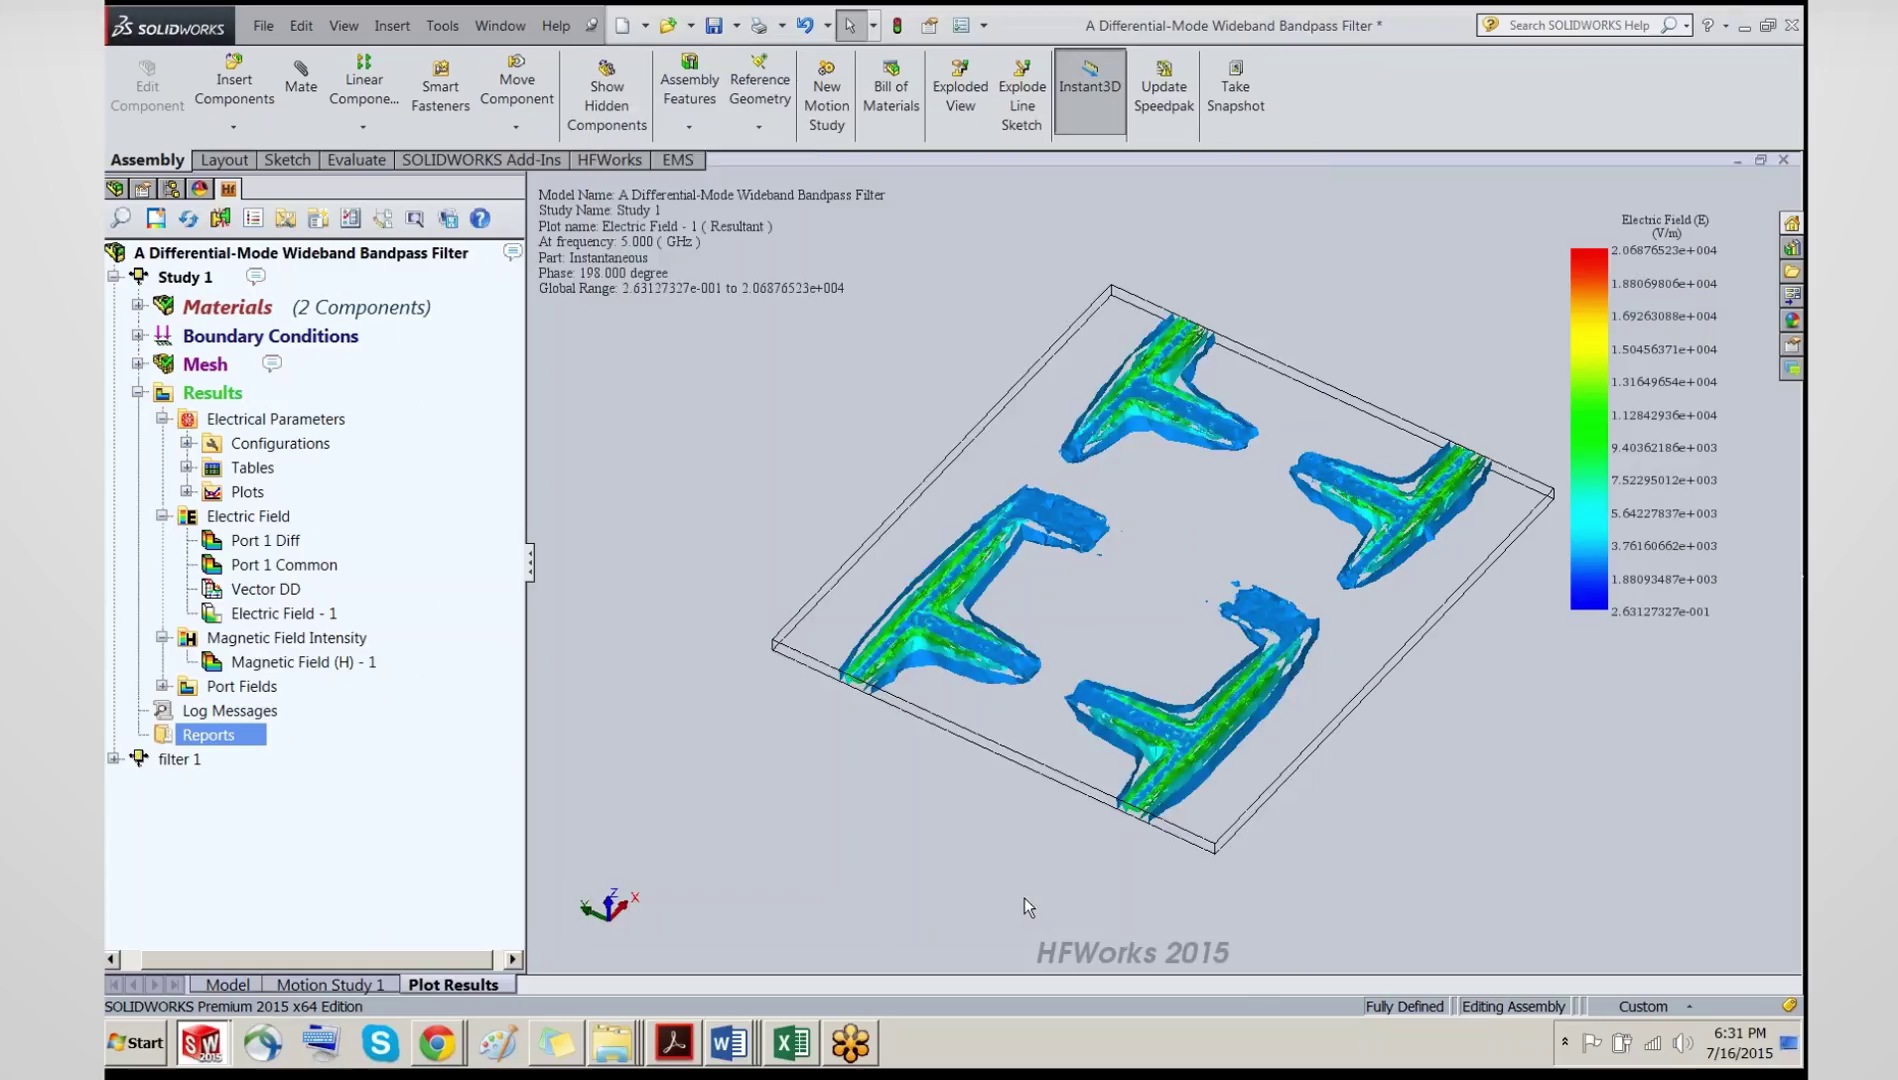
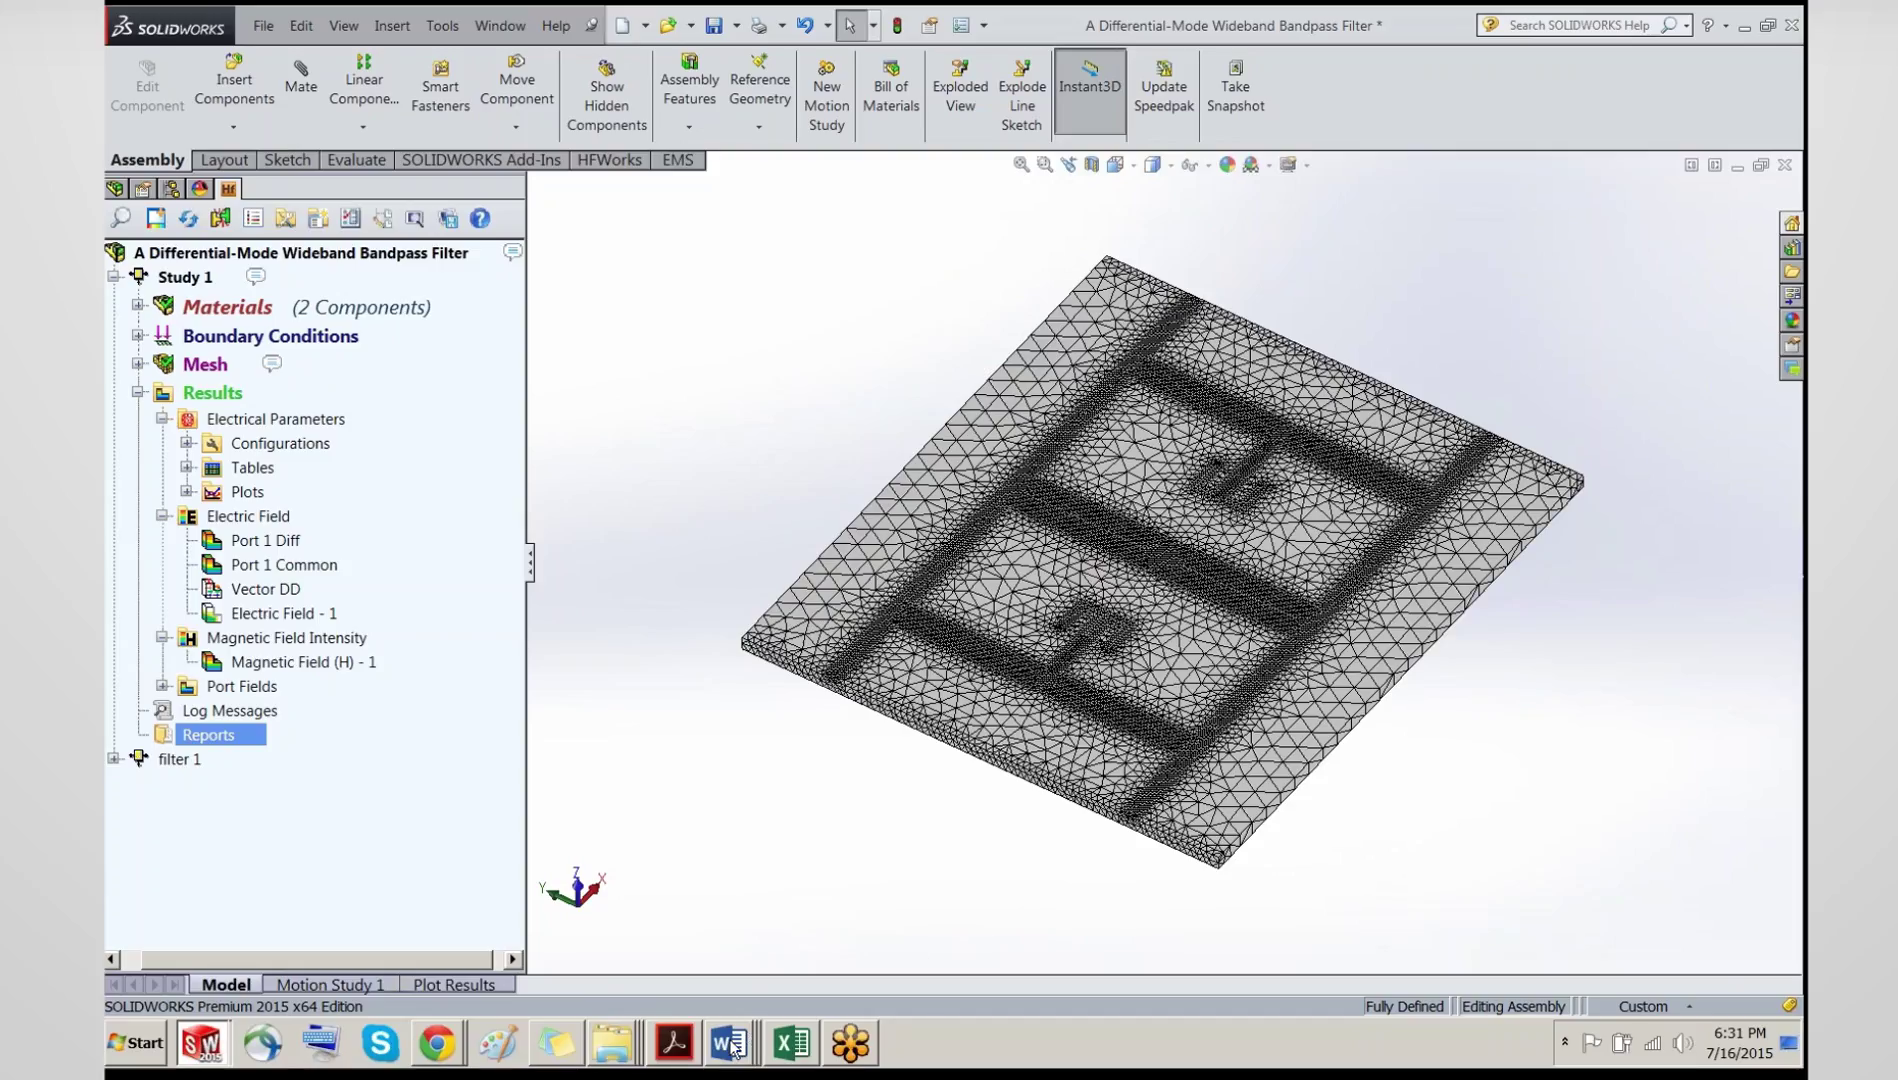
mouse_move(733, 1046)
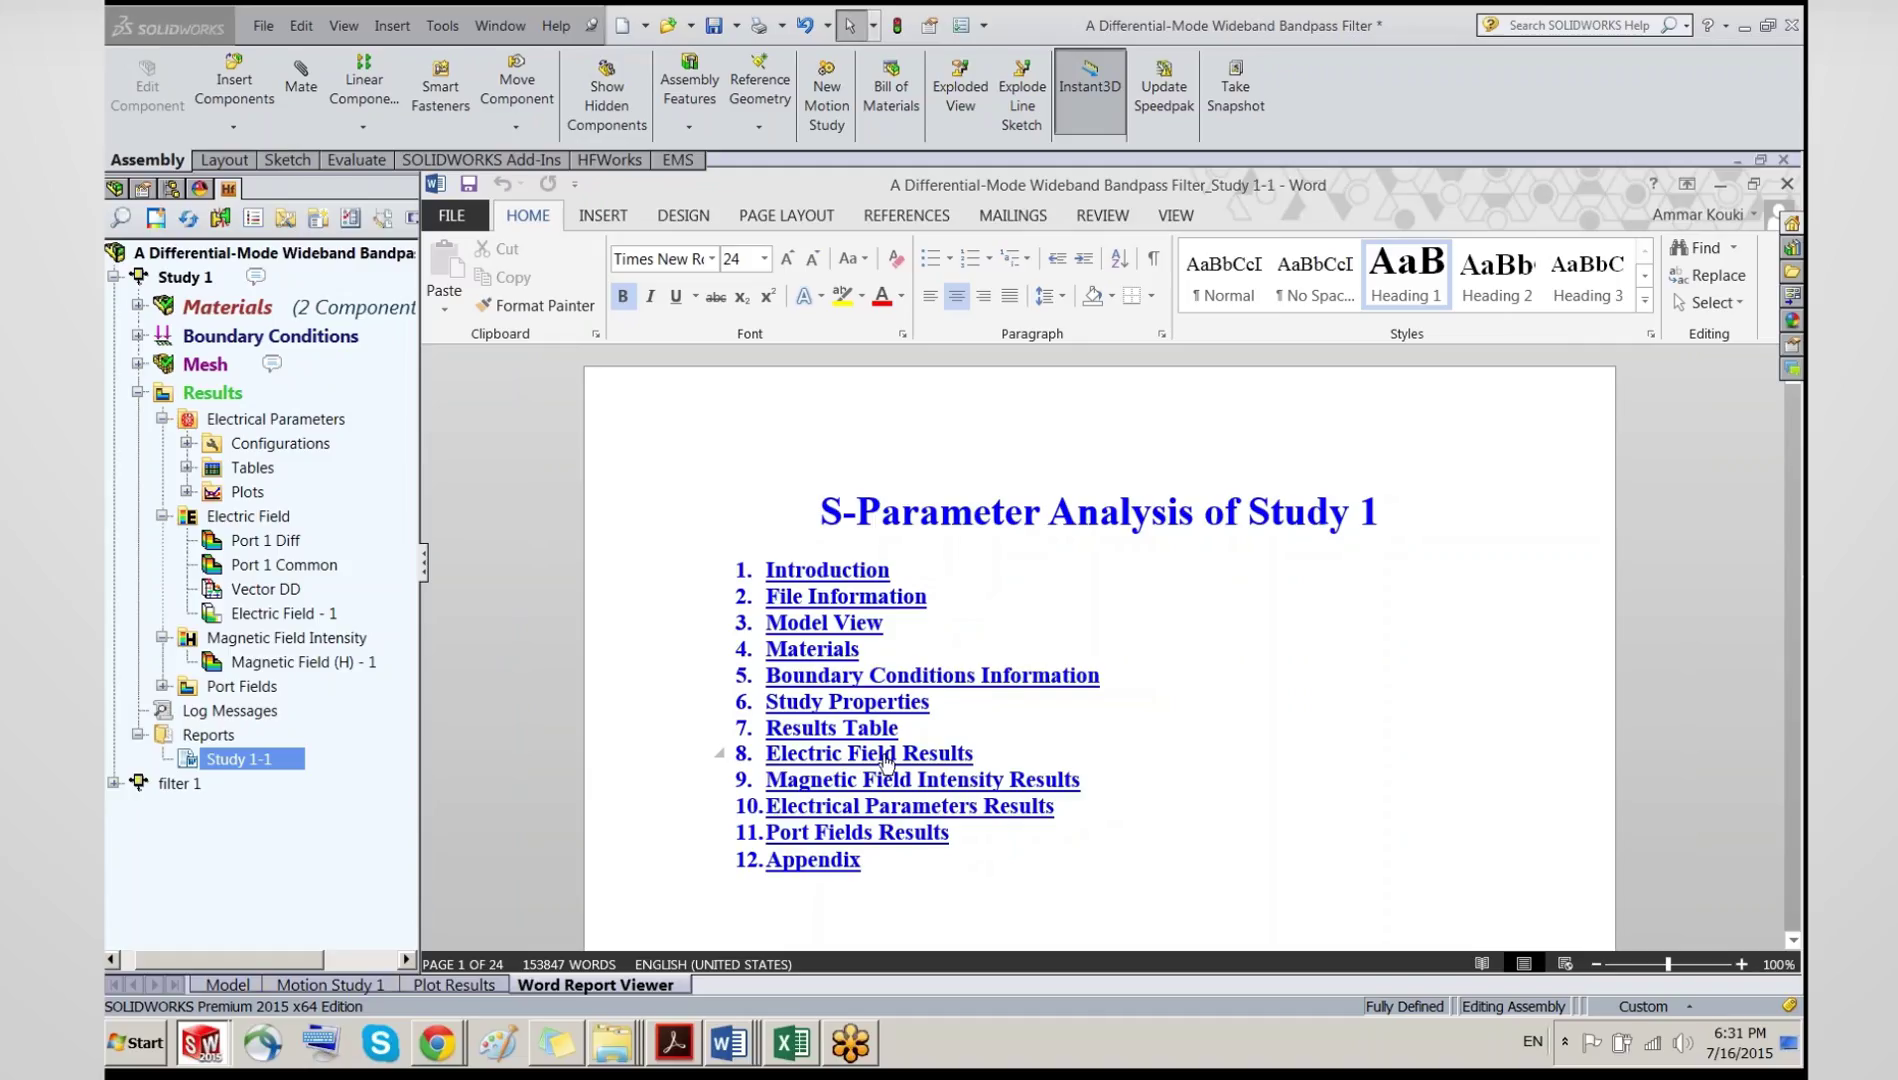
Step: Examine the Electric Field Results section of the report, including the Port 1 Diff, vector and Electric Field - 1 plots
left_click(885, 755, "ctrl")
left_click(926, 752, "ctrl")
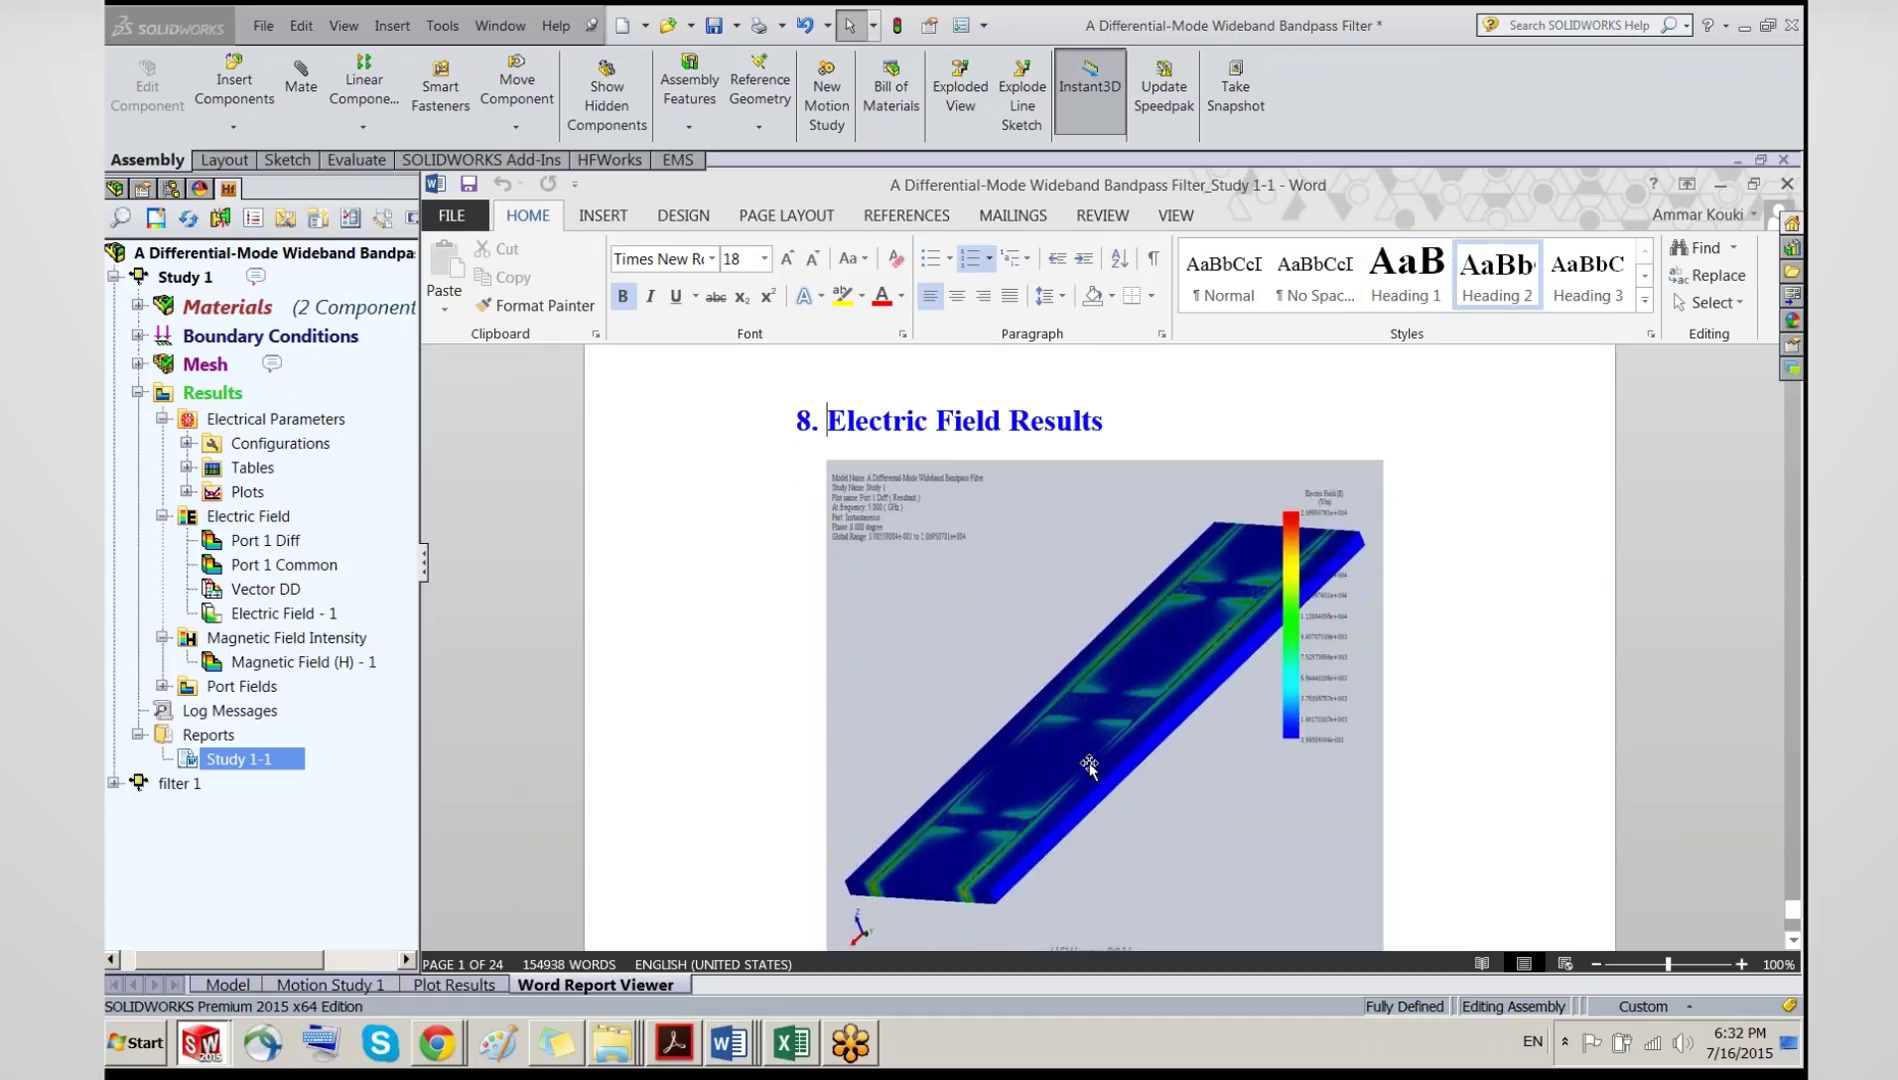
scroll(1100, 650, "down", 5)
scroll(1140, 665, "down", 5)
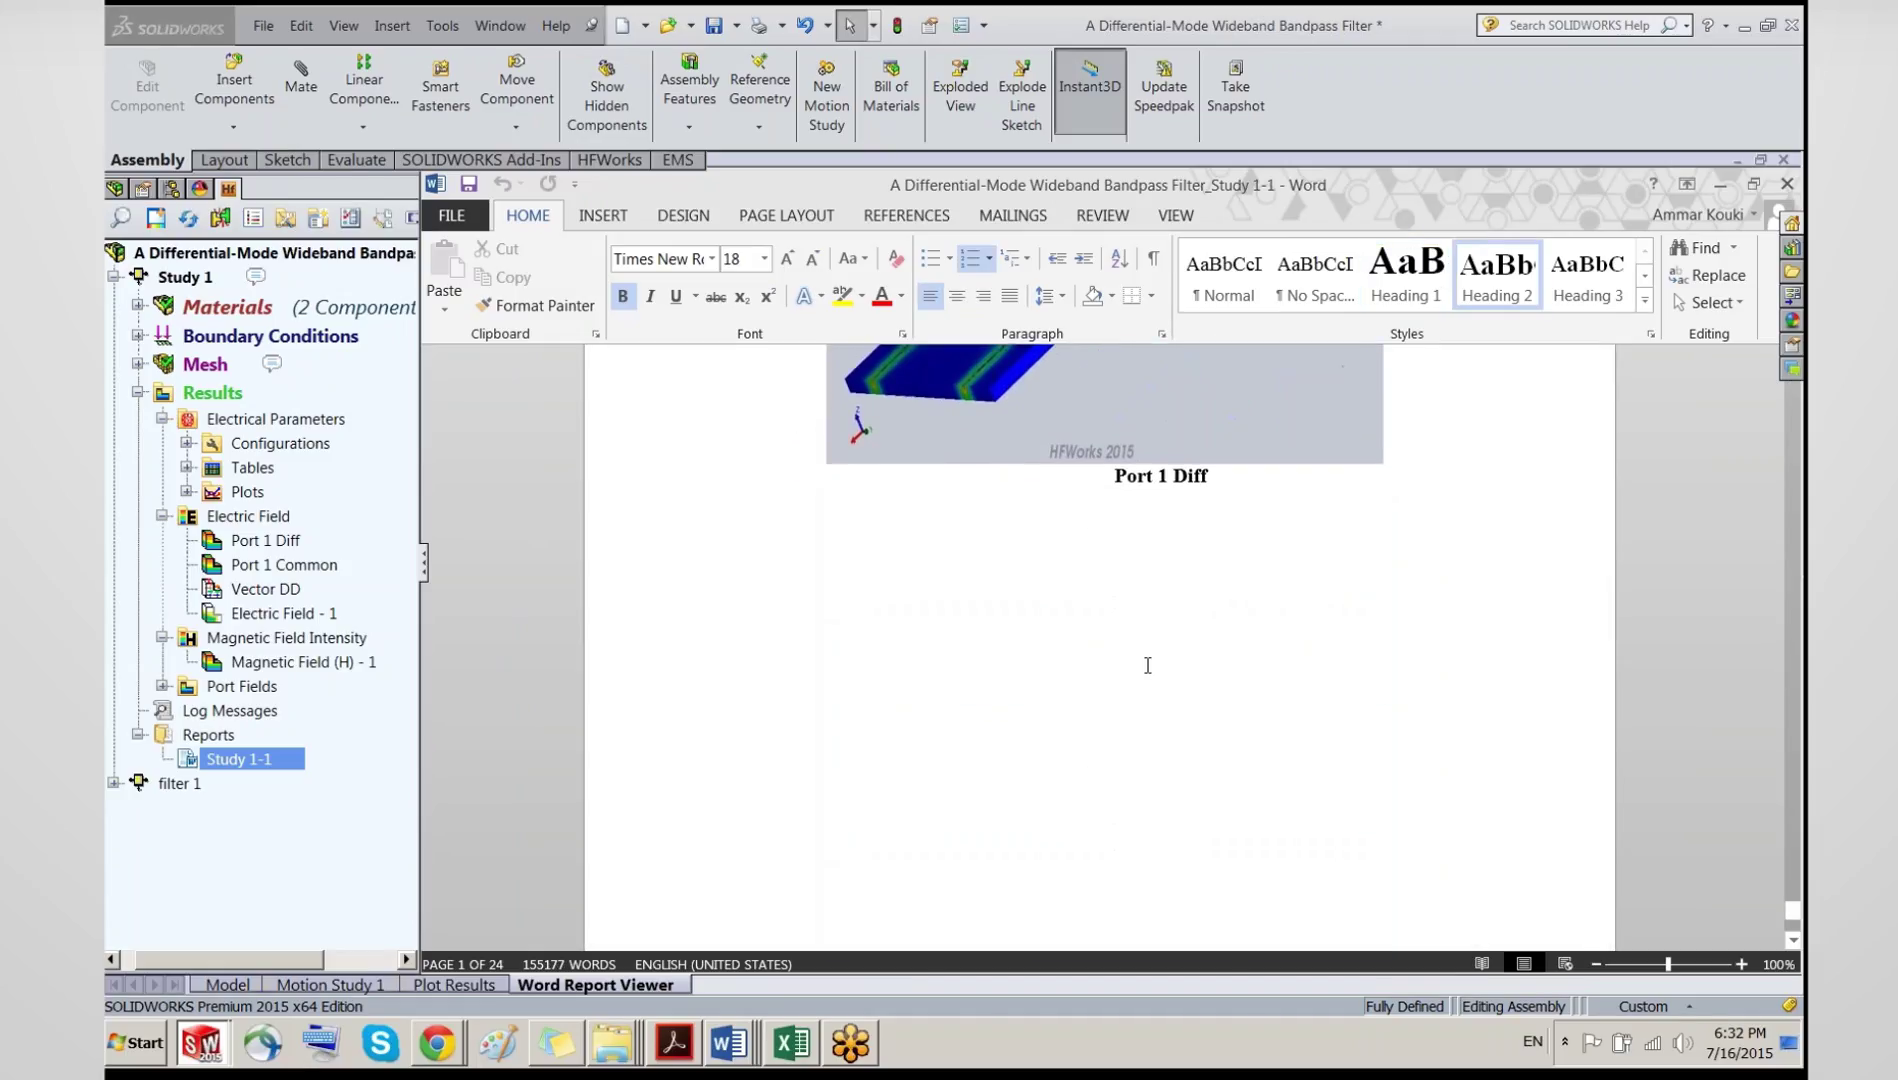
scroll(1135, 669, "down", 10)
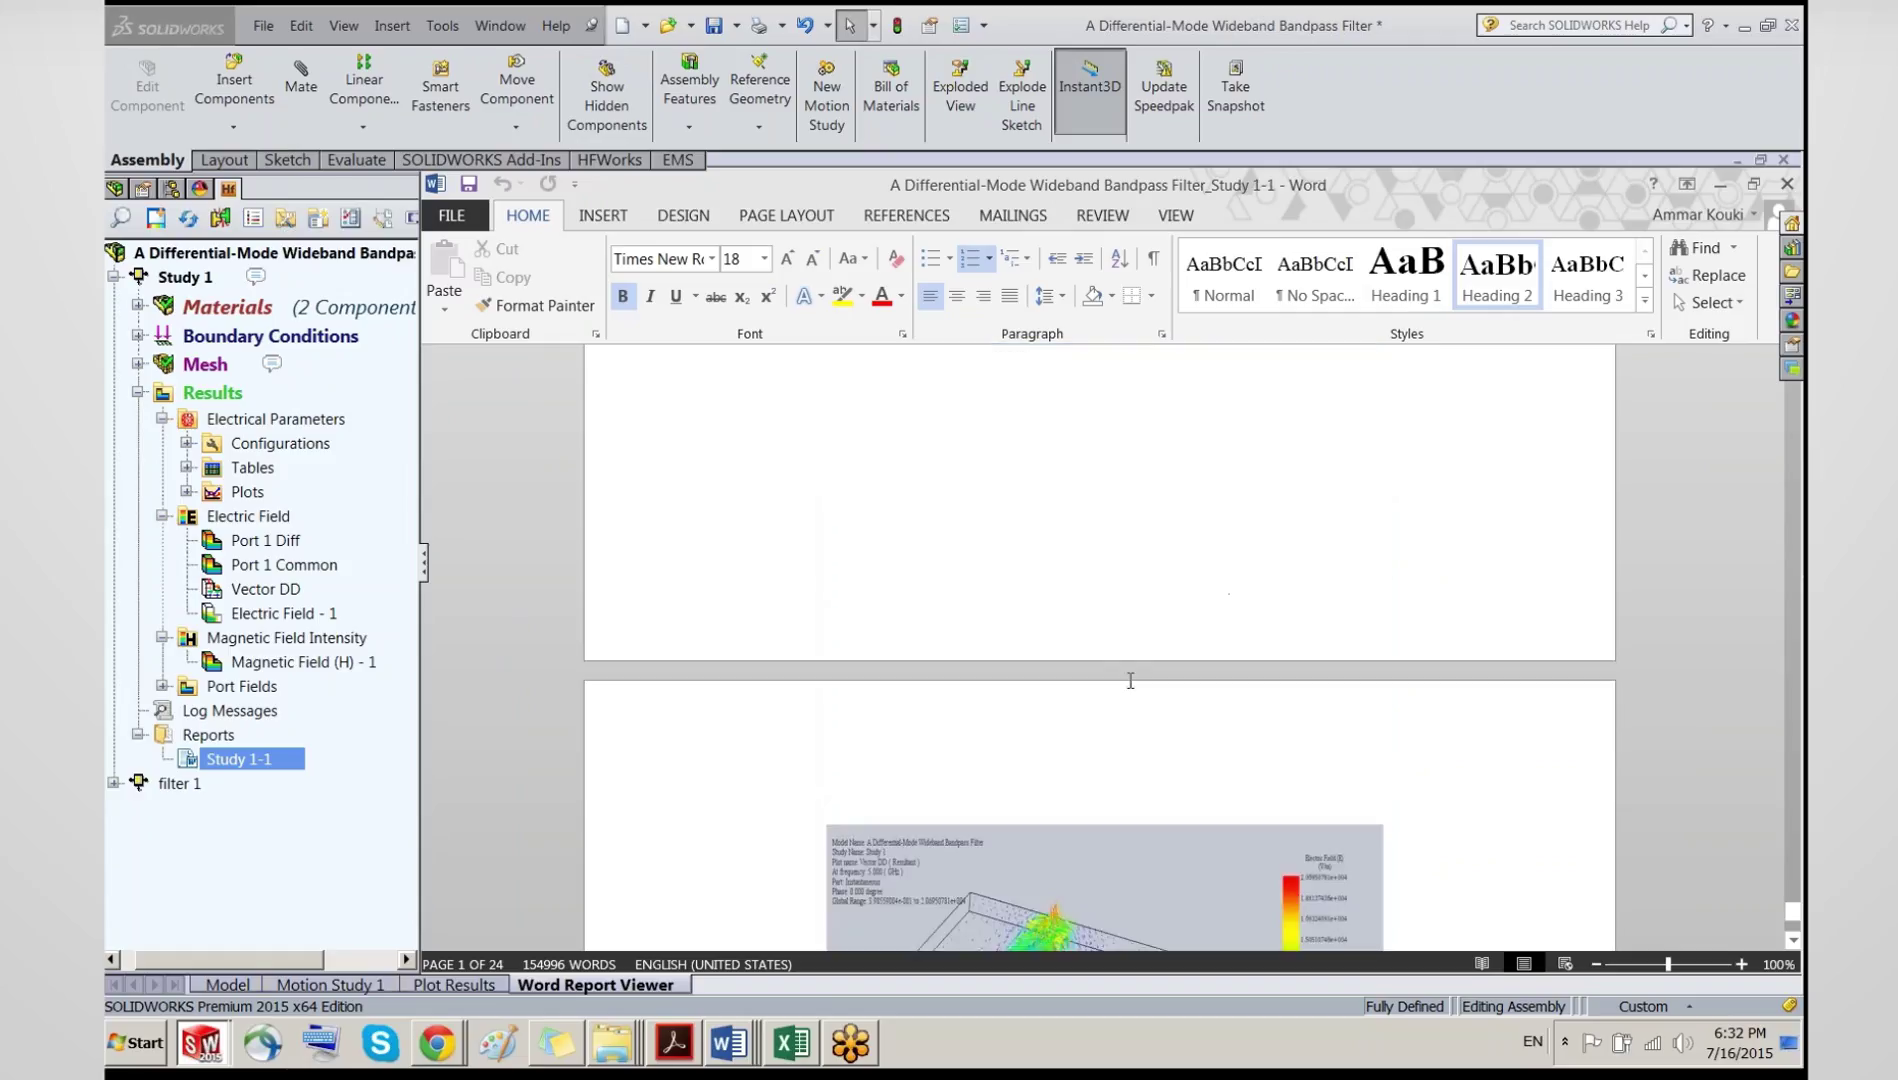
scroll(1130, 680, "down", 5)
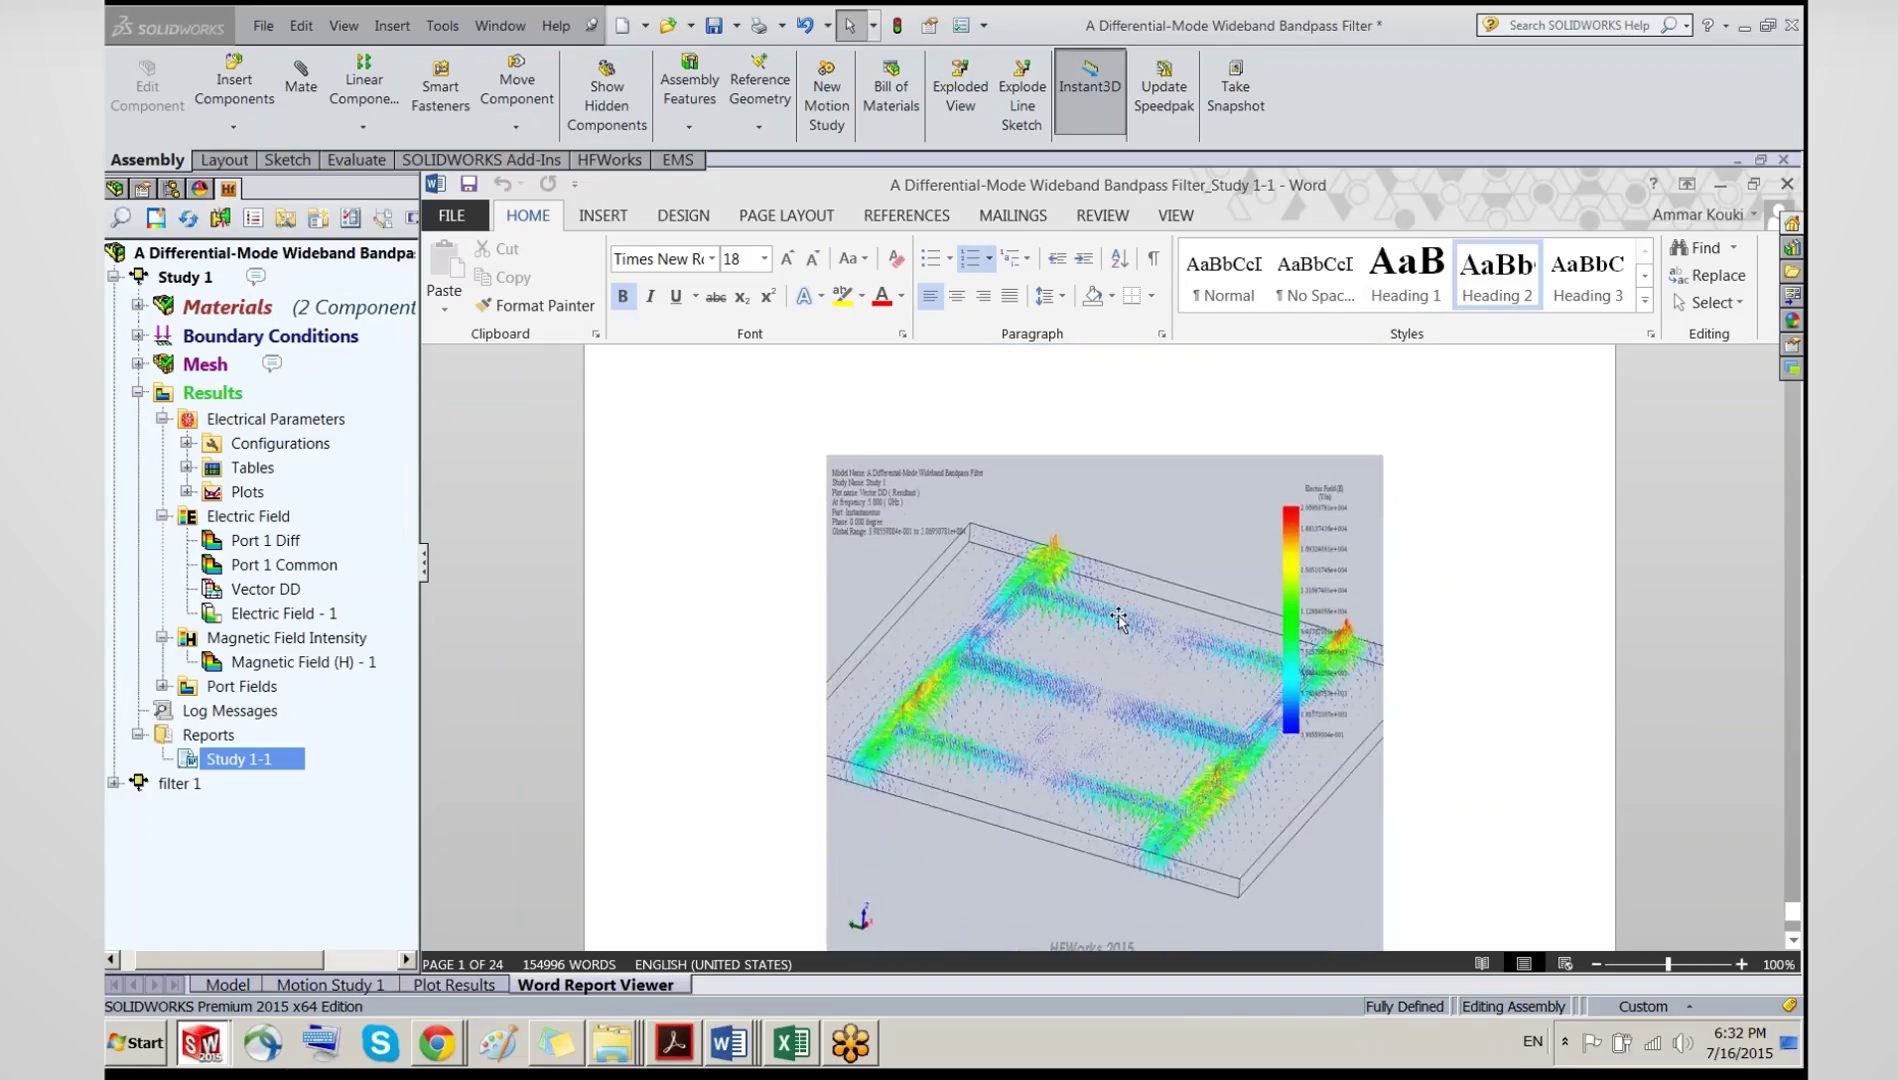
scroll(1118, 619, "down", 10)
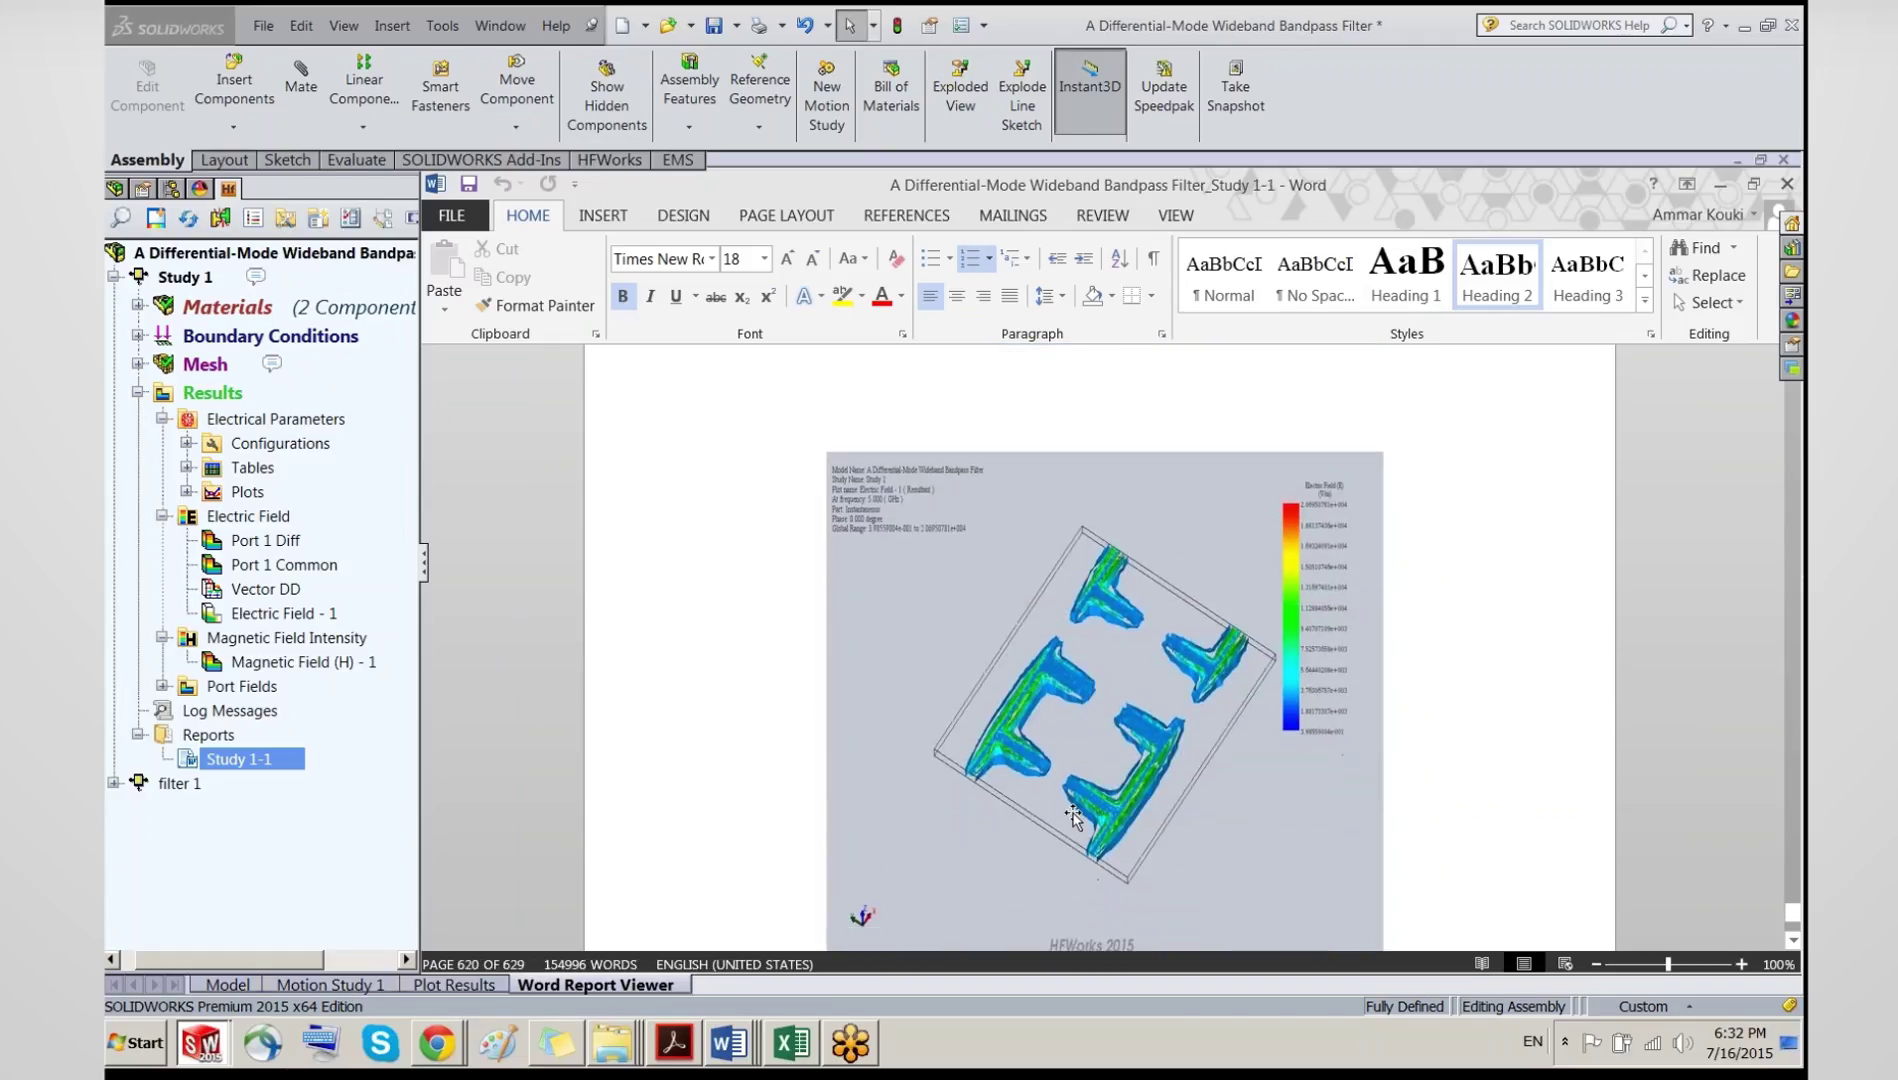
scroll(1072, 815, "down", 6)
scroll(1072, 815, "up", 8)
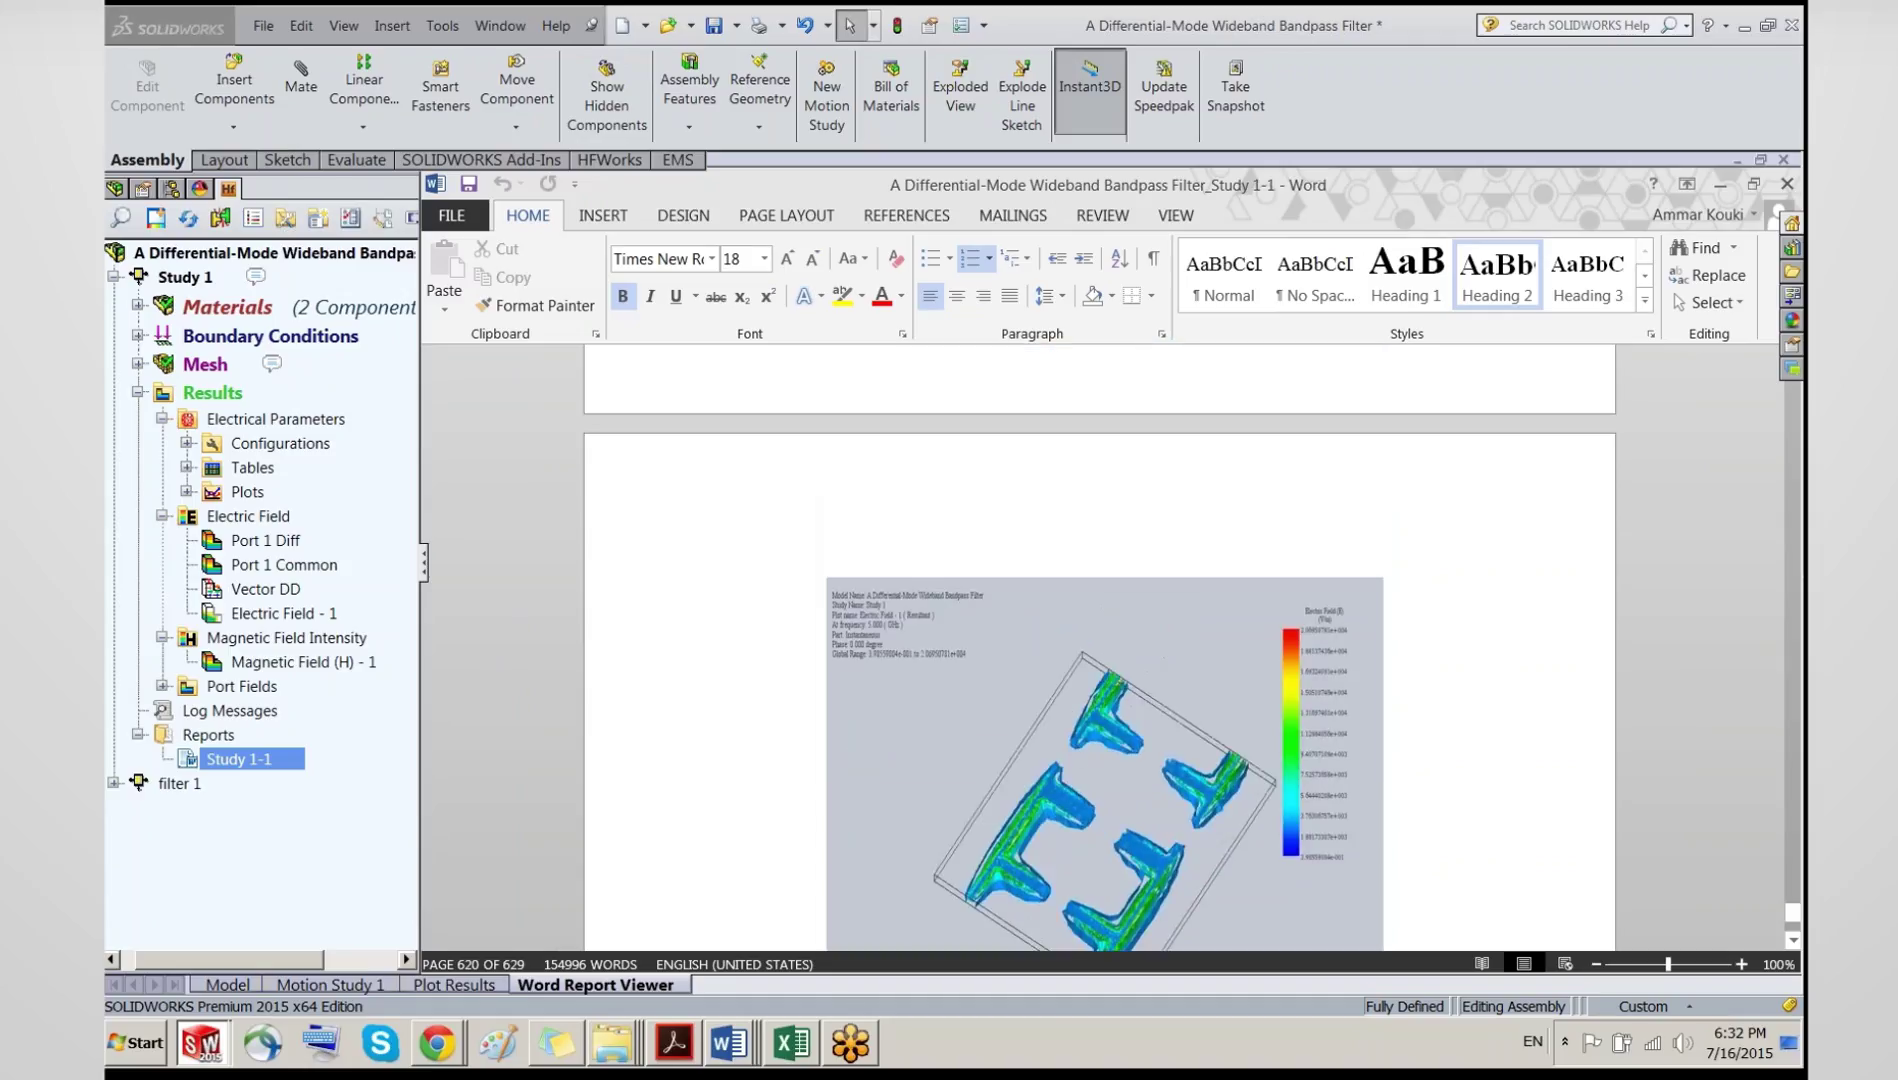
scroll(1457, 818, "down", 3)
left_click(1298, 790)
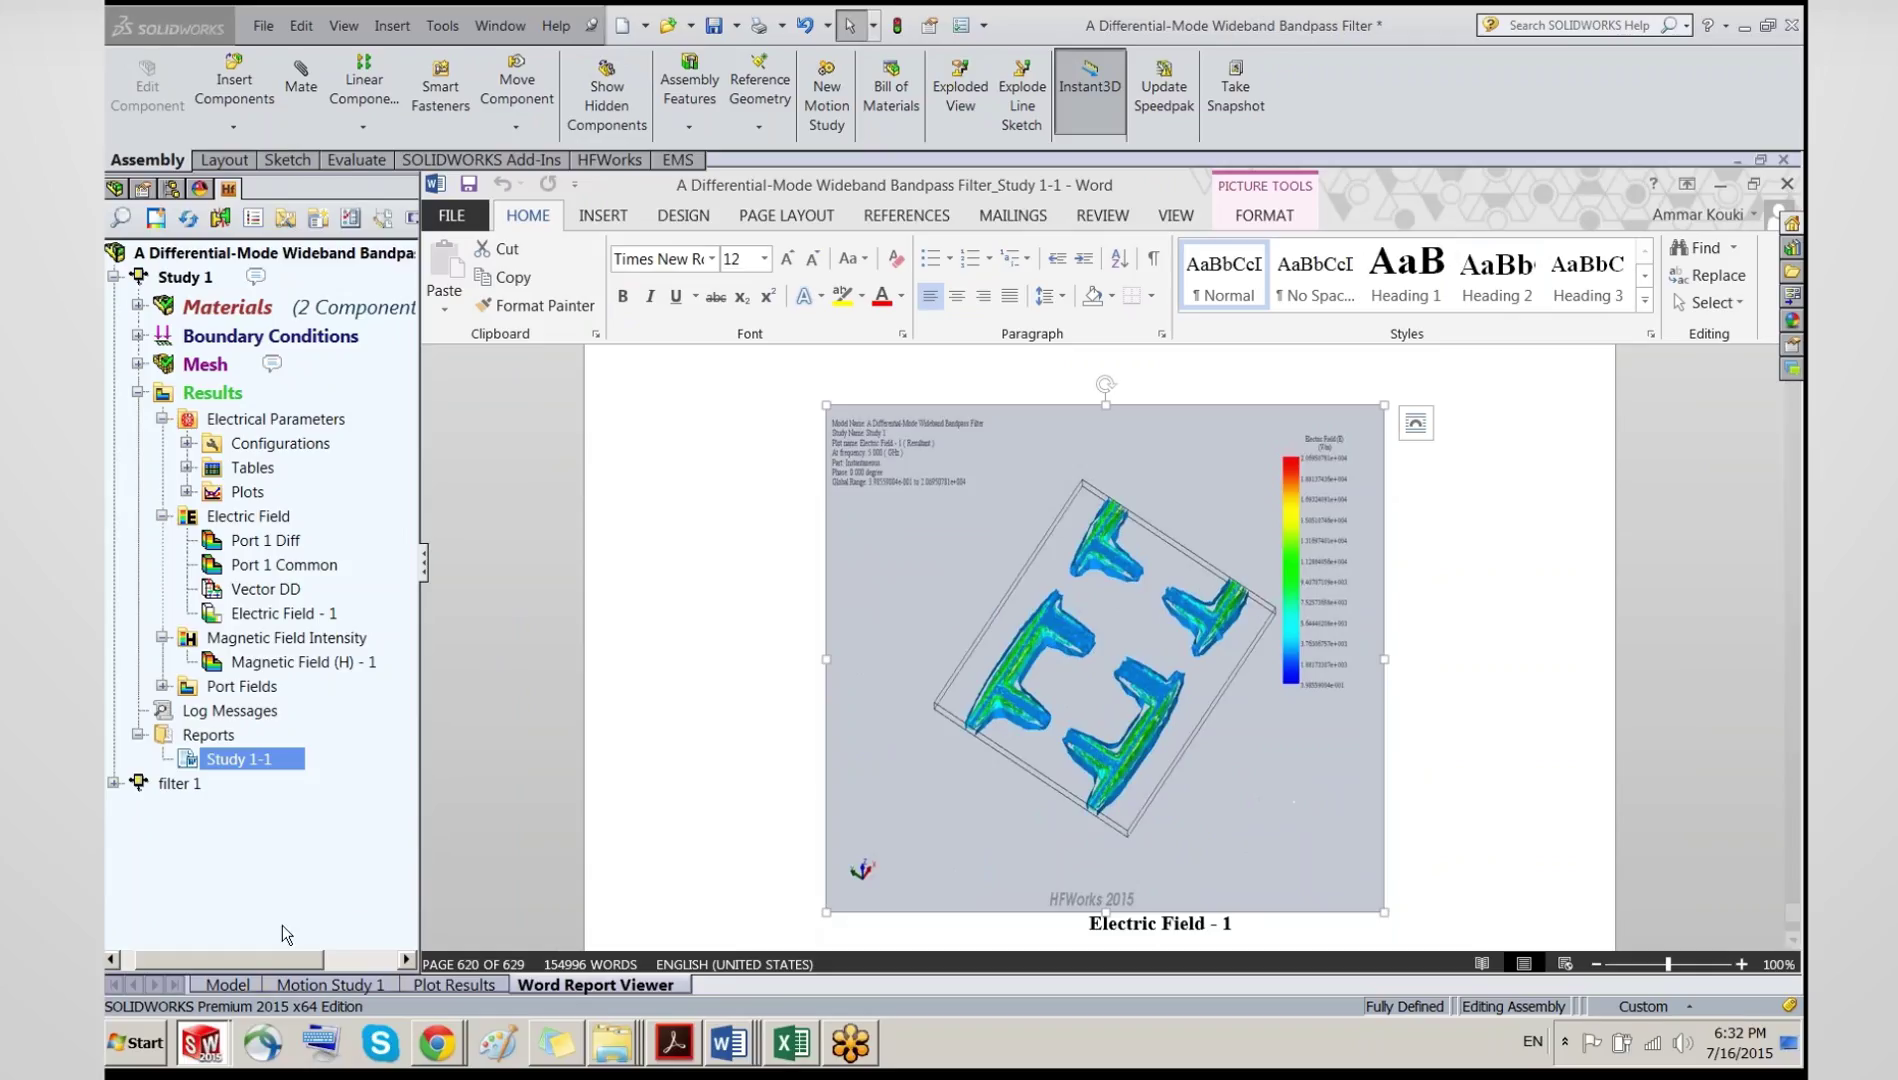
Step: Return to the model view and hide the mesh of Study 1
left_click(225, 985)
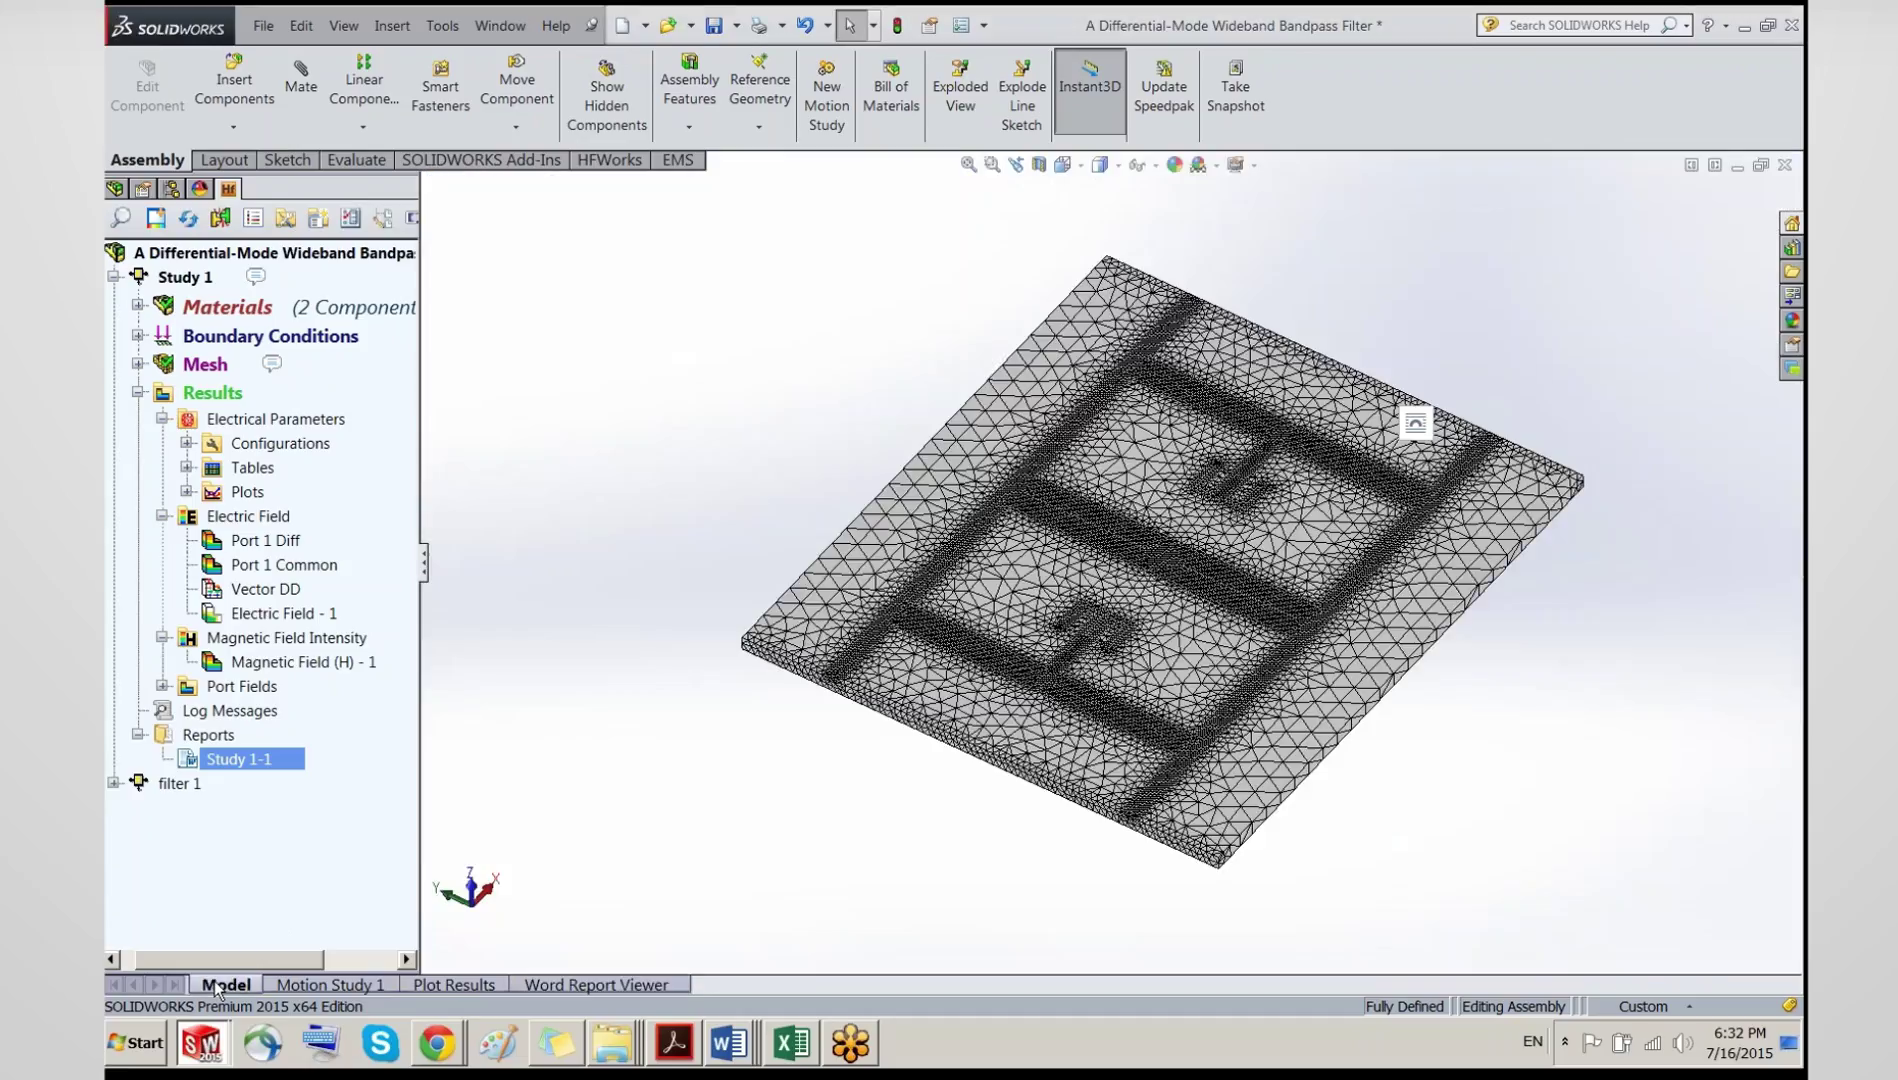
left_click(222, 362)
right_click(222, 357)
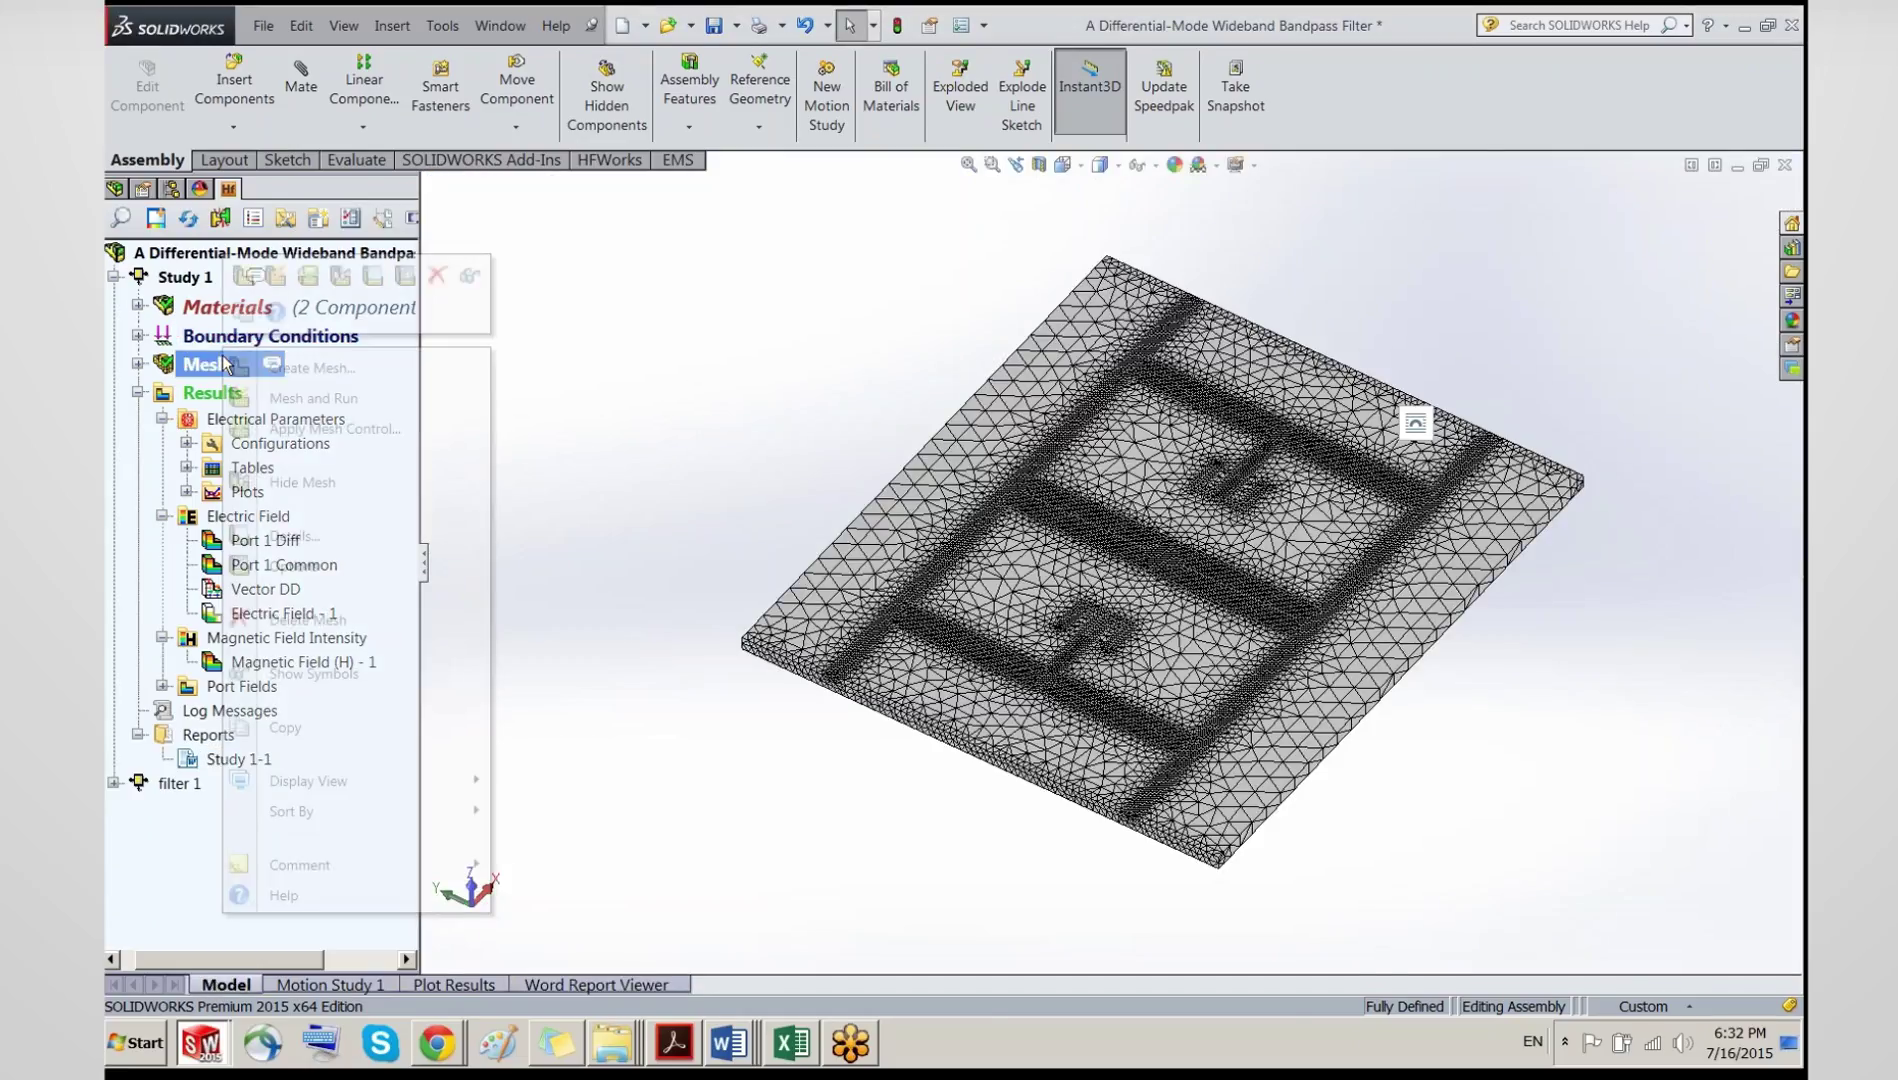
left_click(300, 483)
Step: Load the Vector DD electric field plot in the results view and go back to the Word report
left_click(450, 984)
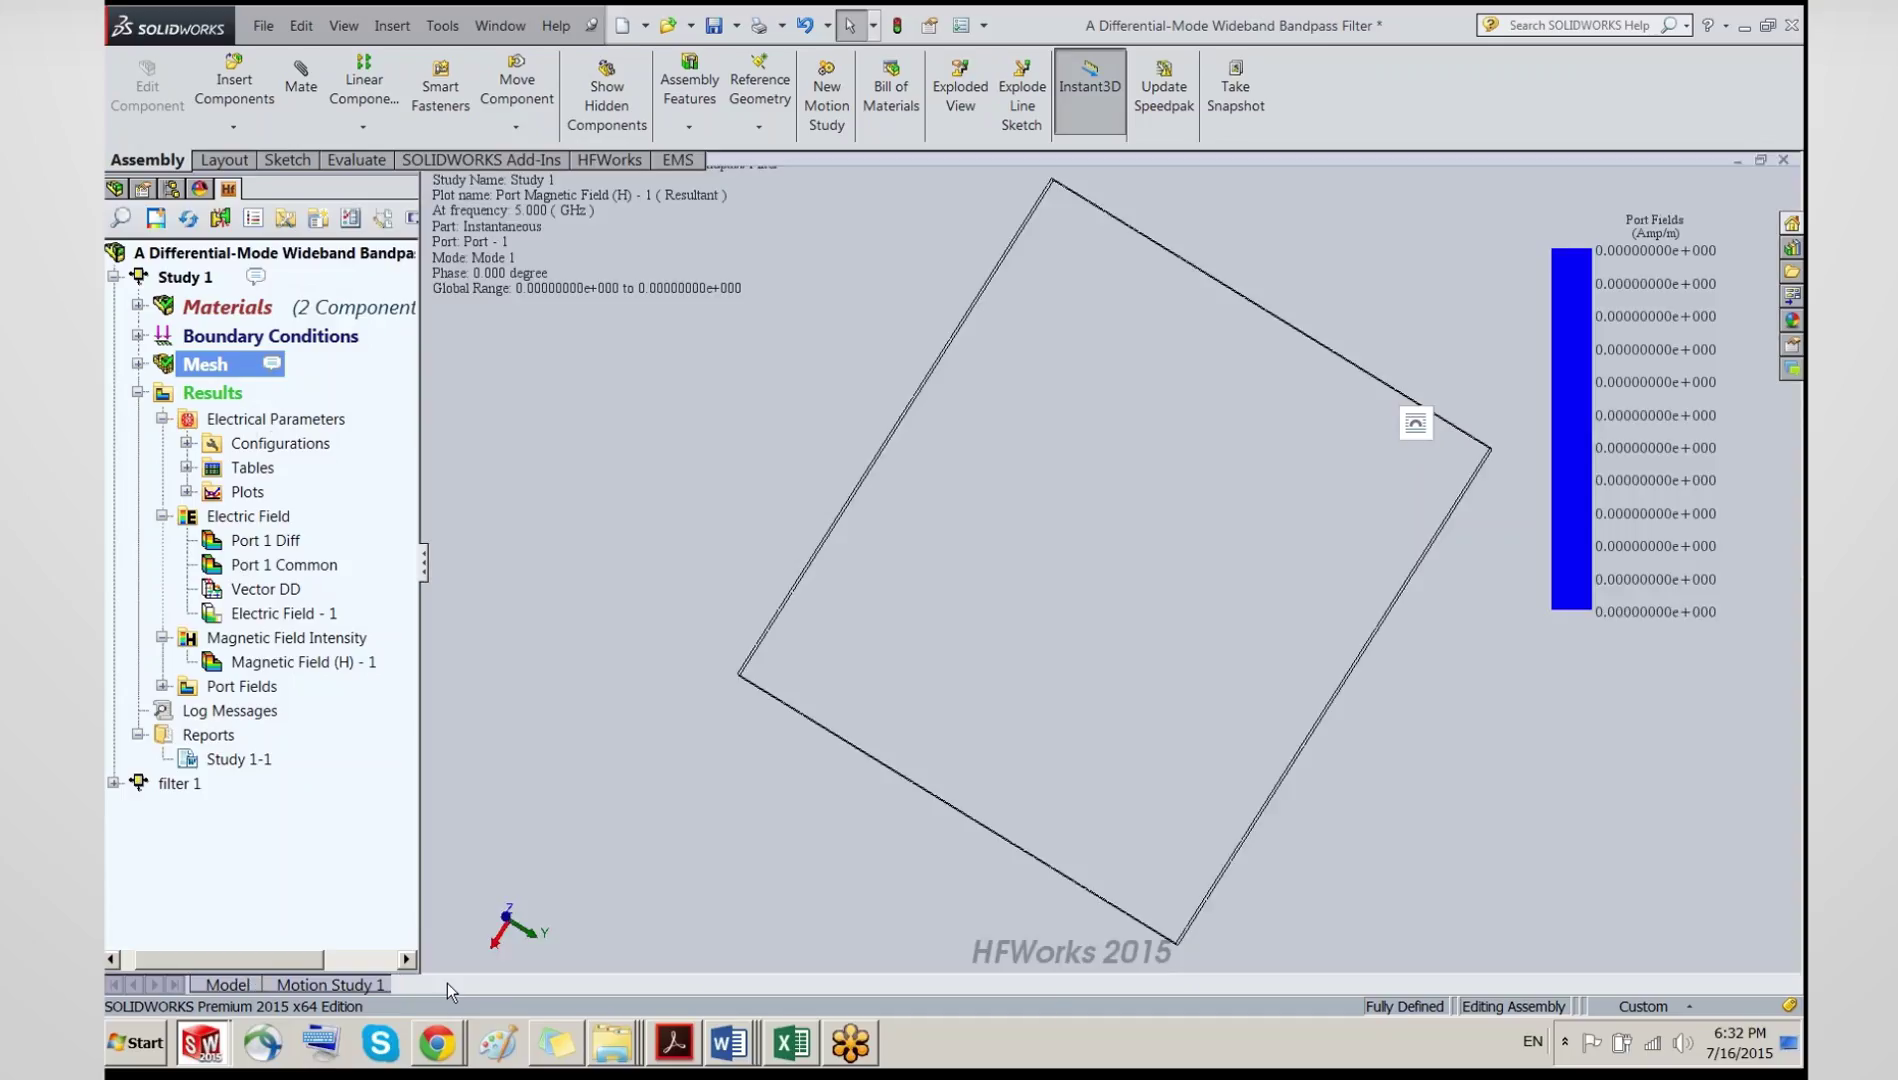
left_click(255, 592)
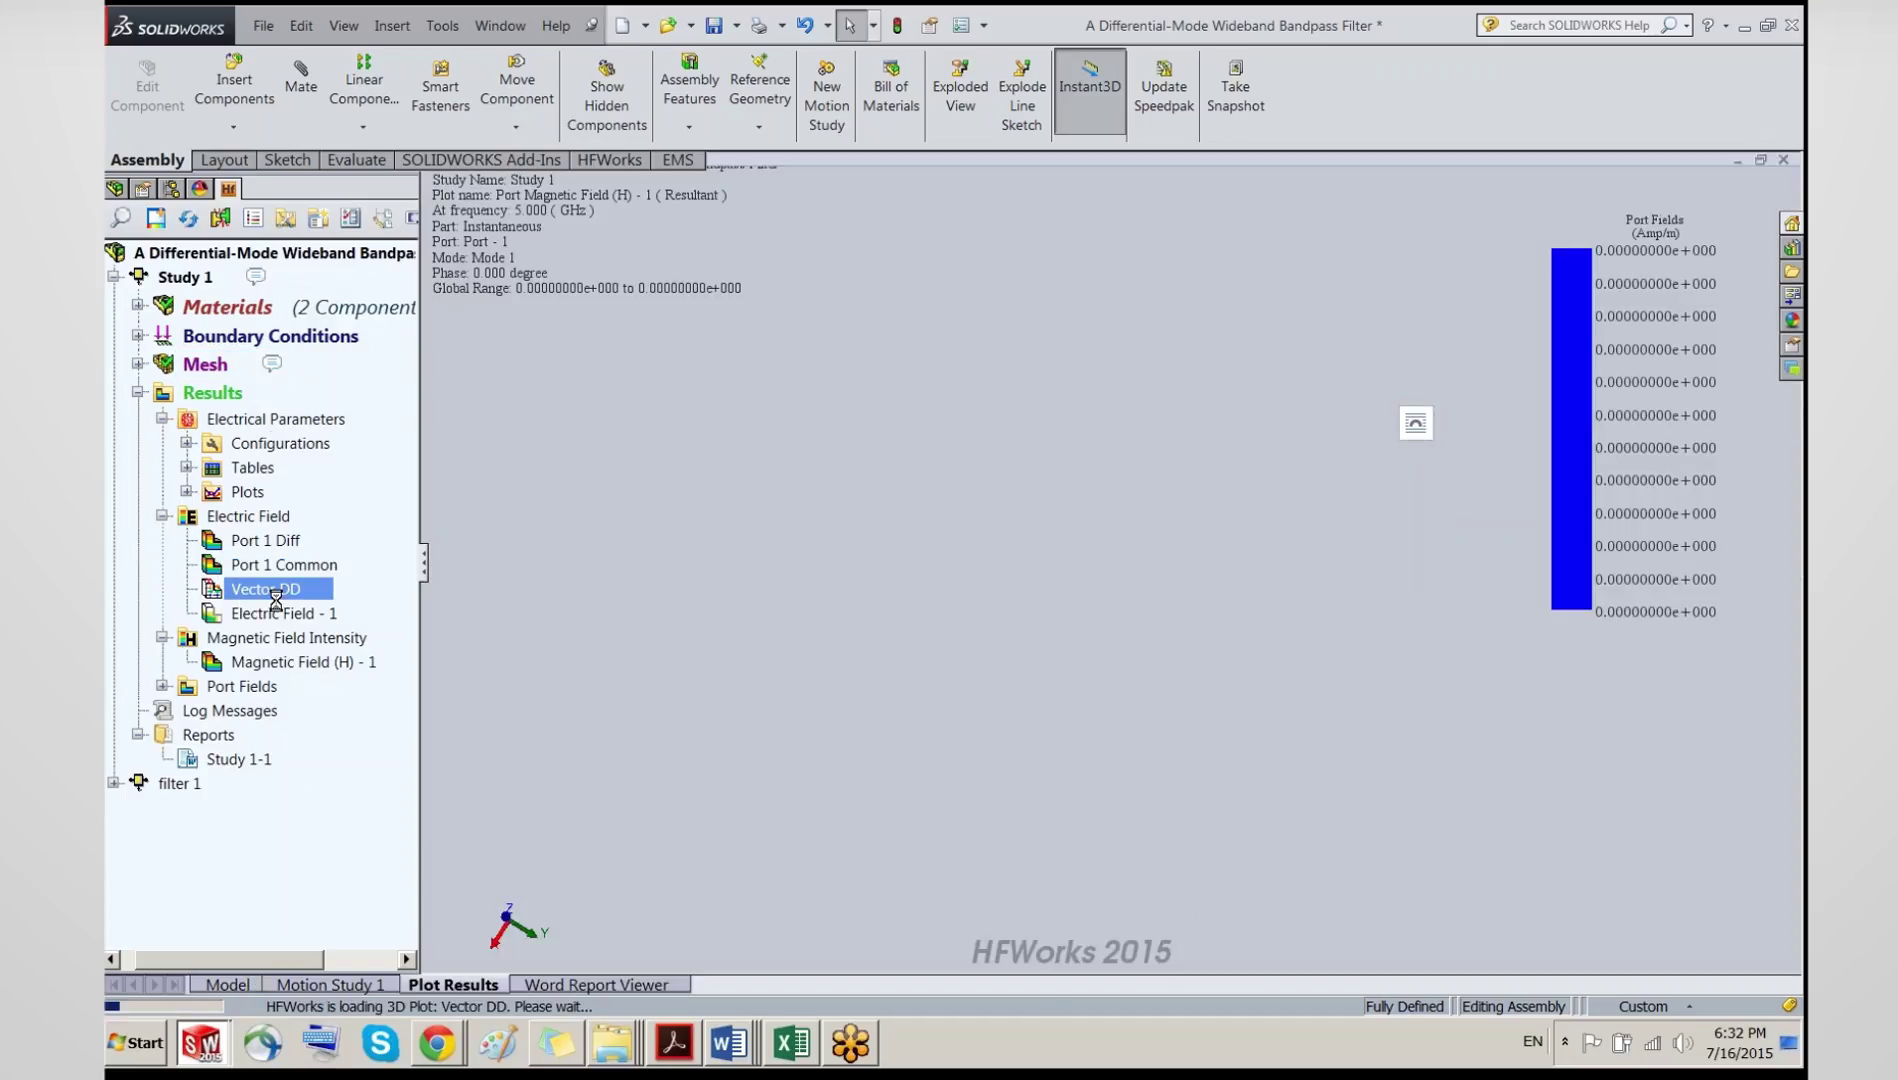
left_click(596, 984)
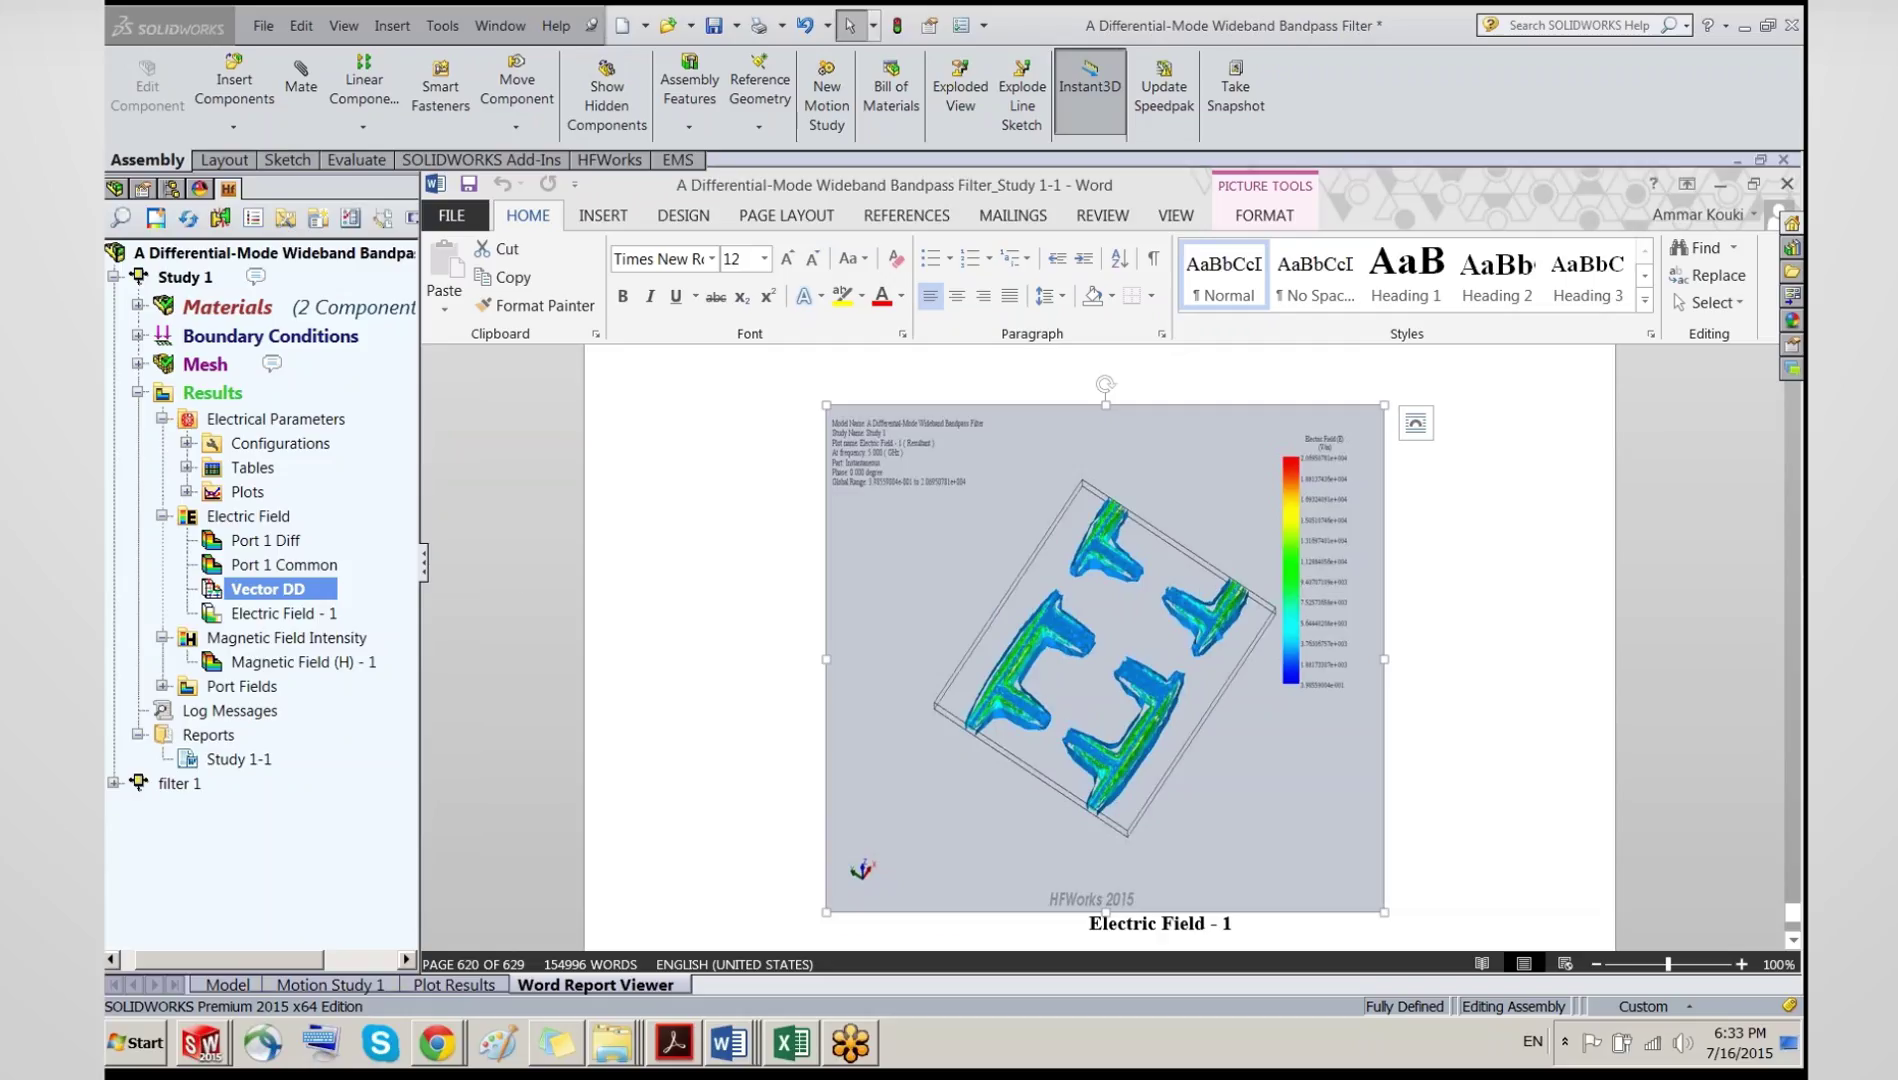
Step: Collapse Study 1's results and look over the boundary condition types that can be applied
left_click(138, 392)
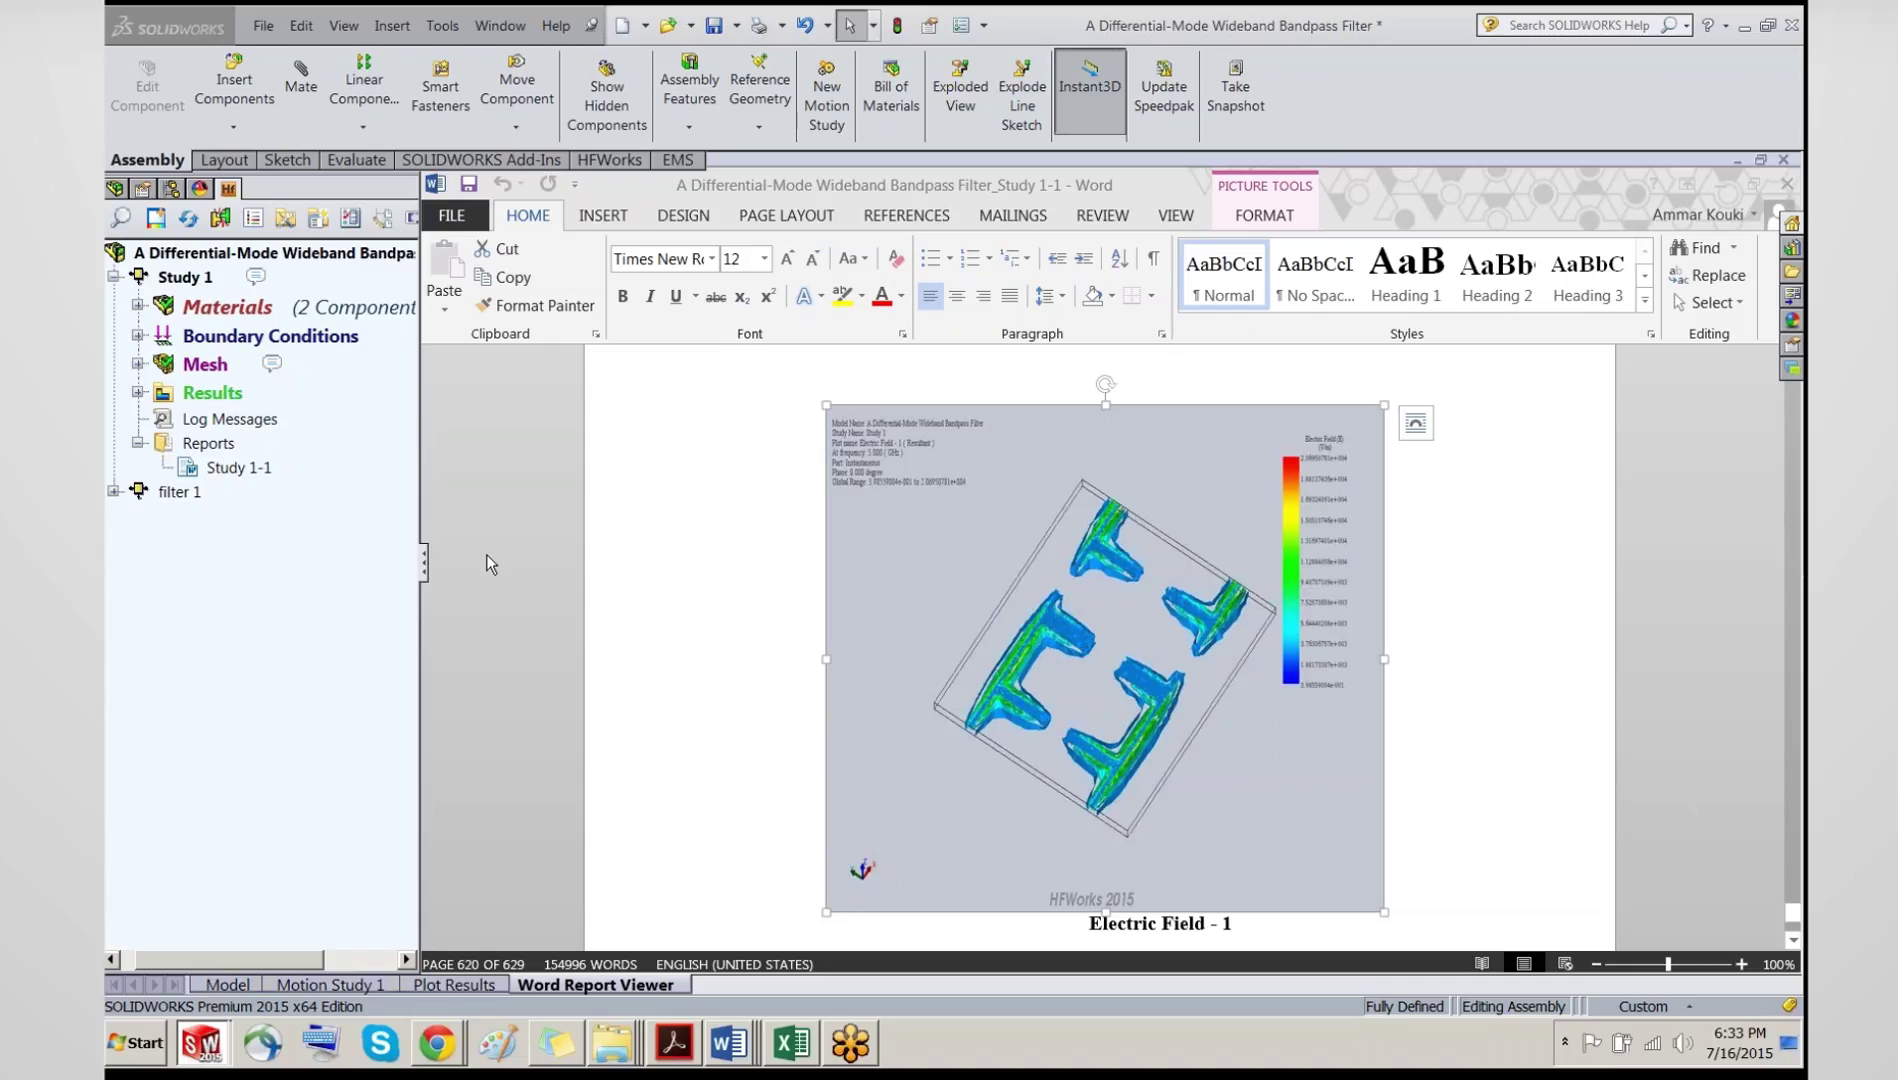
left_click(192, 344)
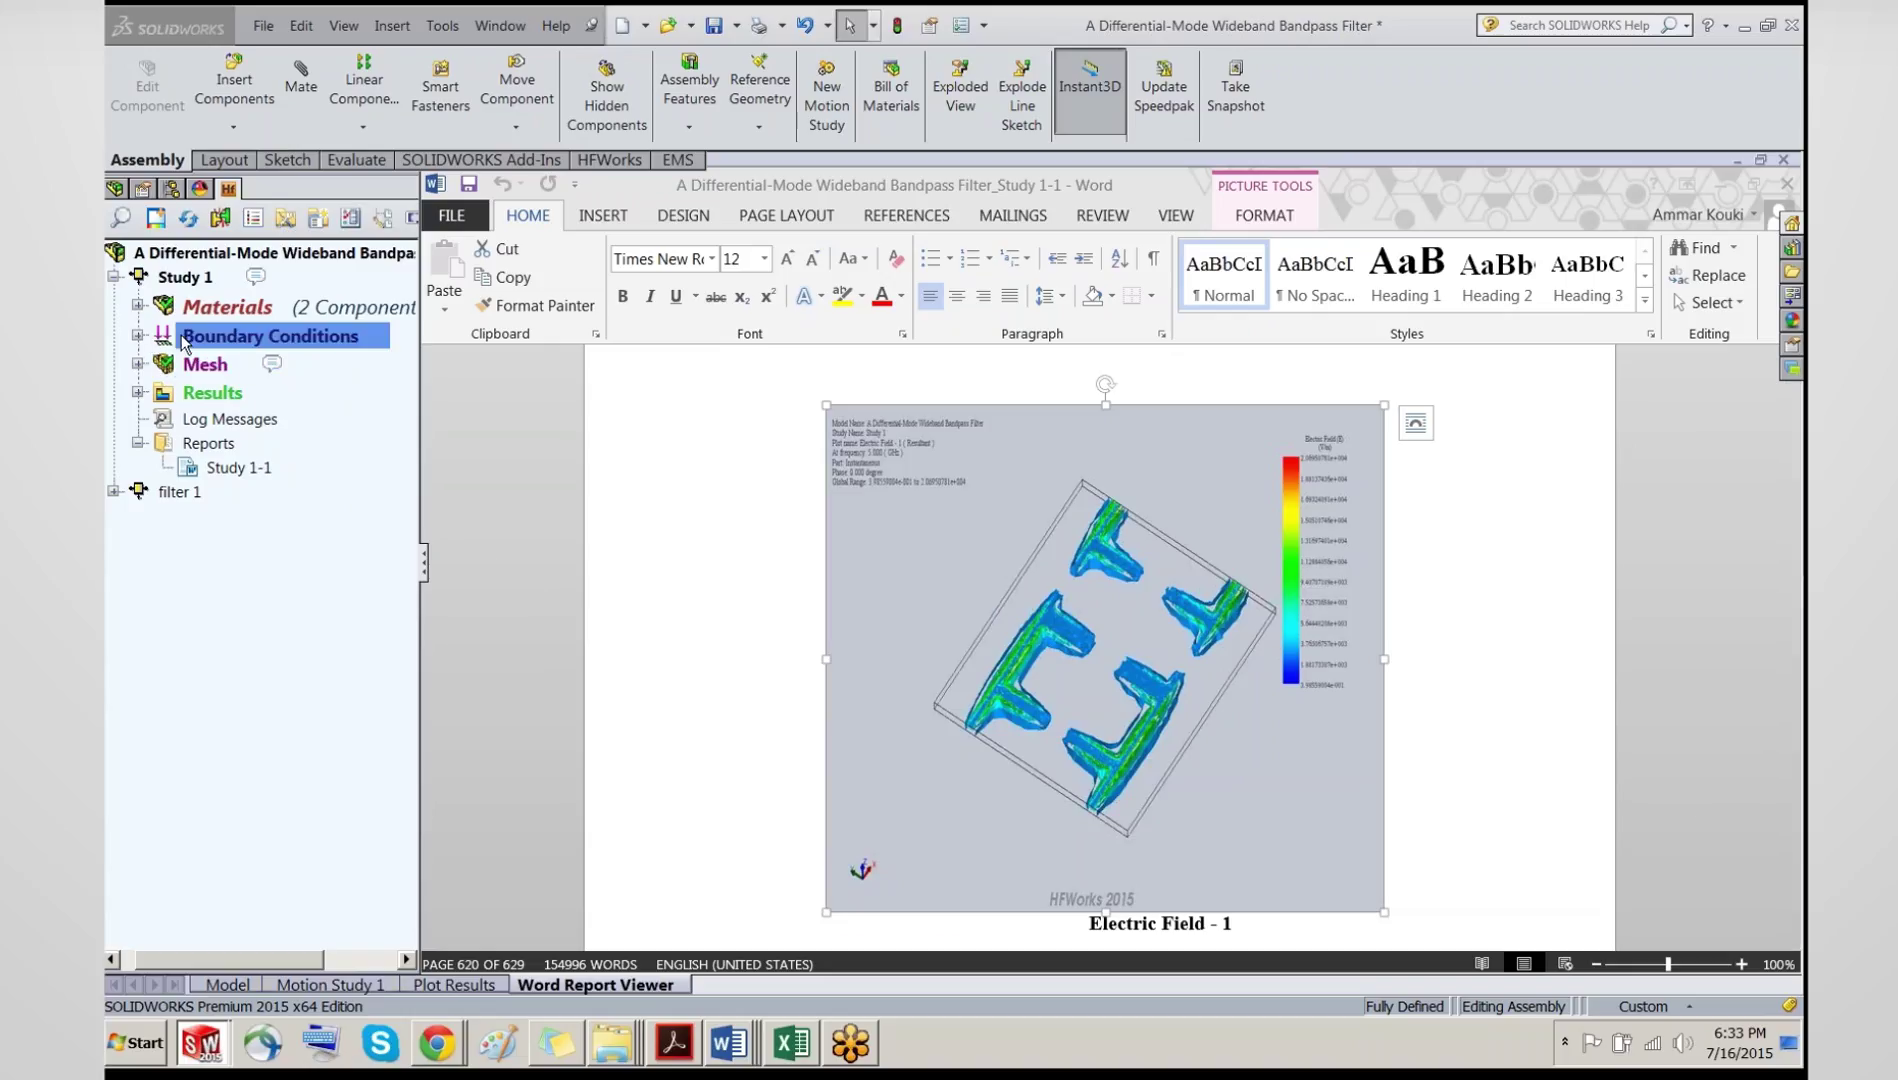
right_click(184, 342)
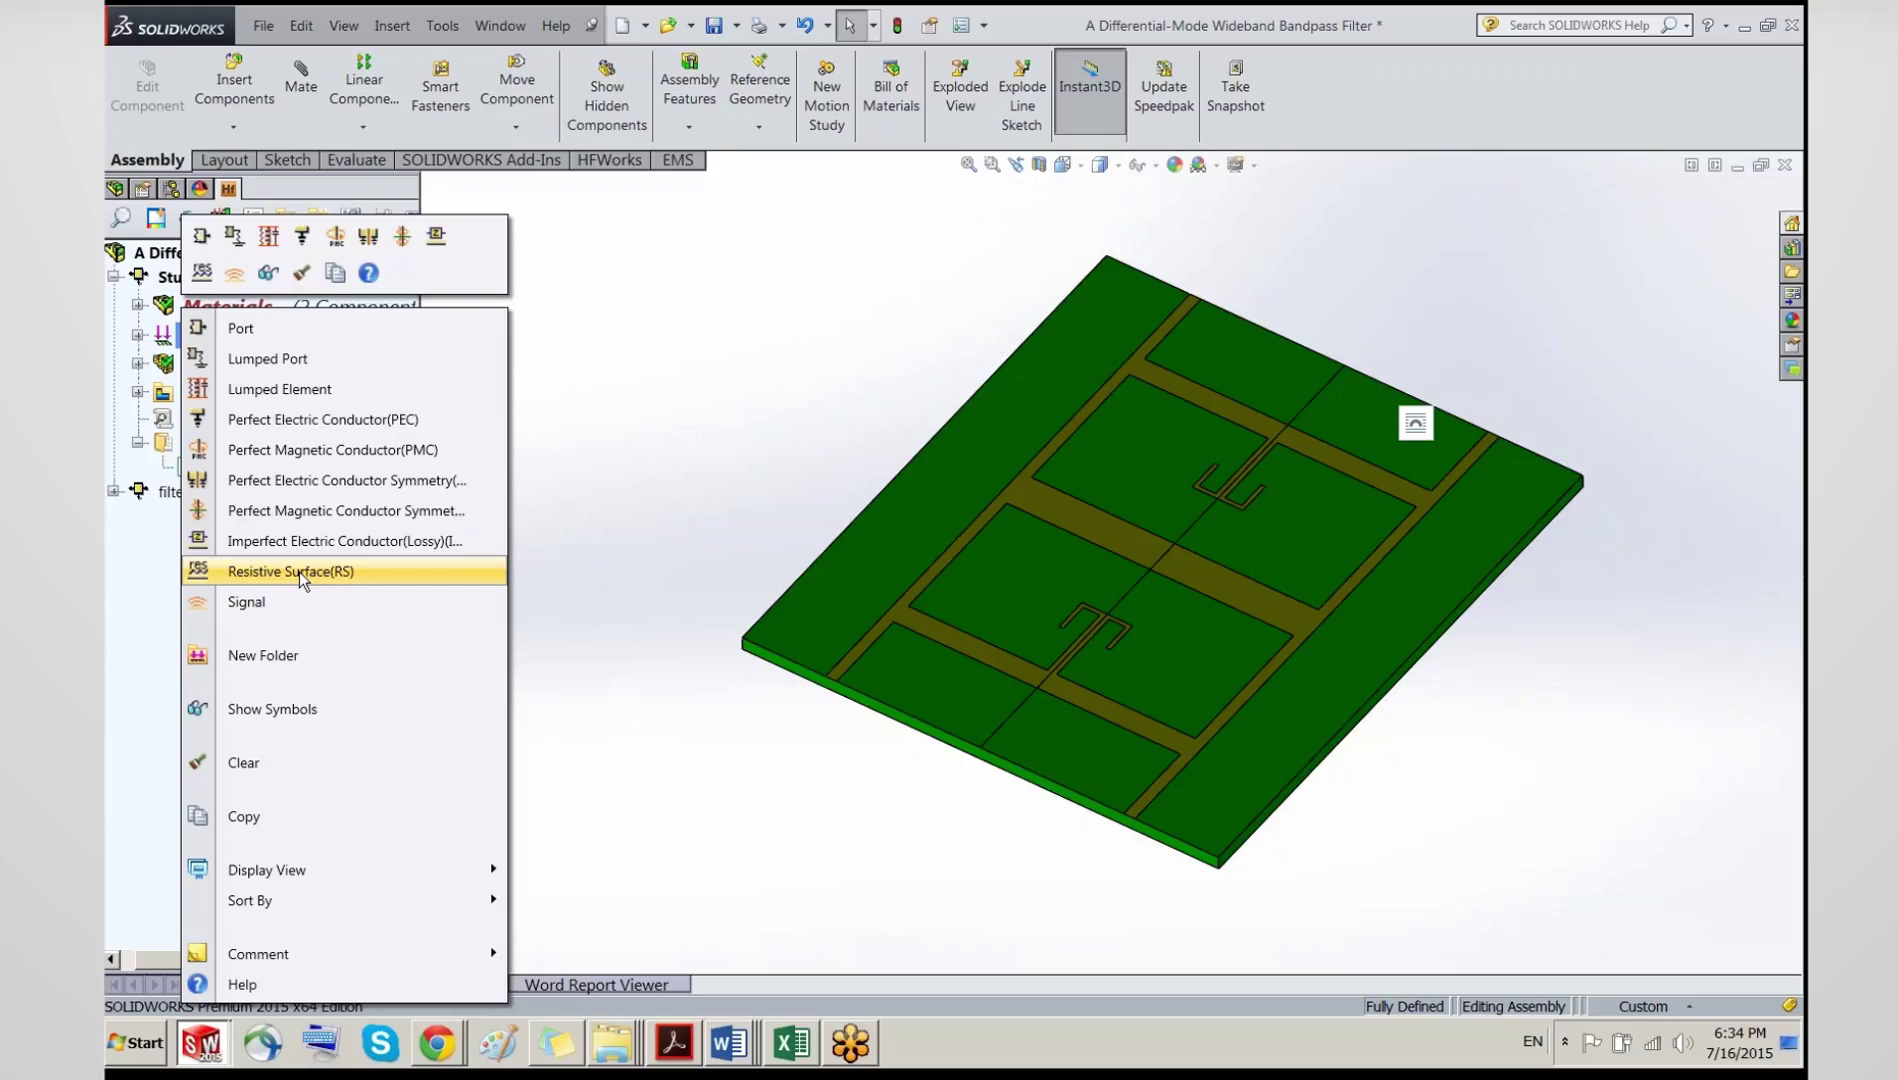
left_click(650, 402)
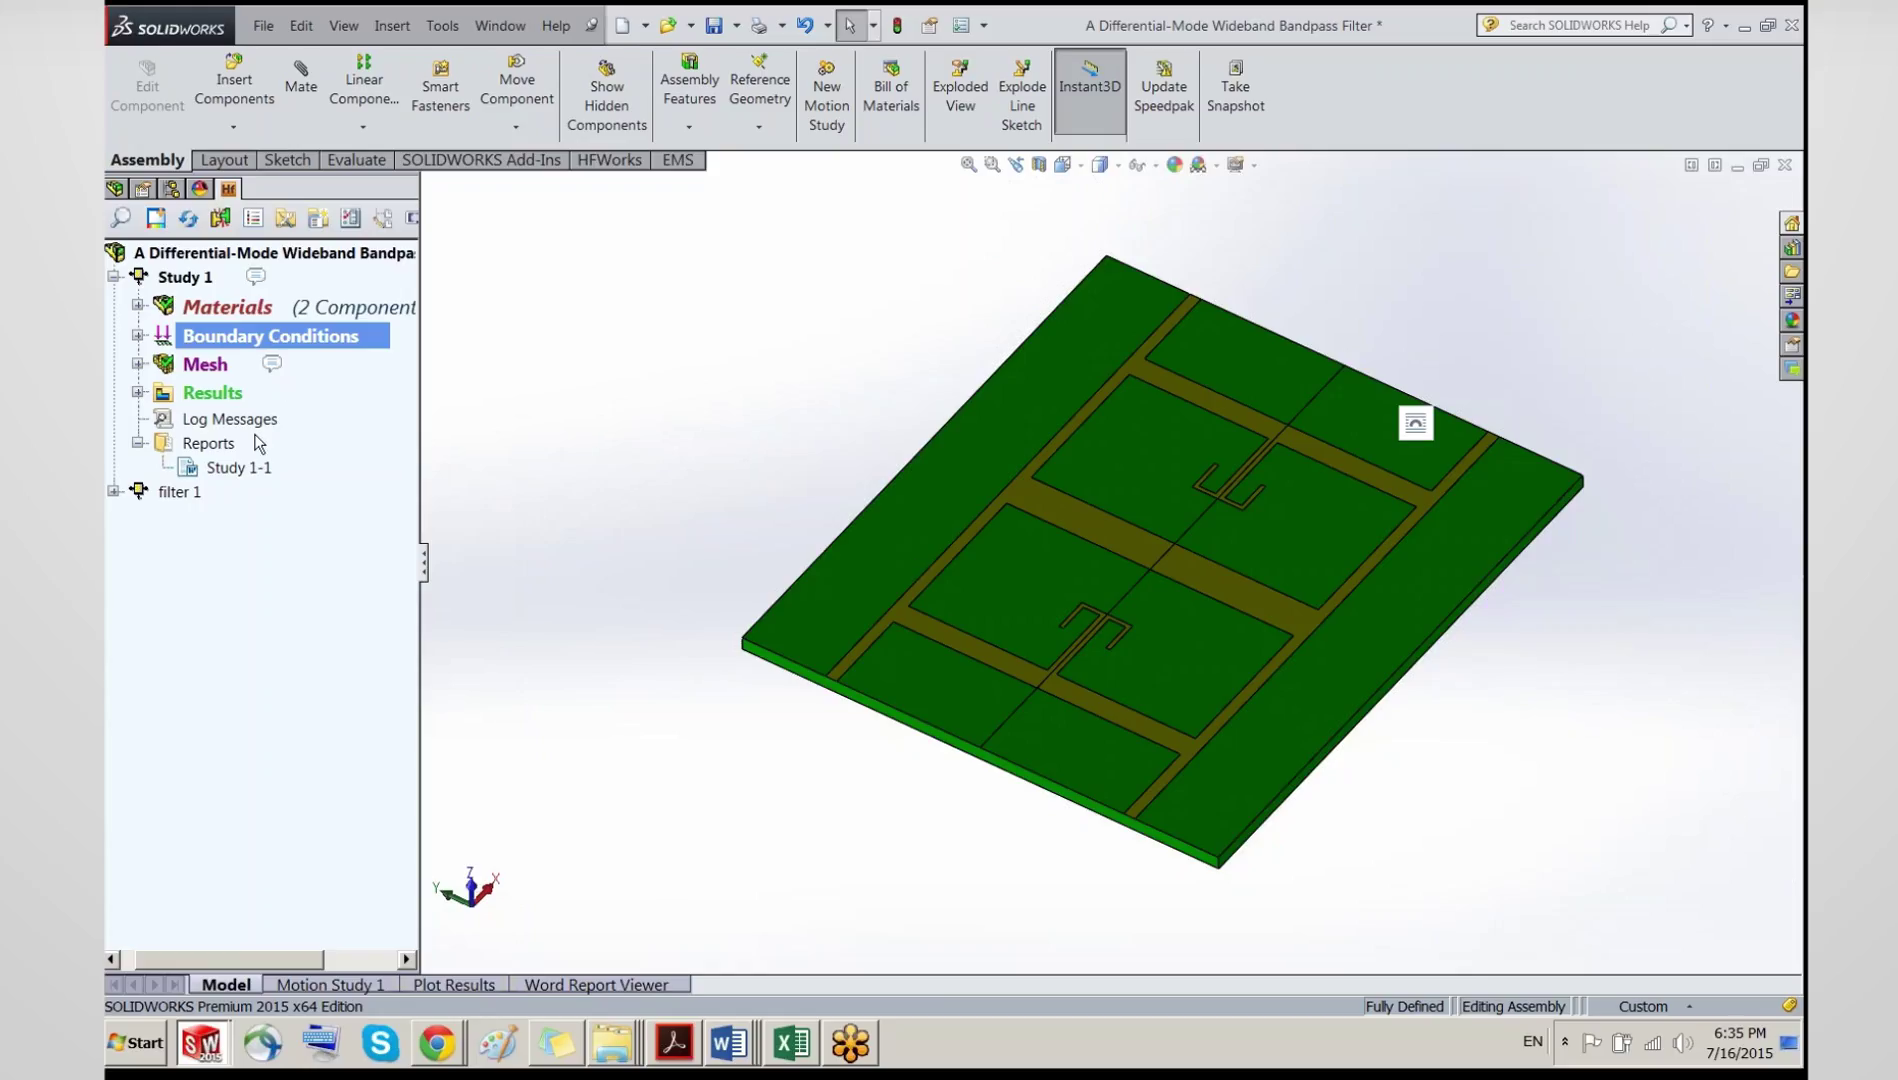
Step: Expand the materials of Study 1 in a widened tree and look over the available material operations
left_click(138, 307)
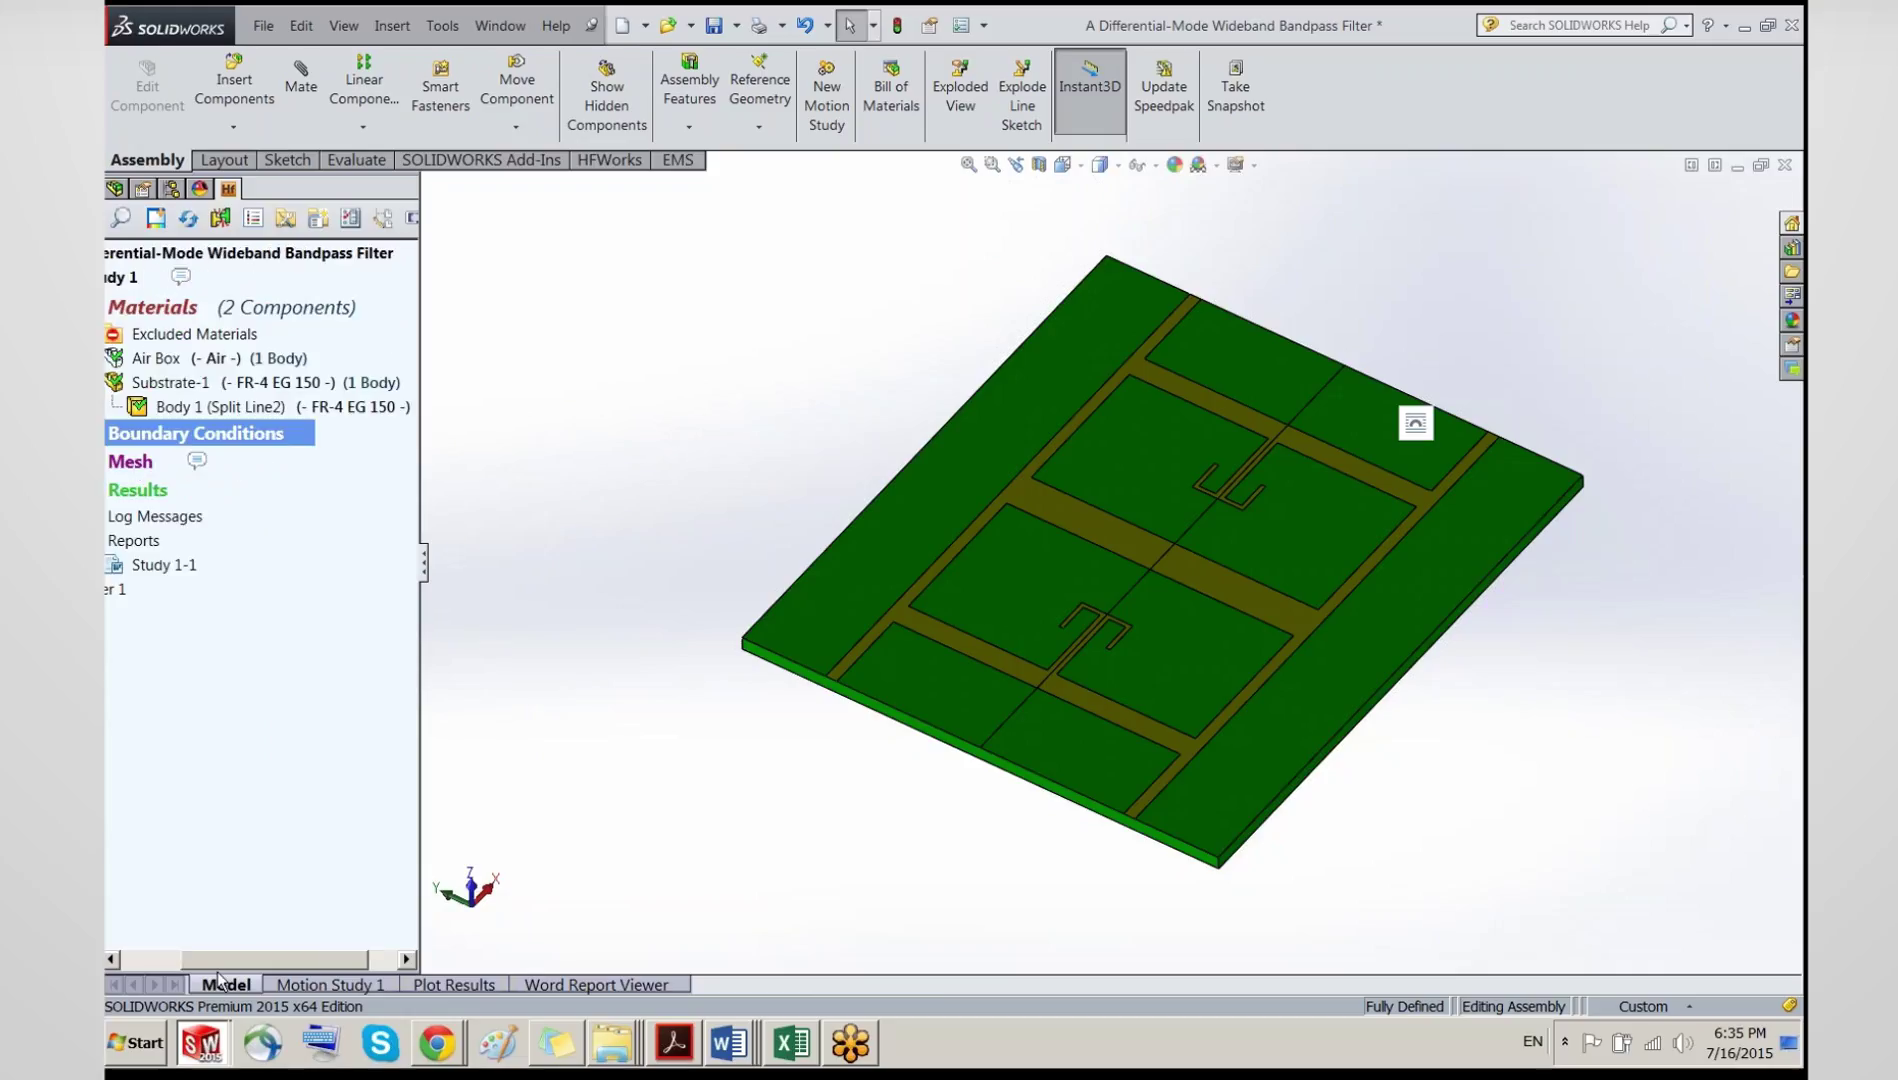
left_click_drag(214, 959, 154, 959)
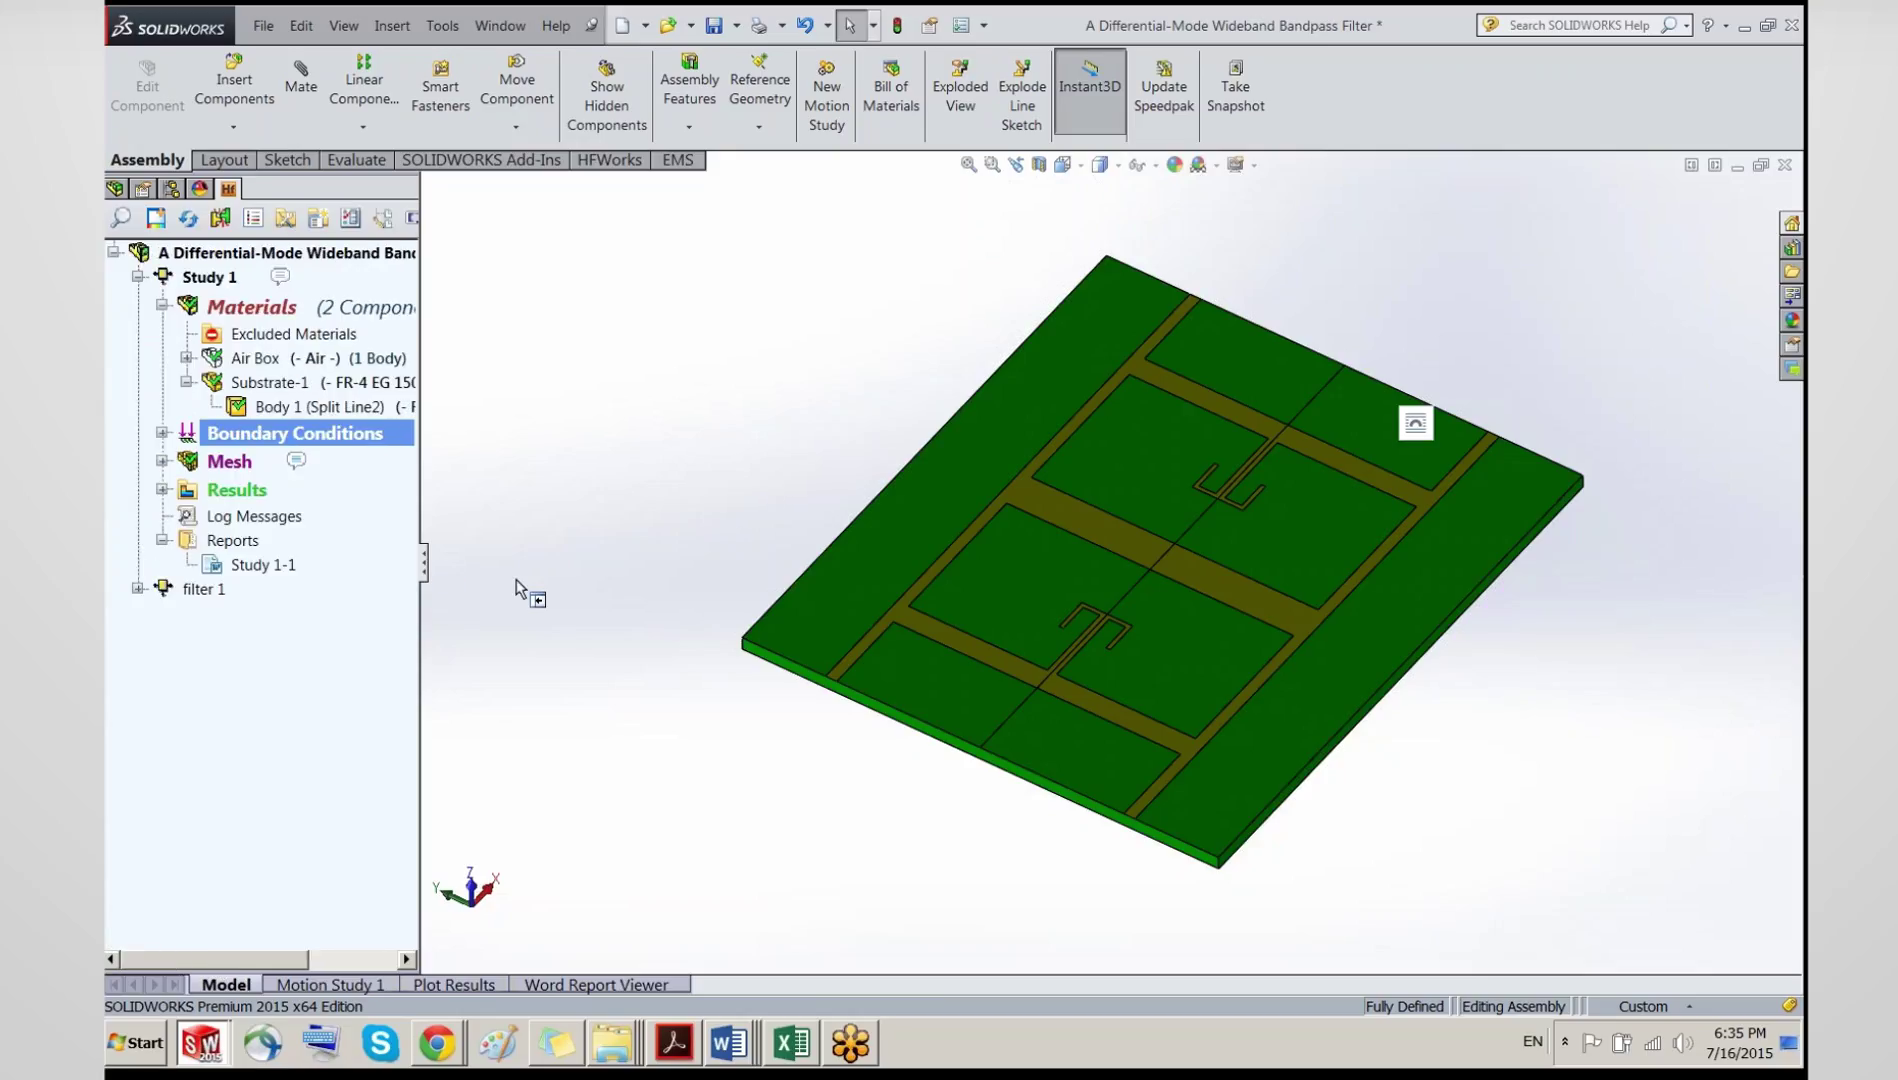
left_click(257, 305)
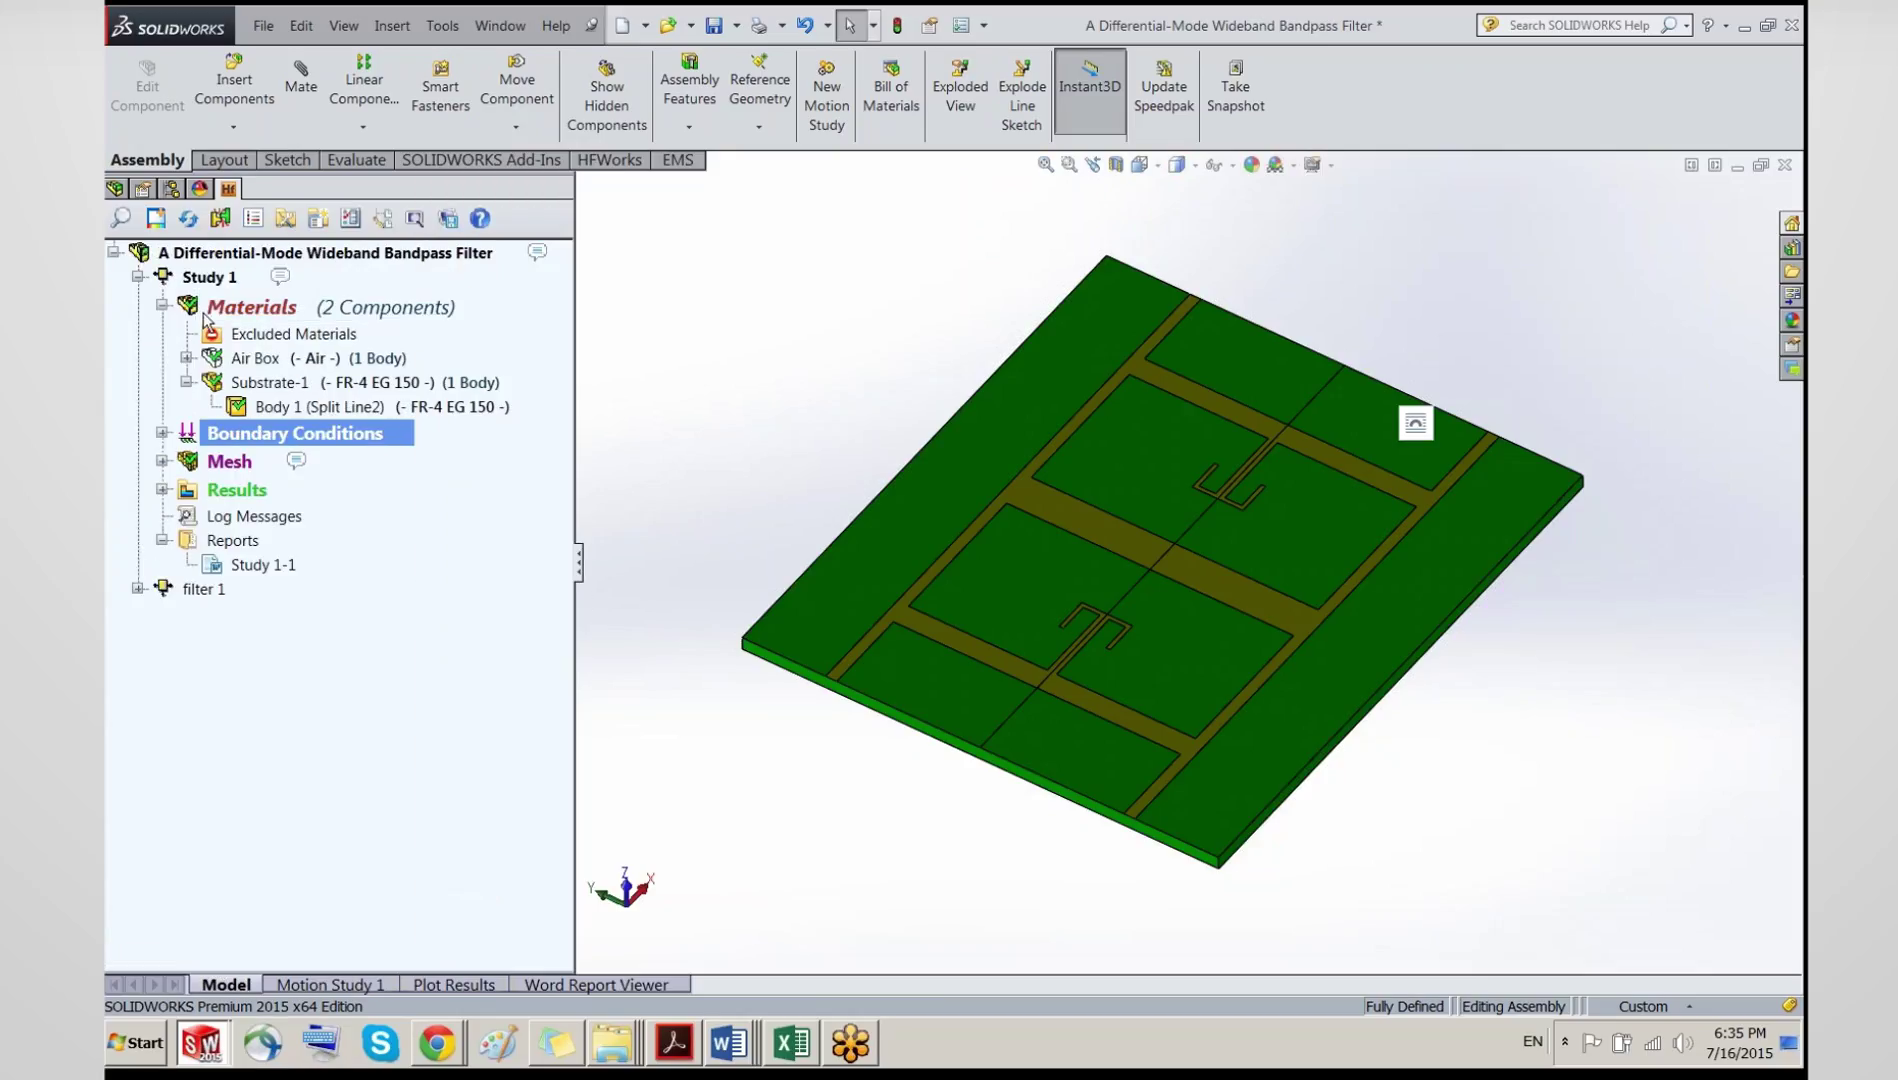
left_click(218, 310)
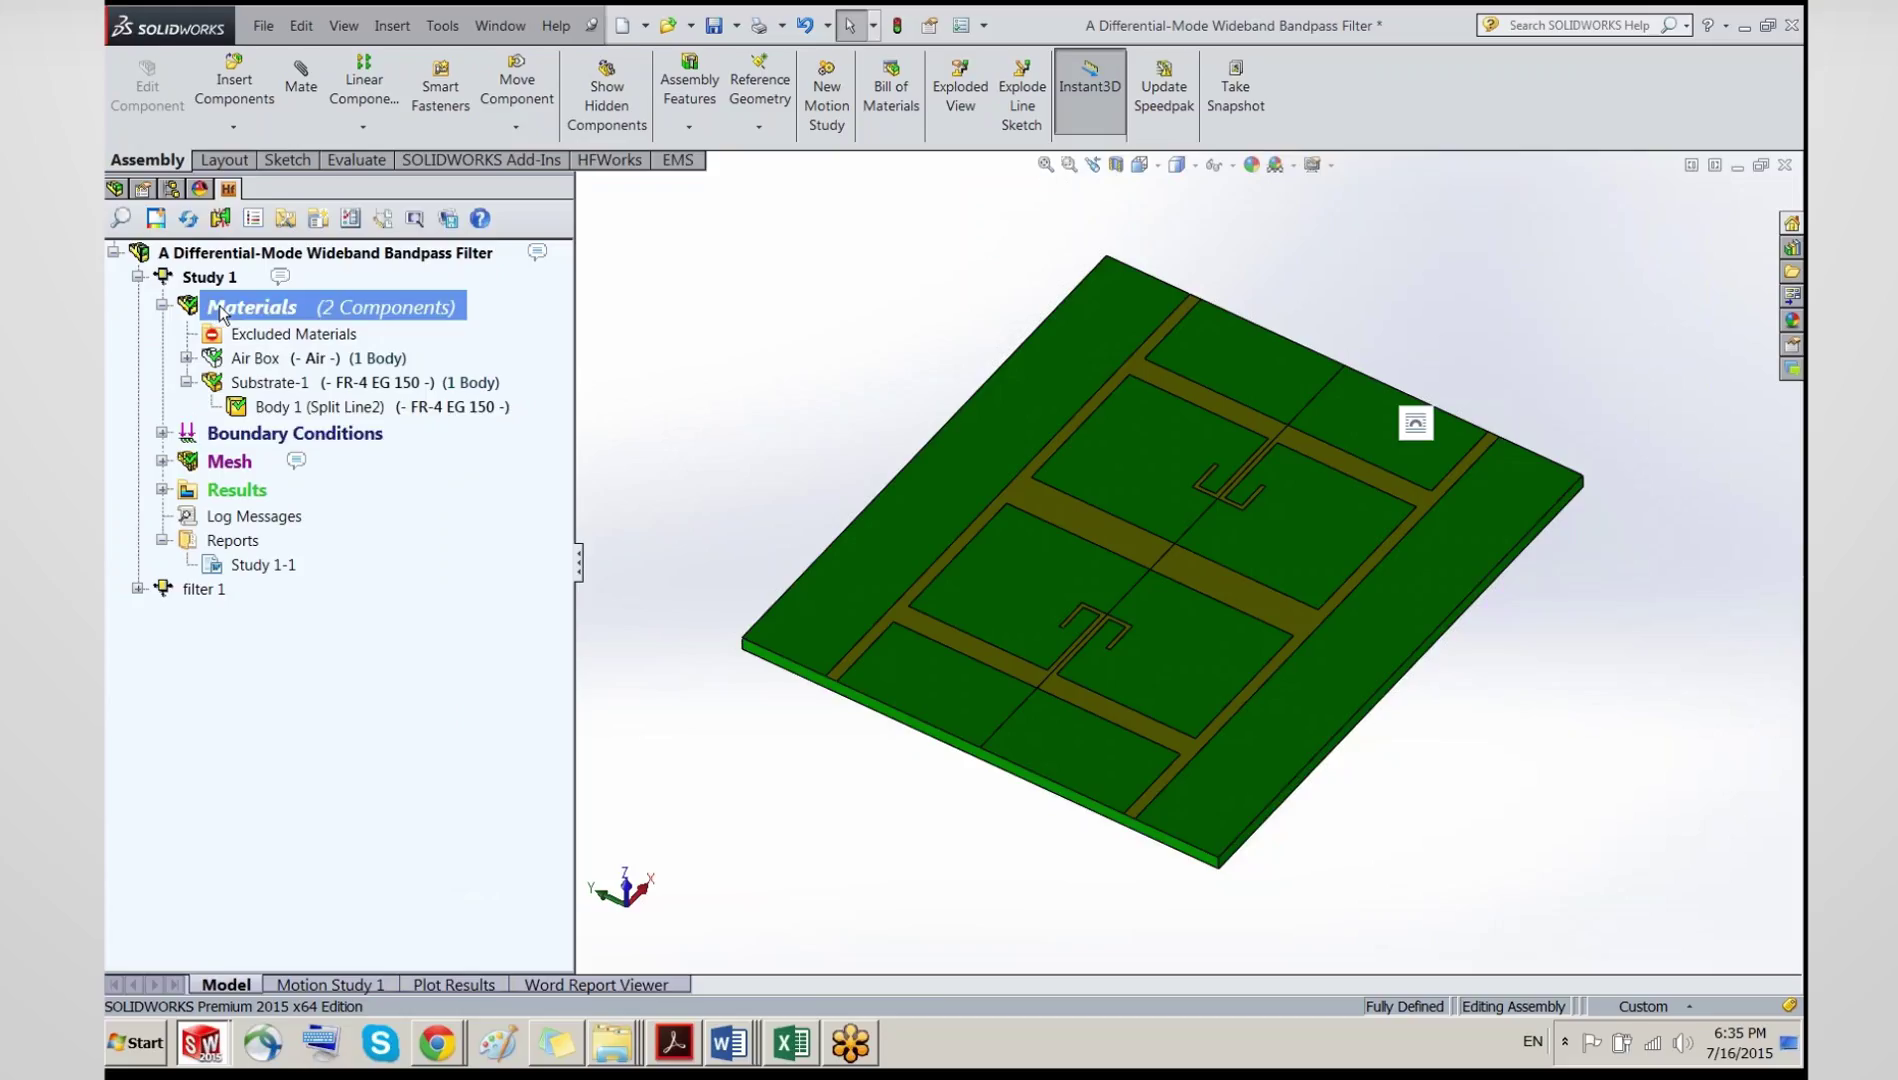
right_click(221, 313)
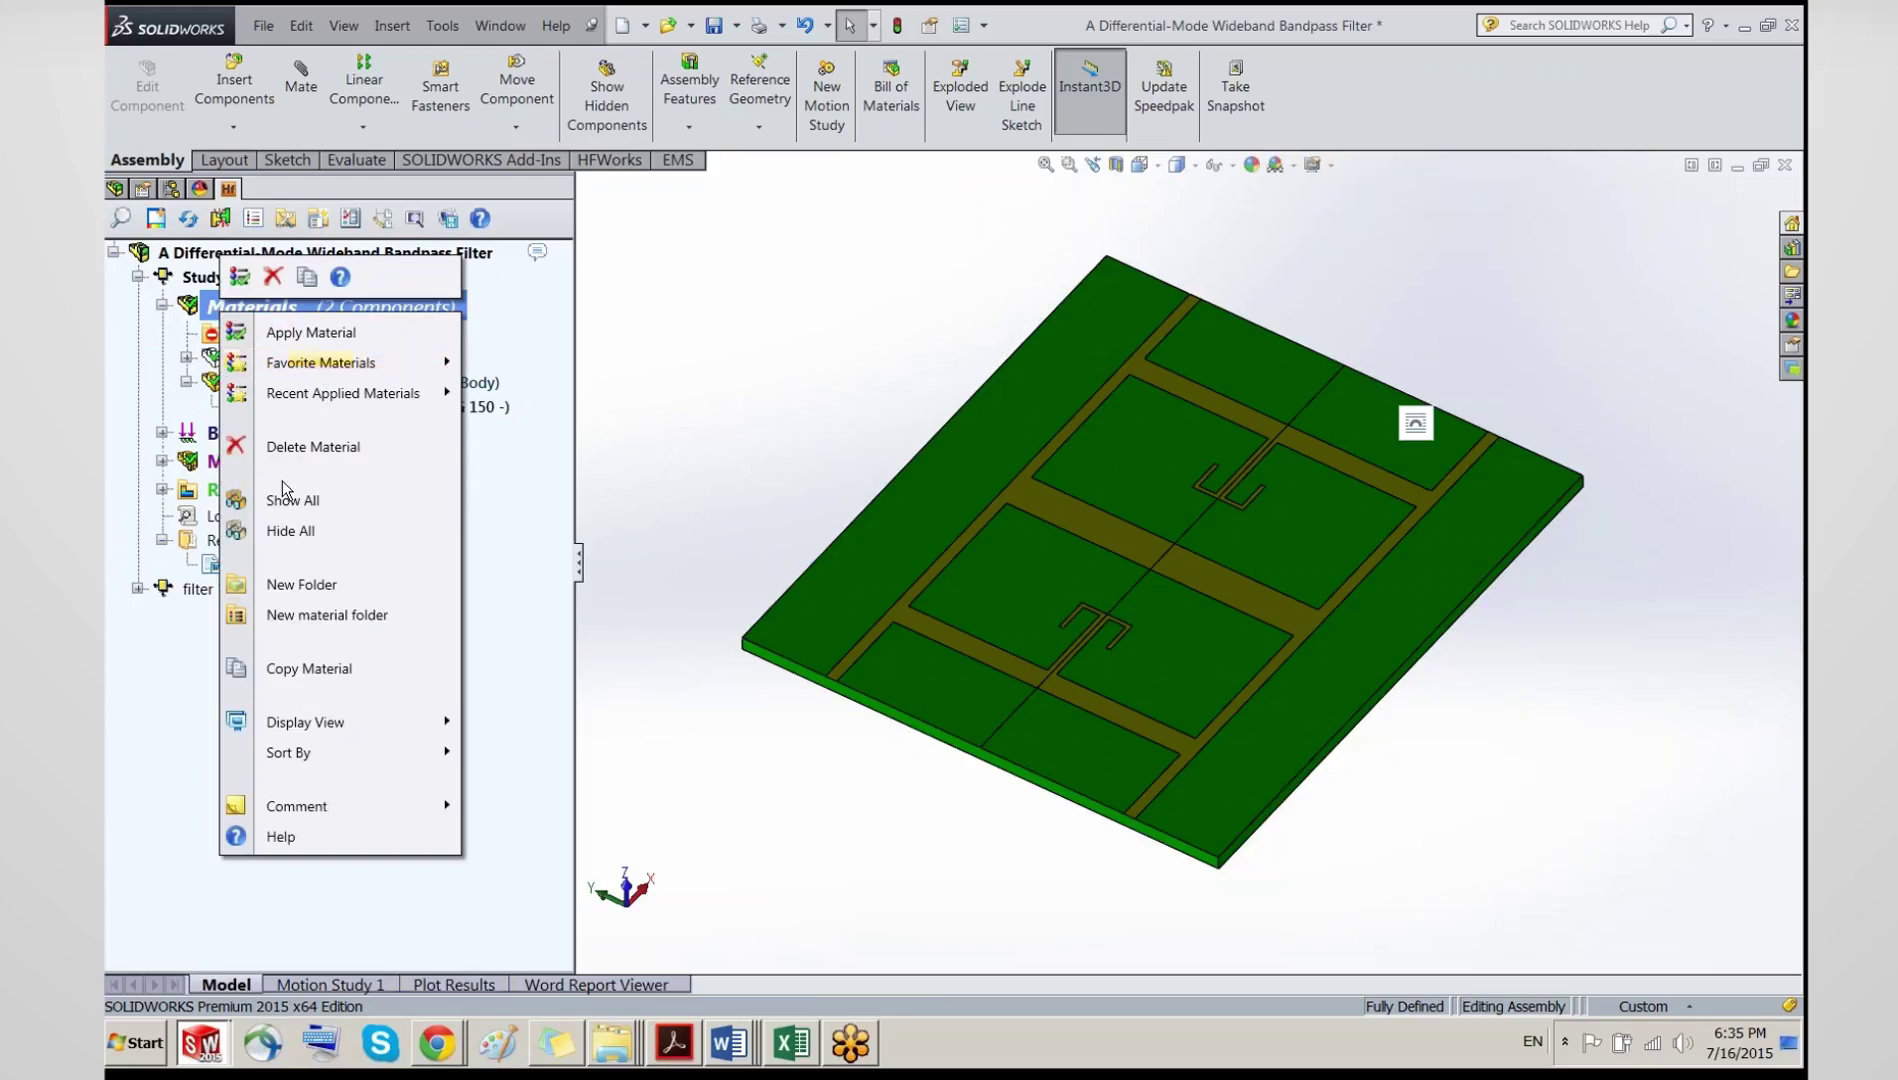
left_click(188, 638)
Step: Expand the filter 1 study and add a folder named New Folder under its Materials
left_click(137, 589)
left_click(220, 563)
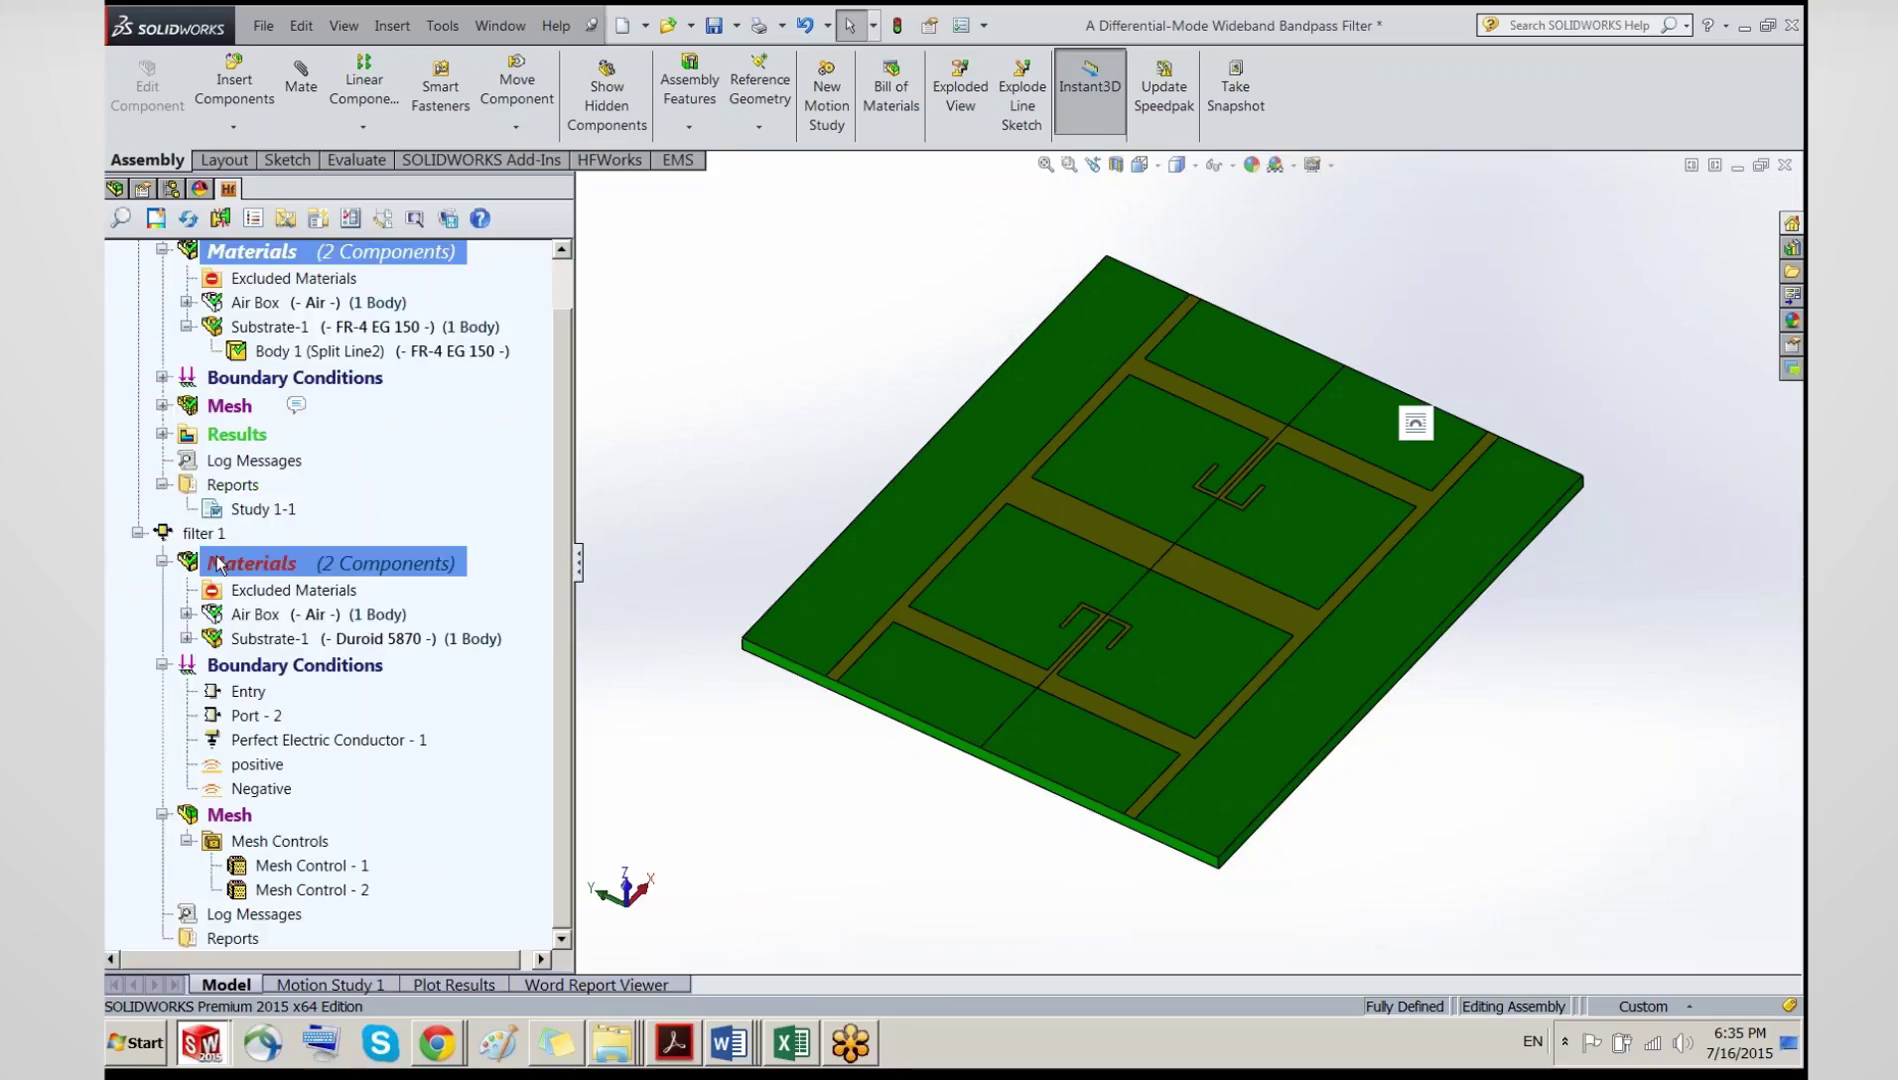
right_click(220, 563)
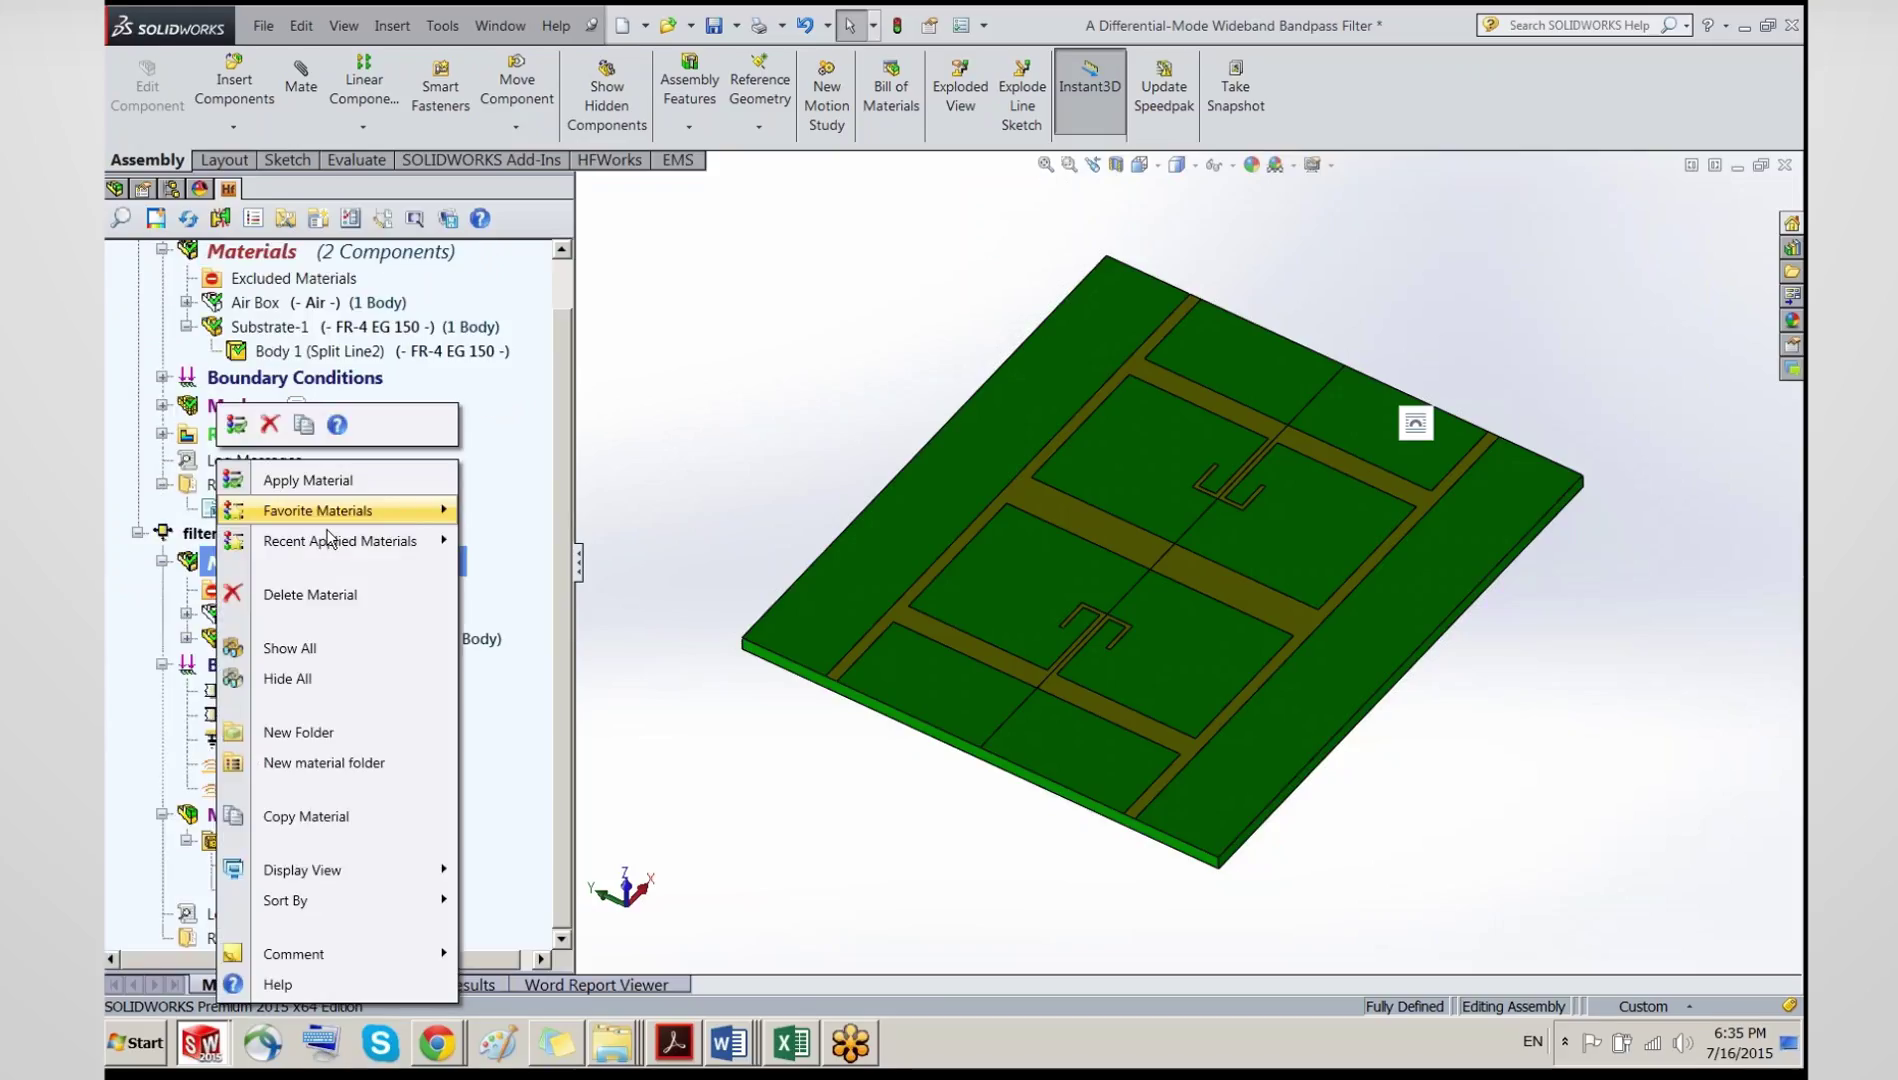
left_click(298, 733)
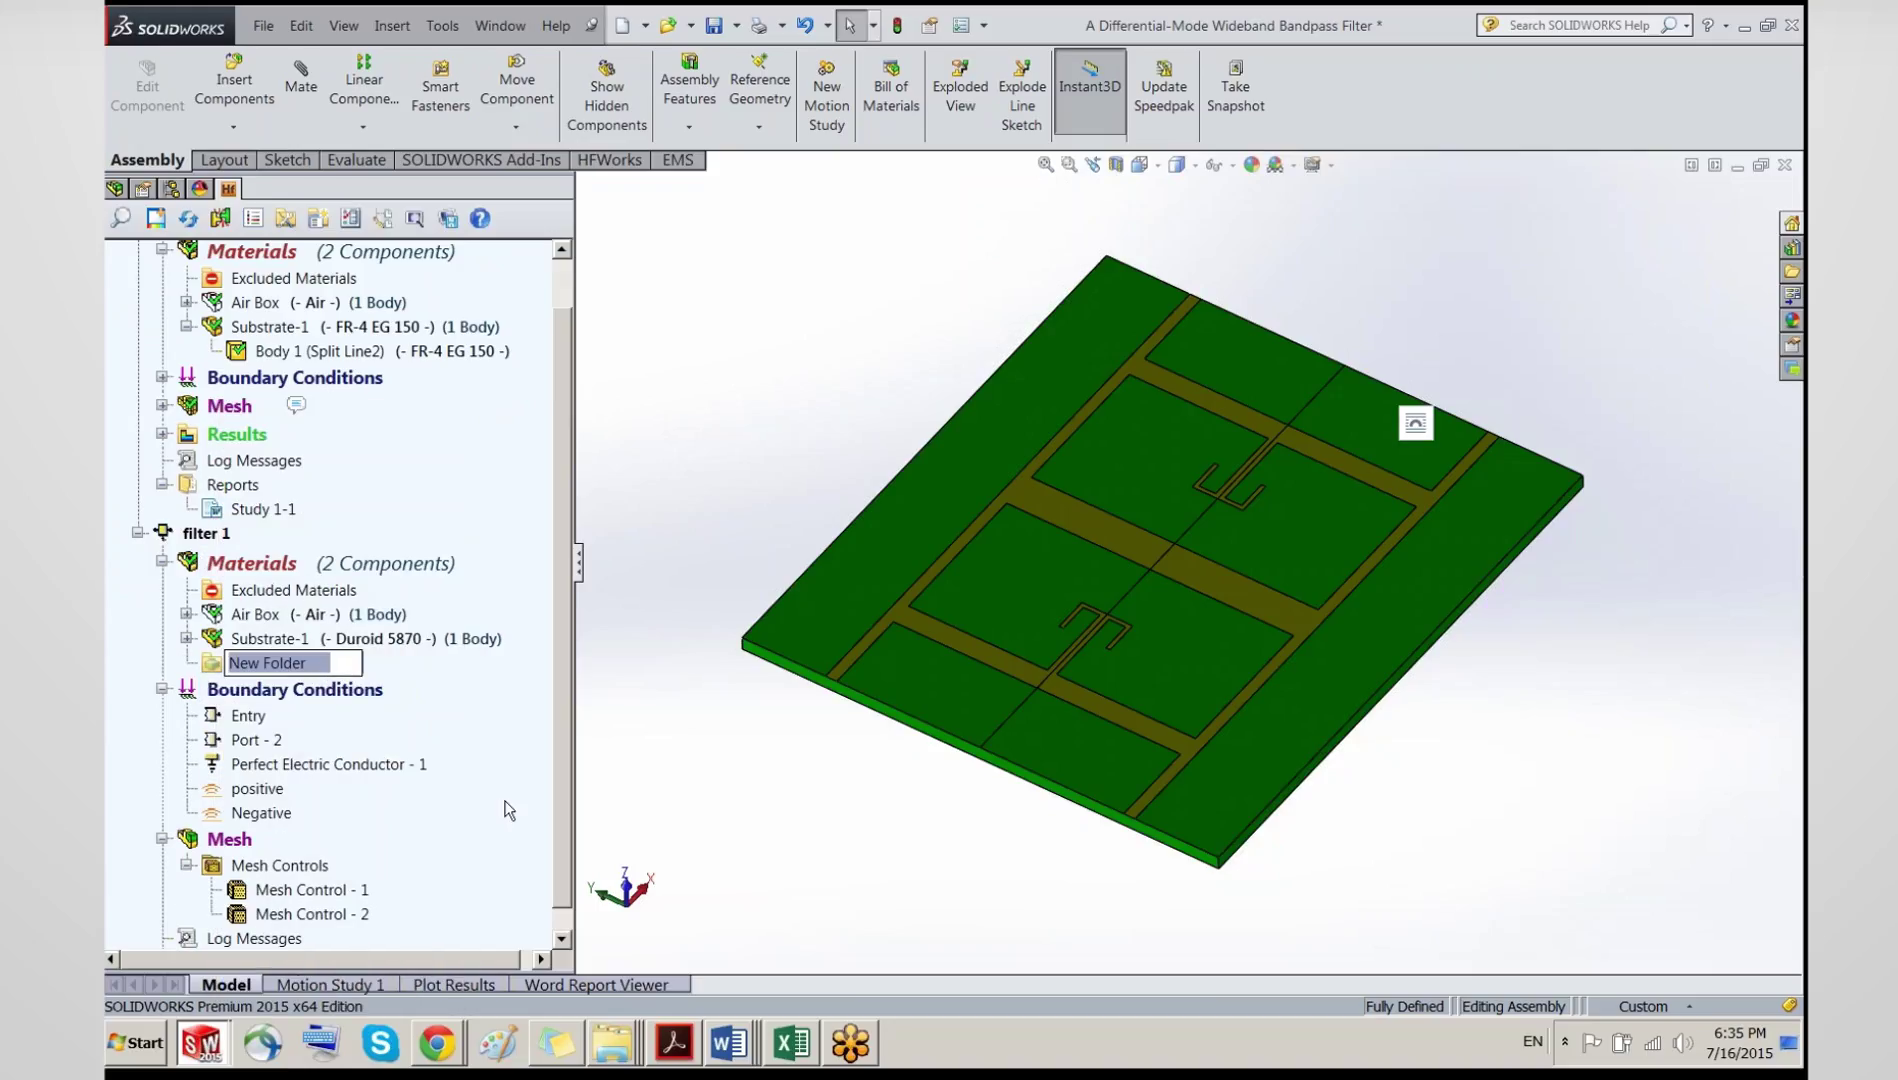
key("Return")
Step: Add a material folder to filter 1's Materials using Cellular Polyethylene from the Cables category of HFW Materials
left_click(249, 562)
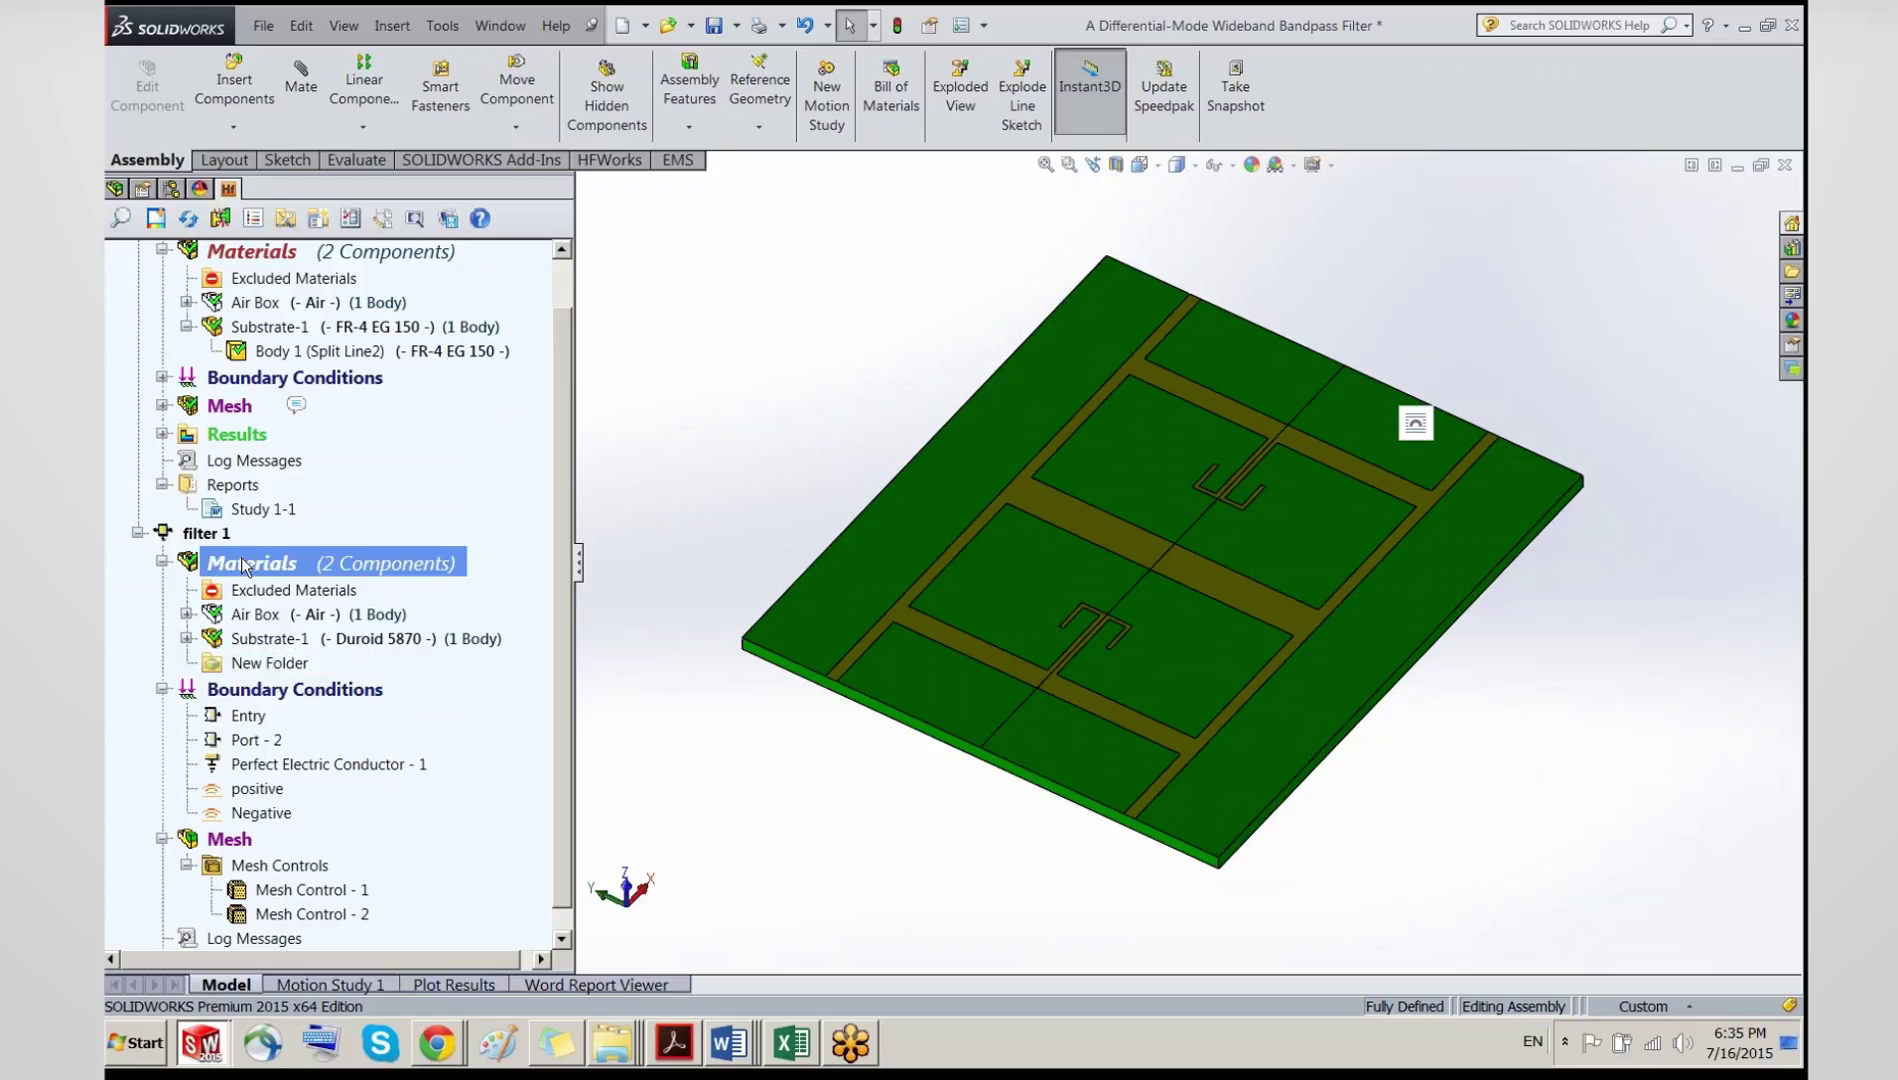
right_click(249, 562)
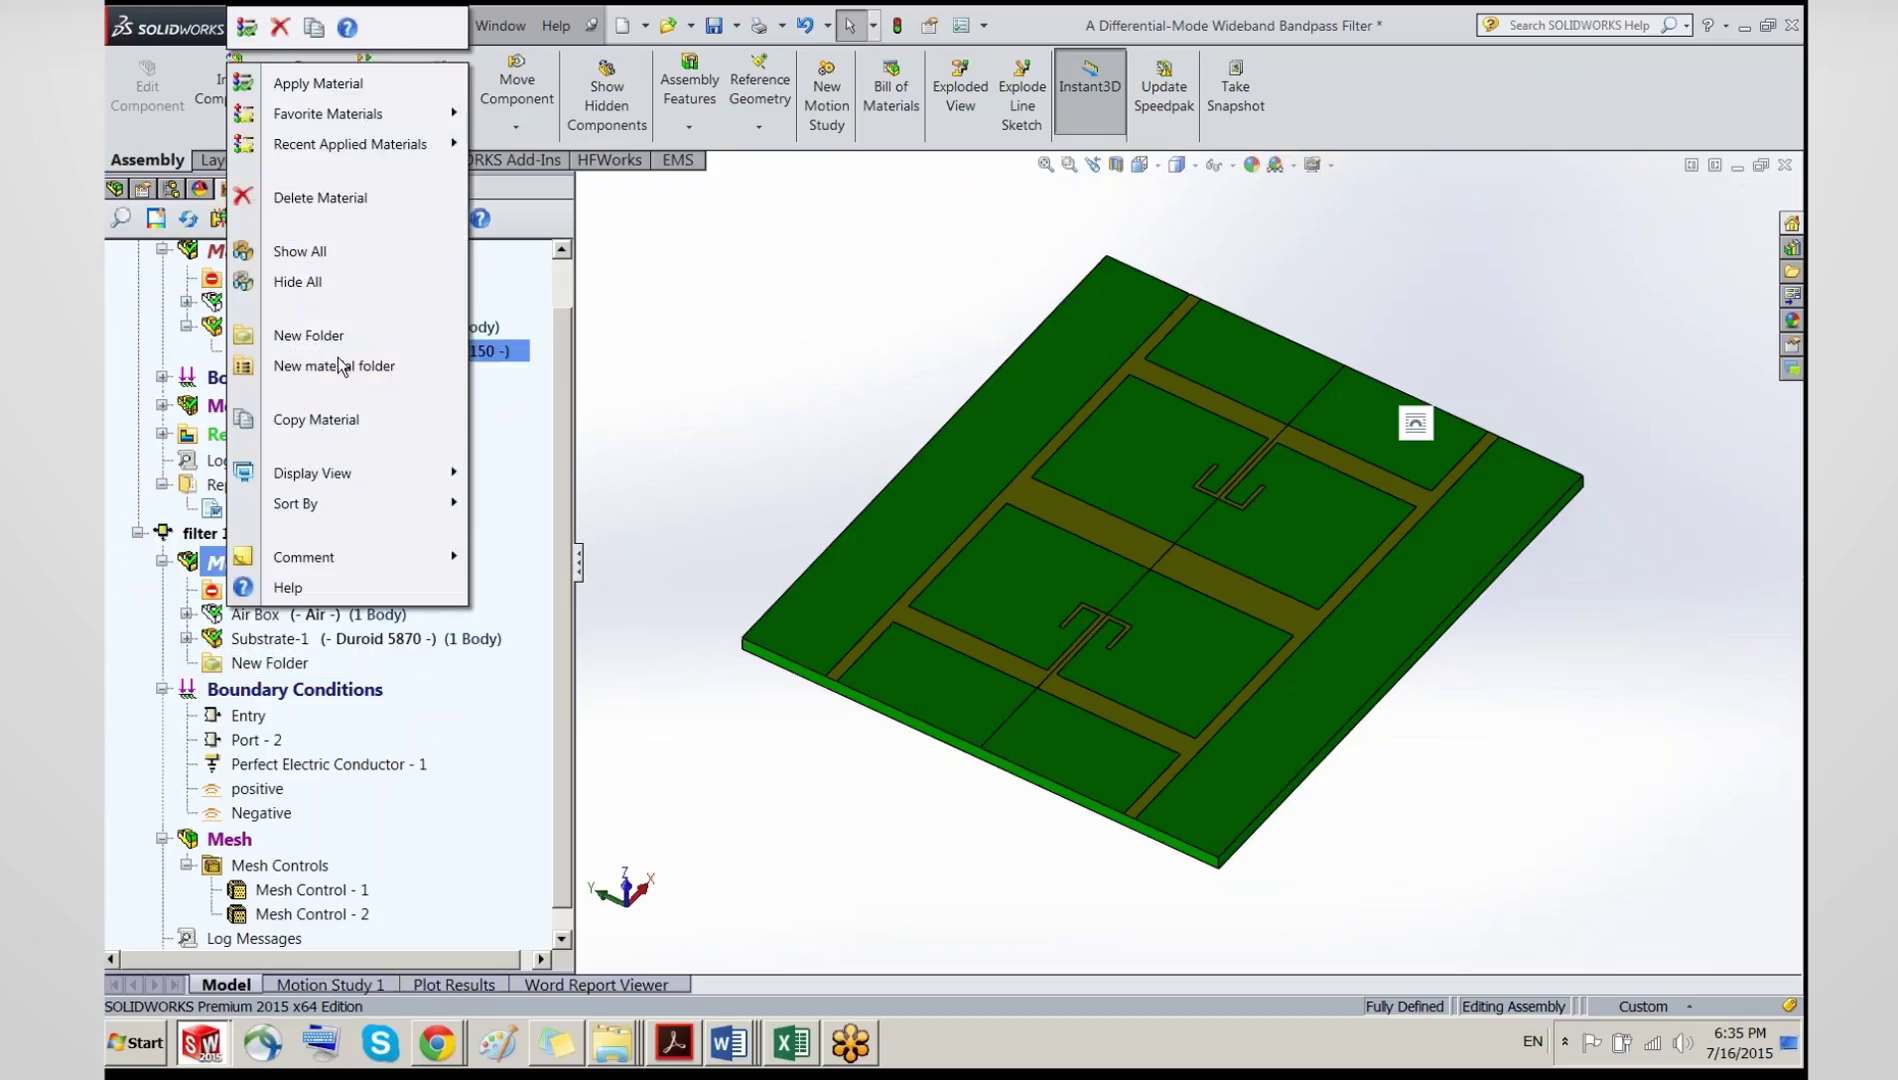
left_click(345, 364)
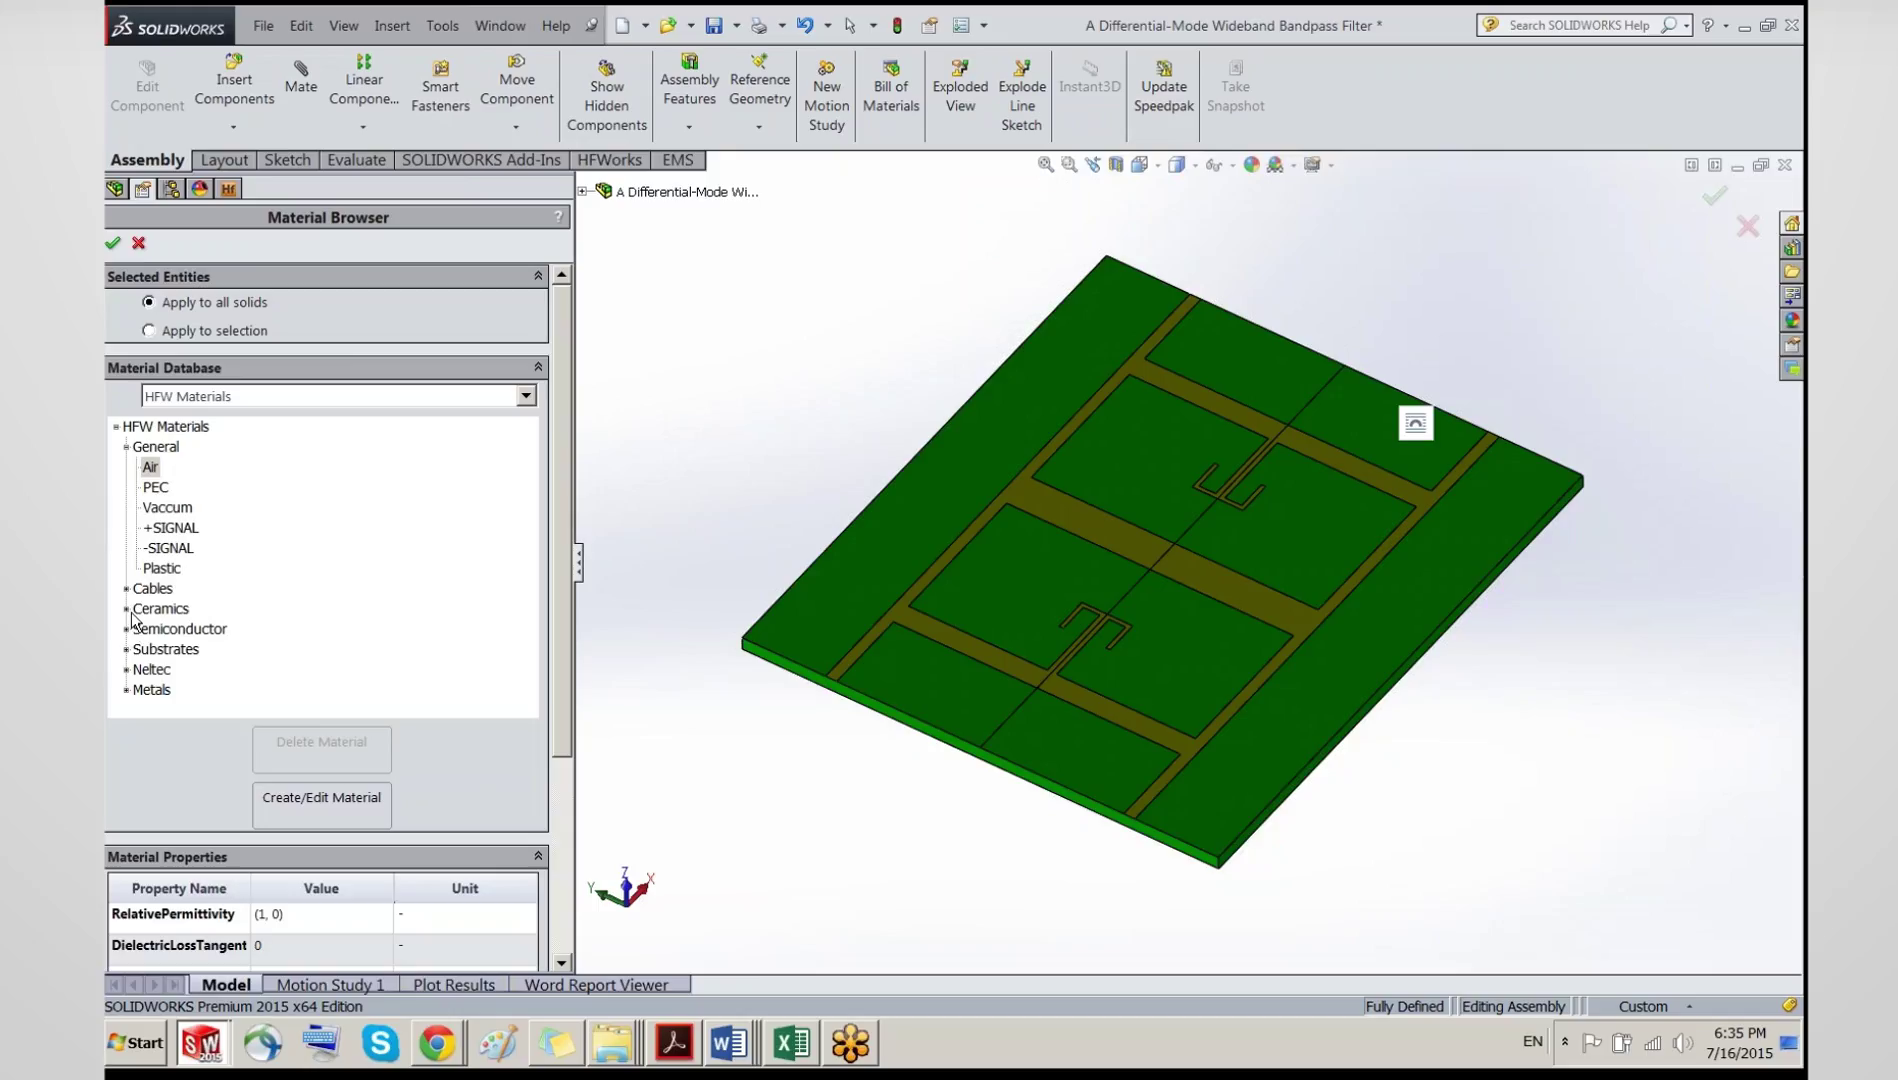
left_click(126, 590)
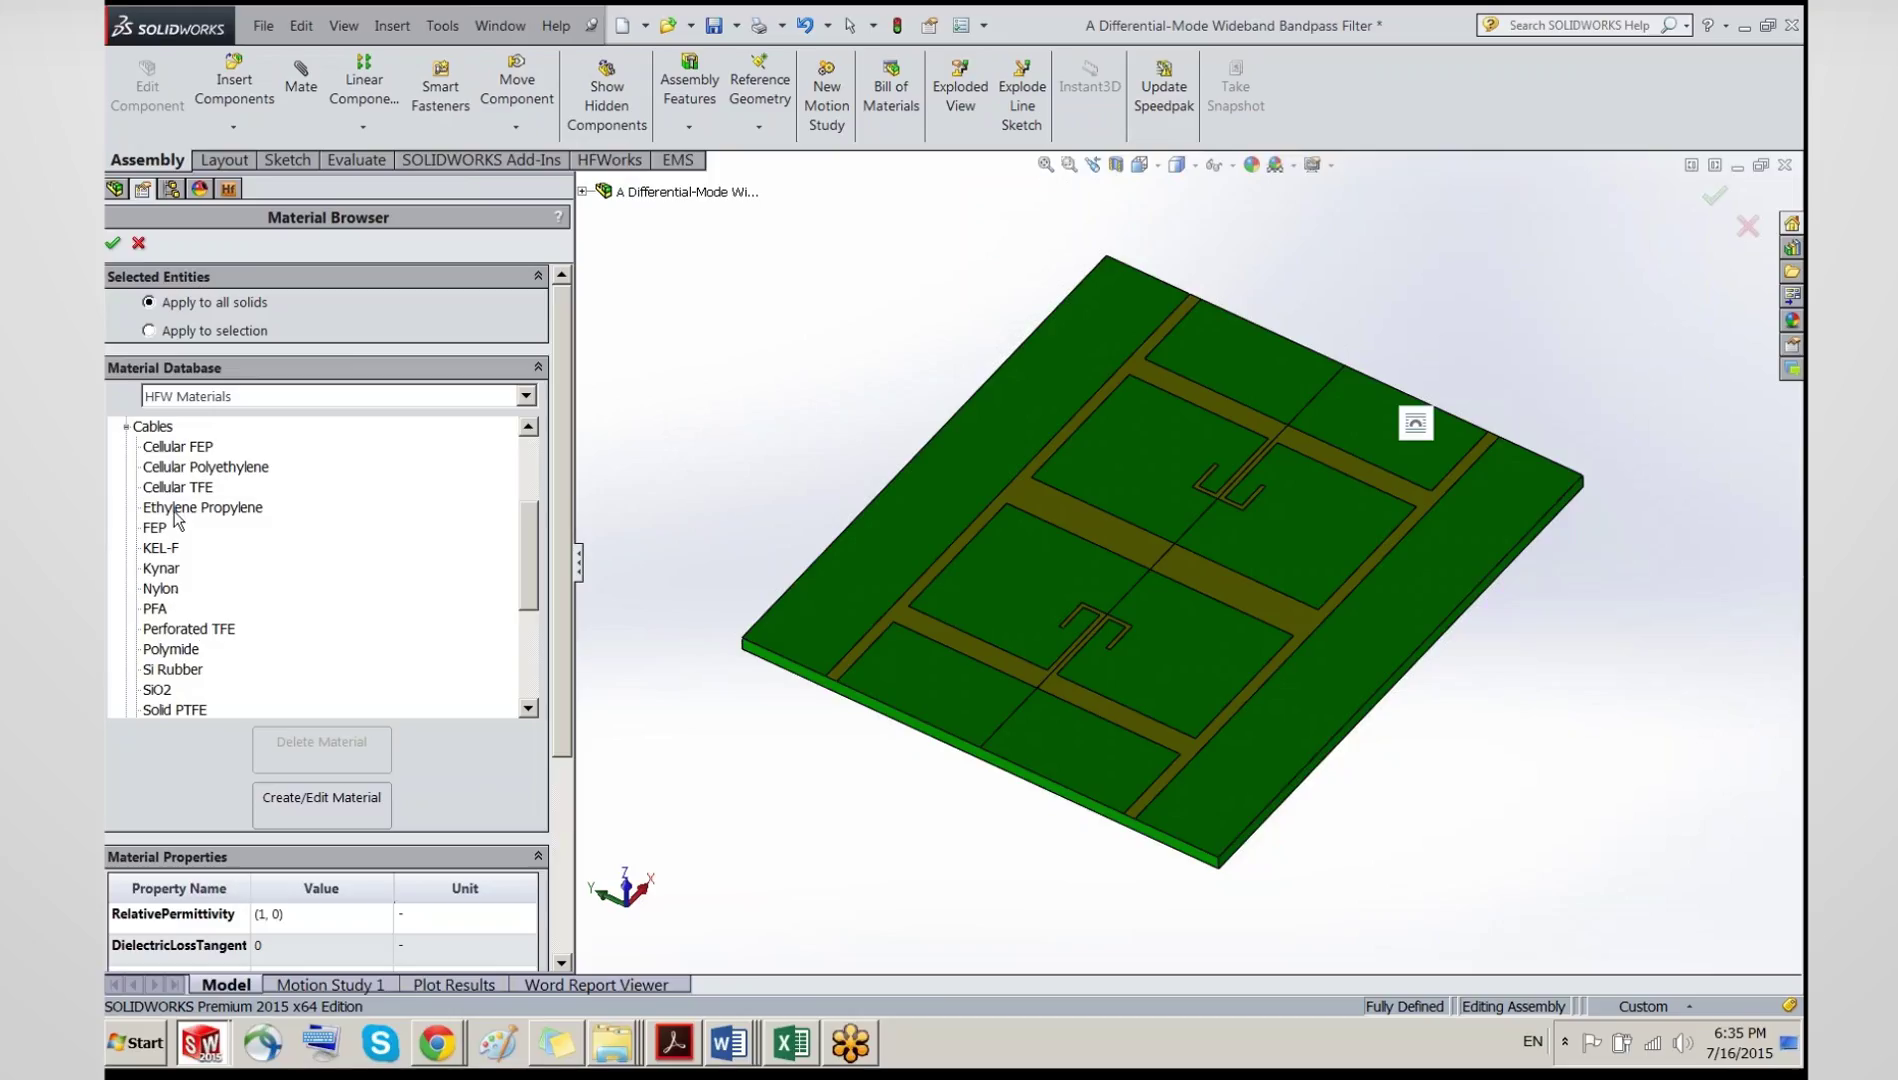
left_click(183, 474)
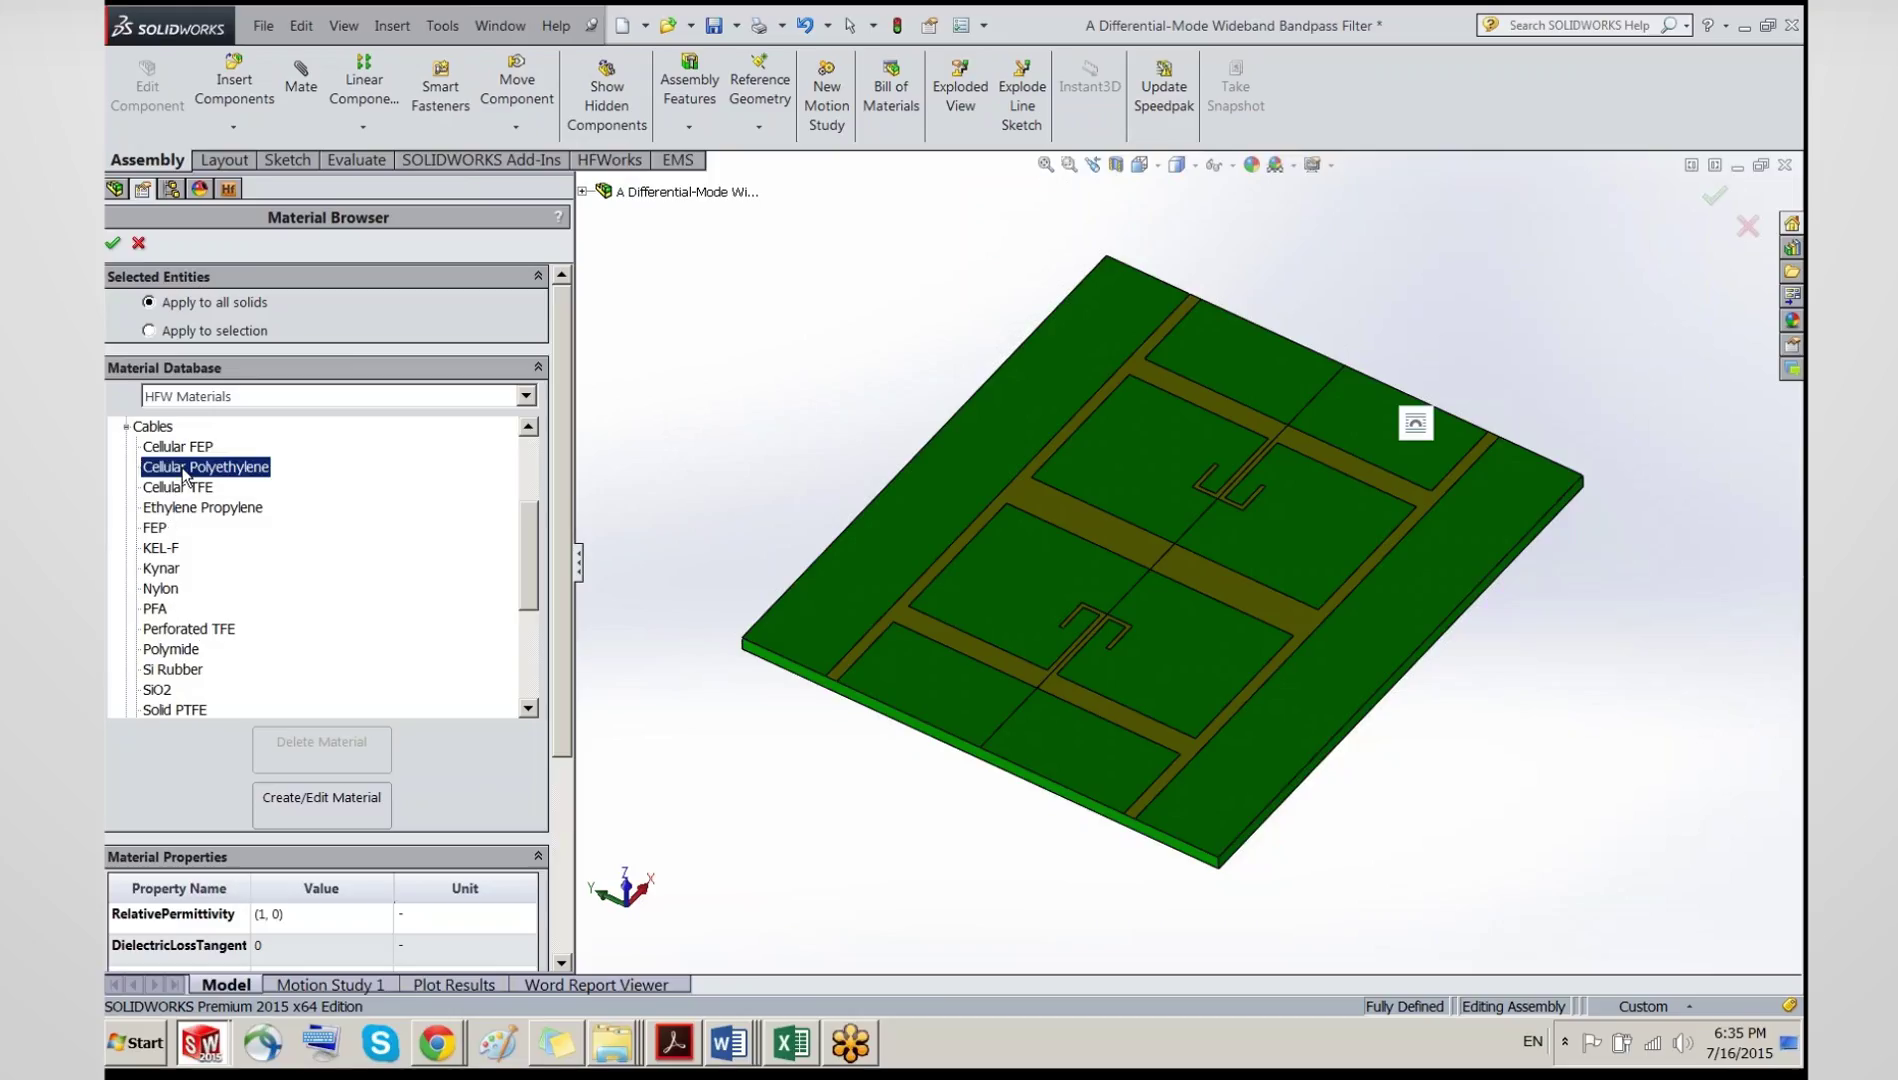
left_click(112, 244)
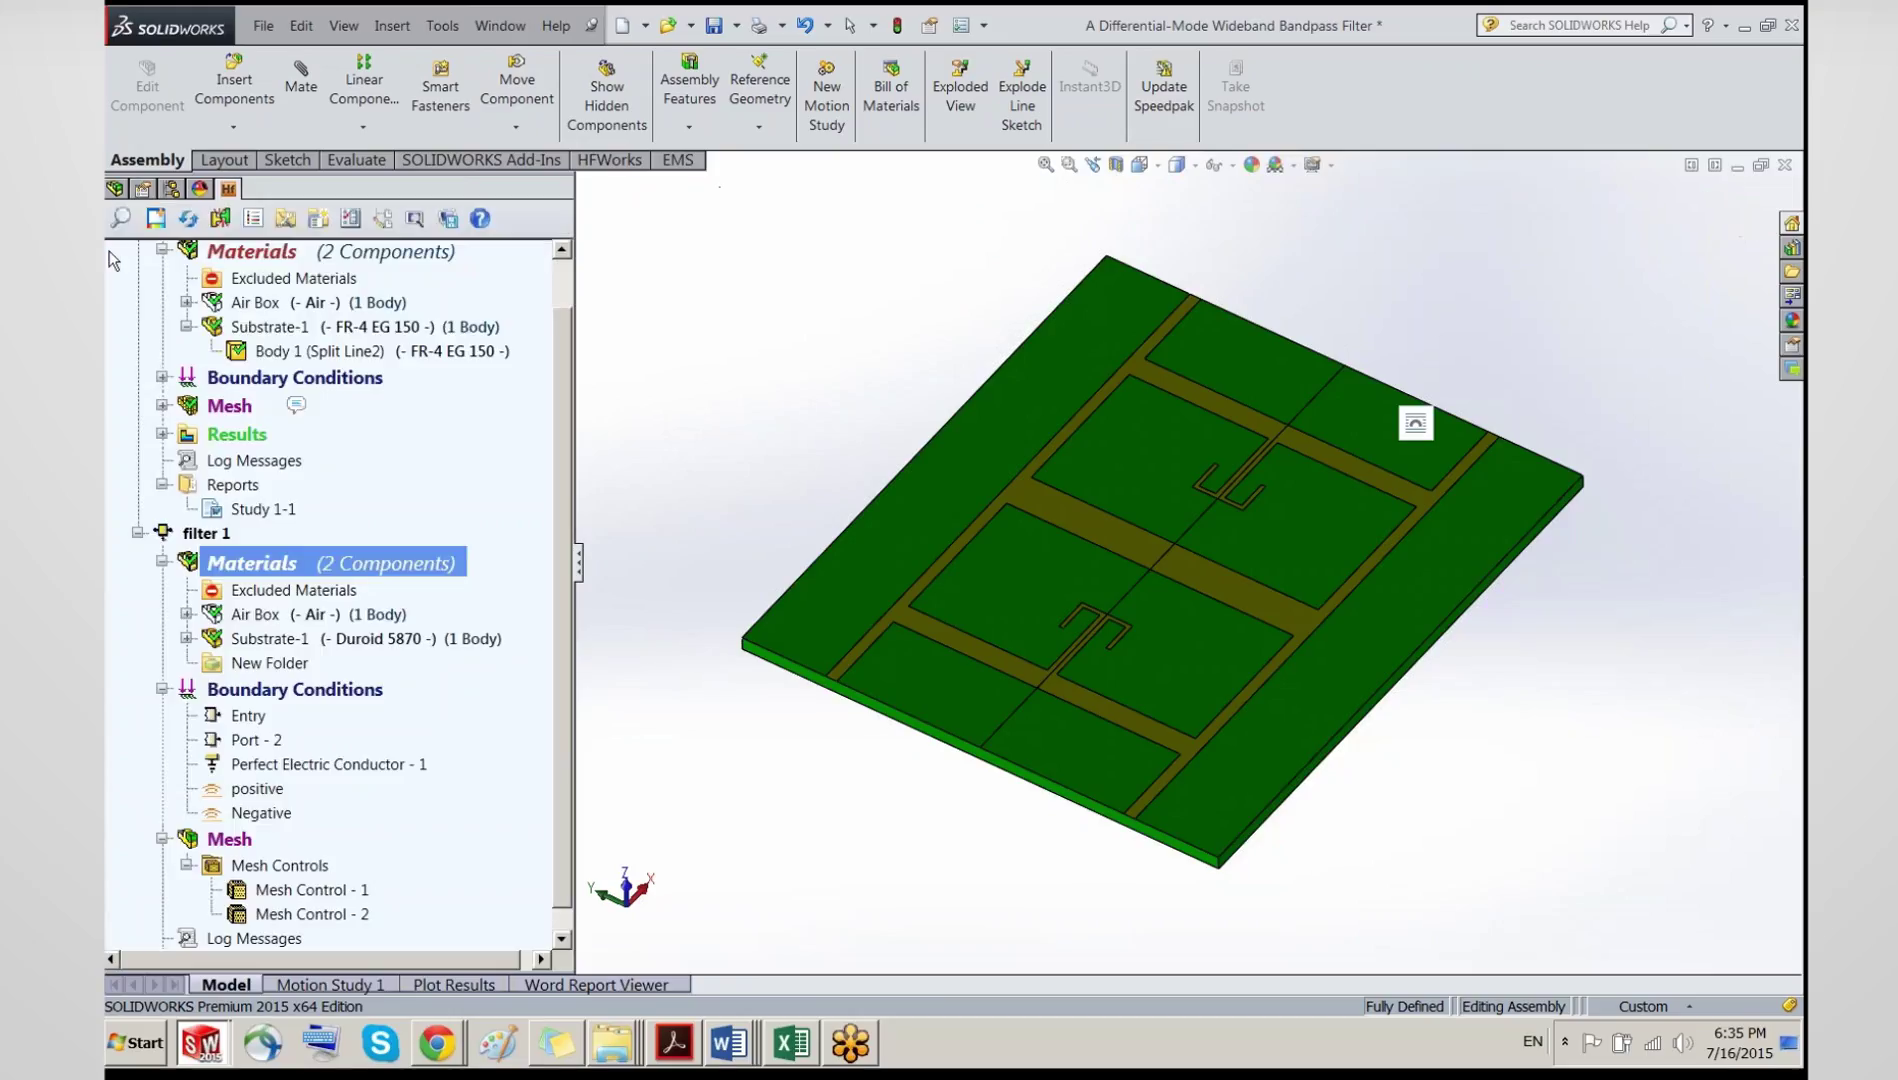
Step: Move filter 1's Substrate-1 and Air Box into the Cellular Polyethylene folder and widen the tree to show their full names
mouse_move(299, 697)
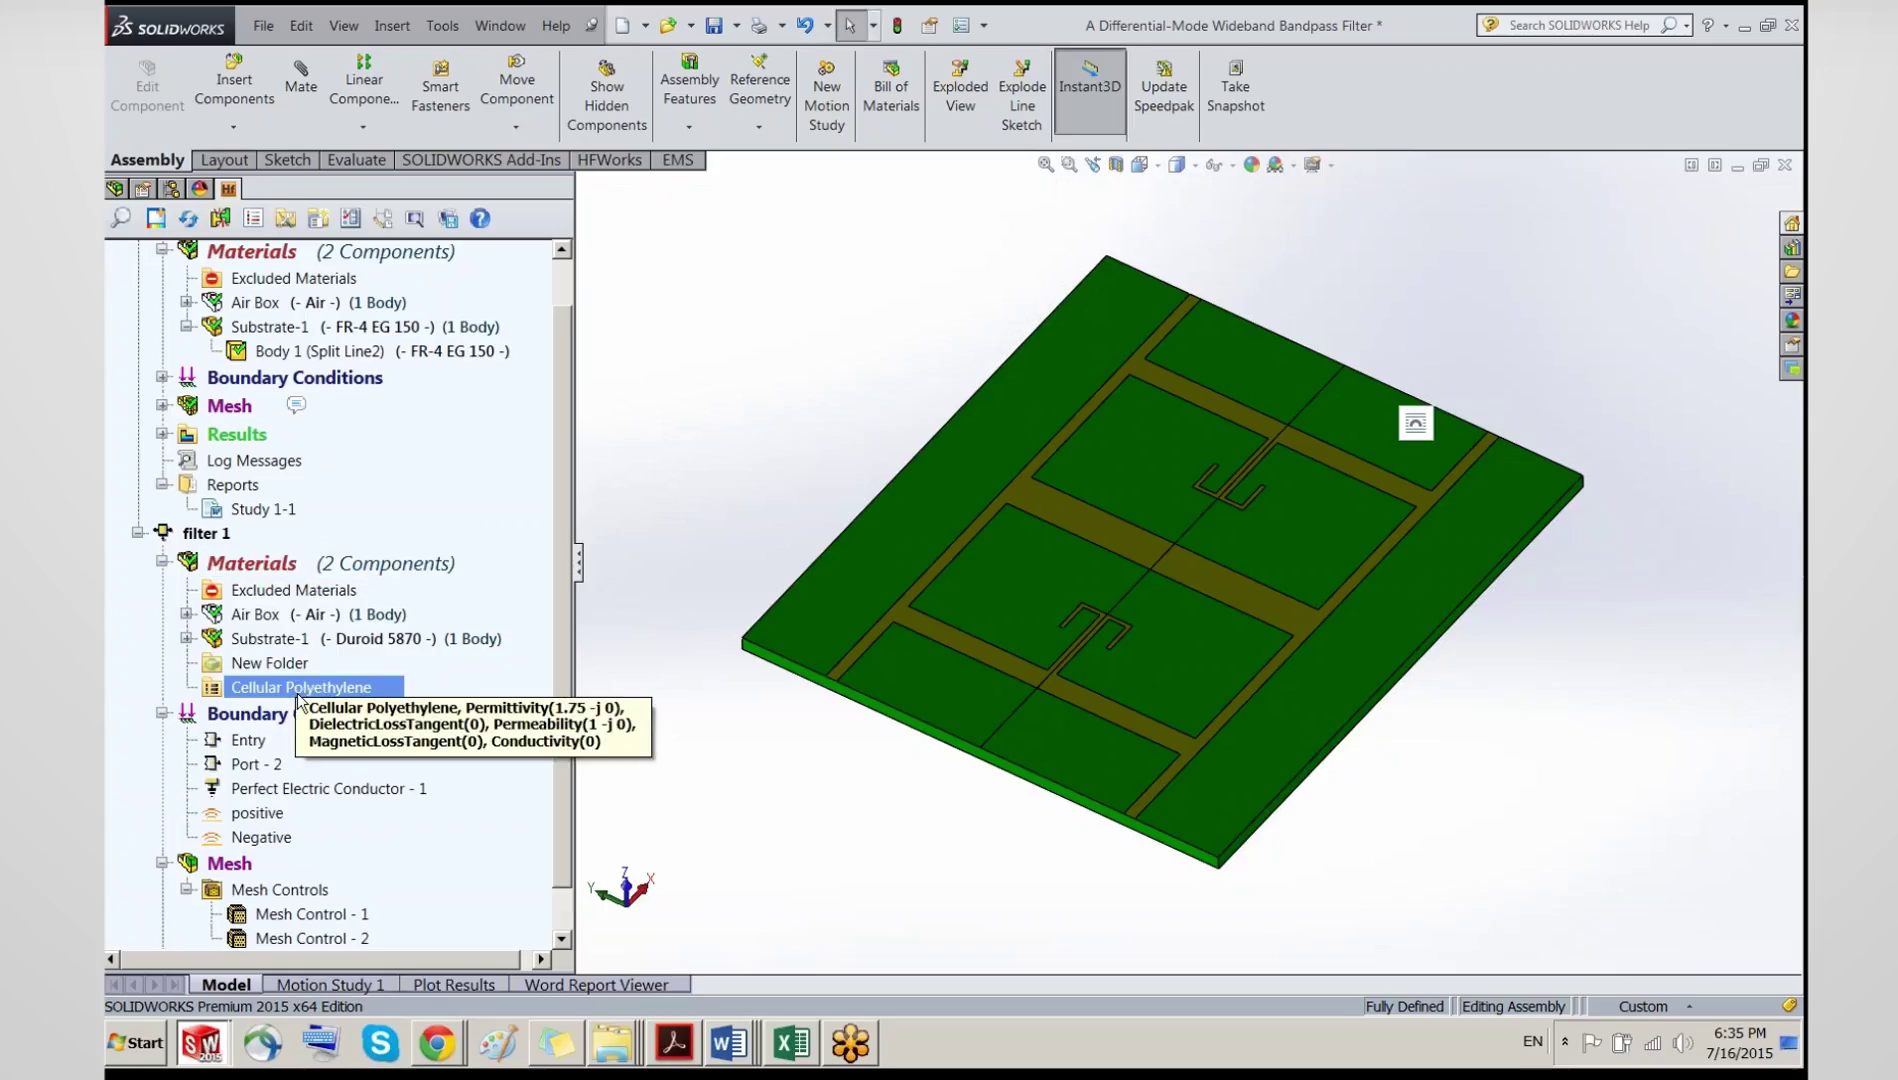
left_click(300, 638)
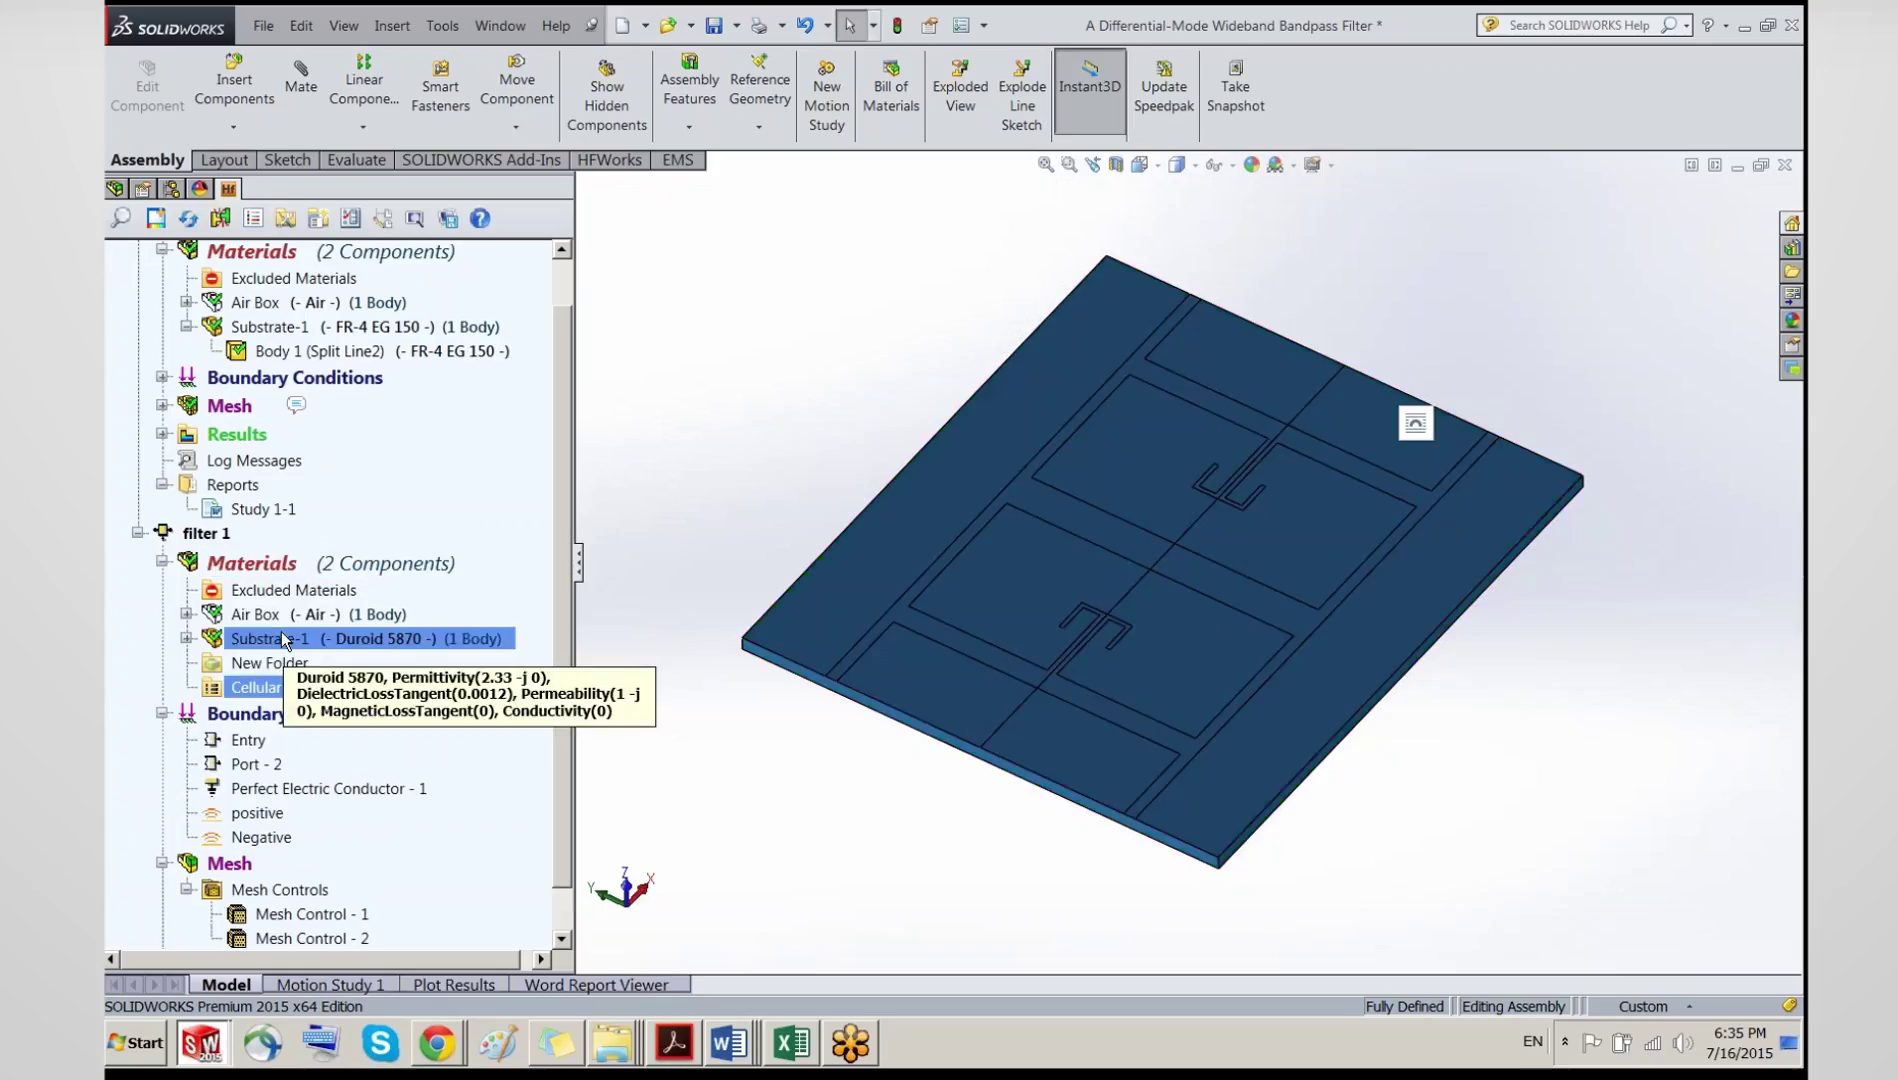
left_click_drag(279, 688, 280, 689)
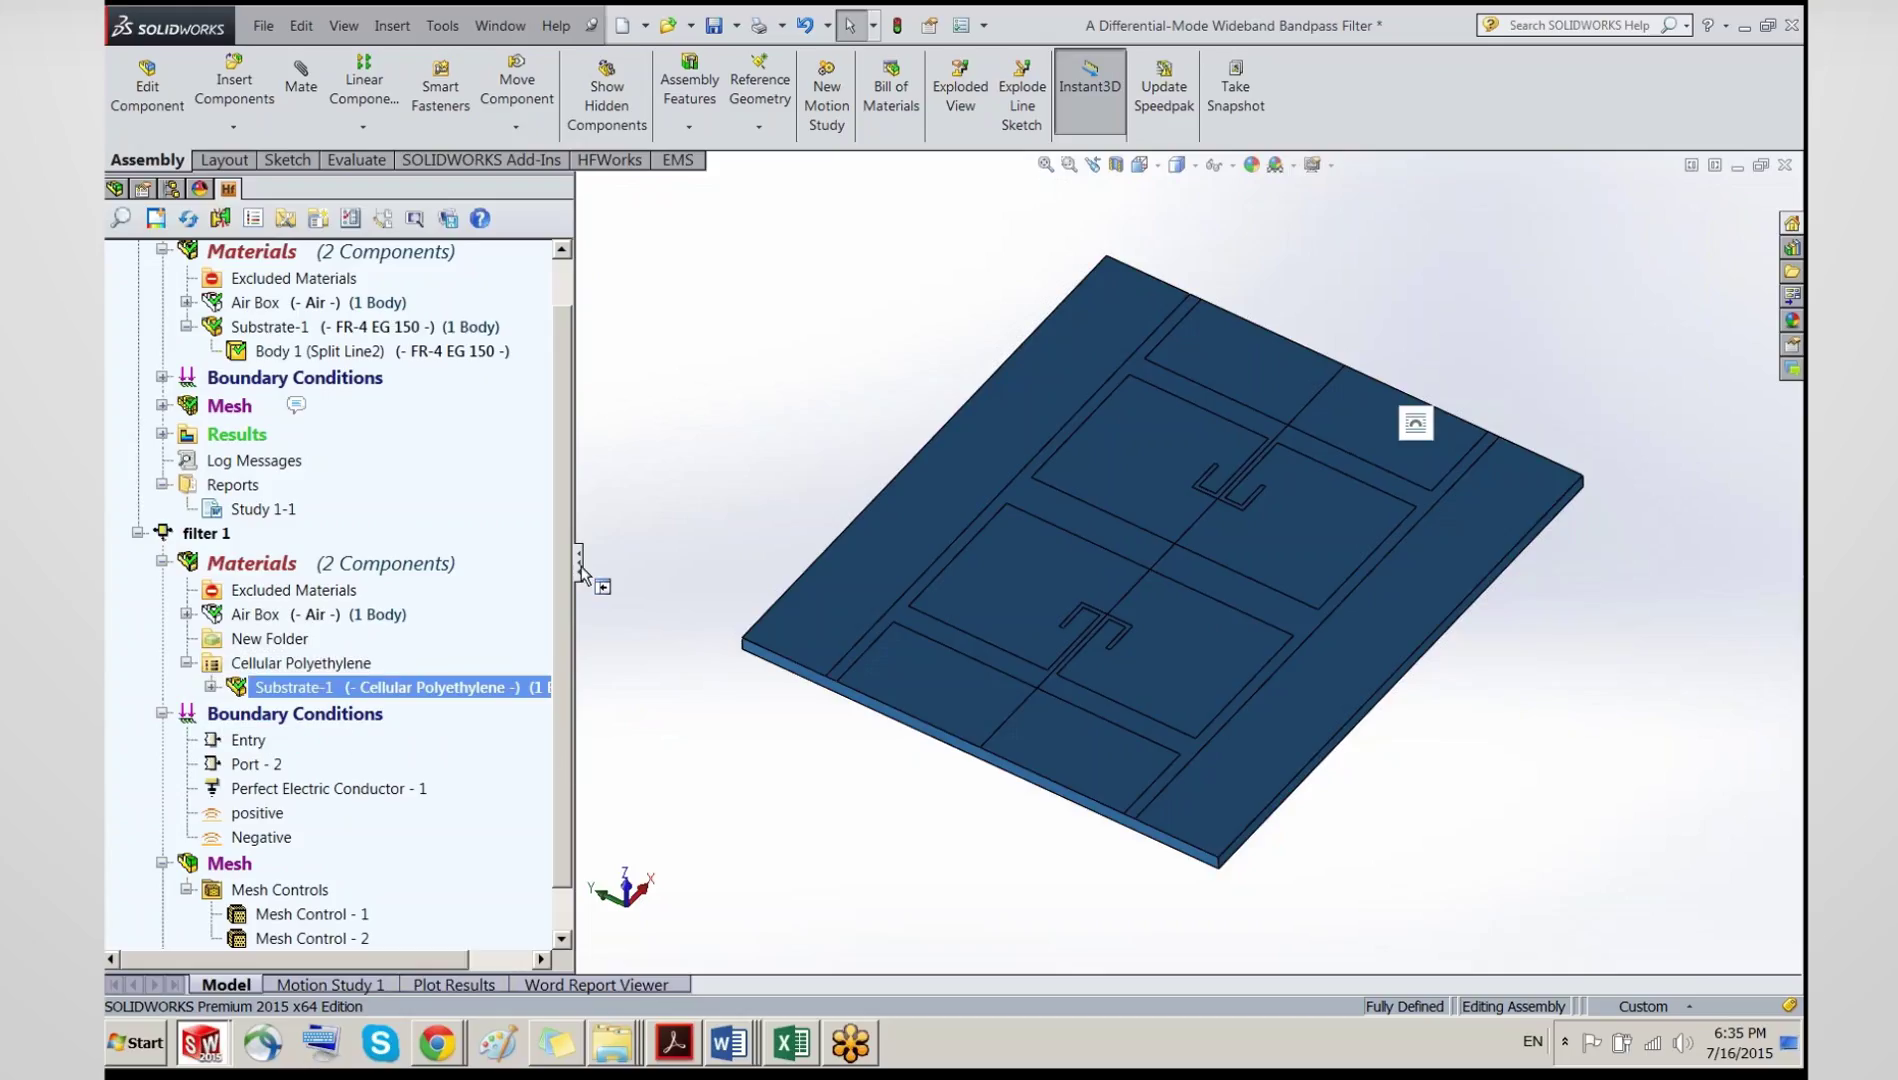
left_click_drag(578, 564, 658, 564)
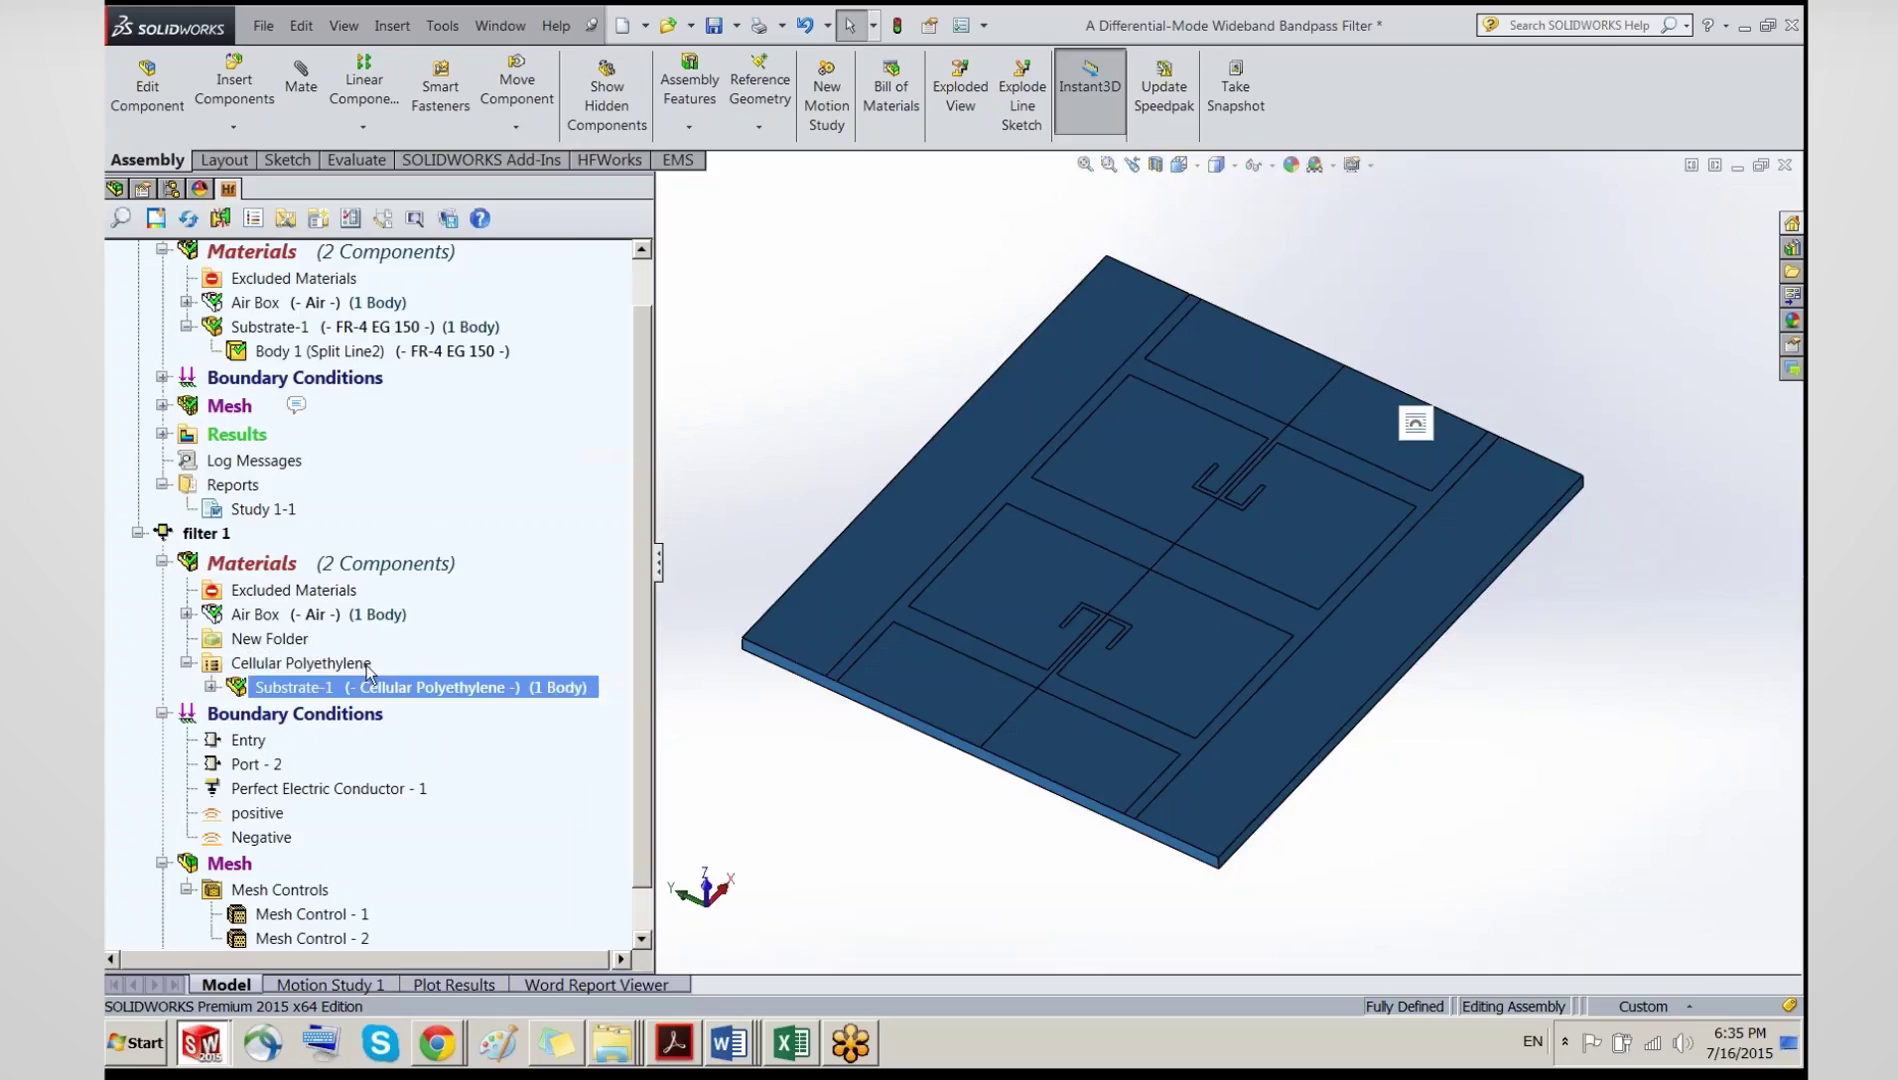
left_click(262, 614)
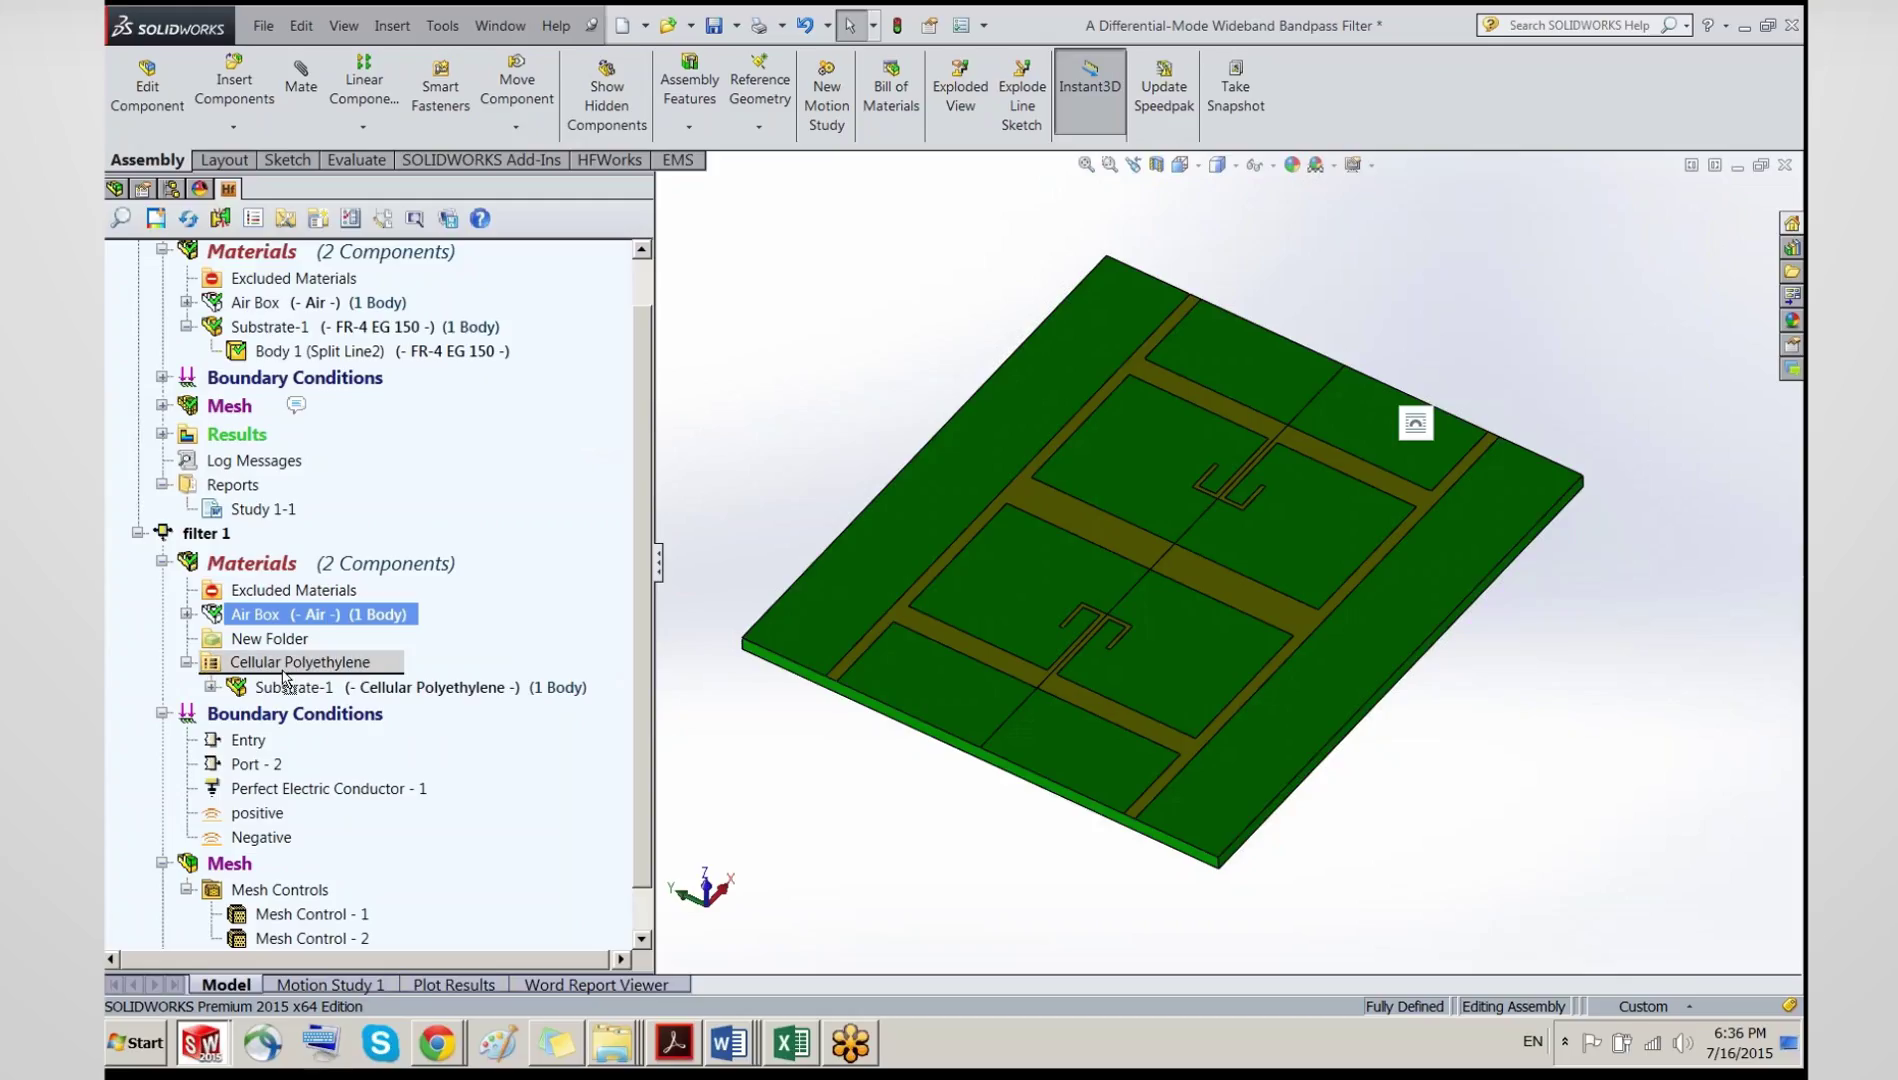
left_click_drag(285, 676, 282, 682)
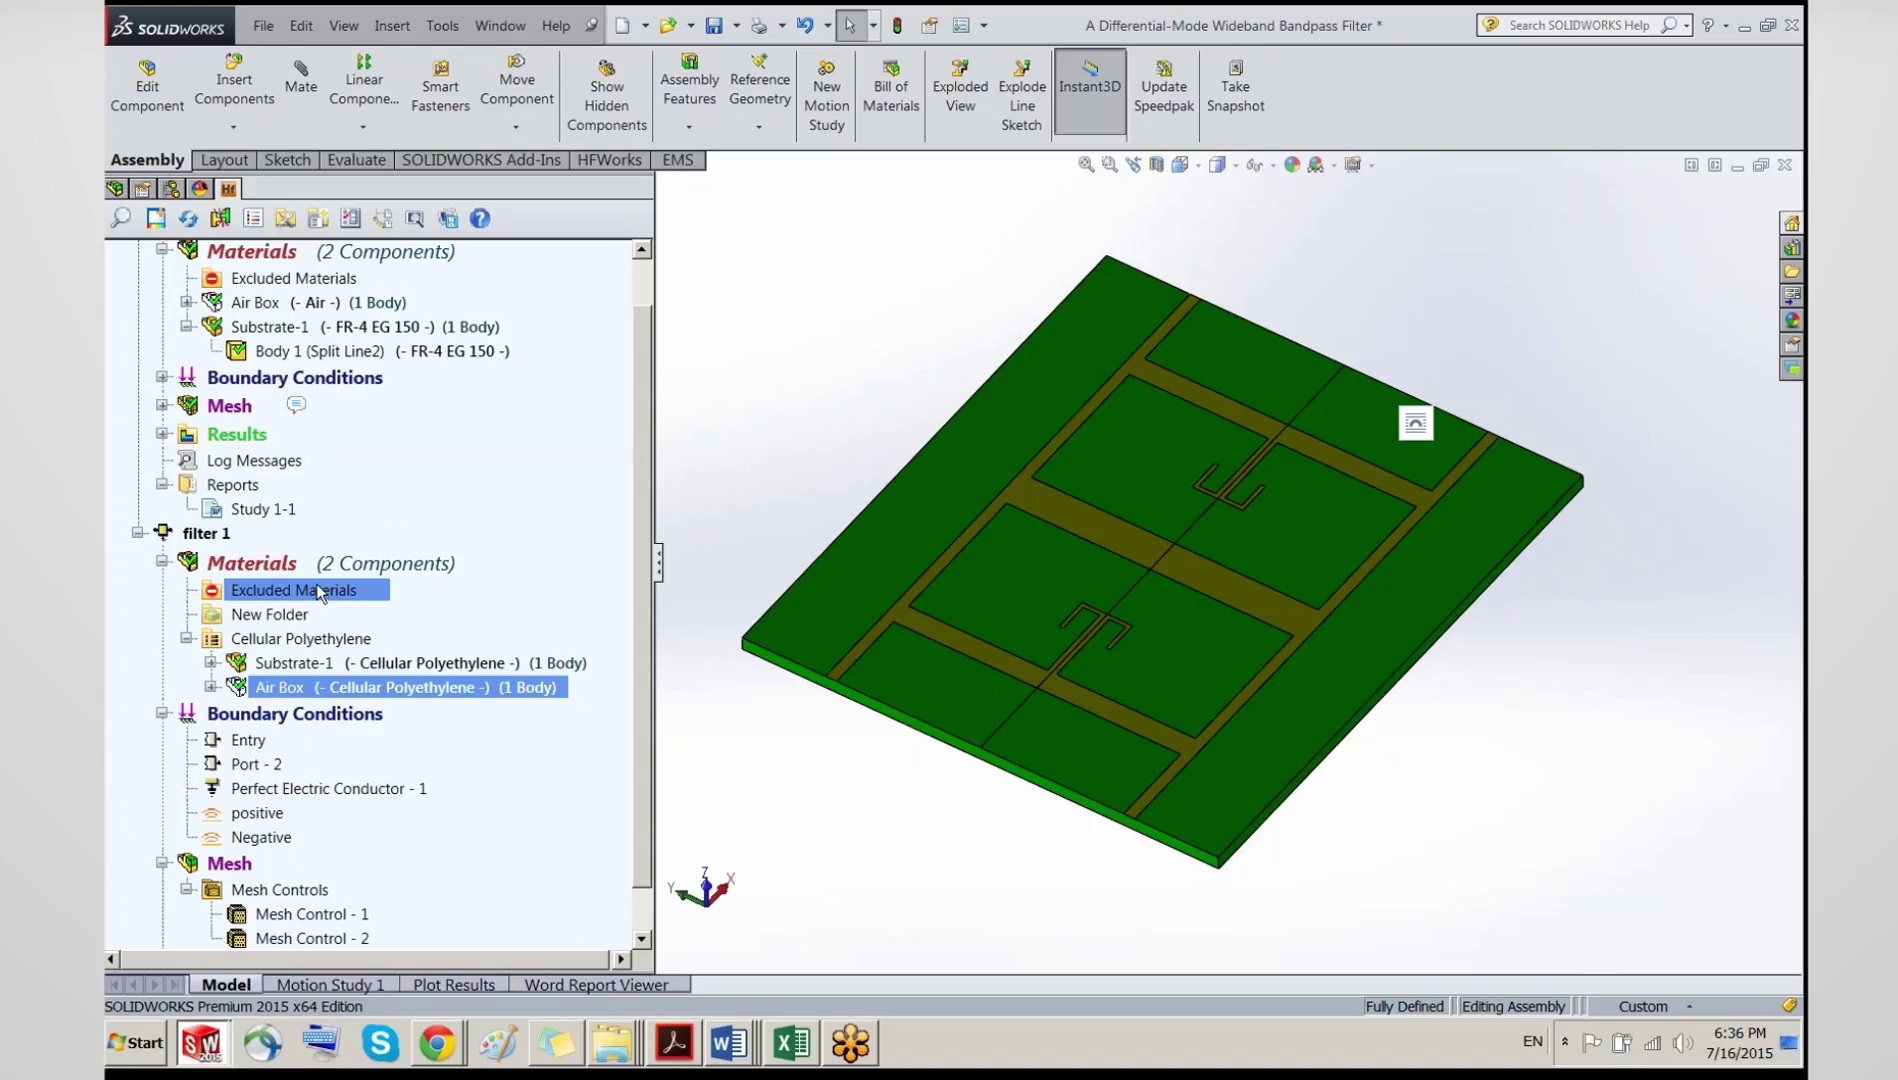
Step: Take Substrate-1 out of filter 1's Cellular Polyethylene folder to clear its material, and move it back into the folder
left_click(290, 664, "ctrl")
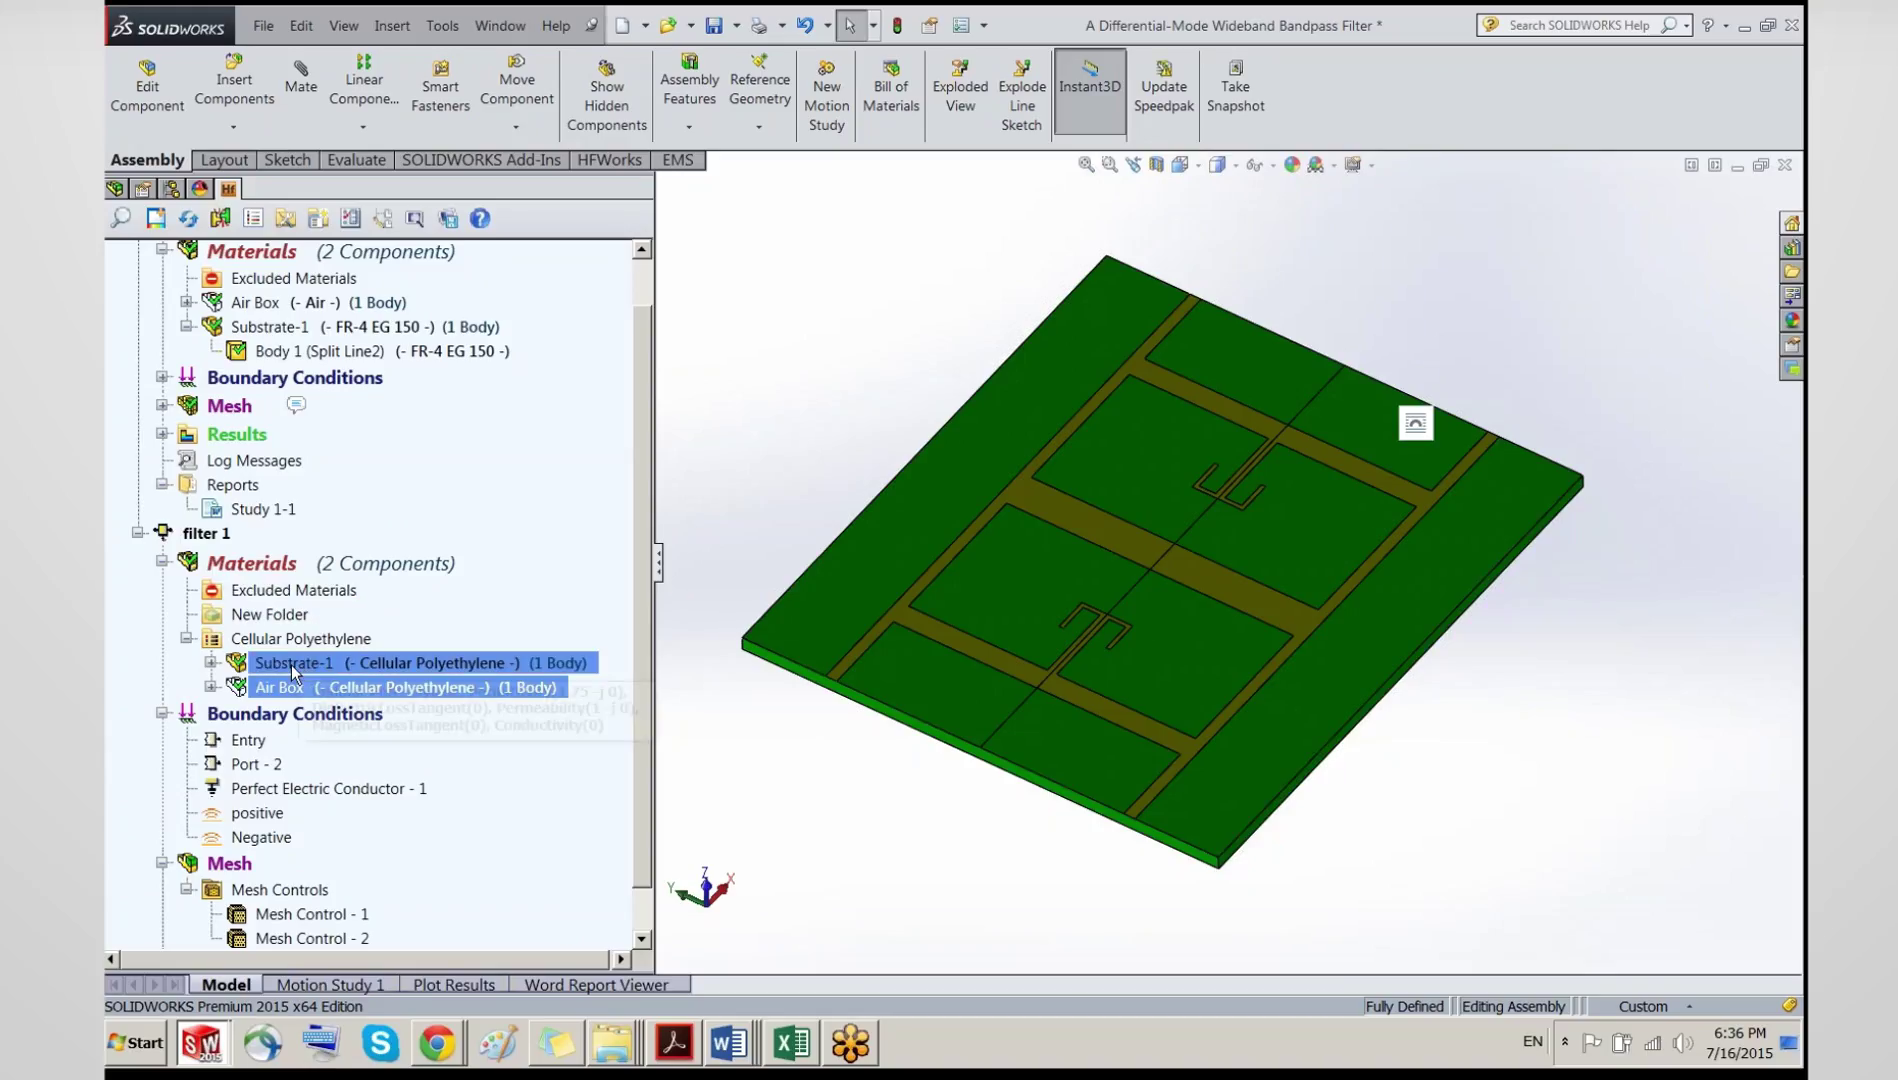
left_click(290, 664)
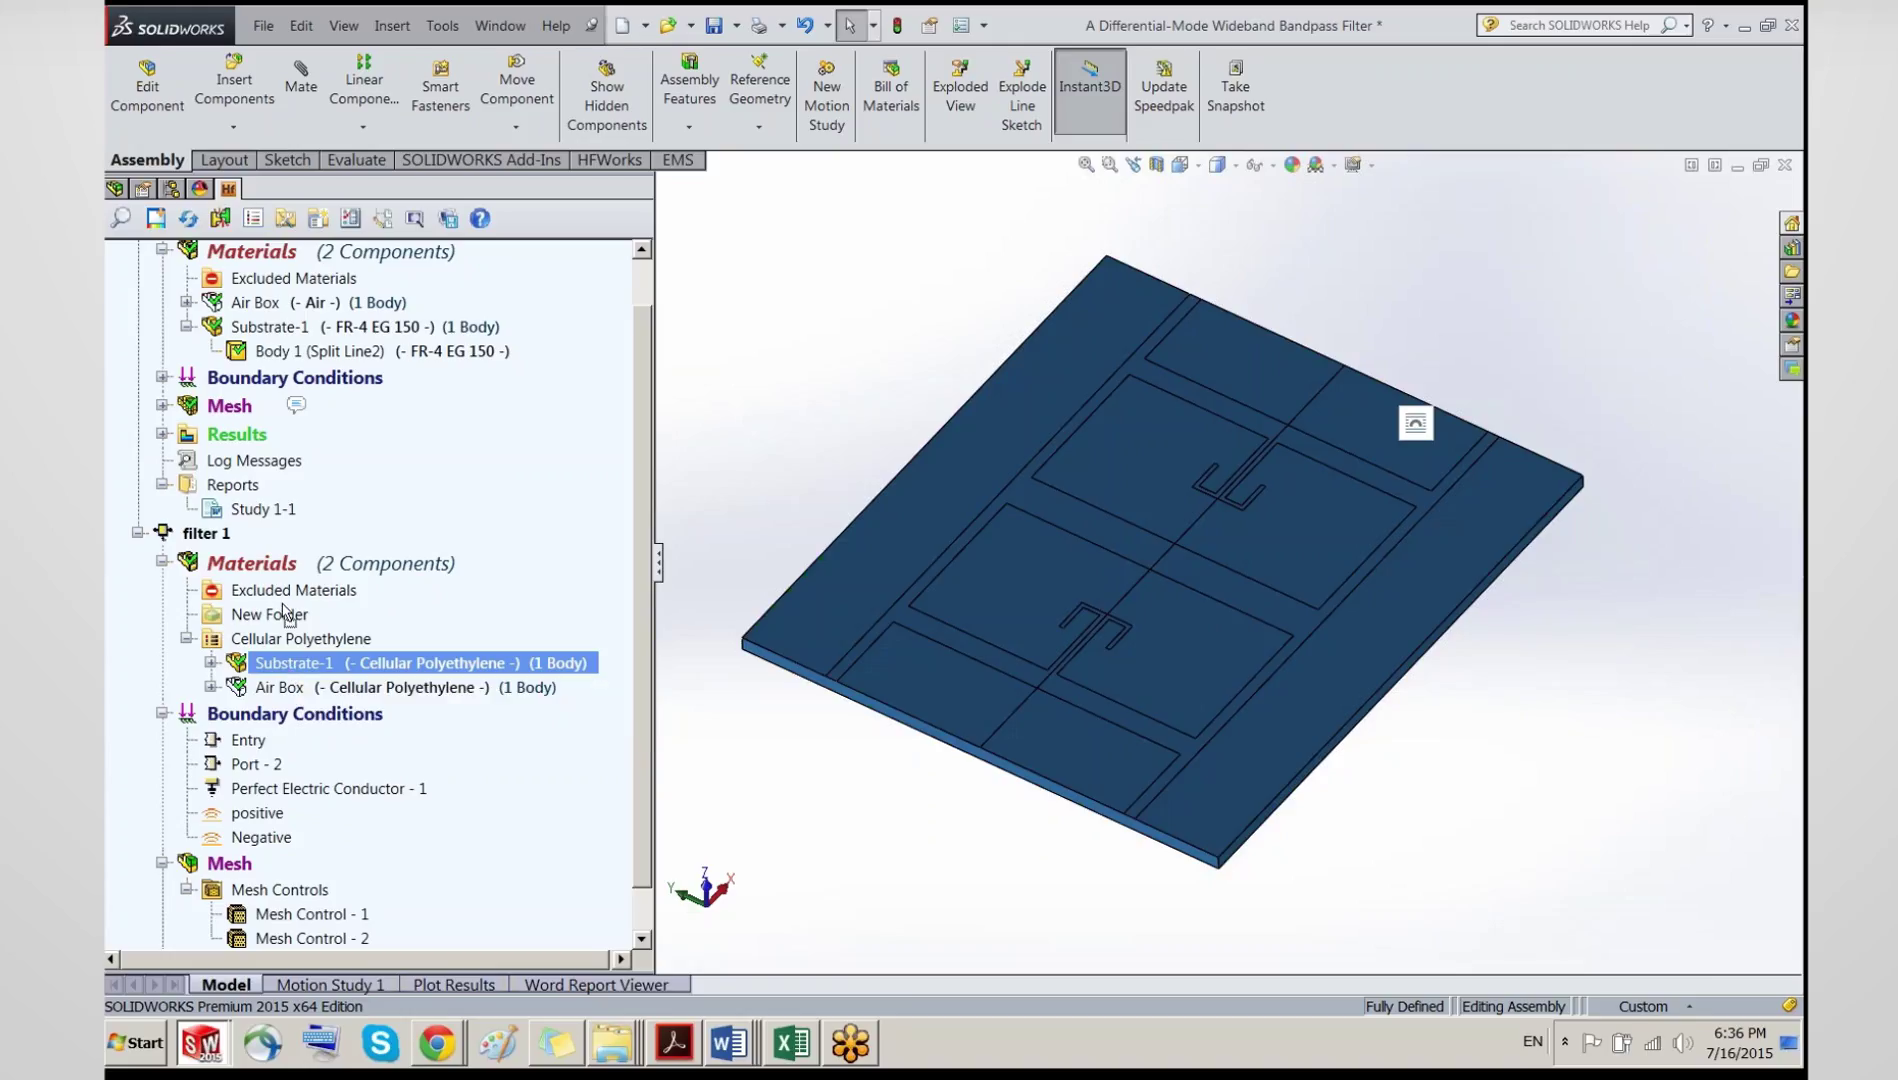
left_click_drag(288, 594, 288, 591)
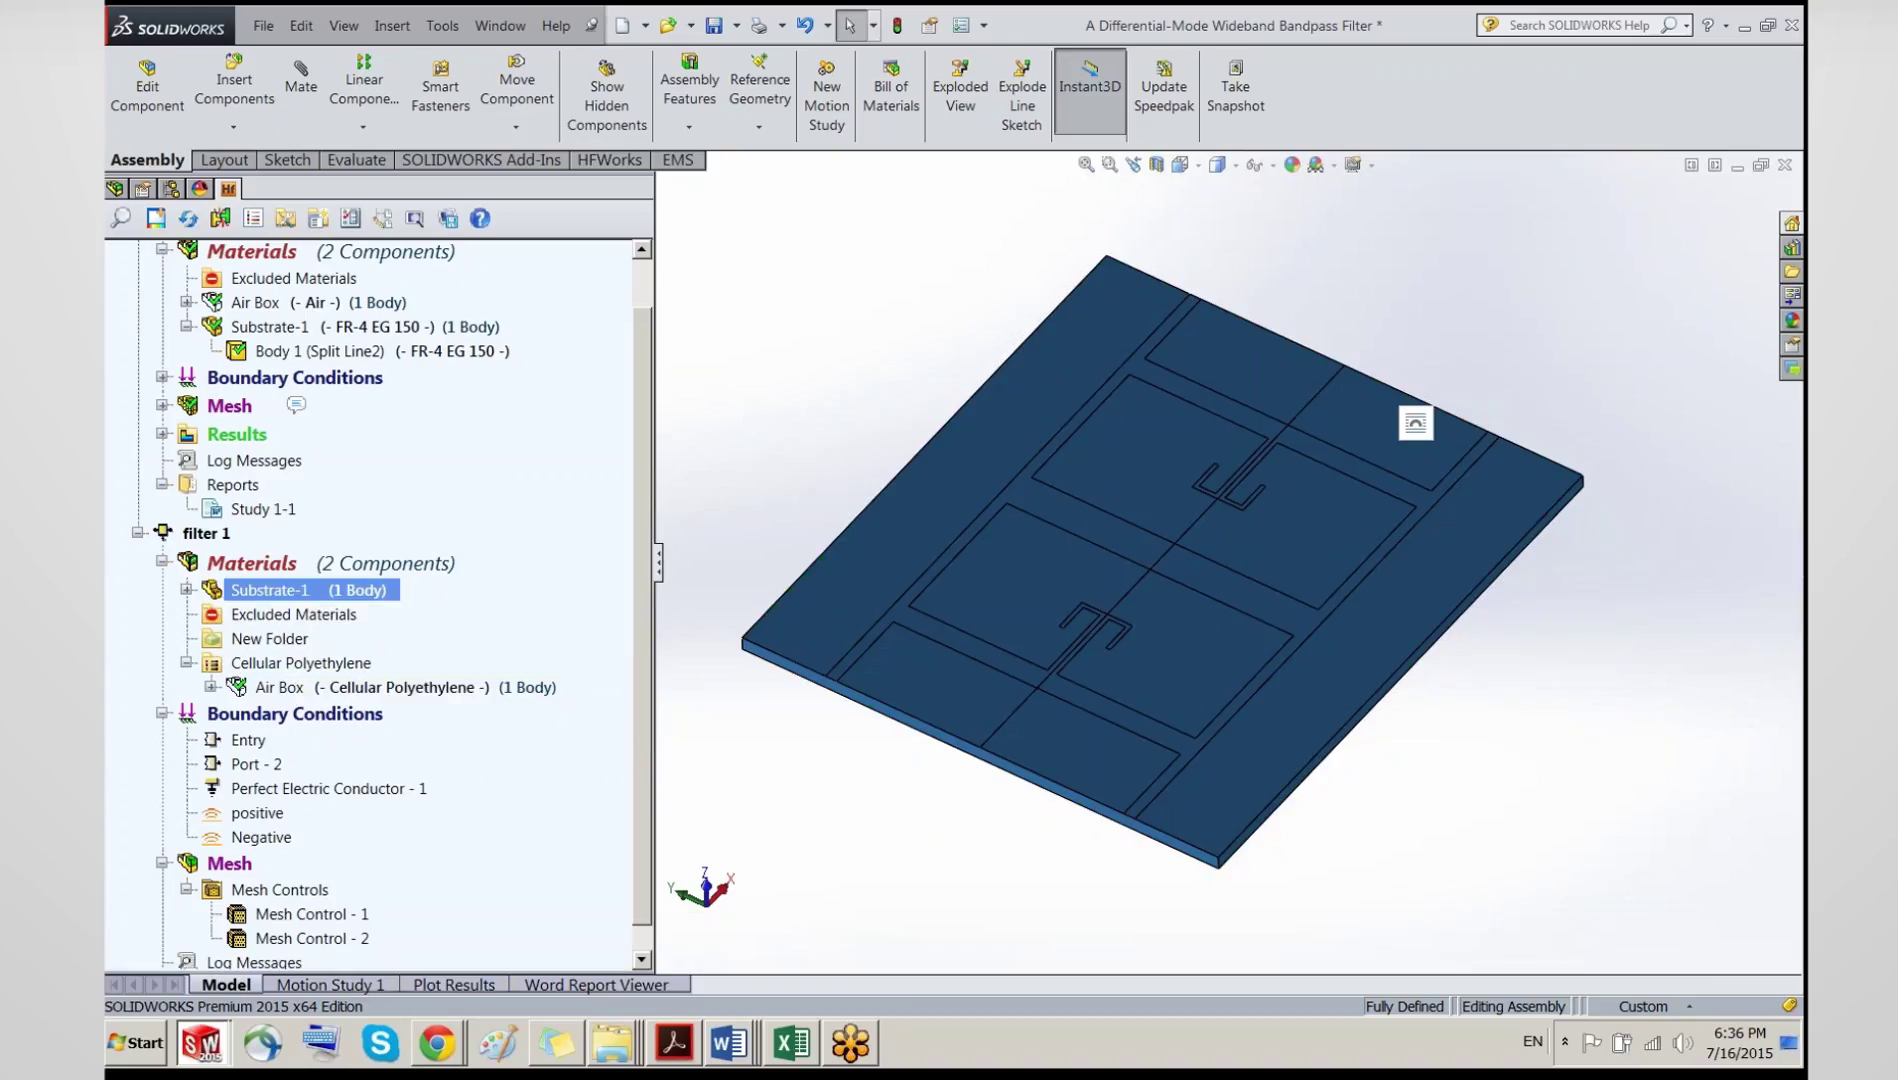
left_click_drag(285, 592, 265, 676)
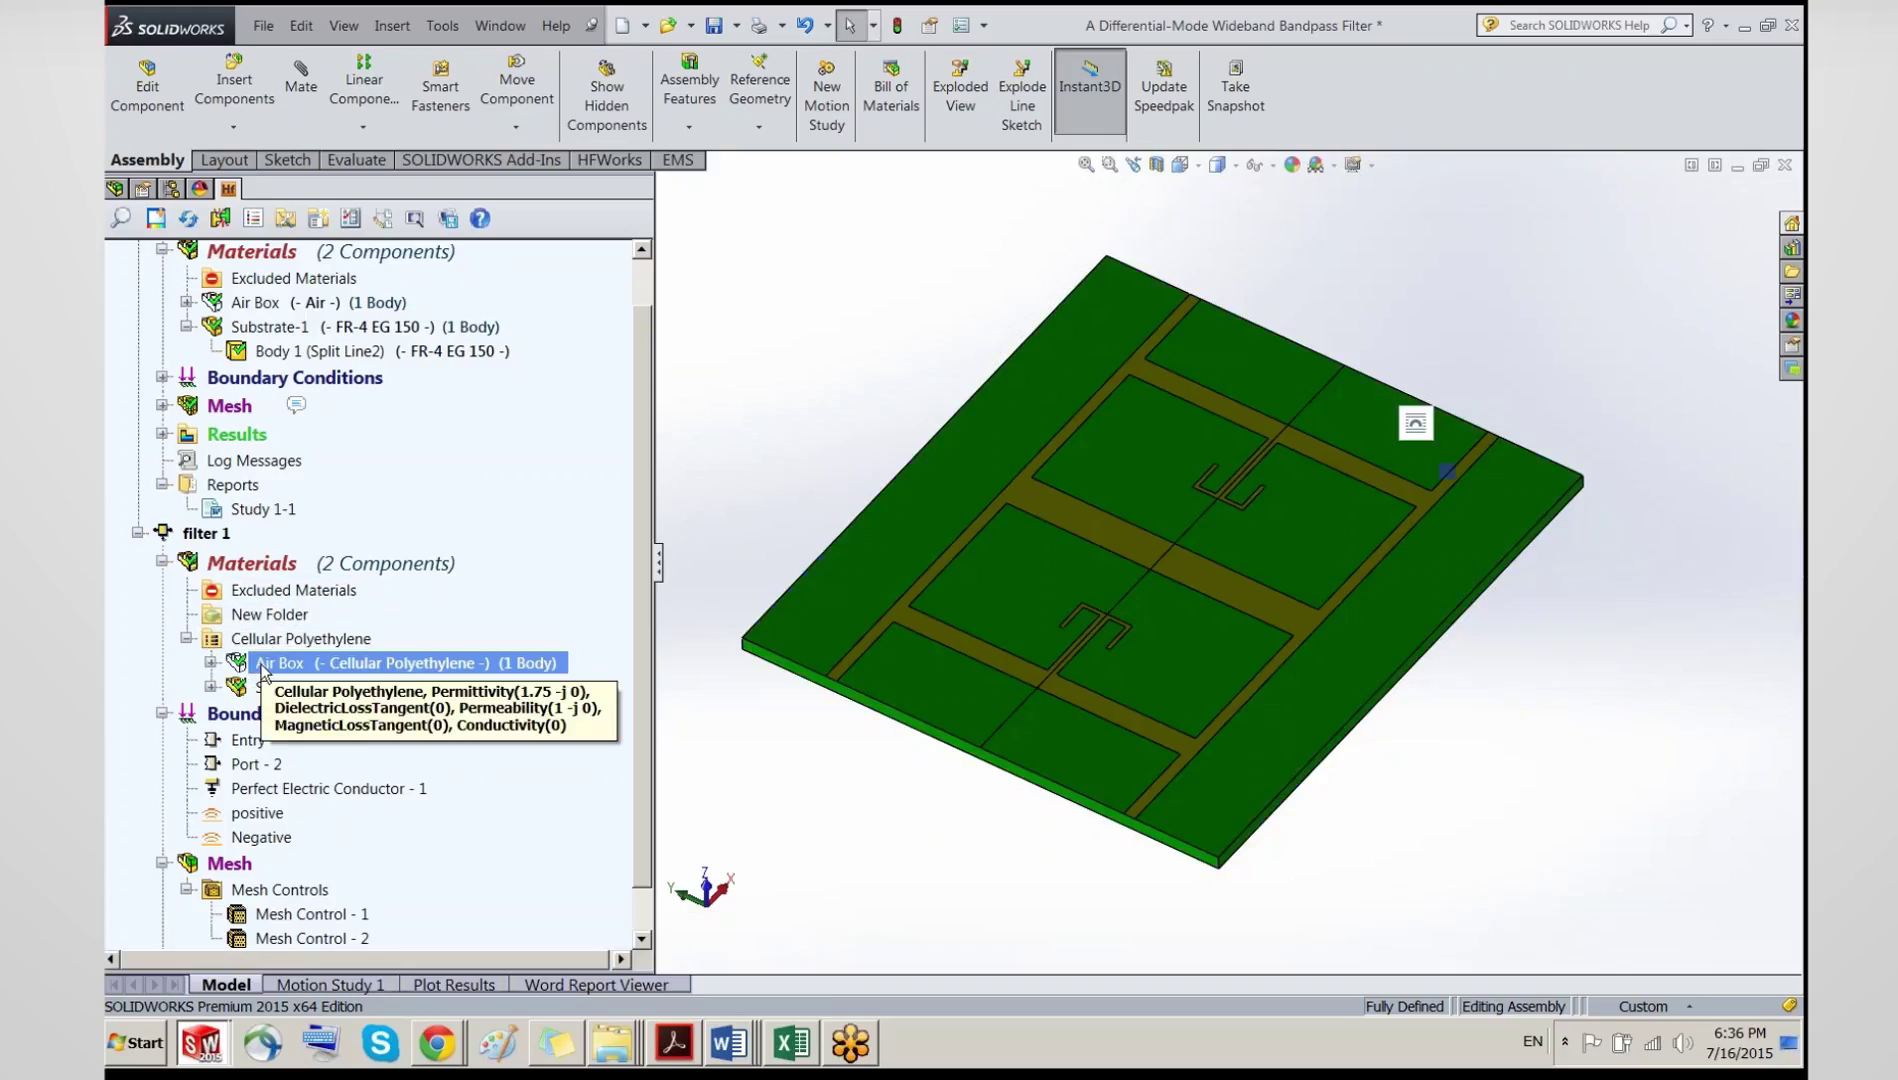
Step: Take Air Box out of the Cellular Polyethylene folder to clear its material, and collapse filter 1's Materials
left_click_drag(266, 598, 266, 599)
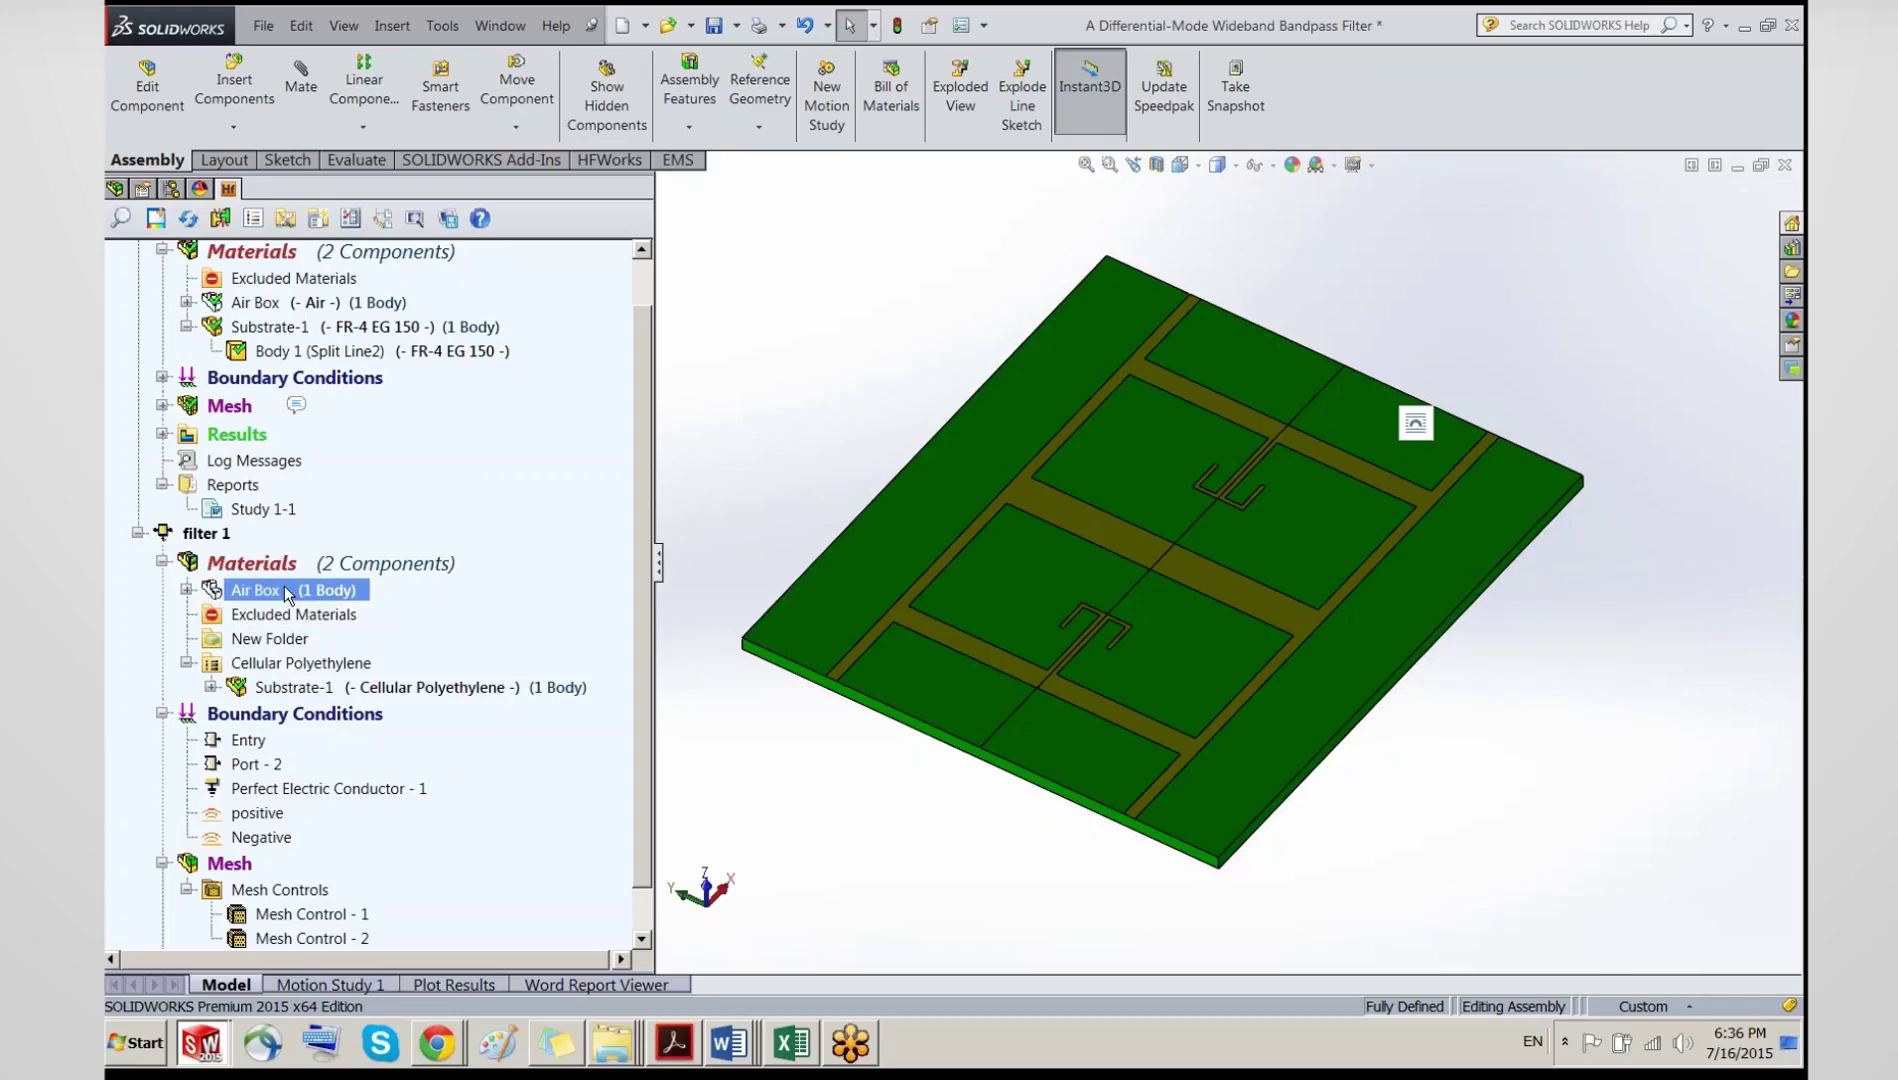
left_click_drag(285, 588, 546, 558)
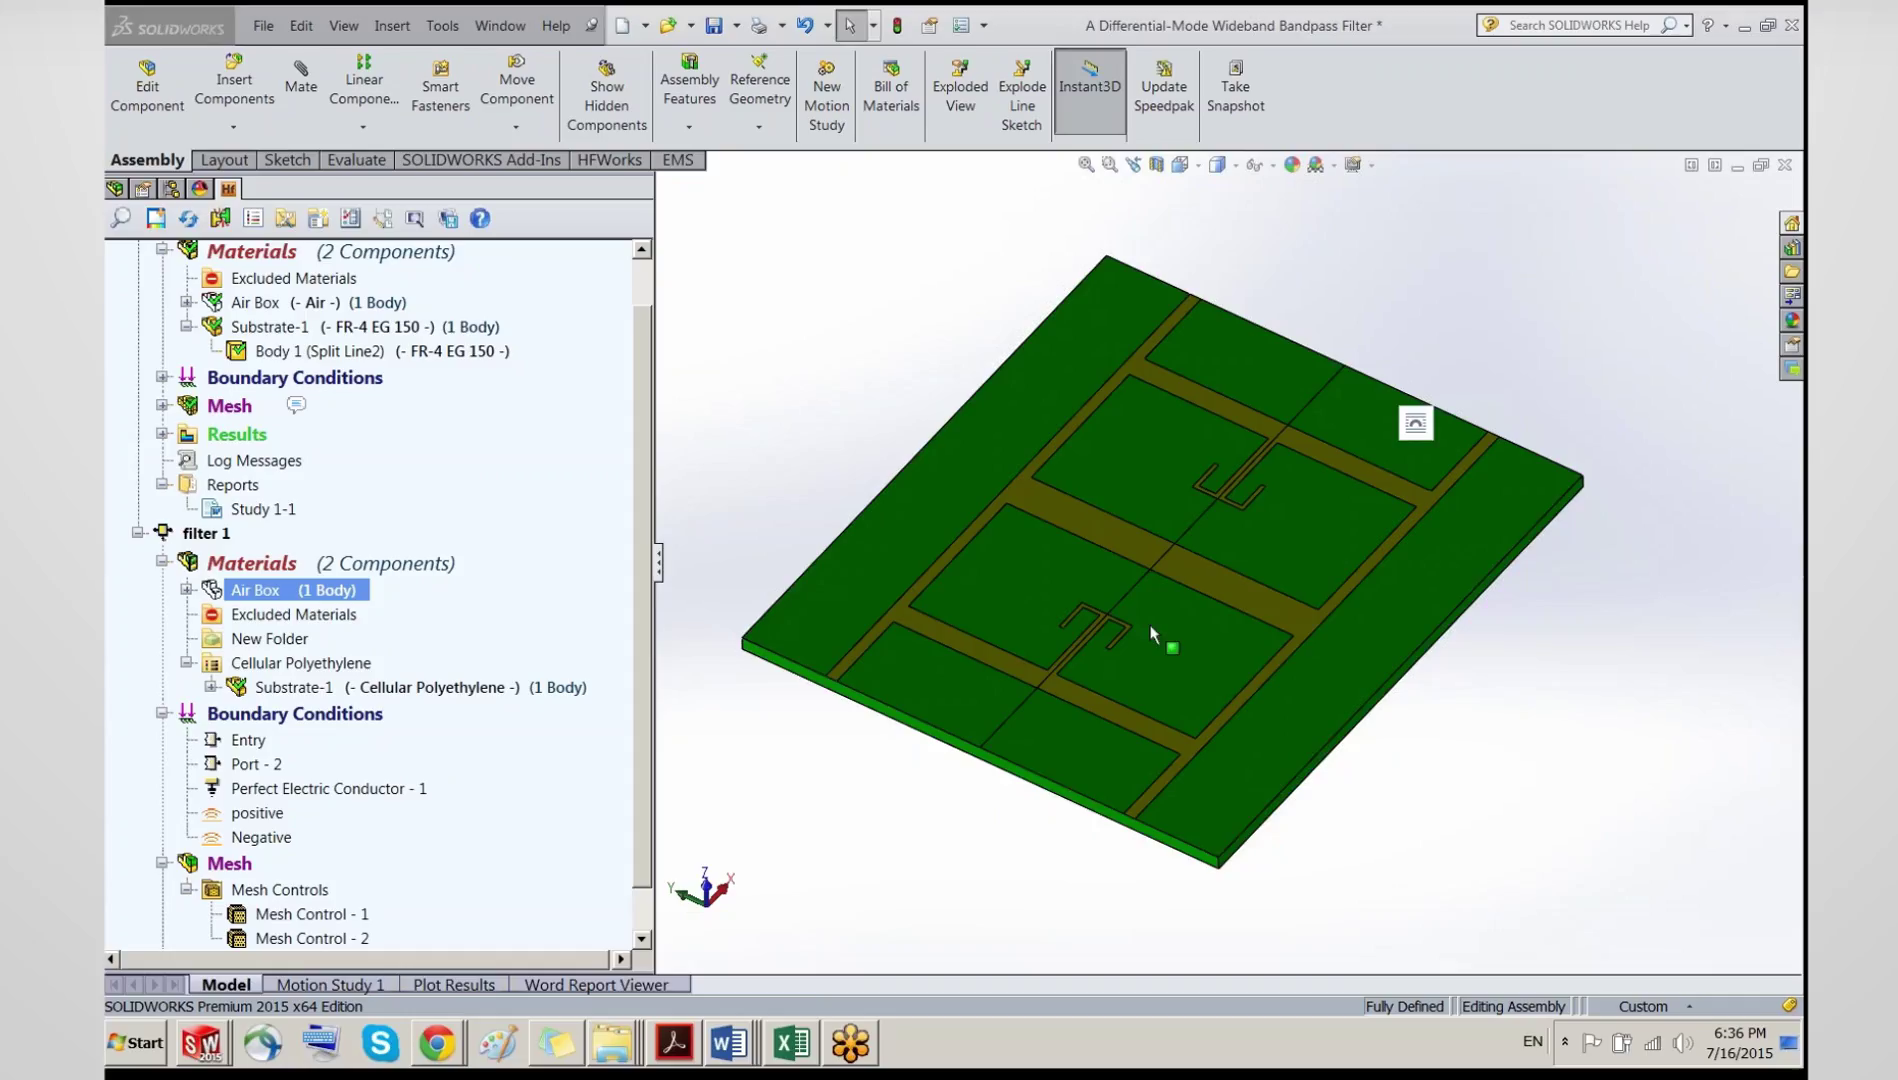
left_click(161, 564)
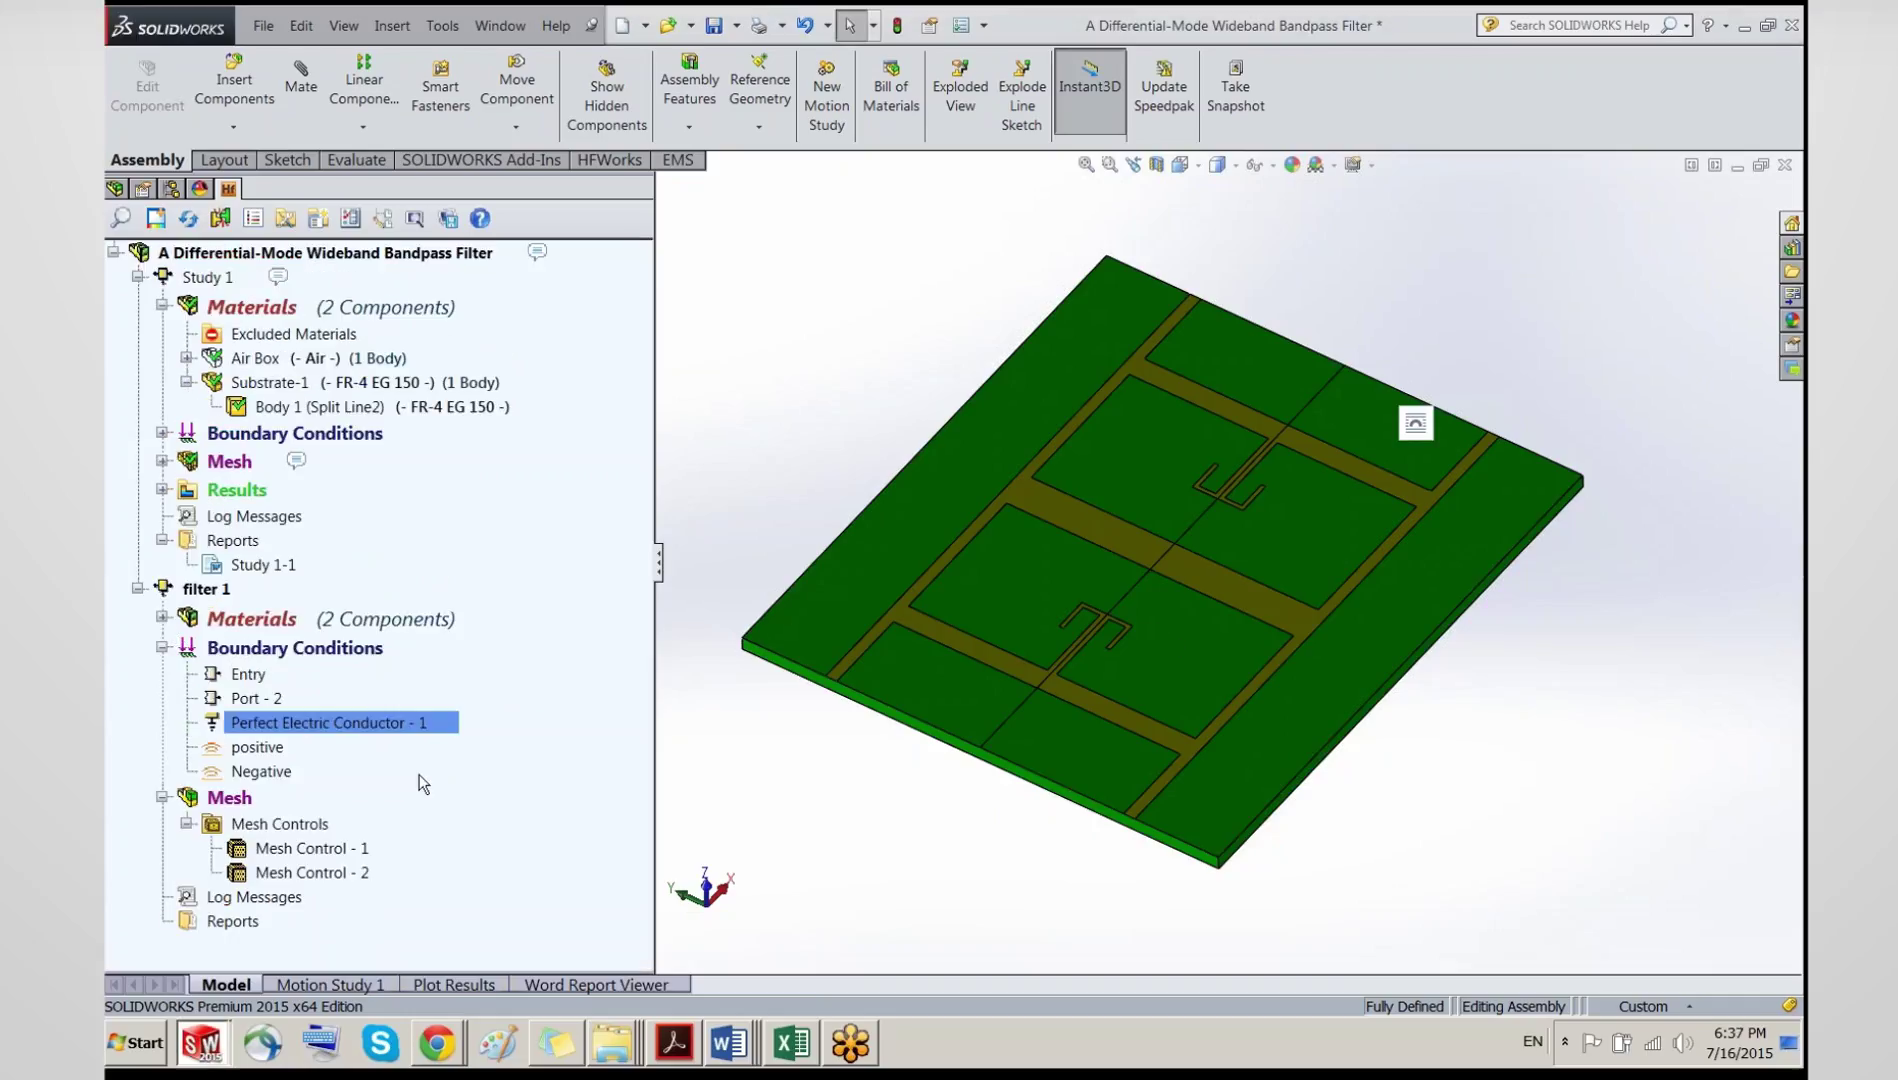
Step: Switch to Study 1, expand its Mesh branch and show the mesh on the model
left_click(284, 824)
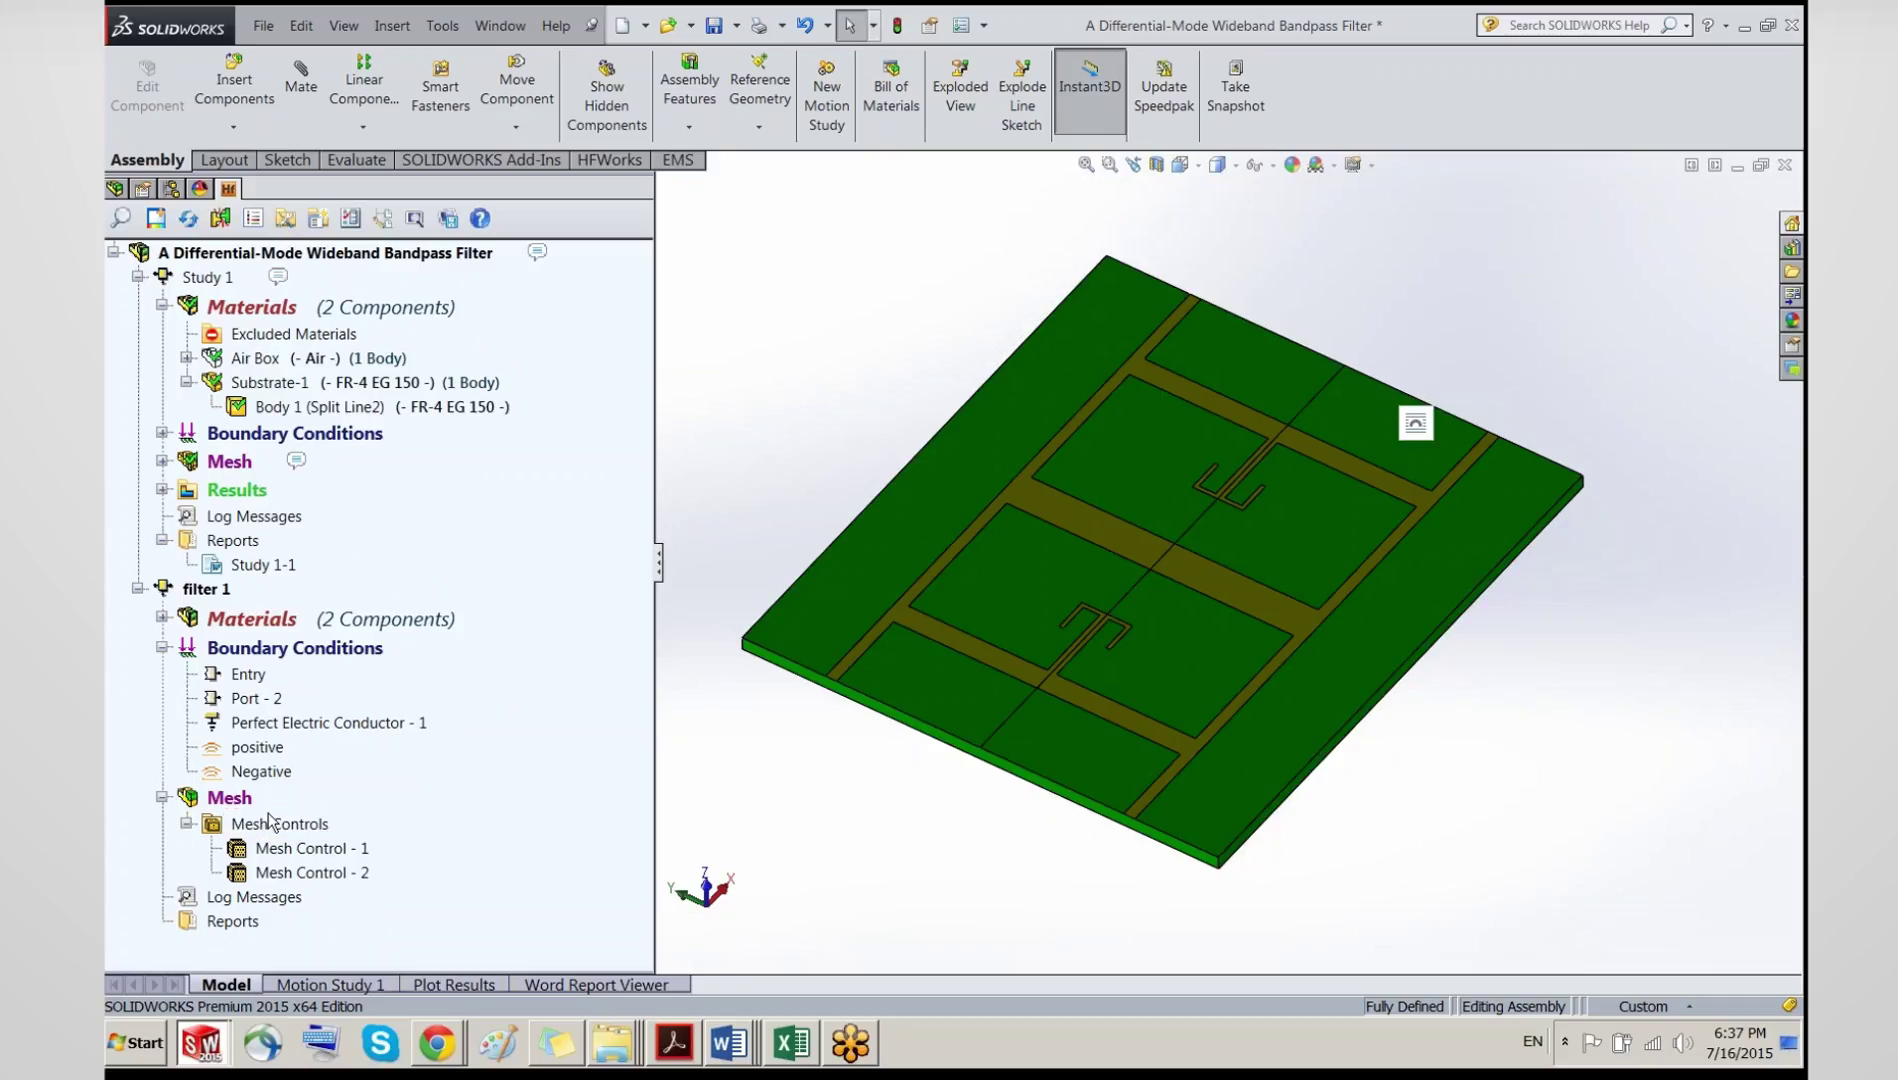
left_click(248, 808)
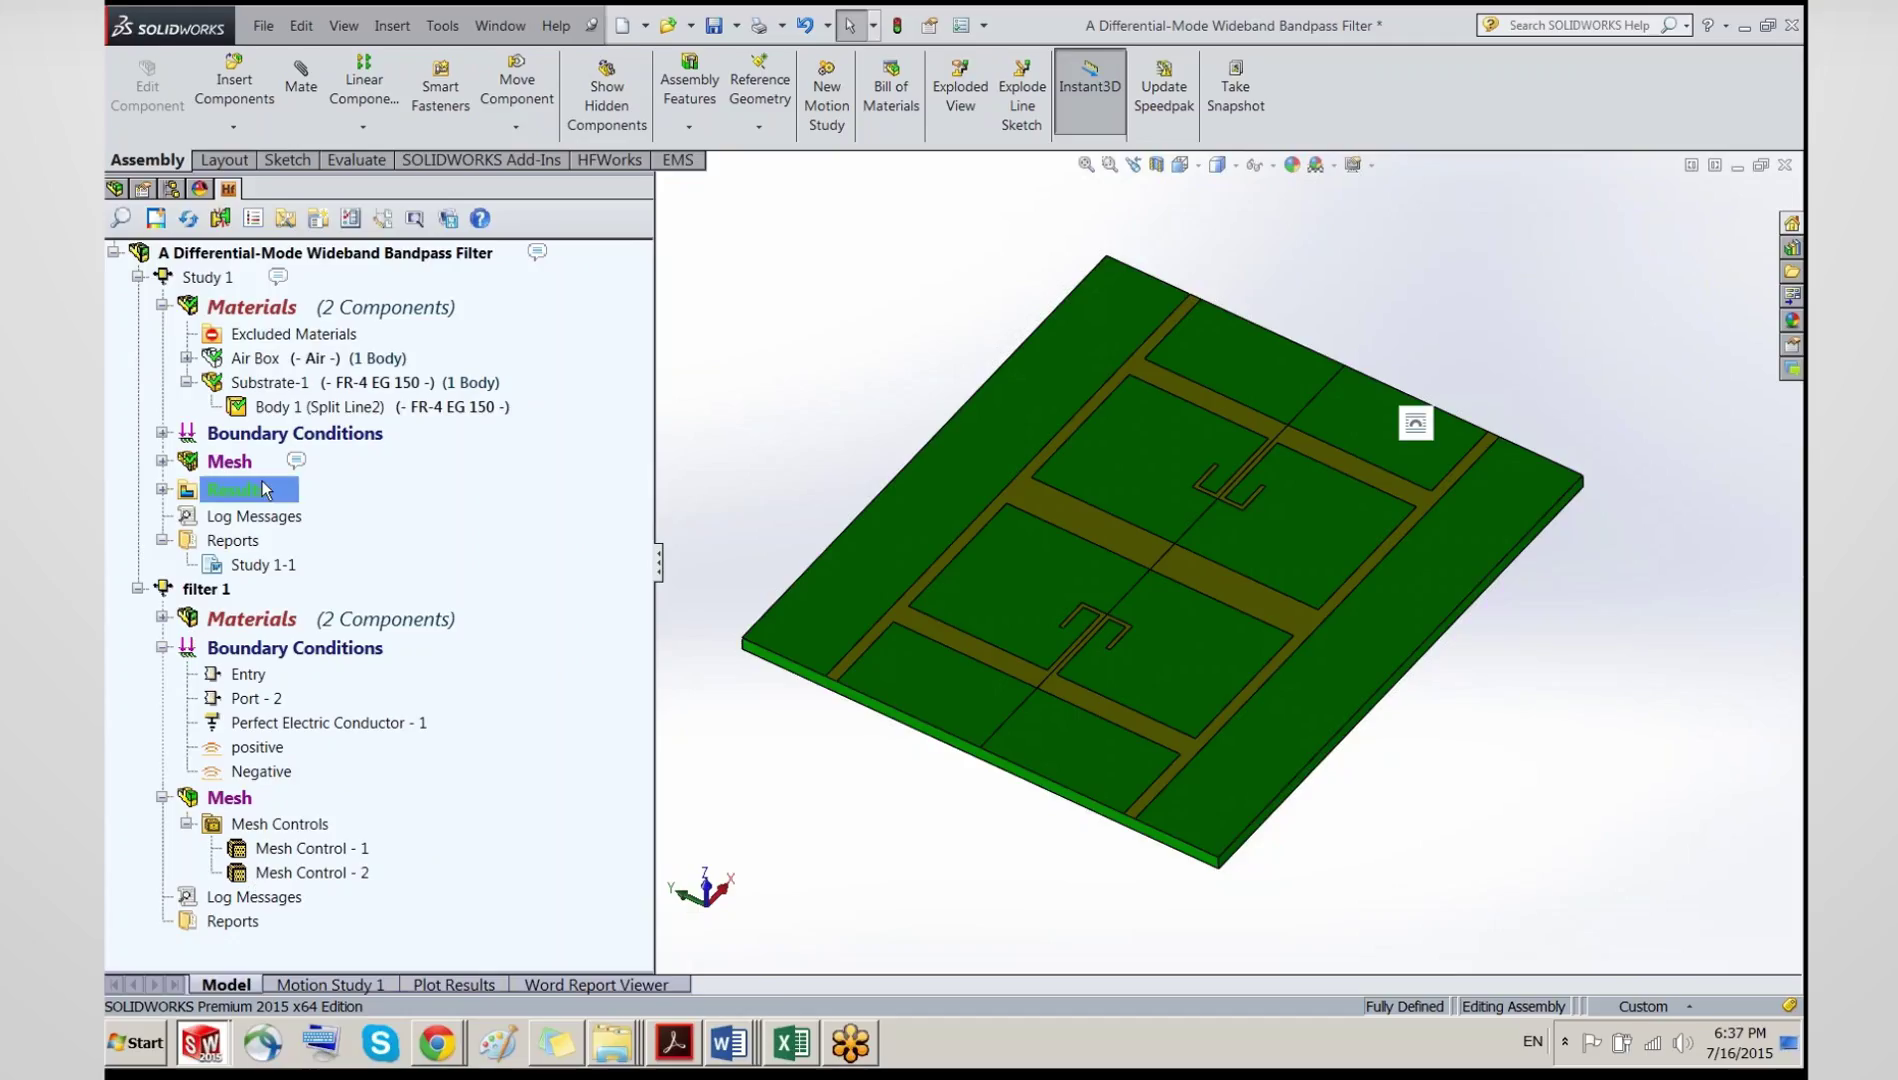
left_click(216, 462)
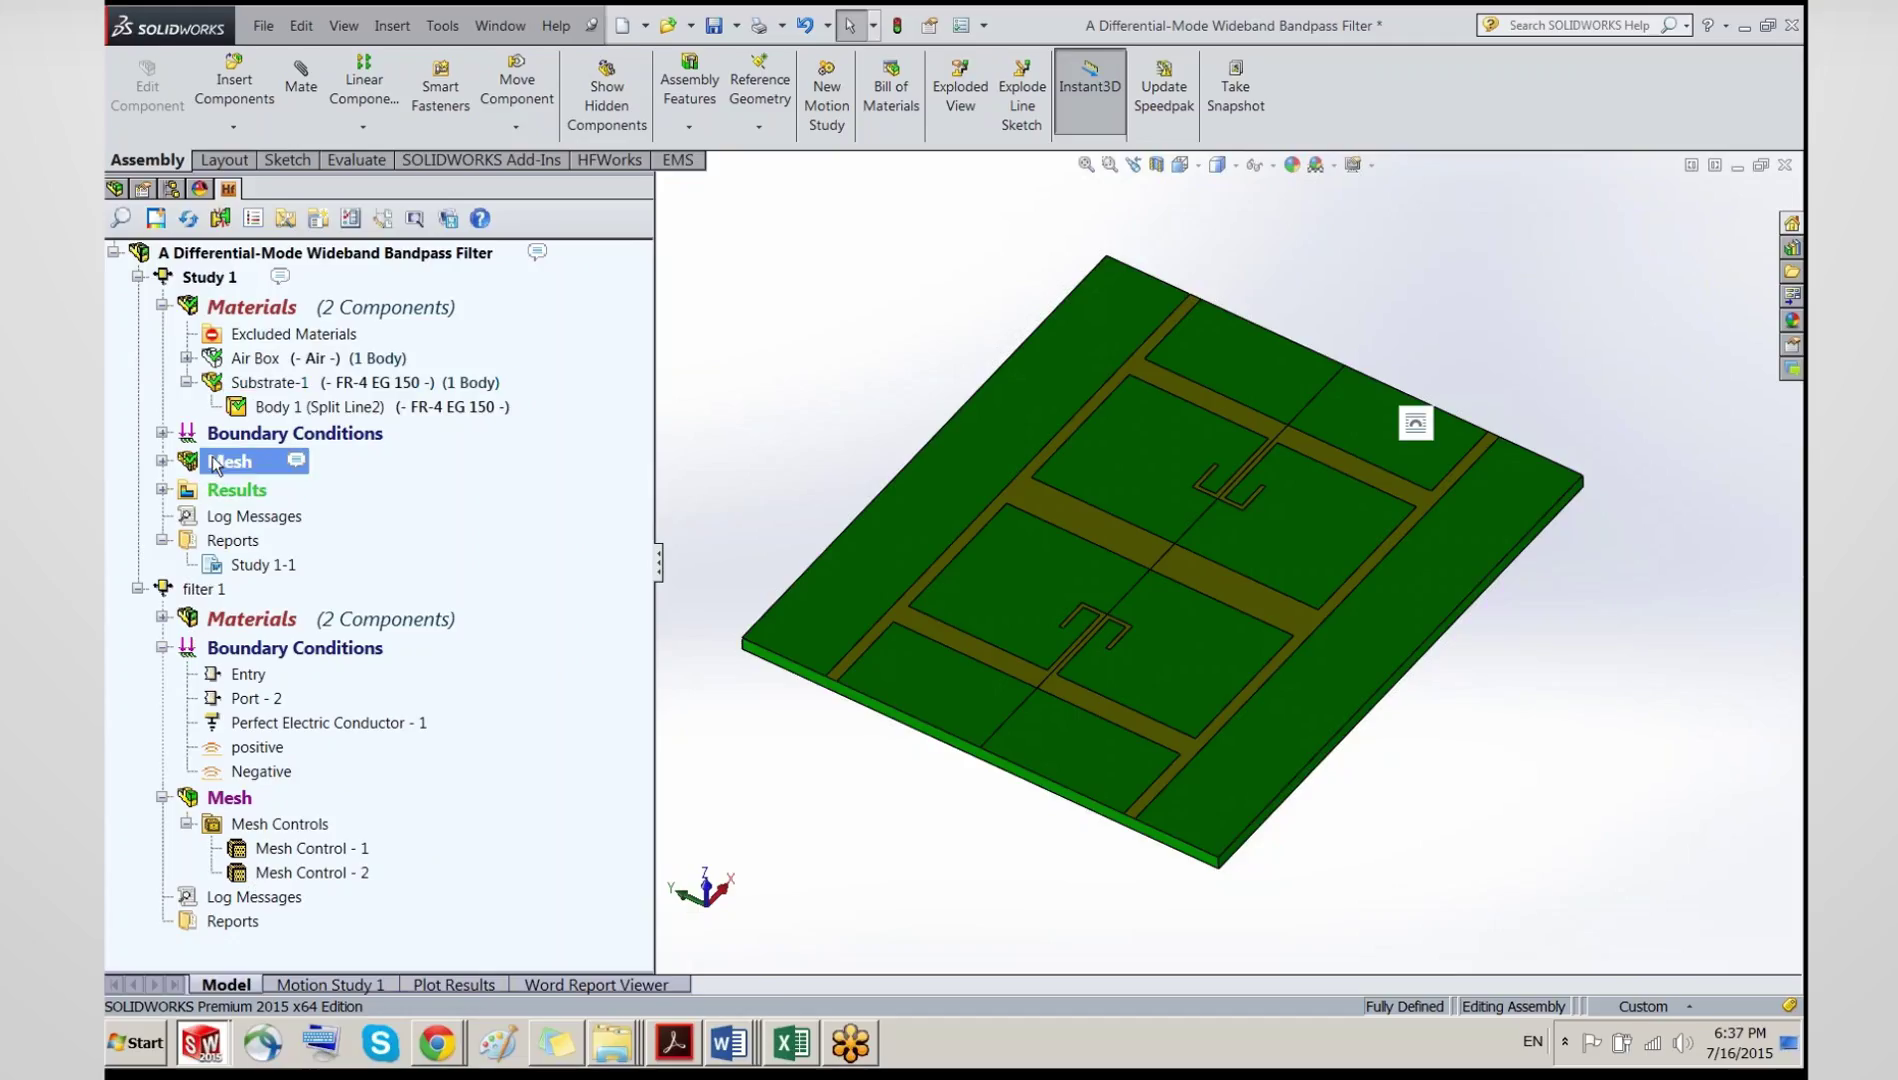
right_click(216, 462)
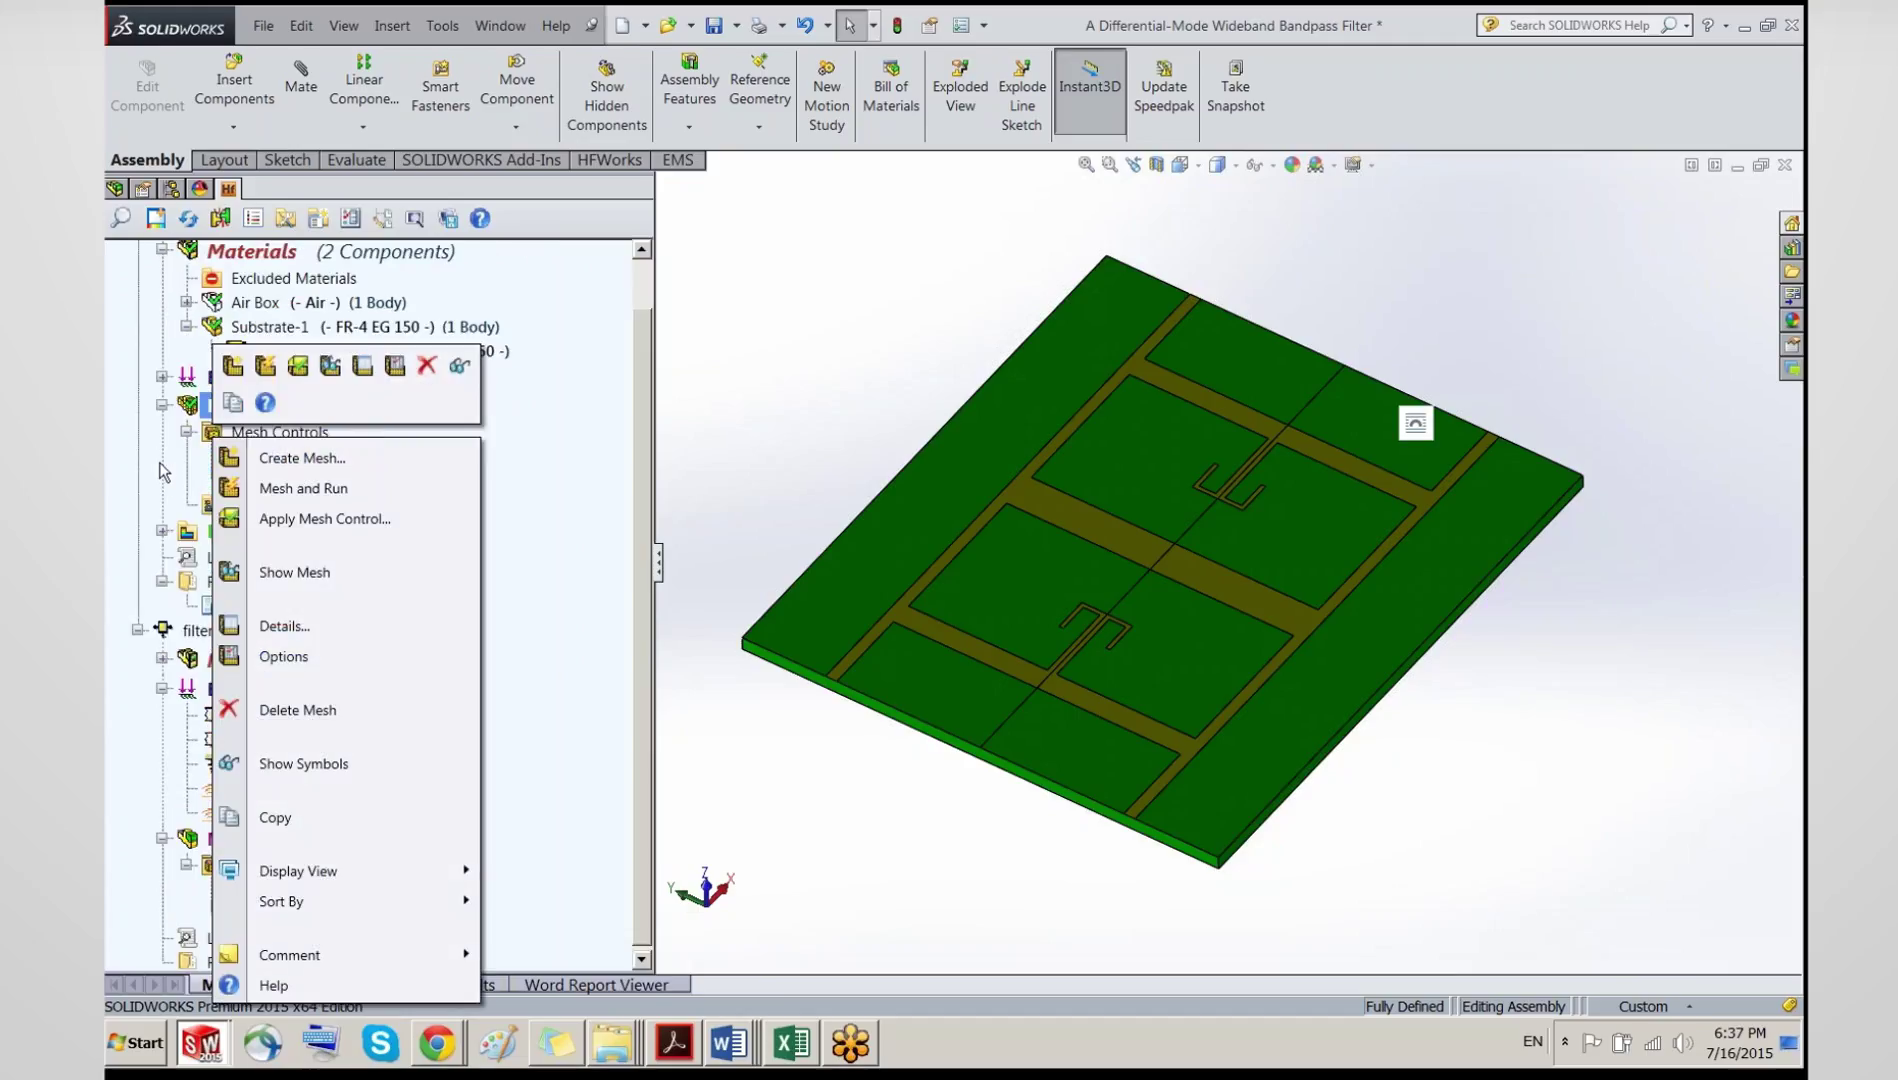
left_click(233, 412)
right_click(233, 412)
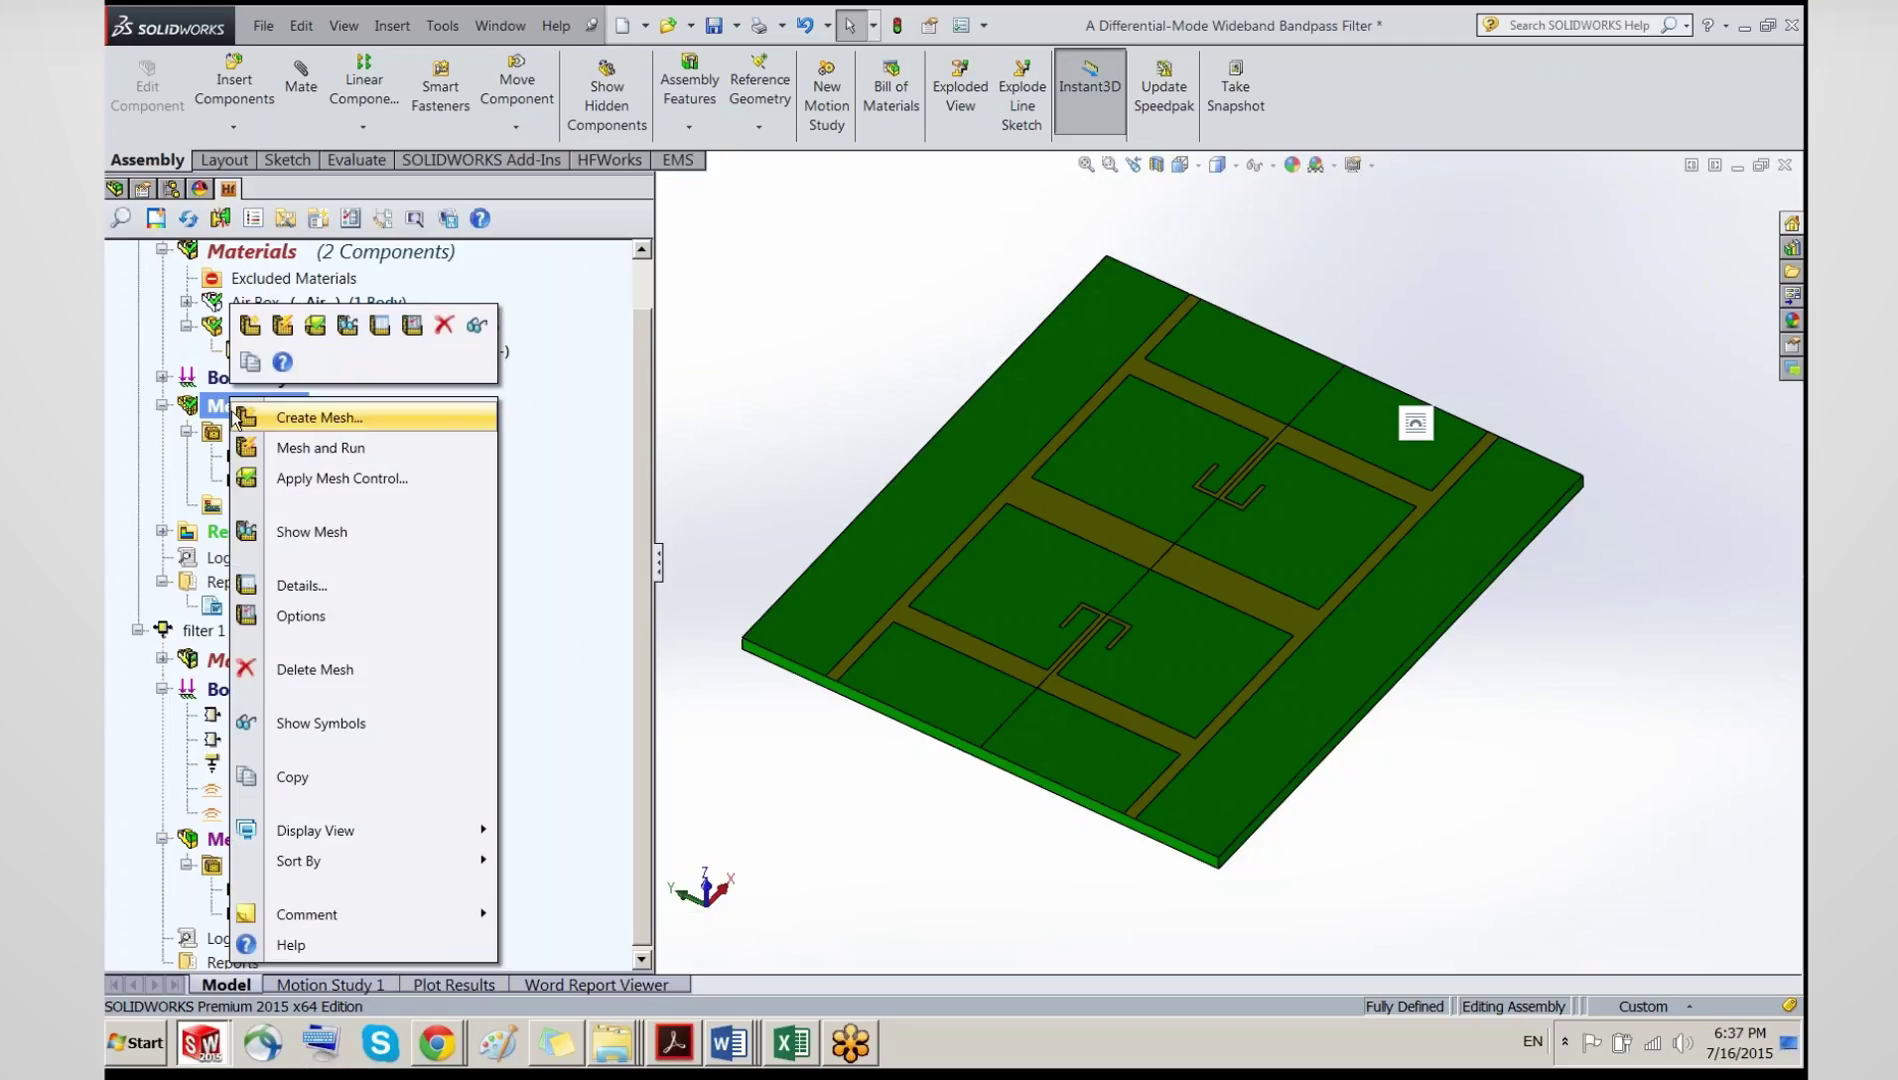
left_click(205, 428)
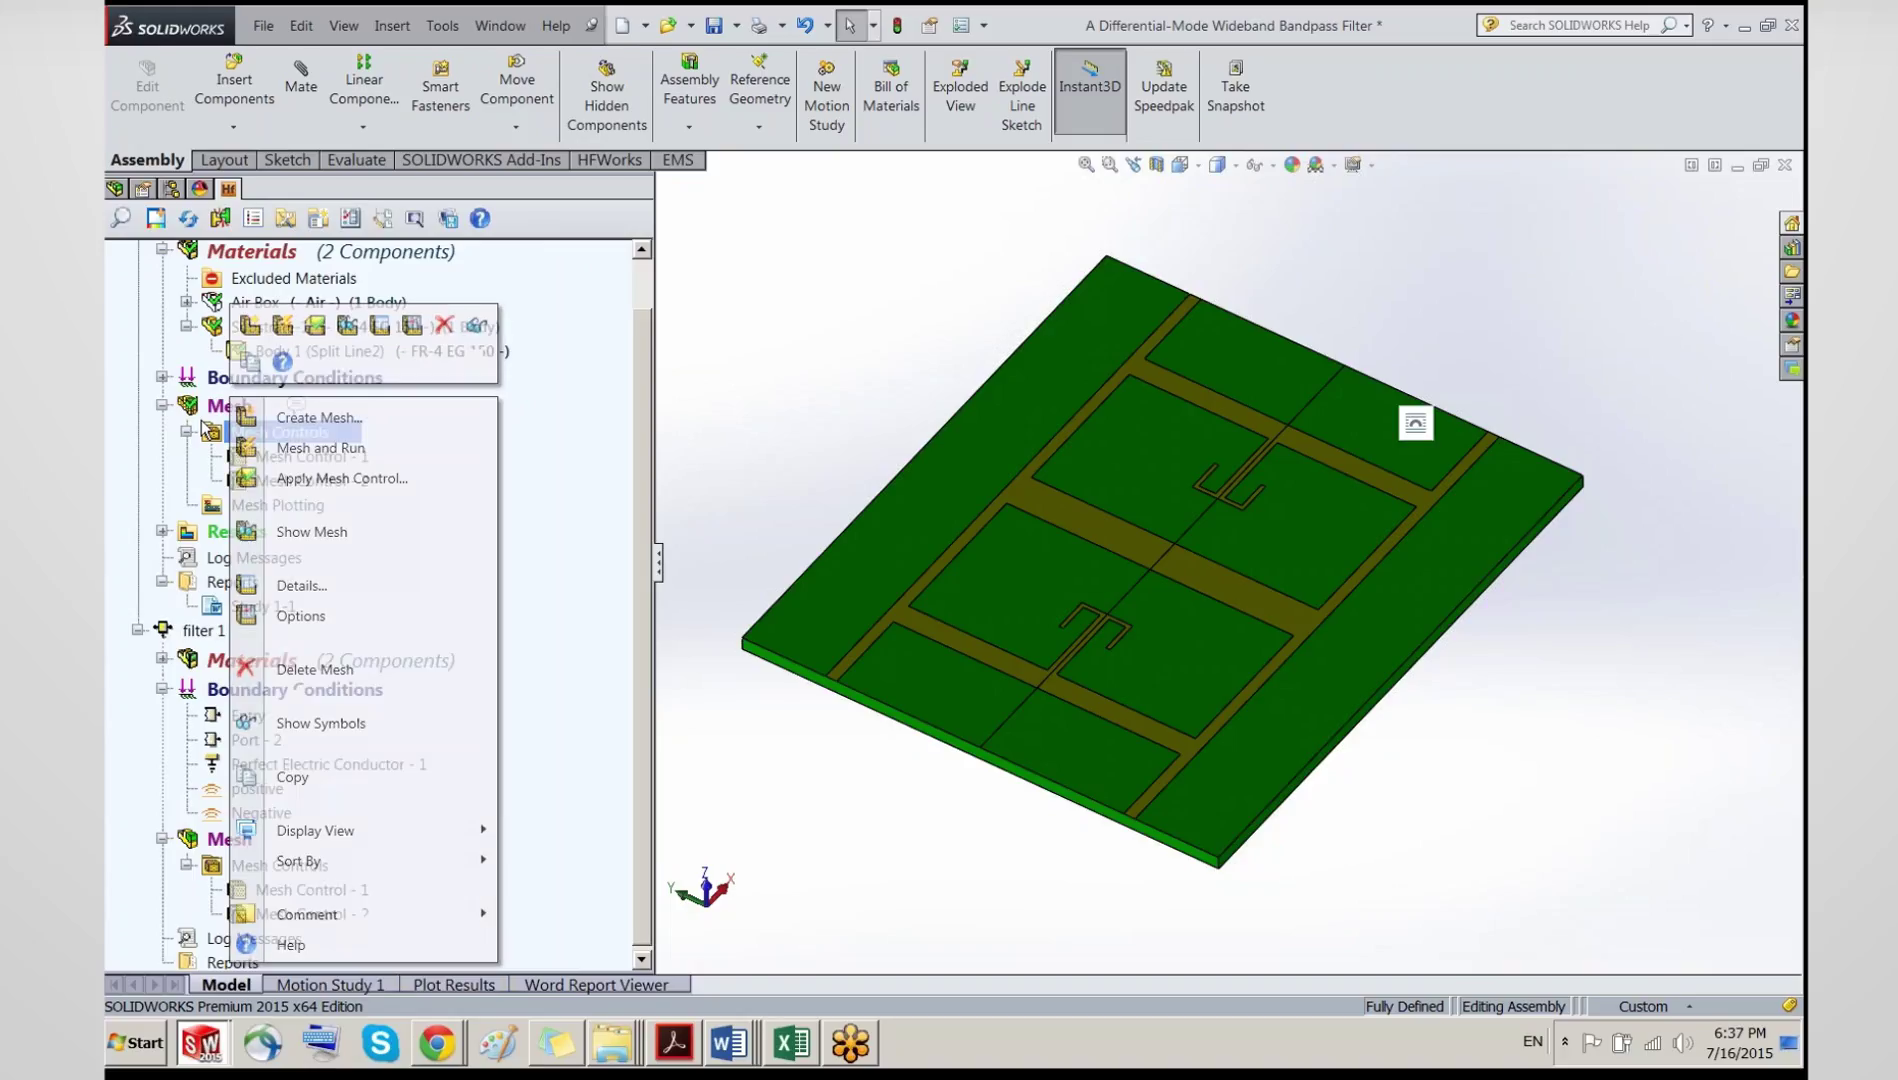
right_click(205, 428)
right_click(193, 407)
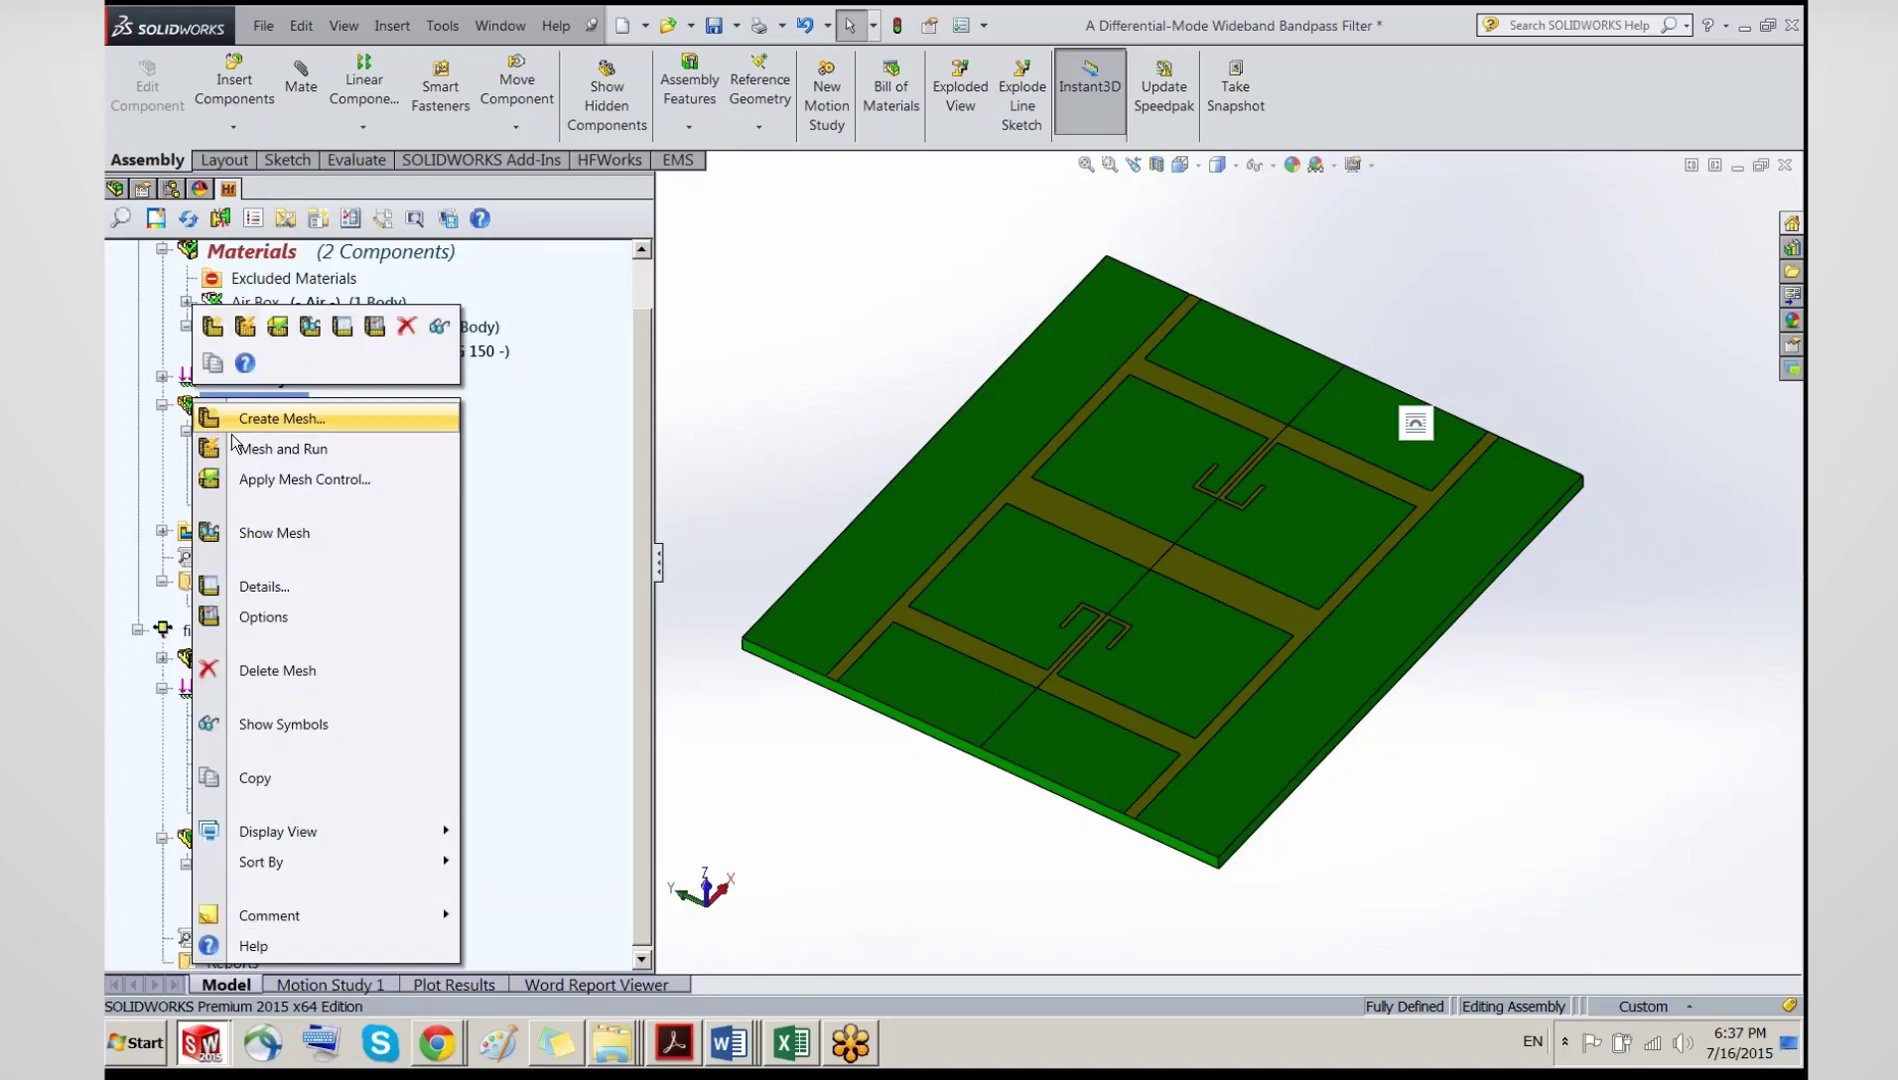
left_click(272, 534)
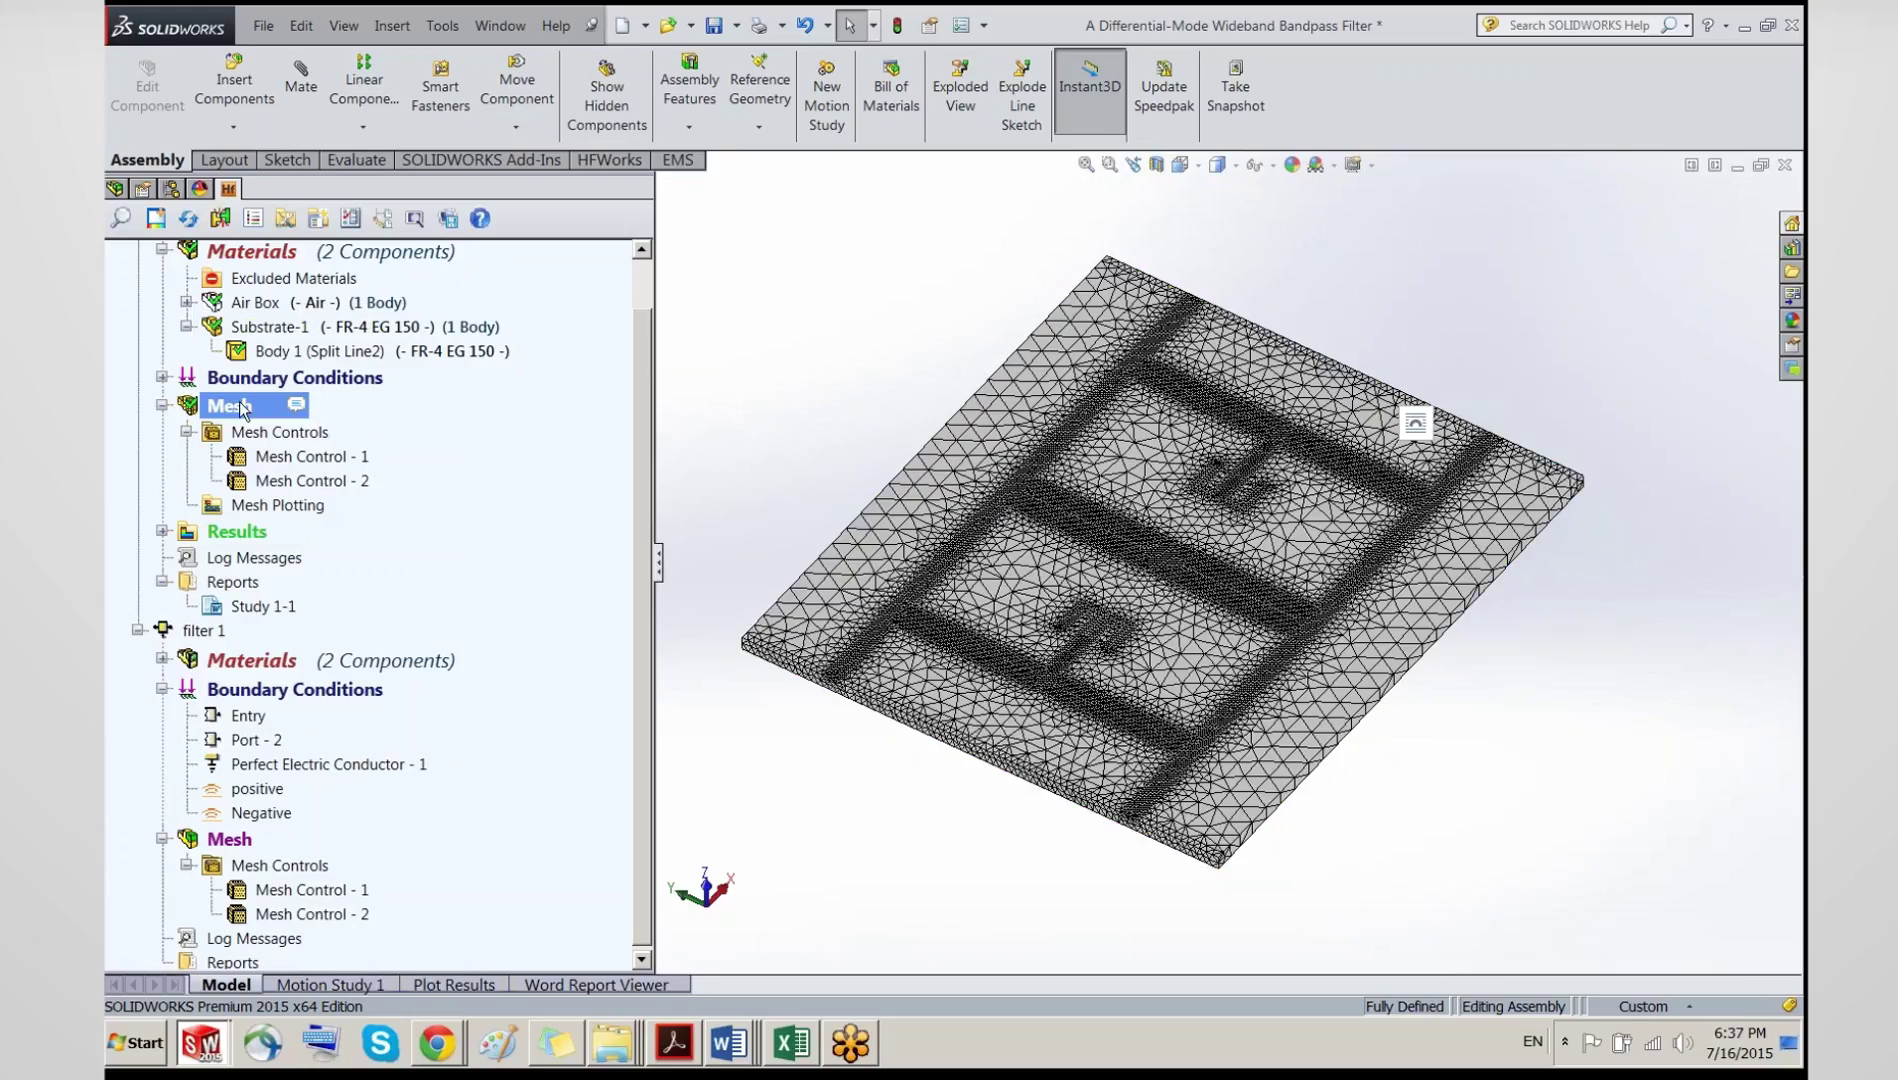
Step: Review the mesh details of Study 1, including nodes, elements, element size and tolerance, and close the details window
right_click(242, 410)
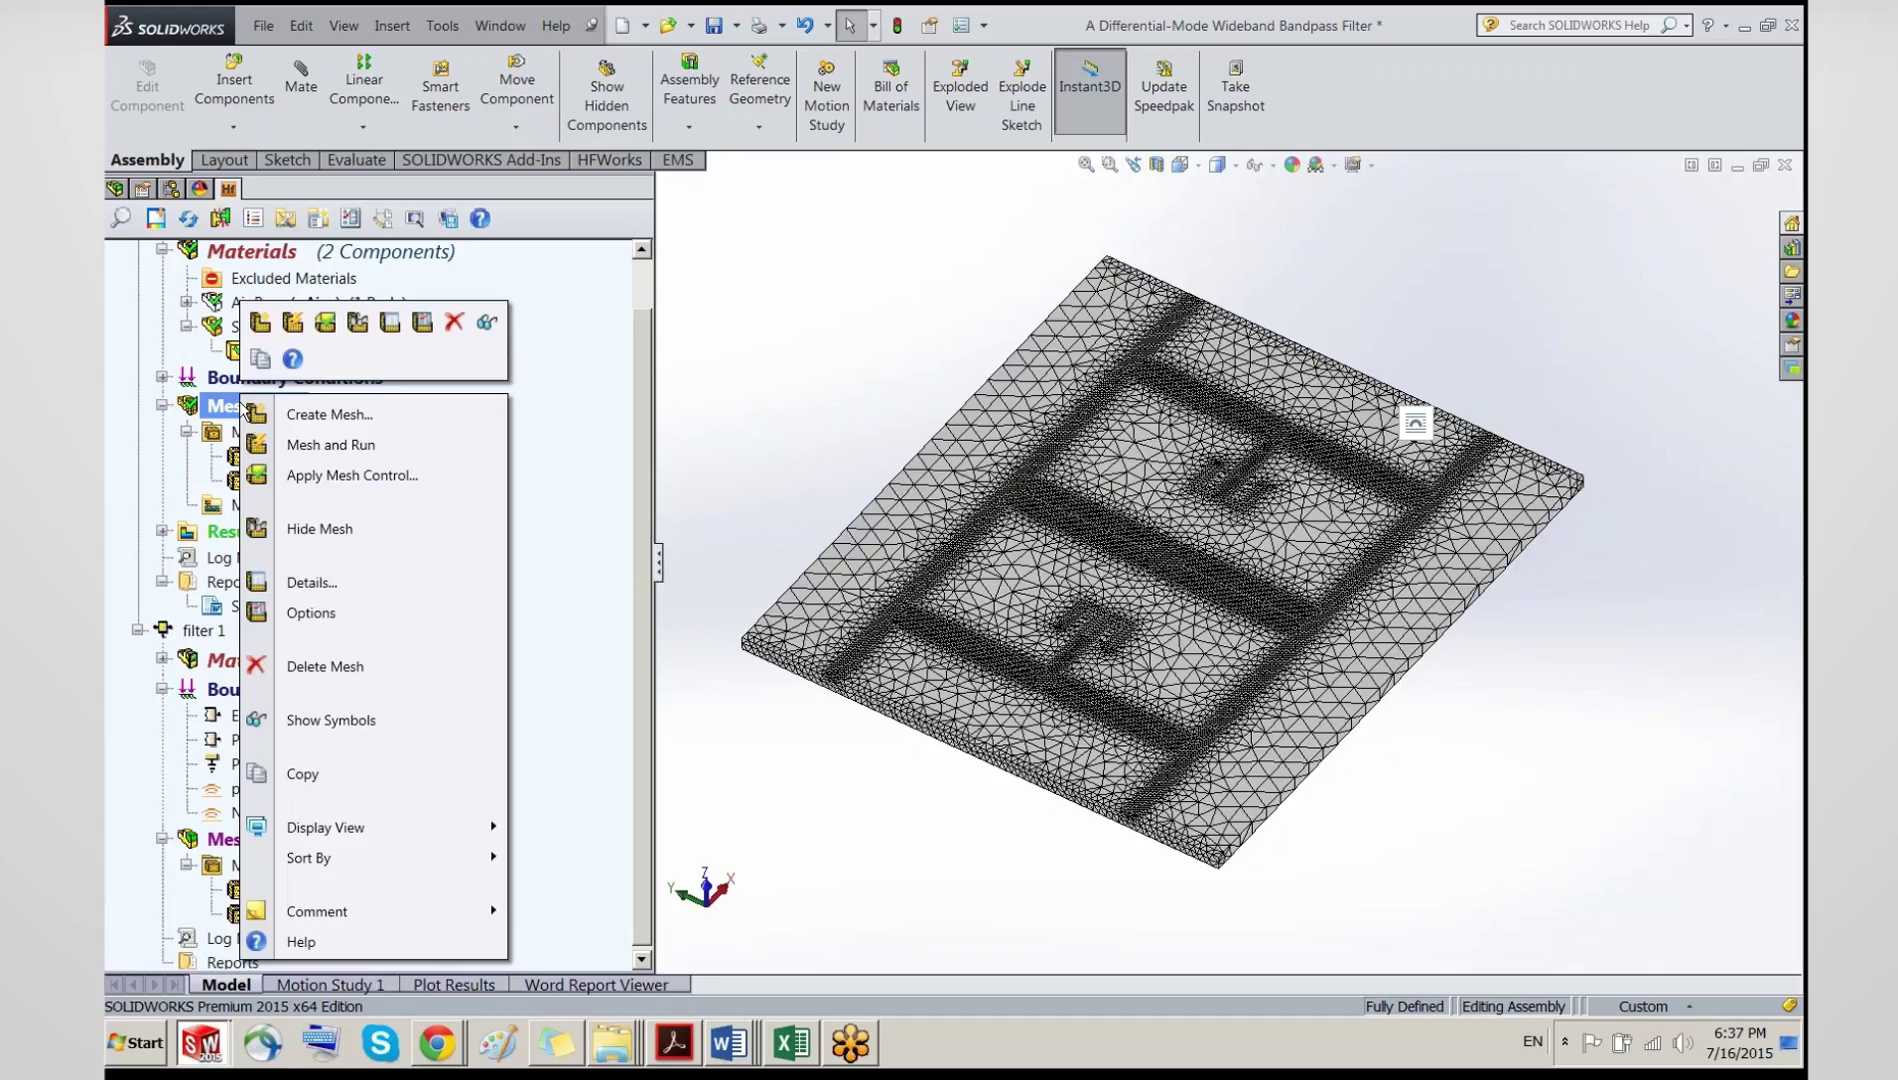
left_click(375, 584)
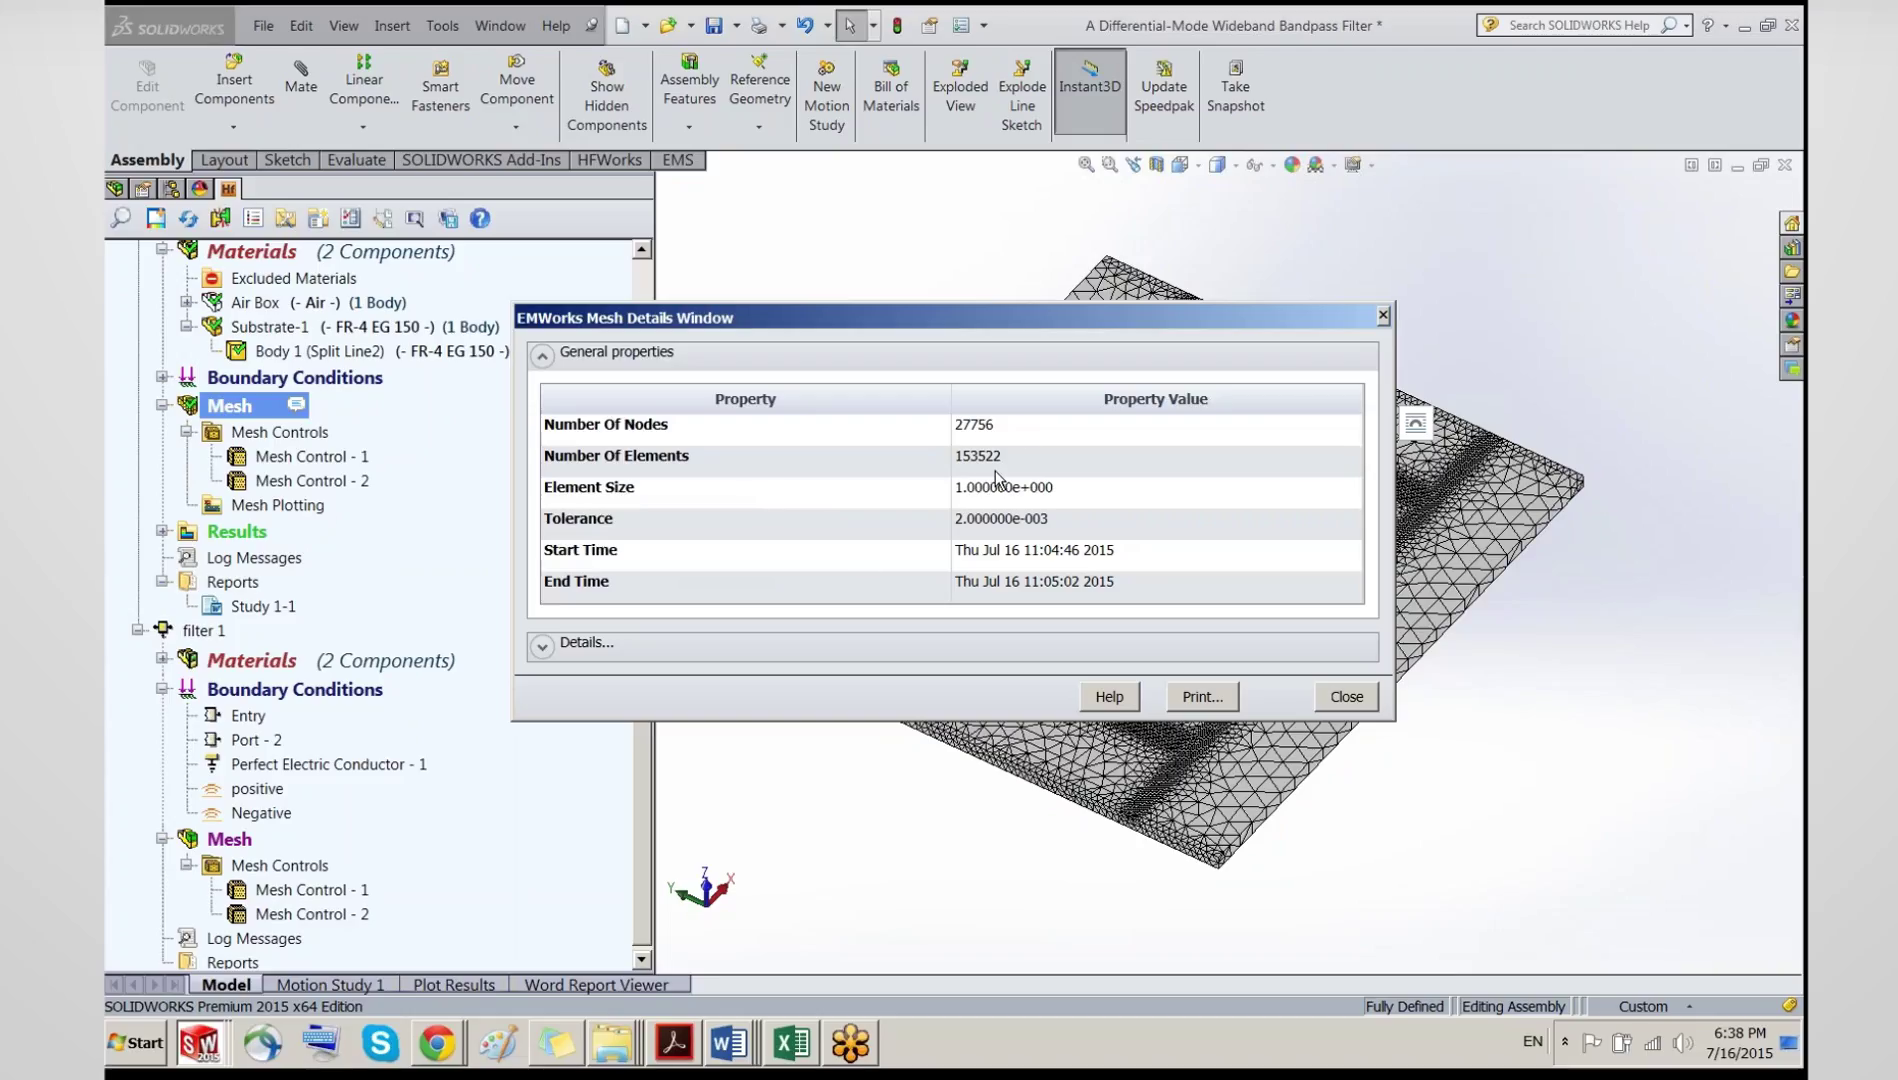
left_click(1358, 698)
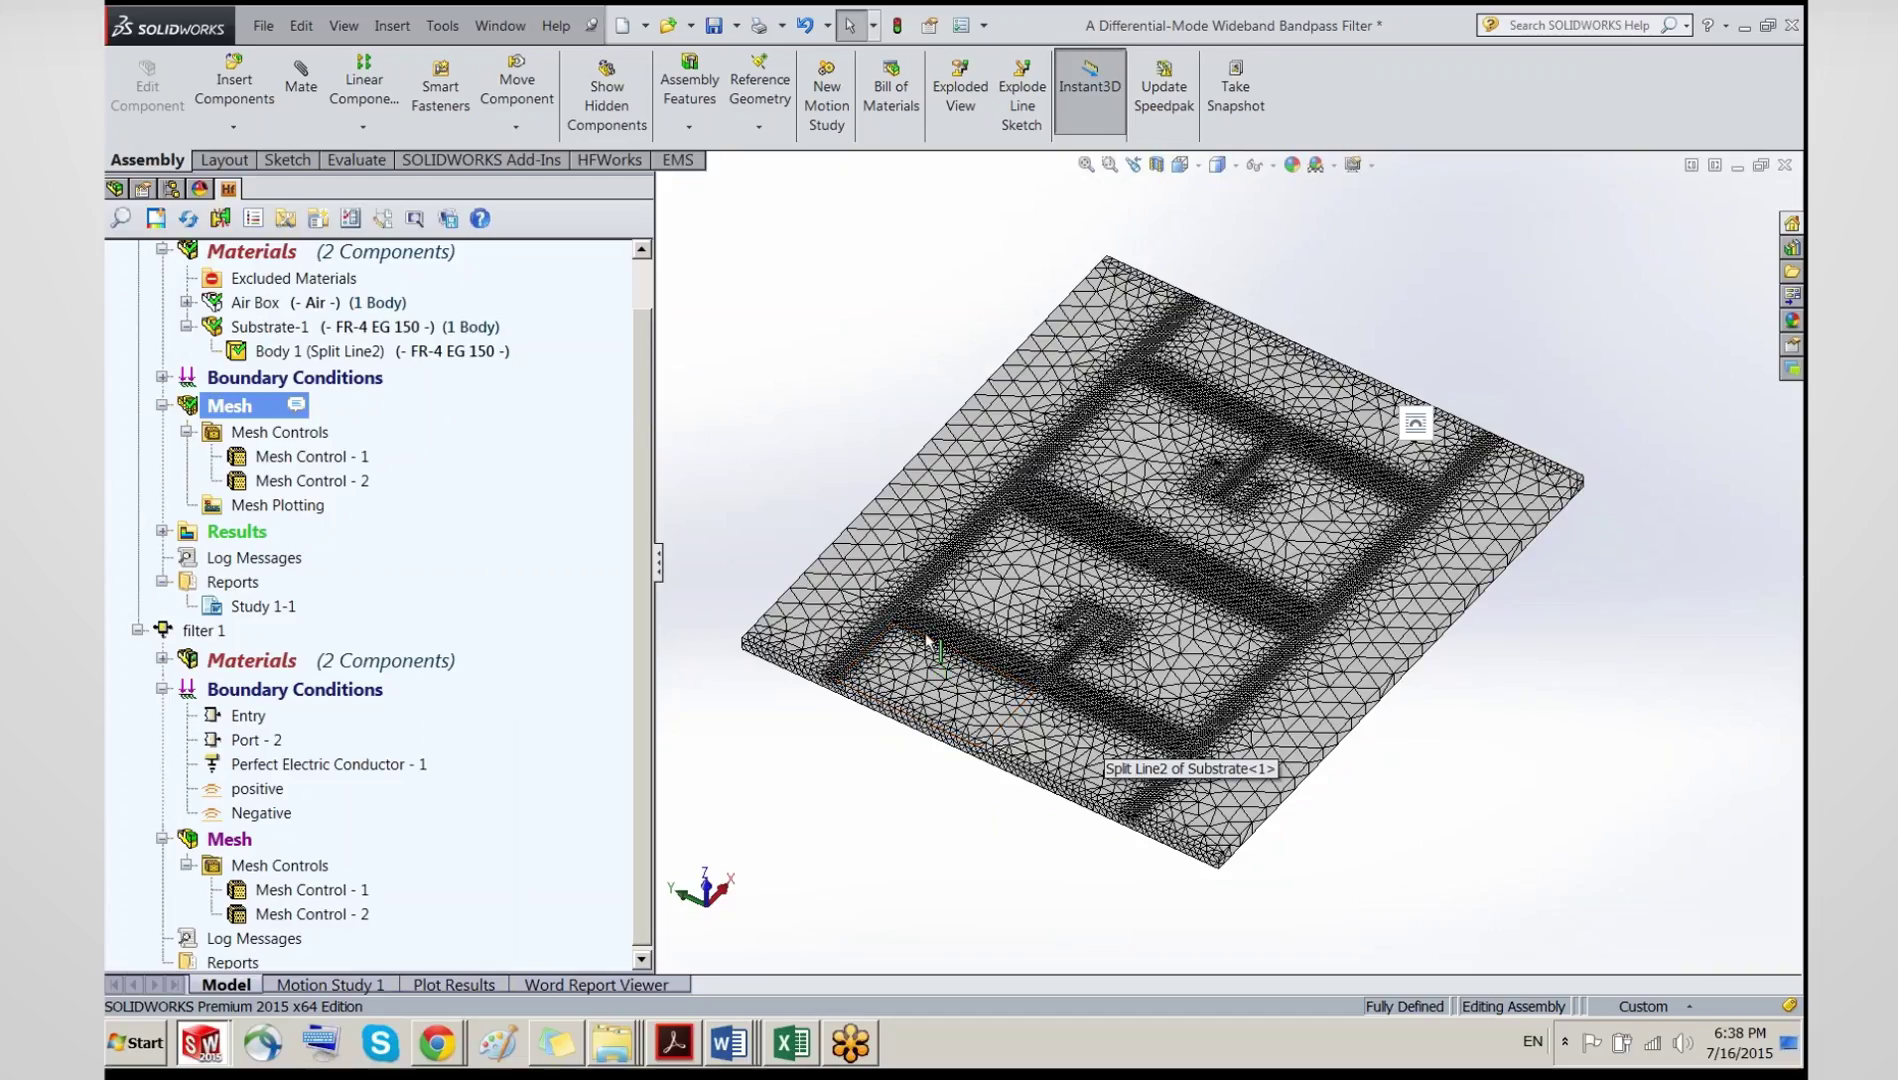
Step: Review the definition of Study 1's Mesh Control - 1, try adding Substrate-1 to its selected entities, and cancel the edit
left_click(965, 632)
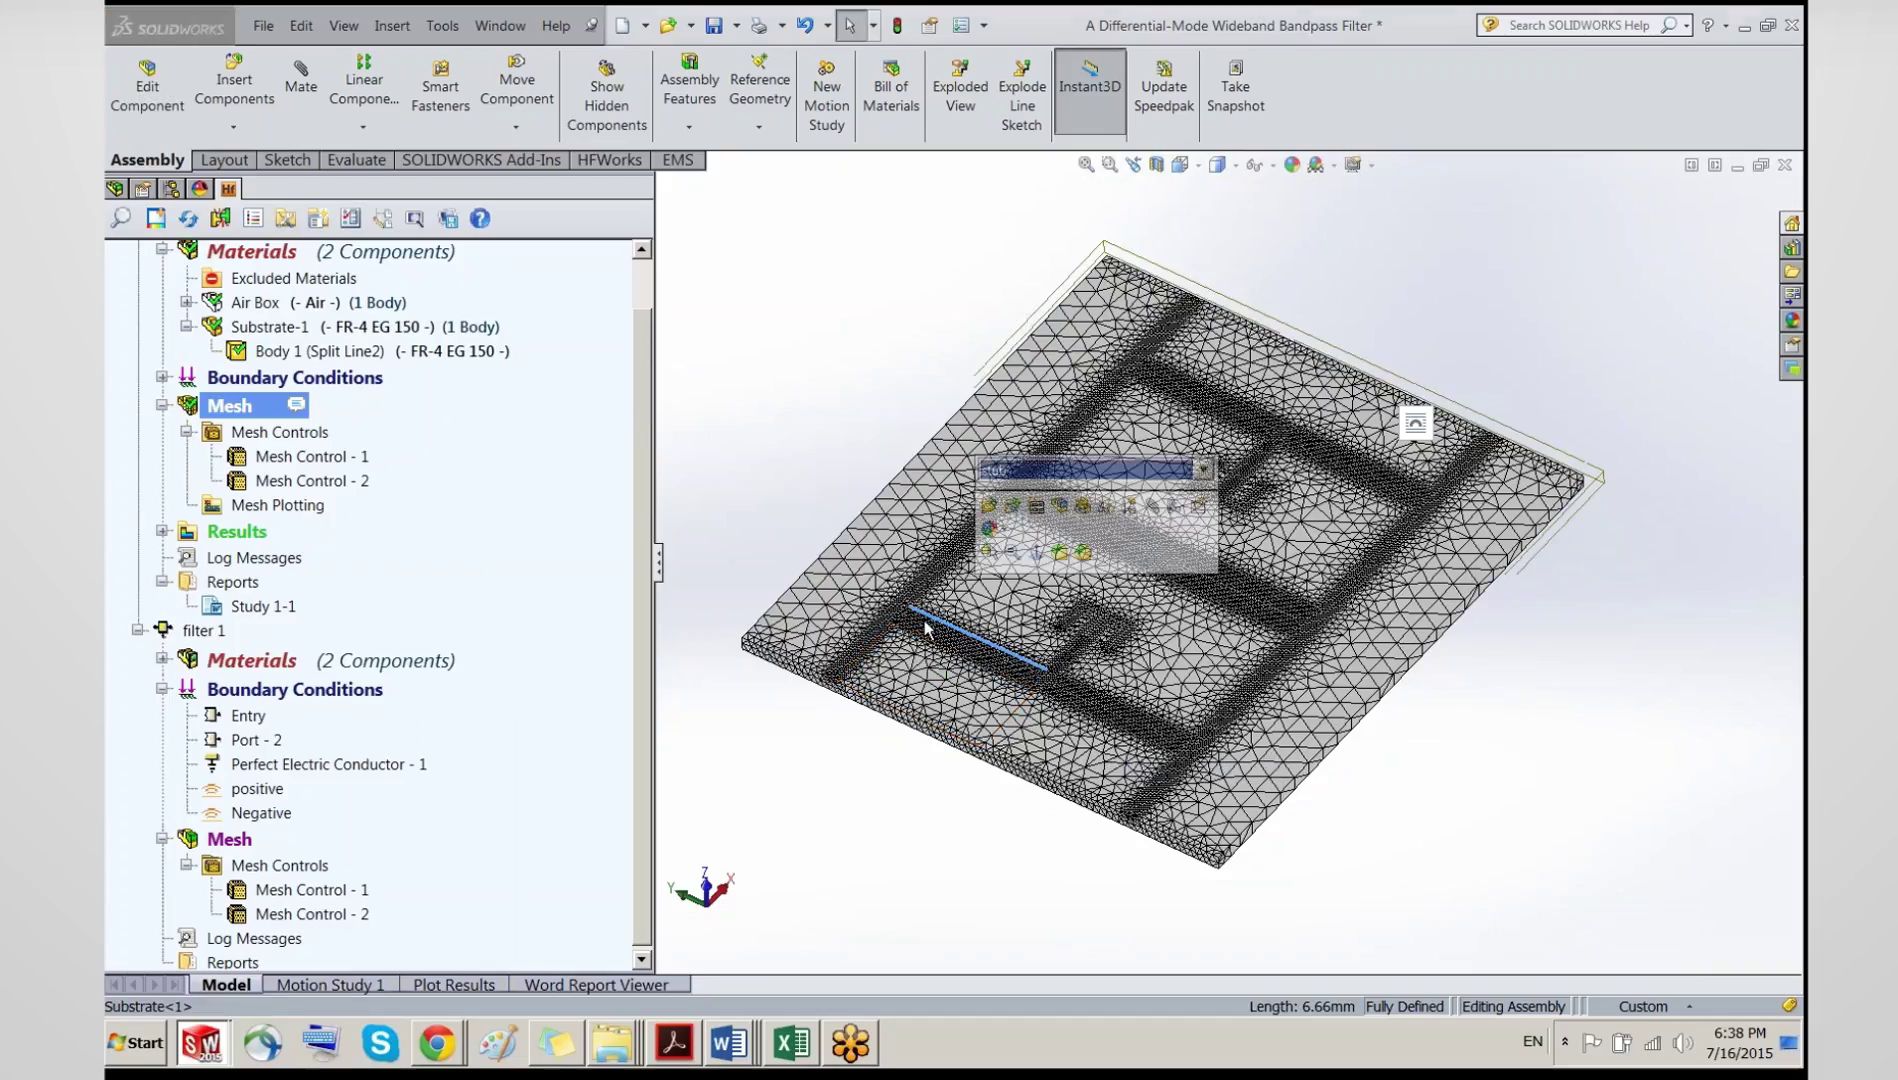
left_click(303, 458)
right_click(303, 460)
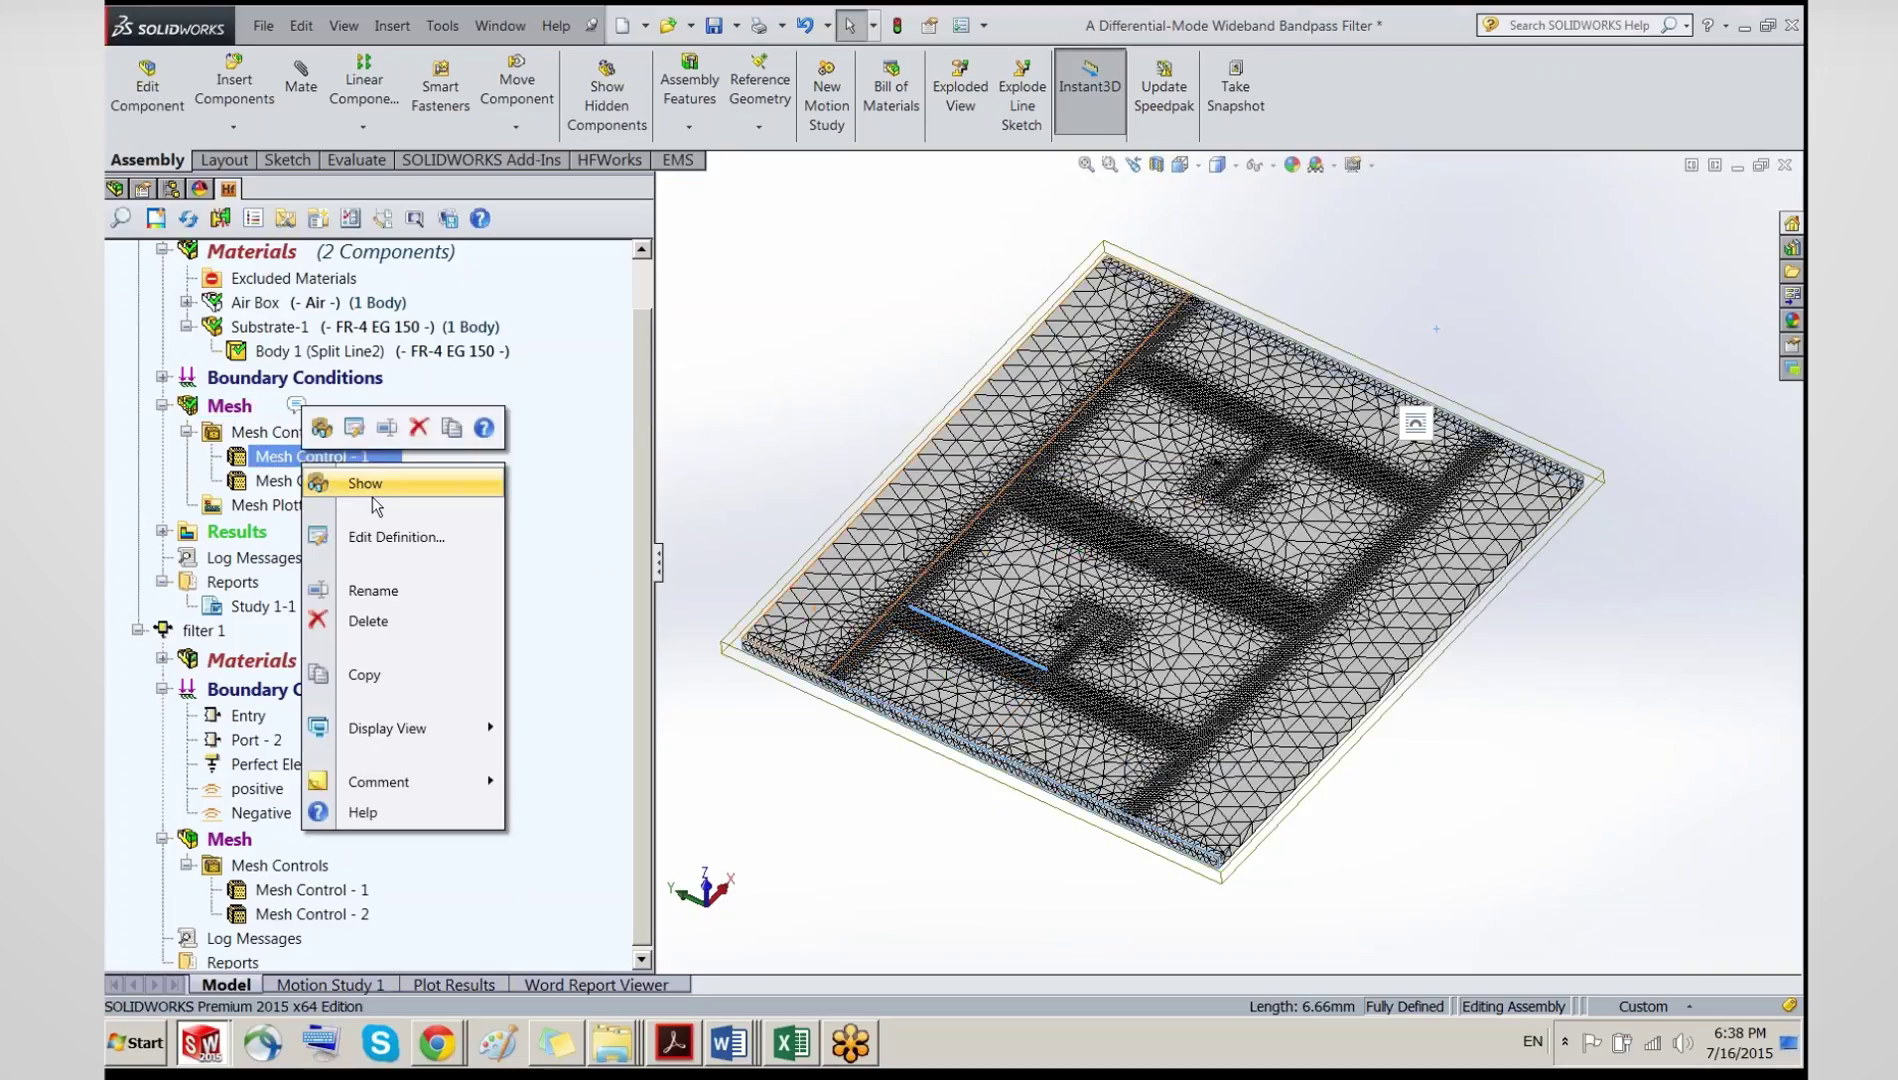
left_click(386, 537)
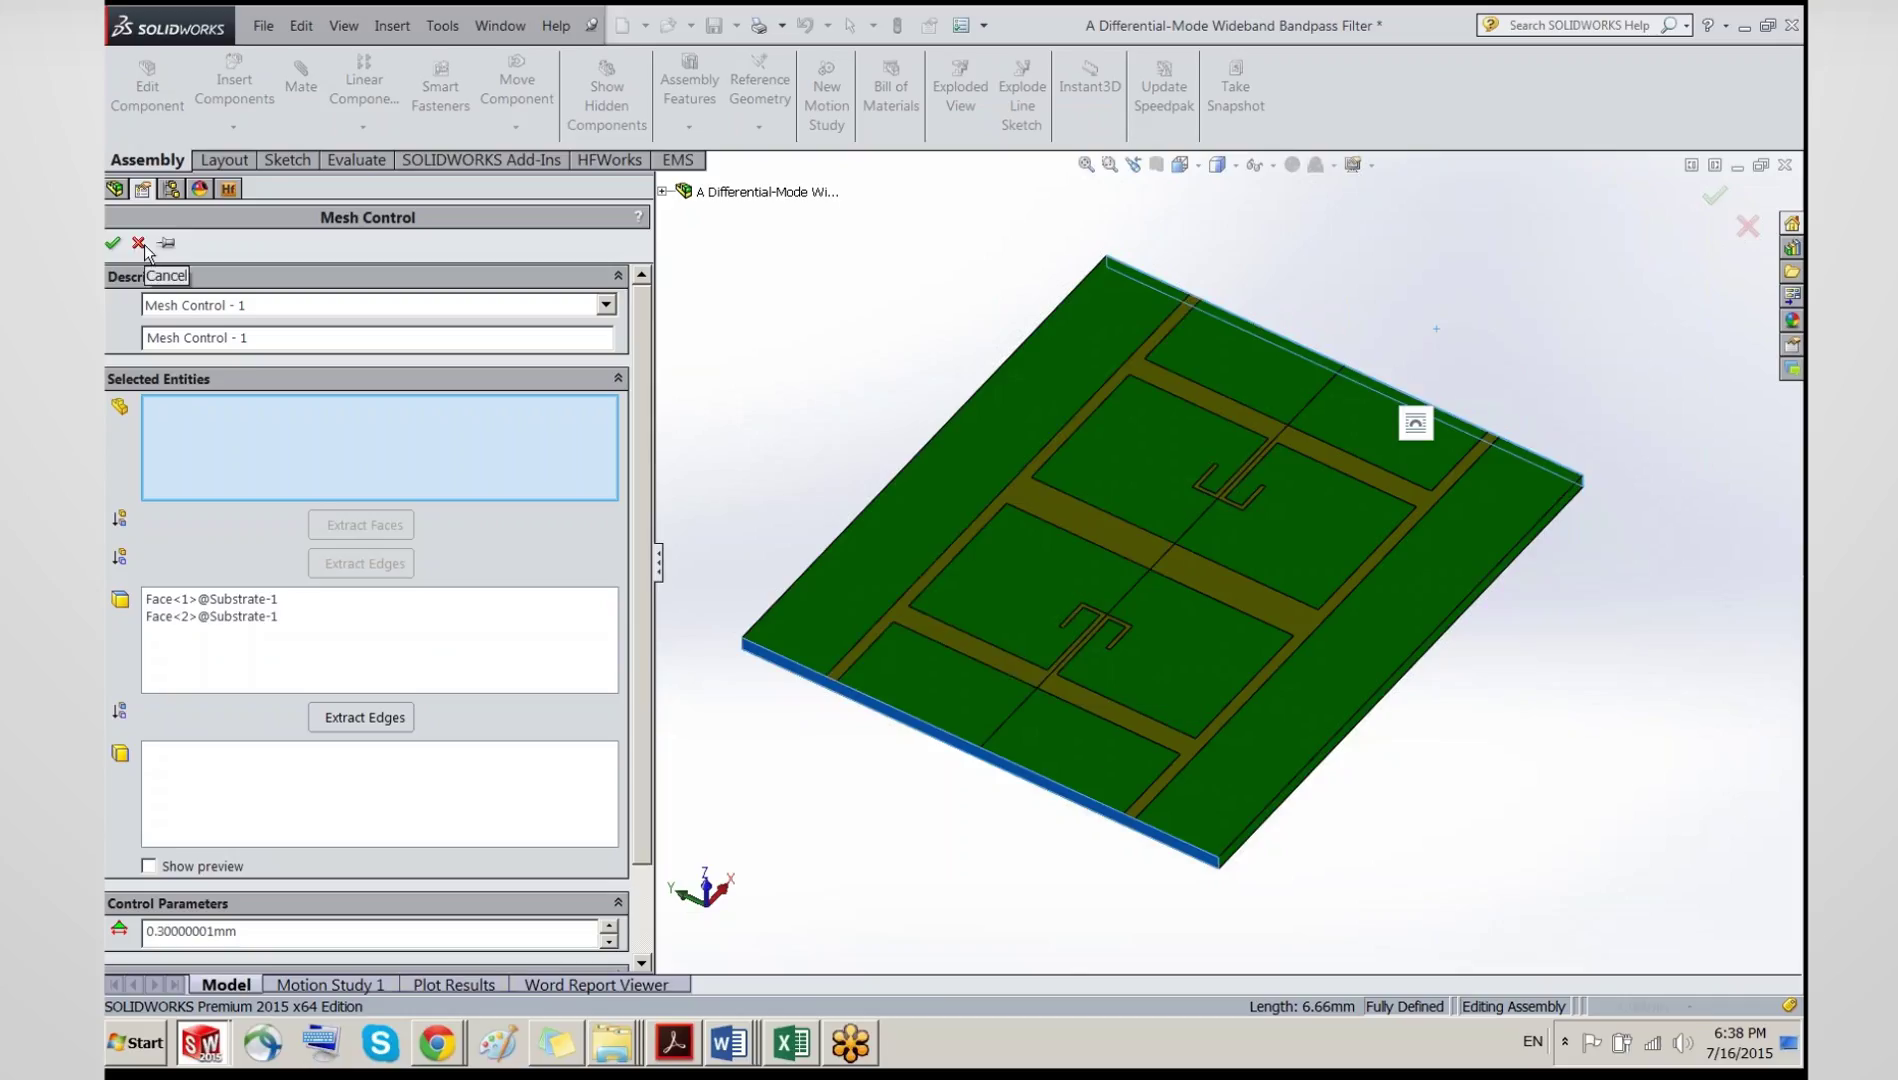
left_click(902, 622)
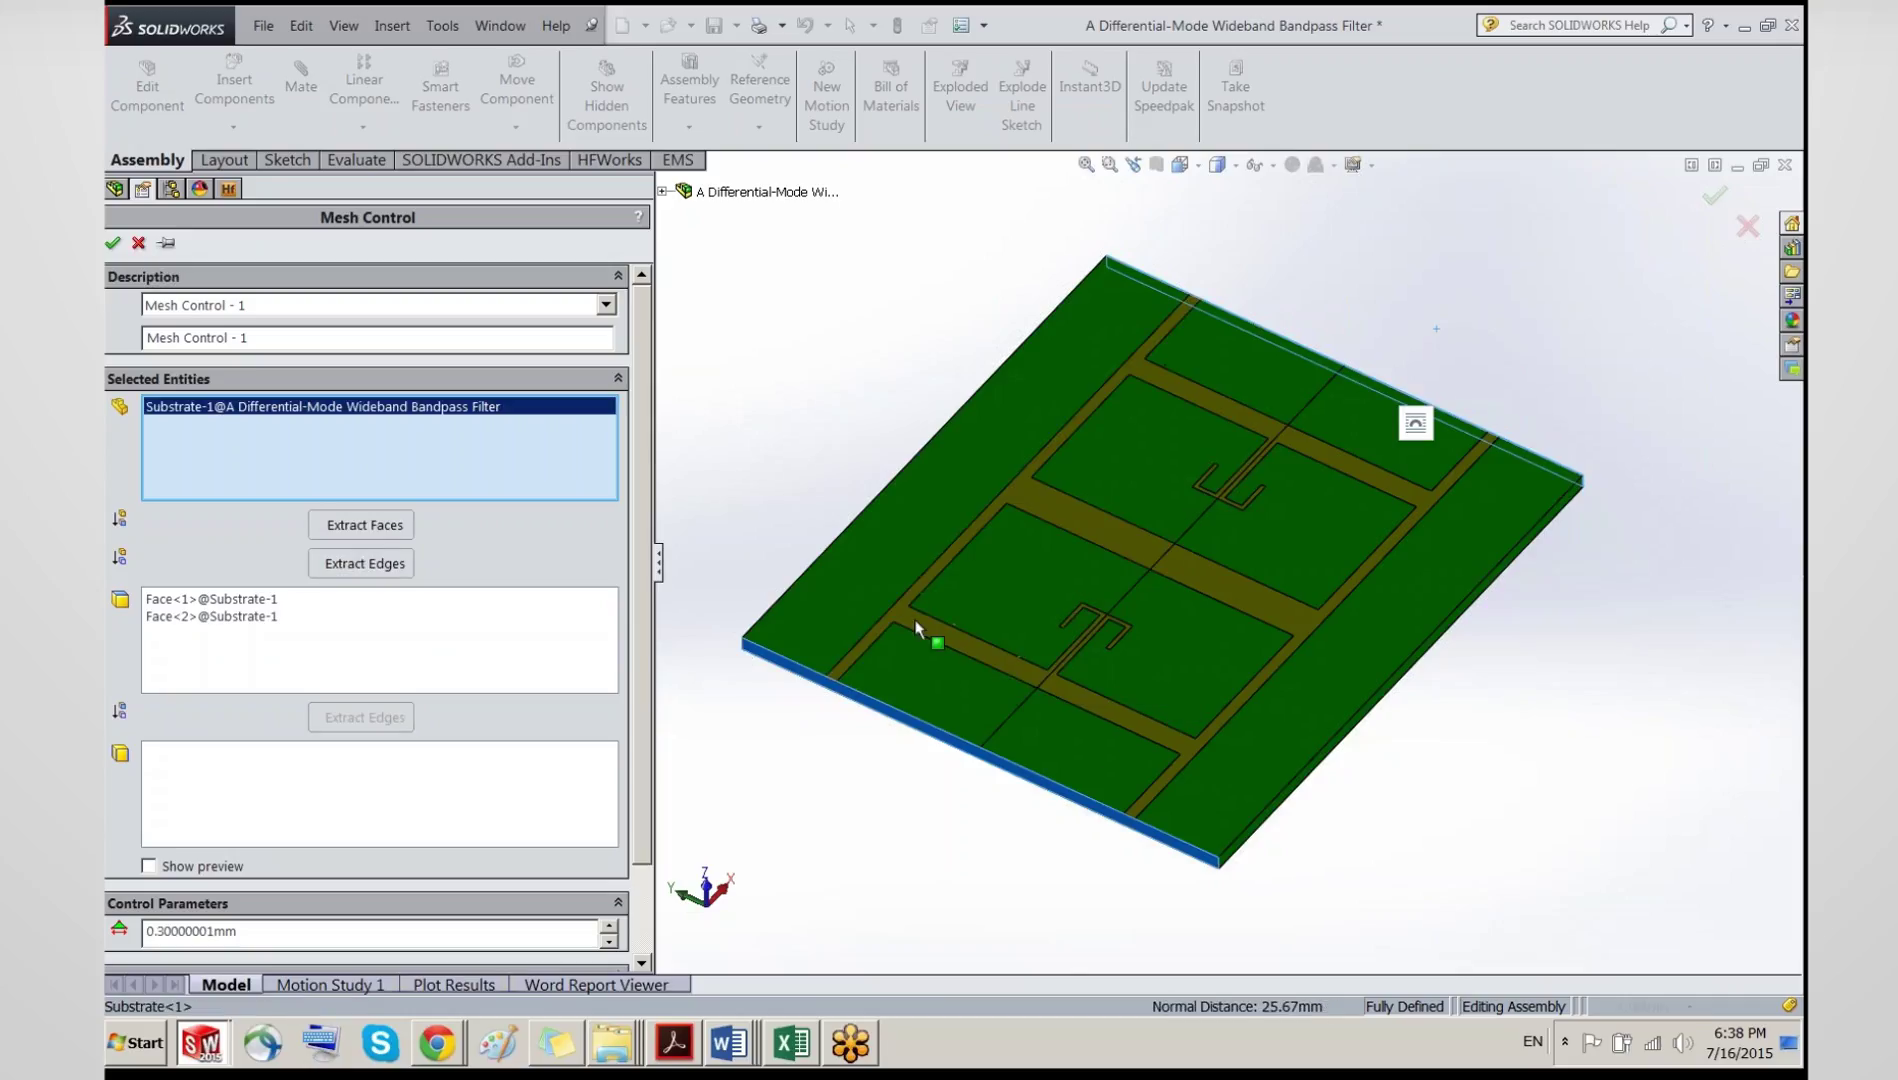
left_click(140, 244)
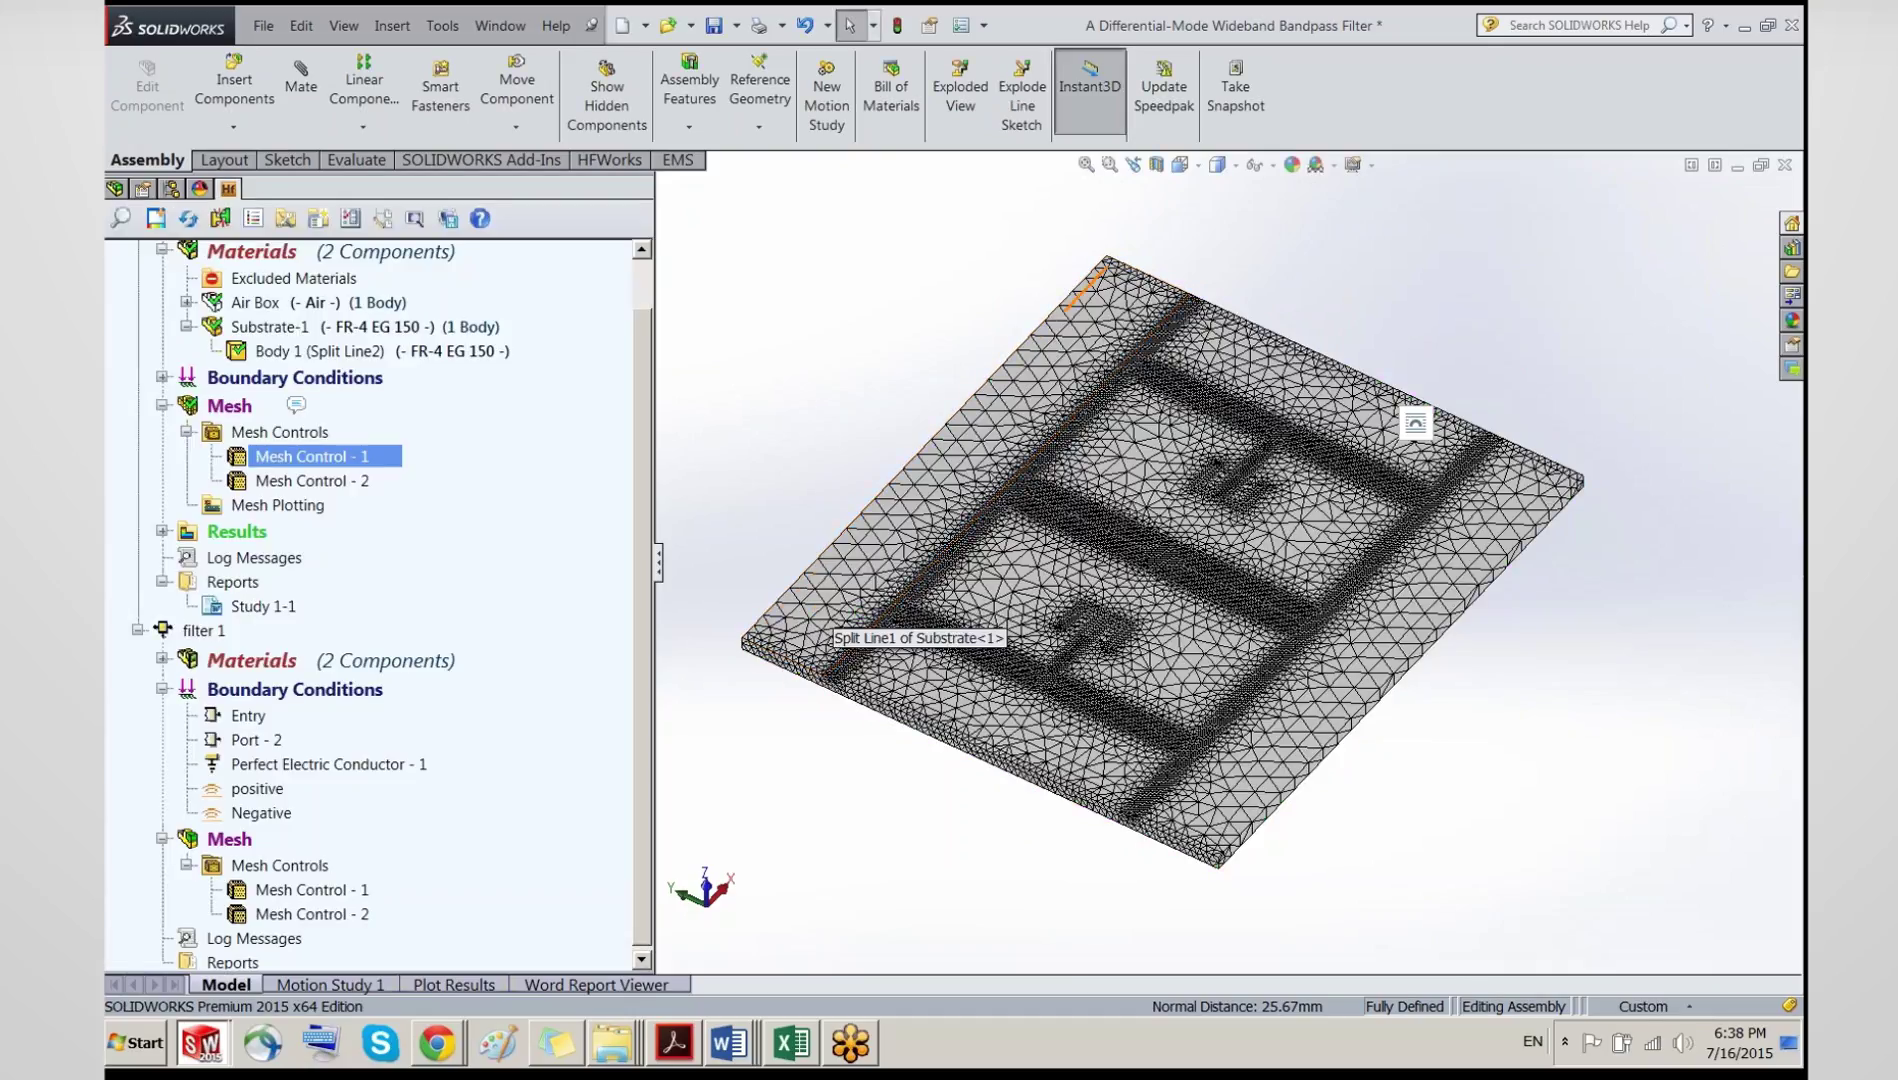
Step: Review the Create Mesh density and mesh parameters for Study 1 without re-meshing
left_click(247, 412)
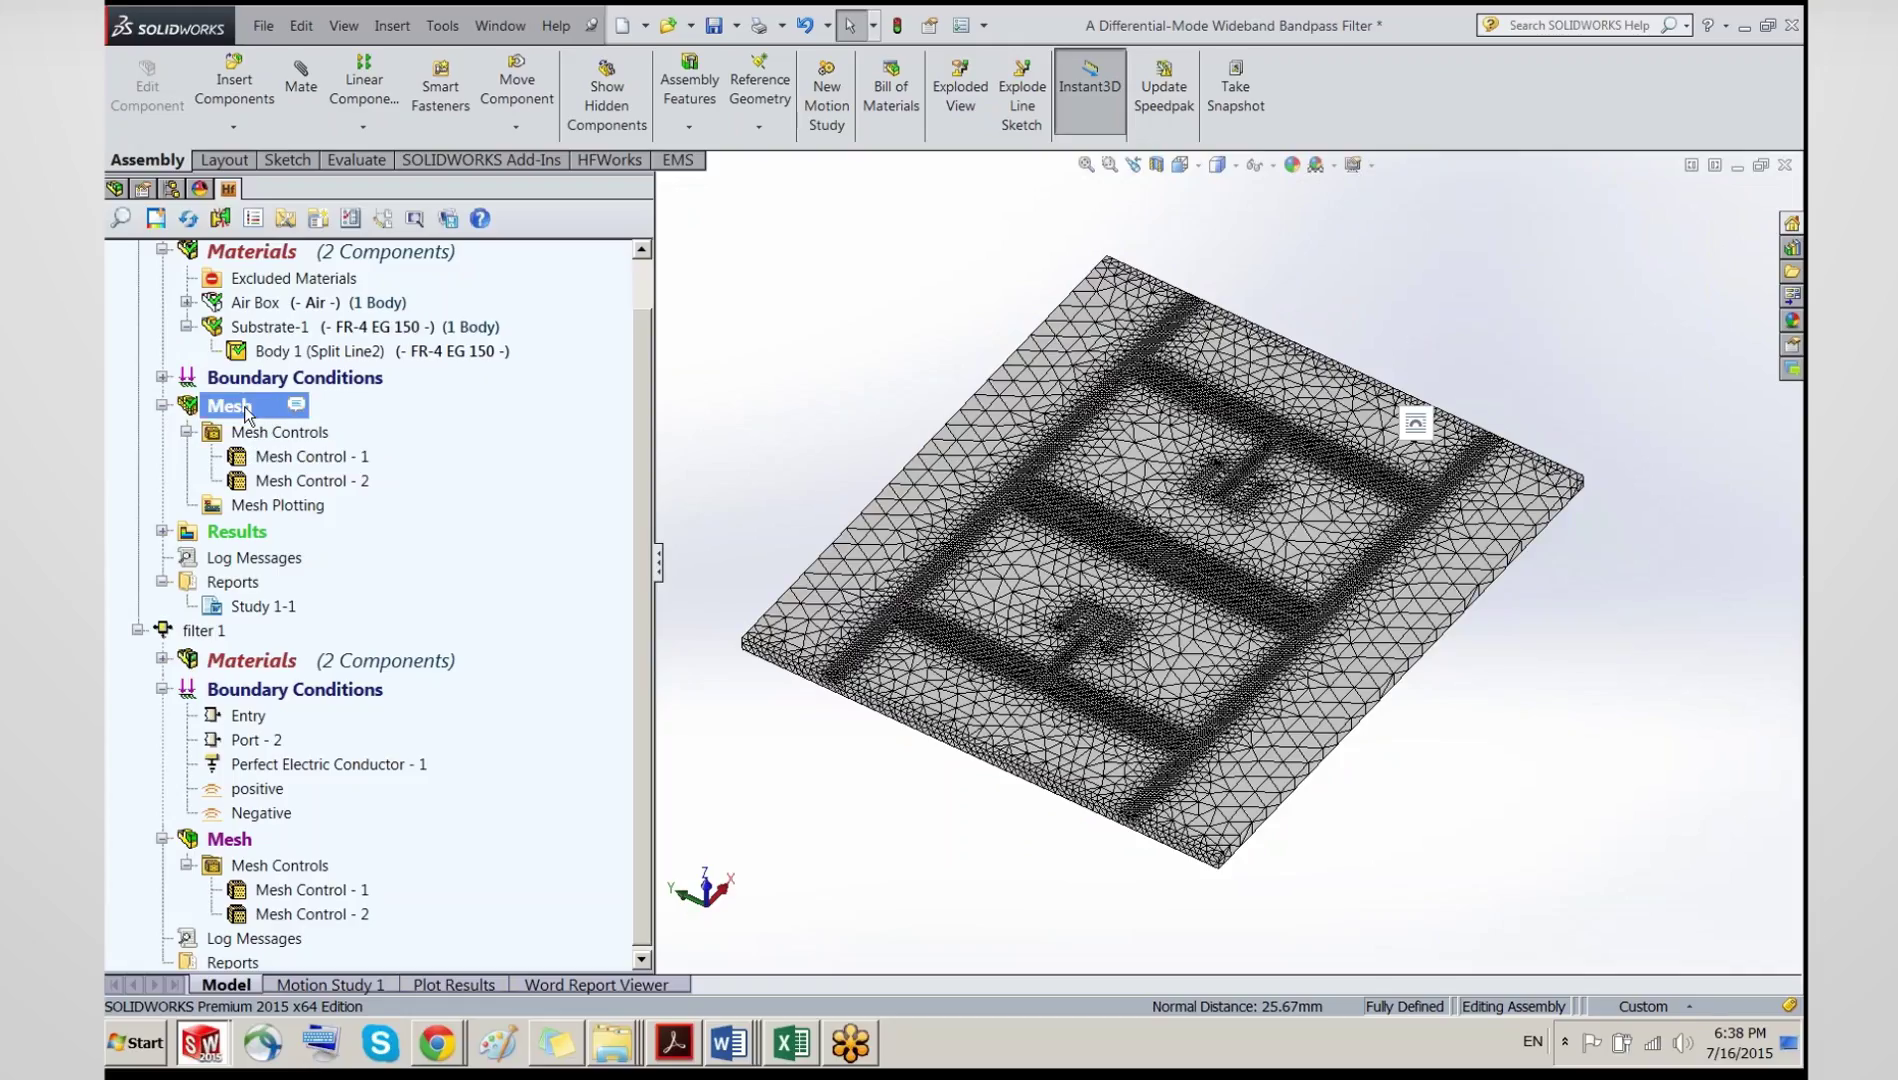
right_click(247, 412)
left_click(283, 420)
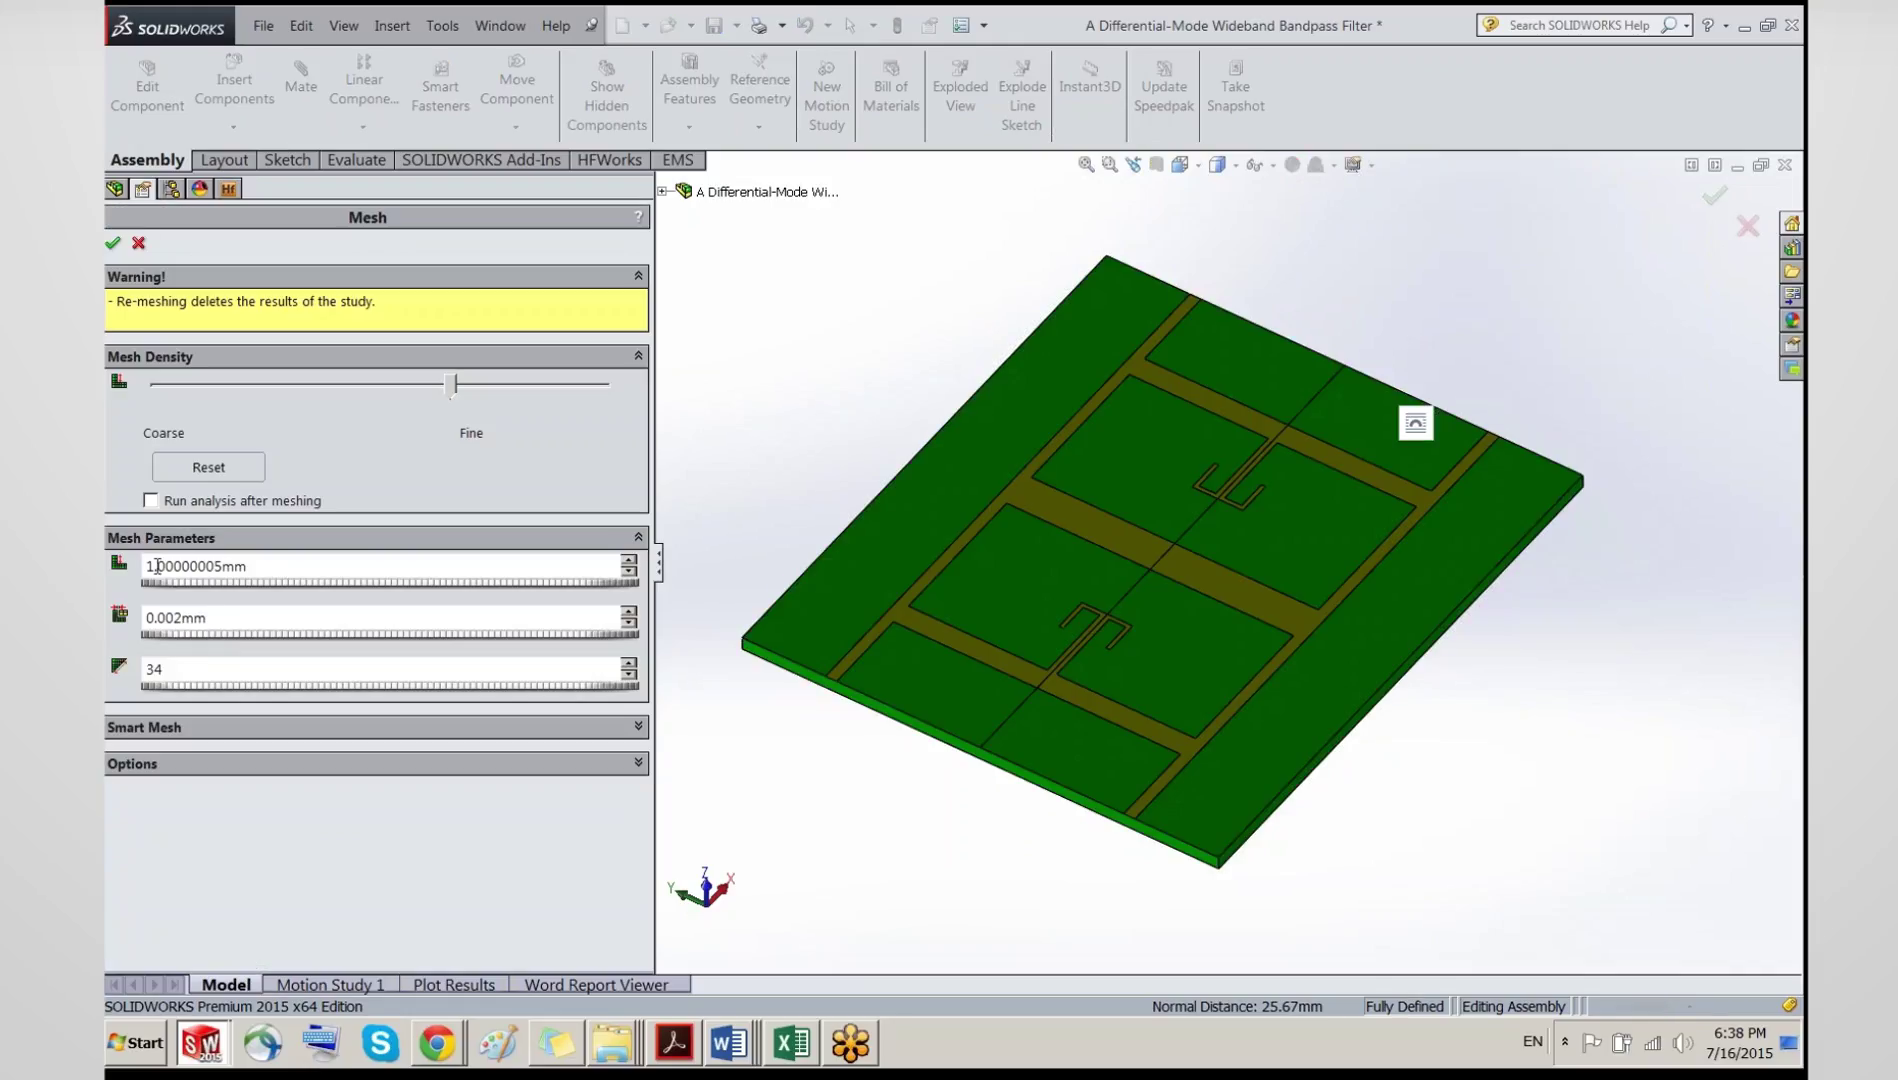
left_click(138, 246)
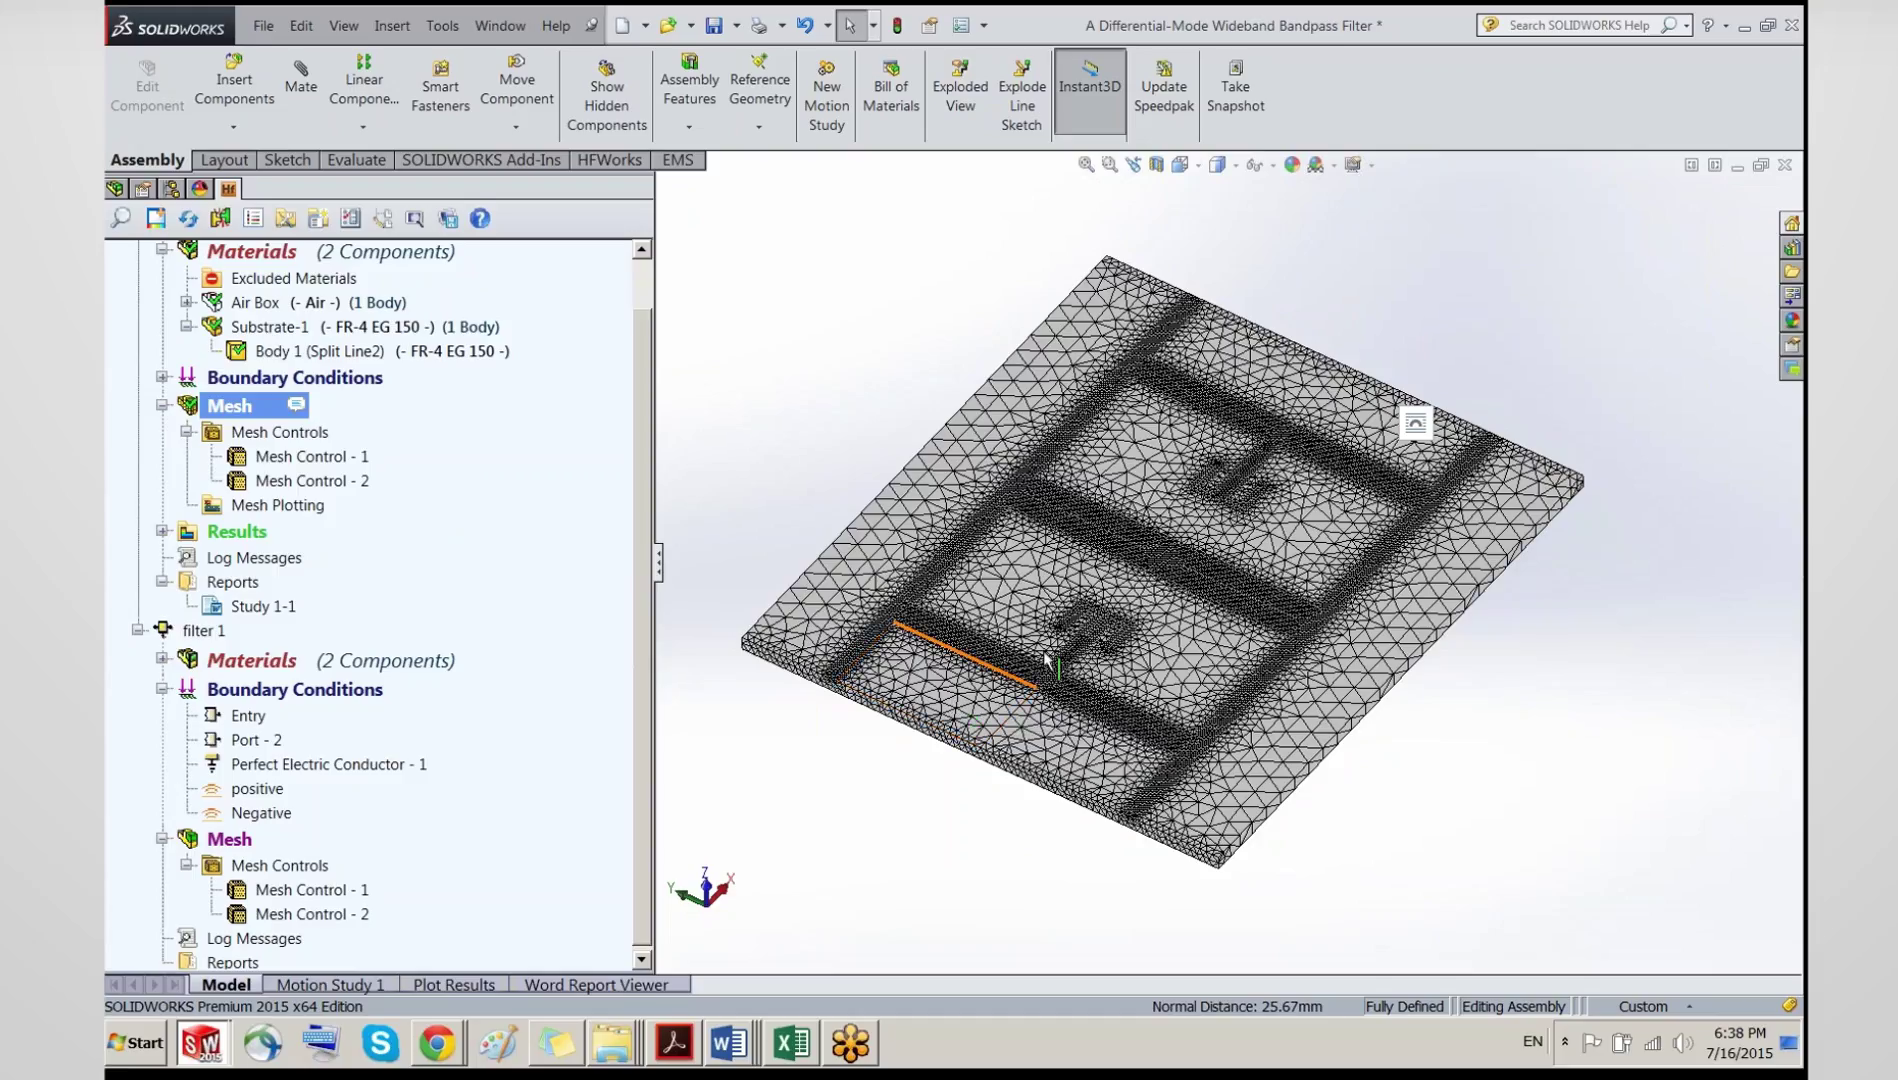
Step: Examine the mesh up close around the split faces and narrow strips near the substrate's front edge
left_click(1028, 688)
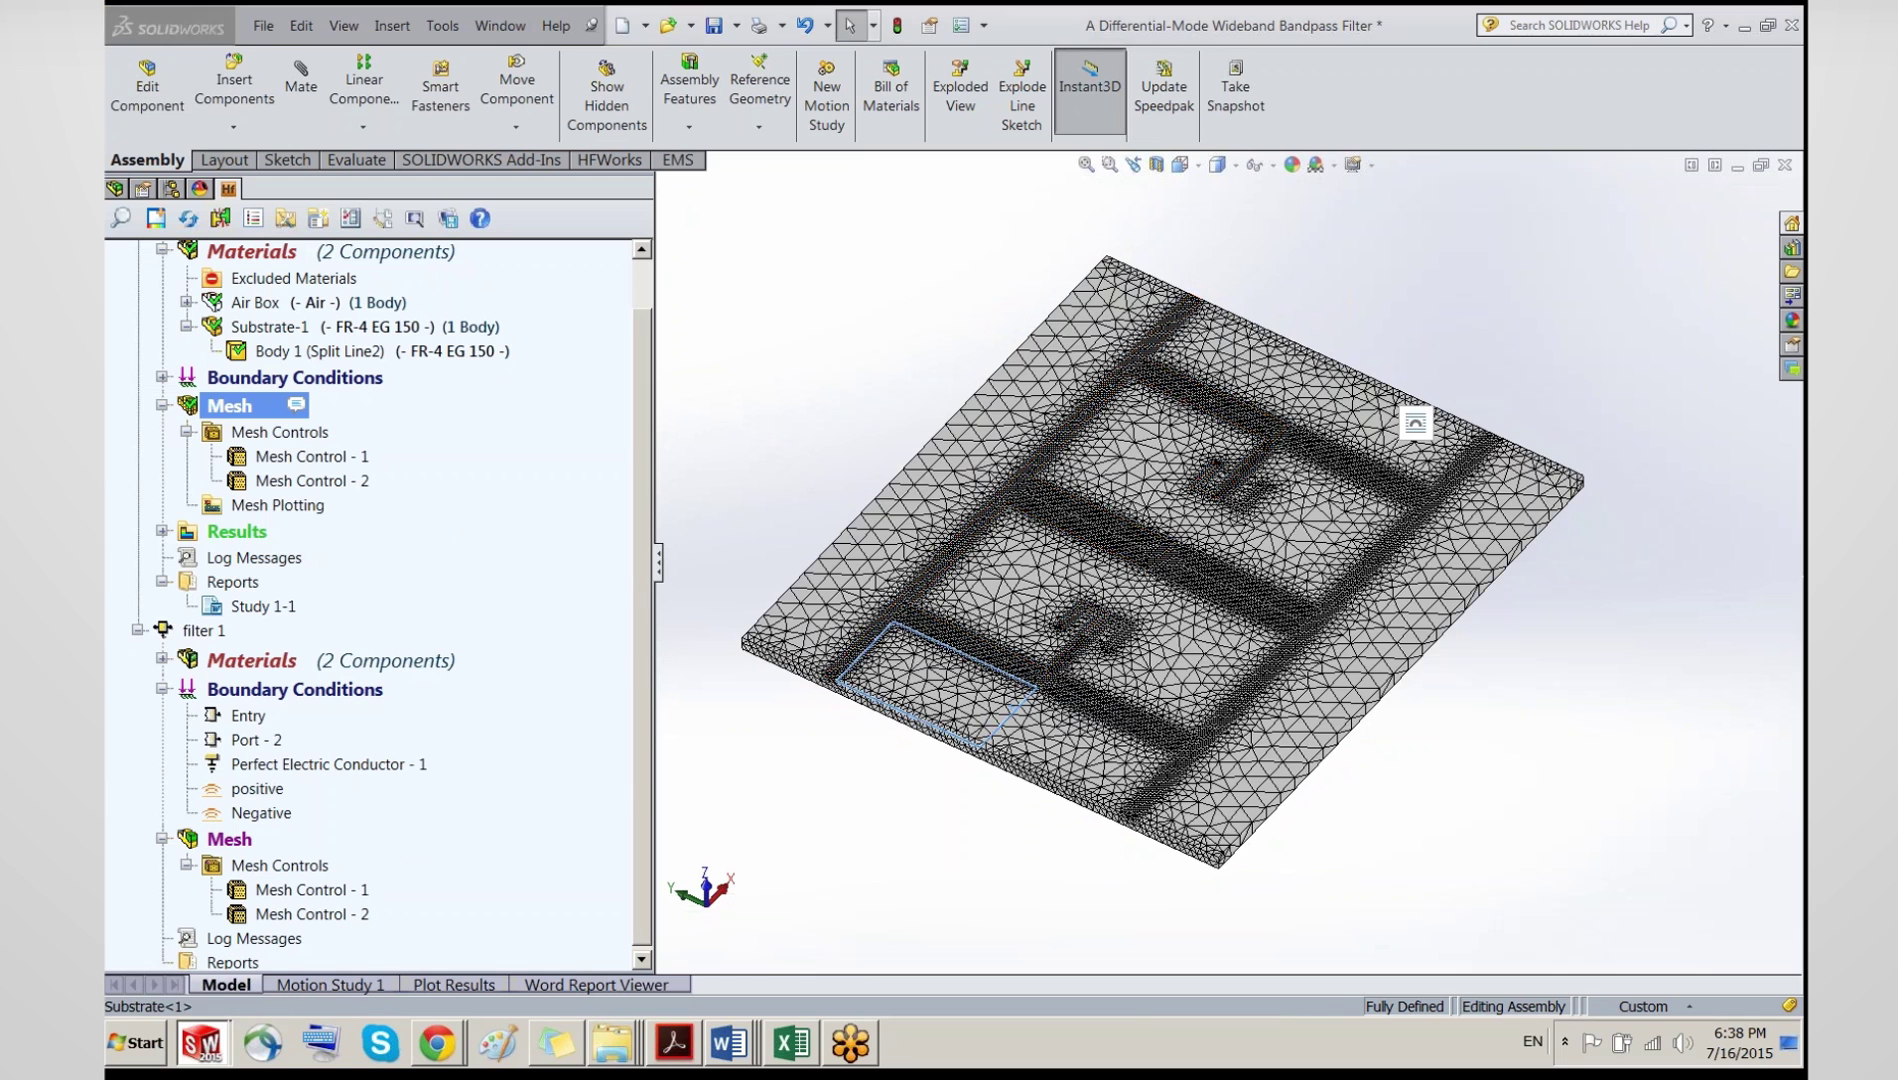
scroll(952, 736, "down", 3)
scroll(1022, 708, "down", 3)
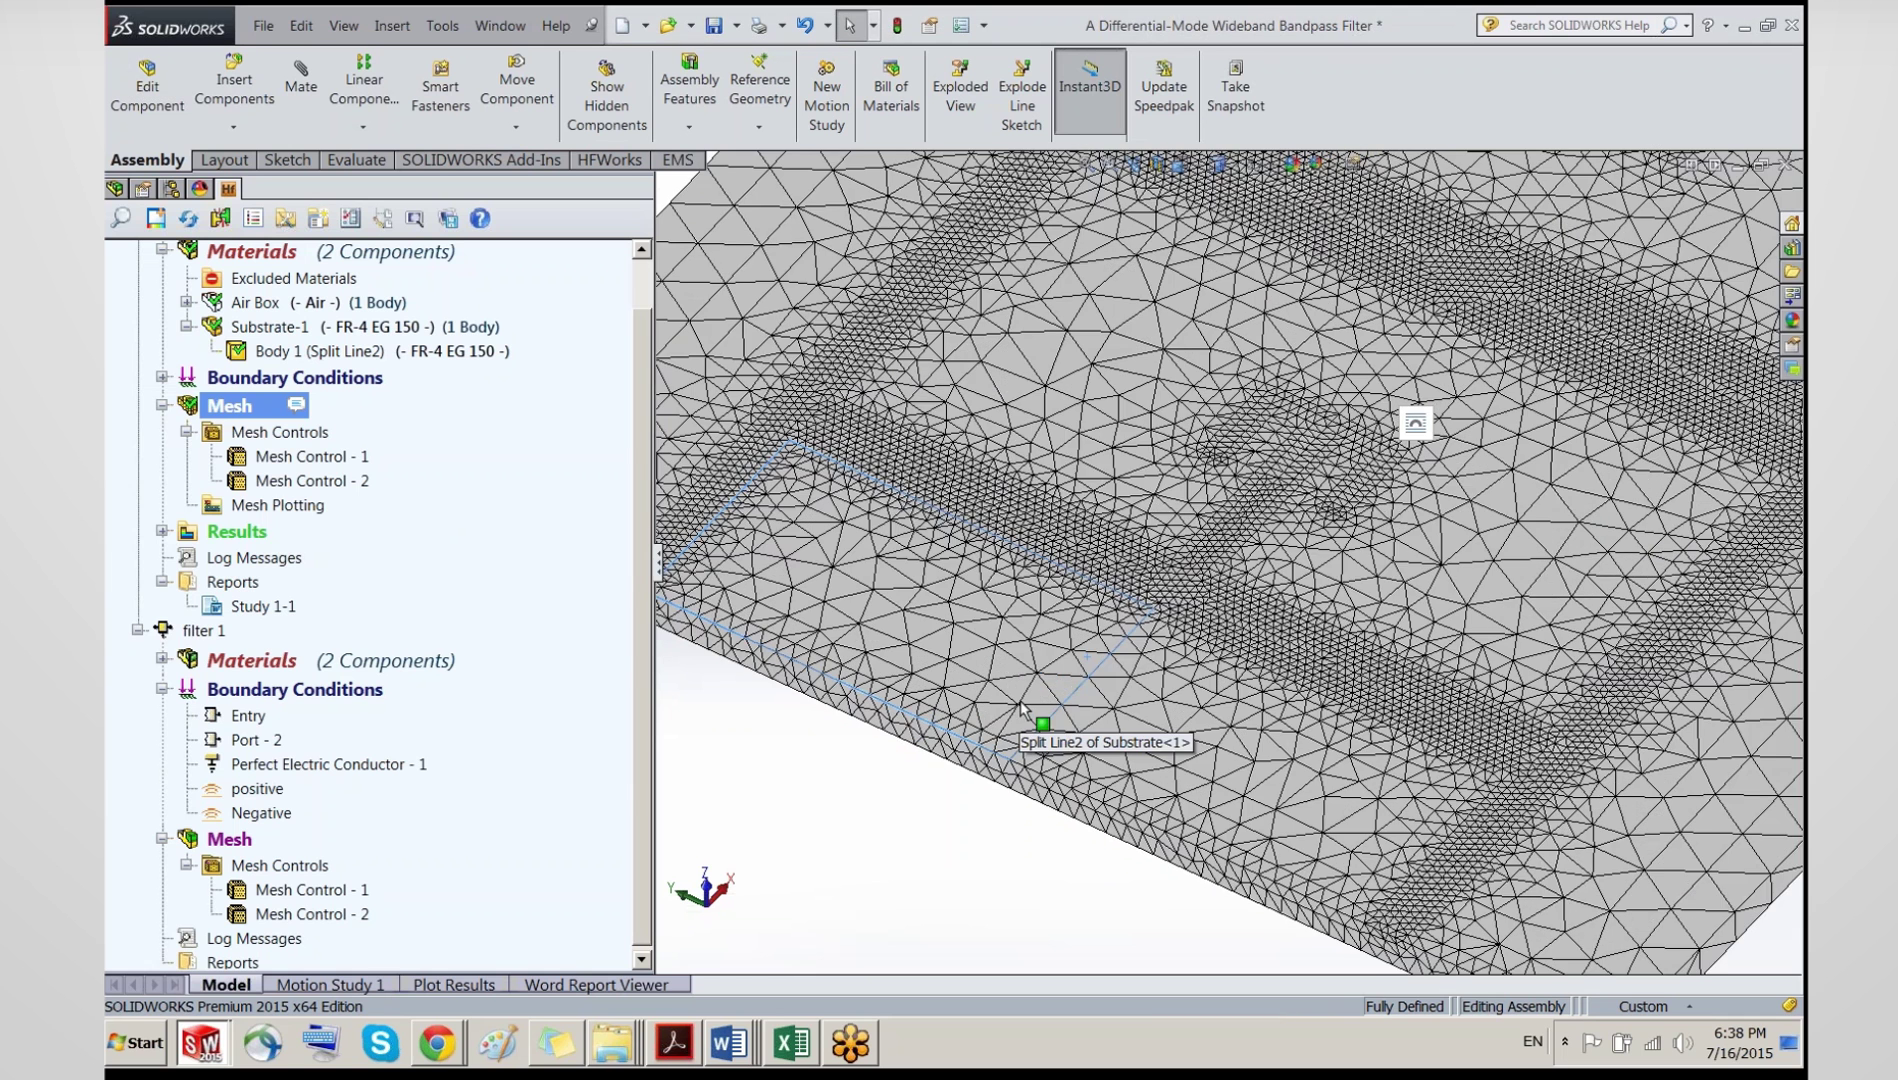
scroll(1022, 708, "down", 2)
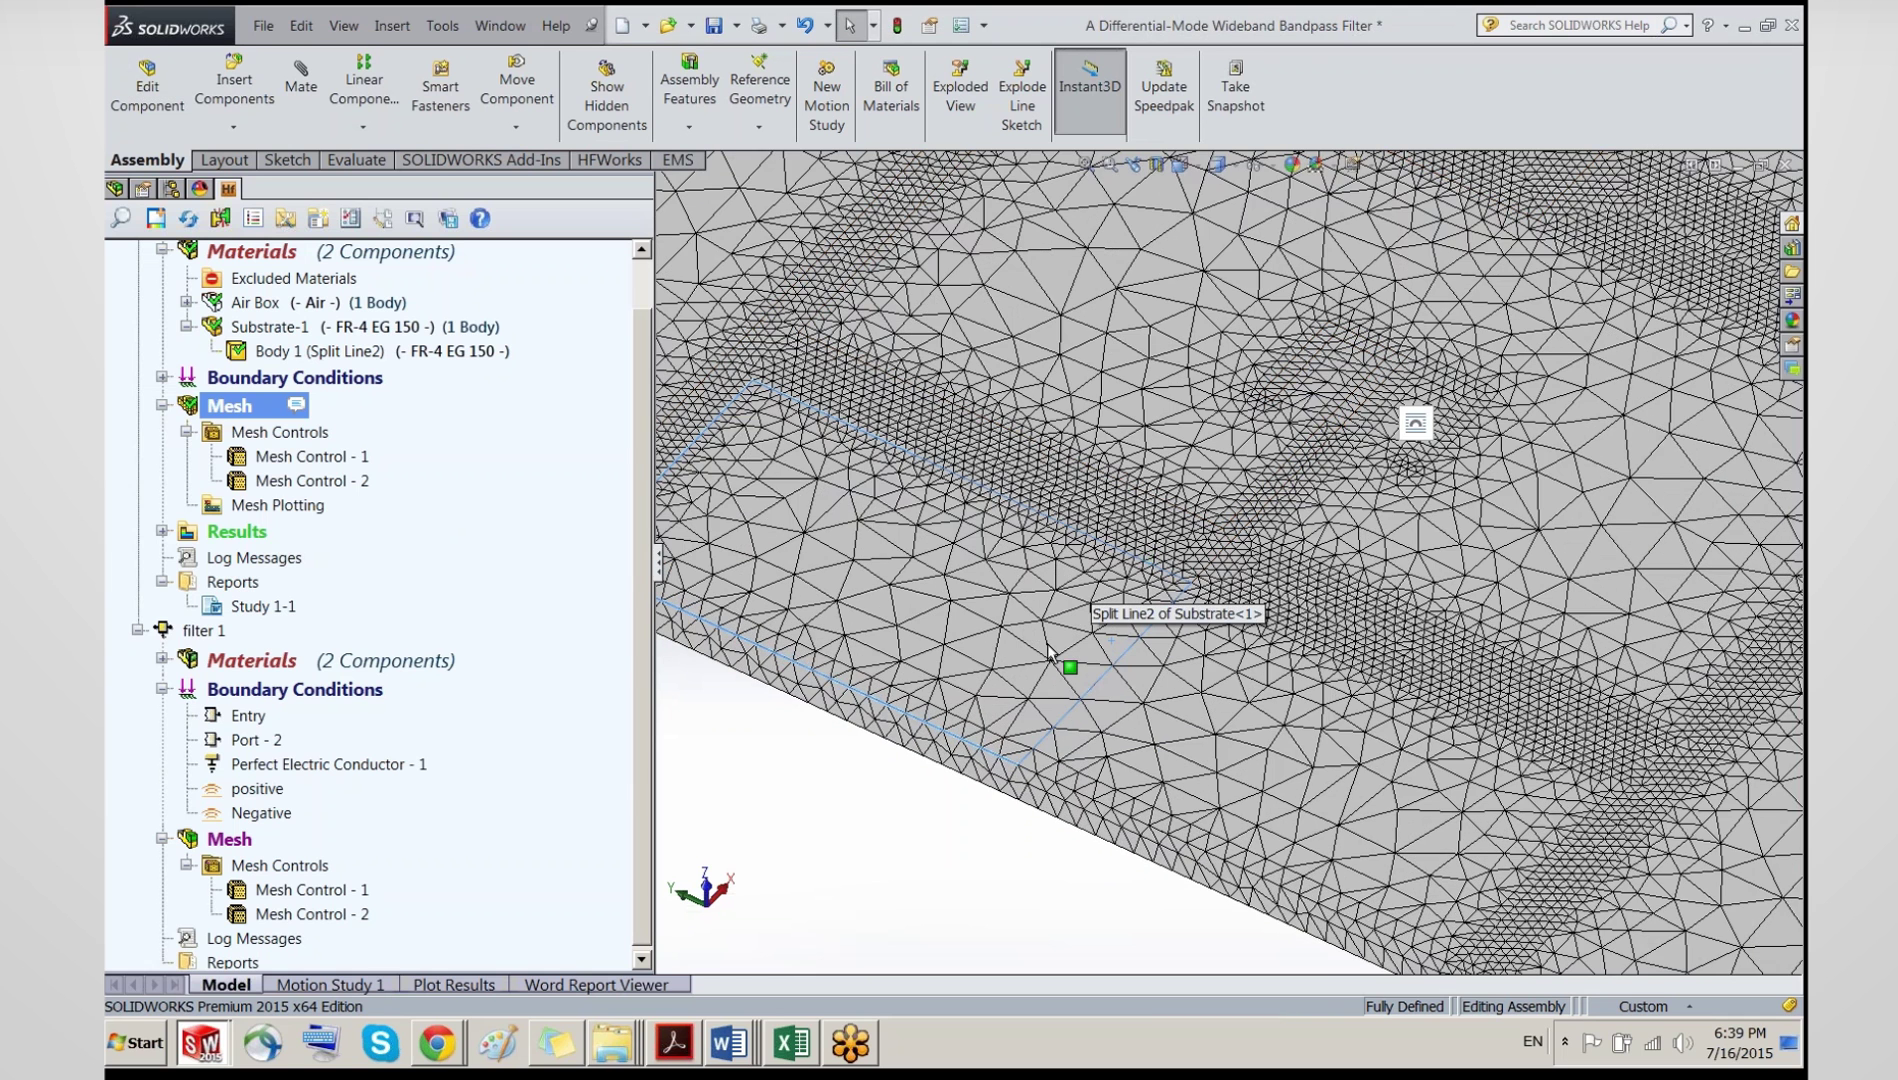
Step: Review the Create Mesh settings for Study 1, including the expanded meshing options, and cancel without re-meshing
right_click(250, 410)
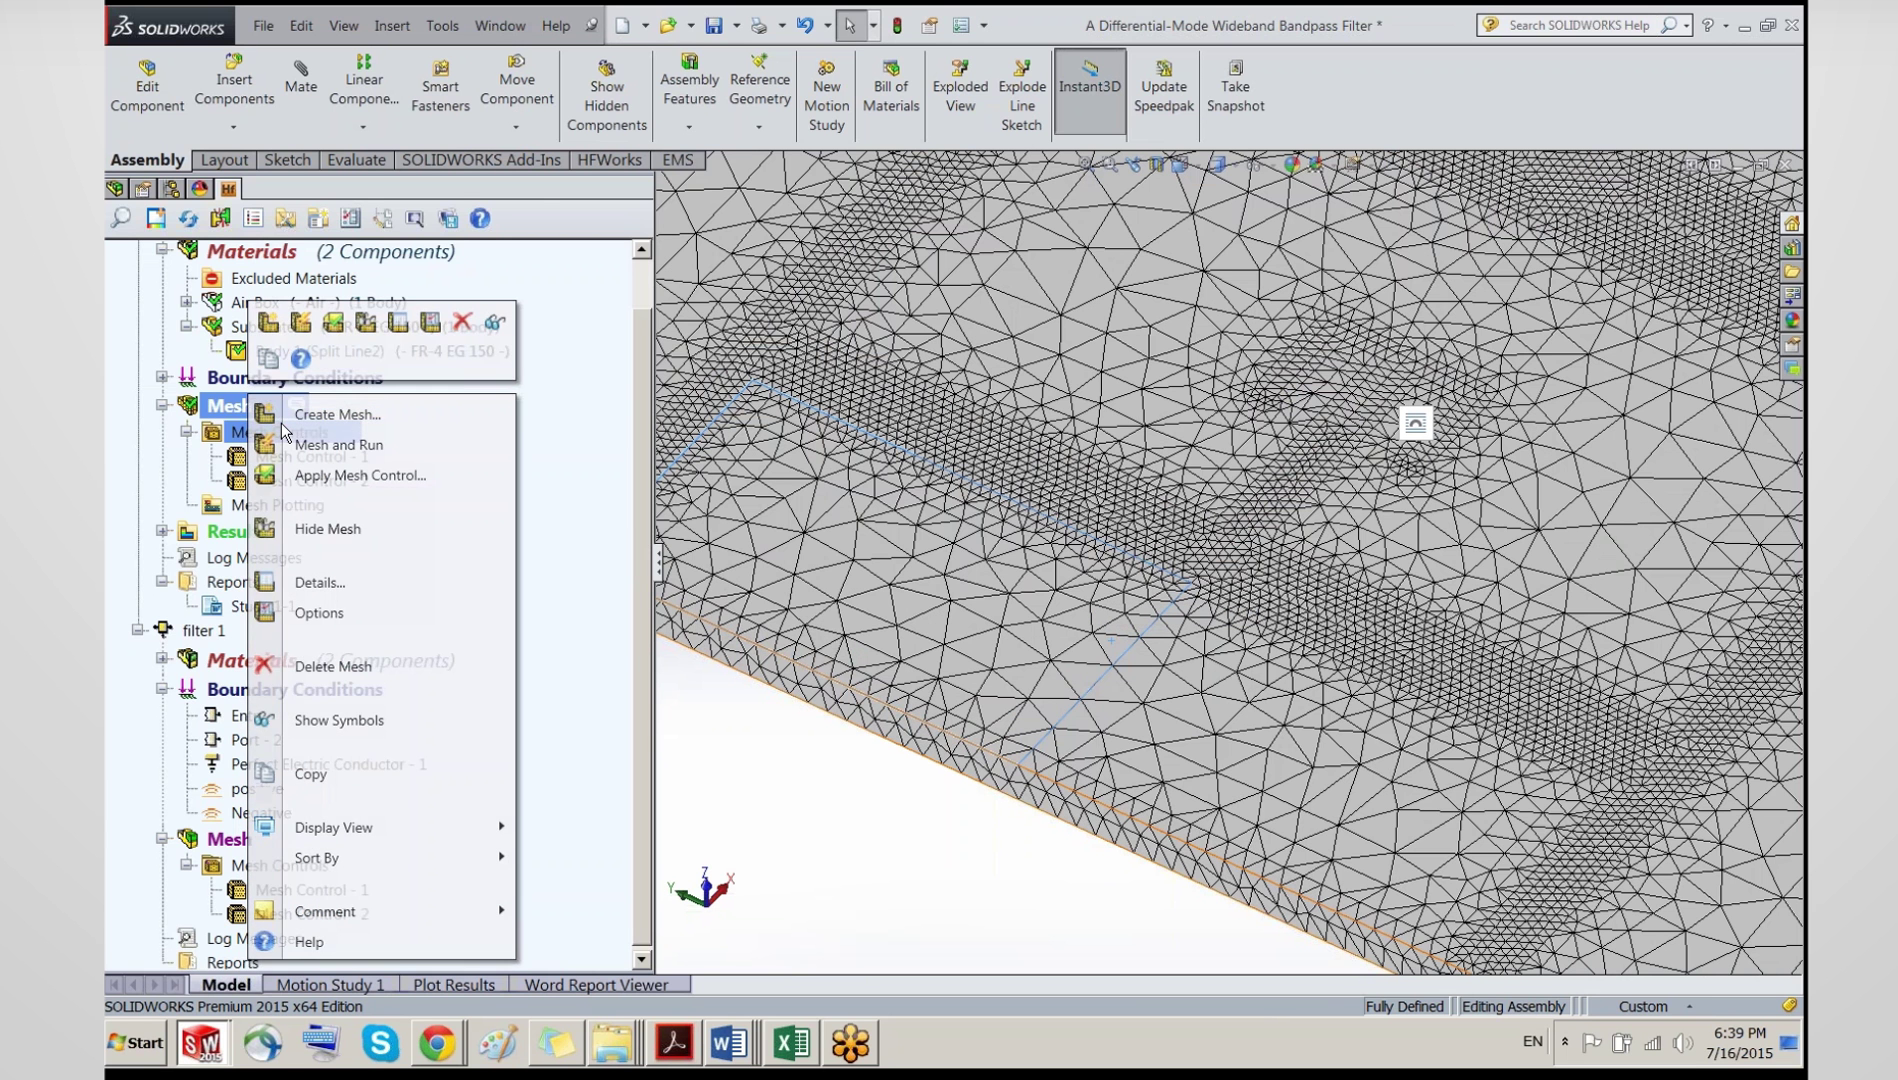
left_click(290, 416)
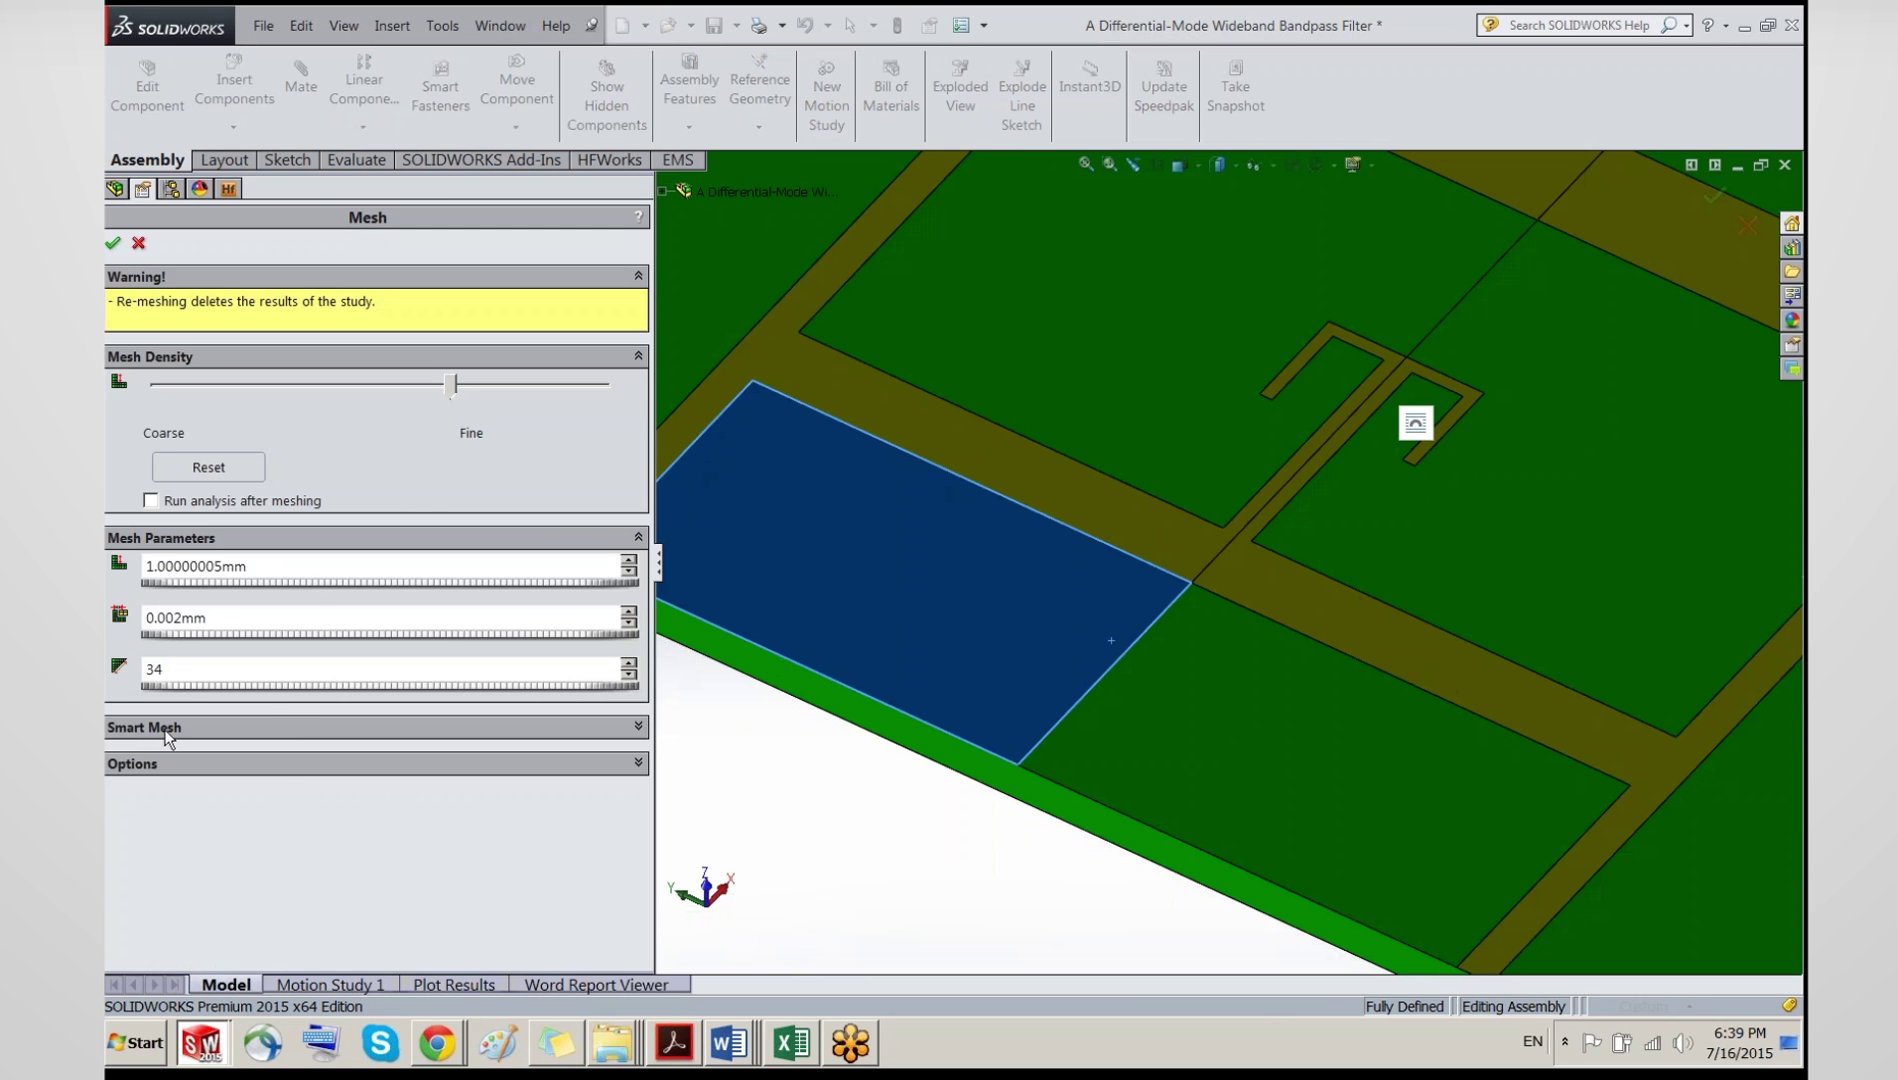
left_click(638, 764)
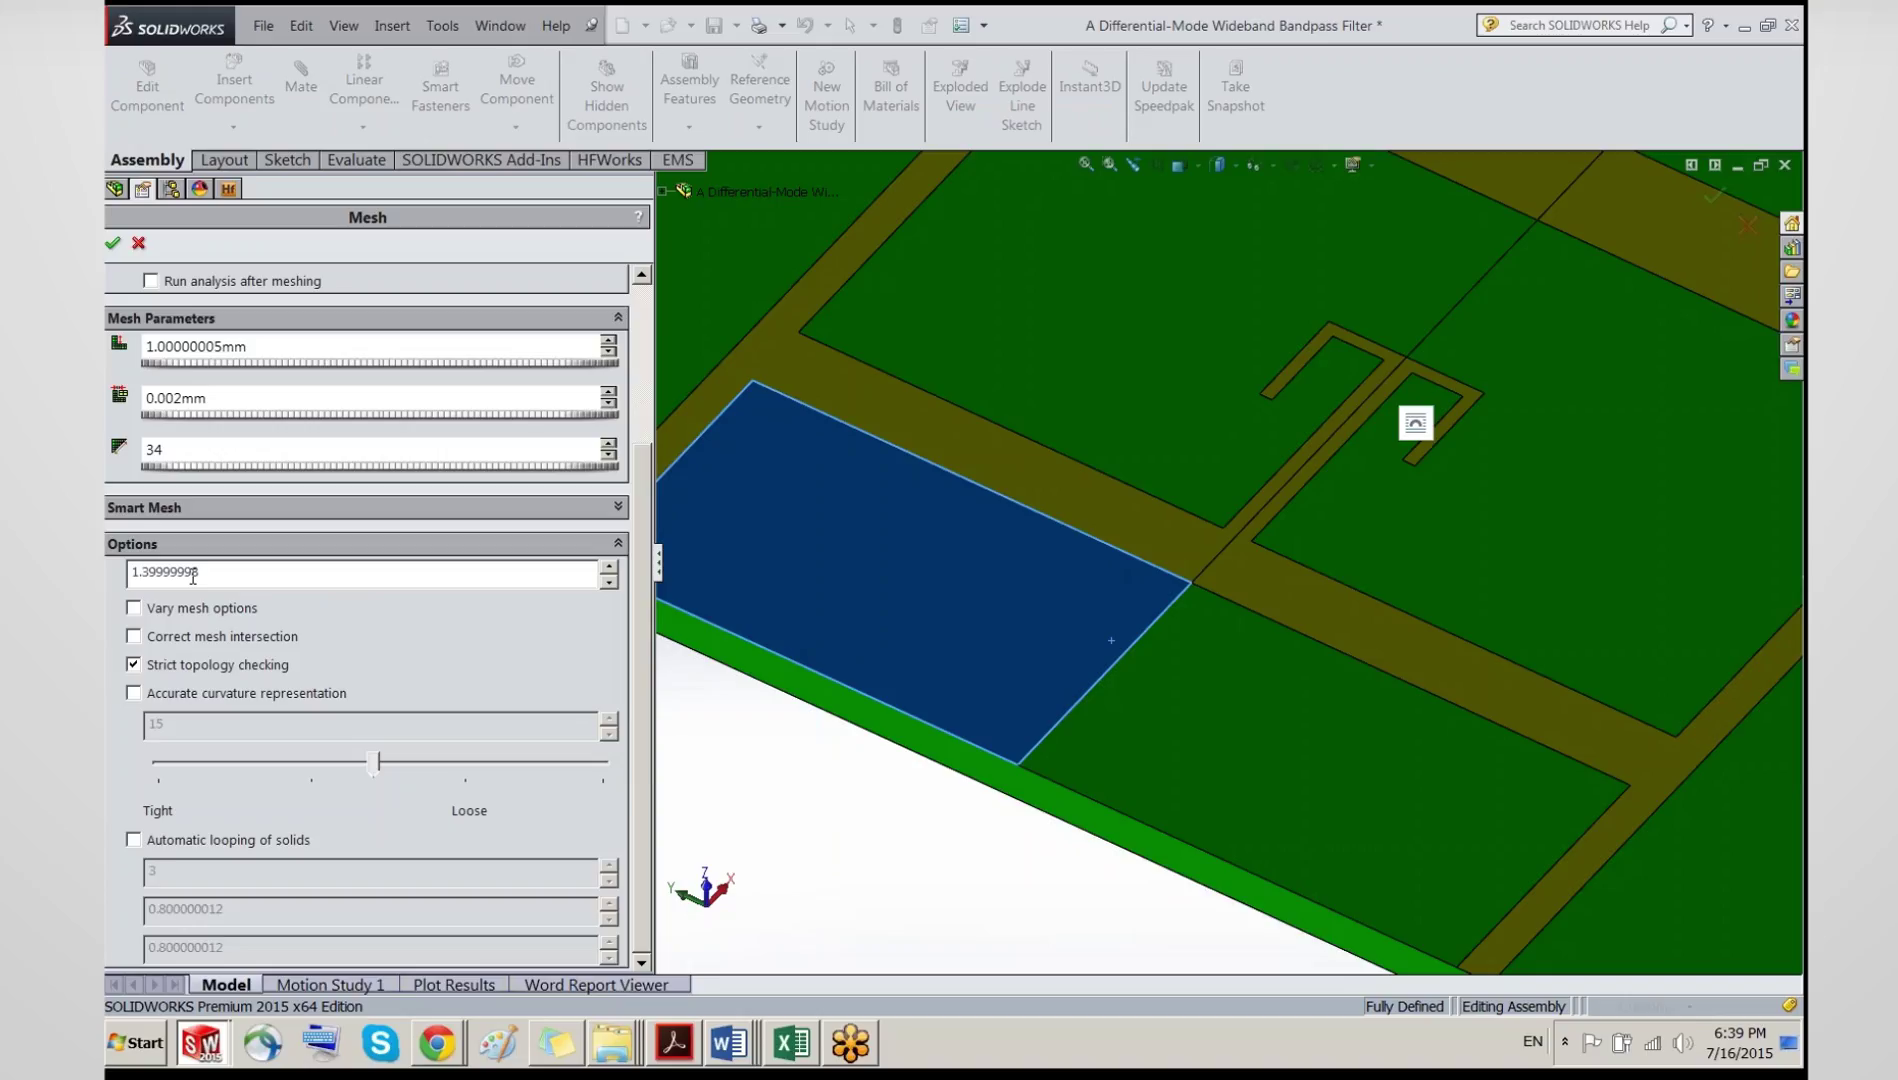
left_click(138, 245)
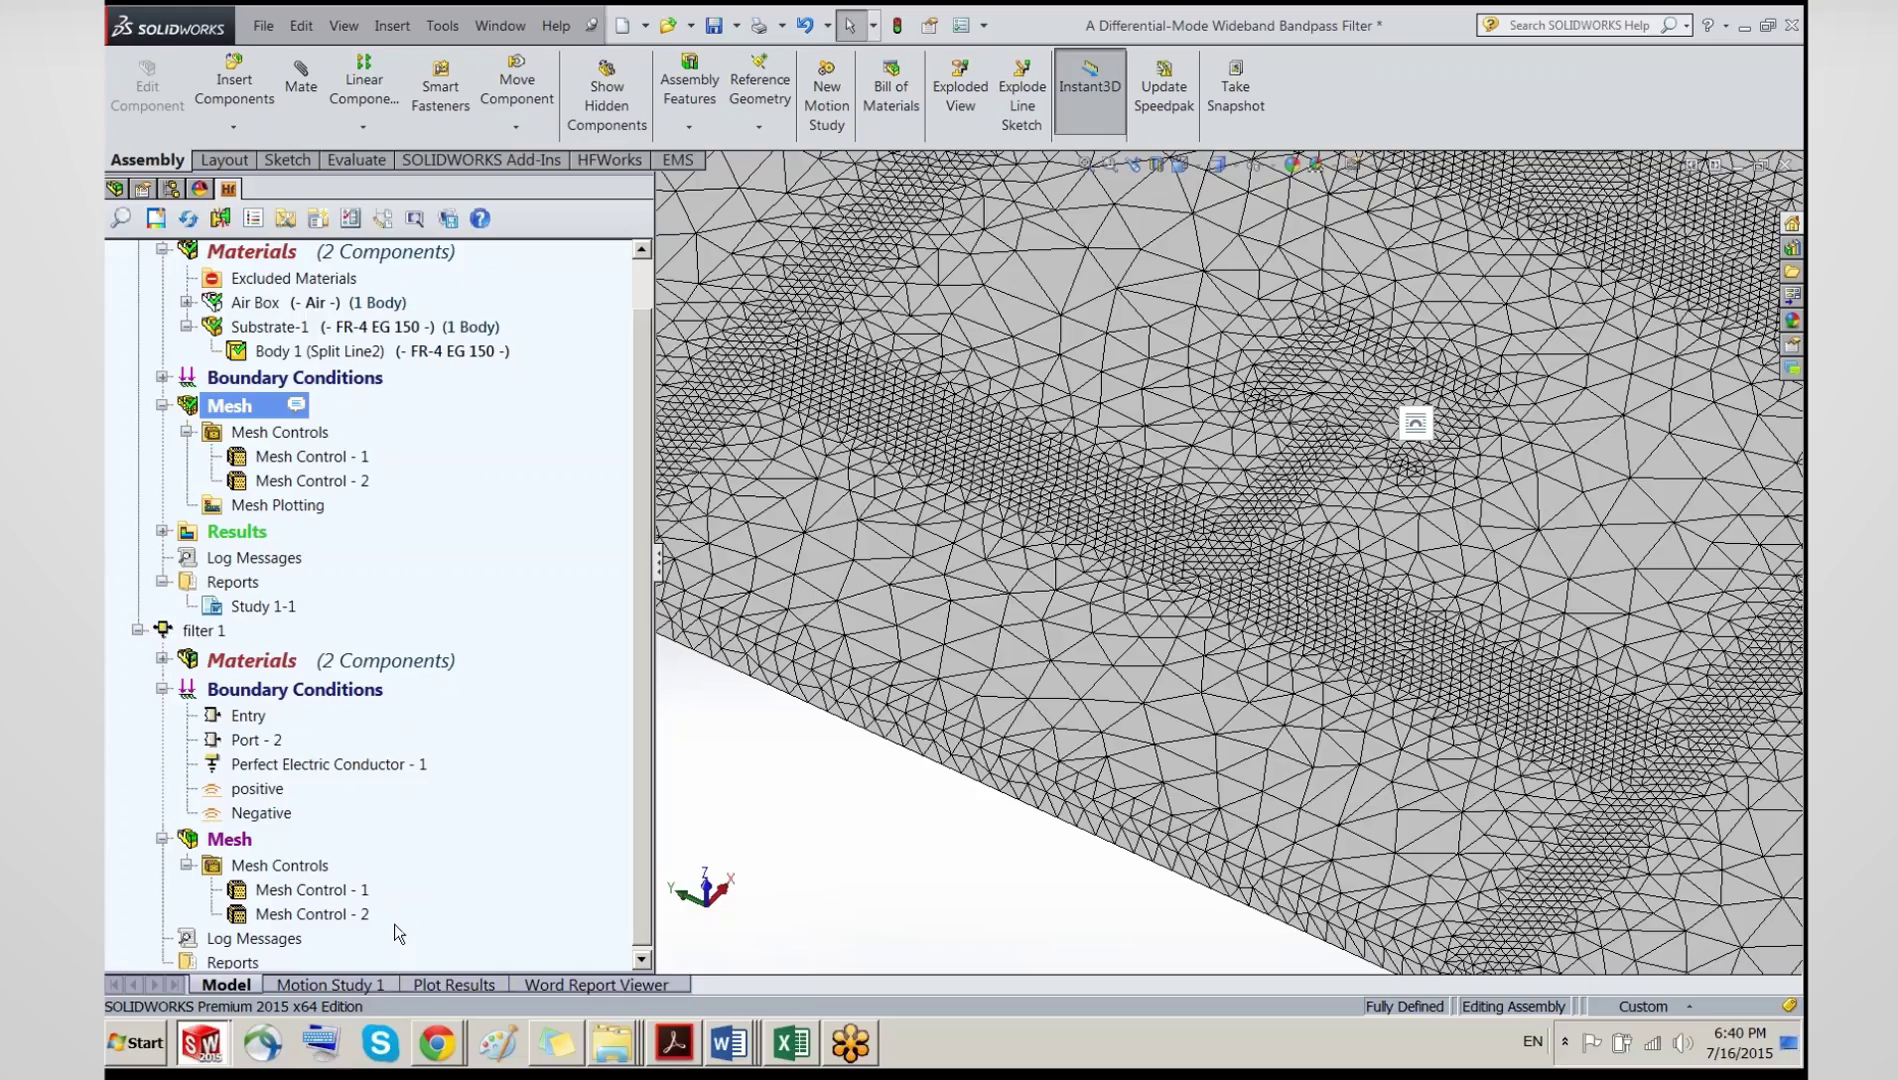
Step: Create a 3D mesh plot for Study 1 and examine the element sizes along the fine strips and across the substrate
left_click(321, 872)
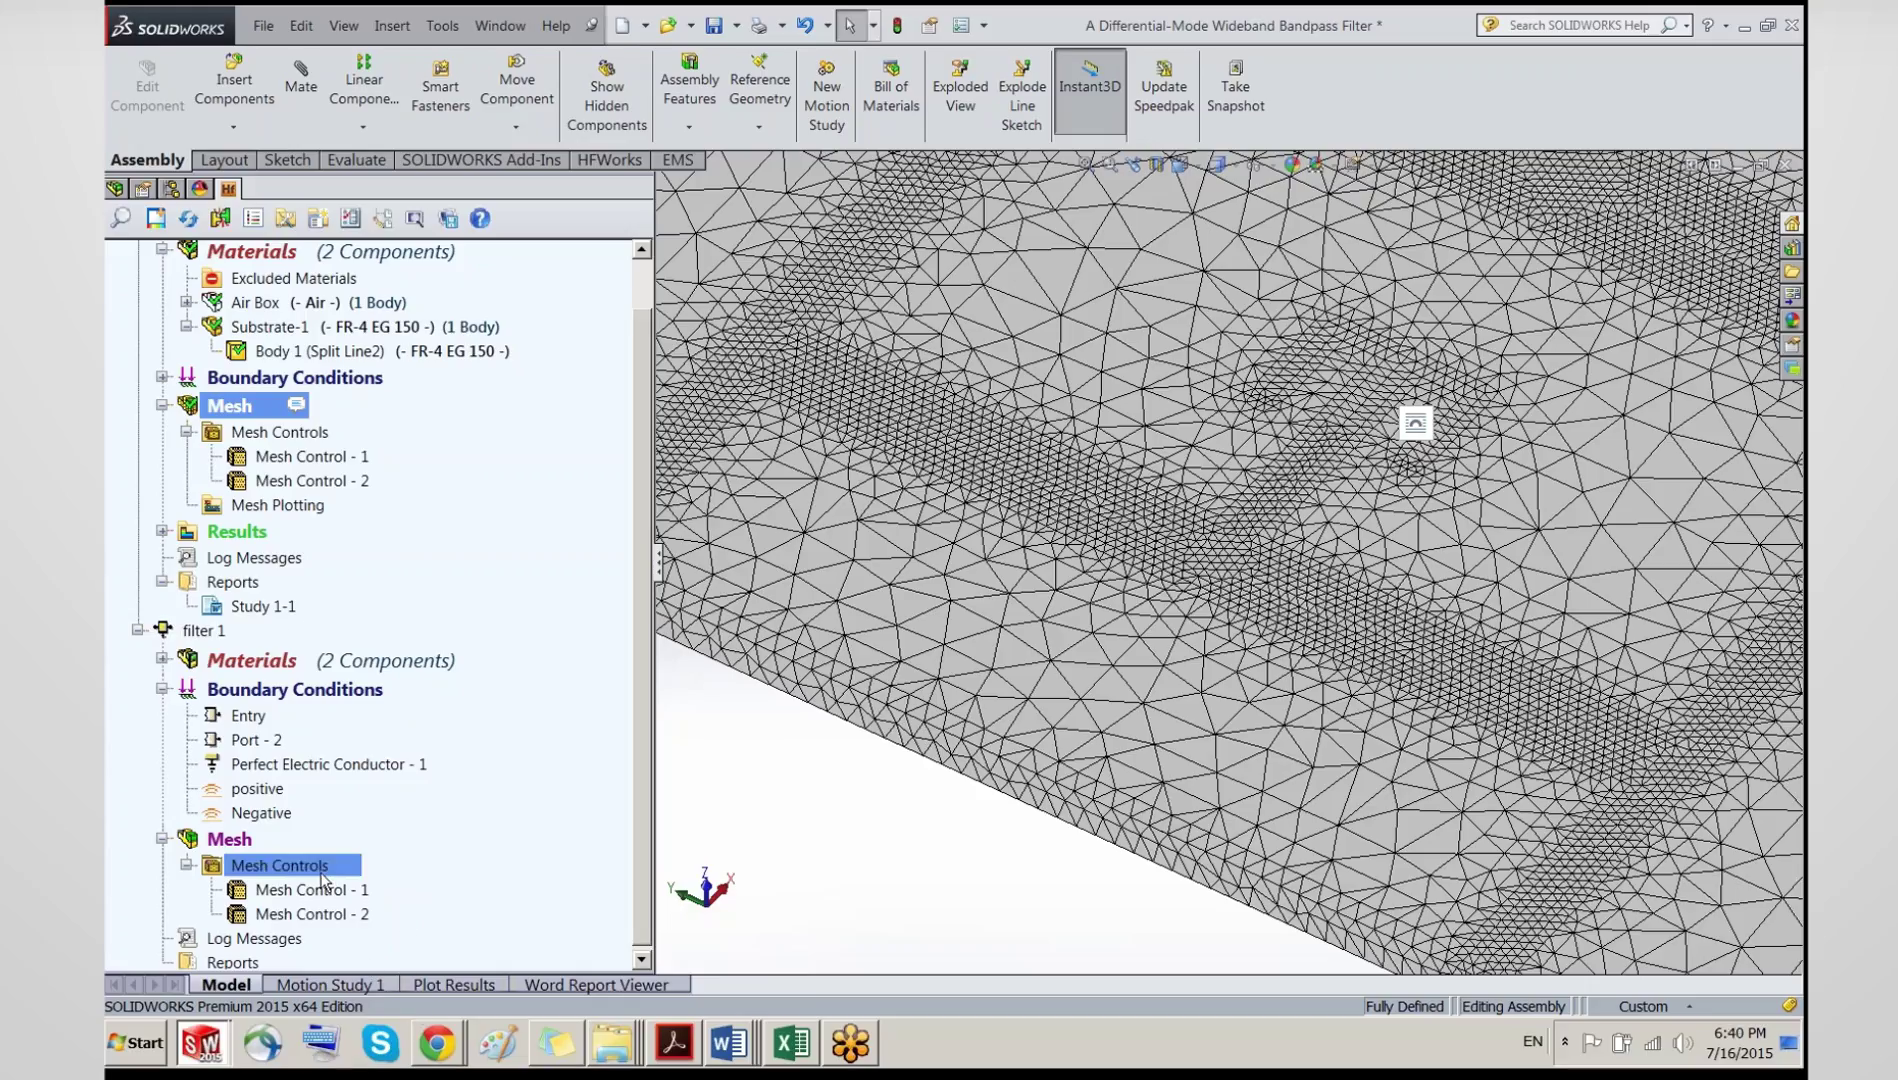
right_click(279, 508)
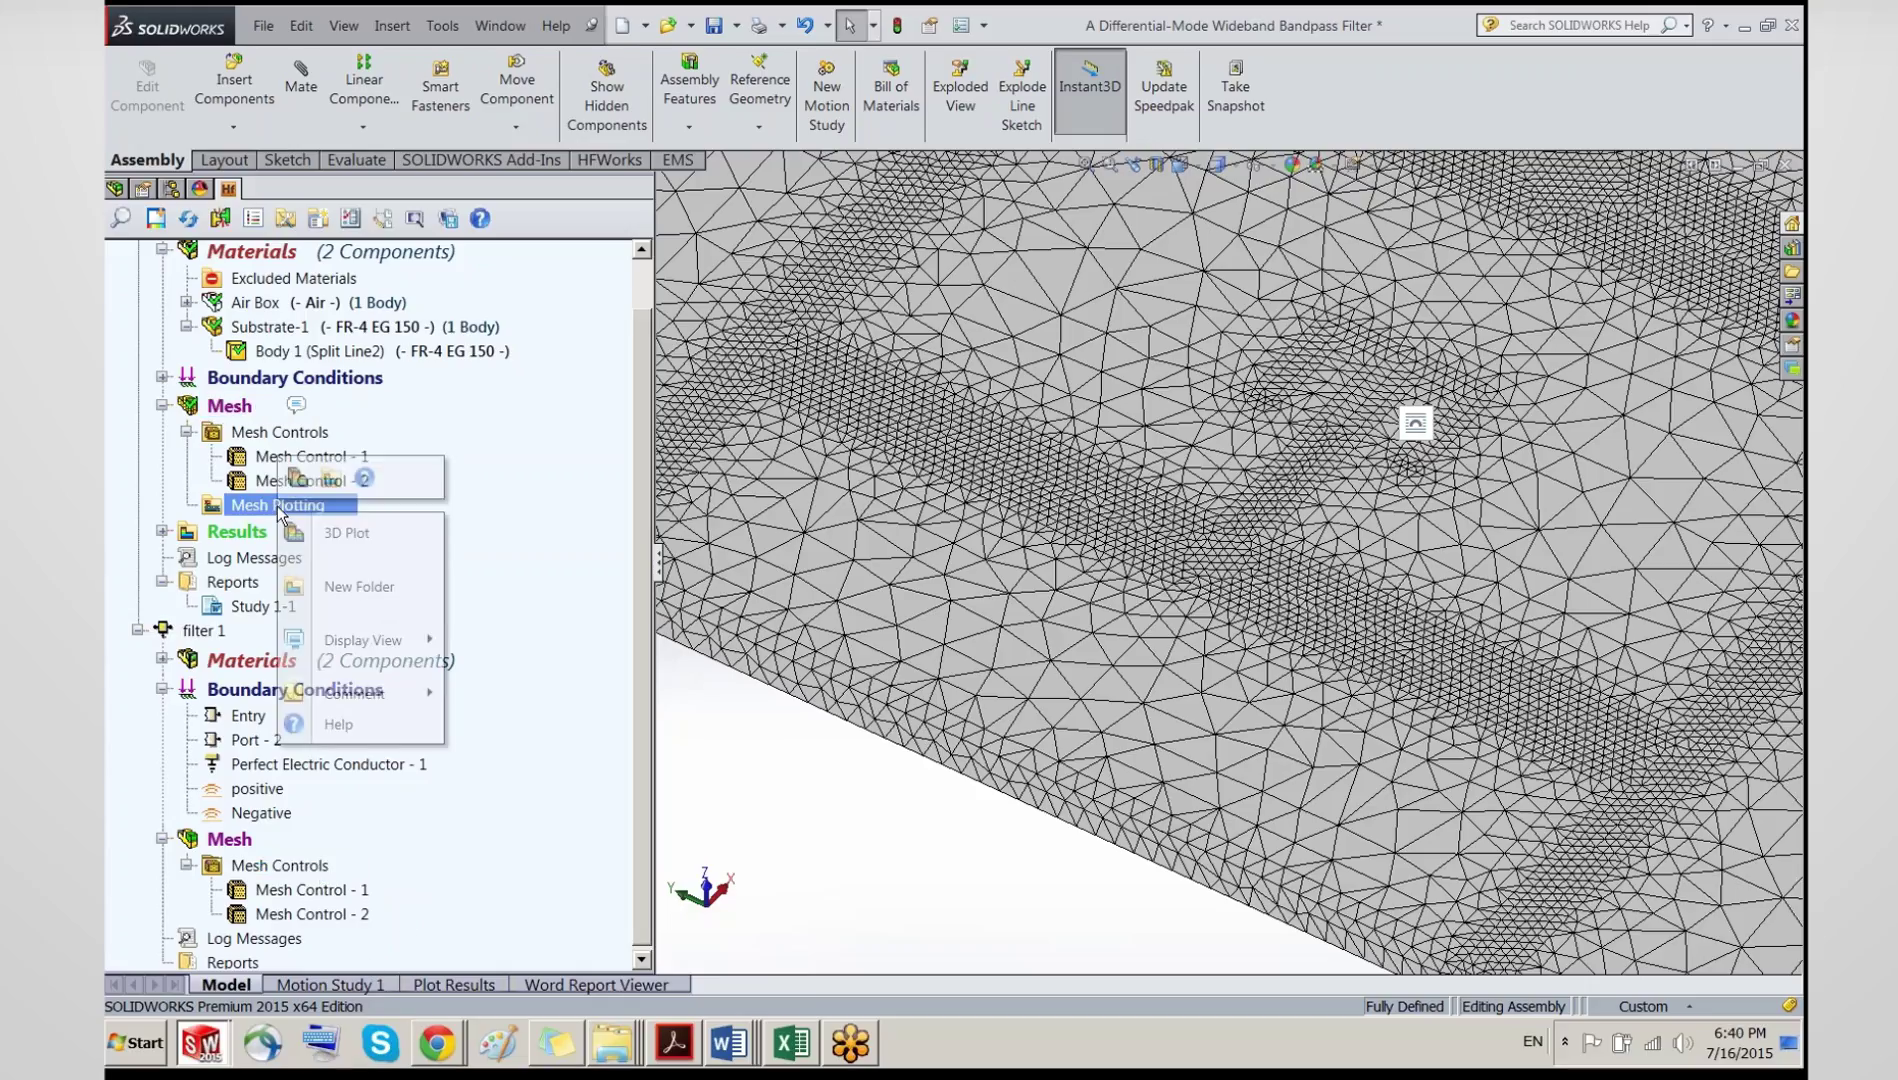
left_click(340, 532)
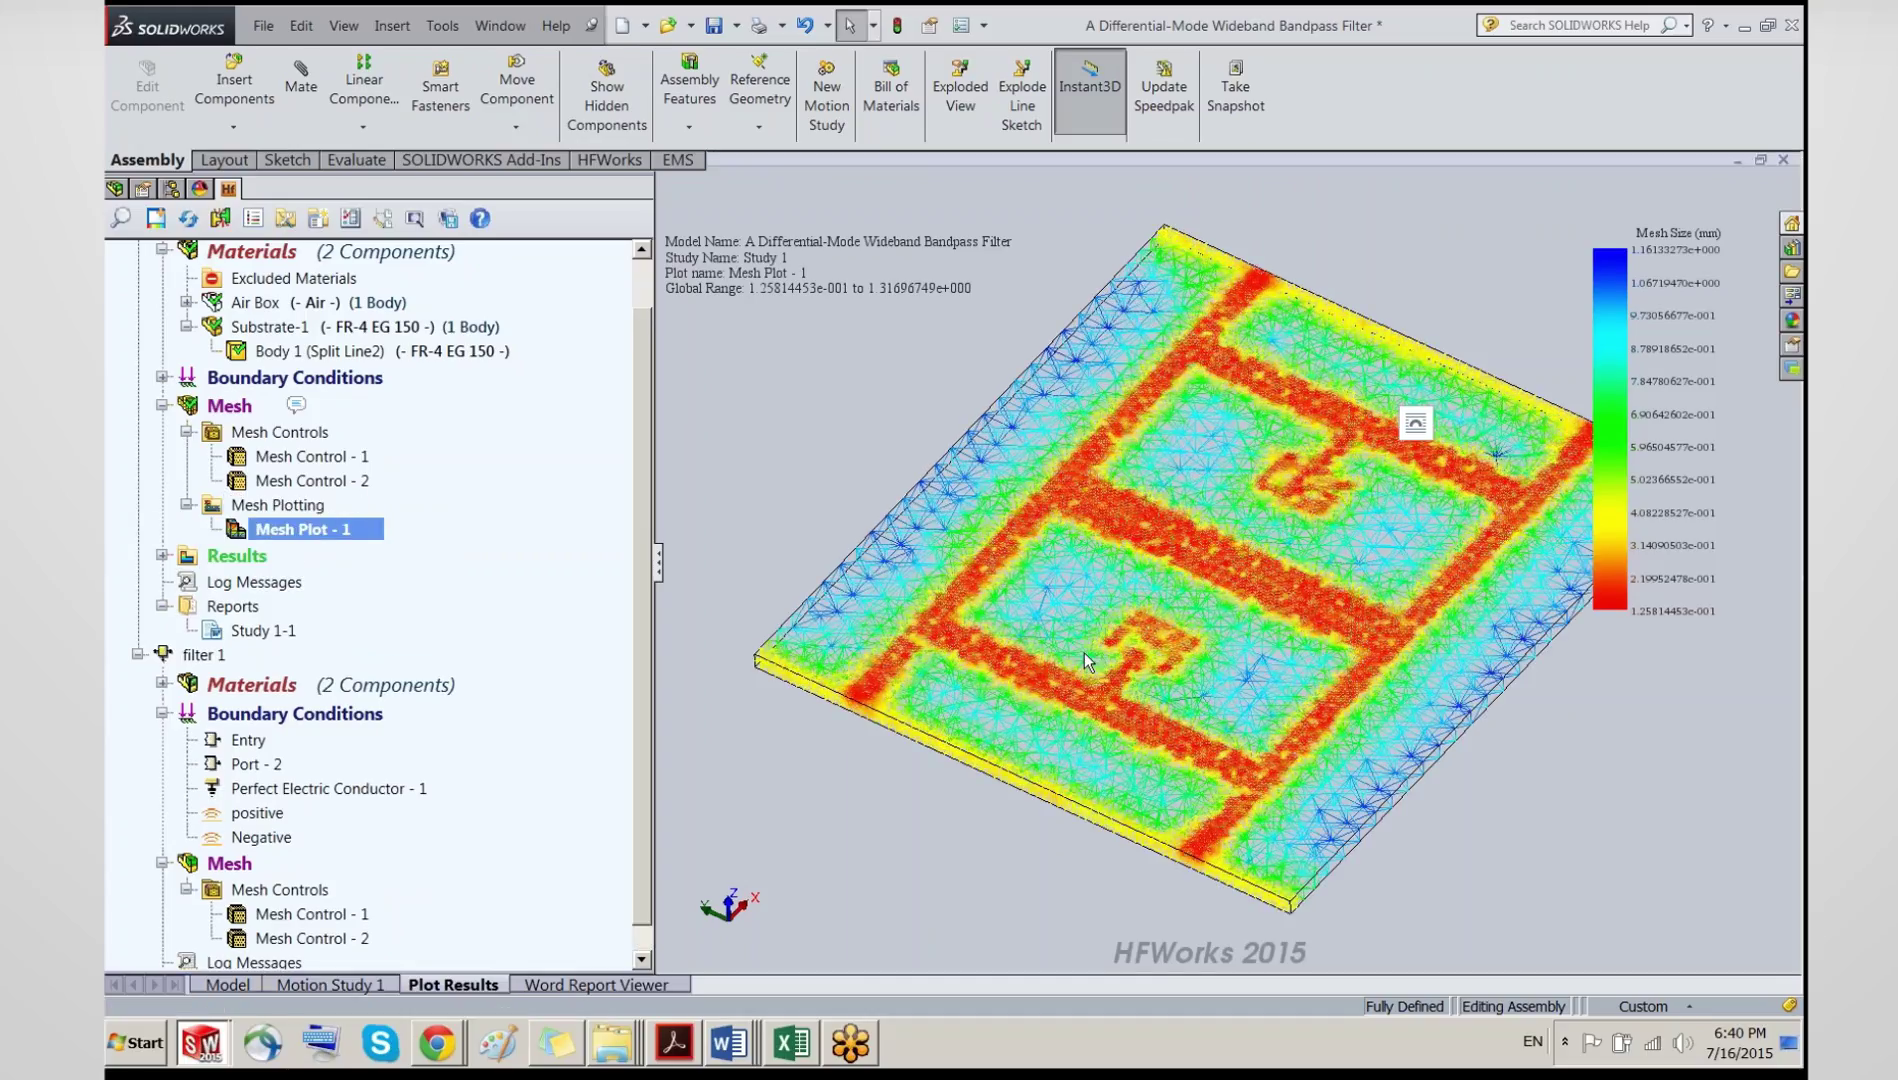
scroll(1084, 652, "down", 5)
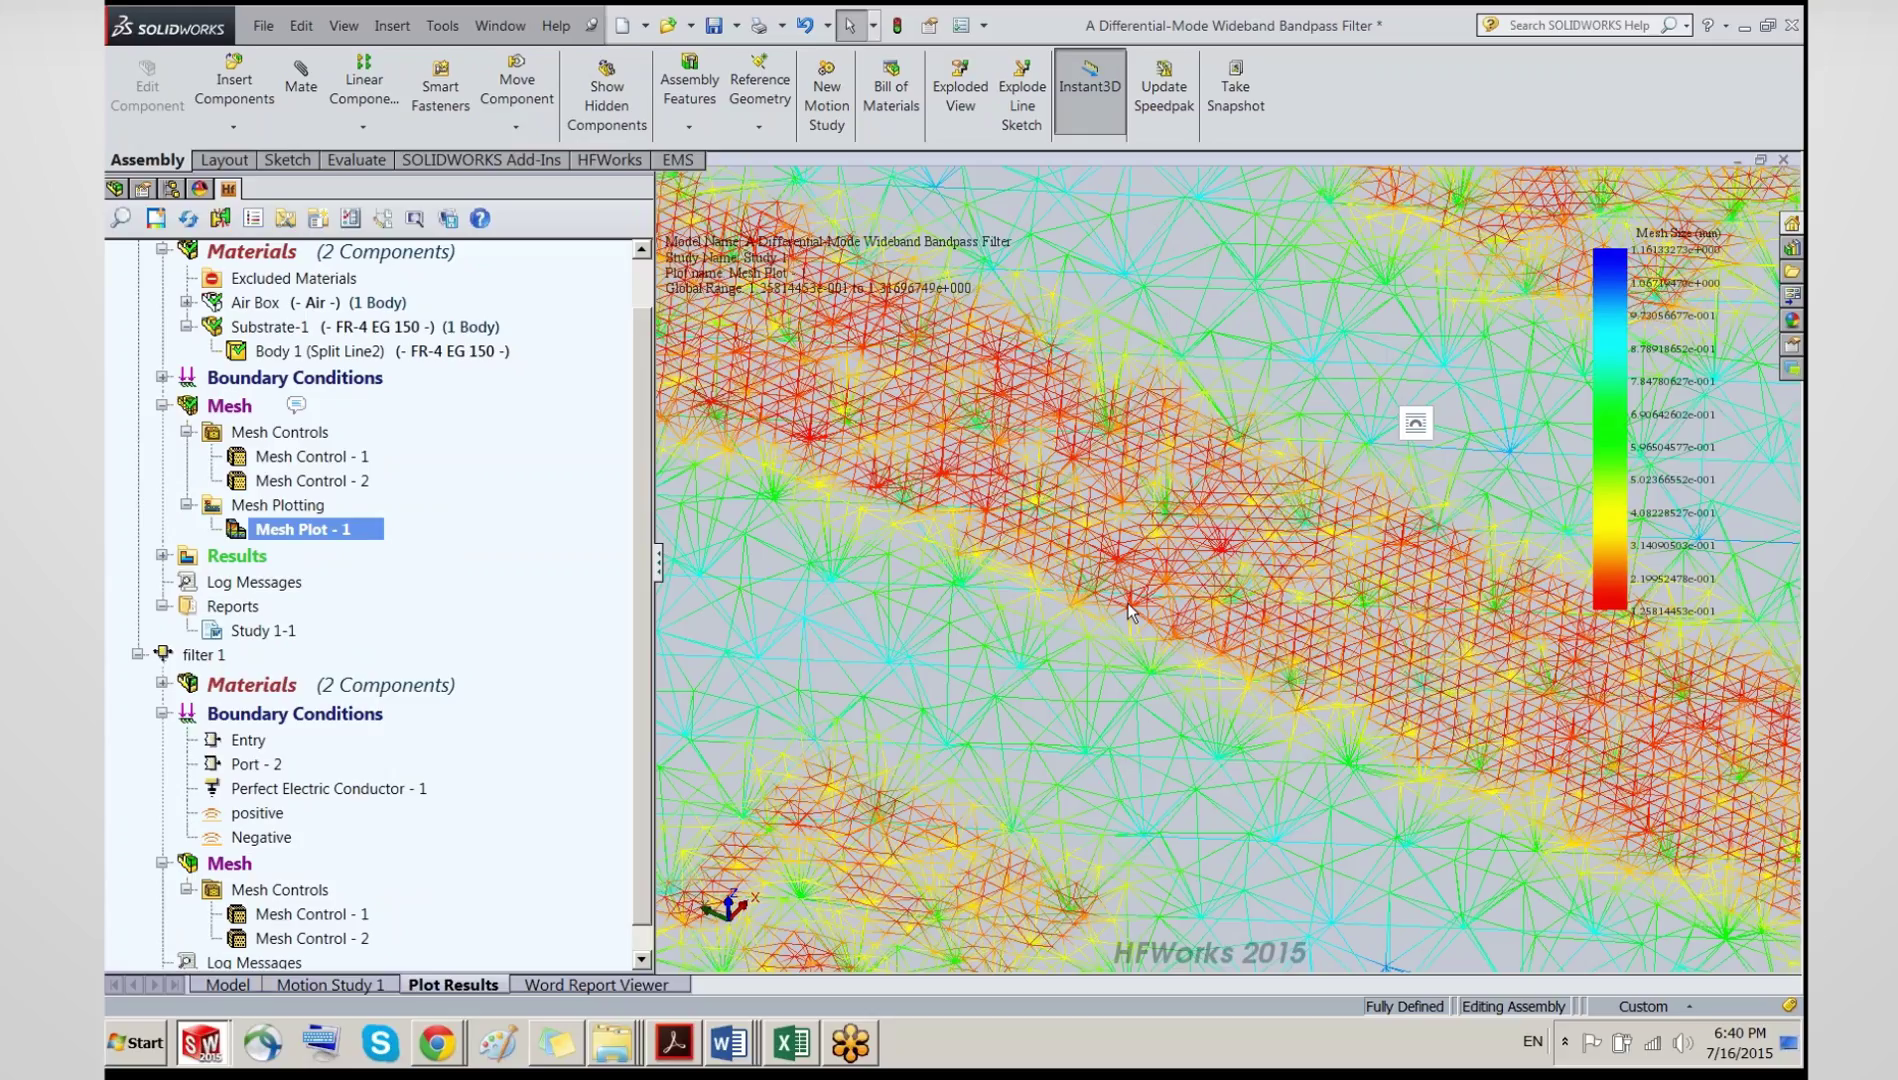
middle_click_drag(1128, 604, 1101, 521)
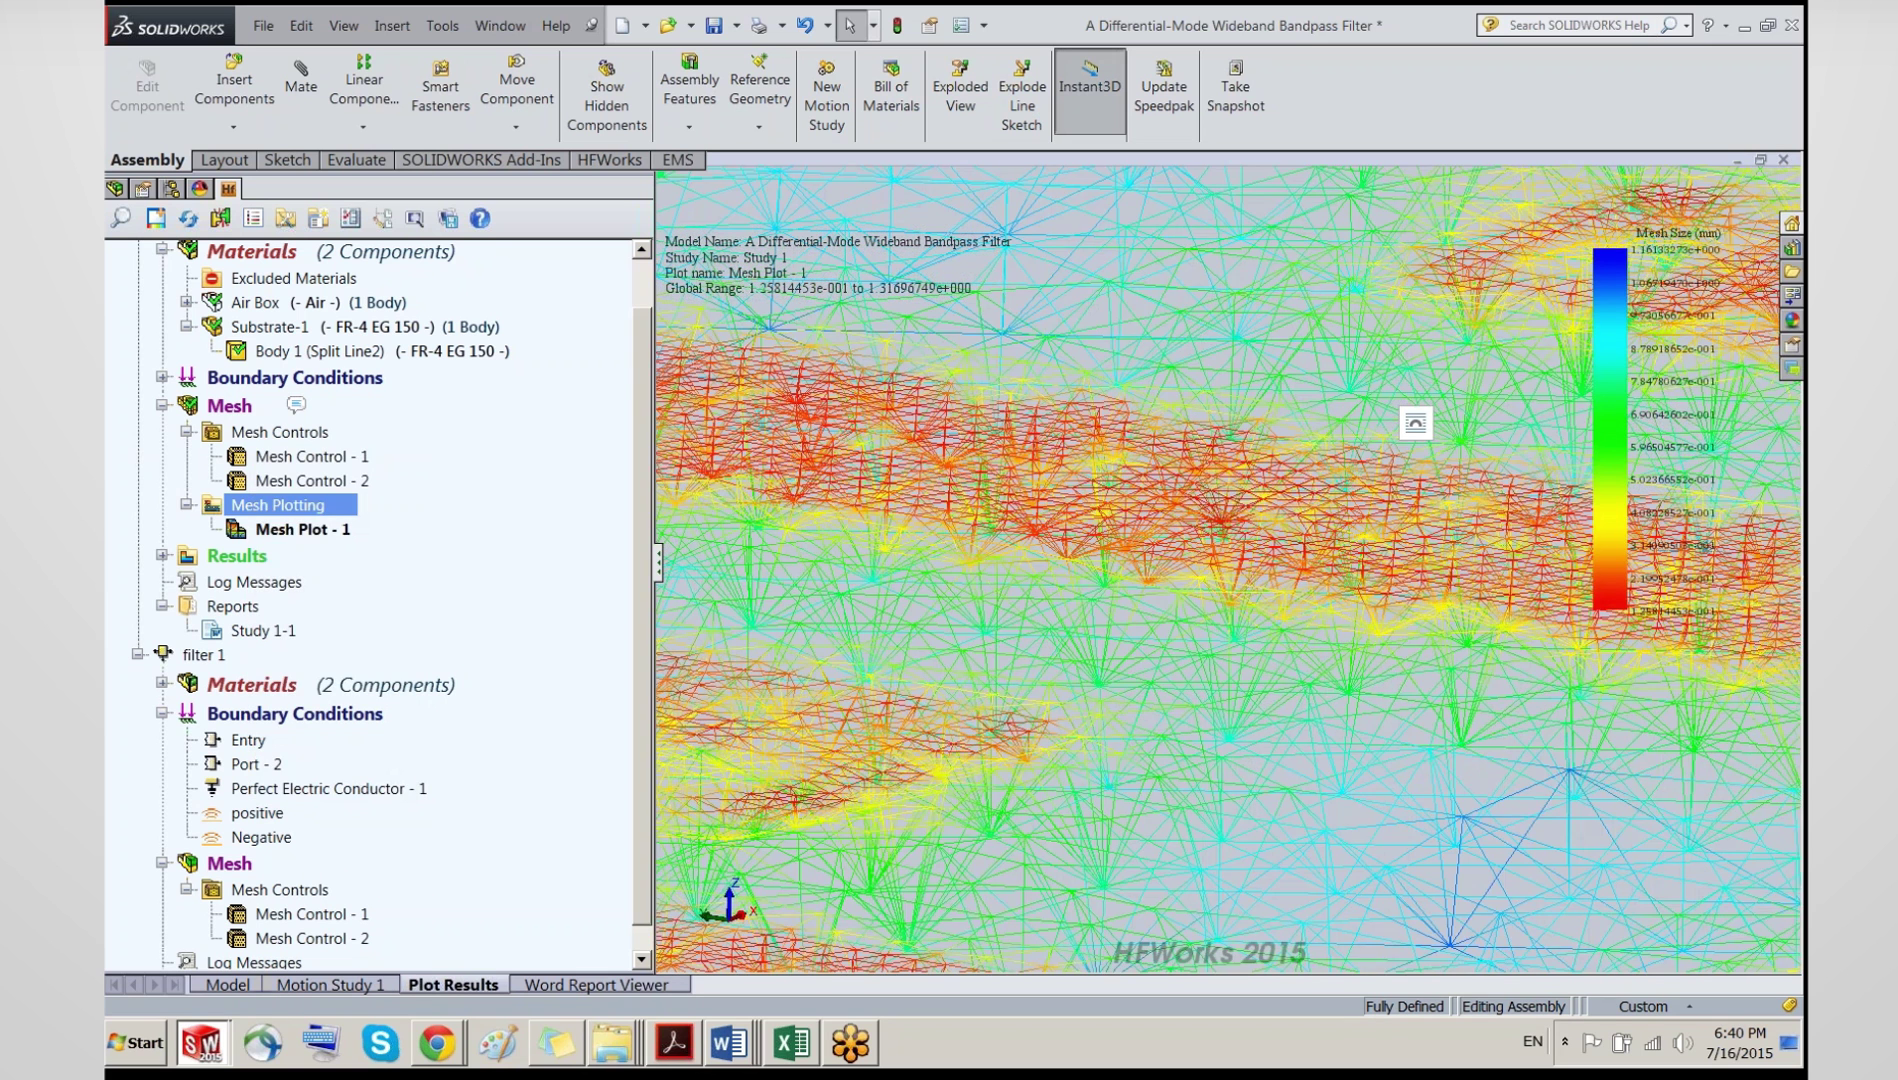
key("f")
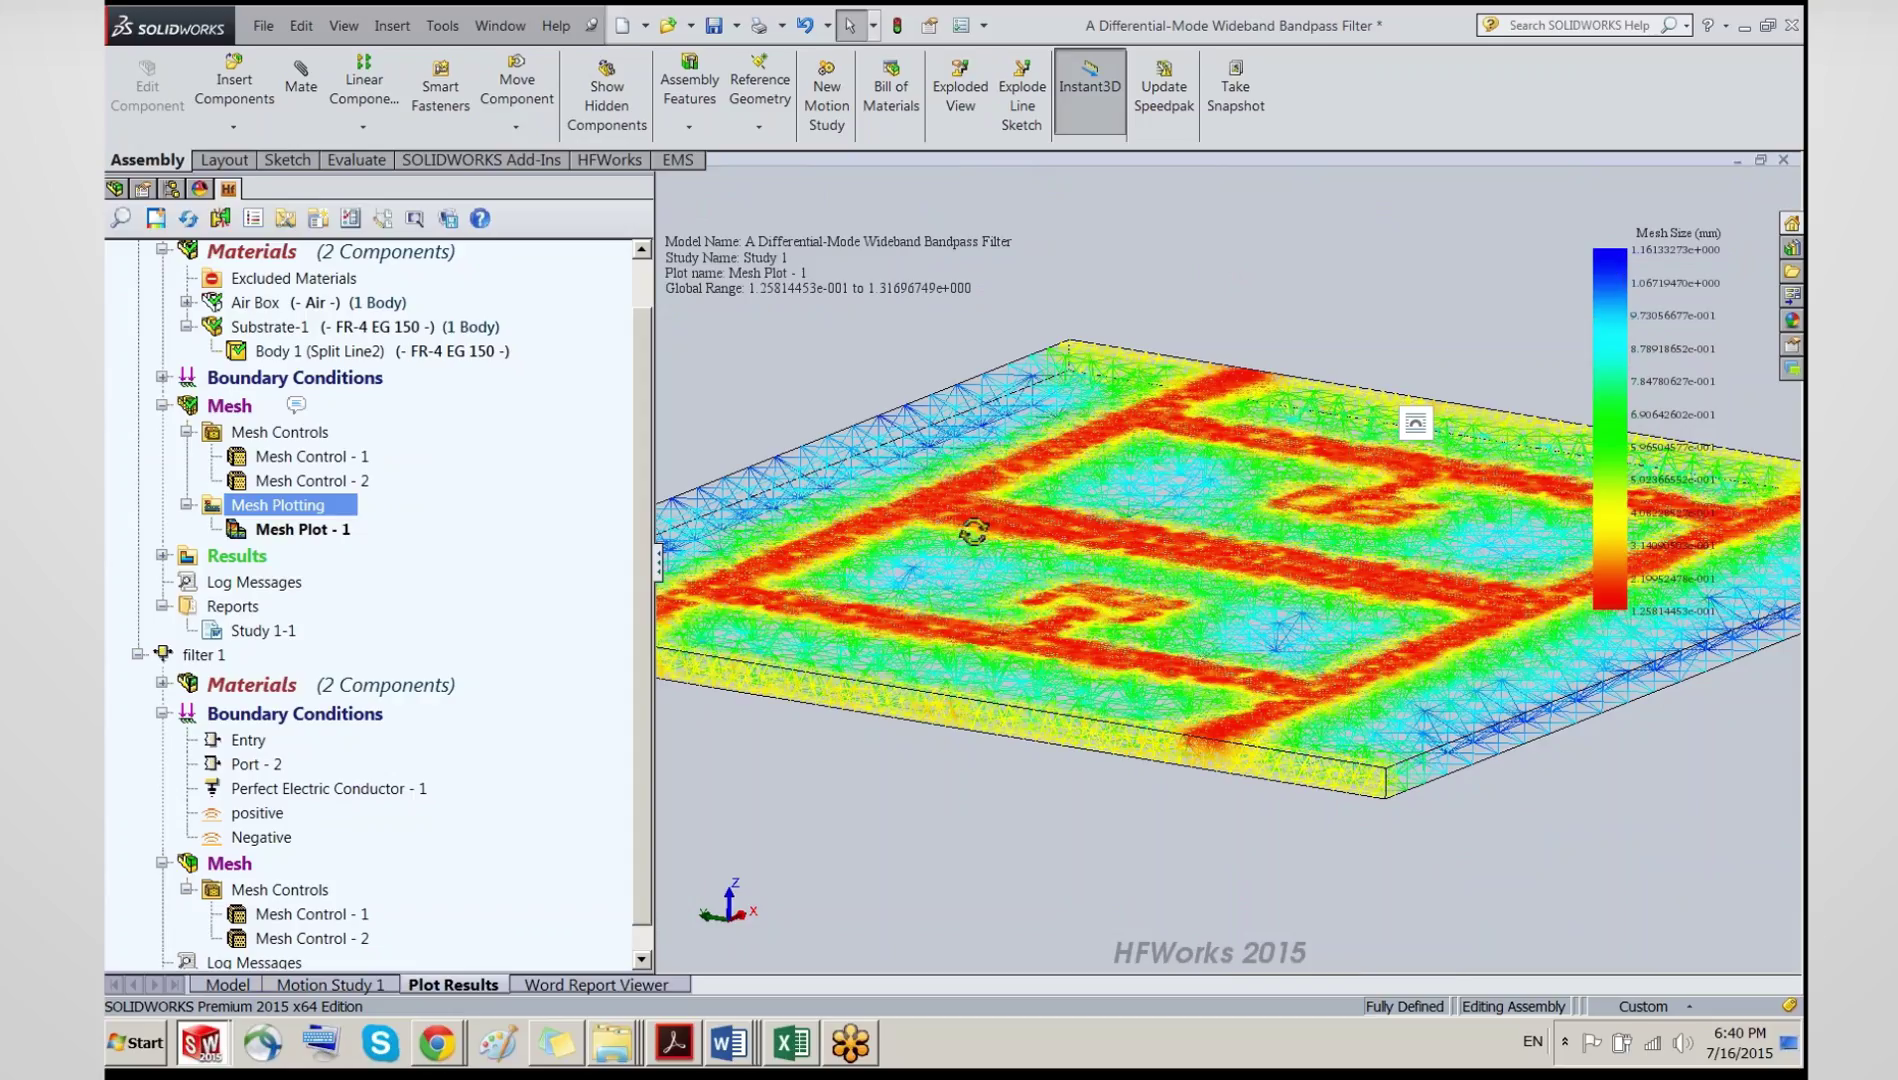
middle_click_drag(973, 532, 974, 533)
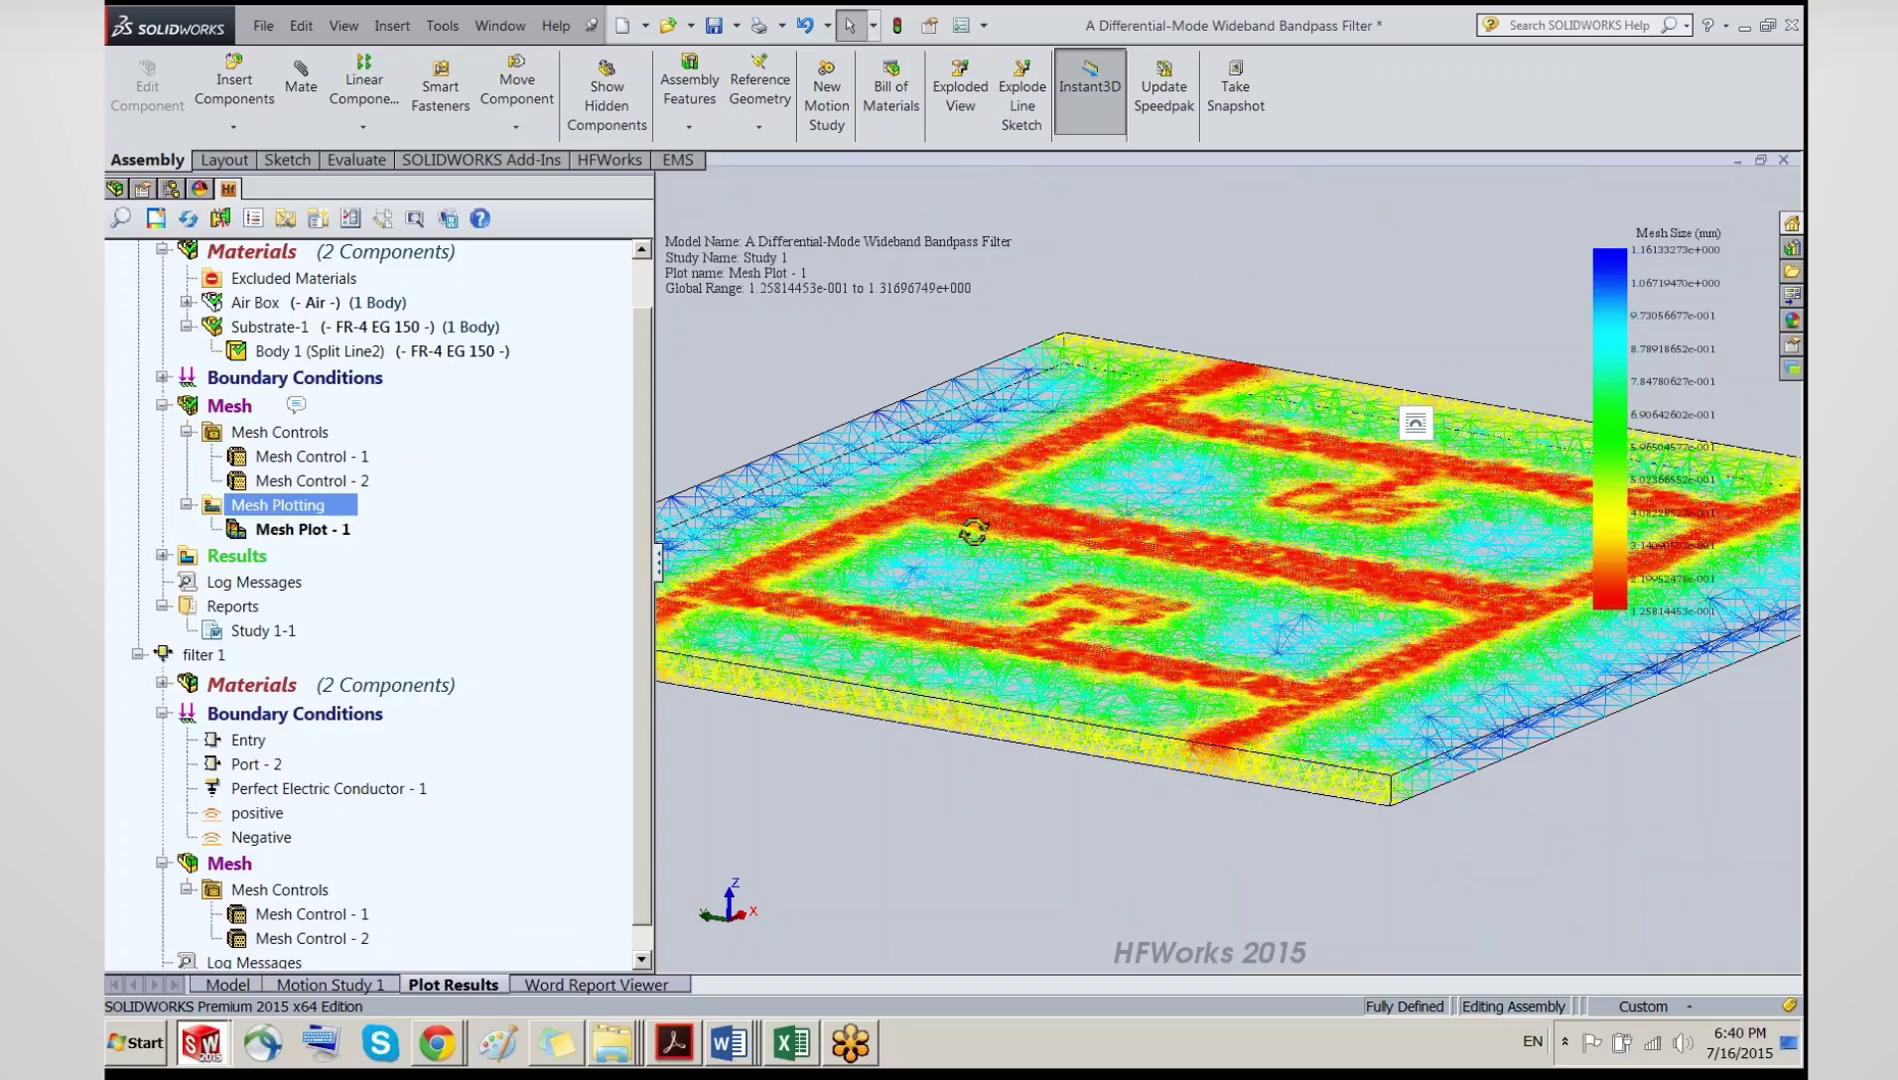
Step: Examine the mesh through the substrate's thickness with a clipping section on the second plane option, plotted on the section only, and cancel the clipping
middle_click_drag(973, 532, 1207, 795)
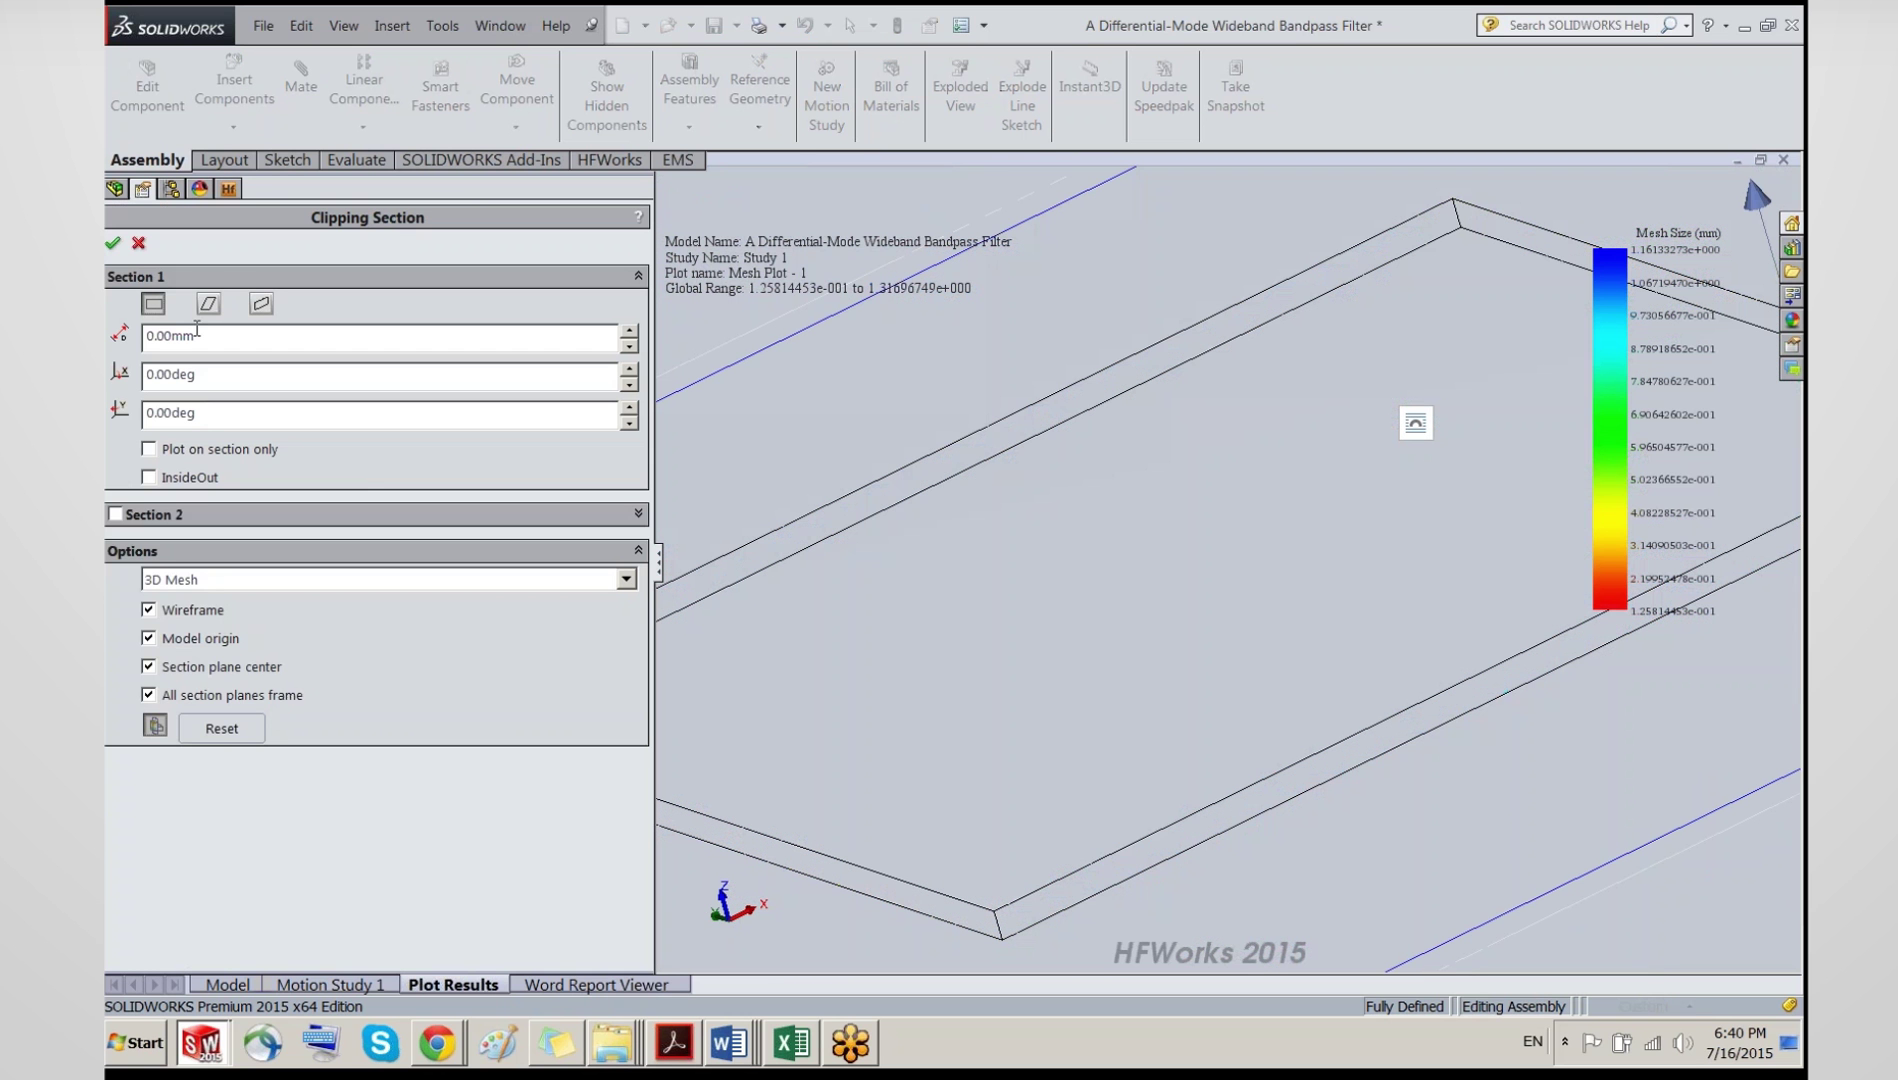
left_click(208, 303)
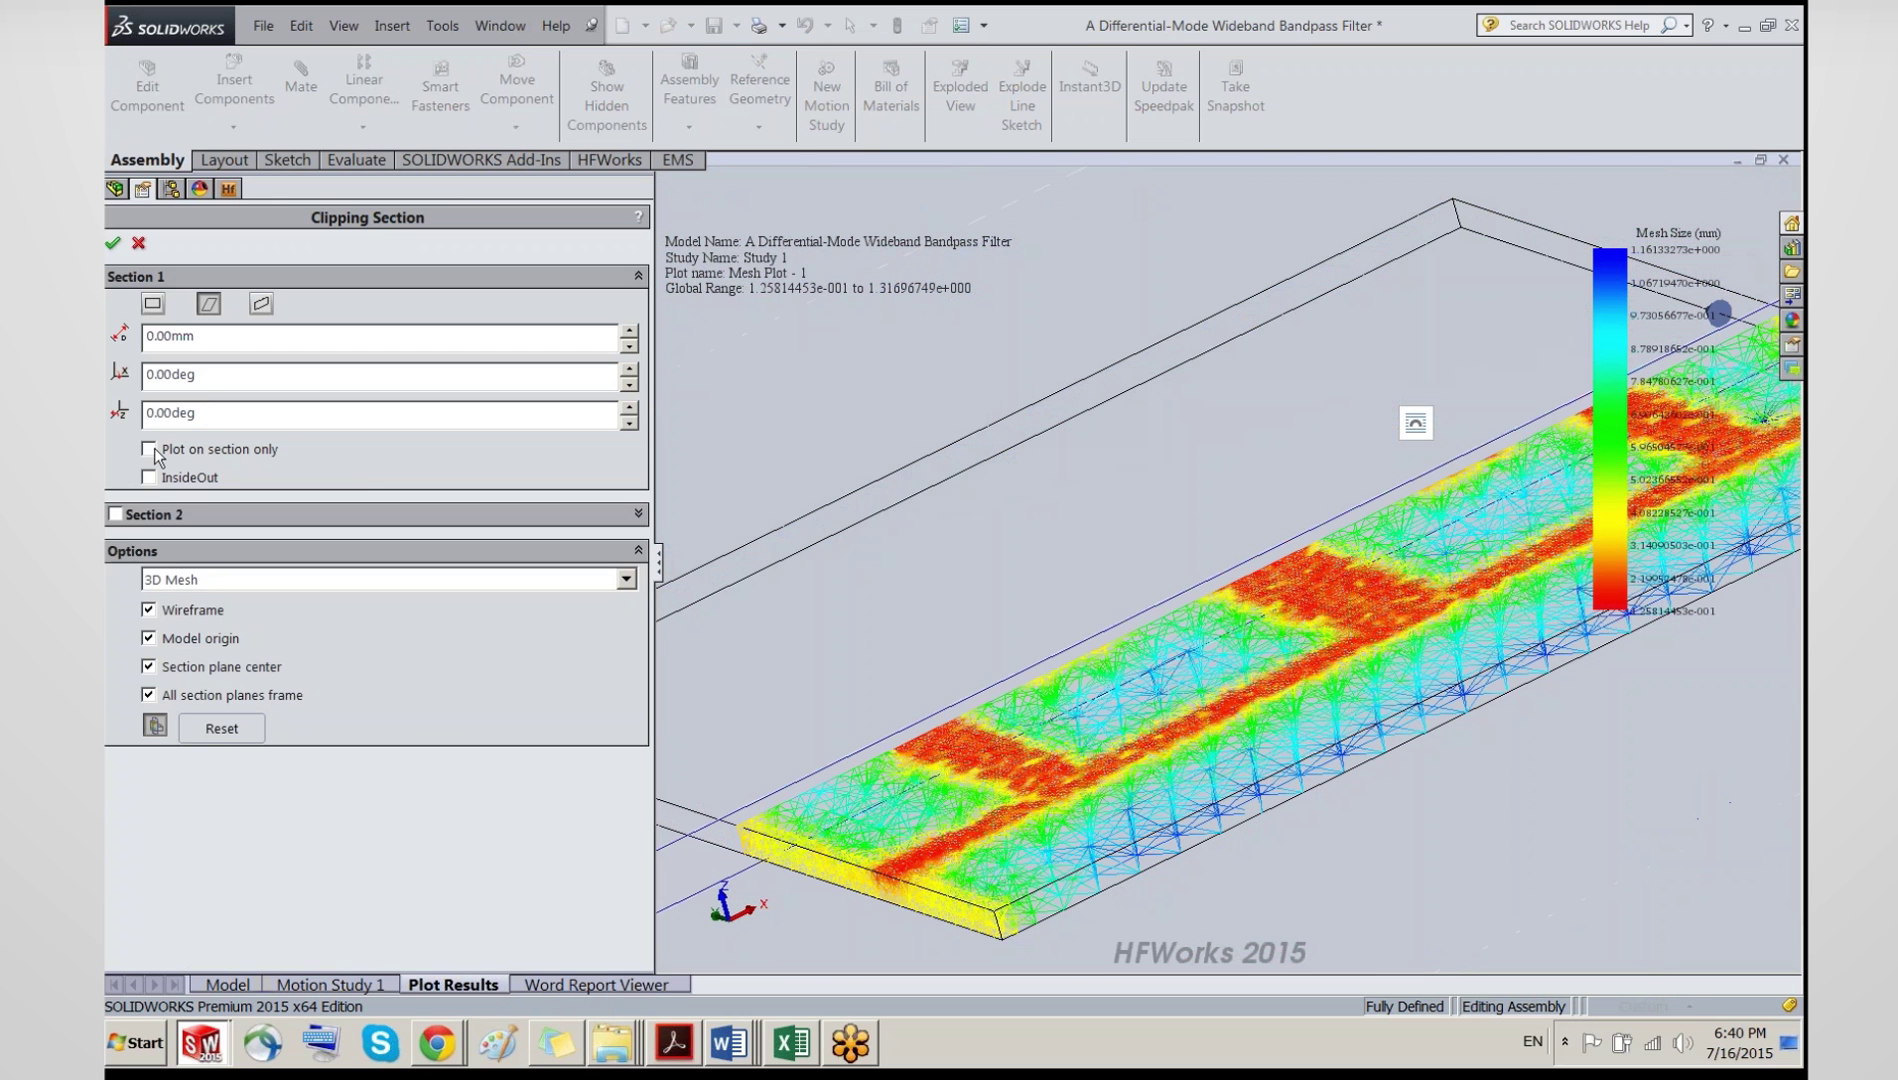
left_click(152, 450)
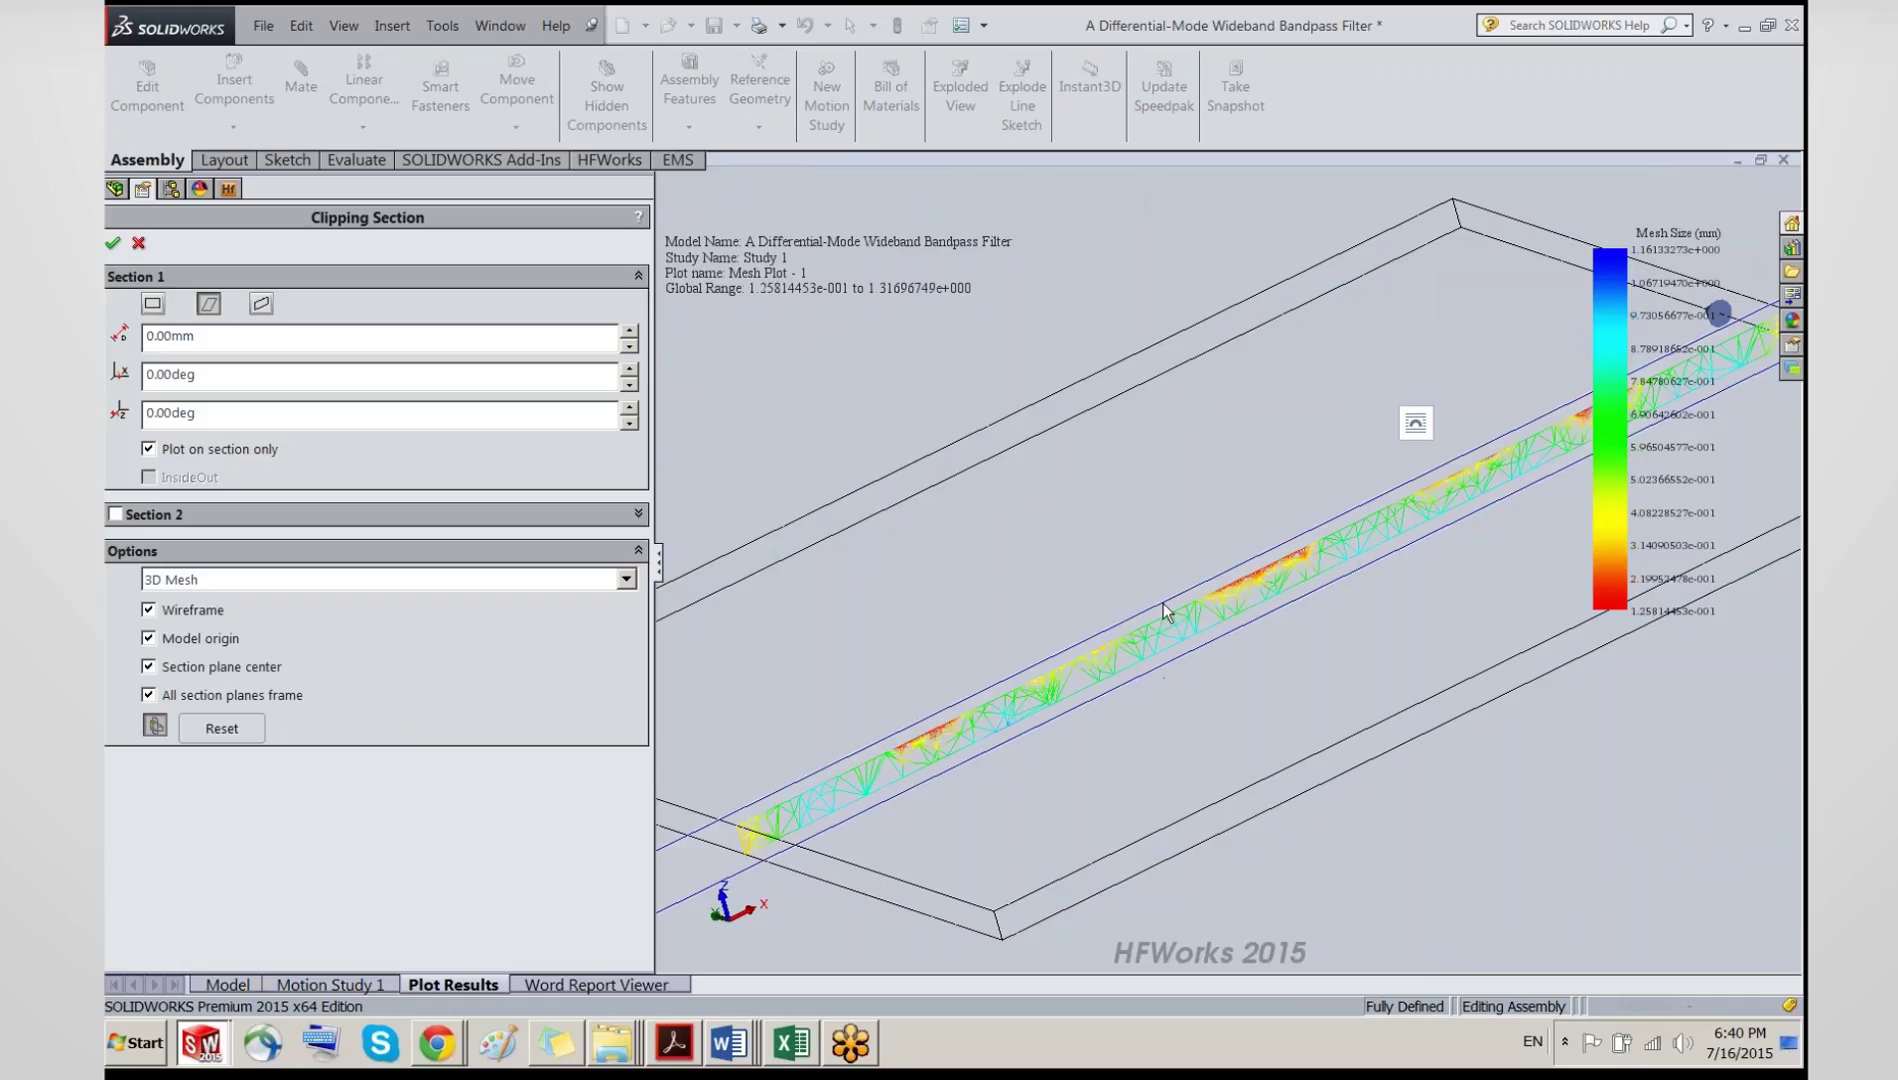
scroll(1168, 690, "down", 3)
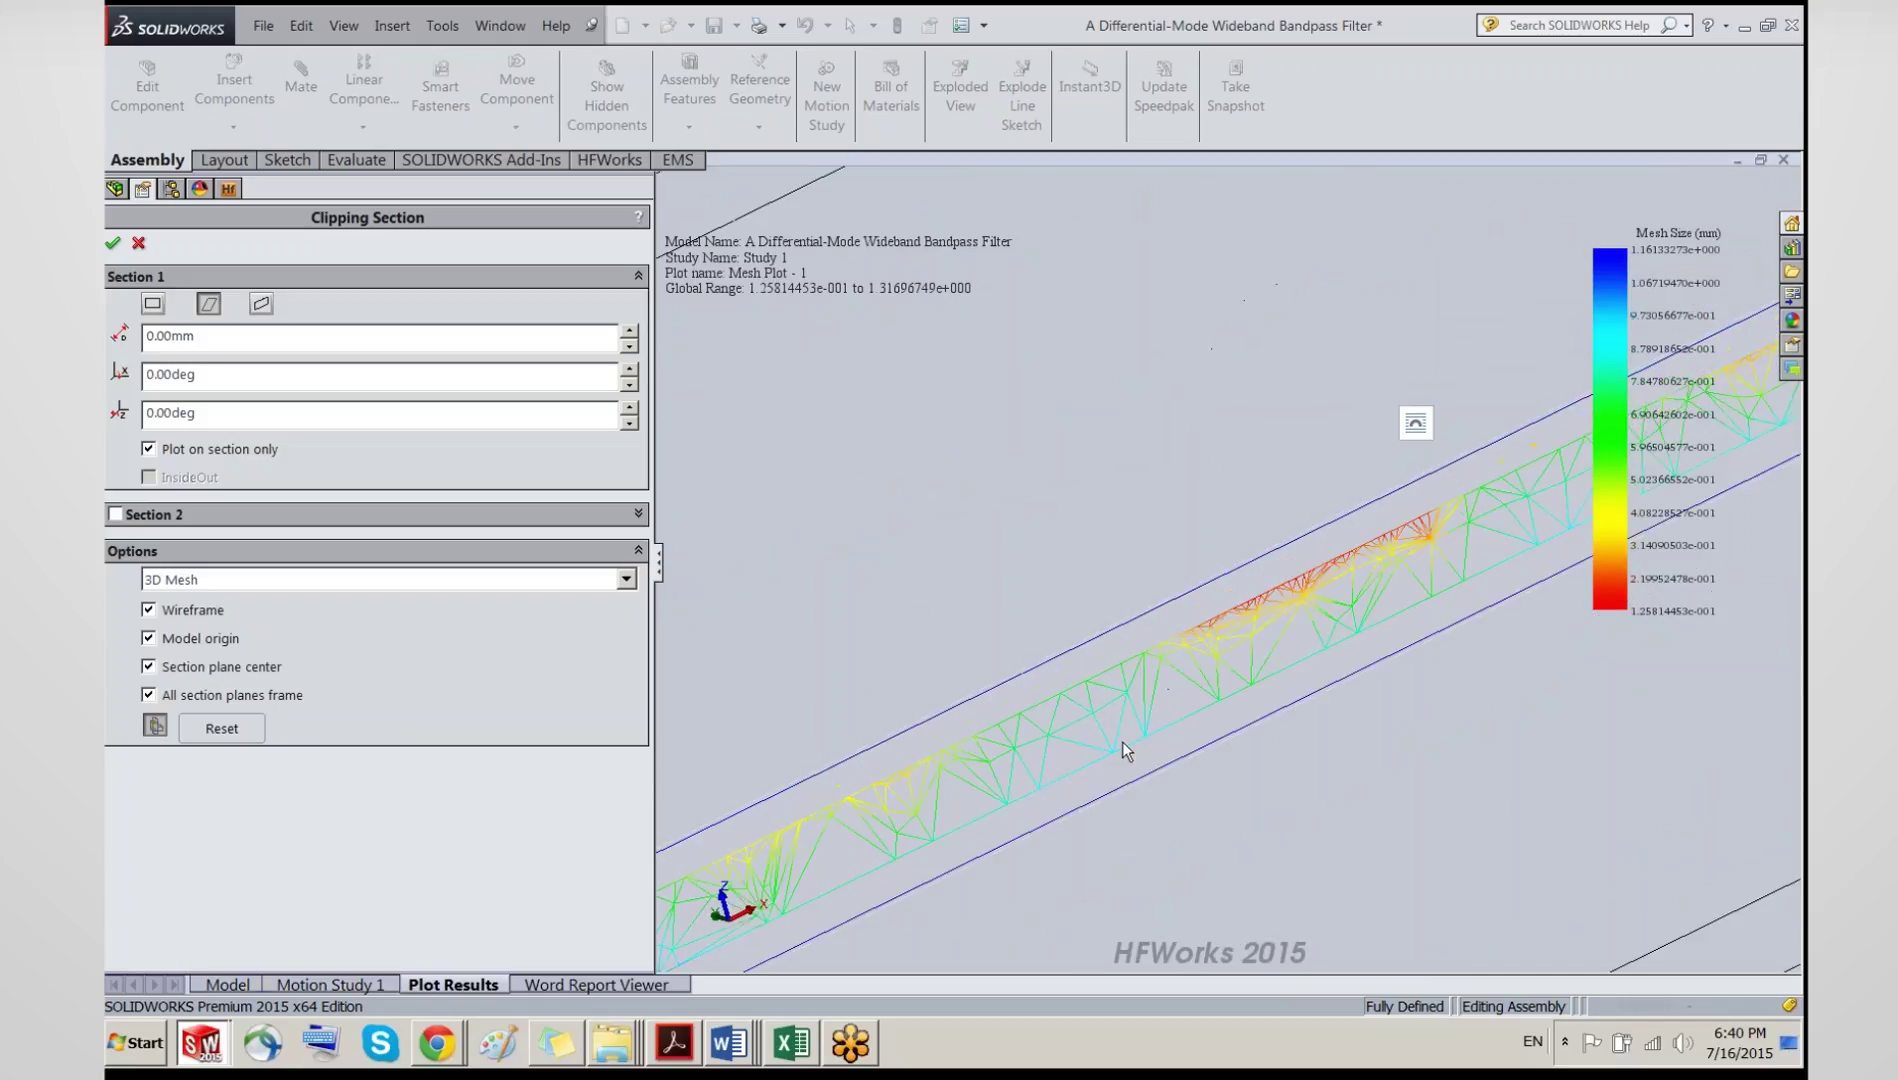
left_click(138, 245)
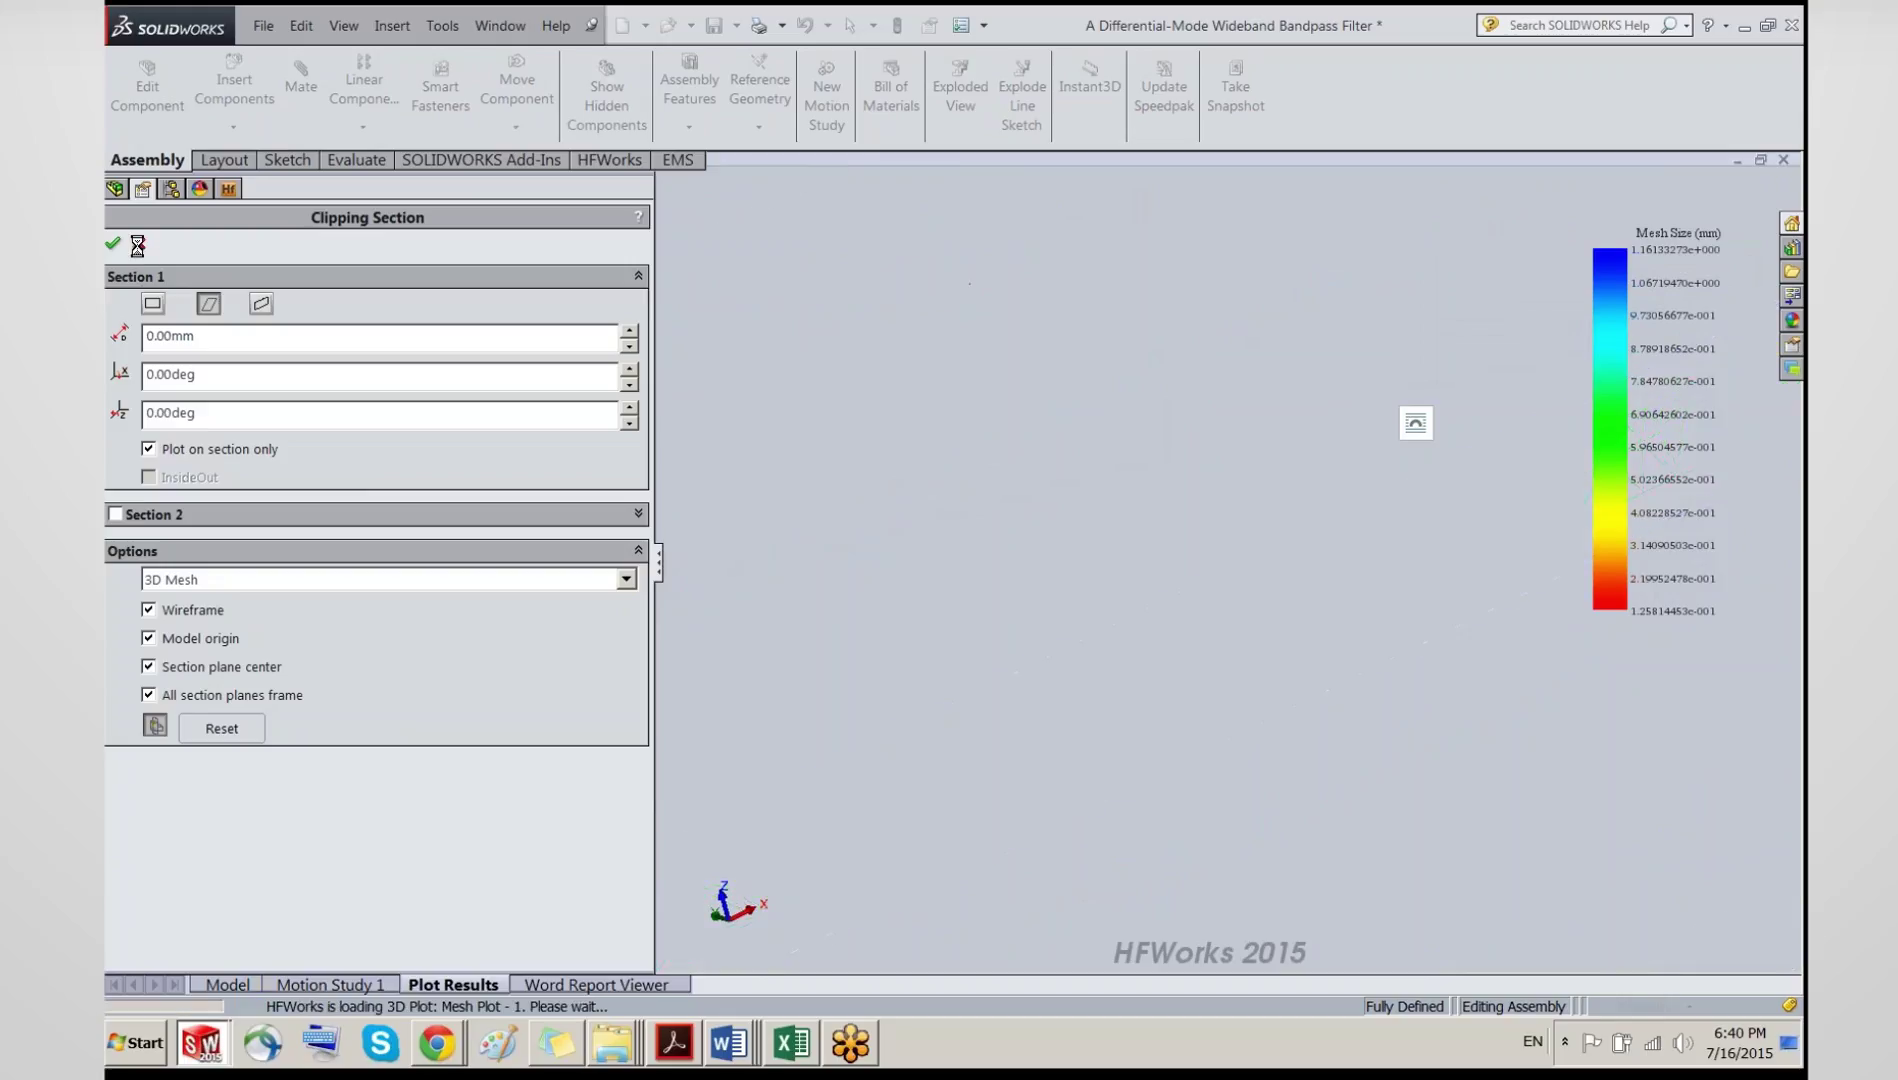